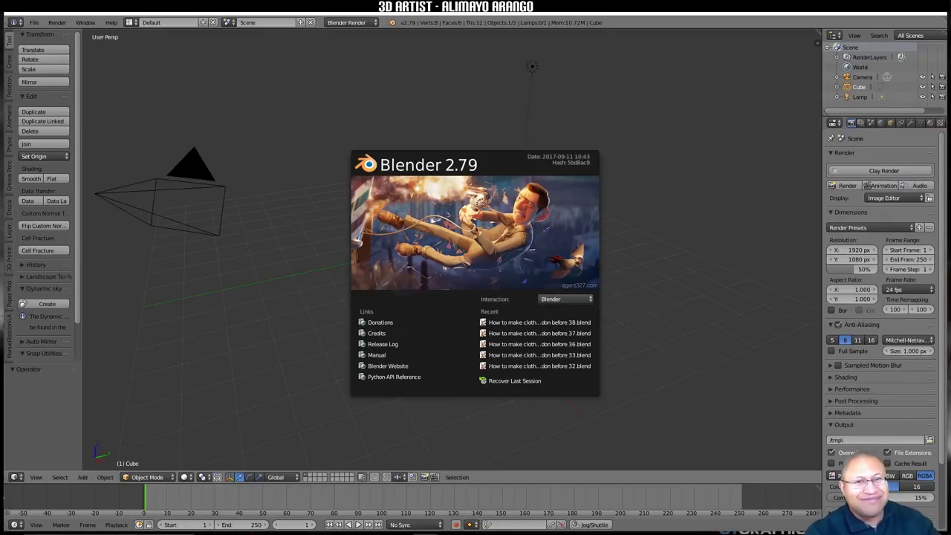
Step: Review the installed add-ons in the user preferences, from the 3D View entries through the Mesh, Object and Pie Menu add-ons
{"action": "left_click", "coordinate": [656, 181]}
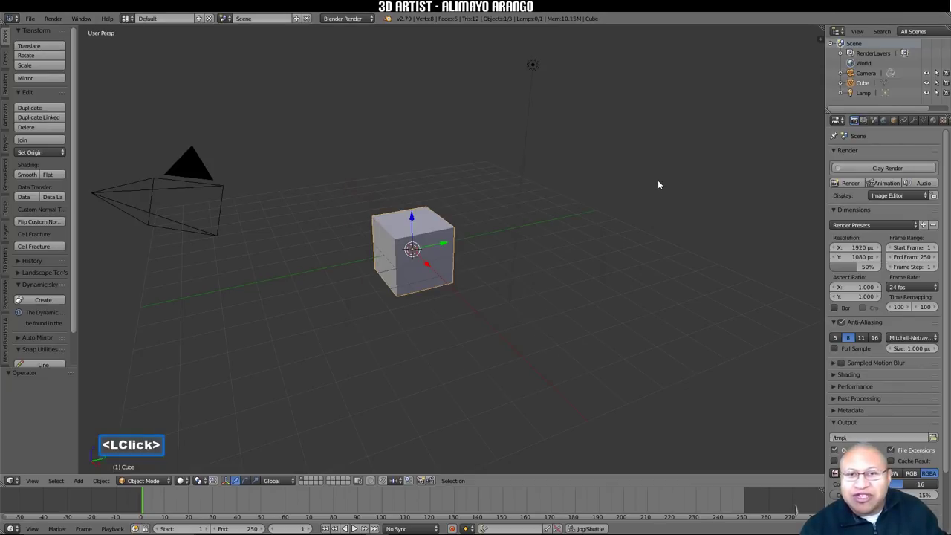
{"action": "left_click", "coordinate": [30, 18]}
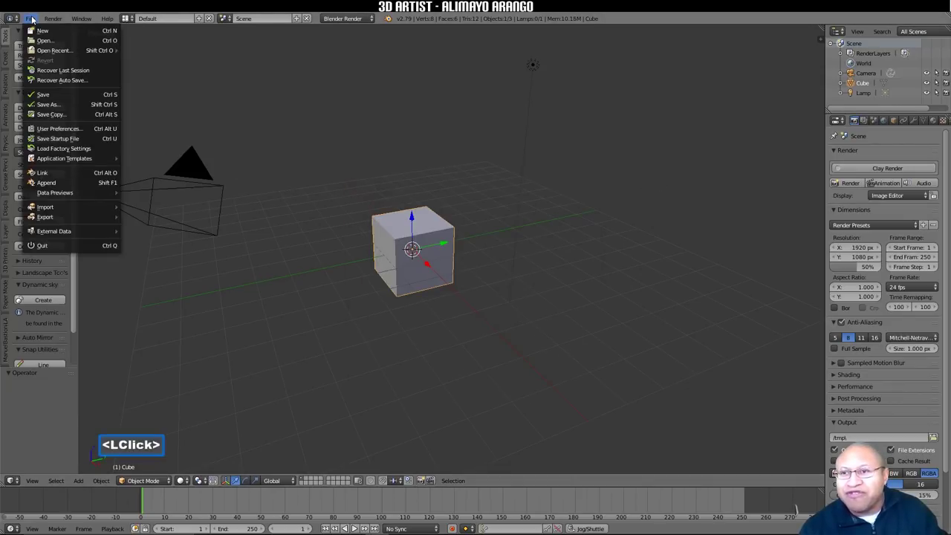
{"action": "left_click", "coordinate": [66, 128]}
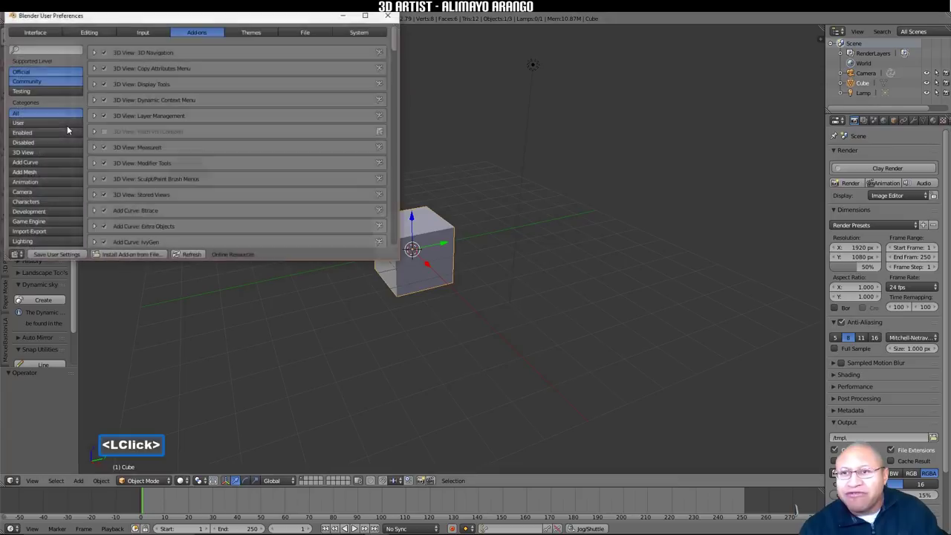
{"action": "left_click", "coordinate": [155, 31]}
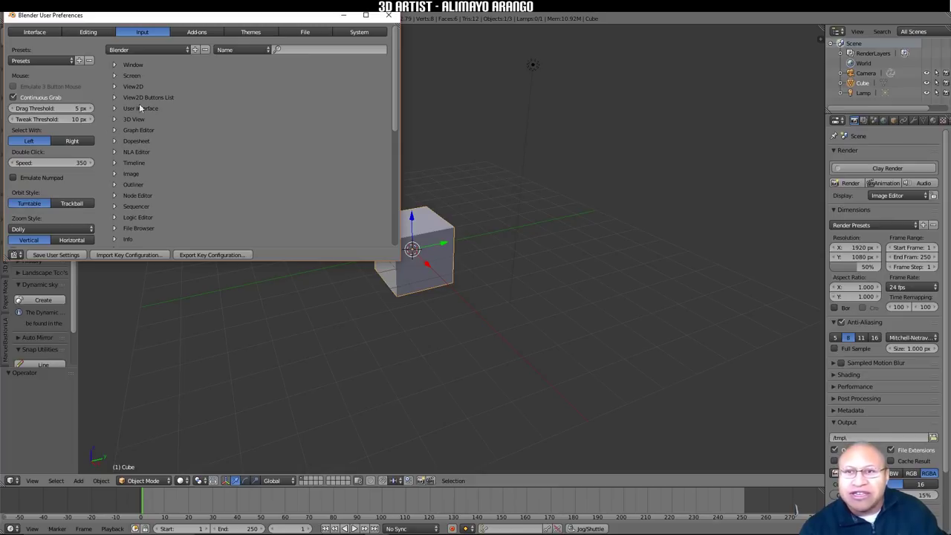
{"action": "left_click", "coordinate": [214, 35]}
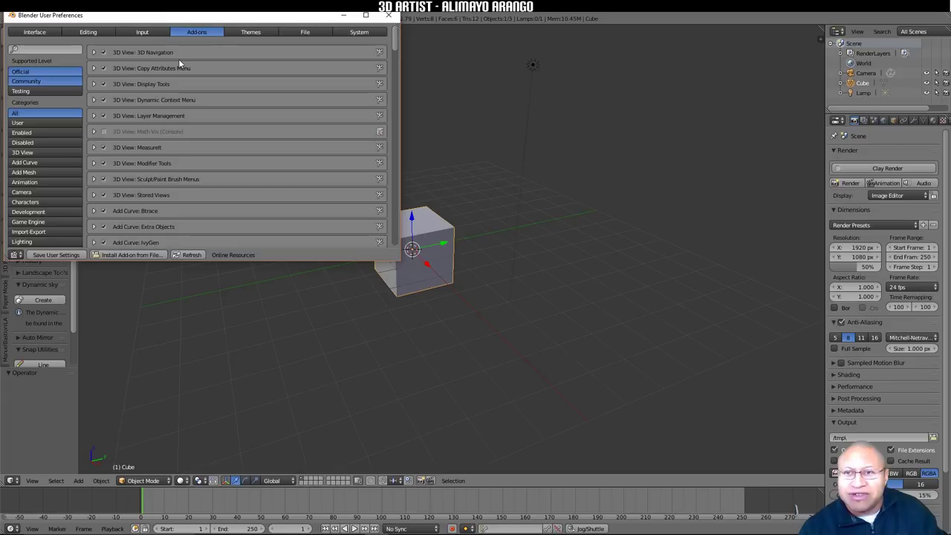
{"action": "left_click_drag", "start_coordinate": [390, 46], "coordinate": [386, 156]}
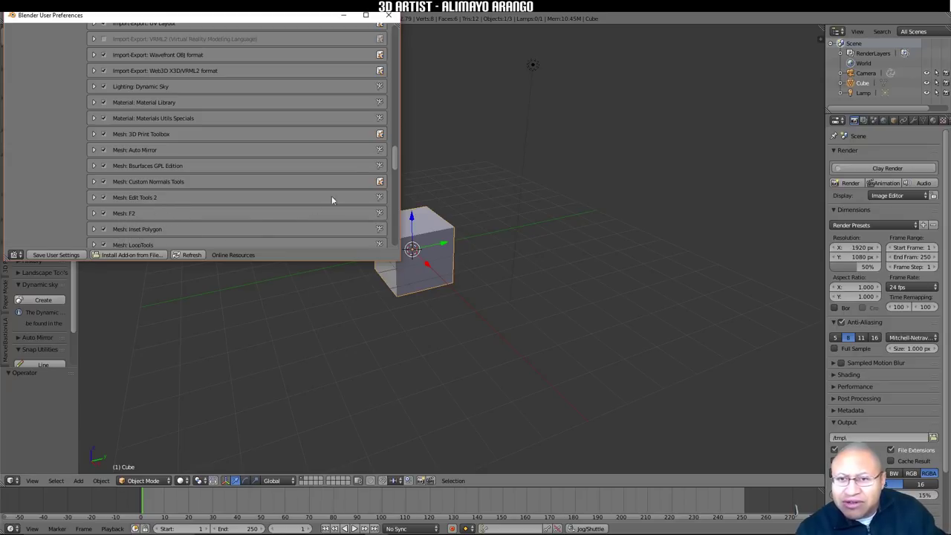
{"action": "left_click", "coordinate": [392, 164]}
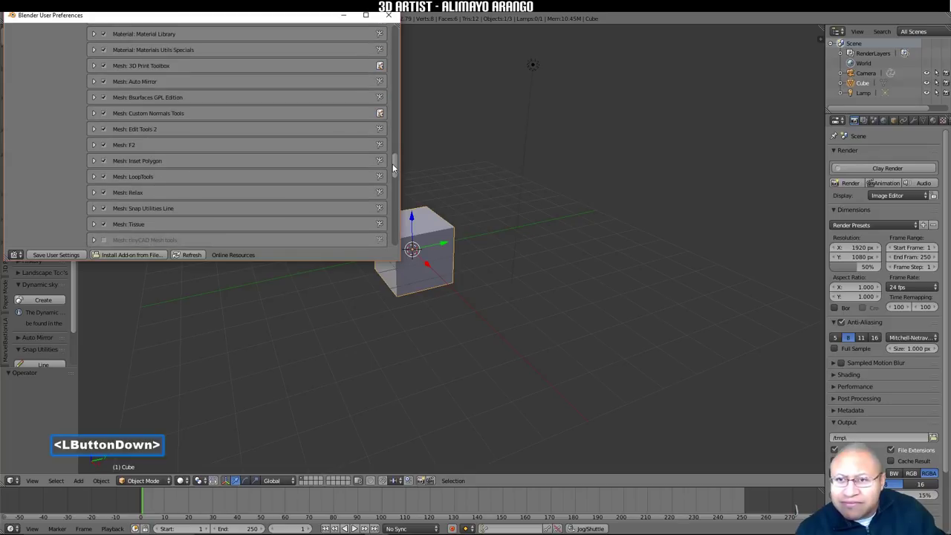
{"action": "left_click_drag", "start_coordinate": [392, 163], "coordinate": [392, 166]}
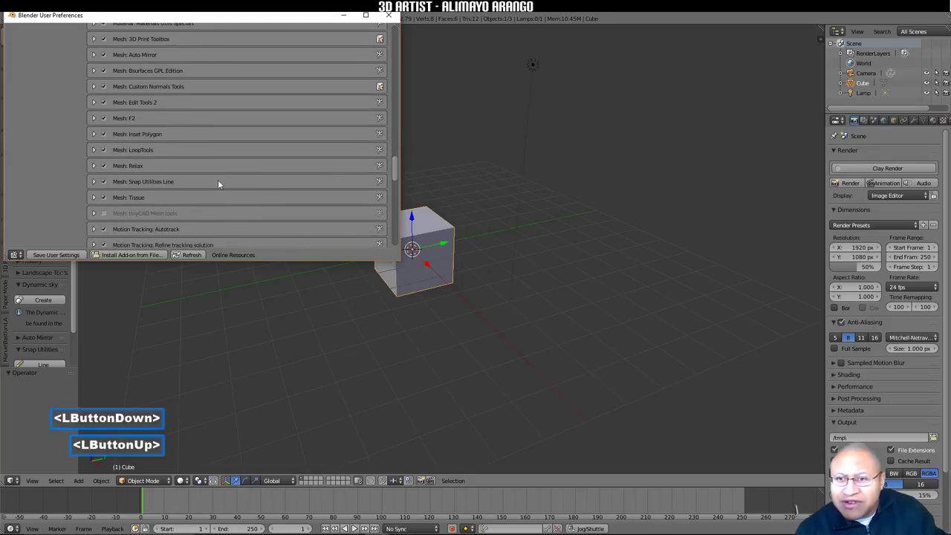
{"action": "left_click_drag", "start_coordinate": [395, 165], "coordinate": [396, 195]}
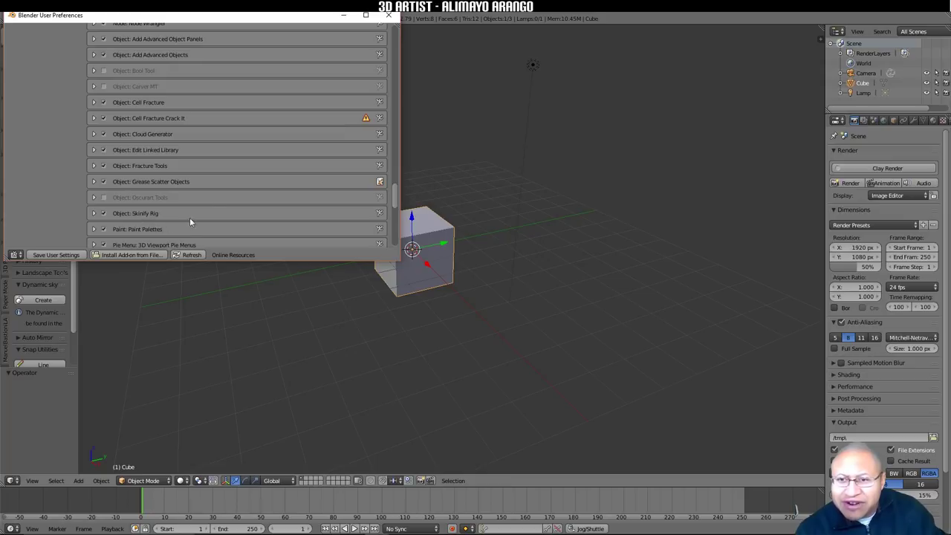
{"action": "left_click_drag", "start_coordinate": [395, 193], "coordinate": [394, 197]}
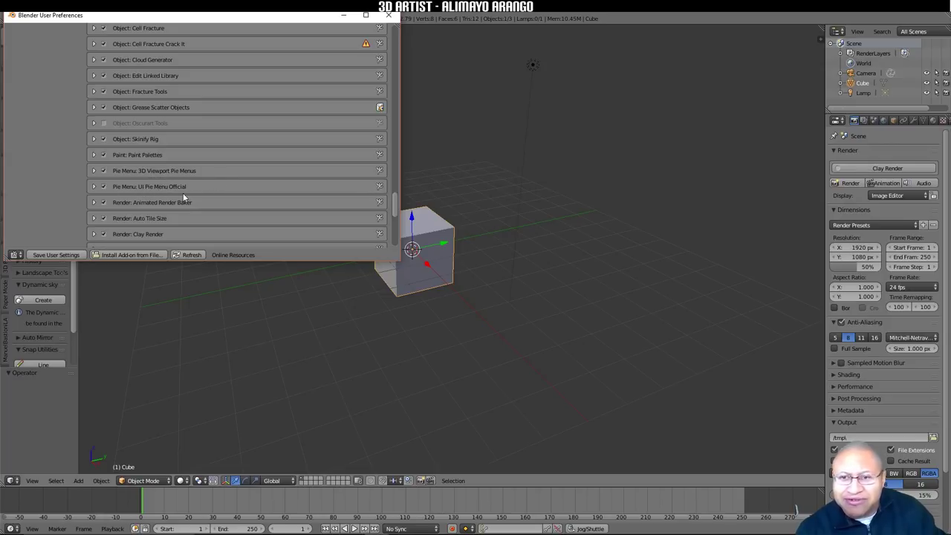
{"action": "left_click", "coordinate": [388, 15]}
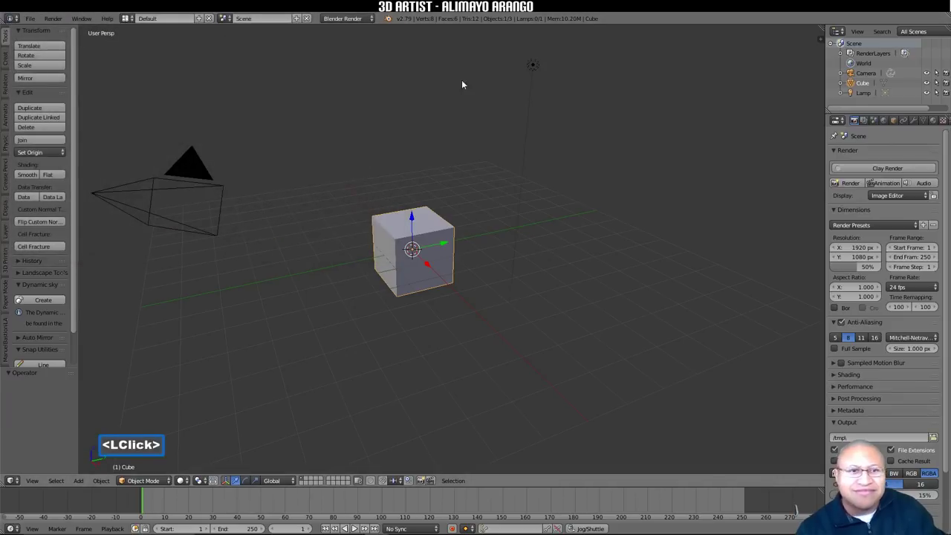
Step: Delete the default cube from the scene
{"action": "left_click", "coordinate": [677, 290]}
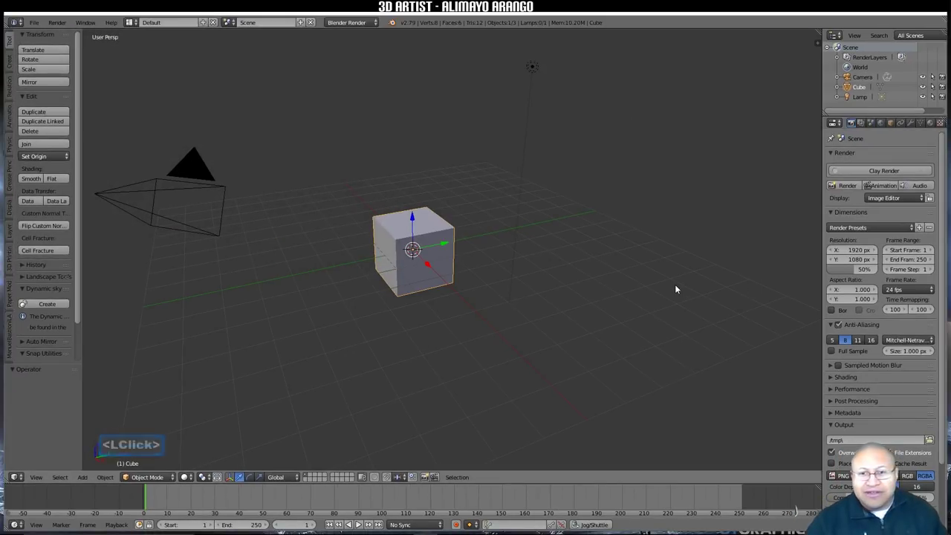
{"action": "left_click", "coordinate": [677, 290]}
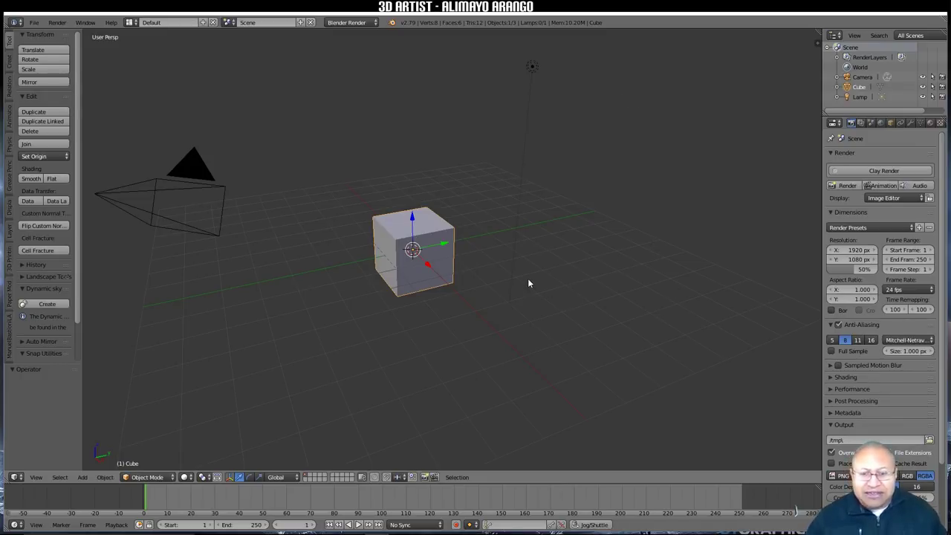
{"action": "left_click", "coordinate": [437, 228]}
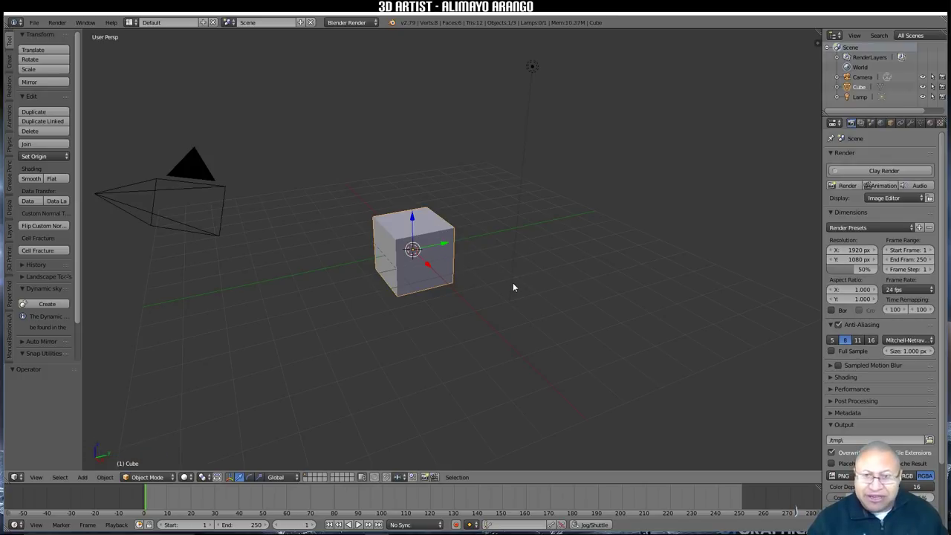
{"action": "key", "text": "x"}
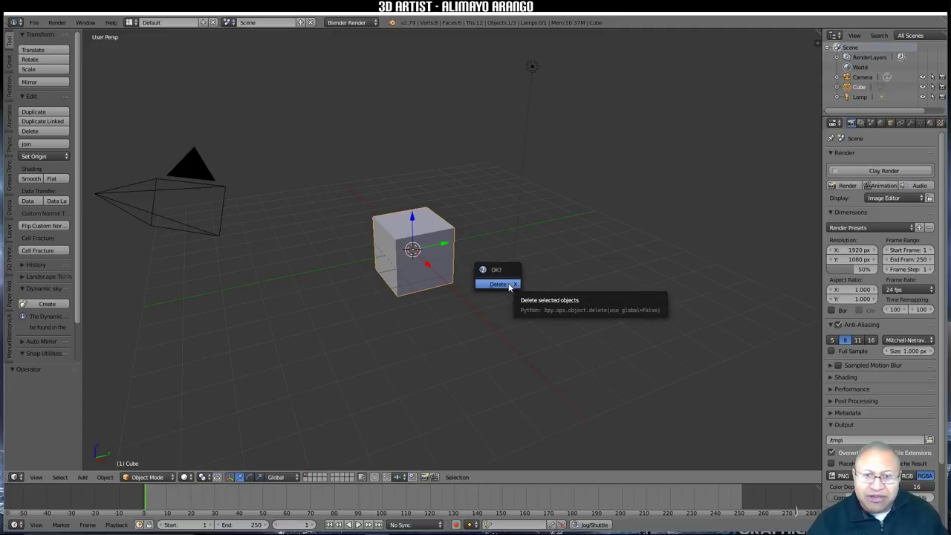
{"action": "left_click", "coordinate": [498, 285]}
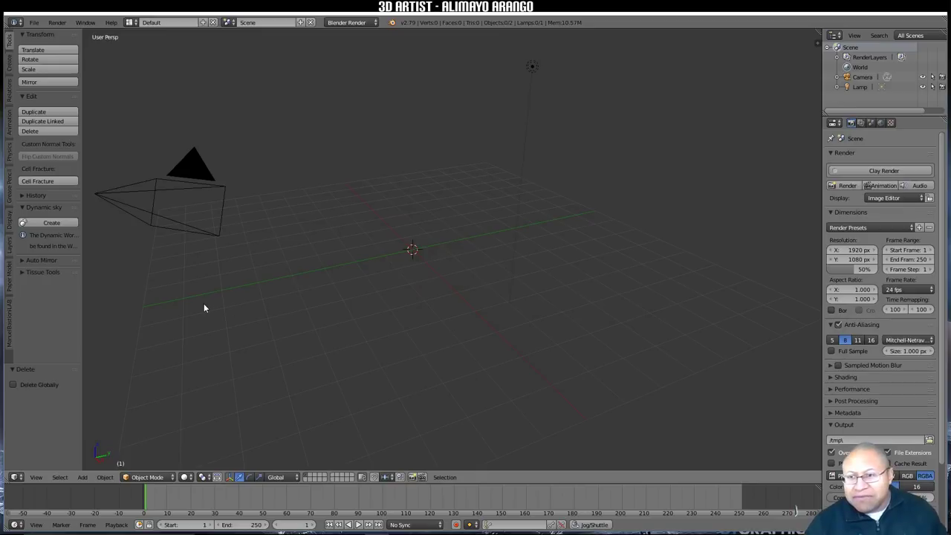
Step: Initialize a Caucasian female ManuelbastioniLAB character with inverse kinematics and basic muscles enabled
{"action": "left_click", "coordinate": [9, 320]}
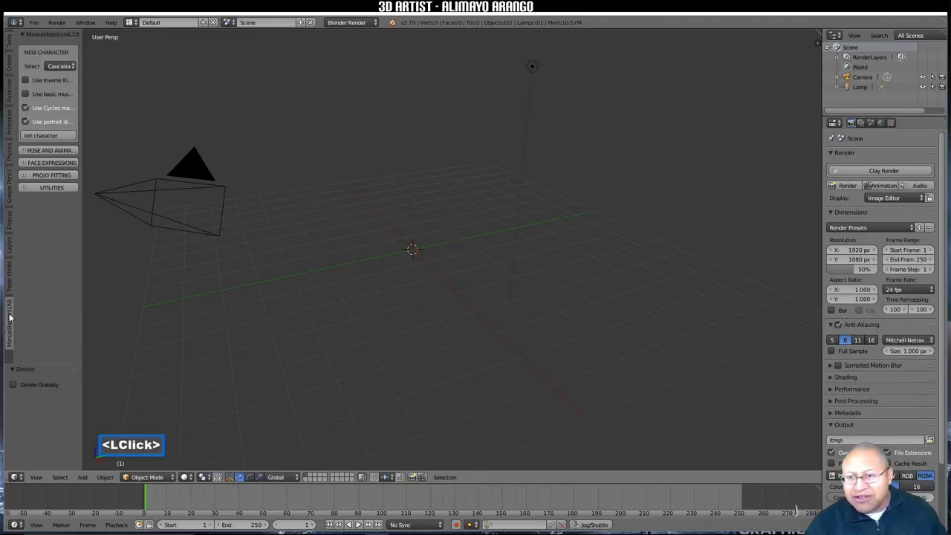
{"action": "left_click_drag", "start_coordinate": [81, 270], "coordinate": [143, 269]}
{"action": "left_click", "coordinate": [27, 80]}
{"action": "left_click", "coordinate": [26, 94]}
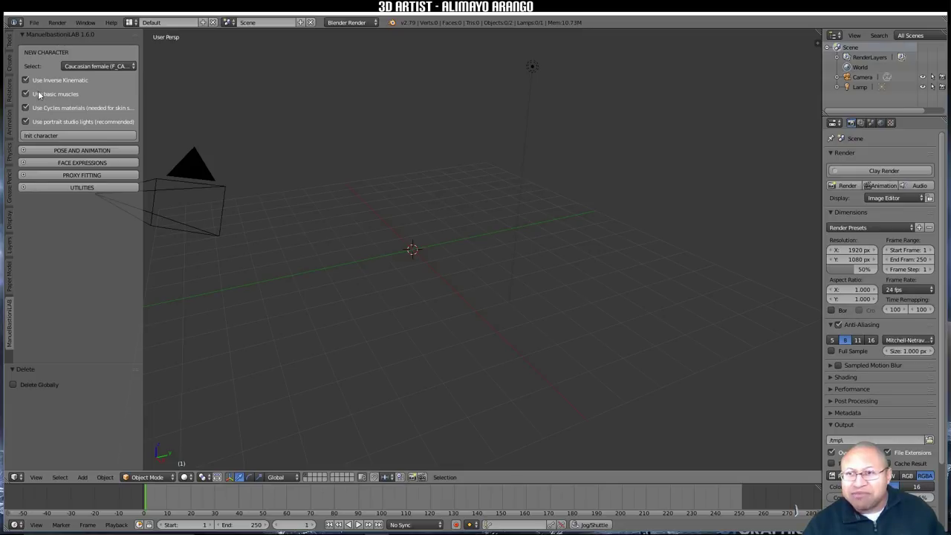
{"action": "left_click", "coordinate": [107, 136]}
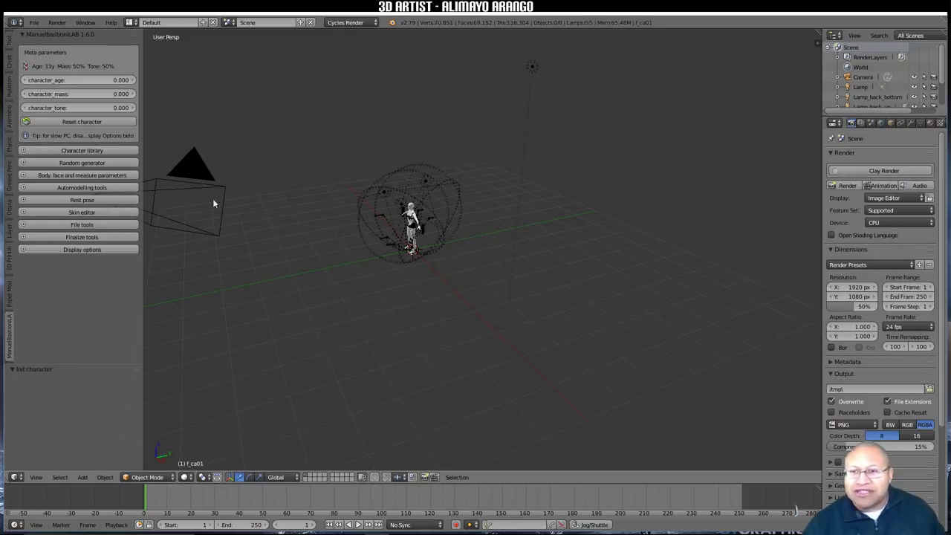
Step: Set the character's body type to type_hourglass01 from the character library
{"action": "left_click", "coordinate": [118, 151]}
{"action": "left_click", "coordinate": [129, 179]}
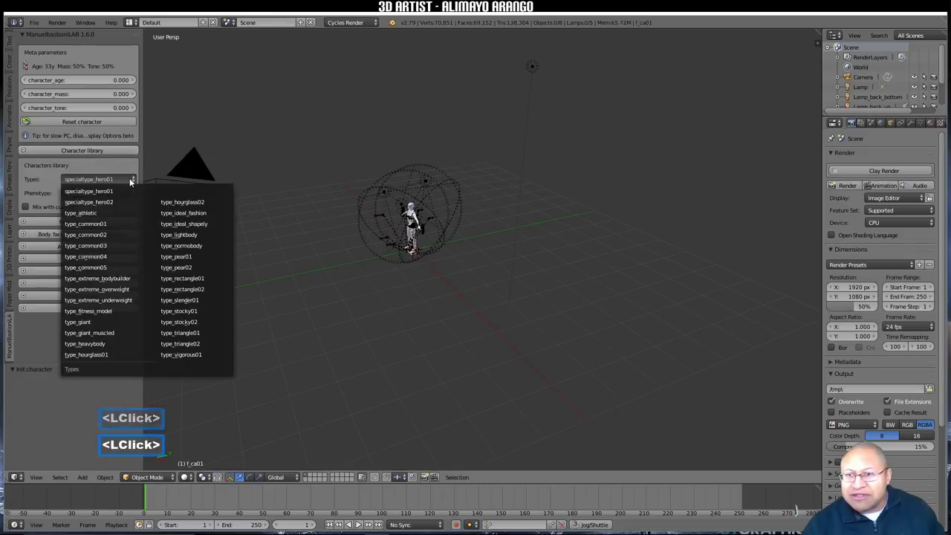
{"action": "left_click", "coordinate": [117, 355]}
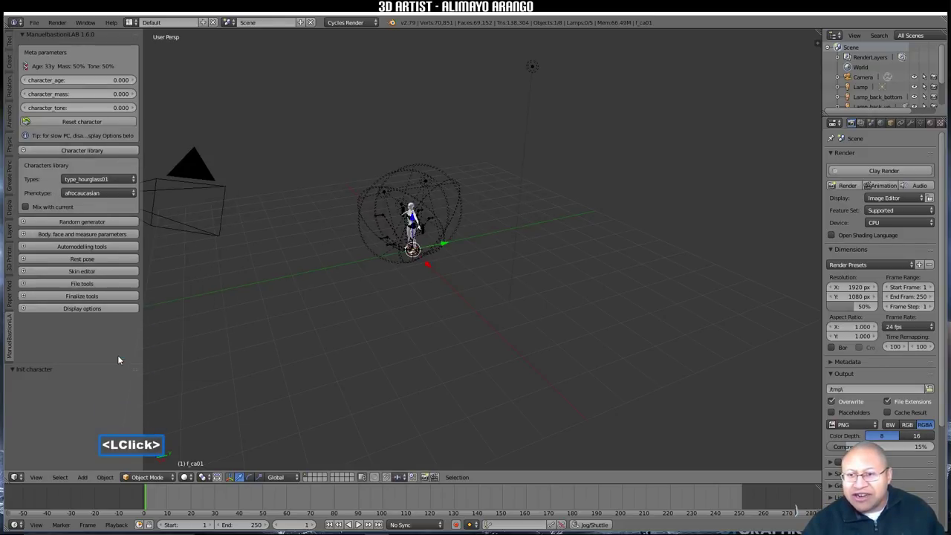
Step: Set the Cycles render device to GPU Compute and enable denoising for the render layer
{"action": "middle_click_drag", "start_coordinate": [416, 324], "coordinate": [474, 323]}
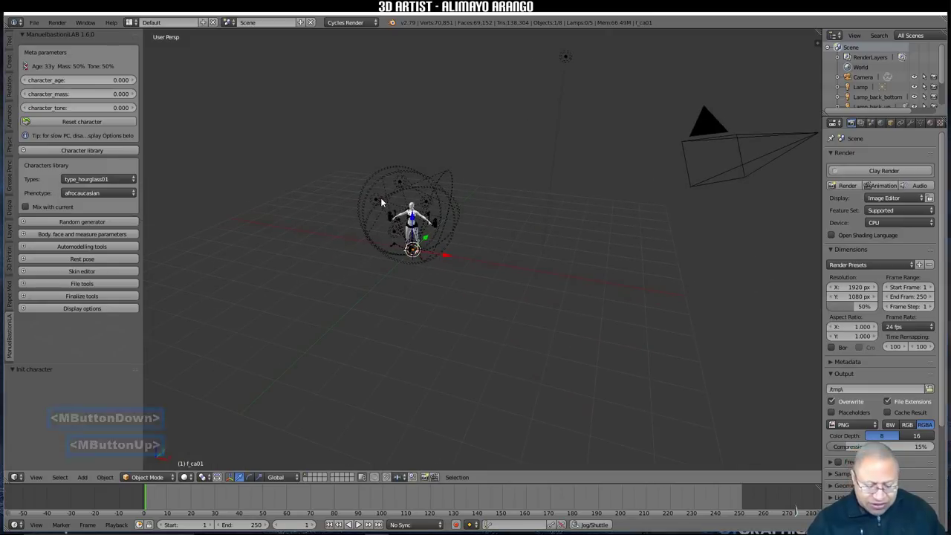
{"action": "key", "text": "b"}
{"action": "left_click_drag", "start_coordinate": [381, 201], "coordinate": [437, 238]}
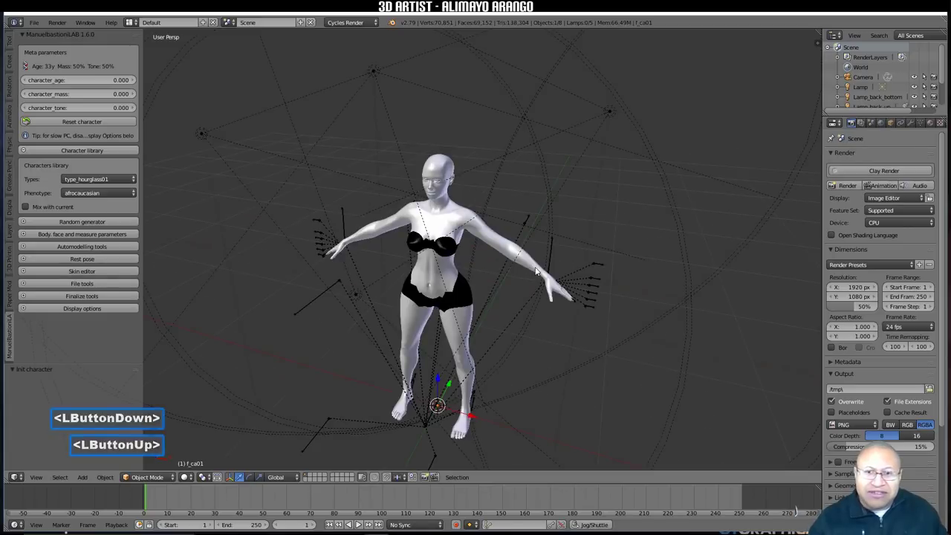
{"action": "scroll", "coordinate": [536, 268], "scroll_direction": "up", "scroll_amount": 3}
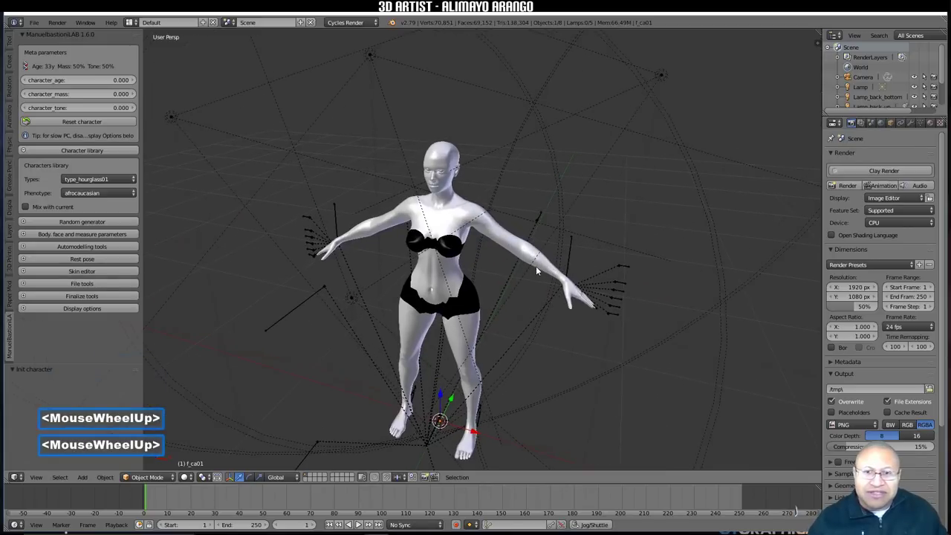
{"action": "left_click", "coordinate": [890, 222]}
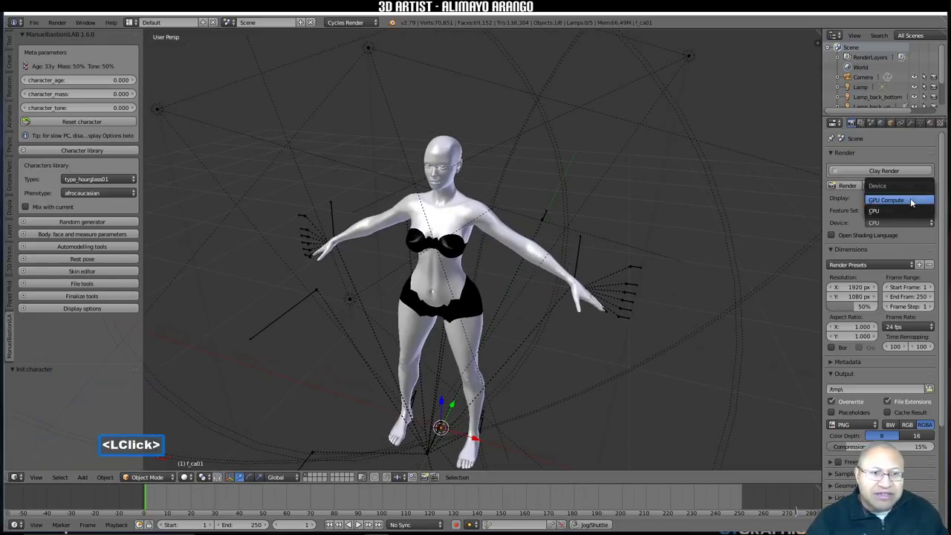
{"action": "left_click", "coordinate": [911, 200]}
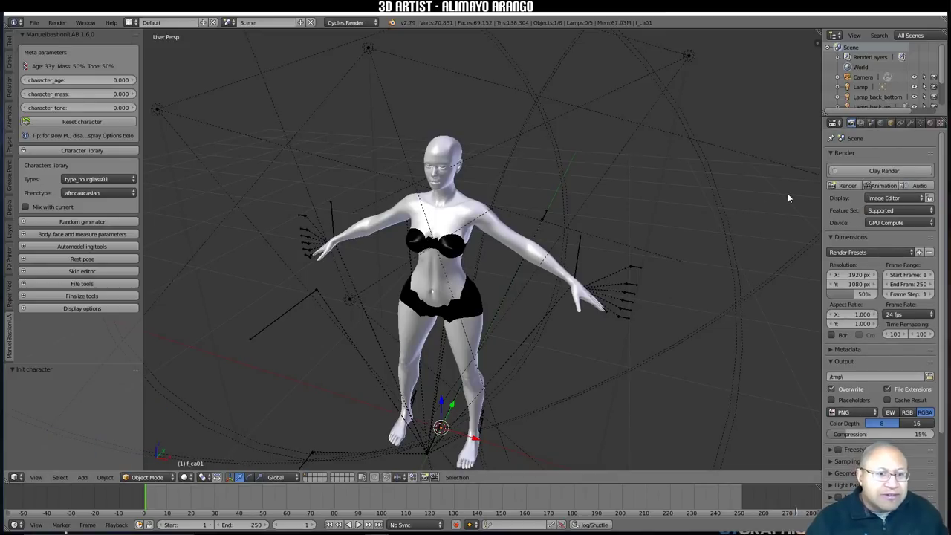
{"action": "left_click", "coordinate": [861, 123]}
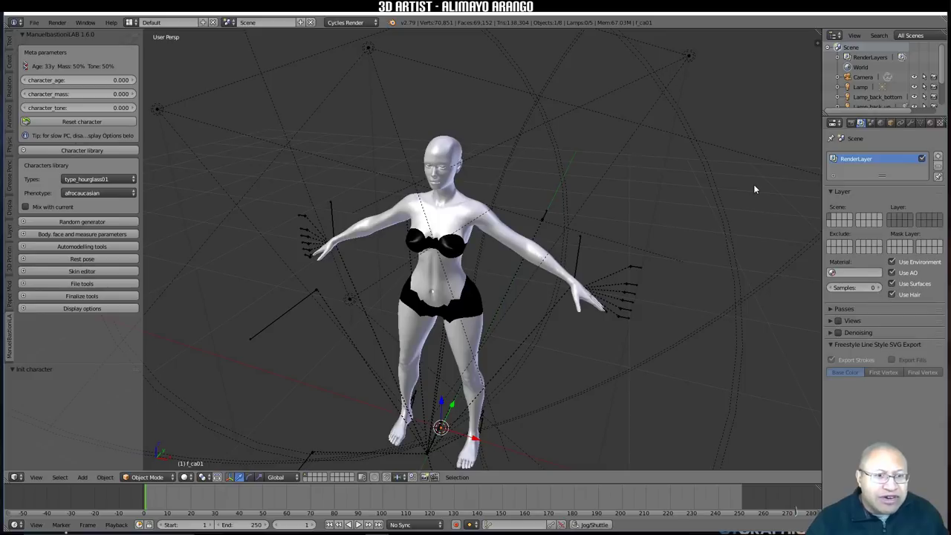
{"action": "left_click", "coordinate": [838, 333]}
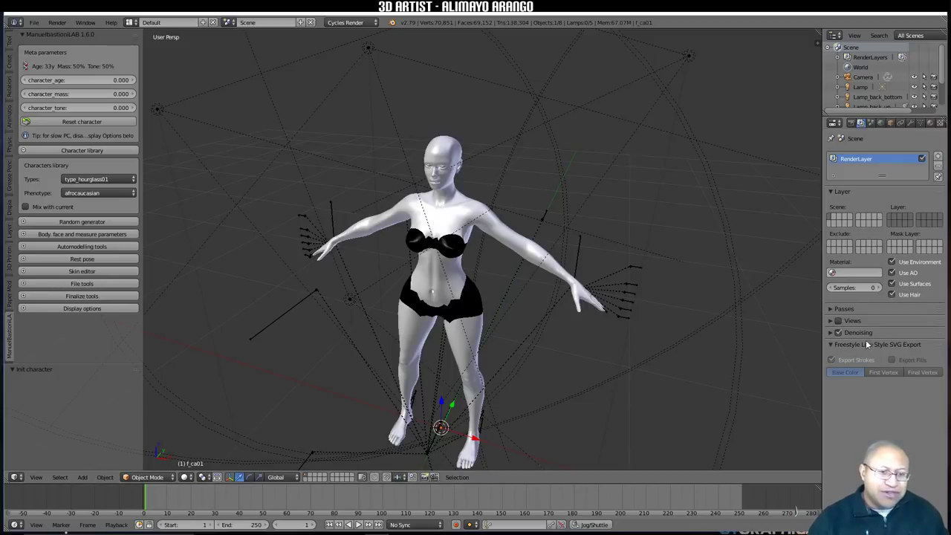
{"action": "left_click", "coordinate": [852, 123]}
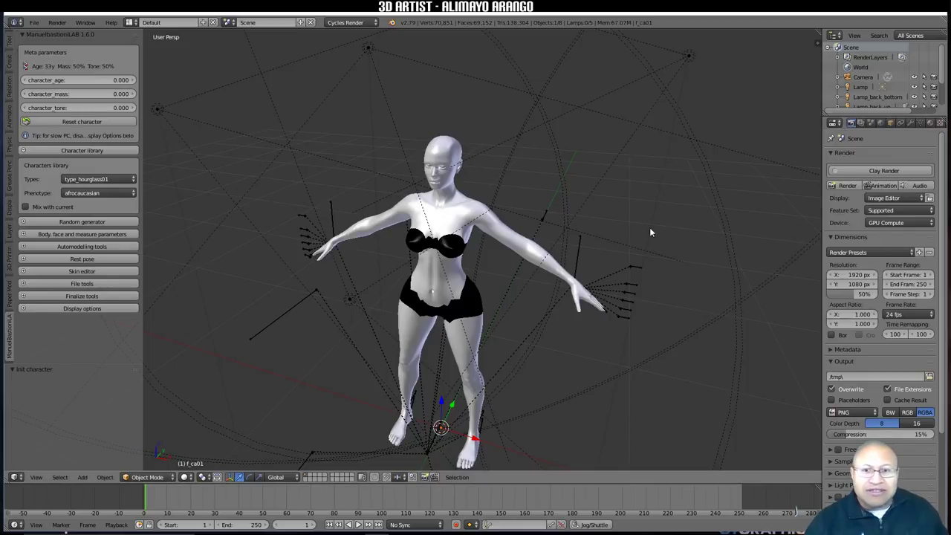
Step: Align the camera to the current view of the character
{"action": "key", "text": "ctrl"}
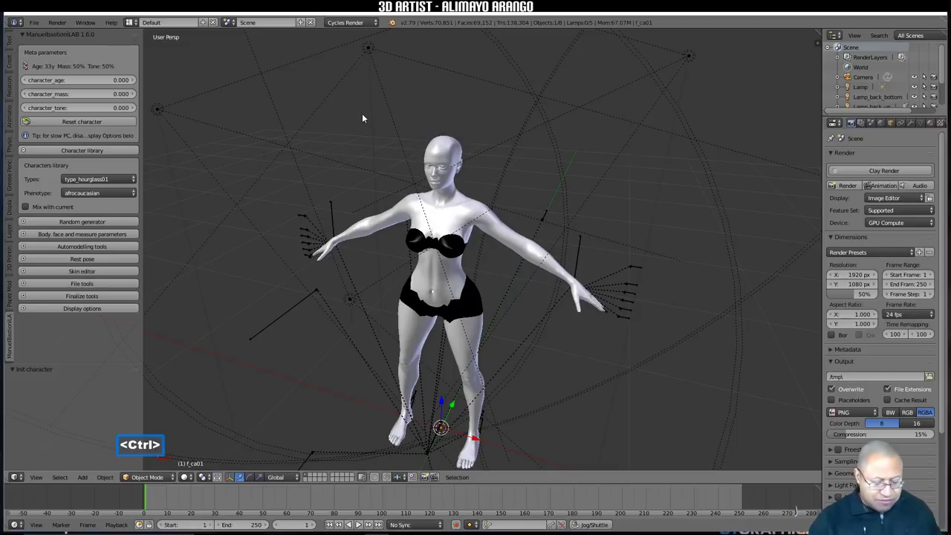
{"action": "key", "text": "ctrl+alt"}
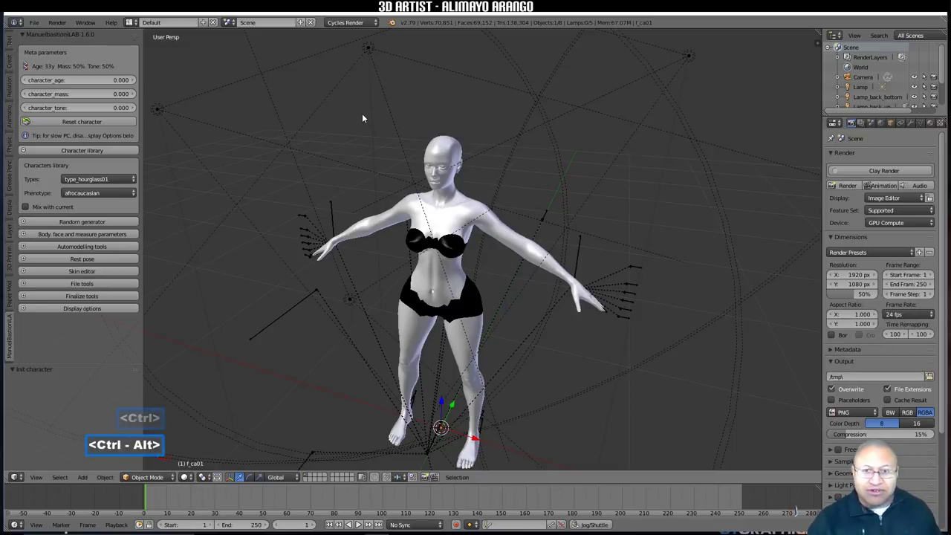
{"action": "key", "text": "ctrl+alt+Insert"}
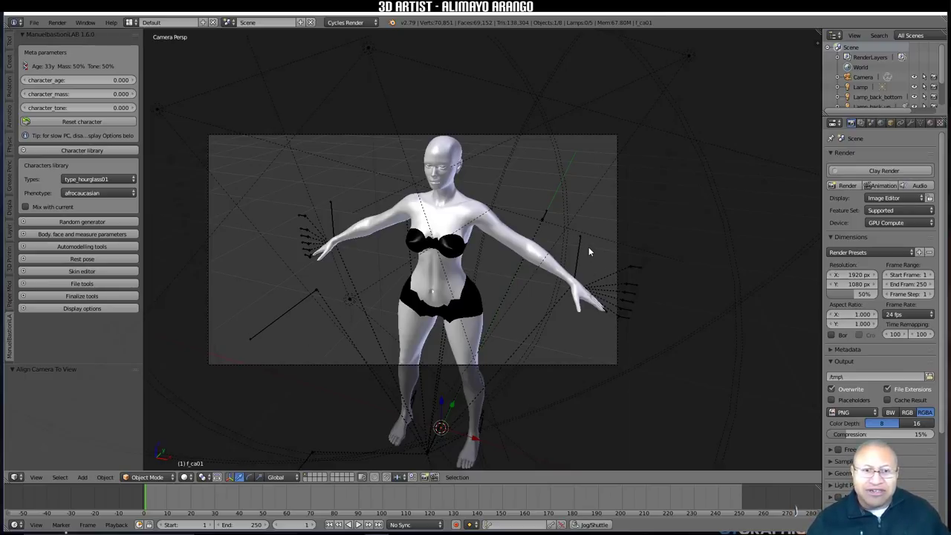
Step: Lock the camera to the view and reframe it closer on the character's head and upper body
{"action": "key", "text": "n"}
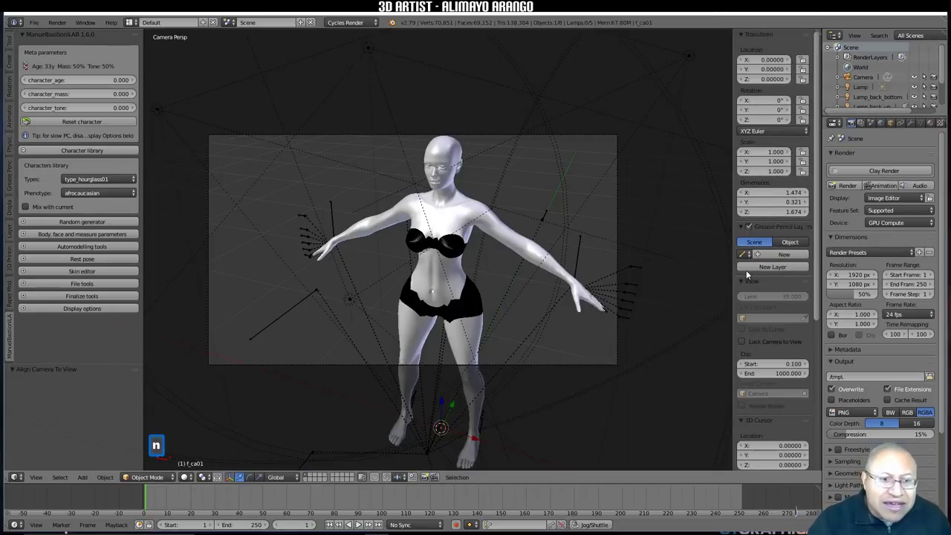
{"action": "left_click", "coordinate": [743, 341]}
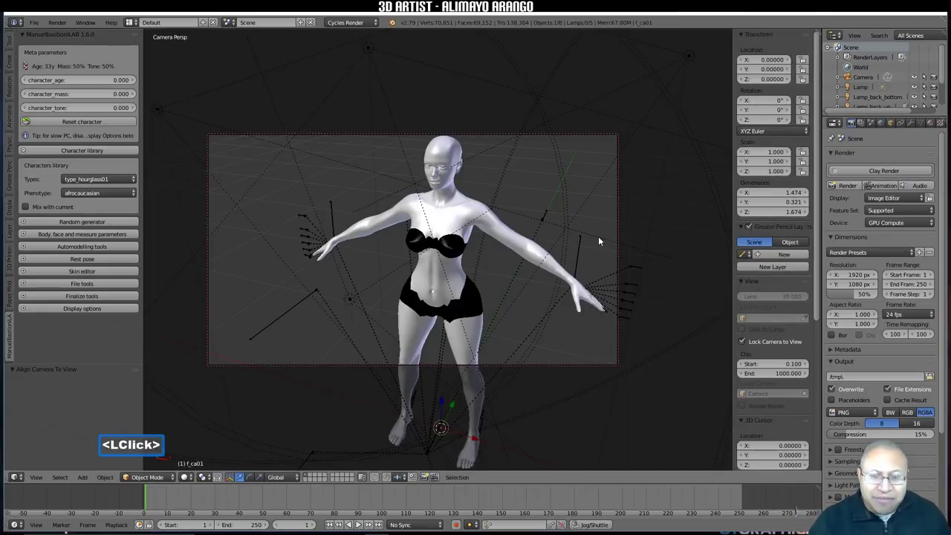
{"action": "middle_click_drag", "start_coordinate": [579, 176], "coordinate": [578, 277], "text": "shift"}
{"action": "scroll", "coordinate": [579, 277], "scroll_direction": "up", "scroll_amount": 6}
{"action": "scroll", "coordinate": [581, 278], "scroll_direction": "up", "scroll_amount": 4}
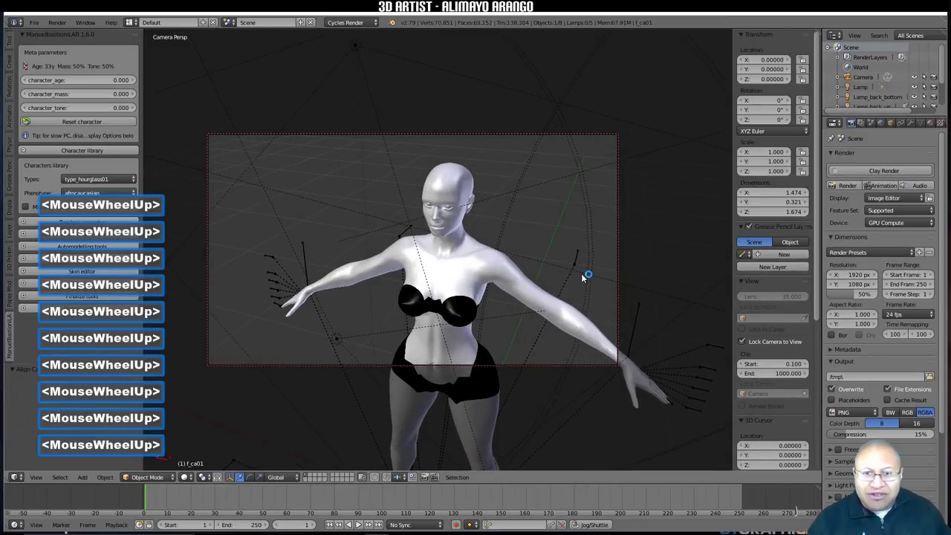
Step: Reframe the locked camera into a tighter shot of the character's head, shoulders and chest
{"action": "middle_click_drag", "start_coordinate": [592, 272], "coordinate": [569, 237], "text": "ctrl"}
{"action": "key", "text": "Delete"}
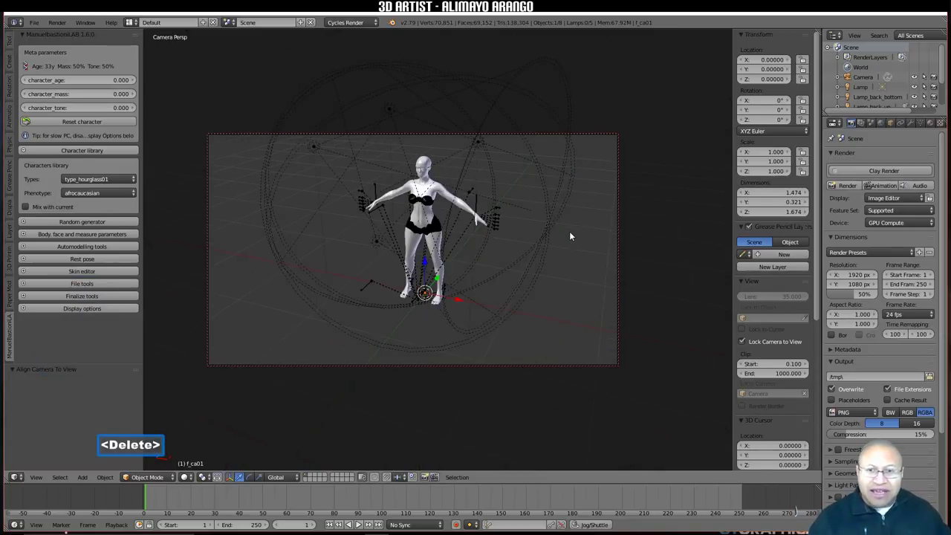
{"action": "middle_click_drag", "start_coordinate": [554, 265], "coordinate": [568, 249], "text": "ctrl"}
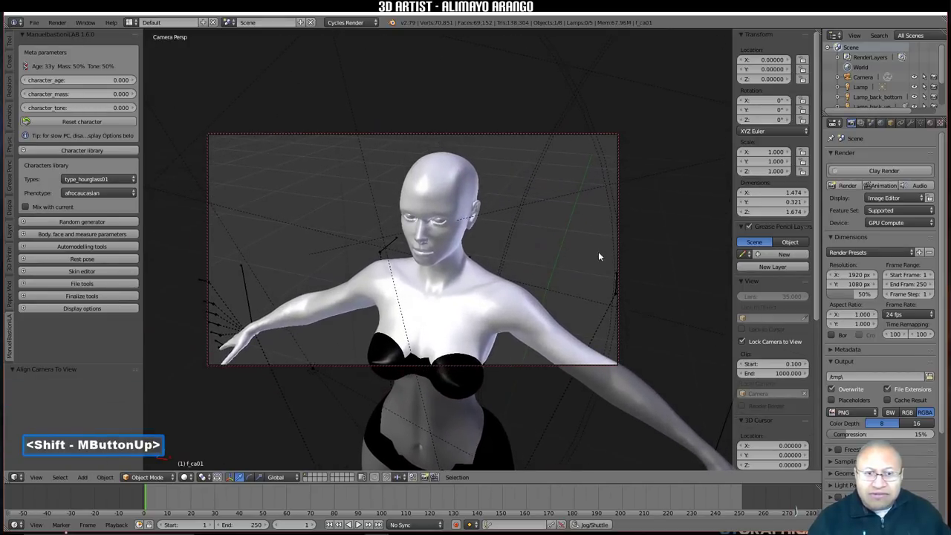
Step: Render a still image of the character from the camera and return to the 3D view
{"action": "left_click", "coordinate": [58, 22]}
{"action": "left_click", "coordinate": [106, 35]}
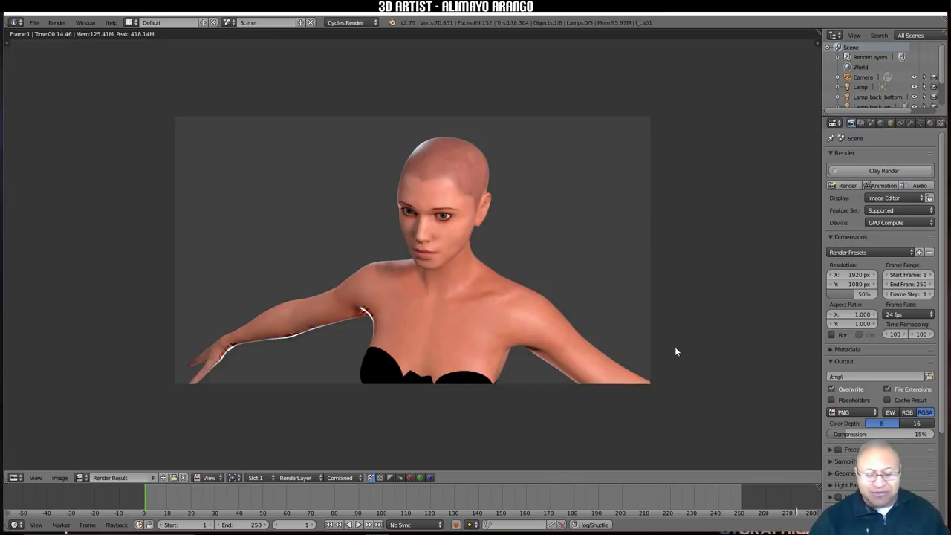
{"action": "key", "text": "Escape"}
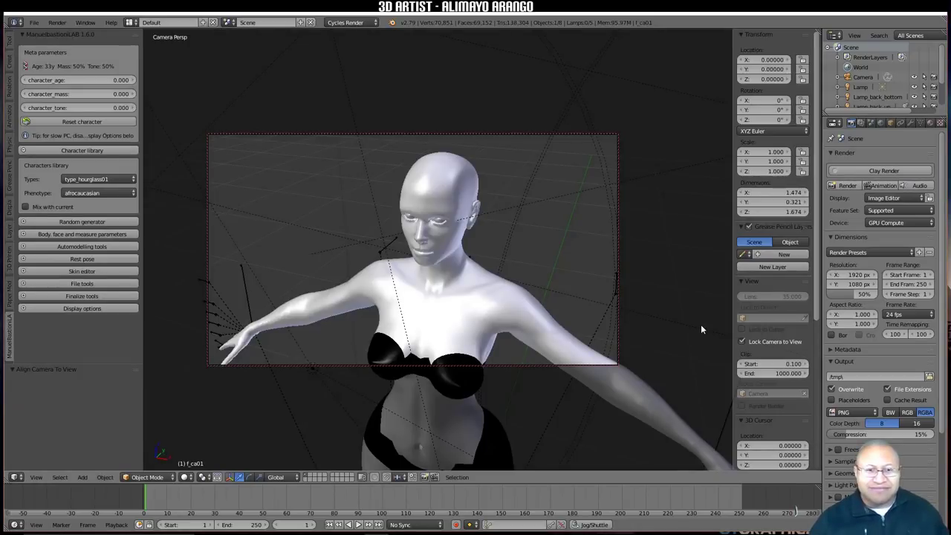
Step: Deselect the character, turn off Lock Camera to View and leave the camera view
{"action": "left_click", "coordinate": [614, 278]}
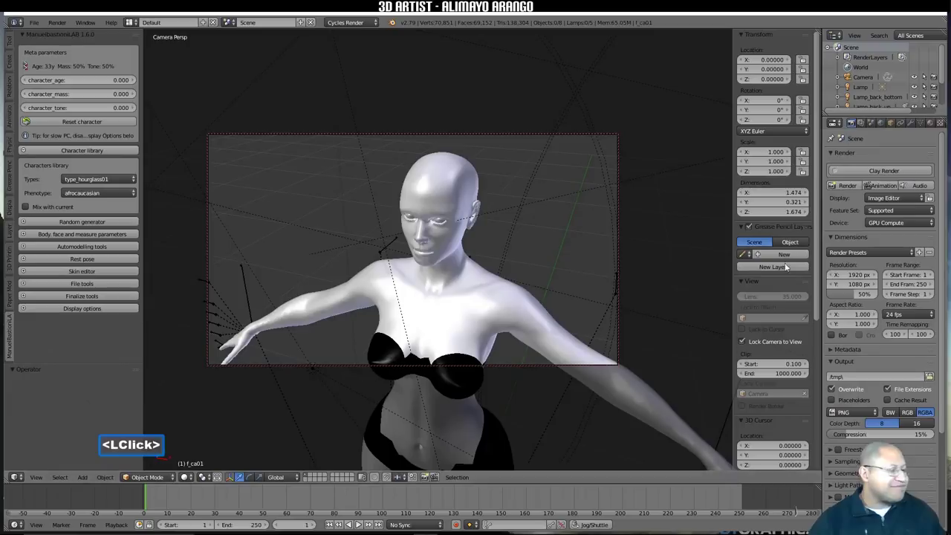
{"action": "left_click", "coordinate": [742, 341]}
{"action": "mouse_move", "coordinate": [616, 391]}
{"action": "middle_mouse_down"}
{"action": "mouse_move", "coordinate": [590, 401]}
{"action": "mouse_move", "coordinate": [609, 391]}
{"action": "middle_mouse_up"}
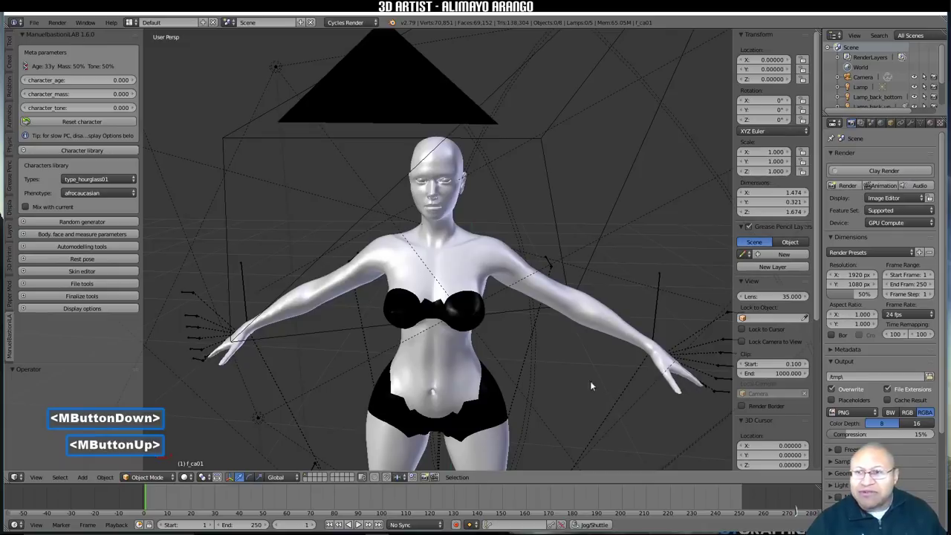
Step: Switch the 3D view to a front orthographic view showing the whole character from head to feet
{"action": "left_click", "coordinate": [9, 212]}
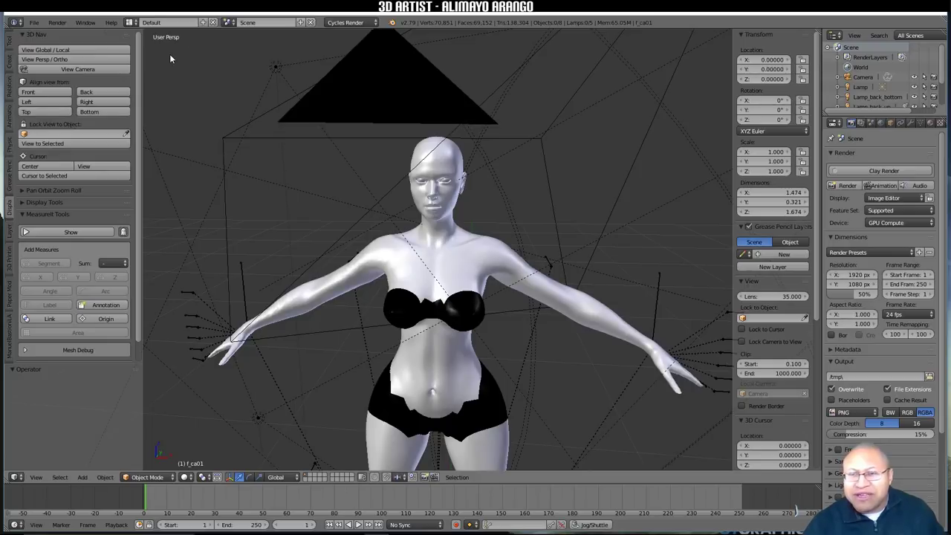
{"action": "left_click", "coordinate": [75, 60]}
{"action": "left_click", "coordinate": [34, 92]}
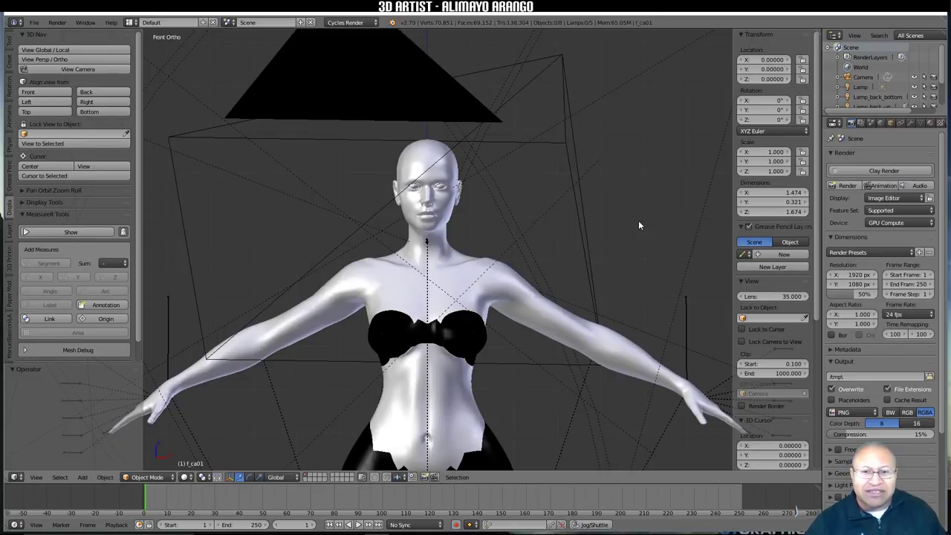
{"action": "scroll", "coordinate": [638, 220], "scroll_direction": "down", "scroll_amount": 4}
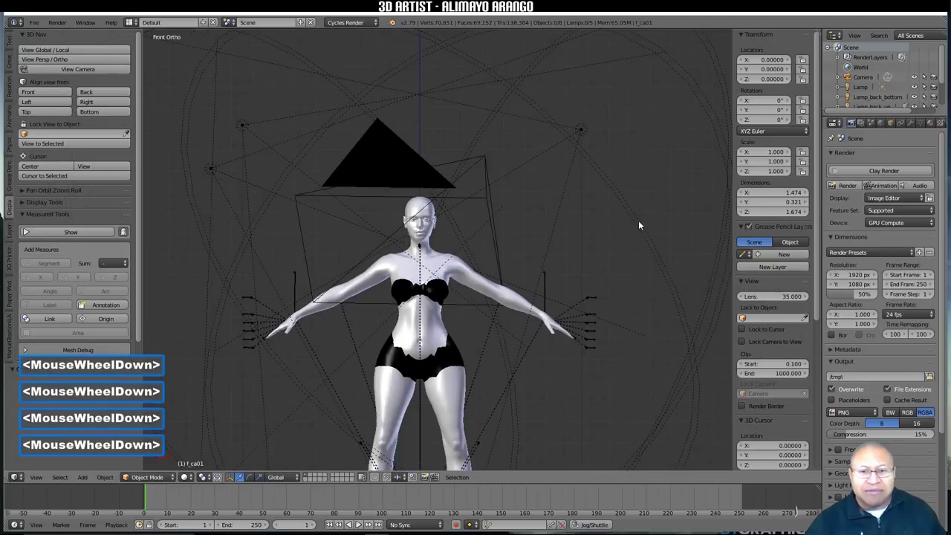
{"action": "middle_click_drag", "start_coordinate": [595, 280], "coordinate": [606, 184], "text": "shift"}
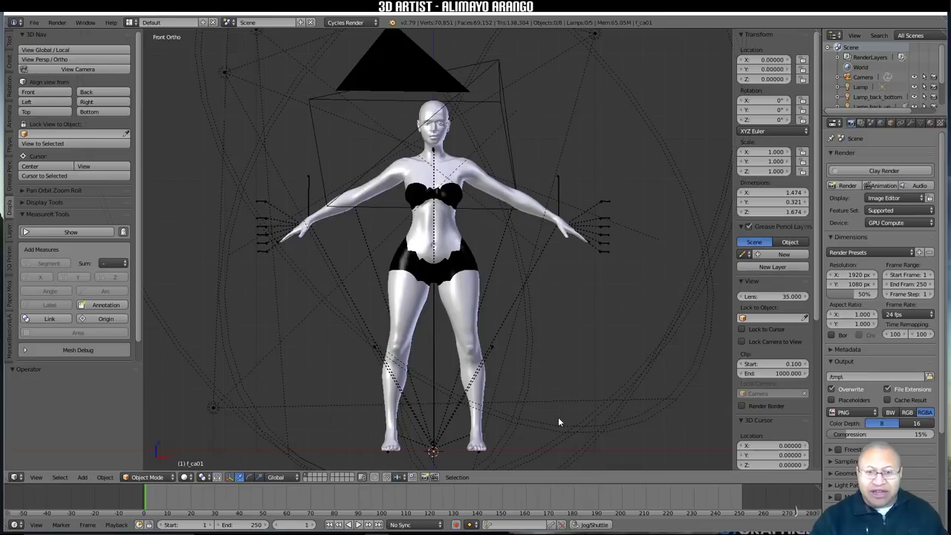
Step: Add a Basic Human (Meta-Rig) armature to the scene and enable X-Ray display for its bones
{"action": "key", "text": "shift+a"}
{"action": "mouse_move", "coordinate": [559, 422]}
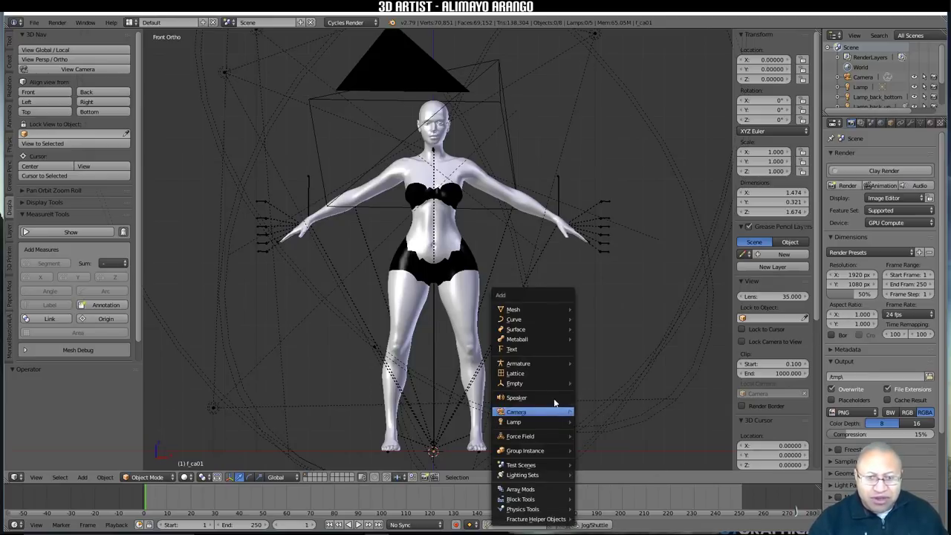
{"action": "mouse_move", "coordinate": [552, 369]}
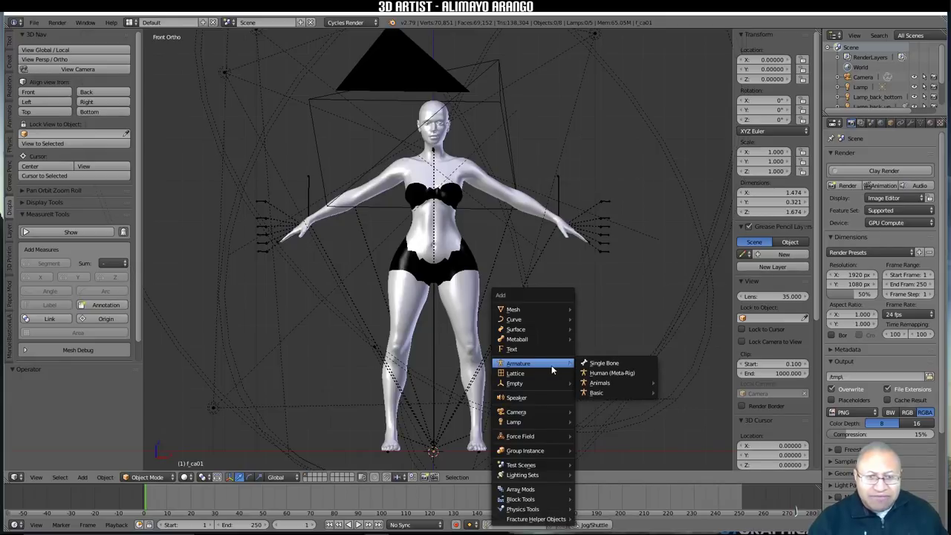
{"action": "mouse_move", "coordinate": [614, 384]}
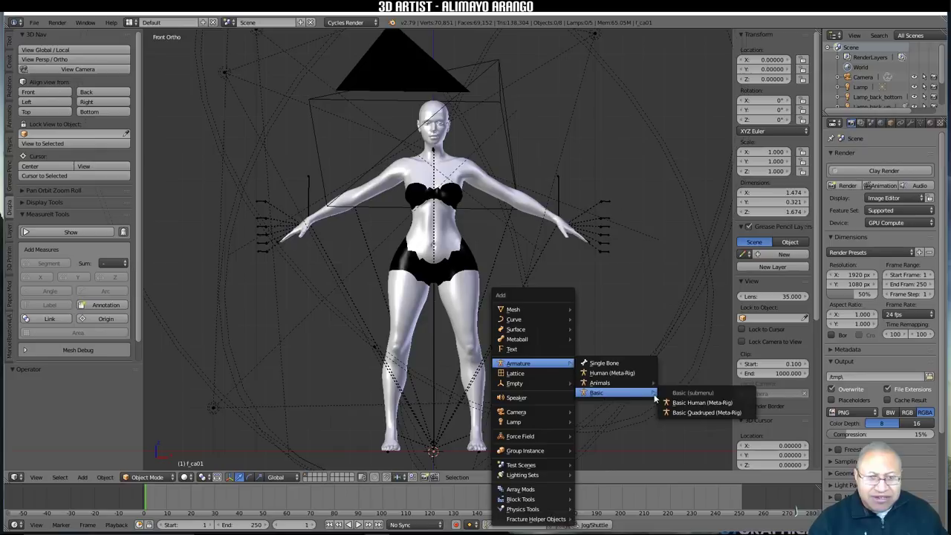
{"action": "left_click", "coordinate": [739, 403]}
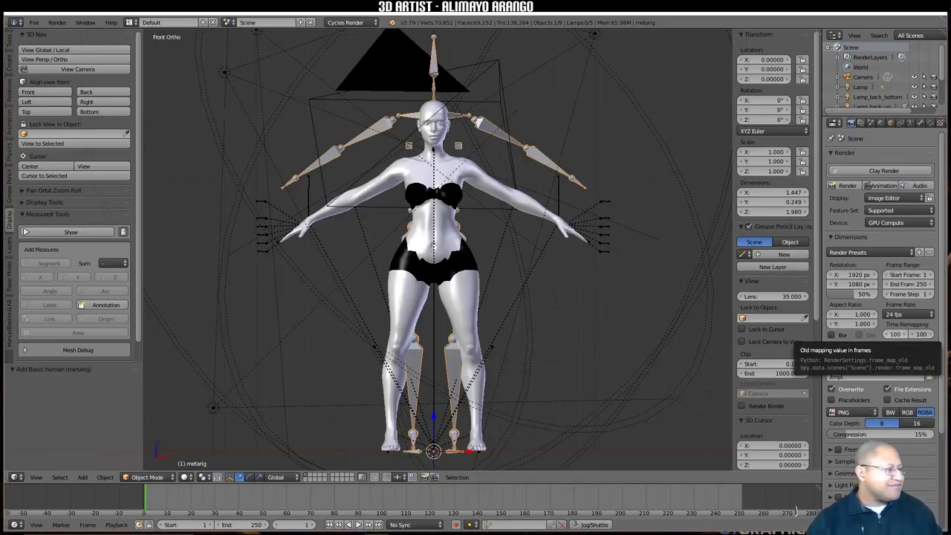
{"action": "left_click", "coordinate": [676, 246]}
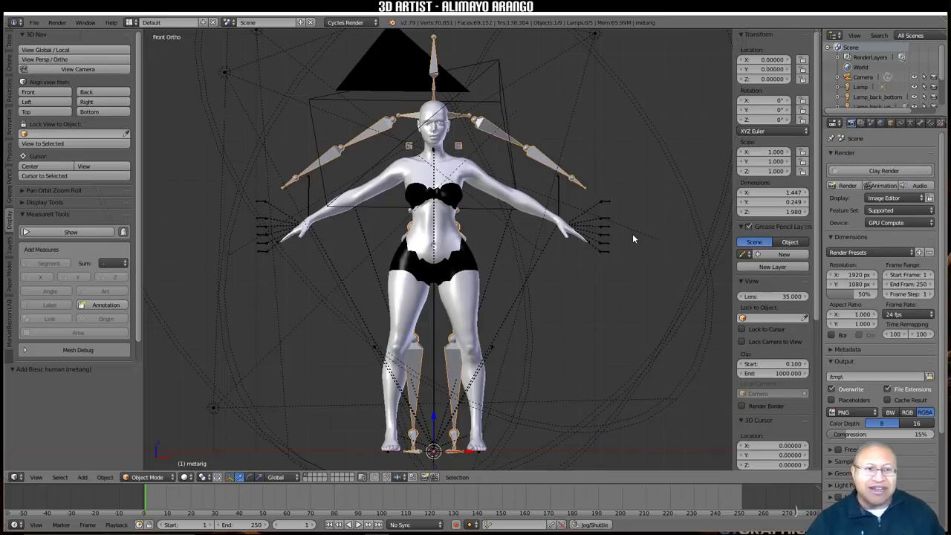
{"action": "left_click", "coordinate": [911, 124]}
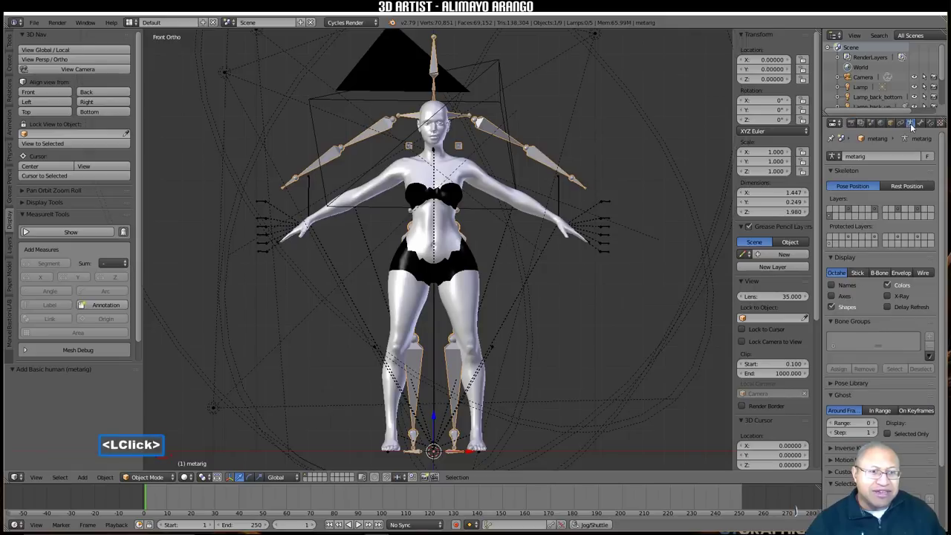
{"action": "left_click", "coordinate": [887, 296]}
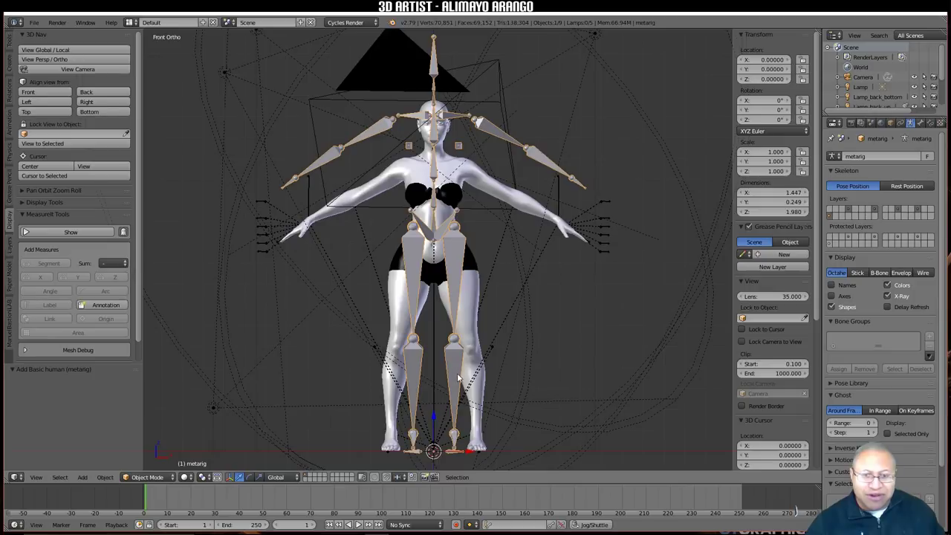
Step: Scale the metarig uniformly to about 0.851 around the 3D Cursor pivot so it fits the character's height
{"action": "left_click", "coordinate": [205, 480]}
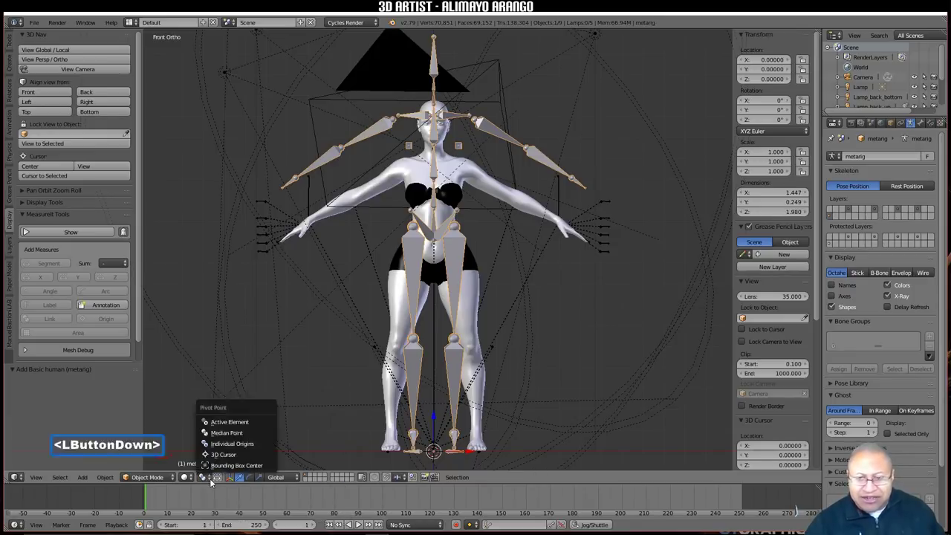
{"action": "left_click", "coordinate": [248, 454]}
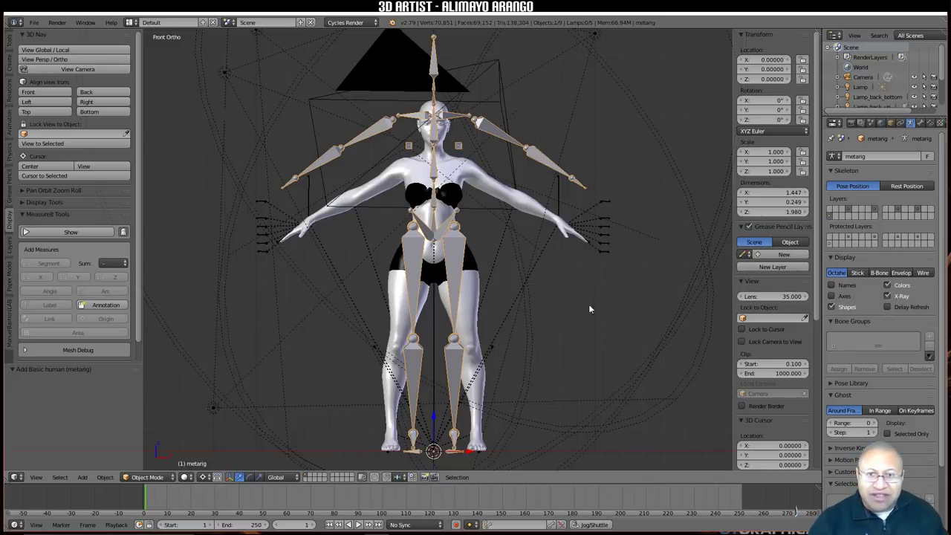
{"action": "key", "text": "s"}
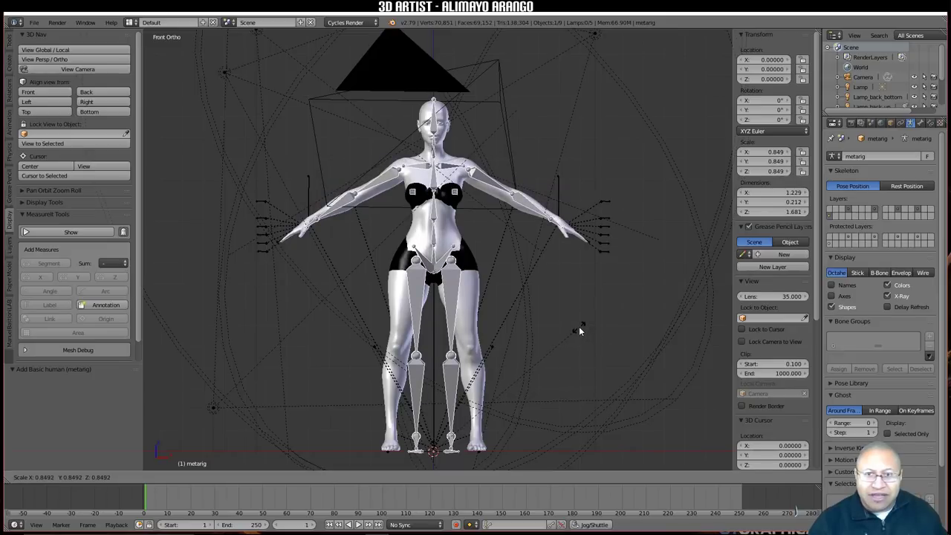
{"action": "left_click", "coordinate": [579, 325]}
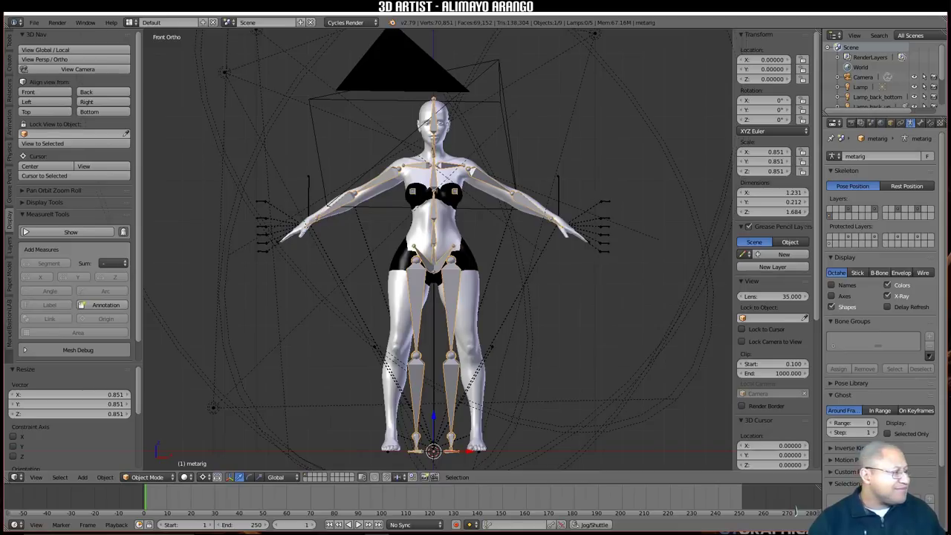
Step: Set the pivot point to Median Point and reselect the metarig
{"action": "left_click", "coordinate": [446, 312]}
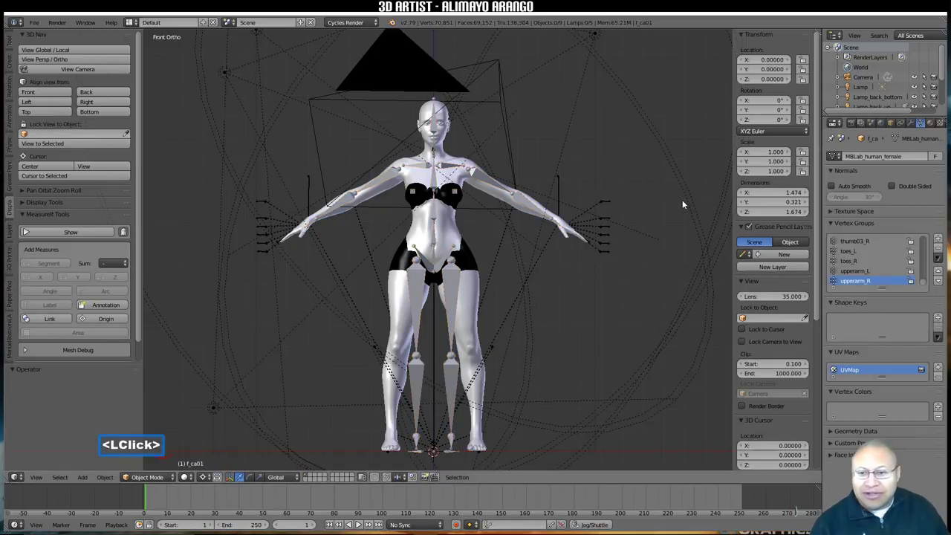
{"action": "left_click", "coordinate": [205, 479]}
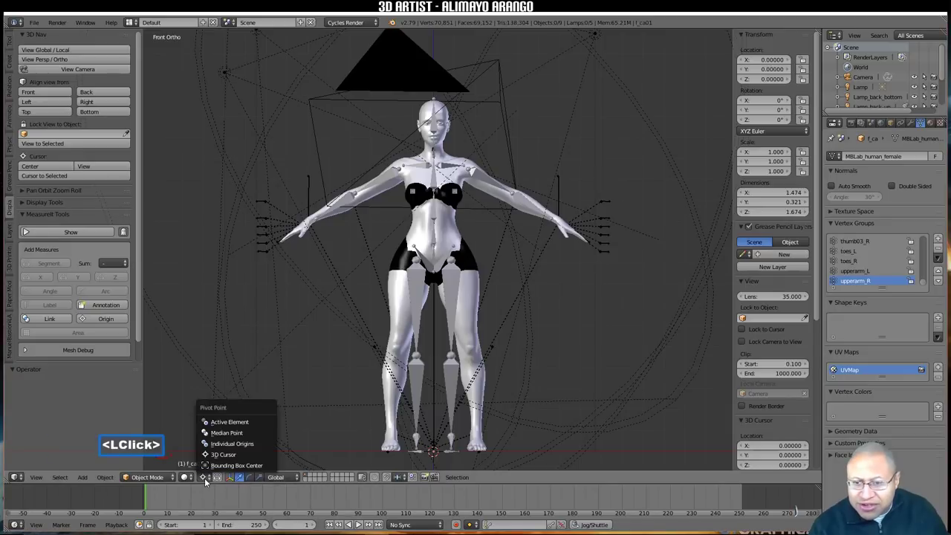
{"action": "left_click", "coordinate": [260, 435]}
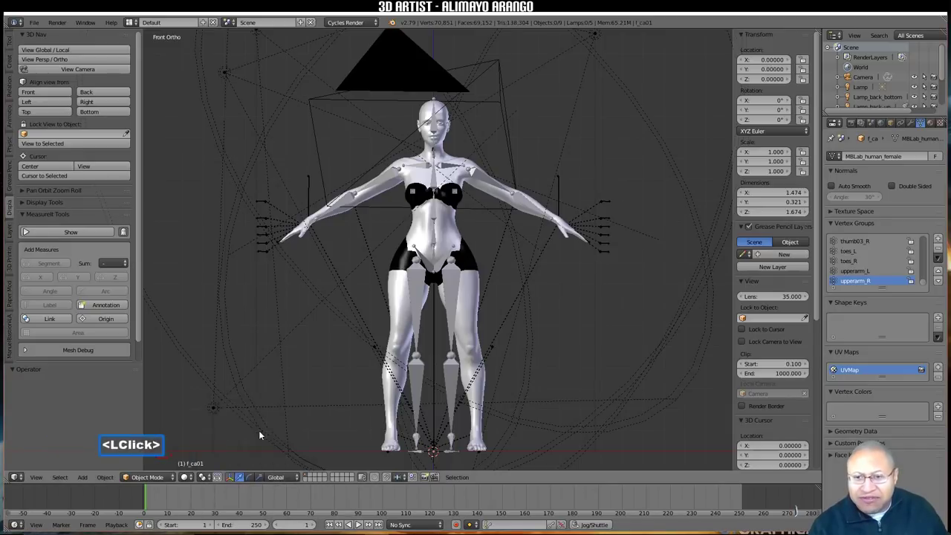
{"action": "left_click", "coordinate": [453, 294]}
{"action": "left_click", "coordinate": [454, 292]}
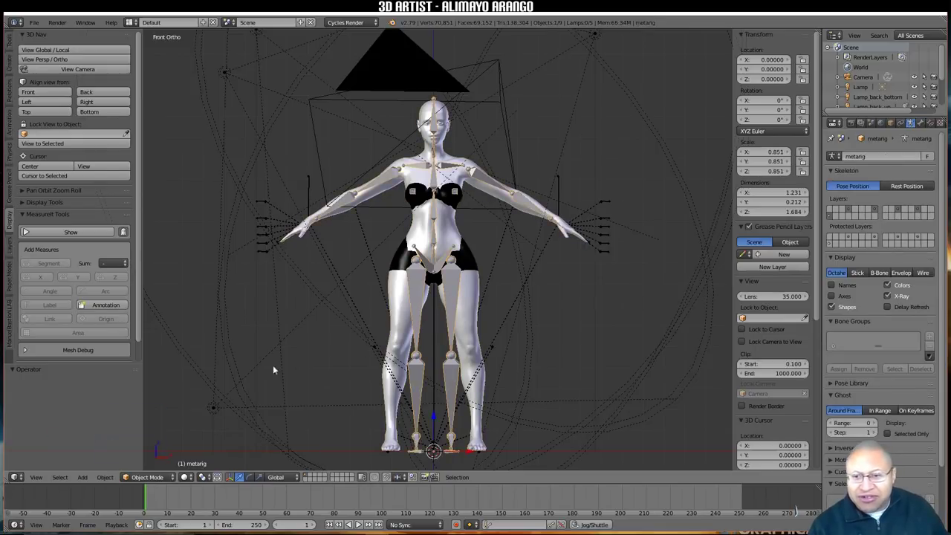
Step: Deselect all bones of the metarig in Pose Mode and switch the armature to Edit Mode
{"action": "left_click", "coordinate": [149, 477]}
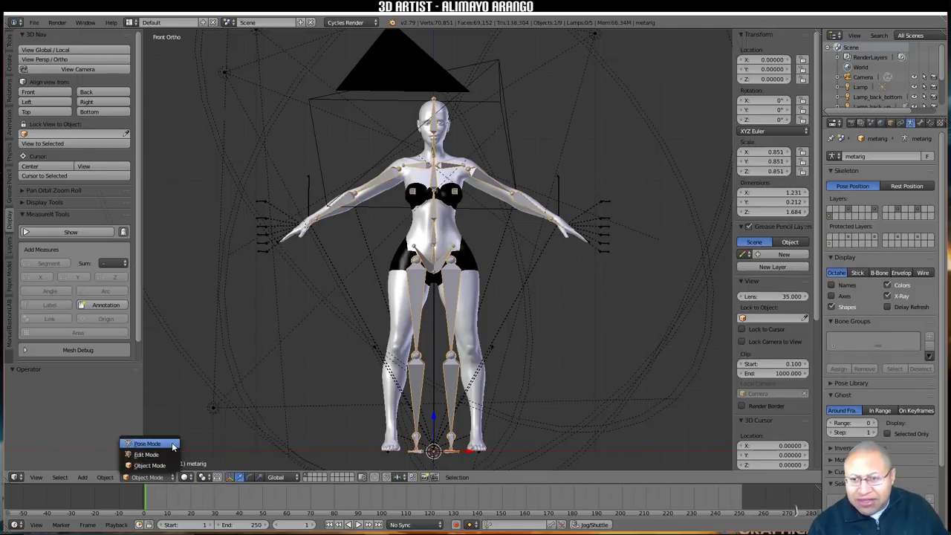
{"action": "left_click", "coordinate": [148, 443]}
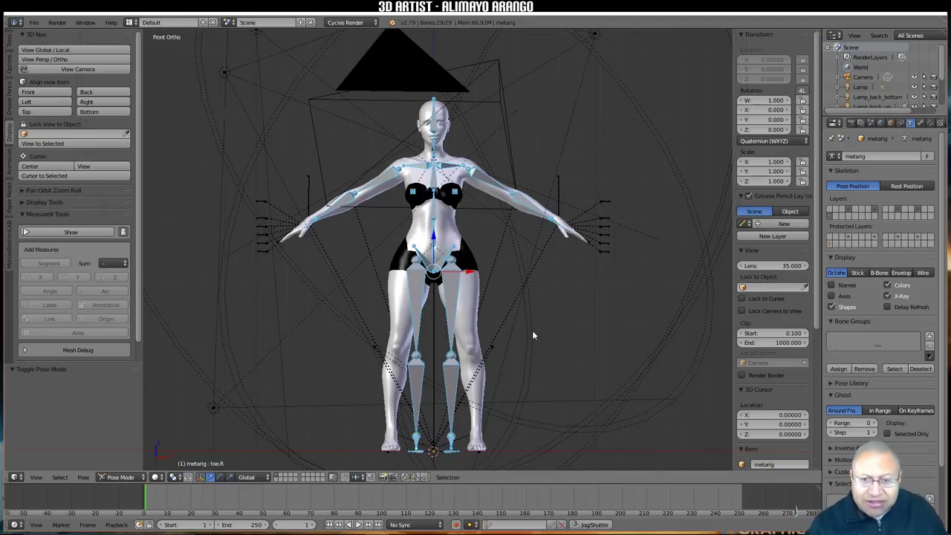
{"action": "key", "text": "a"}
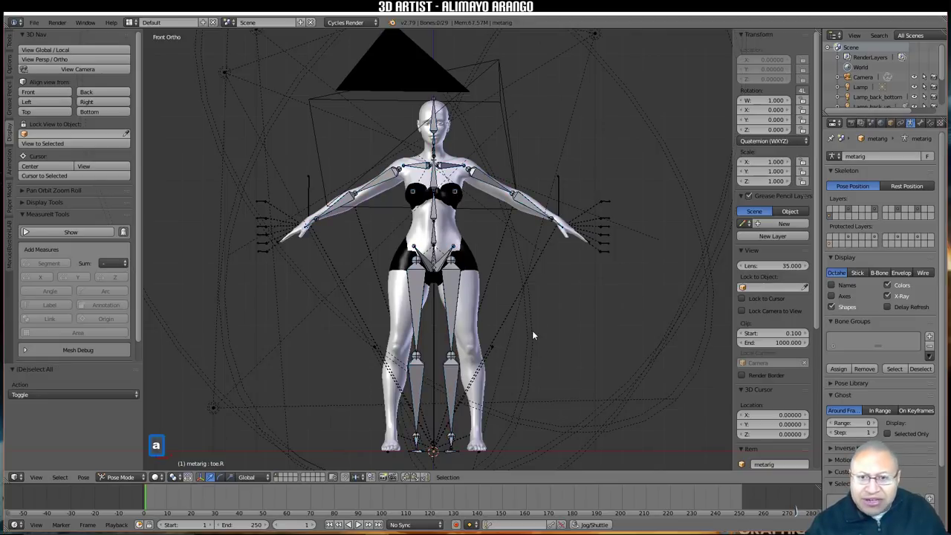
{"action": "left_click", "coordinate": [141, 477]}
{"action": "left_click", "coordinate": [123, 455]}
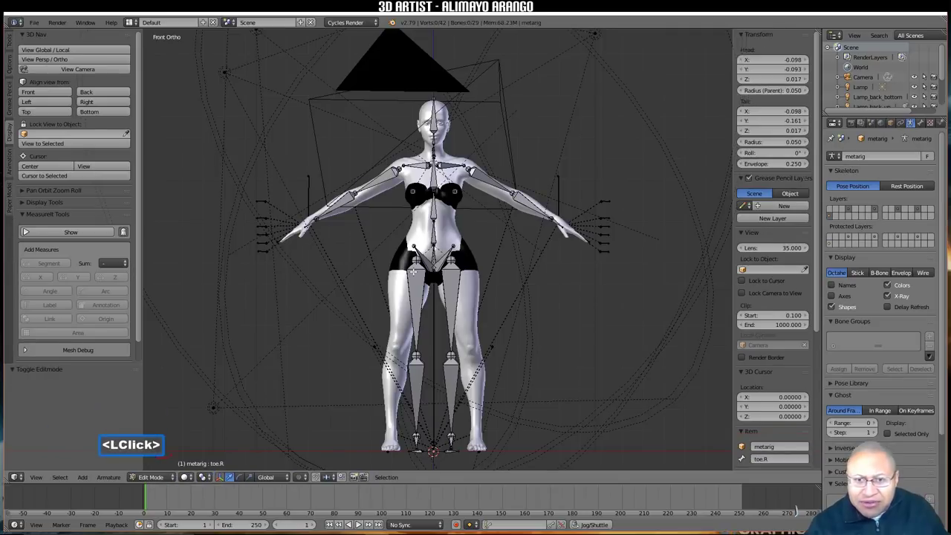
Step: Box-select the metarig's pelvis and hip joints in wireframe shading, return to solid shading and move them down about 0.043 along Z
{"action": "key", "text": "z"}
{"action": "left_click", "coordinate": [486, 272]}
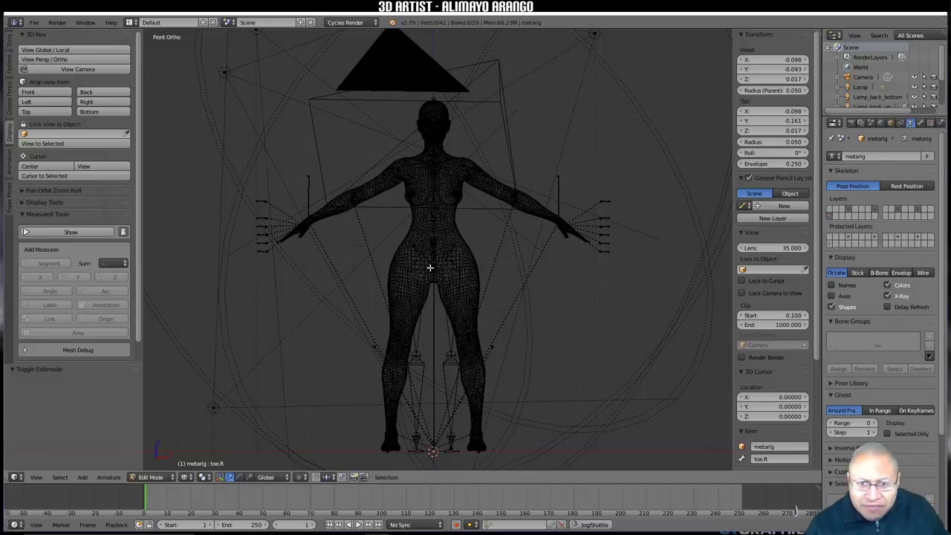
{"action": "key", "text": "b"}
{"action": "left_click_drag", "start_coordinate": [387, 229], "coordinate": [475, 288]}
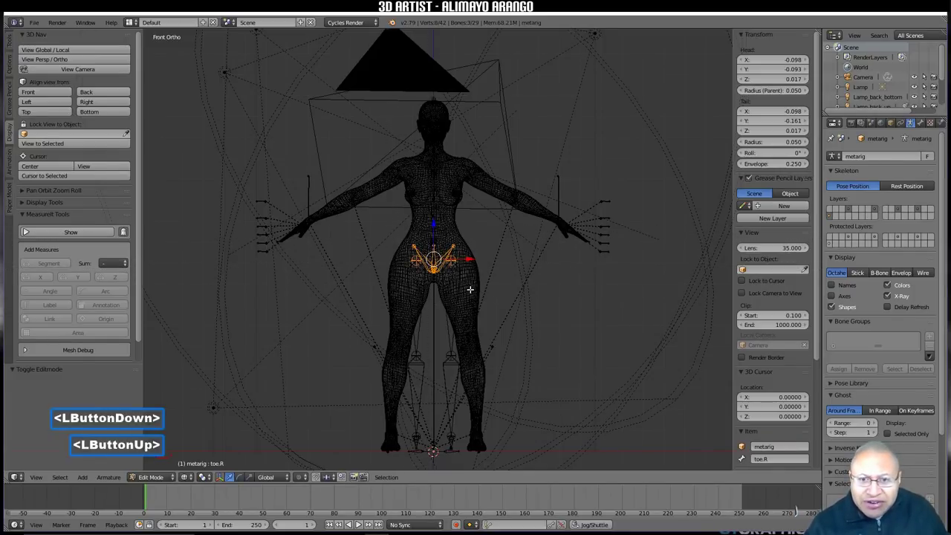
{"action": "key", "text": "z"}
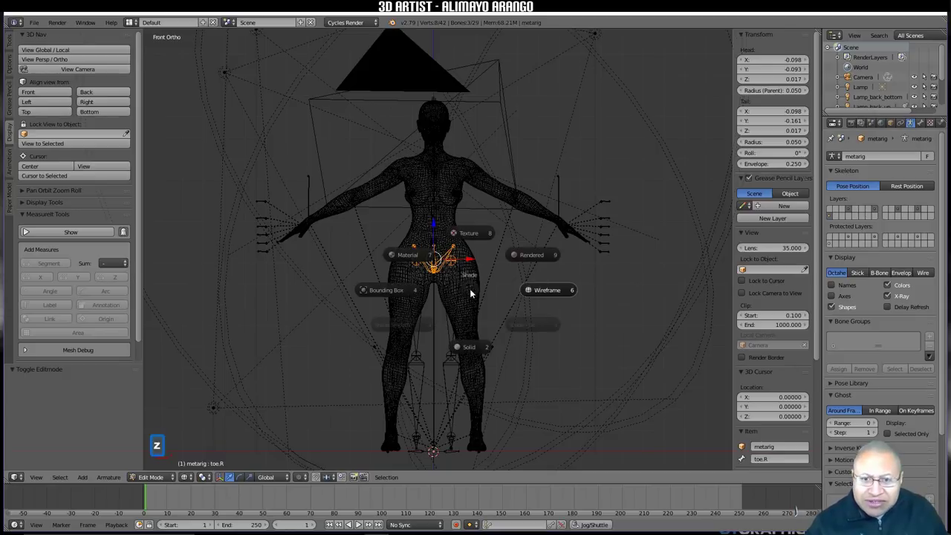
{"action": "left_click", "coordinate": [470, 347]}
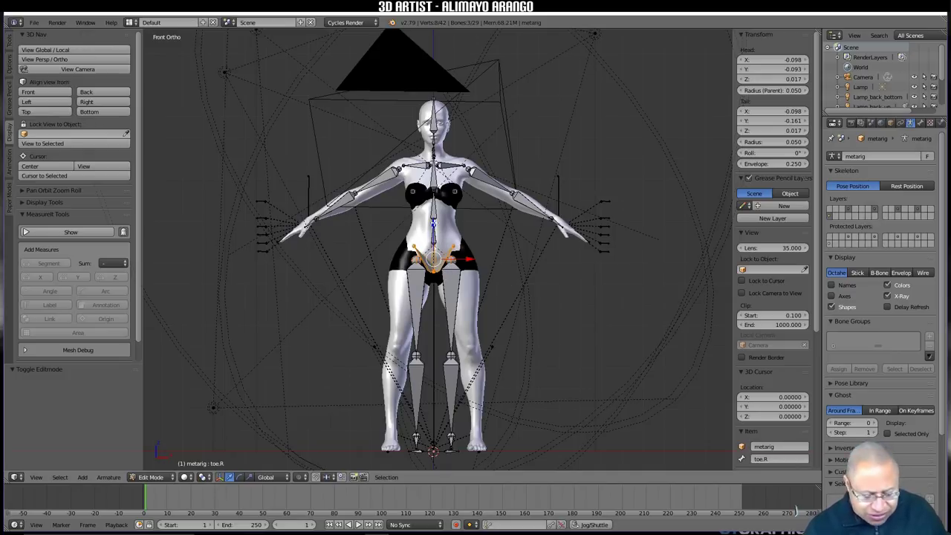
{"action": "key", "text": "g"}
{"action": "key", "text": "z"}
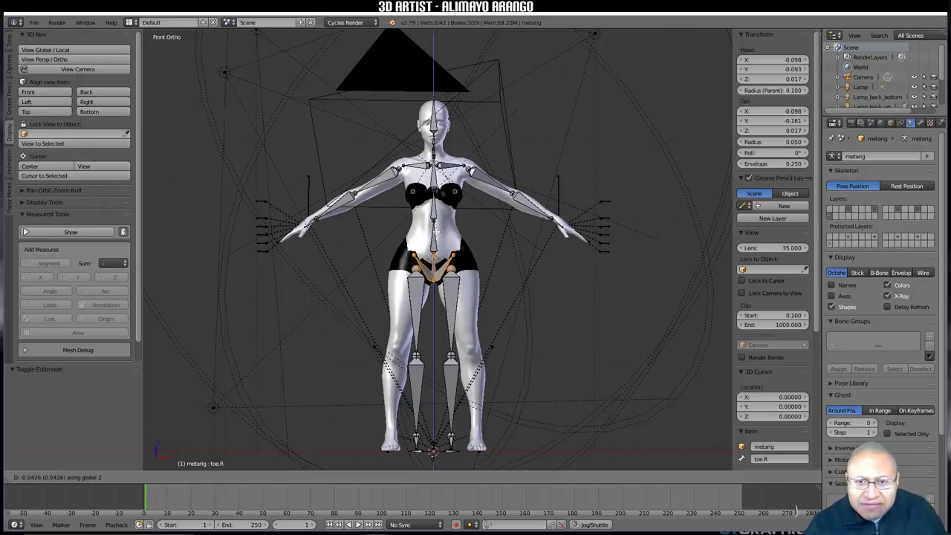
{"action": "left_click", "coordinate": [437, 232]}
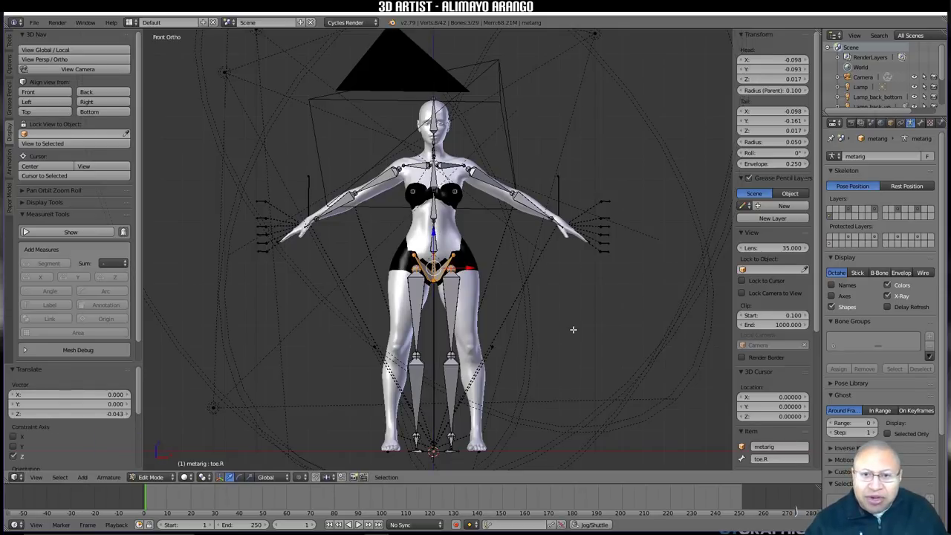
Step: Switch the metarig to Pose Mode and rotate the left thigh bone -9.12° around the global Y axis to follow the character's leg
{"action": "key", "text": "a"}
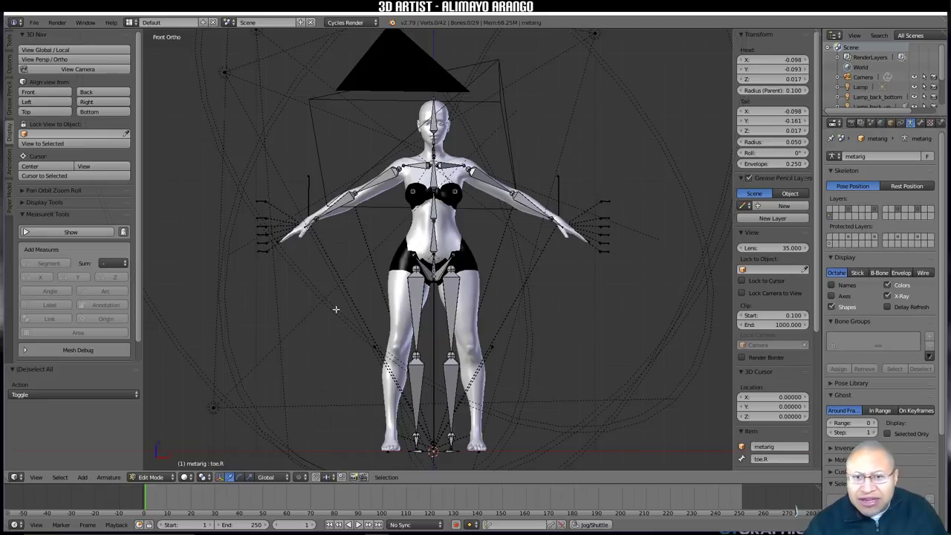
{"action": "left_click", "coordinate": [152, 477]}
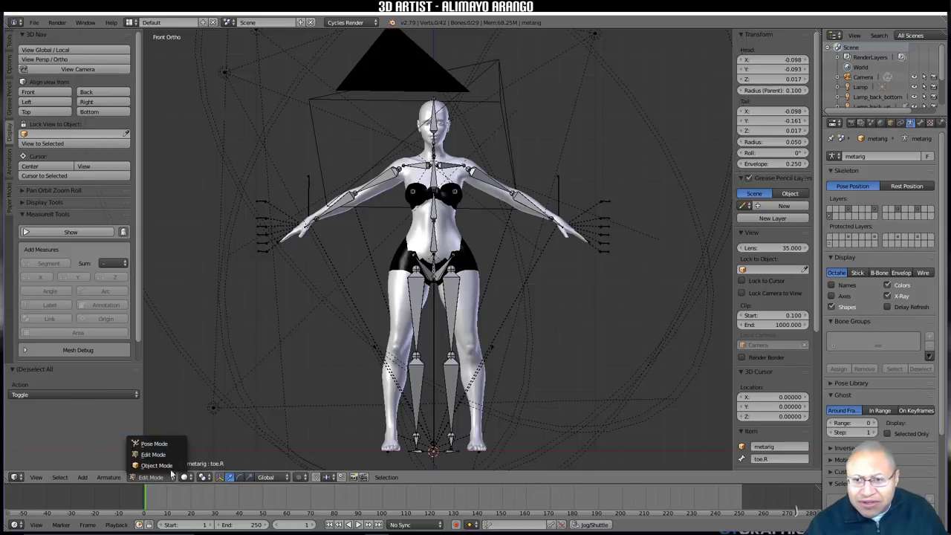
{"action": "left_click", "coordinate": [179, 444]}
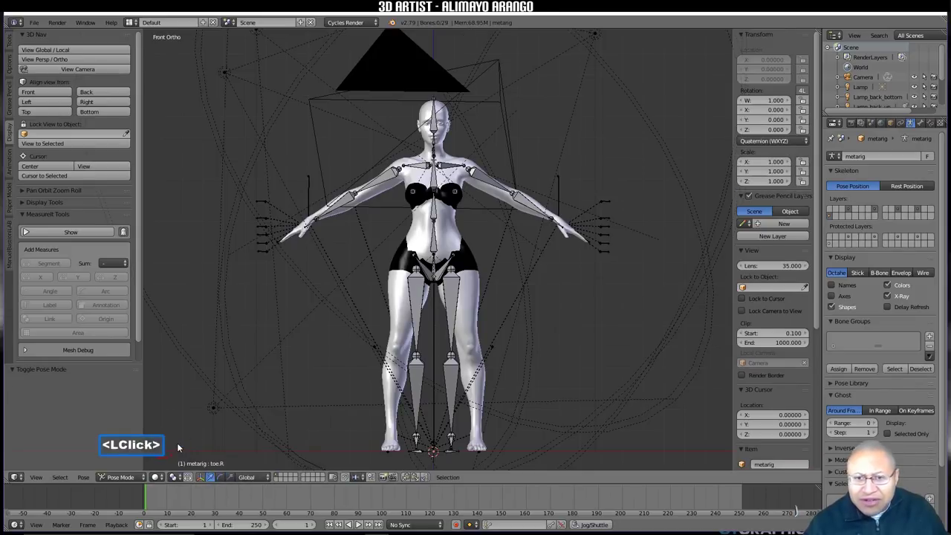
{"action": "left_click", "coordinate": [450, 296]}
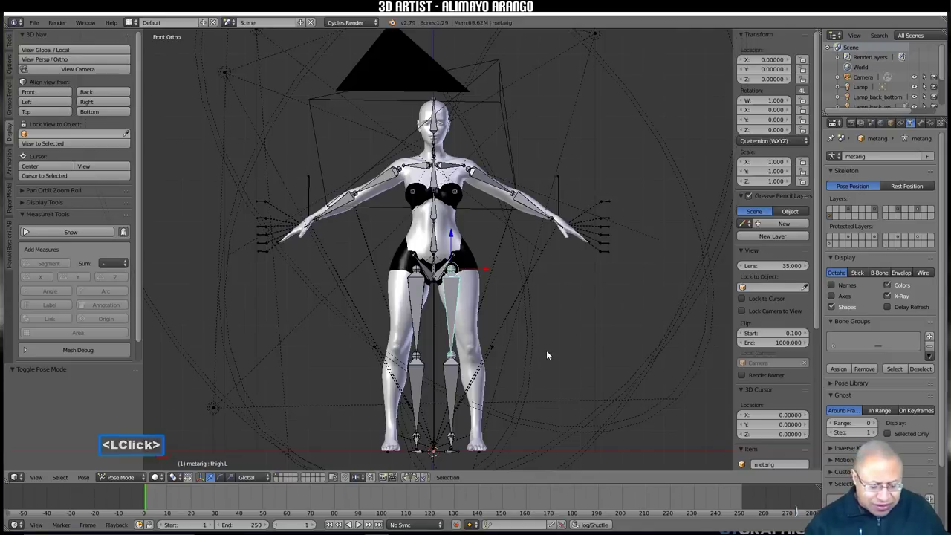
{"action": "key", "text": "r"}
{"action": "key", "text": "y"}
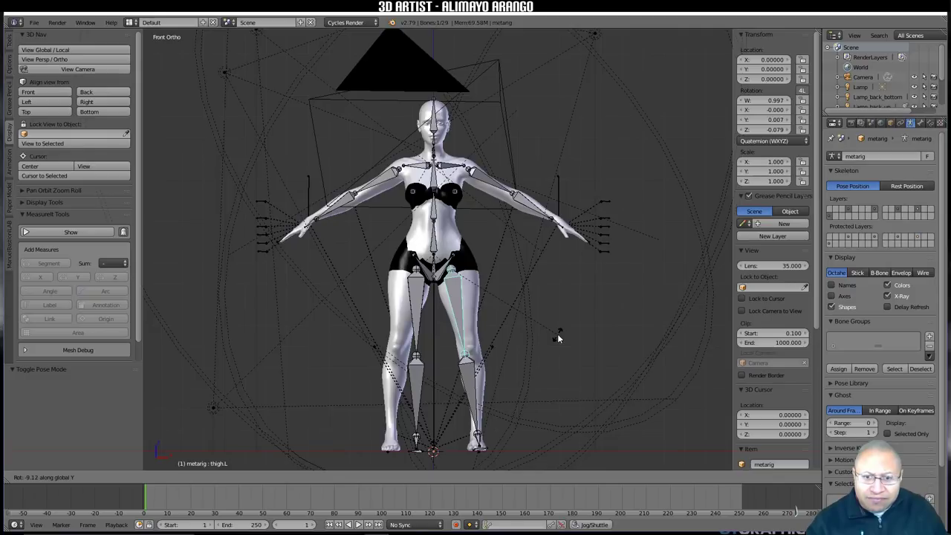
{"action": "left_click", "coordinate": [558, 339]}
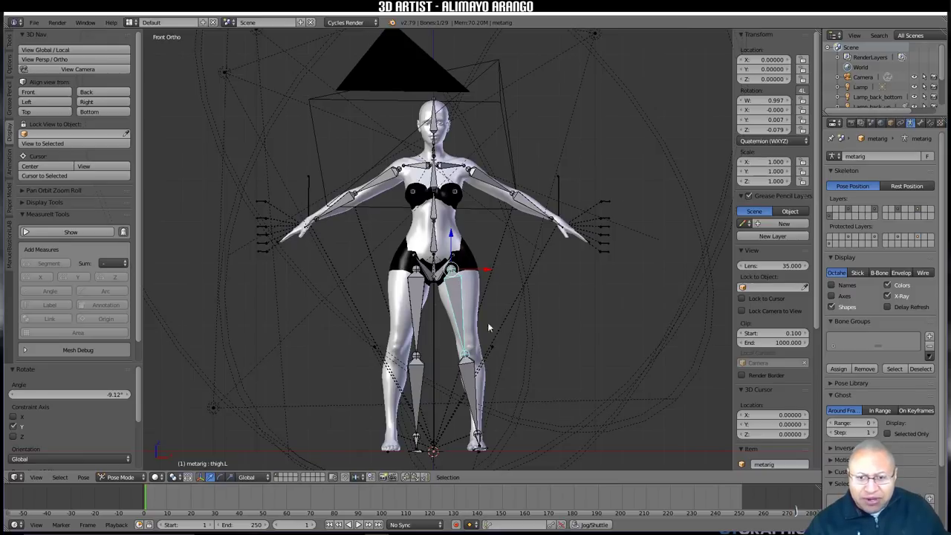
Step: Copy the left thigh's pose, paste it flipped onto the opposite leg, and deselect all bones
{"action": "left_click", "coordinate": [407, 479]}
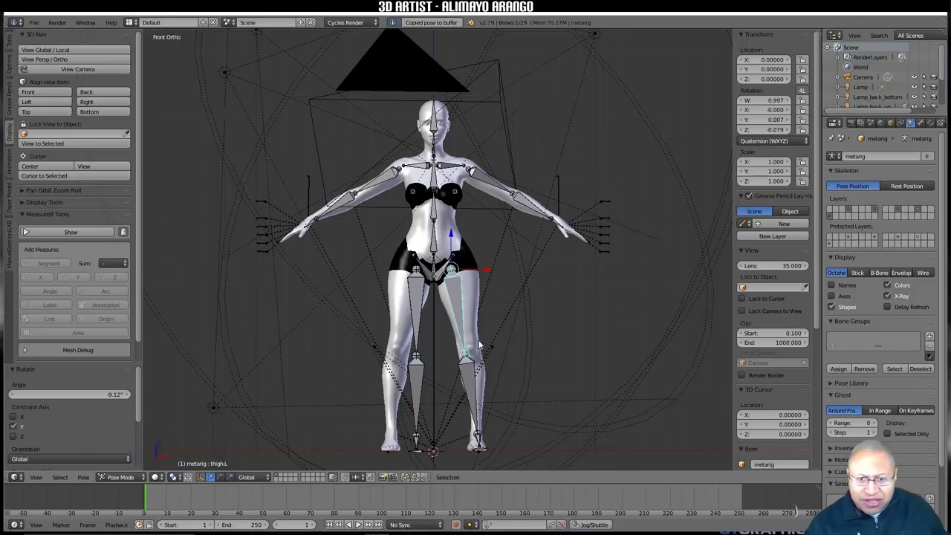
{"action": "left_click", "coordinate": [426, 479]}
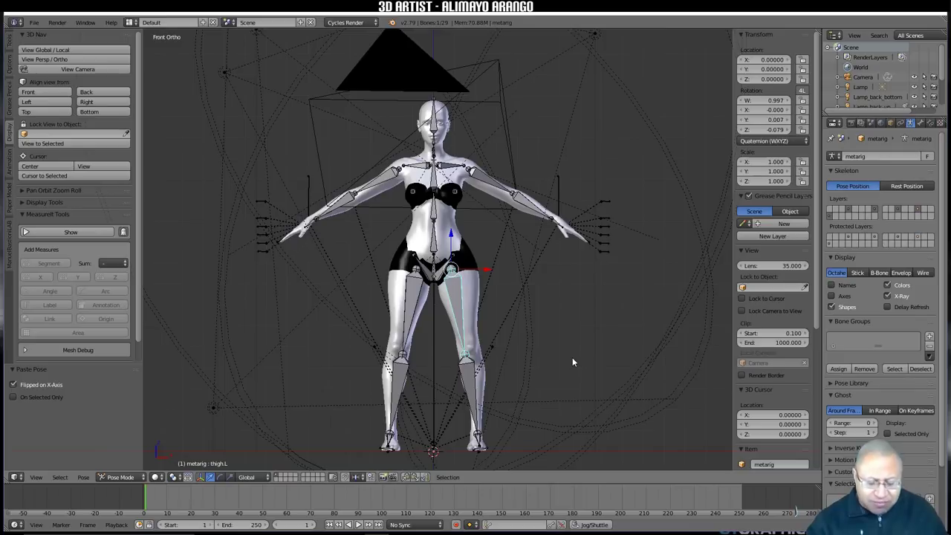
{"action": "key", "text": "a"}
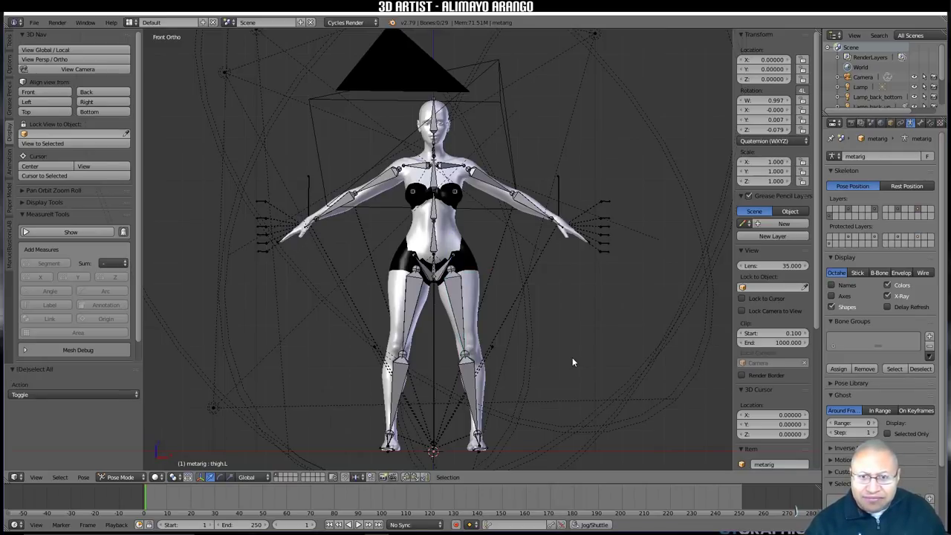
Step: In Edit Mode, move all metarig bones in side view about -0.045 along Y, shift them back by 0.002, and deselect them
{"action": "left_click", "coordinate": [141, 477]}
{"action": "left_click", "coordinate": [151, 453]}
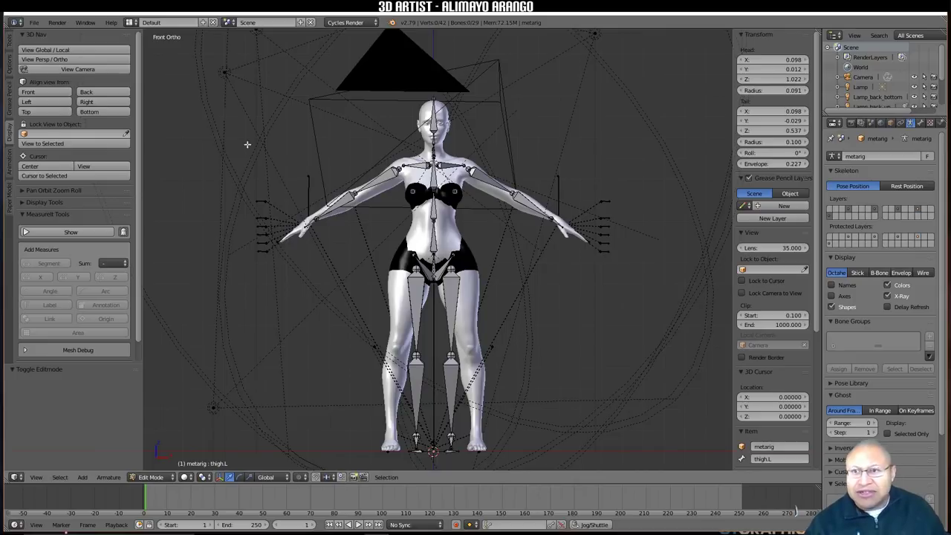
{"action": "left_click", "coordinate": [115, 101]}
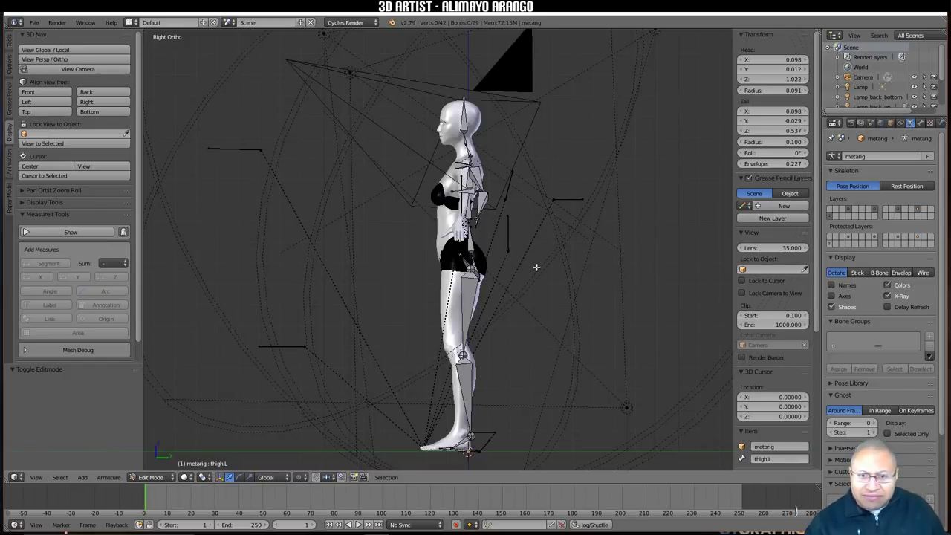
{"action": "key", "text": "a"}
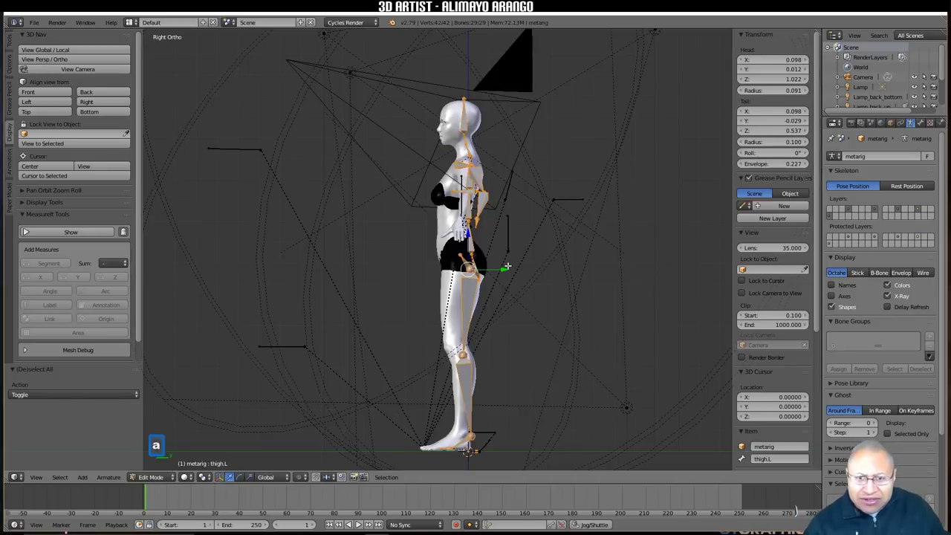
{"action": "left_click_drag", "start_coordinate": [506, 270], "coordinate": [497, 270]}
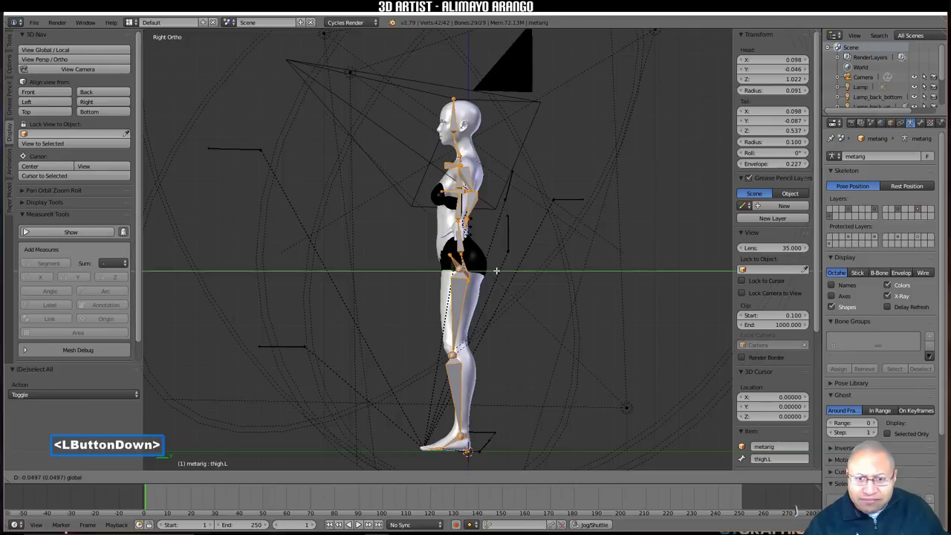
{"action": "left_click_drag", "start_coordinate": [496, 271], "coordinate": [498, 270]}
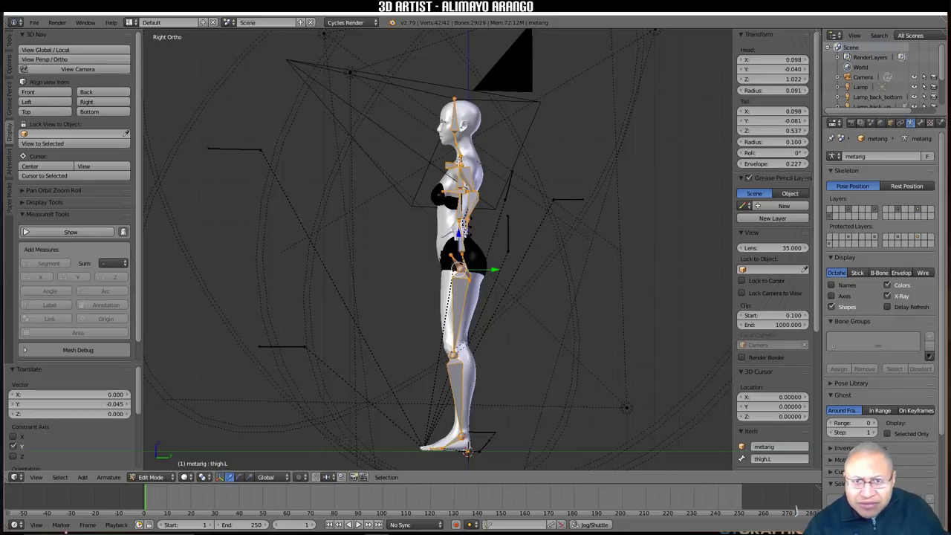
{"action": "left_click", "coordinate": [491, 269]}
{"action": "left_click_drag", "start_coordinate": [491, 269], "coordinate": [491, 269]}
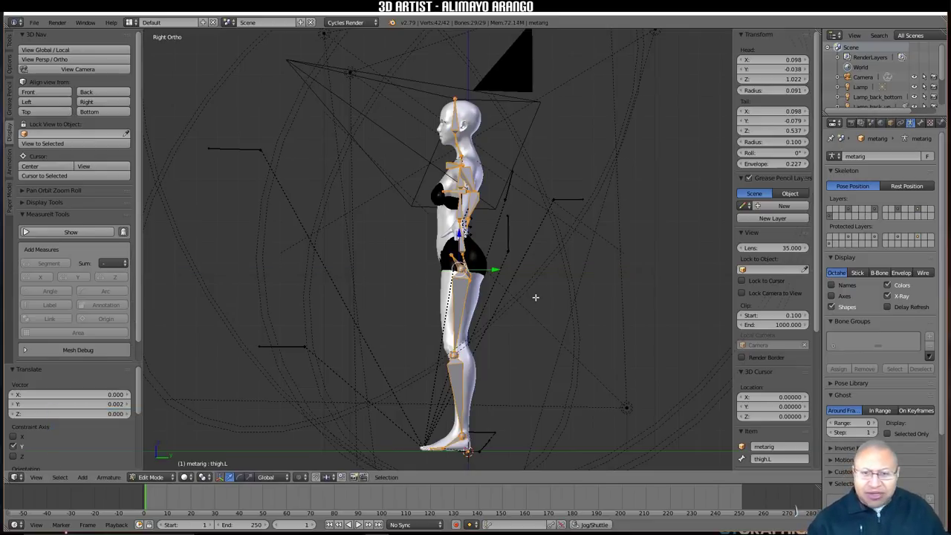
{"action": "key", "text": "a"}
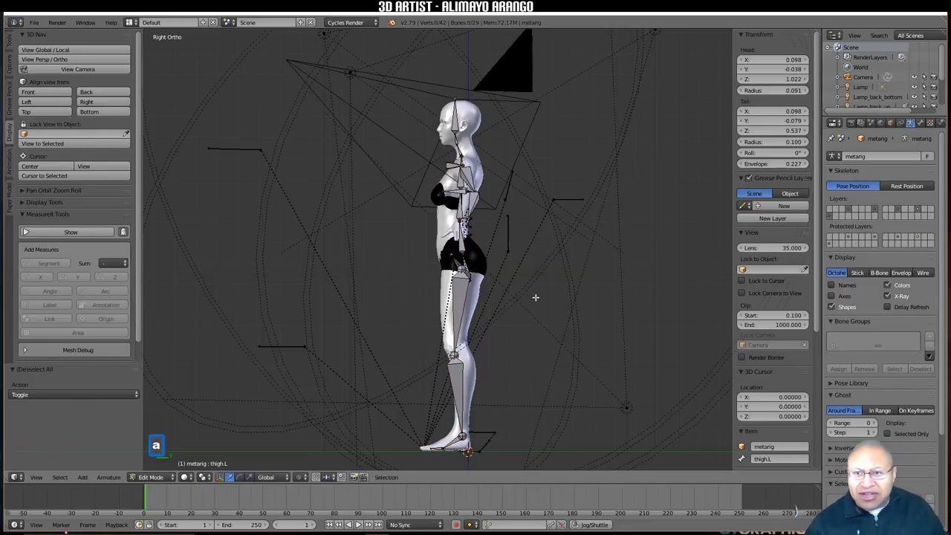
Step: Return to the front view and switch the metarig back to Pose Mode
{"action": "left_click", "coordinate": [54, 92]}
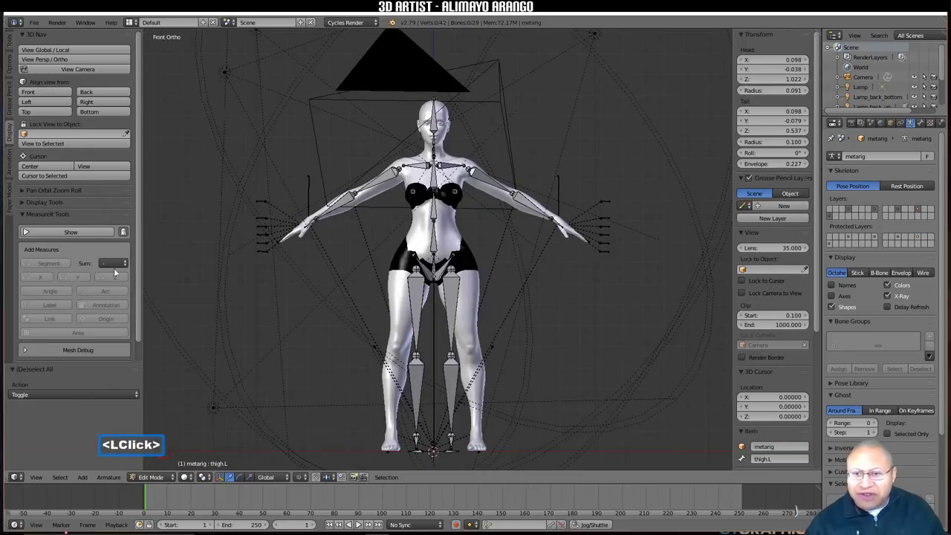
{"action": "left_click", "coordinate": [170, 478]}
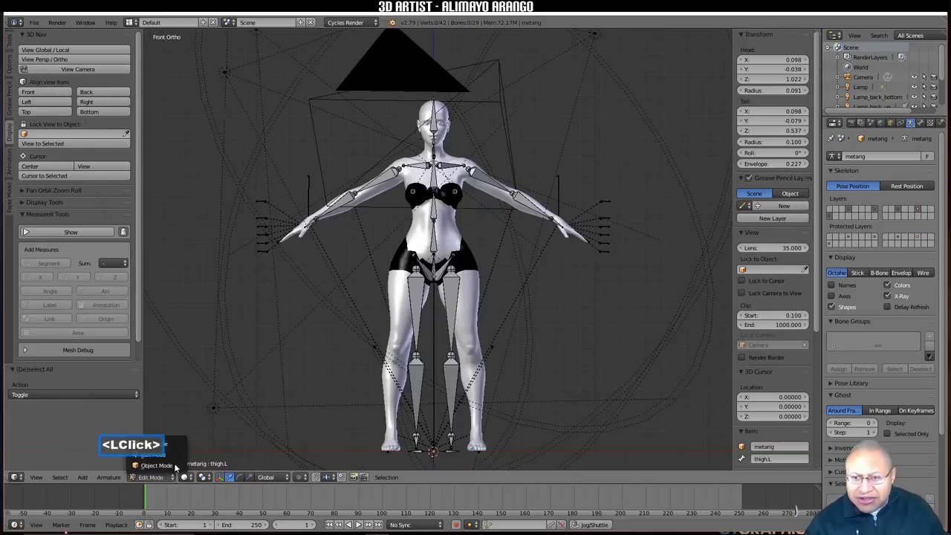
{"action": "left_click", "coordinate": [178, 446]}
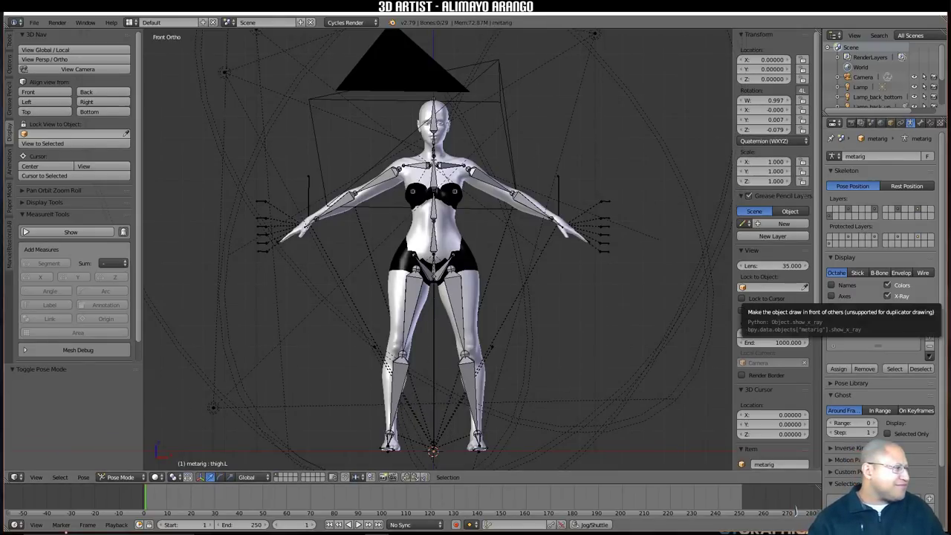
{"action": "left_click", "coordinate": [887, 296]}
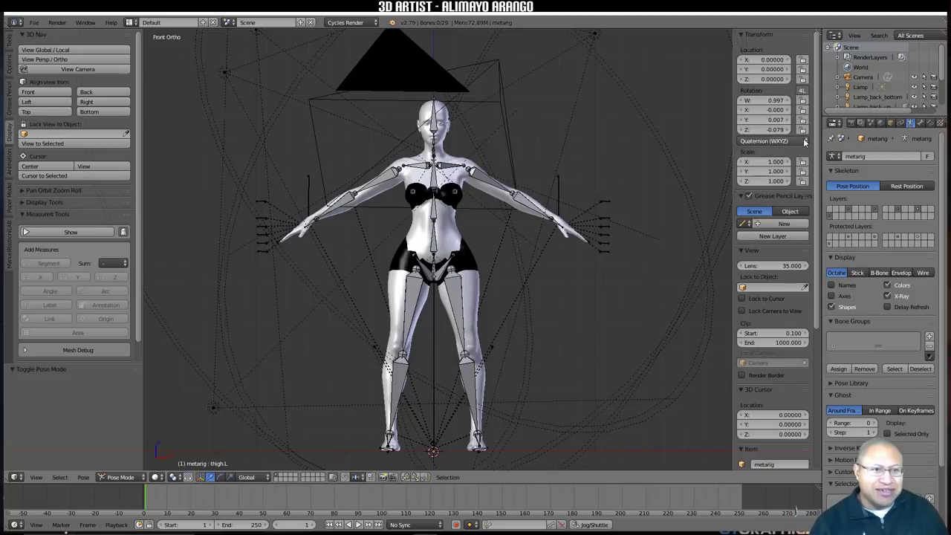
Step: Set the Skinify Rig body thickness to 2 in the metarig's bone properties
{"action": "left_click", "coordinate": [921, 123]}
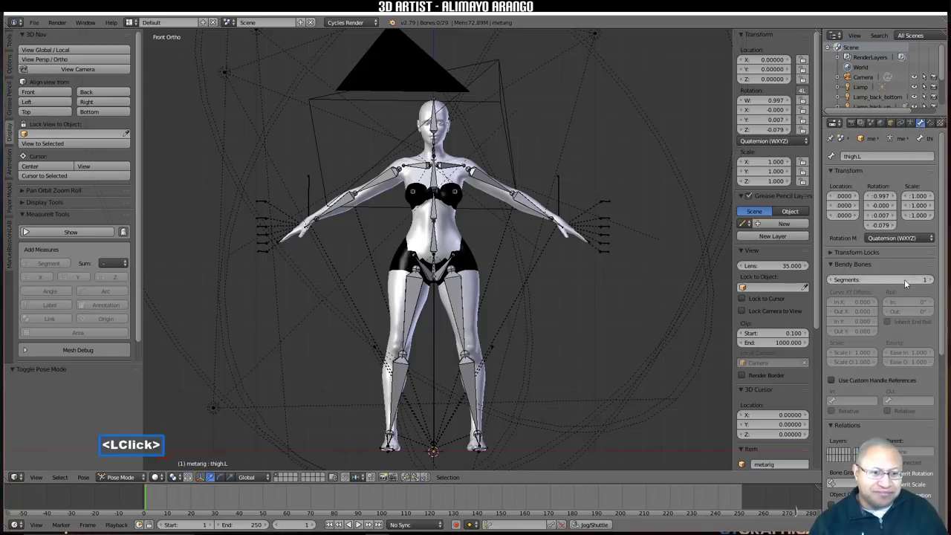
{"action": "scroll", "coordinate": [905, 279], "scroll_direction": "down", "scroll_amount": 6}
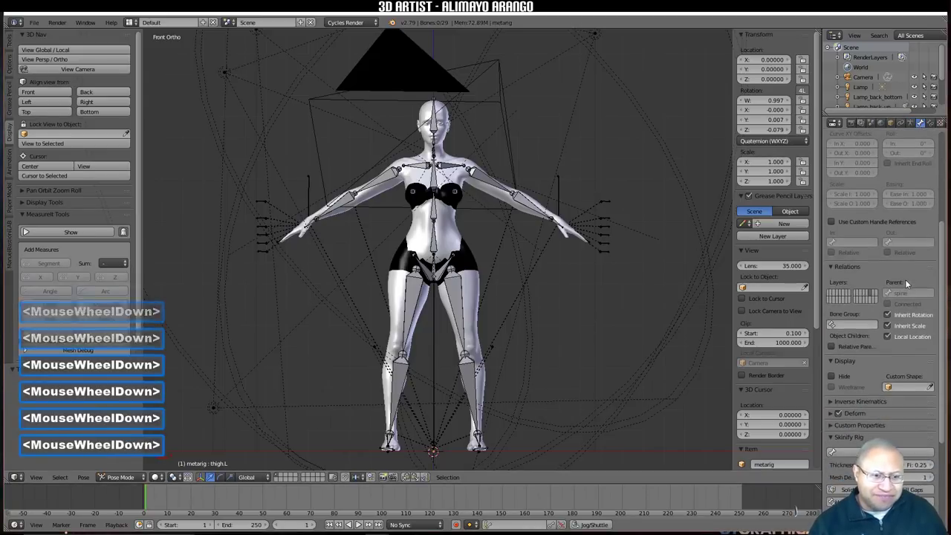
{"action": "scroll", "coordinate": [906, 281], "scroll_direction": "down", "scroll_amount": 2}
{"action": "scroll", "coordinate": [906, 282], "scroll_direction": "down", "scroll_amount": 1}
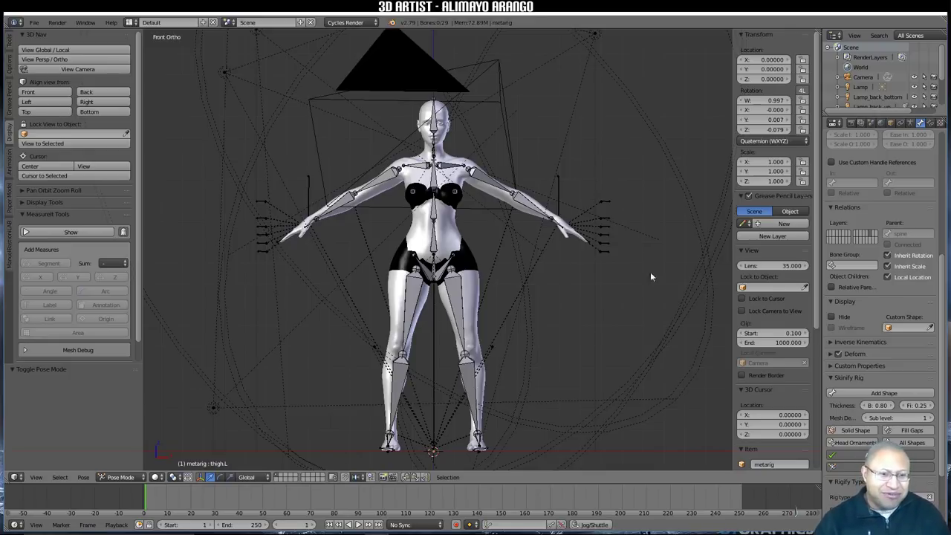
{"action": "left_click", "coordinate": [874, 405]}
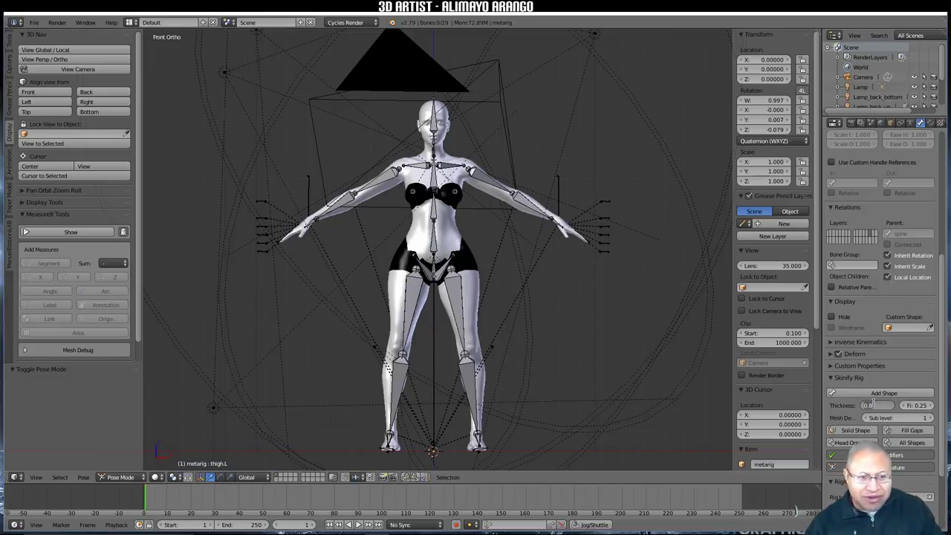
{"action": "type", "text": "2"}
{"action": "key", "text": "Return"}
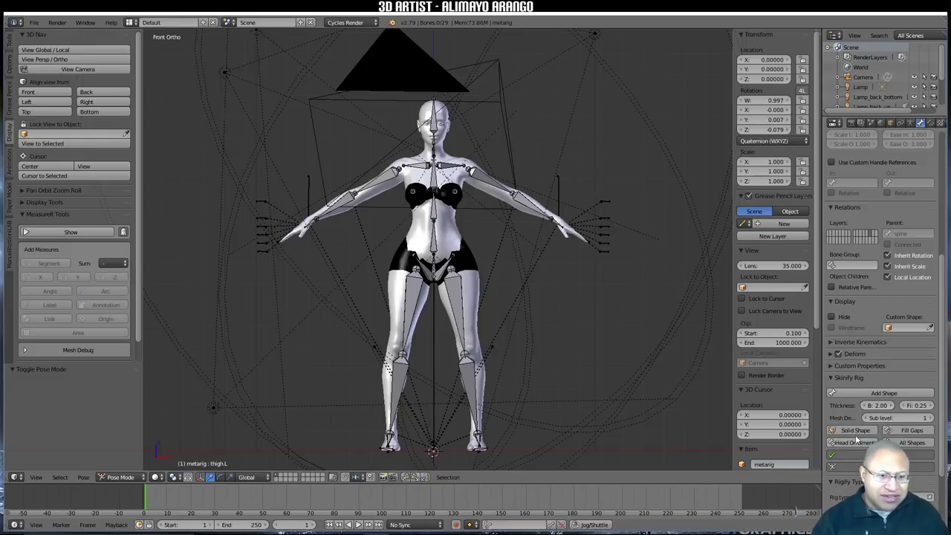
Step: Toggle Skinify Rig's Fill Gaps and Solid Shape options, select all metarig bones, and add the skin shape around them
{"action": "left_click", "coordinate": [903, 431]}
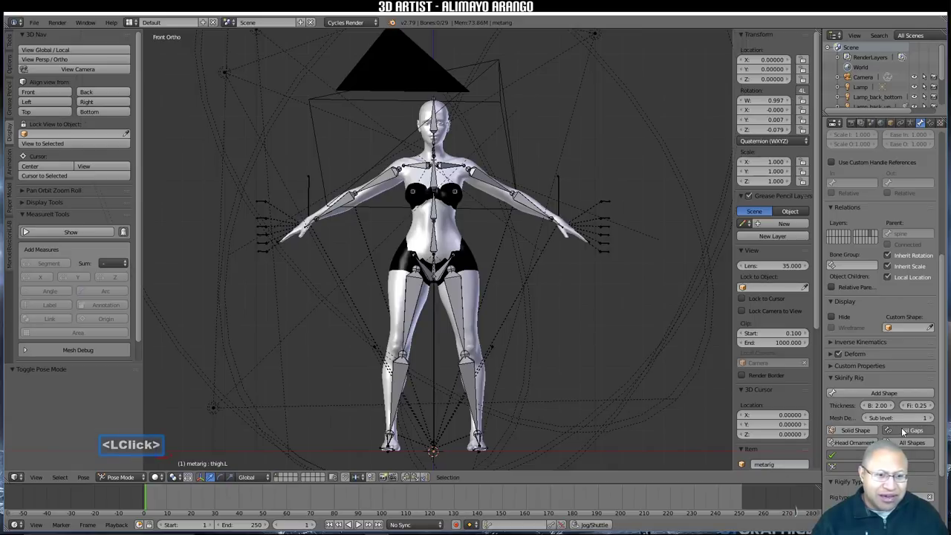
{"action": "left_click", "coordinate": [859, 431]}
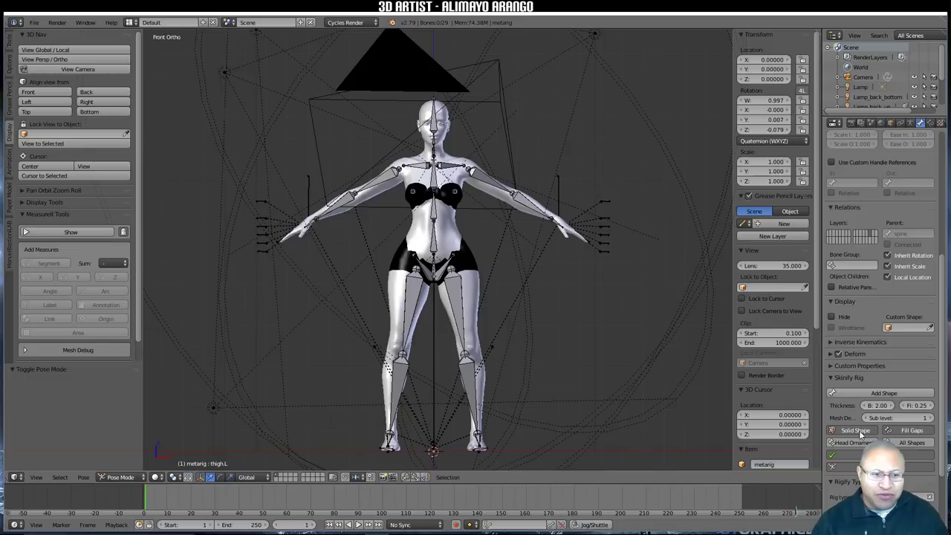
{"action": "left_click", "coordinate": [901, 393]}
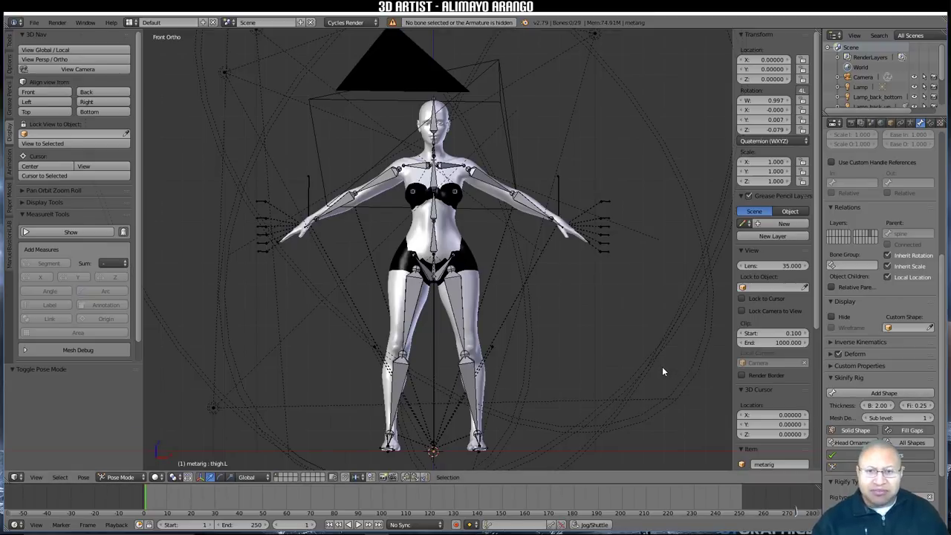
{"action": "key", "text": "a"}
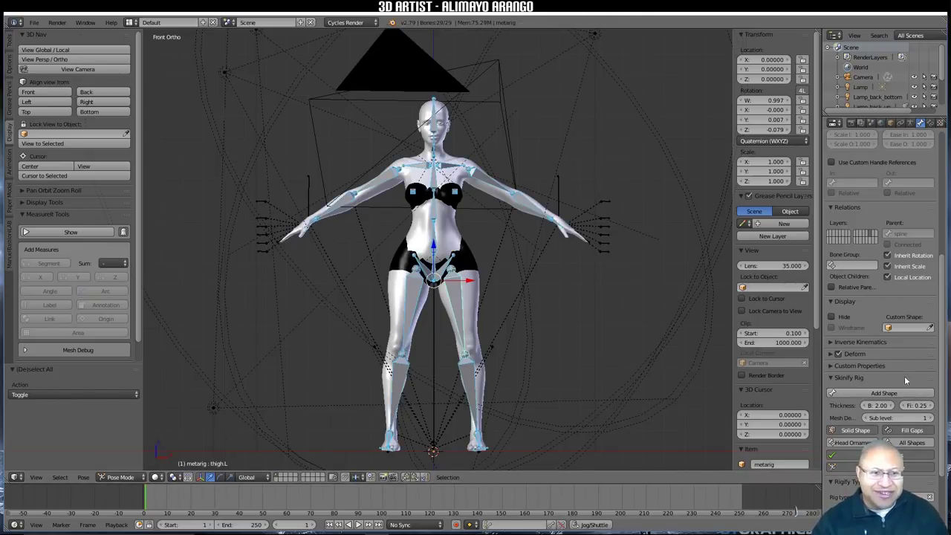
{"action": "left_click", "coordinate": [888, 393]}
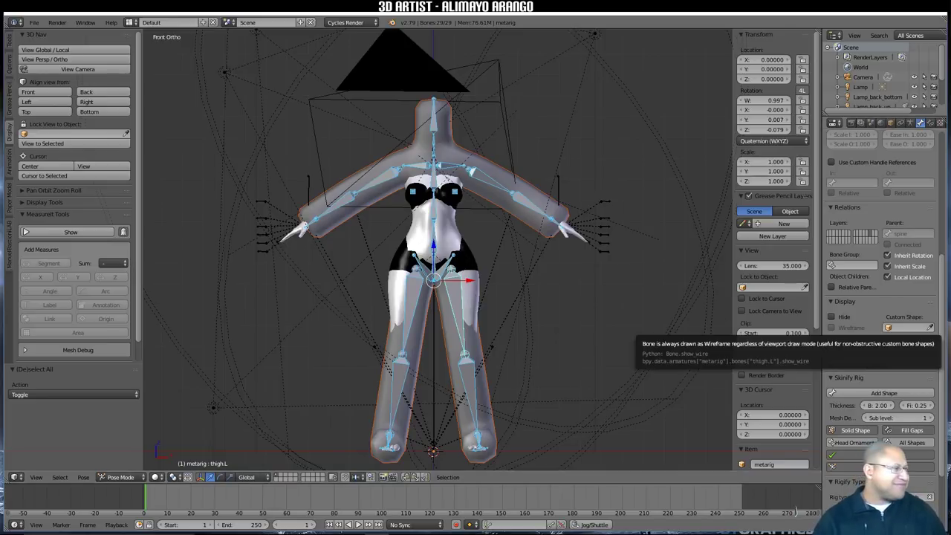
{"action": "left_click", "coordinate": [832, 327]}
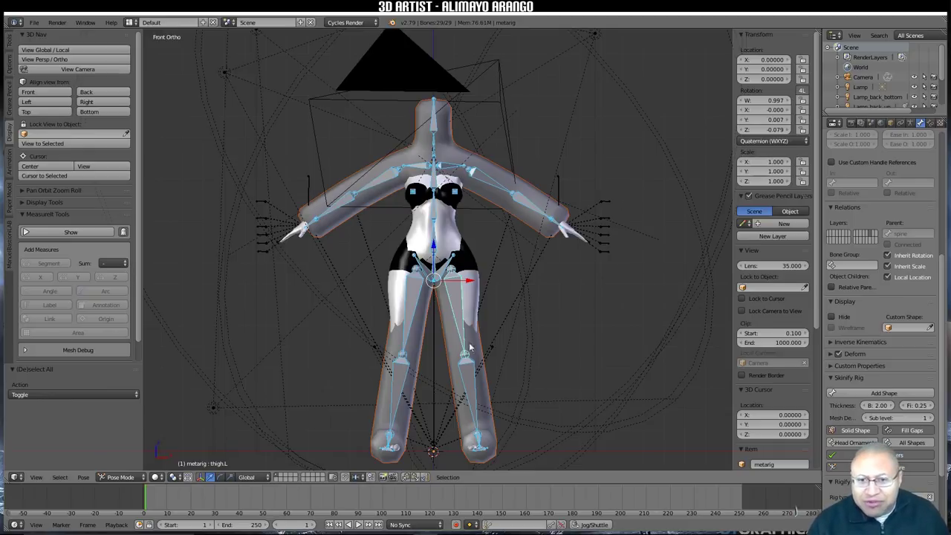
Step: Switch to Object Mode, select the generated skin mesh metarig_object, and show its object properties
{"action": "left_click", "coordinate": [141, 477]}
{"action": "left_click", "coordinate": [123, 465]}
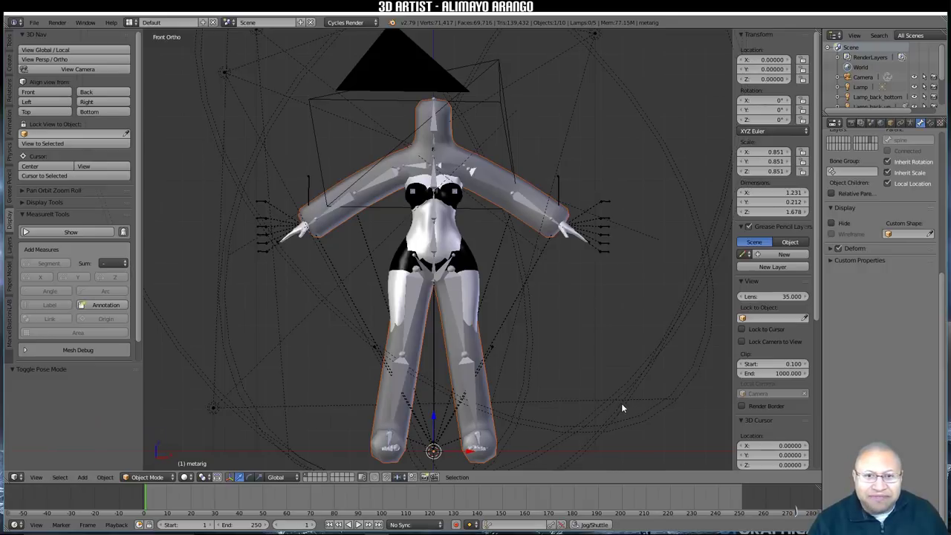
{"action": "left_click", "coordinate": [521, 204]}
{"action": "left_click", "coordinate": [477, 176]}
{"action": "left_click", "coordinate": [478, 174]}
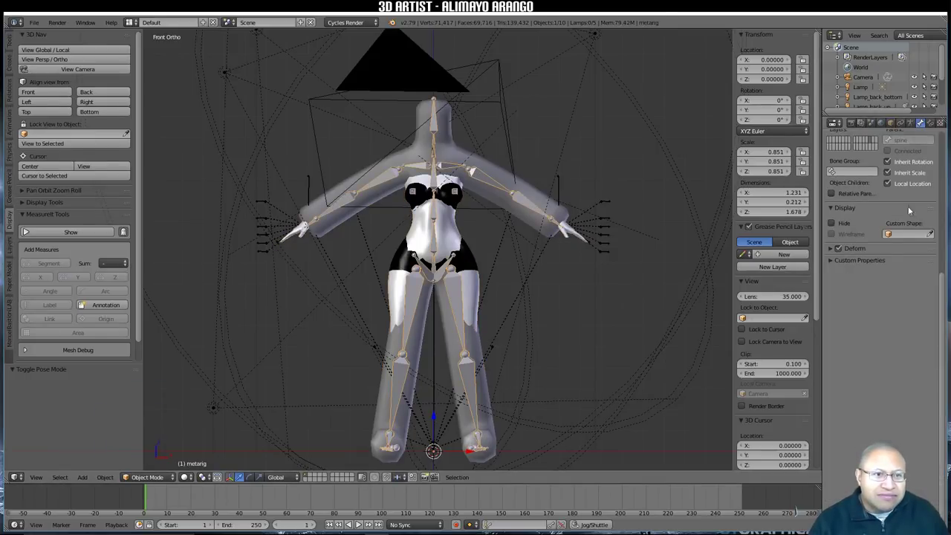
{"action": "left_click_drag", "start_coordinate": [944, 295], "coordinate": [935, 119]}
{"action": "left_click", "coordinate": [550, 198]}
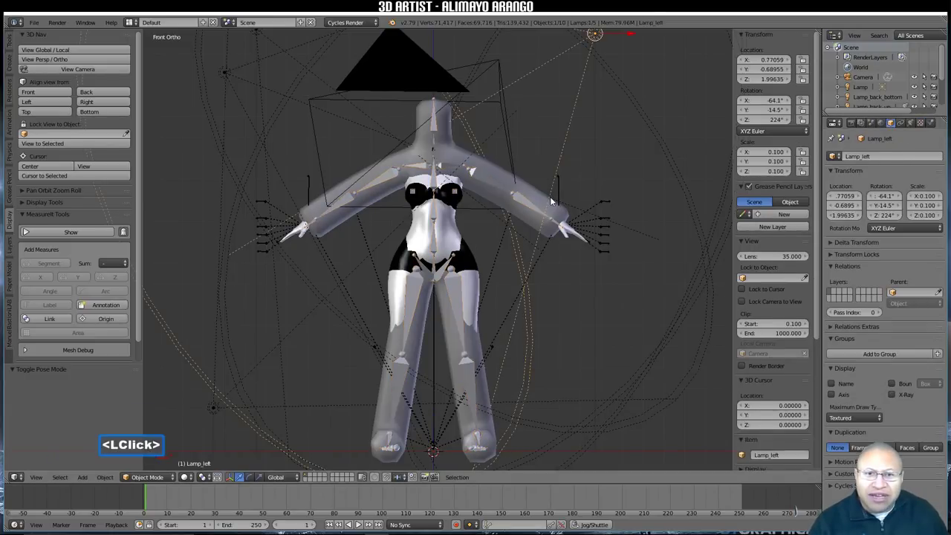
{"action": "left_click", "coordinate": [540, 197]}
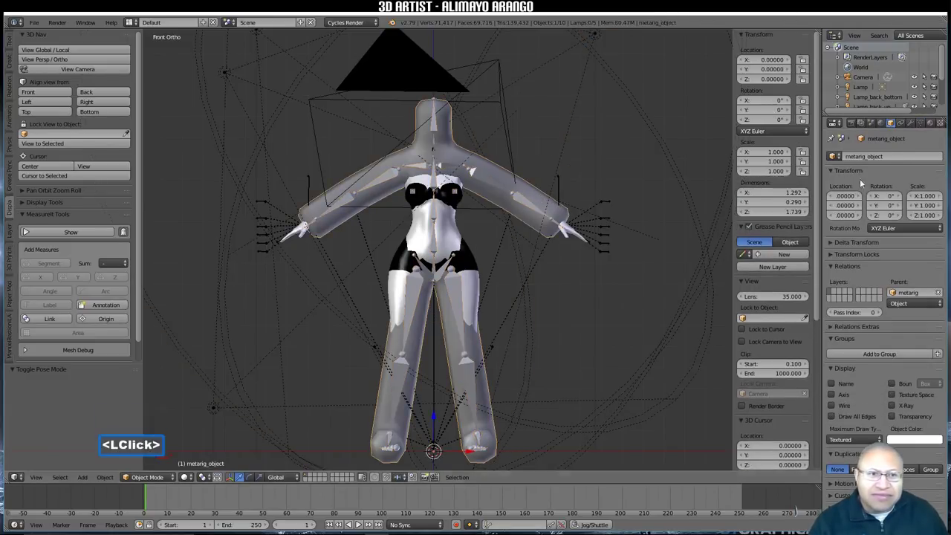
Step: Apply the Armature modifier on the skin mesh metarig_object and reselect the mesh
{"action": "left_click", "coordinate": [912, 122]}
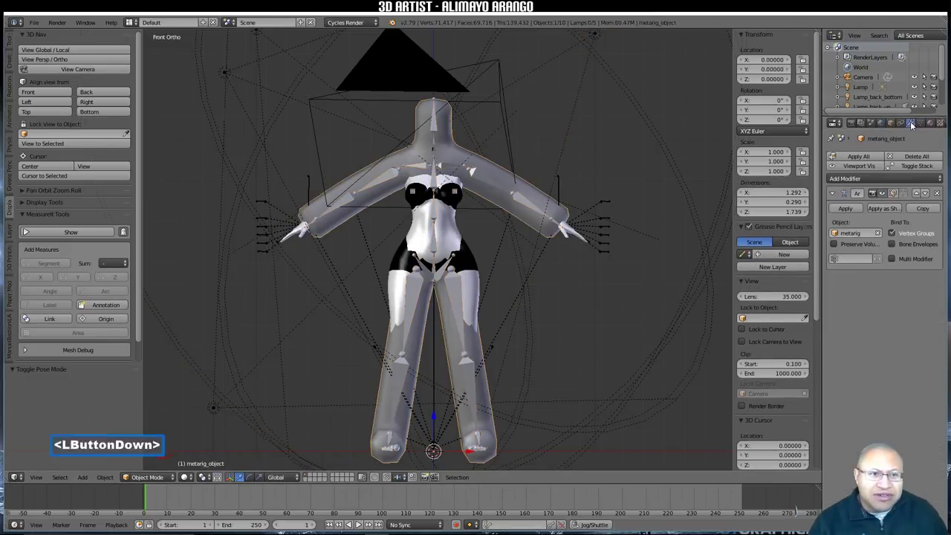
{"action": "left_click", "coordinate": [847, 209]}
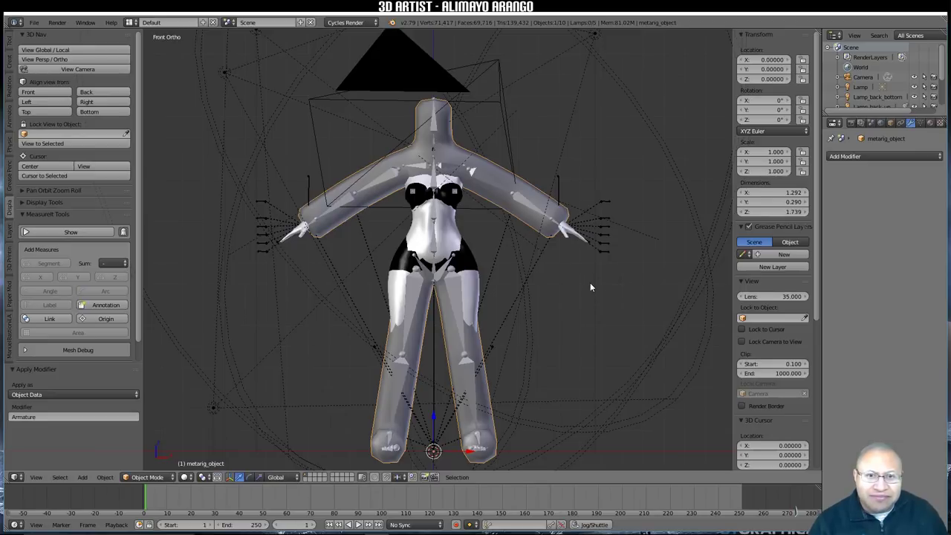
{"action": "left_click", "coordinate": [526, 201]}
{"action": "left_click", "coordinate": [526, 201]}
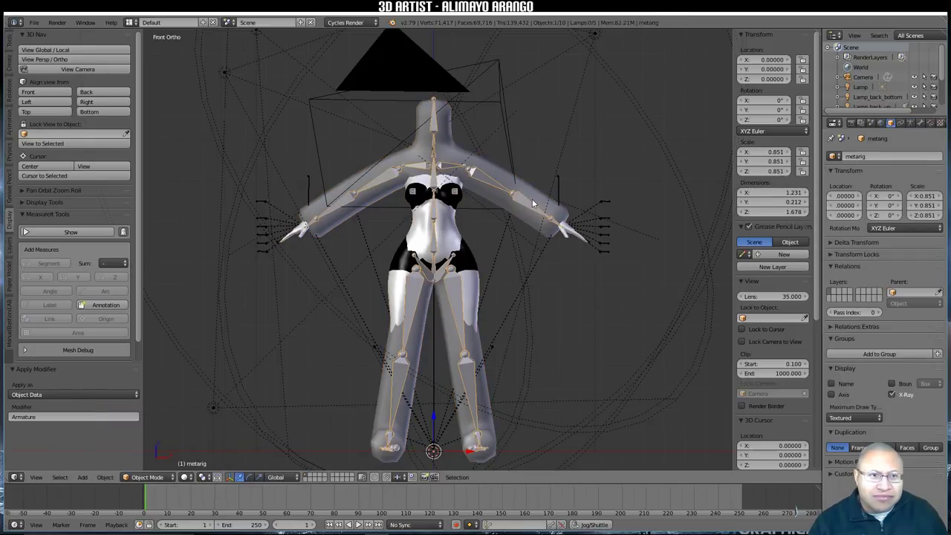
{"action": "left_click", "coordinate": [535, 194]}
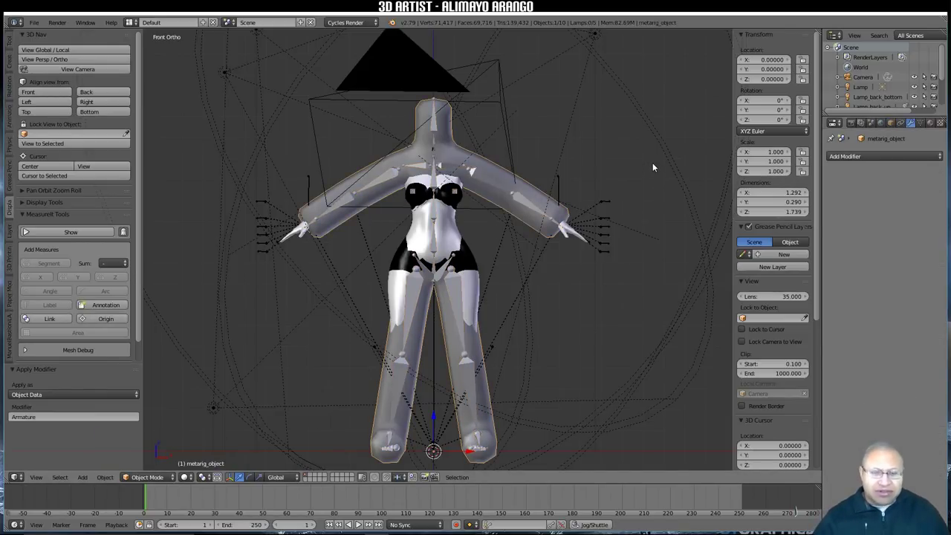
Step: Clear metarig_object's parent using the plain Clear Parent option
{"action": "key", "text": "alt"}
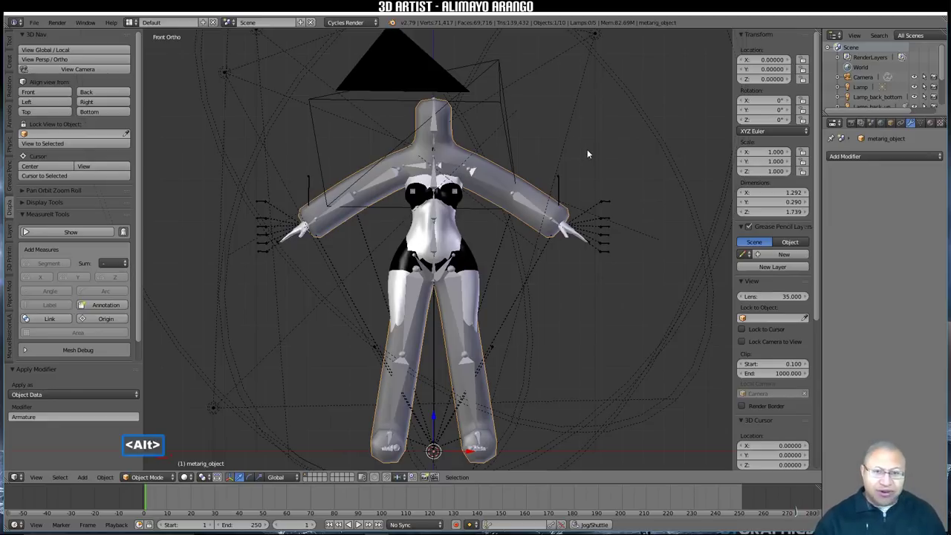
{"action": "key", "text": "alt+p"}
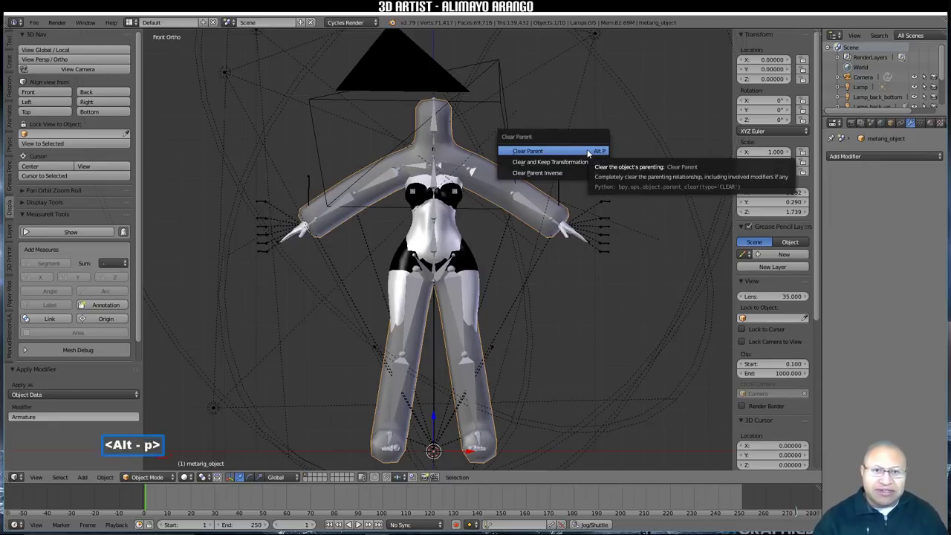
{"action": "left_click", "coordinate": [588, 152]}
{"action": "left_click", "coordinate": [587, 154]}
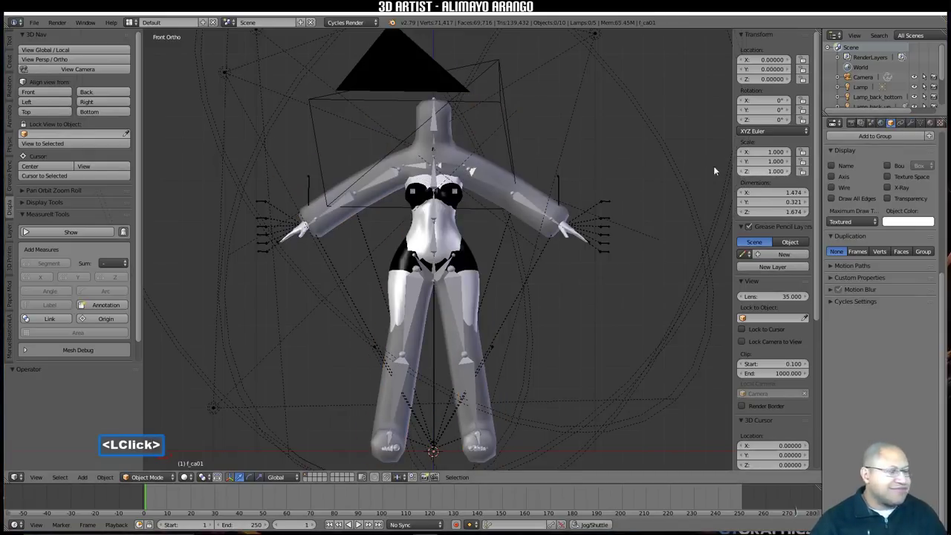
Step: Select metarig_object and apply its Armature modifier again
{"action": "left_click", "coordinate": [530, 185]}
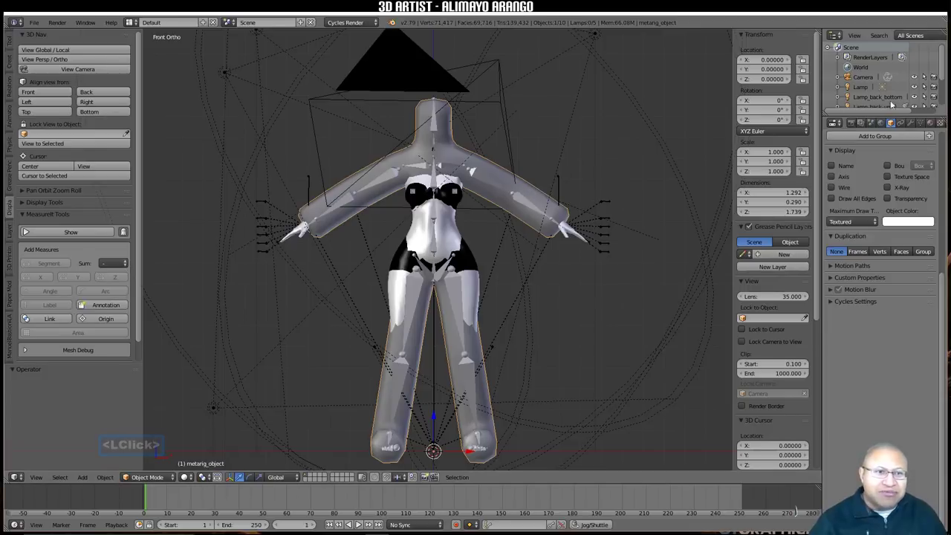
{"action": "left_click", "coordinate": [911, 124]}
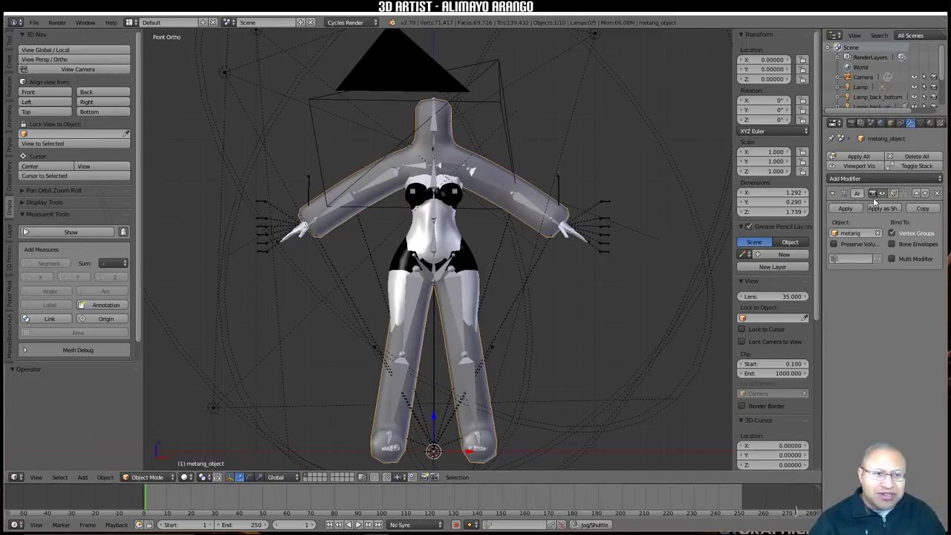
{"action": "left_click", "coordinate": [846, 209]}
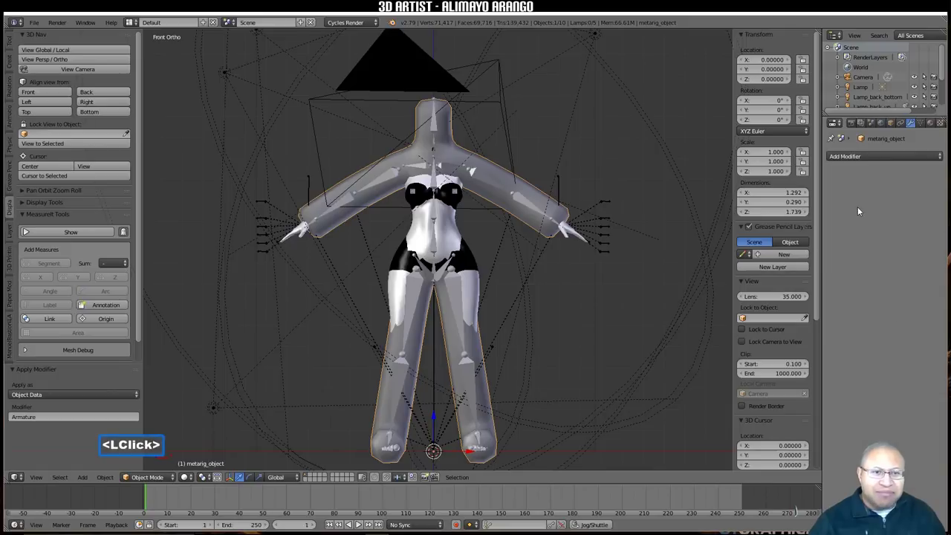
Step: Return the metarig to Object Mode and apply its scale
{"action": "left_click", "coordinate": [488, 178]}
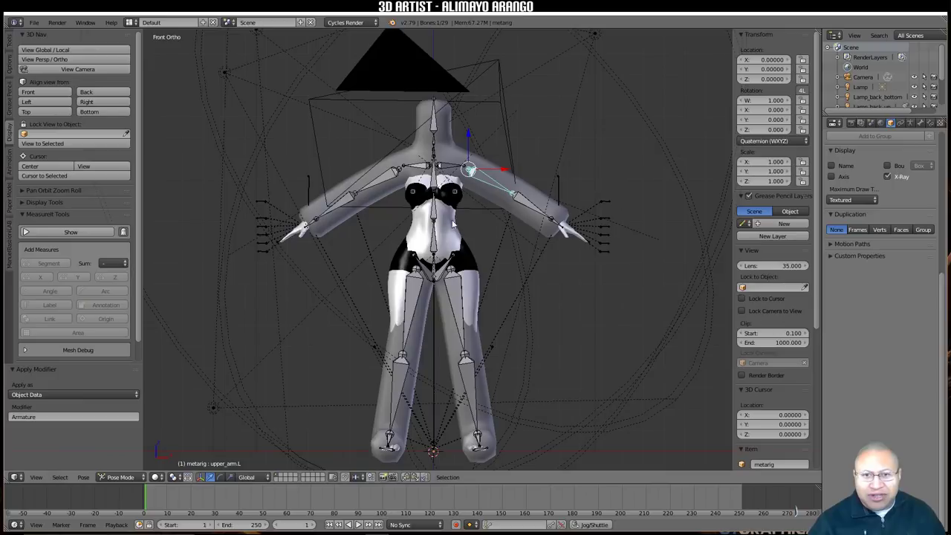
{"action": "key", "text": "a"}
{"action": "left_click", "coordinate": [126, 478]}
{"action": "left_click", "coordinate": [125, 465]}
{"action": "left_click", "coordinate": [486, 169]}
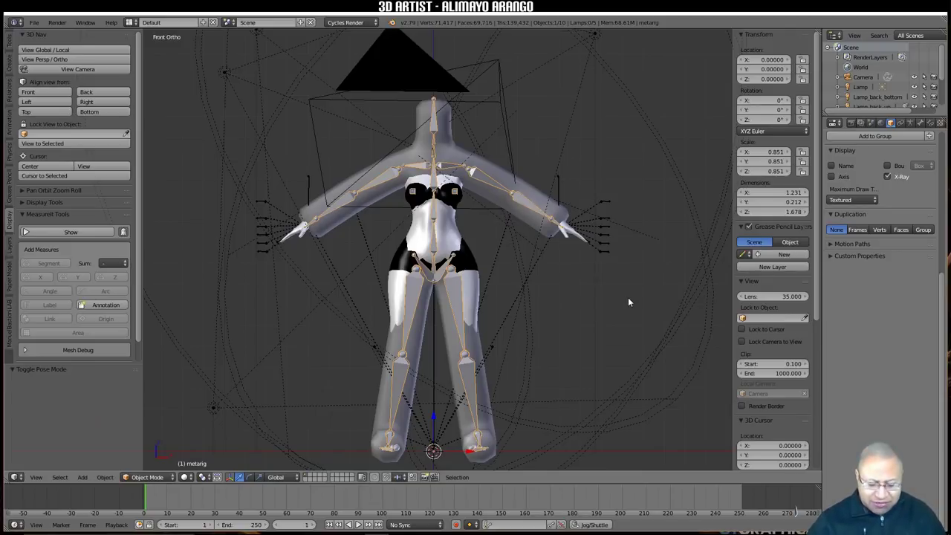
{"action": "key", "text": "ctrl"}
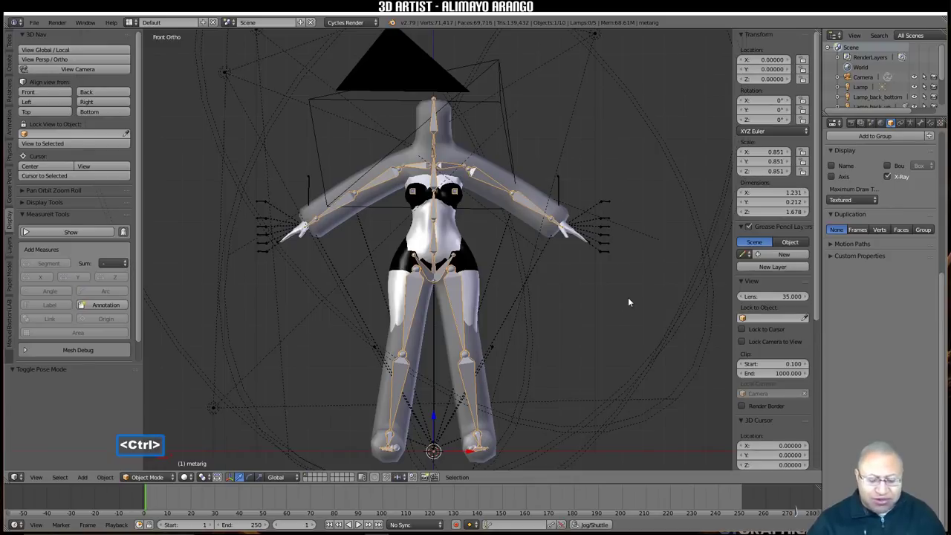
{"action": "key", "text": "ctrl+a"}
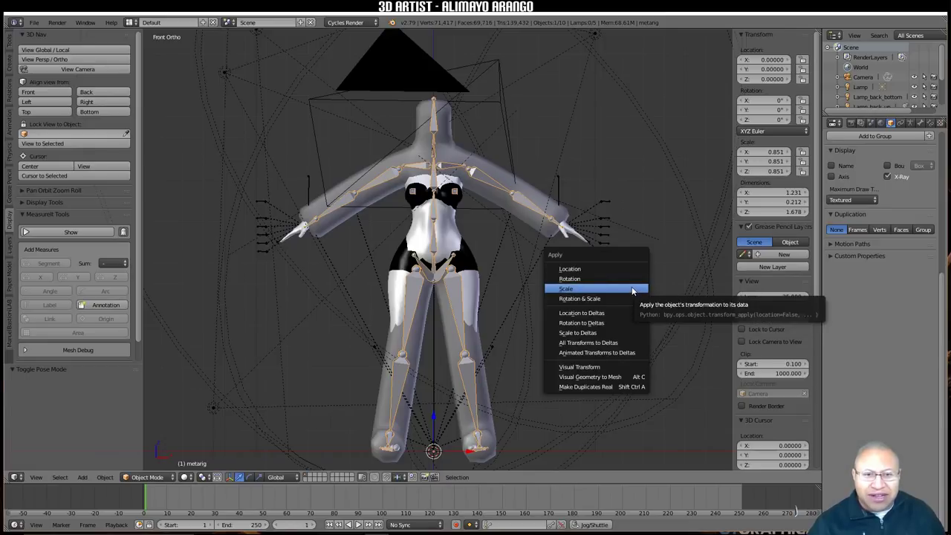
{"action": "left_click", "coordinate": [633, 290]}
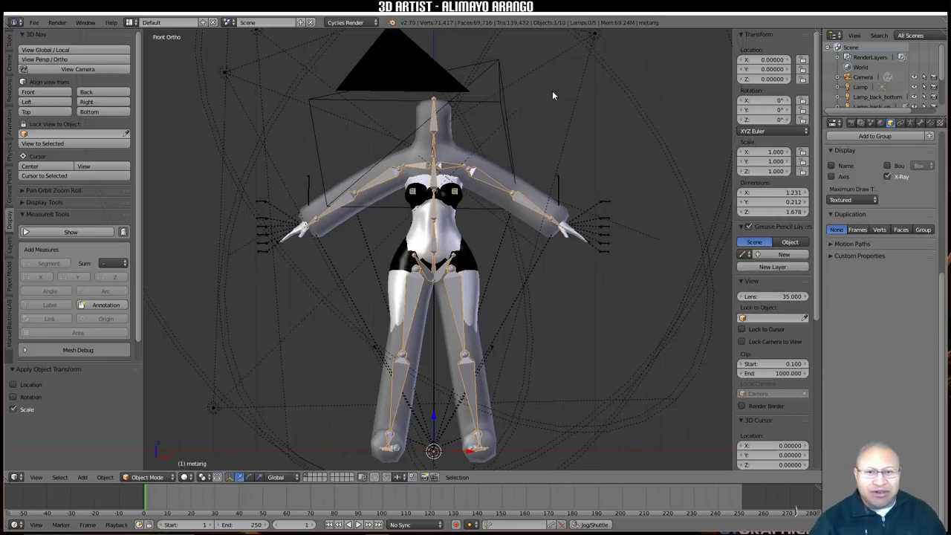
Step: Select the skin mesh metarig_object and unparent it from the metarig with Clear Parent
{"action": "left_click", "coordinate": [526, 187]}
{"action": "key", "text": "alt"}
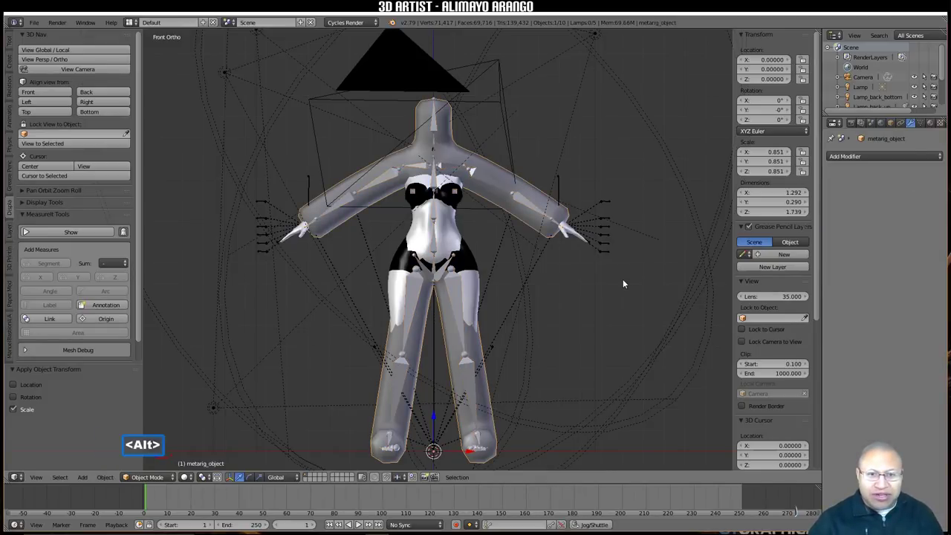
{"action": "key", "text": "alt+p"}
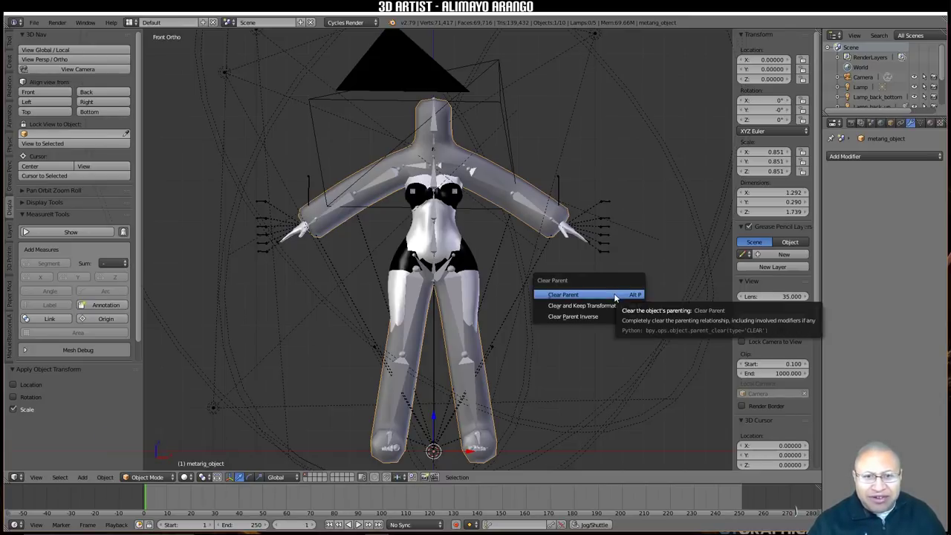
{"action": "left_click", "coordinate": [616, 296]}
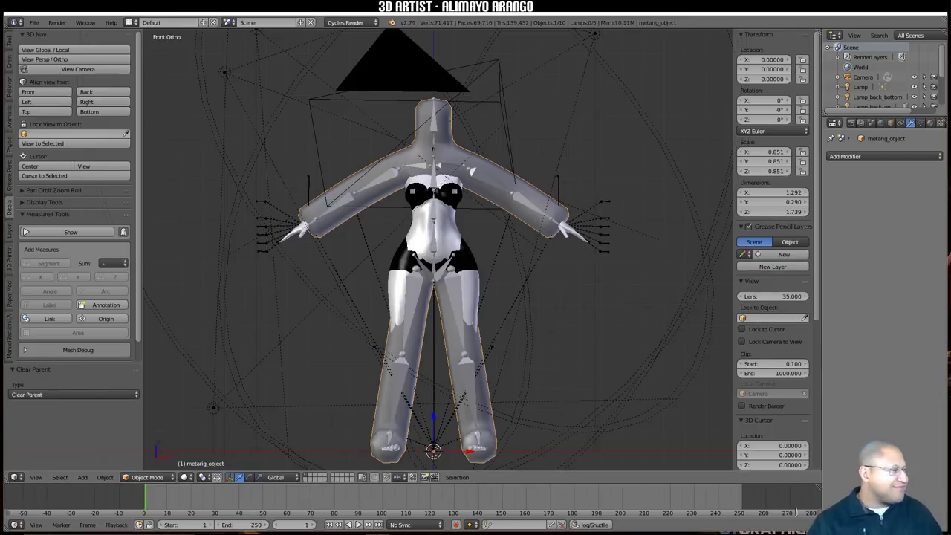
{"action": "left_click", "coordinate": [641, 281]}
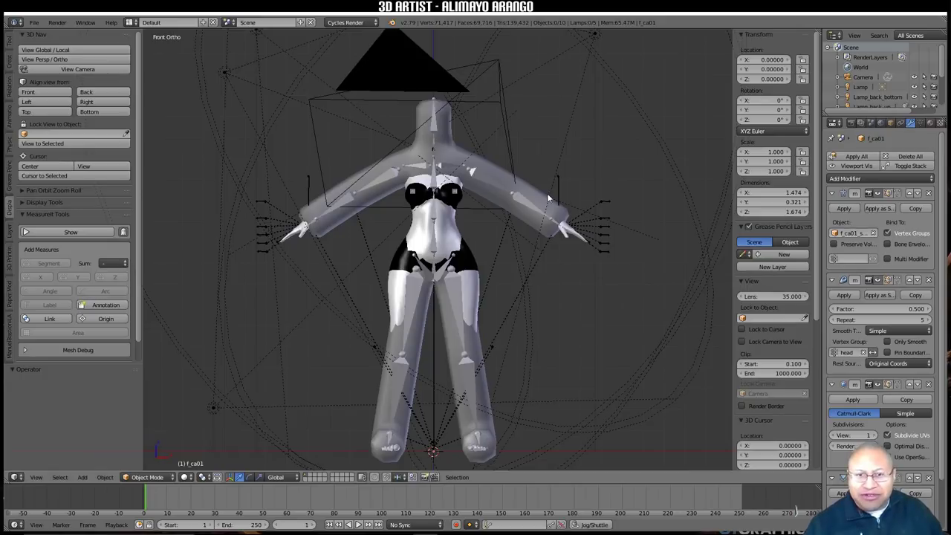
Step: Select the metarig and move it to layer 11, the first layer of the second block
{"action": "left_click", "coordinate": [529, 206]}
{"action": "double_click", "coordinate": [527, 203]}
{"action": "left_click", "coordinate": [528, 203]}
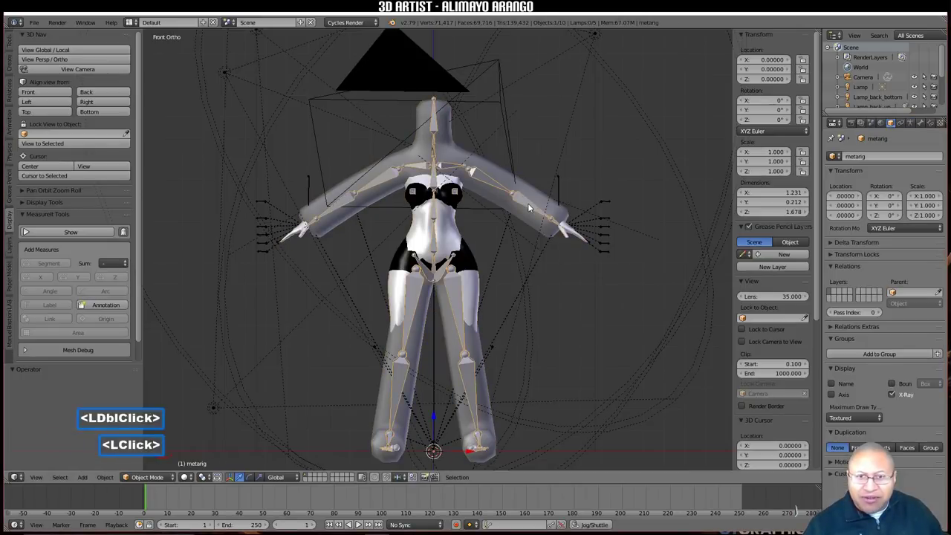
{"action": "key", "text": "m"}
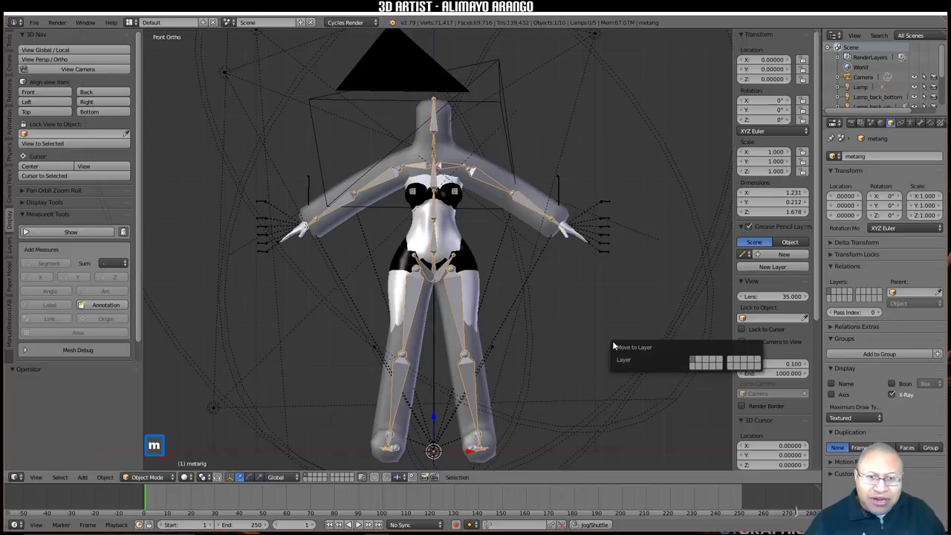
{"action": "left_click", "coordinate": [731, 360]}
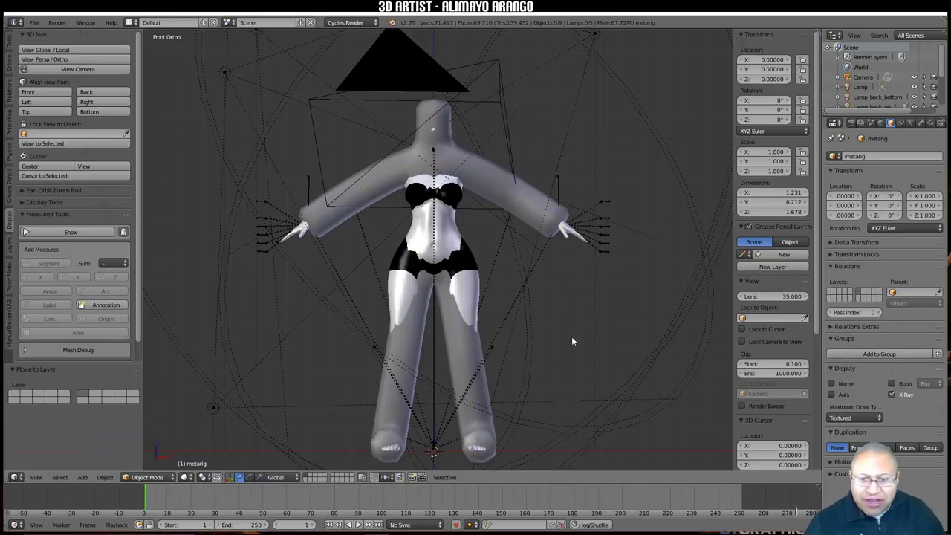
Step: Isolate metarig_object in local view and switch it to Edit Mode
{"action": "double_click", "coordinate": [481, 178]}
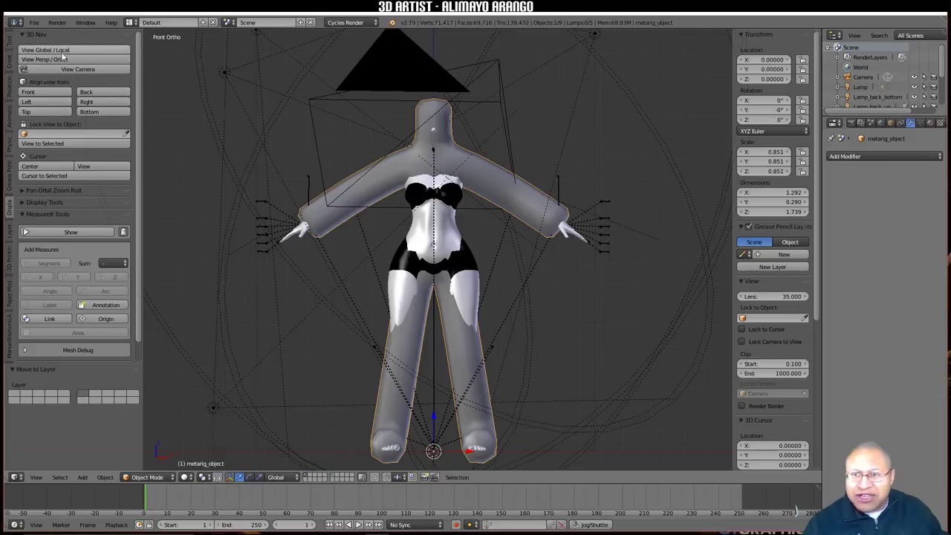
{"action": "left_click", "coordinate": [92, 49]}
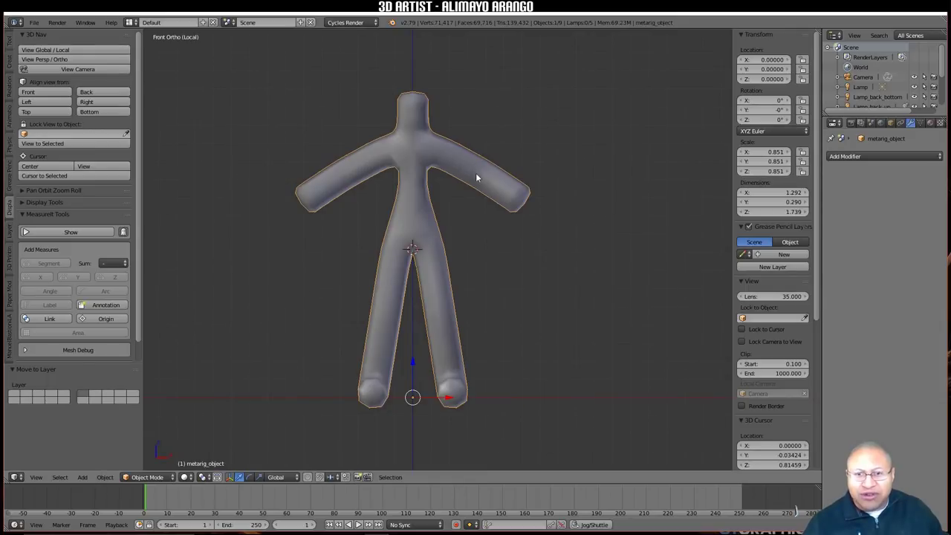
{"action": "left_click", "coordinate": [165, 477]}
{"action": "left_click", "coordinate": [176, 455]}
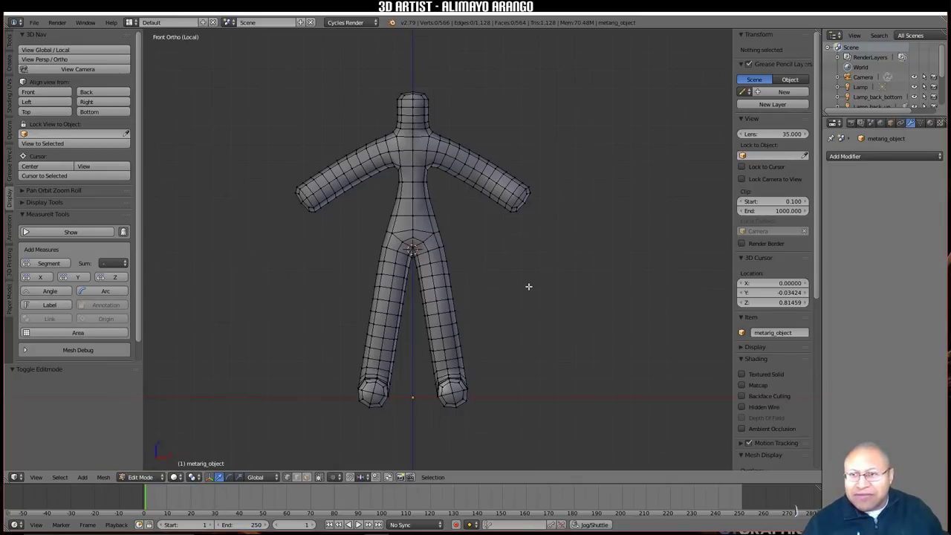
Step: Run AutoMirror on the skin mesh along the X axis with Positive orientation
{"action": "left_click", "coordinate": [10, 43]}
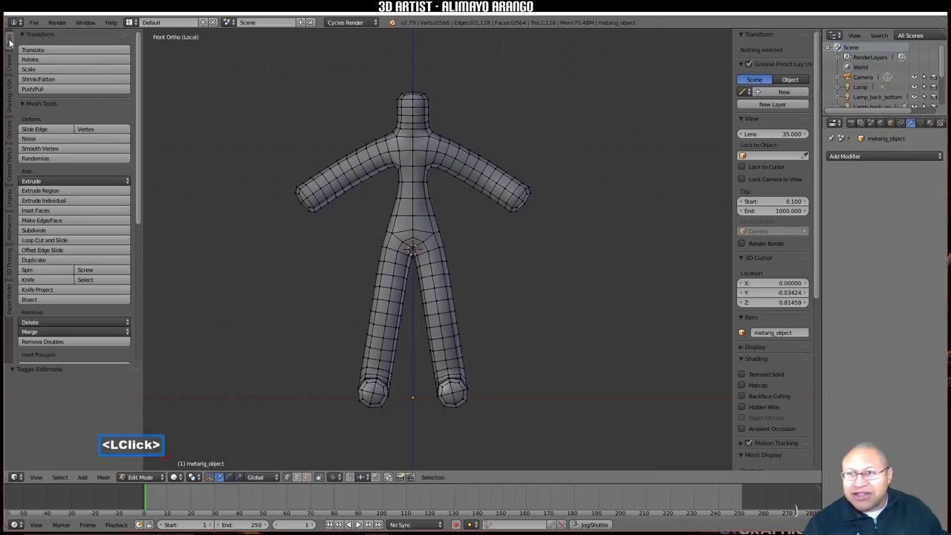
{"action": "scroll", "coordinate": [101, 226], "scroll_direction": "down", "scroll_amount": 5}
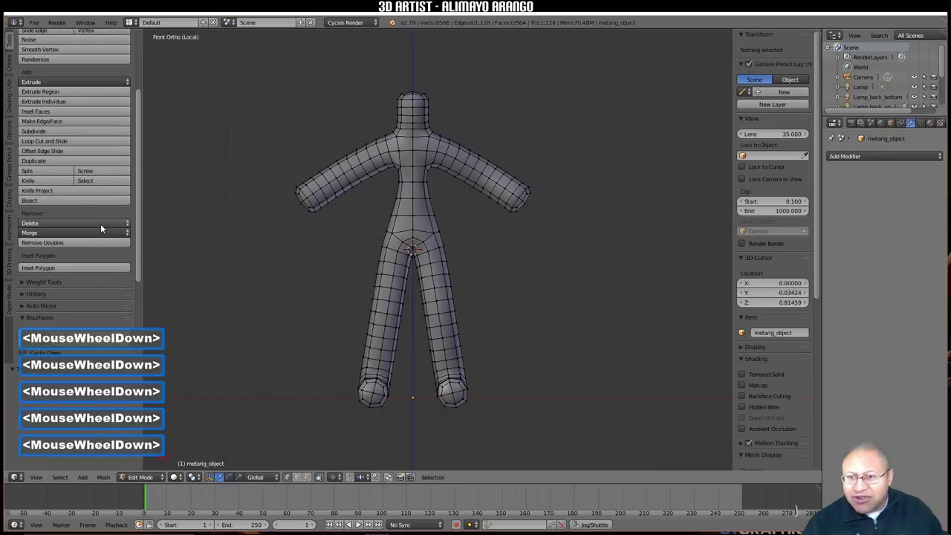
{"action": "left_click", "coordinate": [22, 306]}
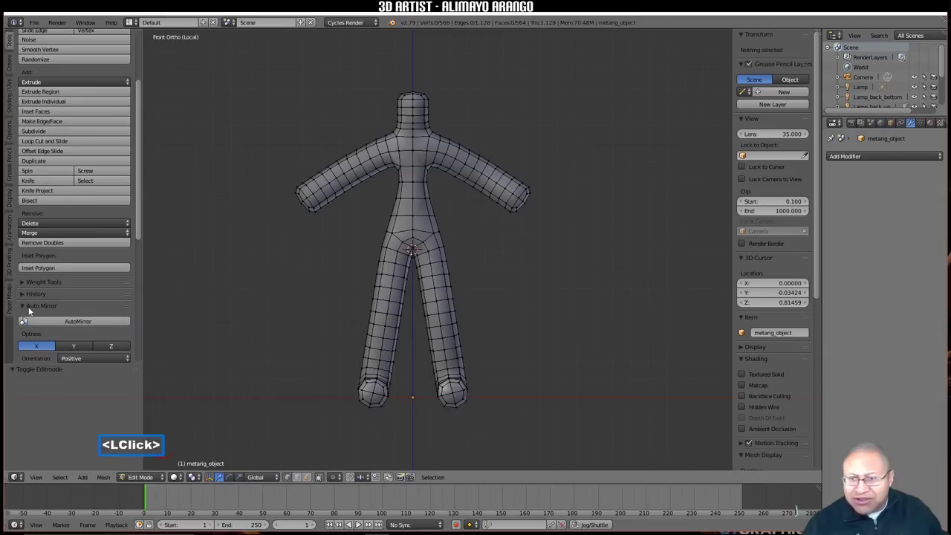
{"action": "left_click", "coordinate": [110, 322]}
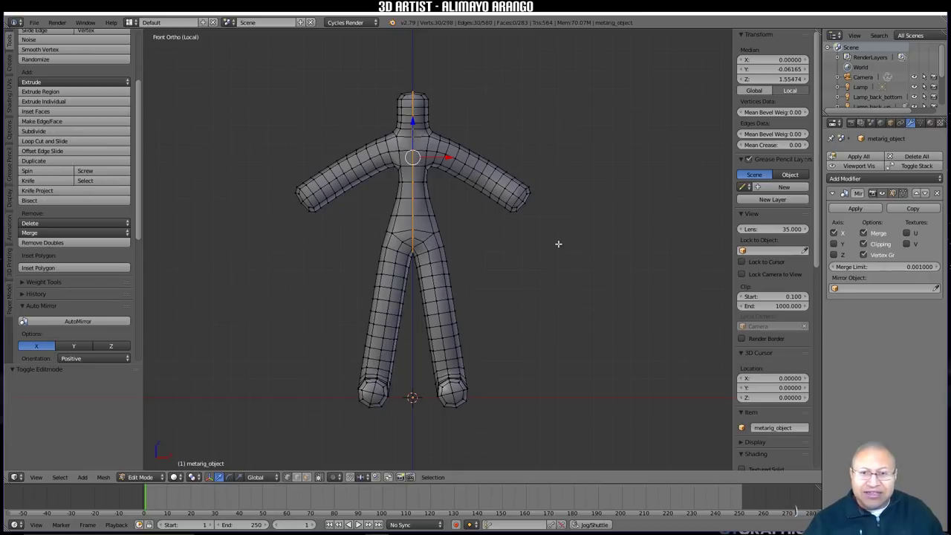
Step: In edge select mode, select the complete edge loop around the upper hips, including its back edges, and rip it apart in place
{"action": "key", "text": "a"}
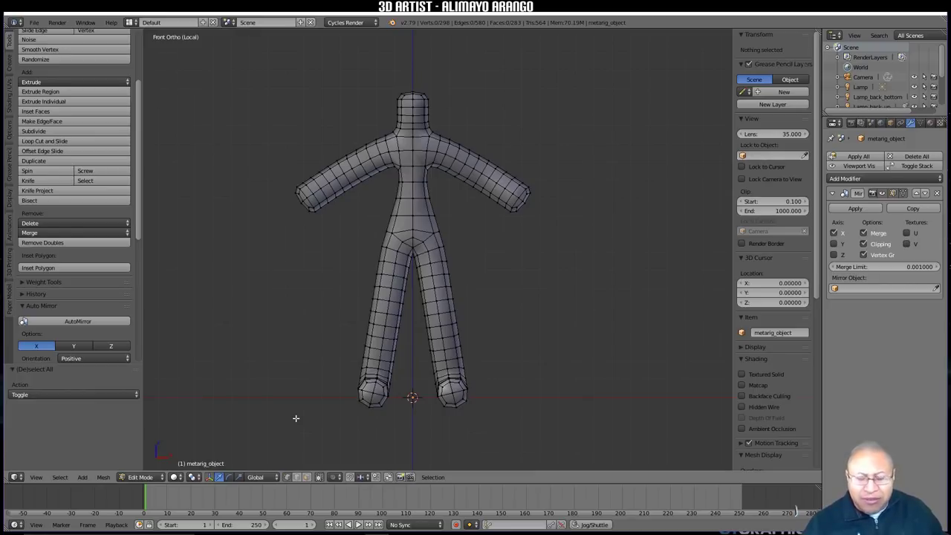
{"action": "left_click", "coordinate": [297, 483]}
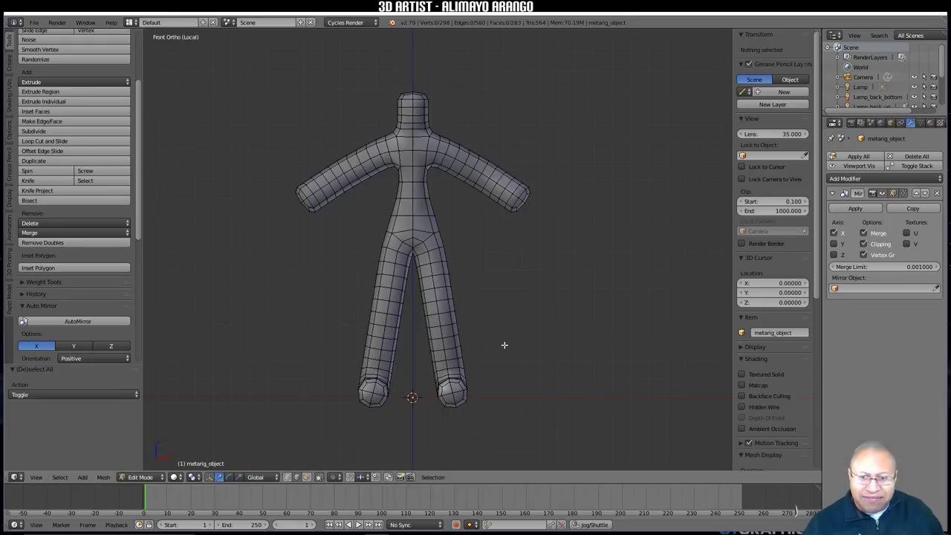
{"action": "key", "text": "alt"}
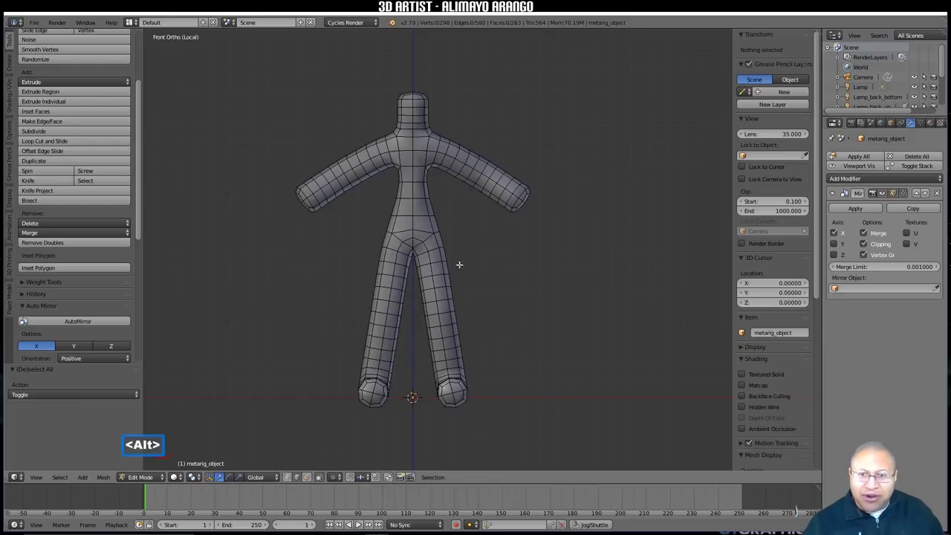
{"action": "left_click", "coordinate": [421, 216], "text": "alt"}
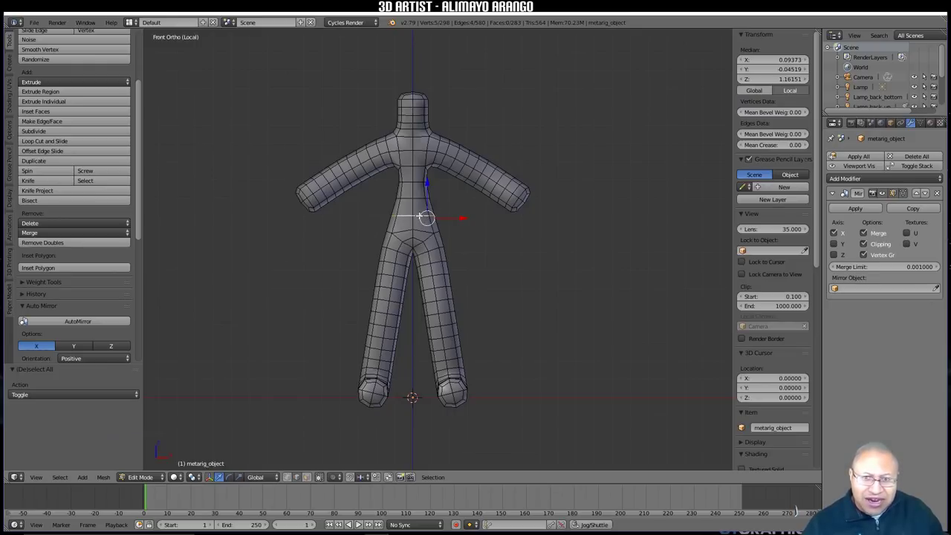
{"action": "middle_click_drag", "start_coordinate": [600, 245], "coordinate": [397, 258]}
{"action": "scroll", "coordinate": [468, 271], "scroll_direction": "up", "scroll_amount": 5}
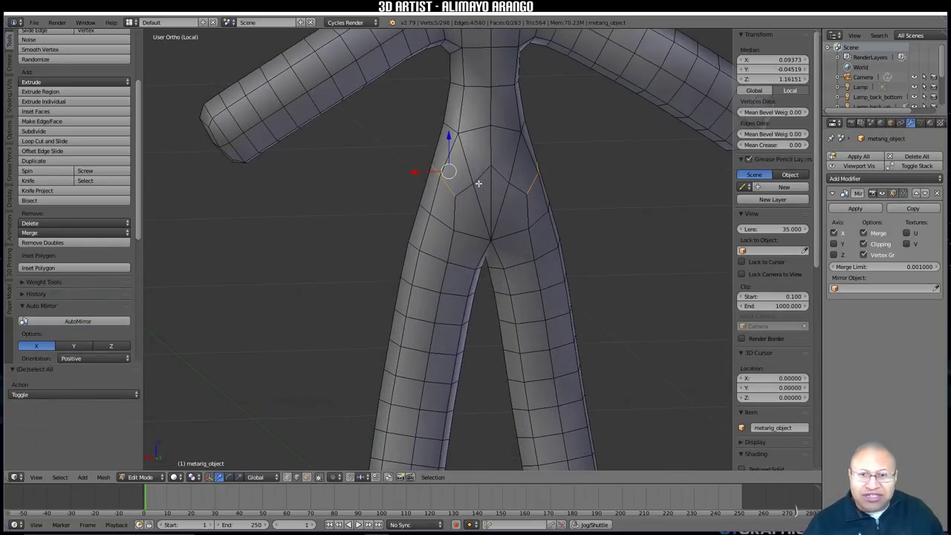
{"action": "left_click", "coordinate": [465, 189], "text": "shift"}
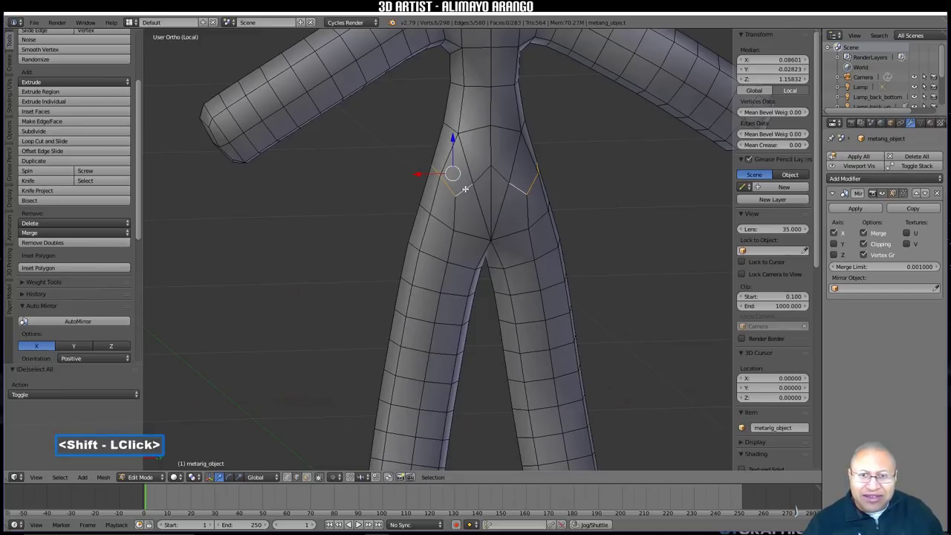
{"action": "left_click", "coordinate": [480, 174], "text": "shift"}
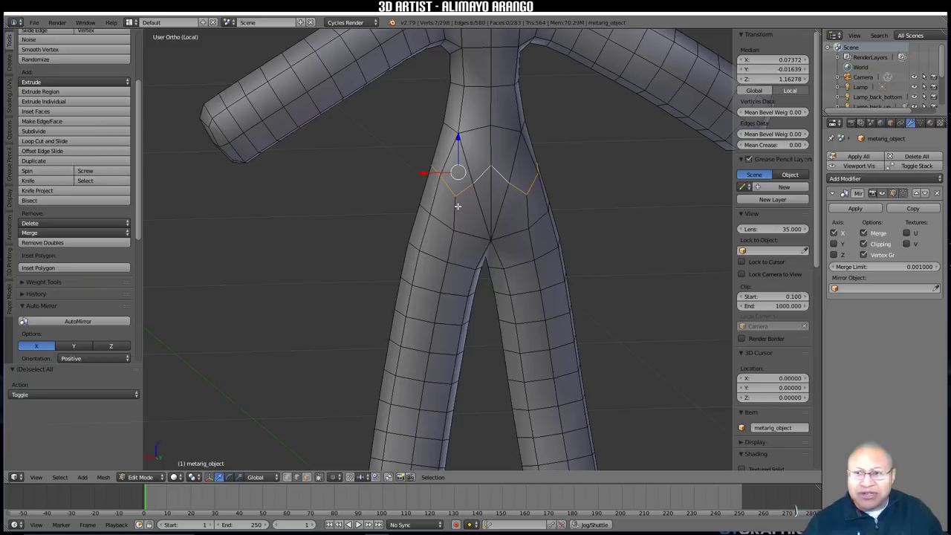
{"action": "middle_click_drag", "start_coordinate": [337, 229], "coordinate": [546, 218]}
{"action": "scroll", "coordinate": [546, 218], "scroll_direction": "down", "scroll_amount": 5}
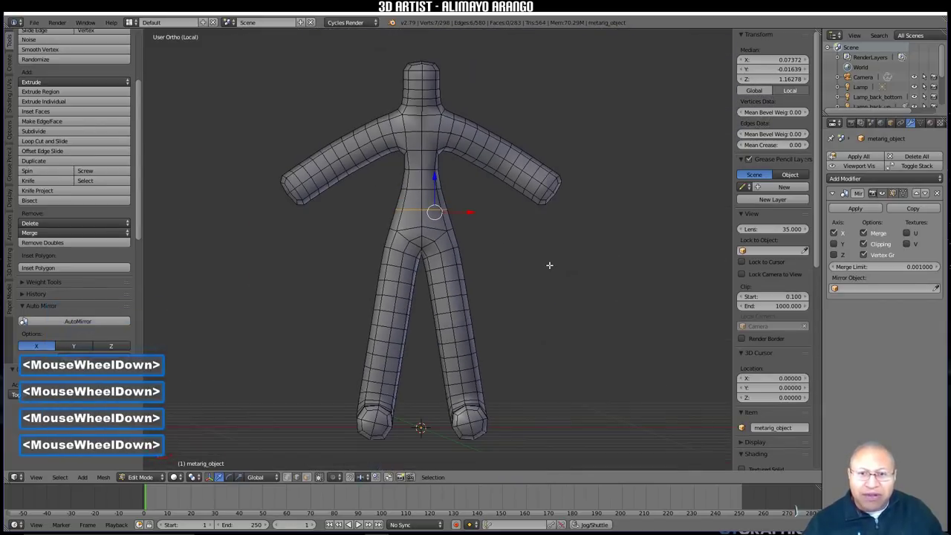
{"action": "key", "text": "v"}
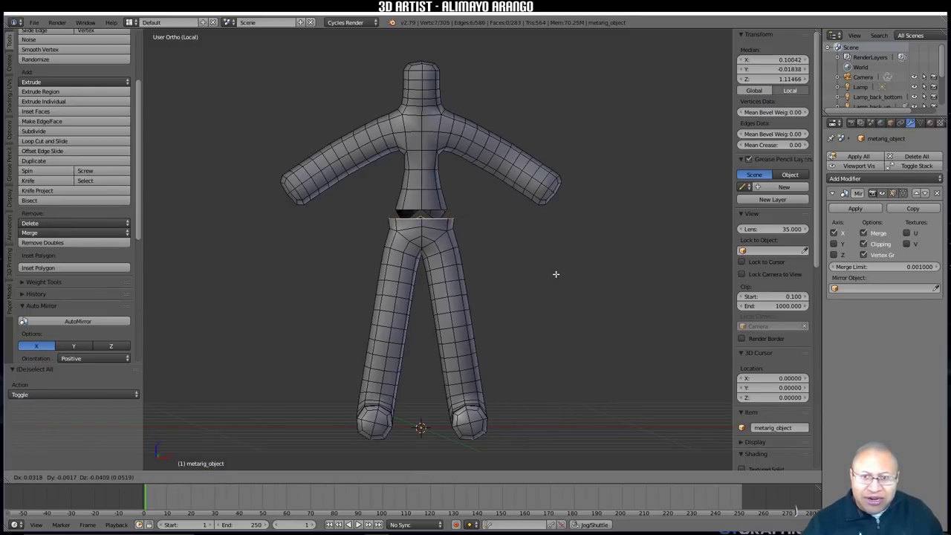
{"action": "right_click", "coordinate": [555, 274]}
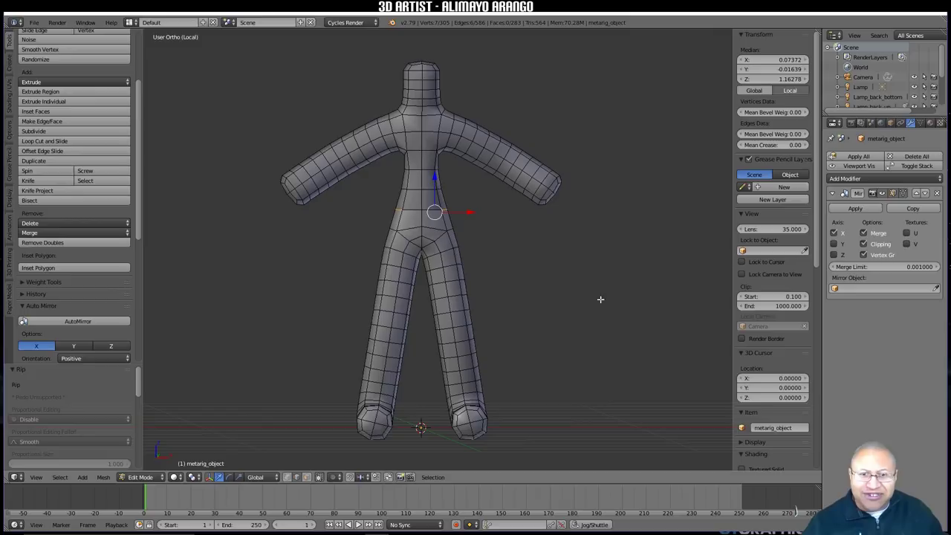
{"action": "left_click", "coordinate": [592, 215]}
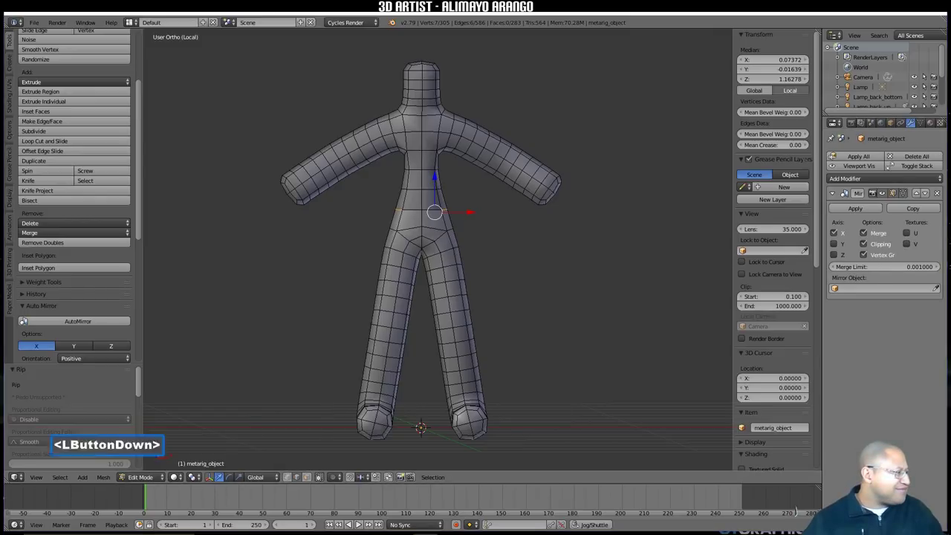
{"action": "left_click", "coordinate": [590, 218]}
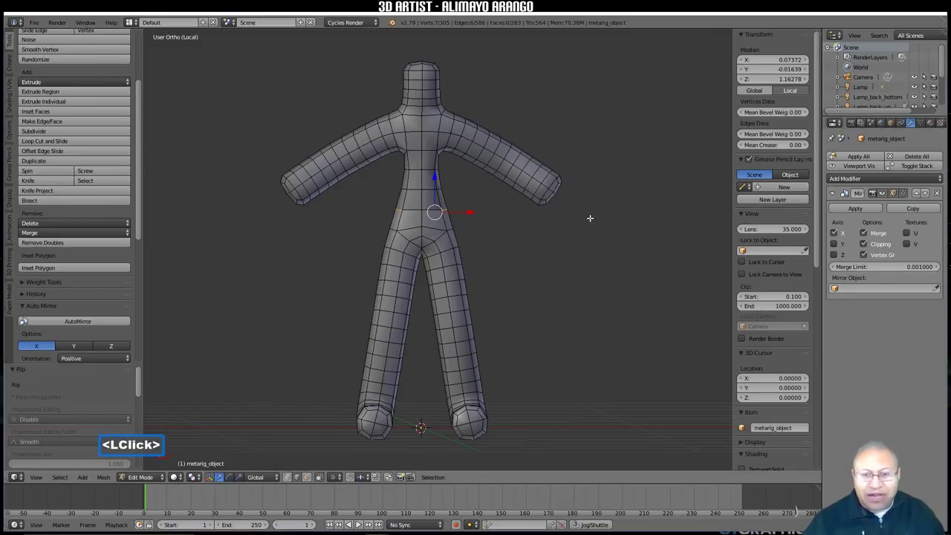
{"action": "key", "text": "a"}
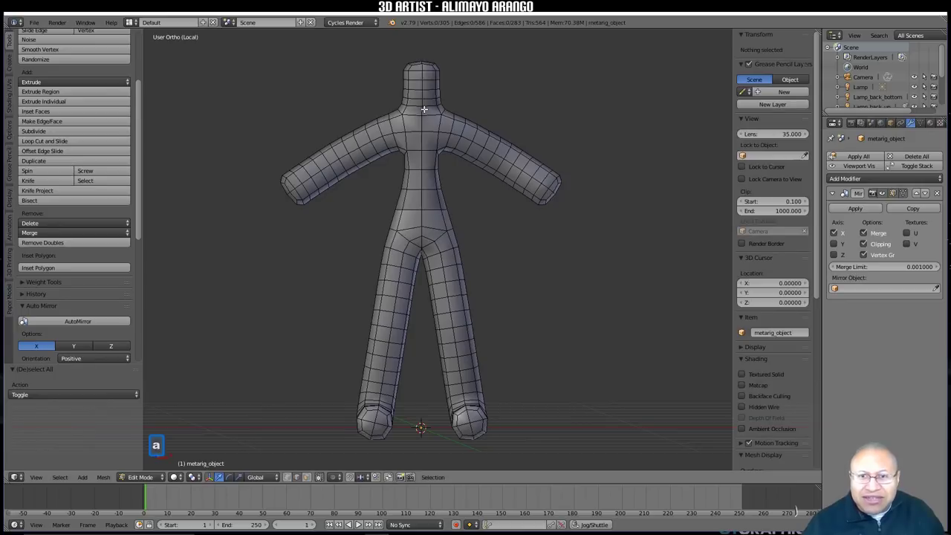
Step: Select the edge loop at the base of the neck and rip it in place without displacing the vertices
{"action": "key", "text": "alt"}
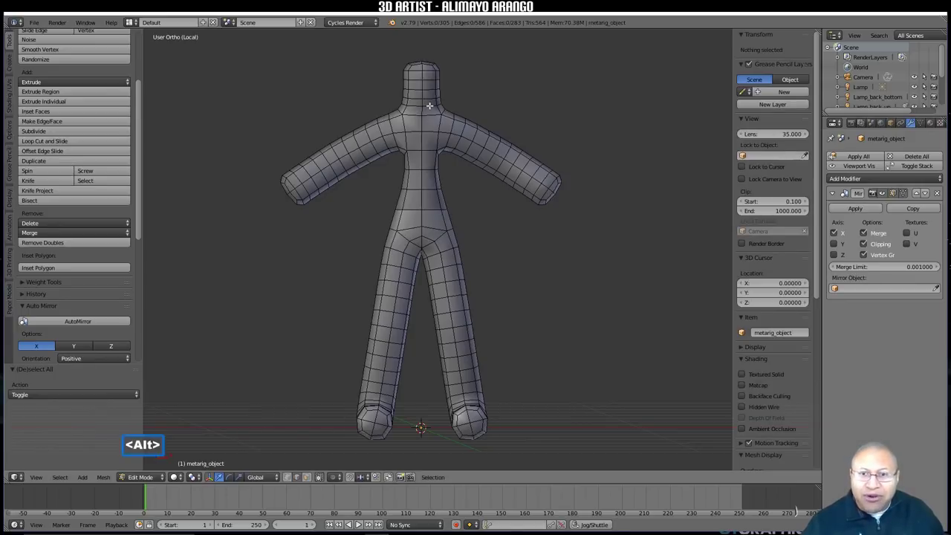
{"action": "left_click", "coordinate": [430, 106], "text": "alt"}
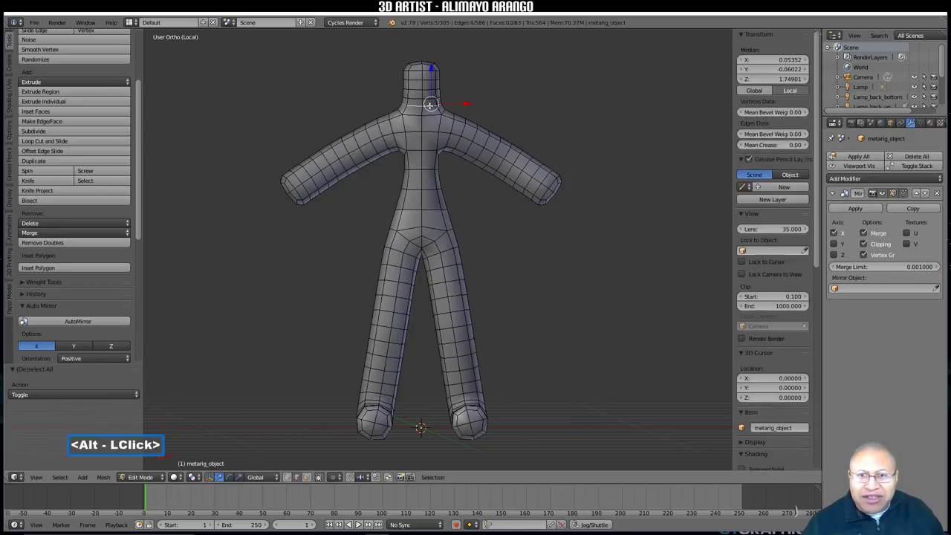
{"action": "key", "text": "v"}
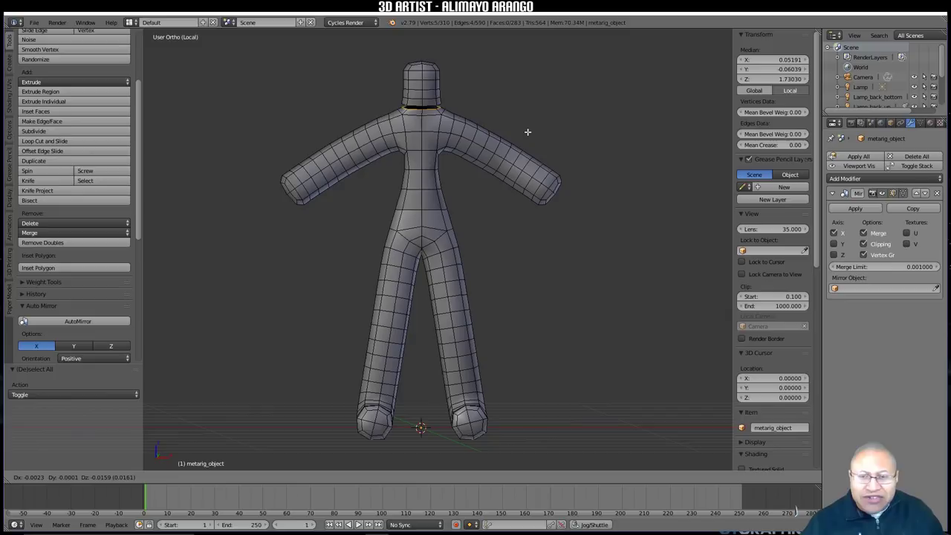
{"action": "right_click", "coordinate": [527, 131]}
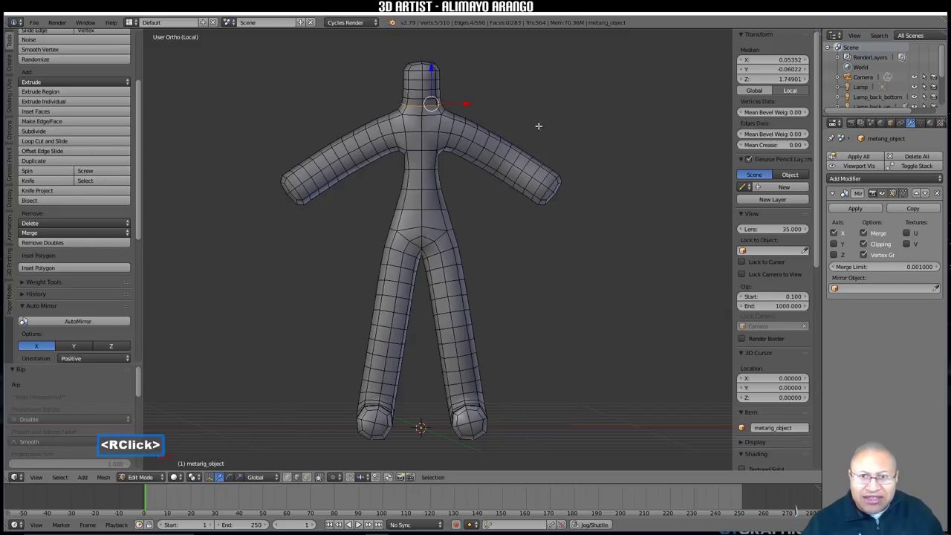
{"action": "key", "text": "a"}
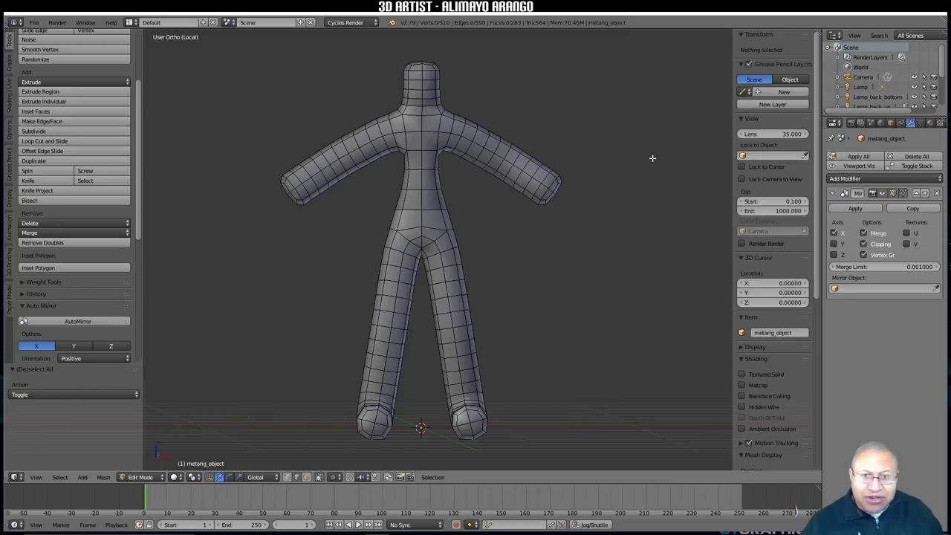
Step: Select the wrist edge loop near the end of the arm and rip it in place to detach the hand
{"action": "left_click", "coordinate": [542, 190], "text": "alt"}
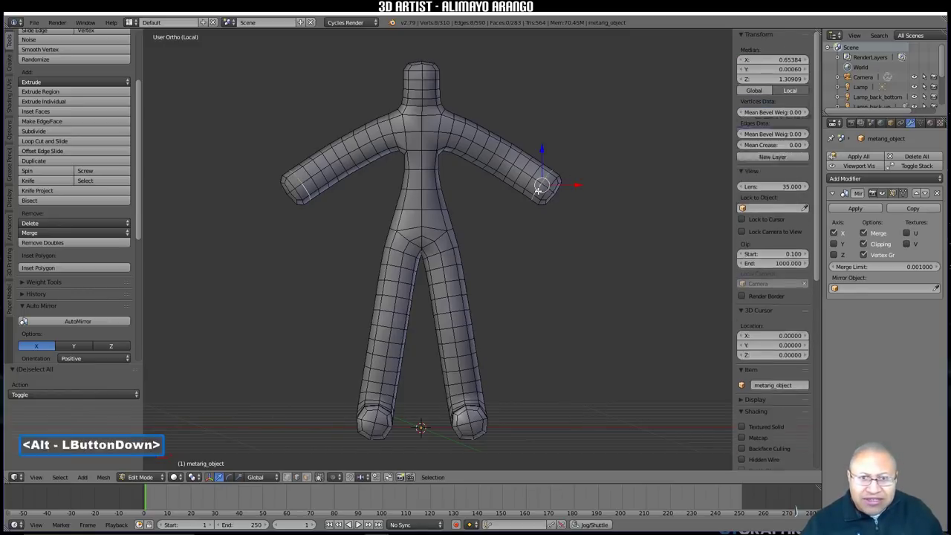
{"action": "middle_click_drag", "start_coordinate": [571, 194], "coordinate": [536, 181]}
{"action": "middle_click_drag", "start_coordinate": [563, 233], "coordinate": [584, 231]}
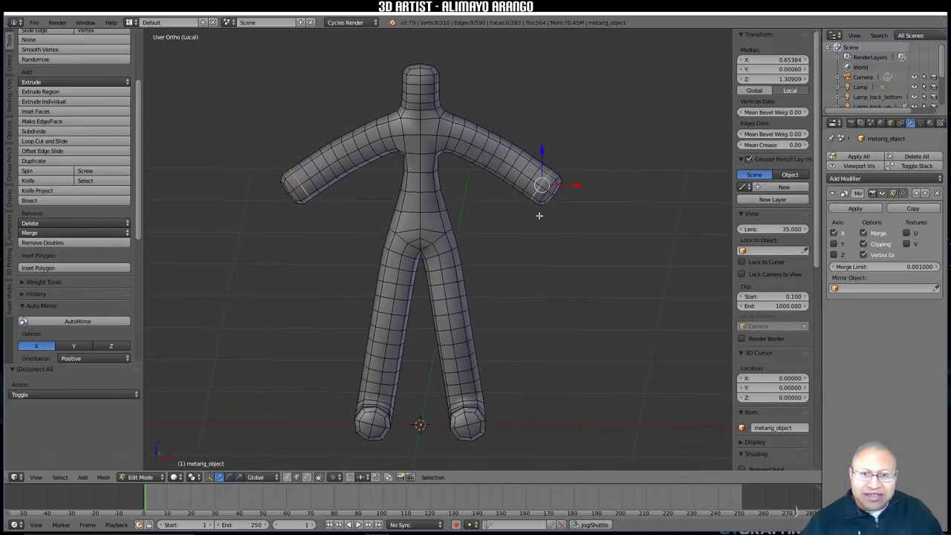
{"action": "key", "text": "v"}
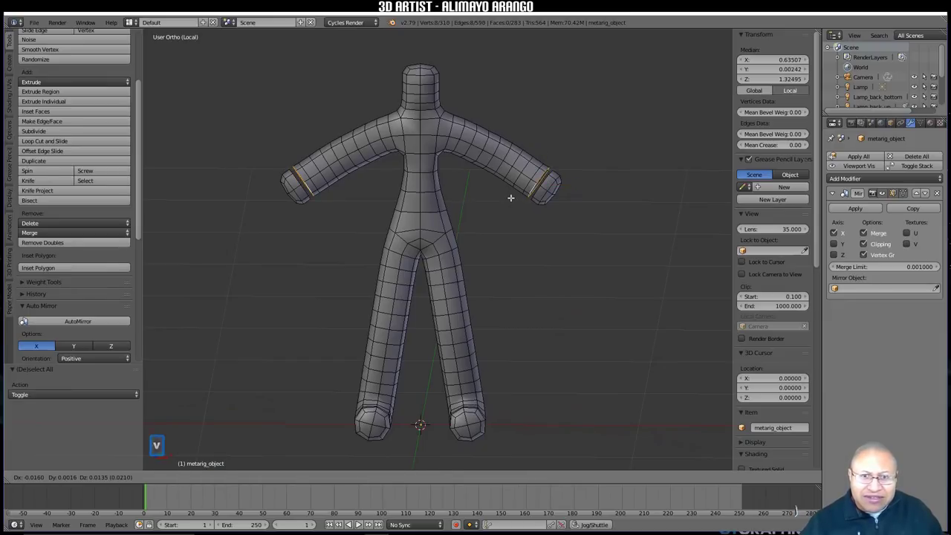
{"action": "right_click", "coordinate": [510, 197]}
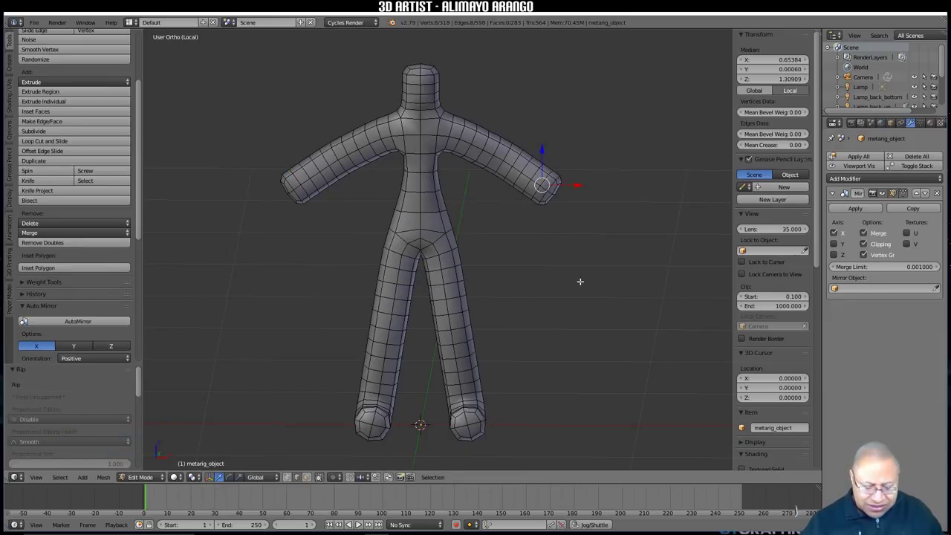
{"action": "key", "text": "a"}
Step: Select the edge loop around the ankle and rip it in place to detach the foot from the leg
{"action": "middle_click_drag", "start_coordinate": [613, 344], "coordinate": [542, 357]}
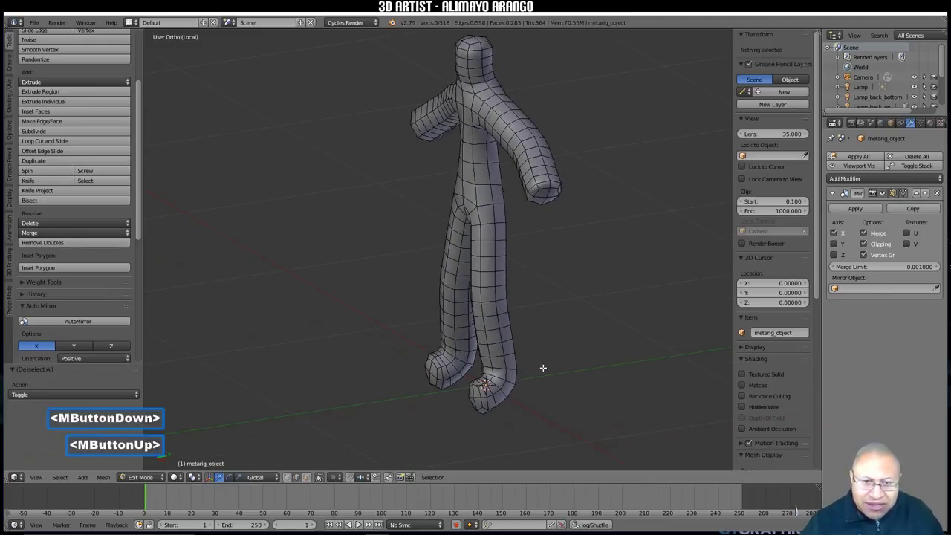
{"action": "key", "text": "alt"}
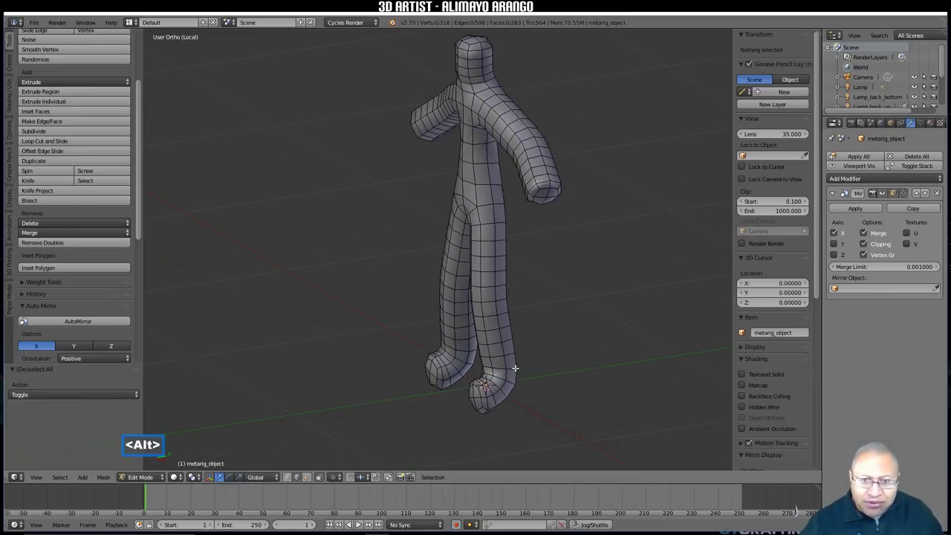
{"action": "left_click", "coordinate": [510, 369], "text": "alt"}
{"action": "middle_click_drag", "start_coordinate": [576, 367], "coordinate": [482, 365]}
{"action": "middle_click_drag", "start_coordinate": [549, 366], "coordinate": [583, 366]}
{"action": "key", "text": "v"}
{"action": "right_click", "coordinate": [610, 384]}
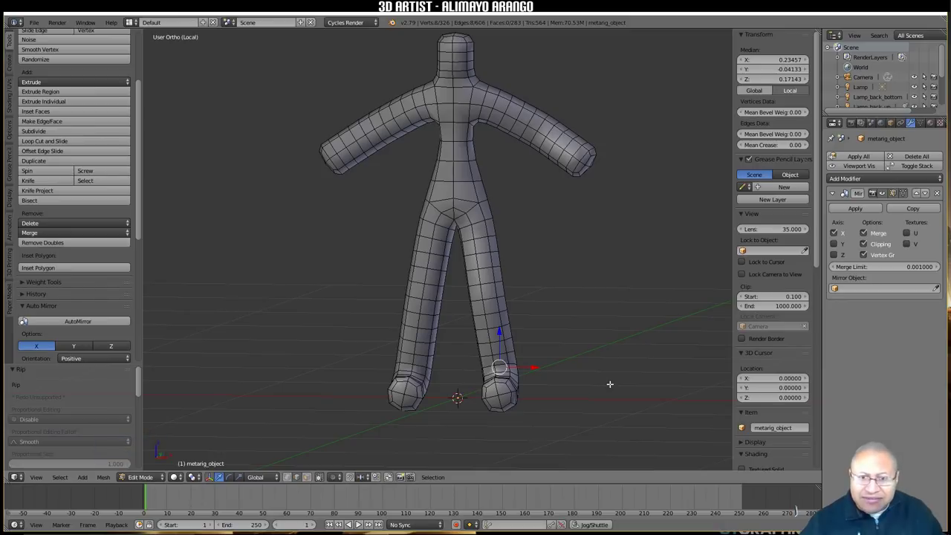
{"action": "key", "text": "a"}
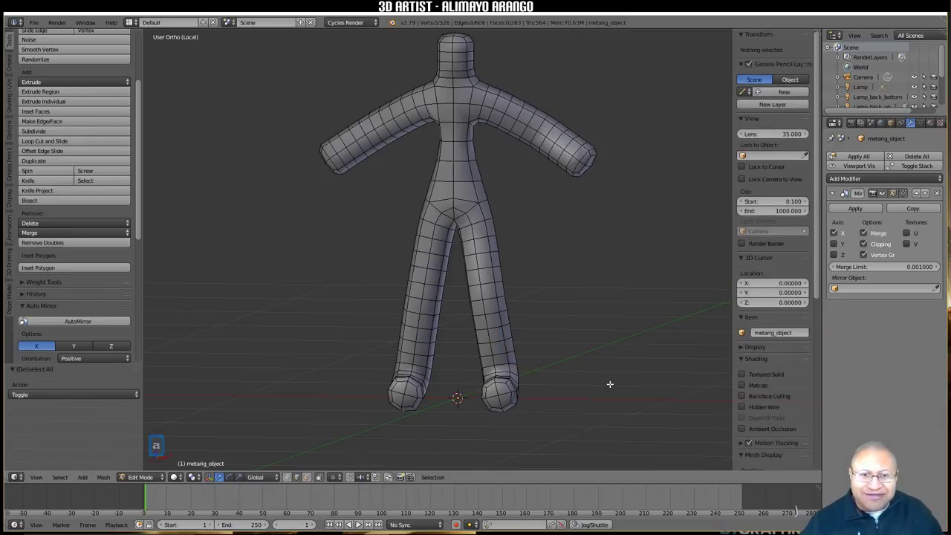
Step: In face select mode, select the linked head and neck faces and separate the selection into its own object
{"action": "left_click", "coordinate": [907, 243]}
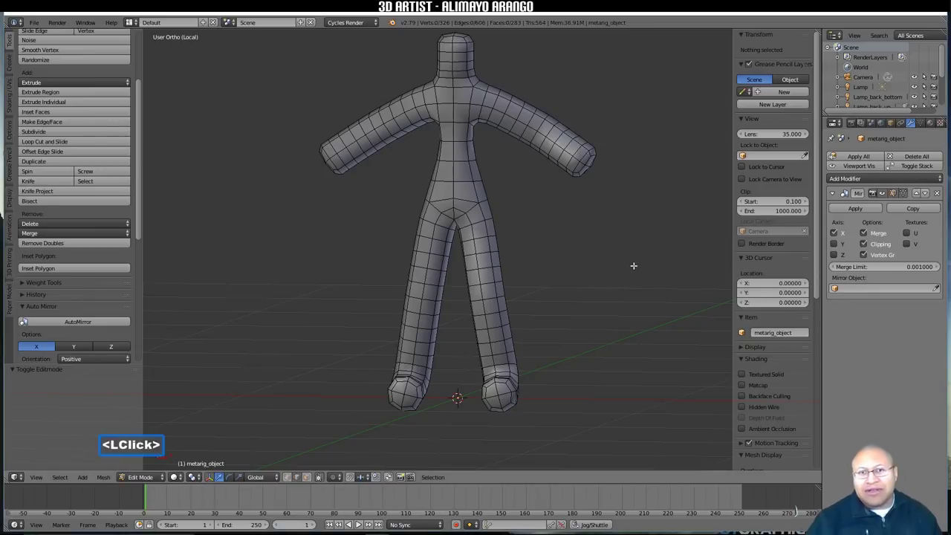
{"action": "left_click", "coordinate": [317, 477]}
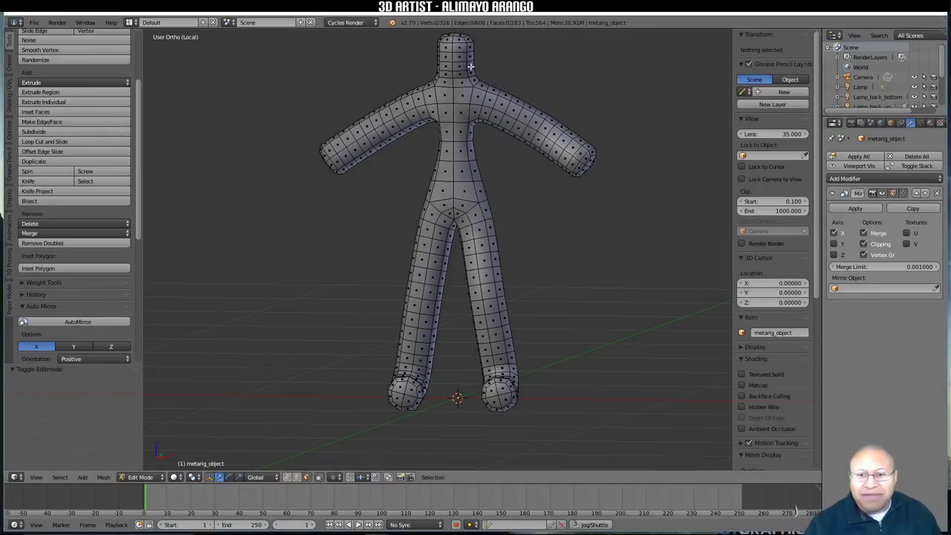
{"action": "key", "text": "l"}
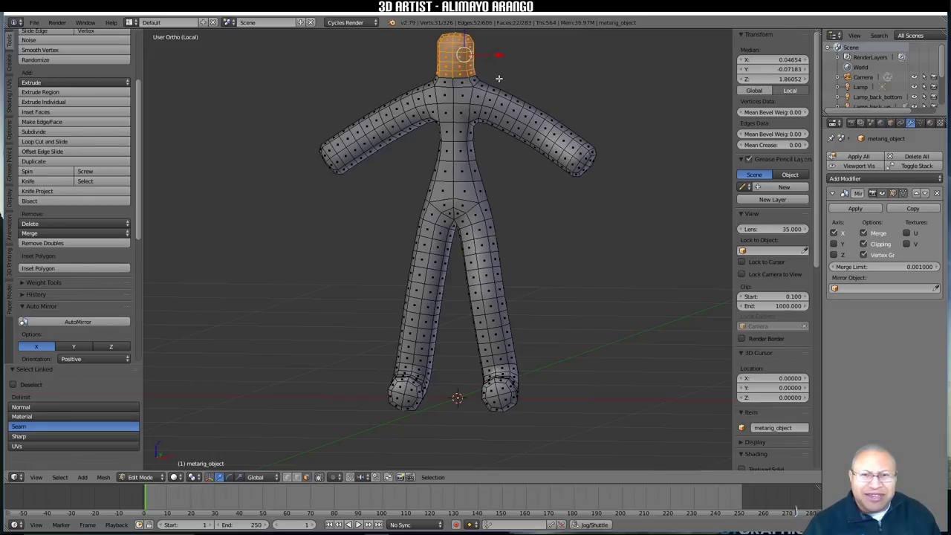
{"action": "key", "text": "p"}
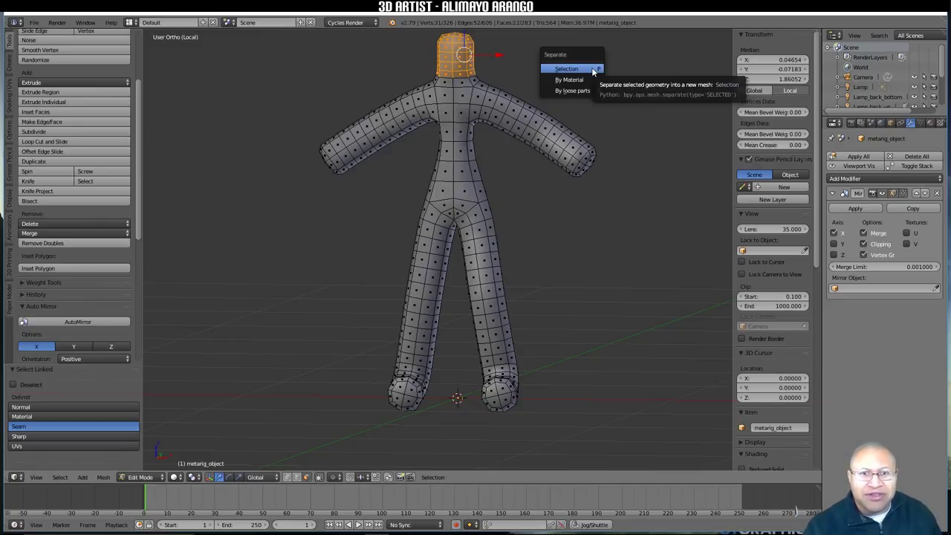
{"action": "left_click", "coordinate": [593, 69]}
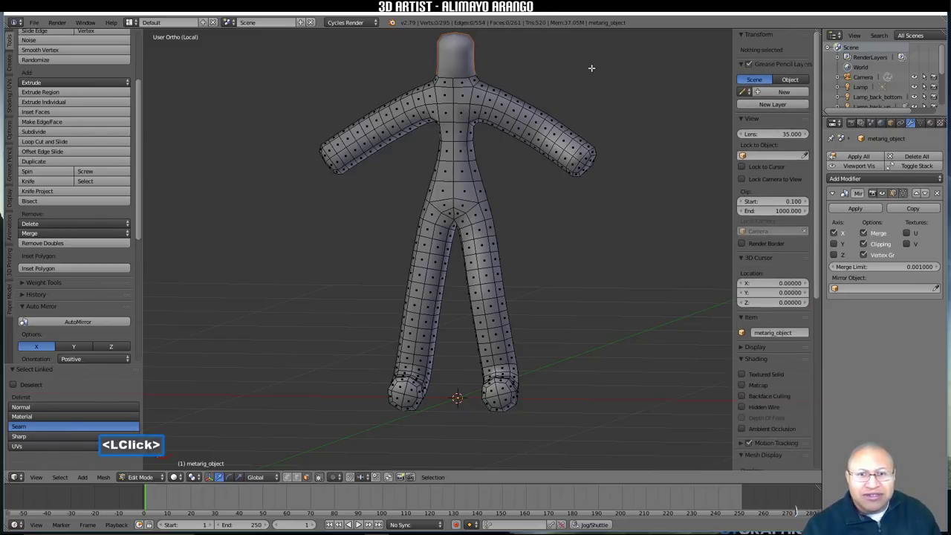
Step: Select the linked hand faces and separate the selection into a new object
{"action": "left_click", "coordinate": [581, 160]}
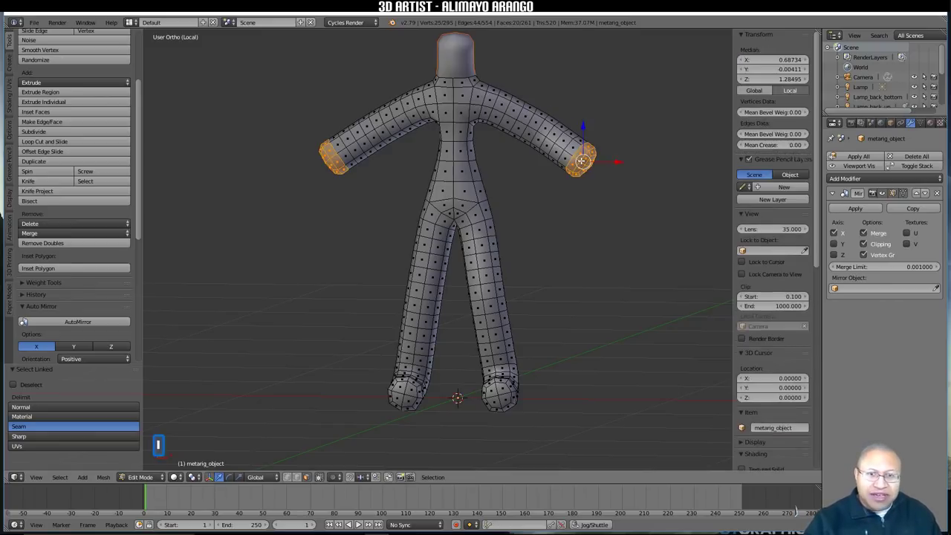
{"action": "key", "text": "p"}
{"action": "left_click", "coordinate": [629, 130]}
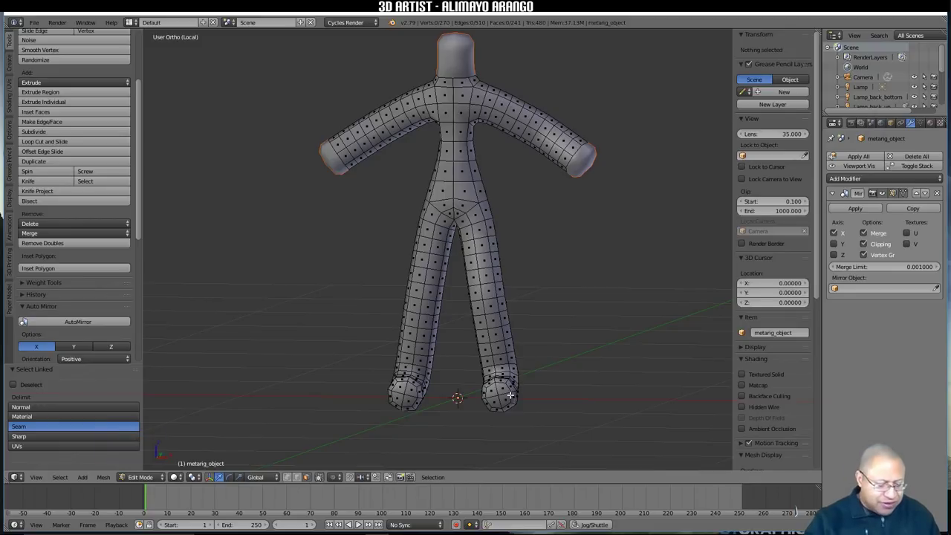
Step: Select the linked foot faces below the ankle and separate the selection into a new object
{"action": "key", "text": "l"}
{"action": "key", "text": "p"}
{"action": "left_click", "coordinate": [568, 382]}
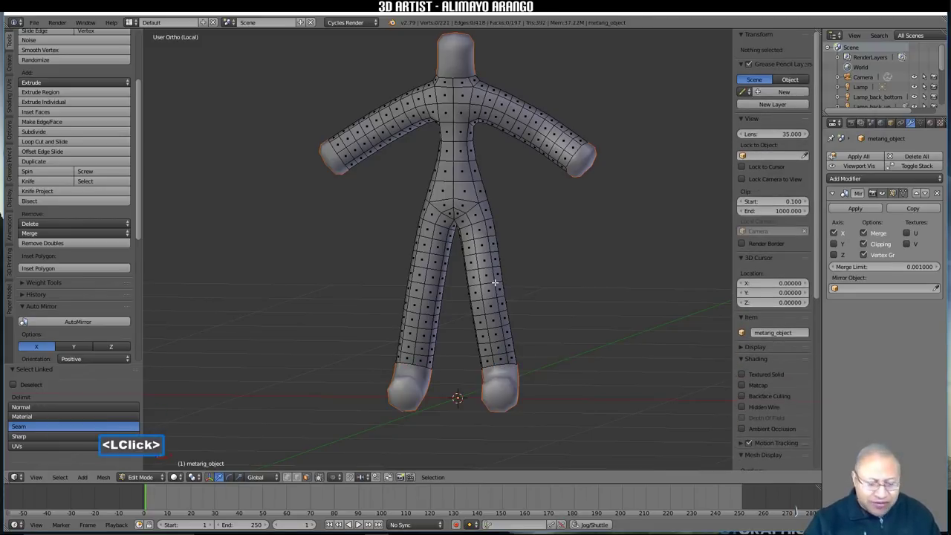
Step: Select the linked hip and leg faces and separate the selection into a new object
{"action": "key", "text": "l"}
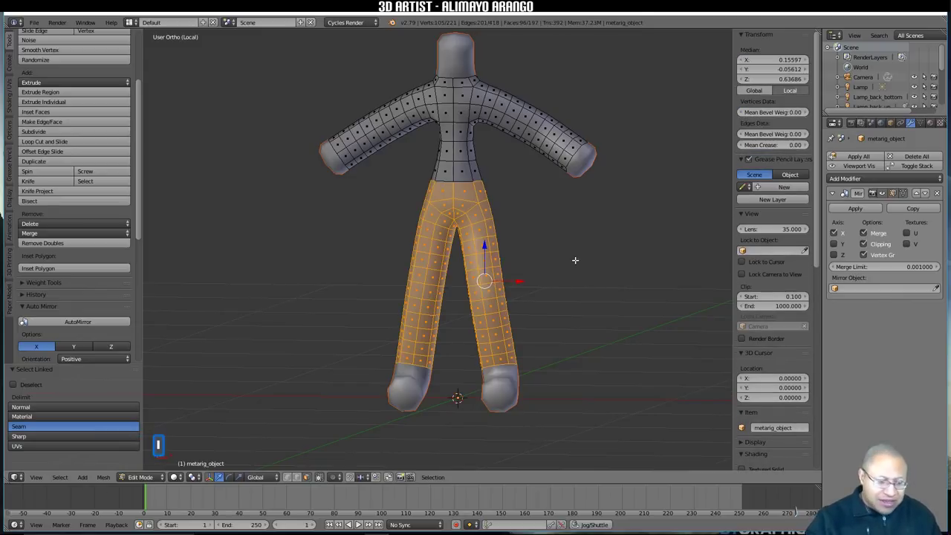
{"action": "key", "text": "p"}
{"action": "left_click", "coordinate": [577, 263]}
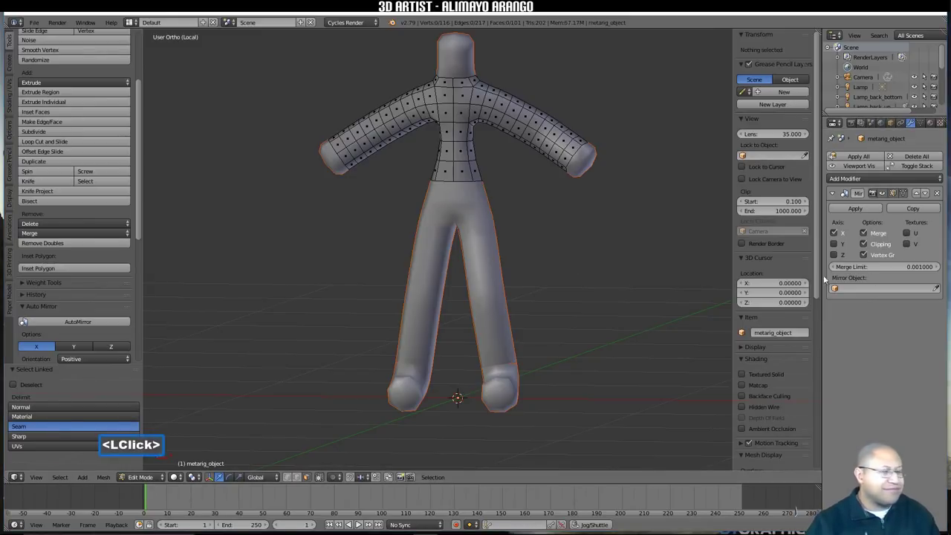
{"action": "left_click", "coordinate": [647, 270]}
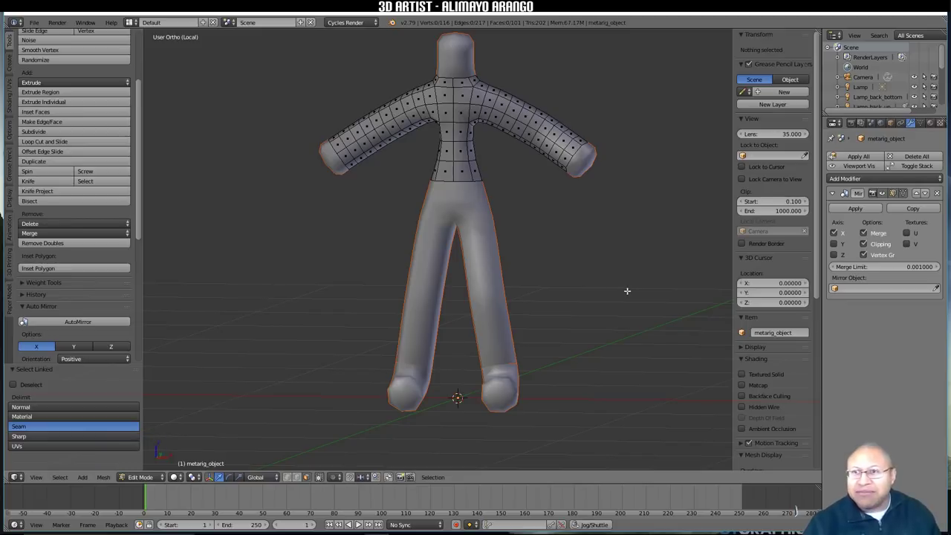
Step: Exit local view to bring back the whole scene and switch to Object Mode
{"action": "left_click_drag", "start_coordinate": [138, 107], "coordinate": [132, 43]}
{"action": "left_click", "coordinate": [9, 197]}
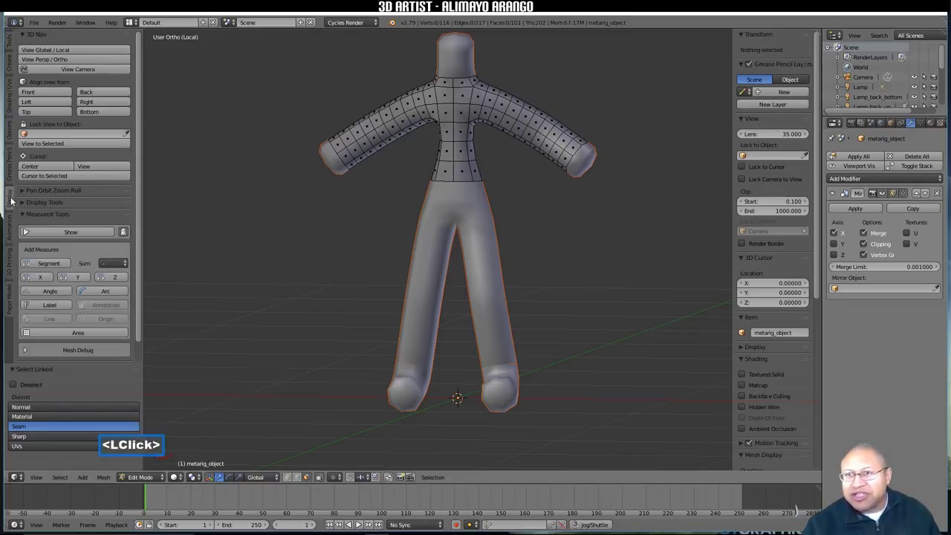
{"action": "left_click", "coordinate": [89, 50]}
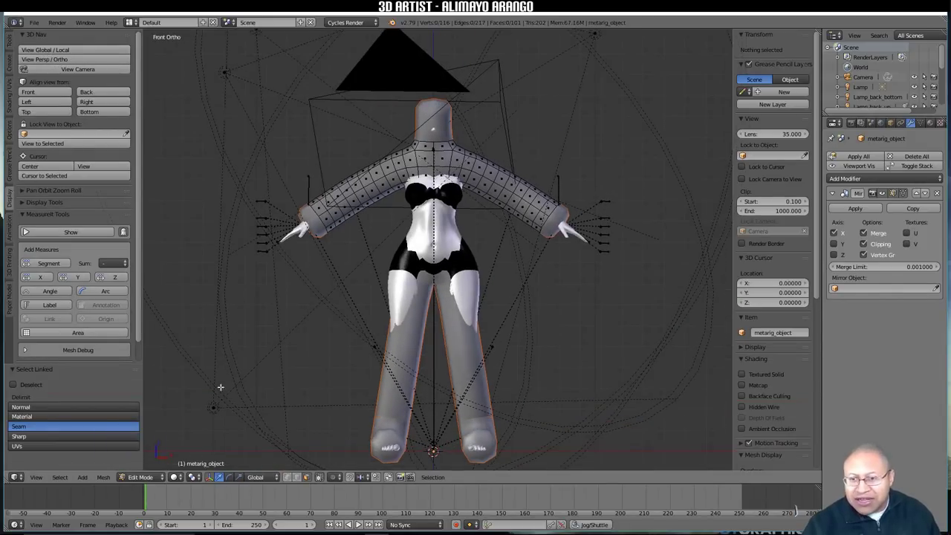
{"action": "left_click", "coordinate": [157, 477]}
{"action": "left_click", "coordinate": [146, 465]}
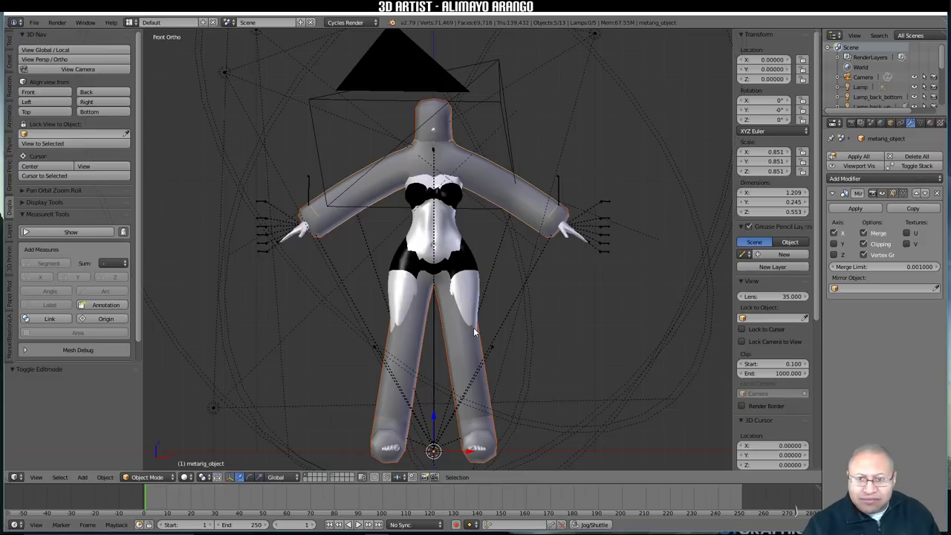
Step: Move the legs mesh and the torso-and-arms mesh to layer 2
{"action": "left_click", "coordinate": [466, 348]}
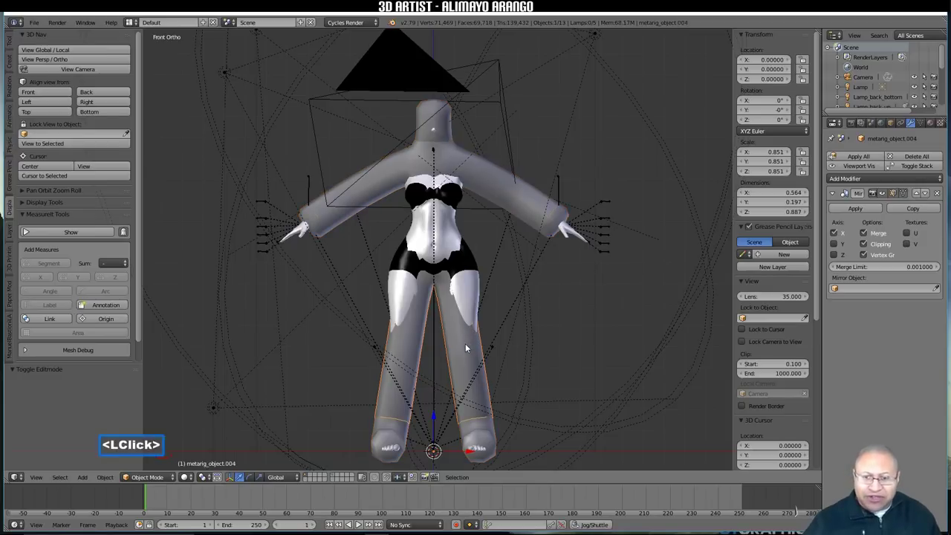
{"action": "key", "text": "m"}
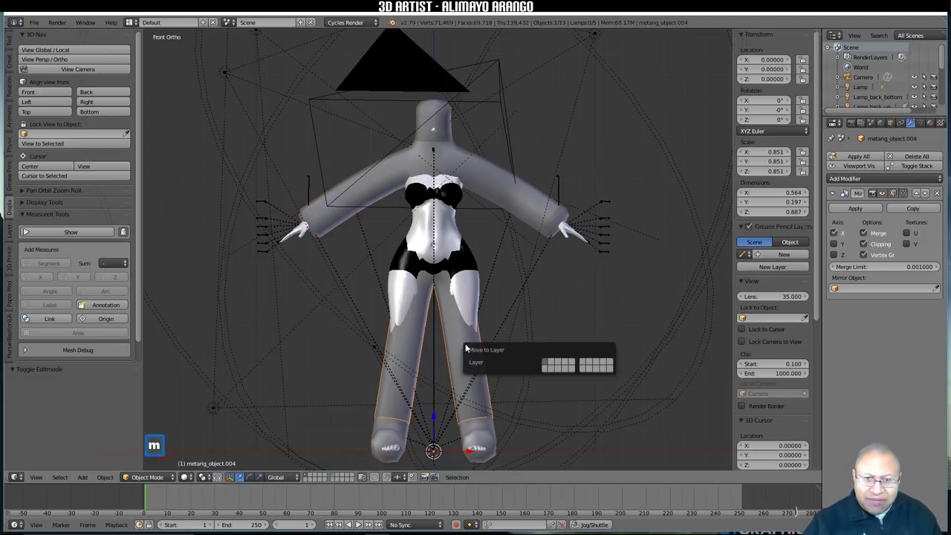
{"action": "left_click", "coordinate": [551, 364]}
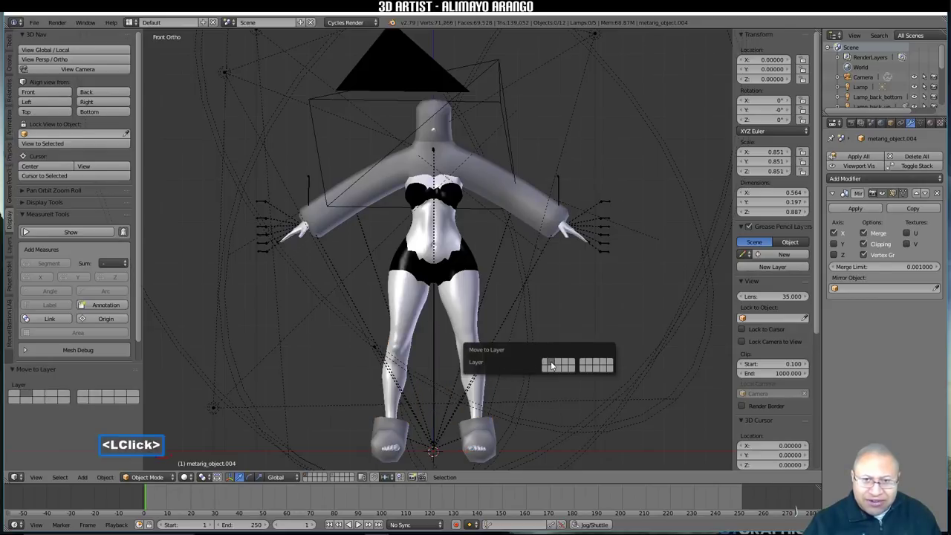
{"action": "left_click", "coordinate": [487, 192]}
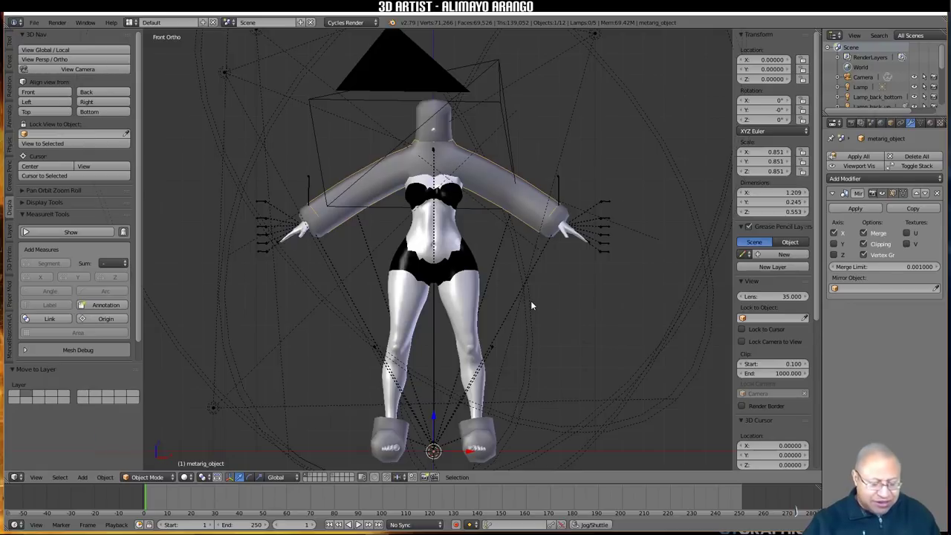
{"action": "key", "text": "m"}
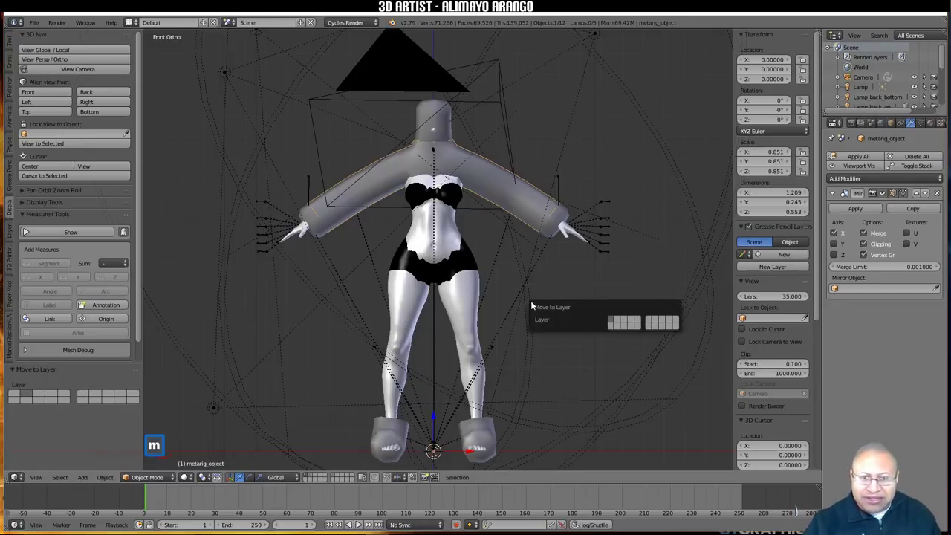
{"action": "left_click", "coordinate": [619, 321]}
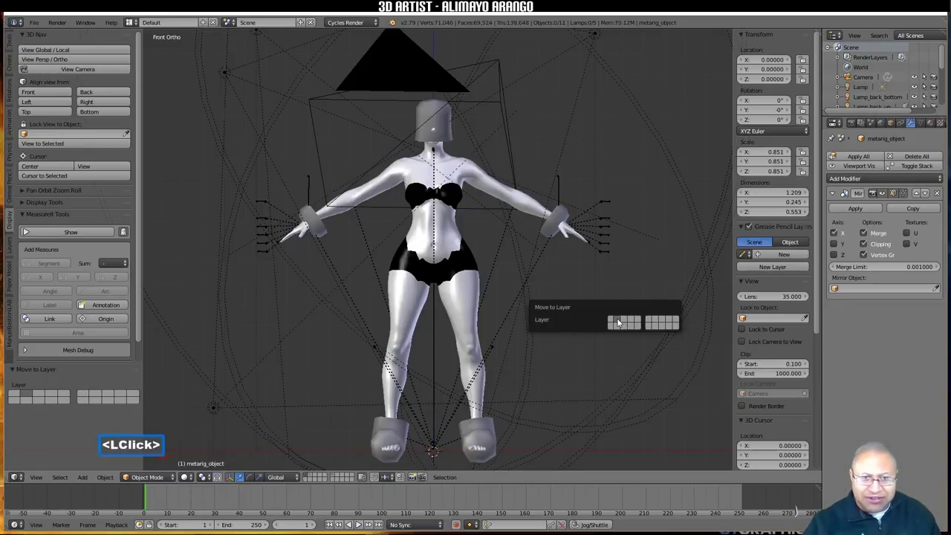
Step: Move the head mesh to layer 4
{"action": "left_click", "coordinate": [450, 139]}
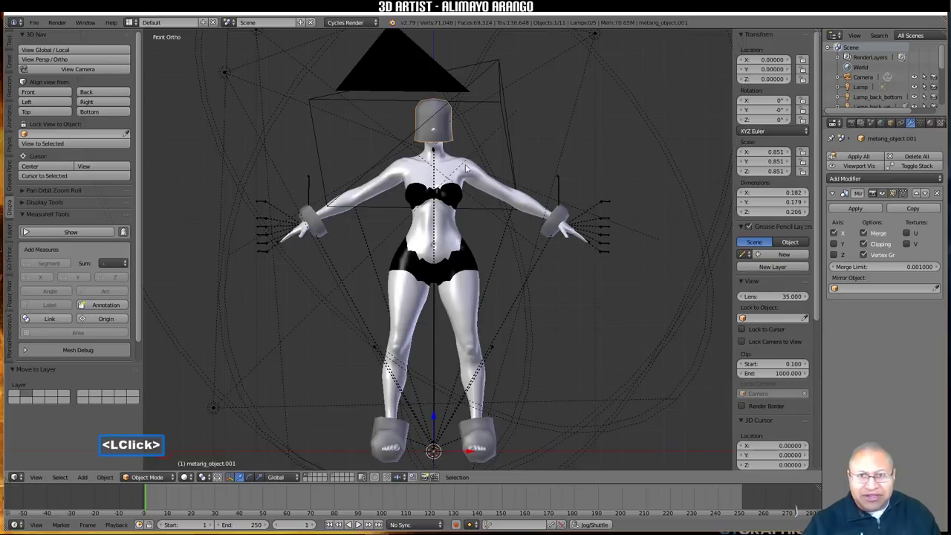
{"action": "key", "text": "m"}
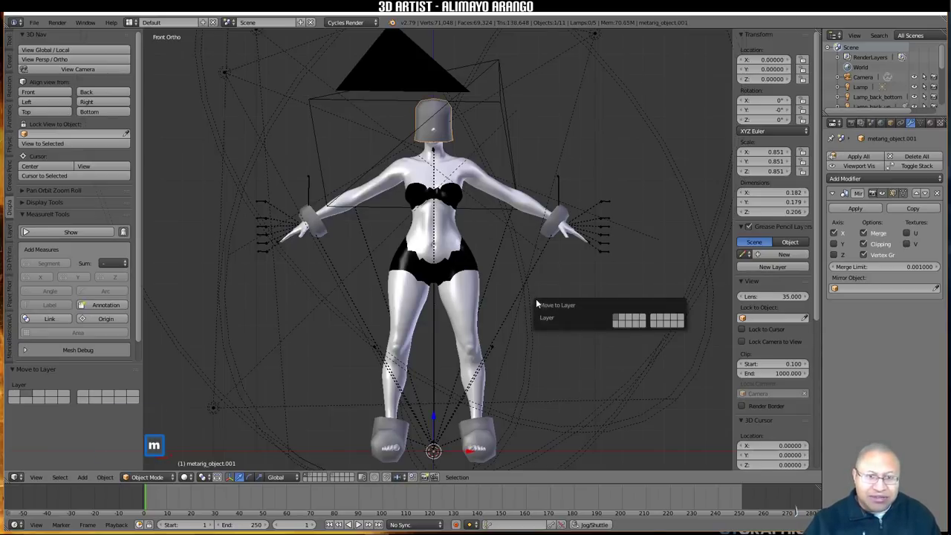
{"action": "left_click", "coordinate": [631, 319]}
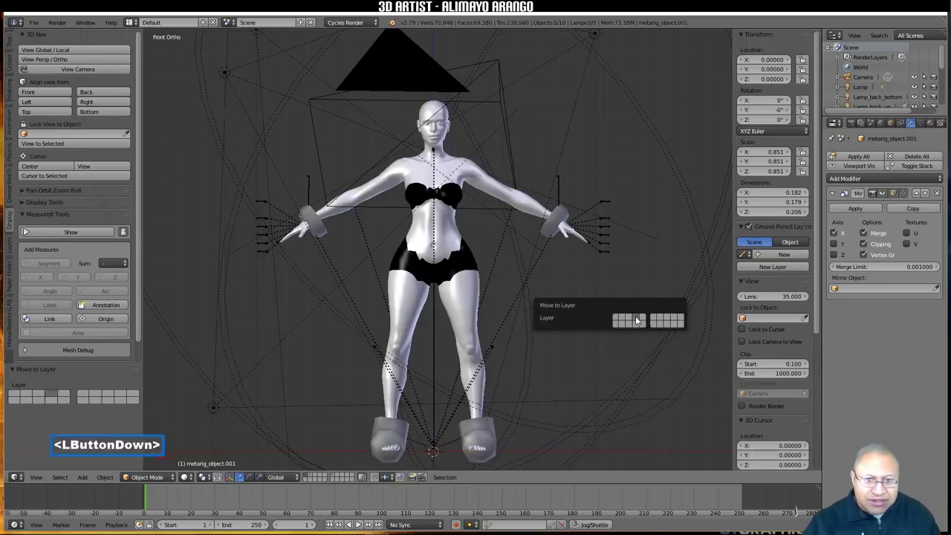
Step: Select the hand and foot meshes together and move them to layer 5
{"action": "left_click", "coordinate": [558, 216]}
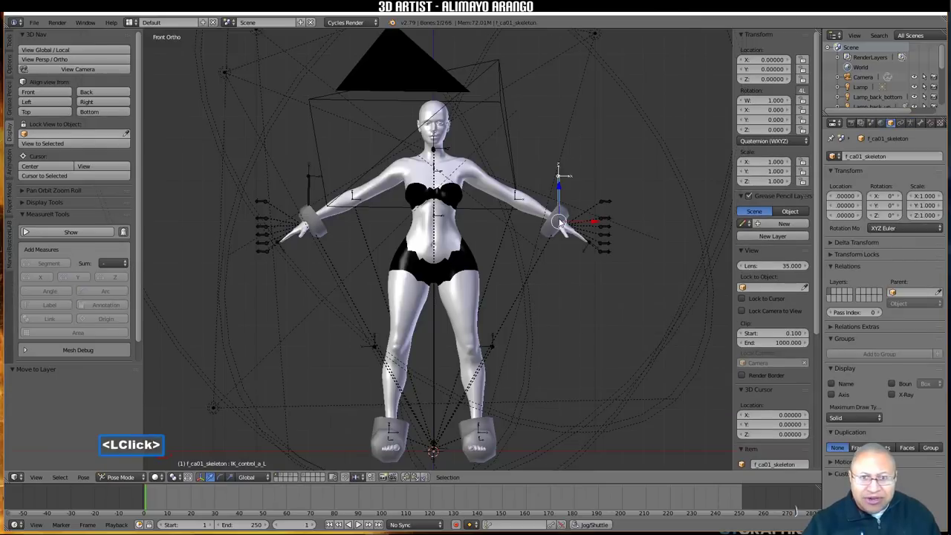
{"action": "left_click", "coordinate": [548, 233]}
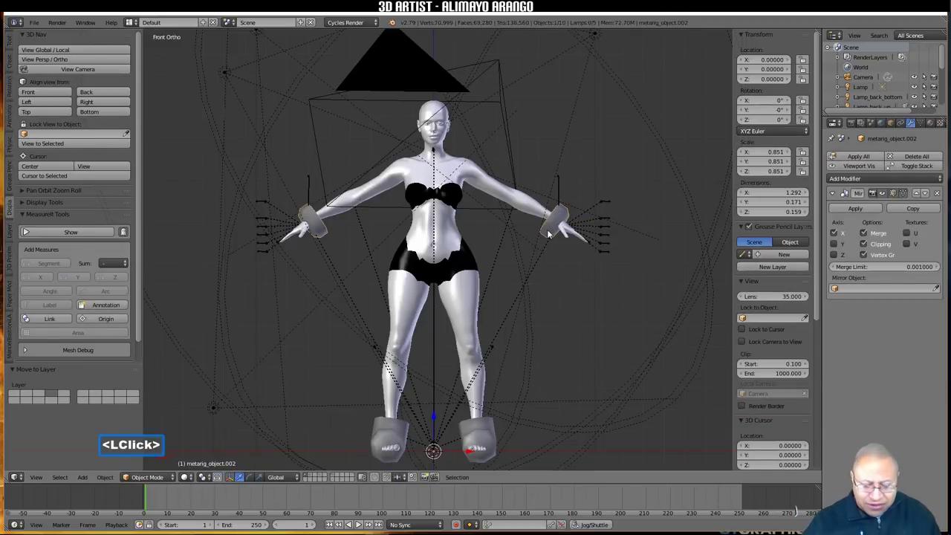
{"action": "left_click", "coordinate": [489, 436], "text": "shift"}
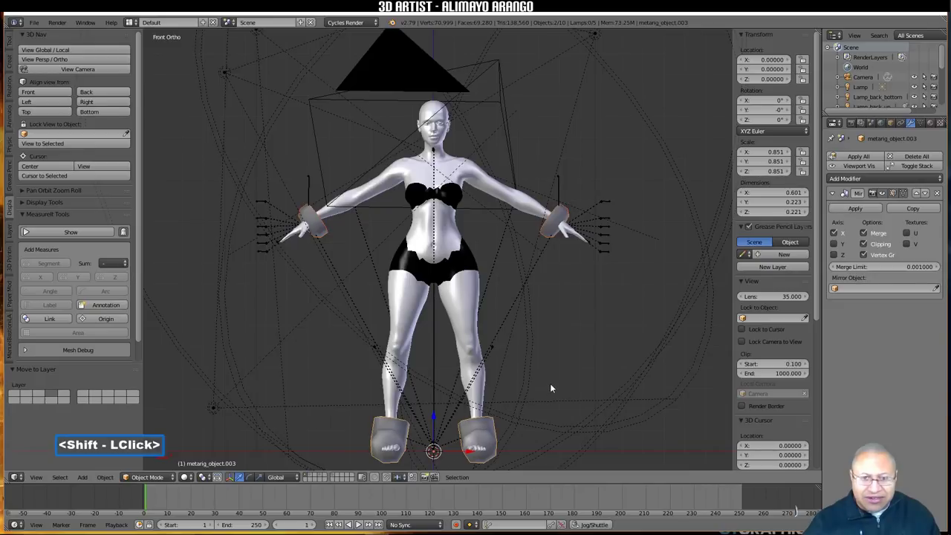
{"action": "key", "text": "m"}
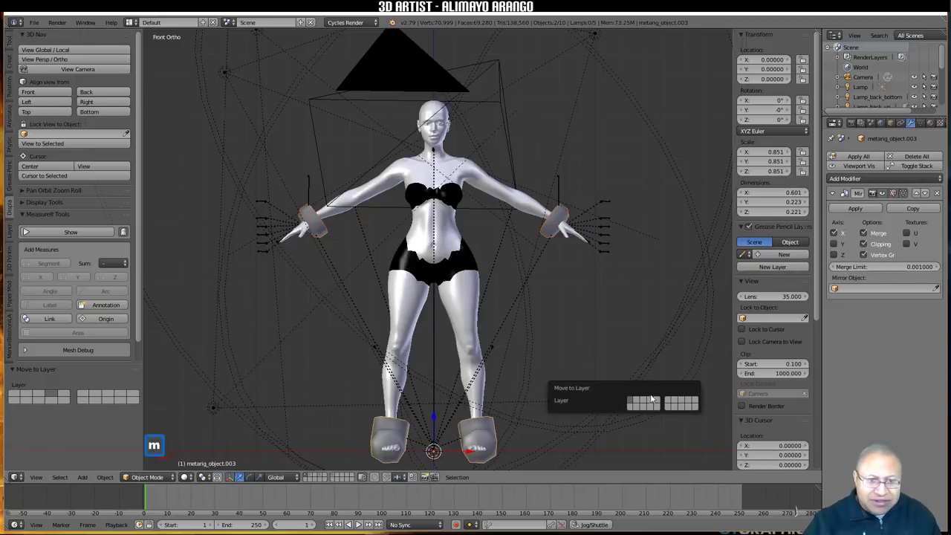
{"action": "left_click", "coordinate": [657, 402]}
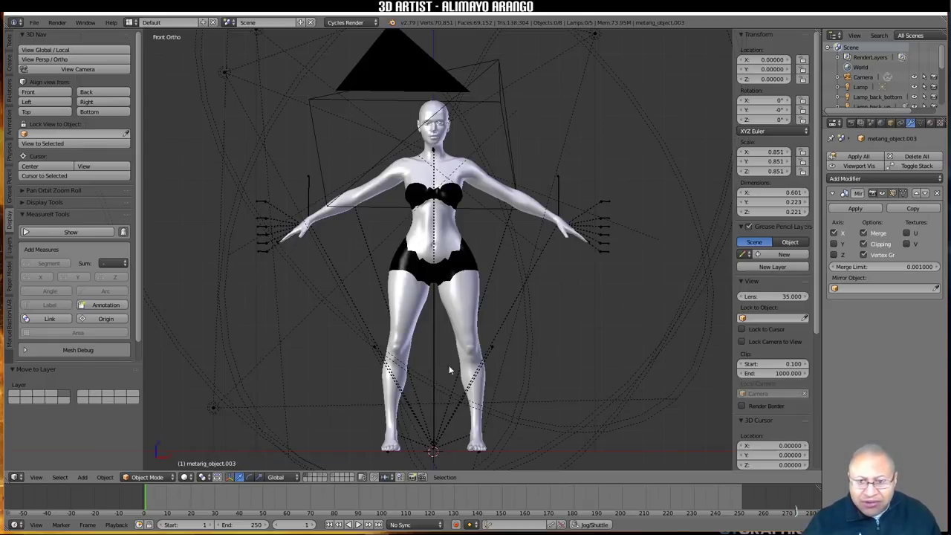
Step: Show layer 2 alongside the character and move the torso-and-arms mesh to layer 3
{"action": "left_click", "coordinate": [312, 477], "text": "shift"}
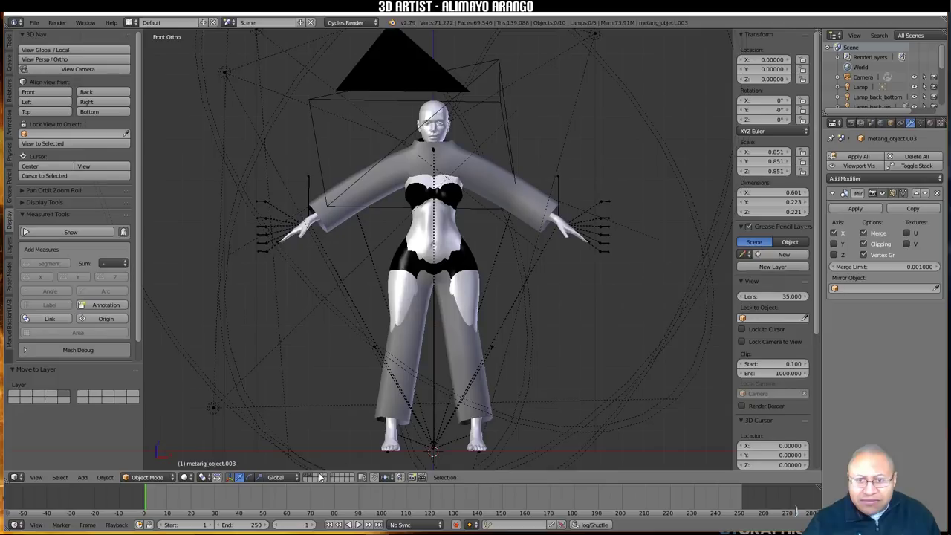
{"action": "left_click", "coordinate": [463, 378]}
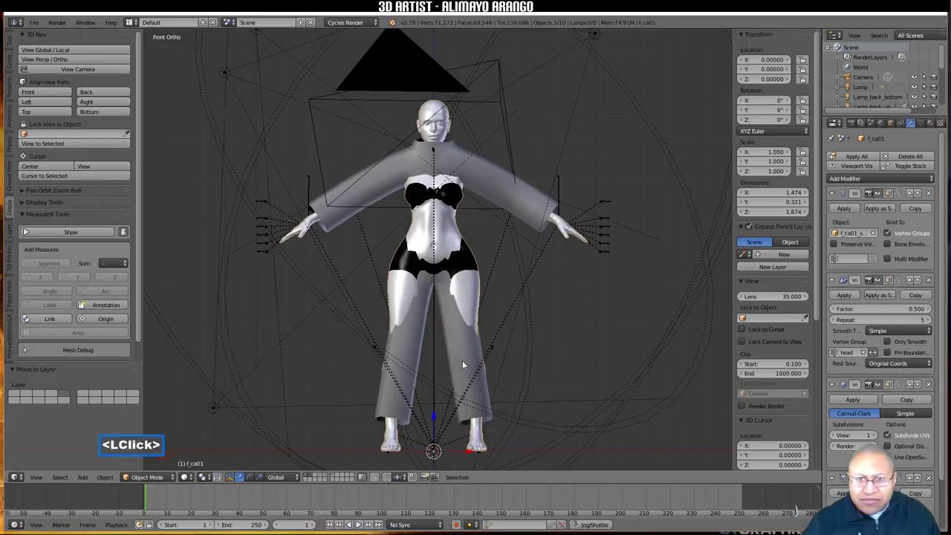
{"action": "left_click", "coordinate": [516, 208]}
{"action": "left_click", "coordinate": [461, 344]}
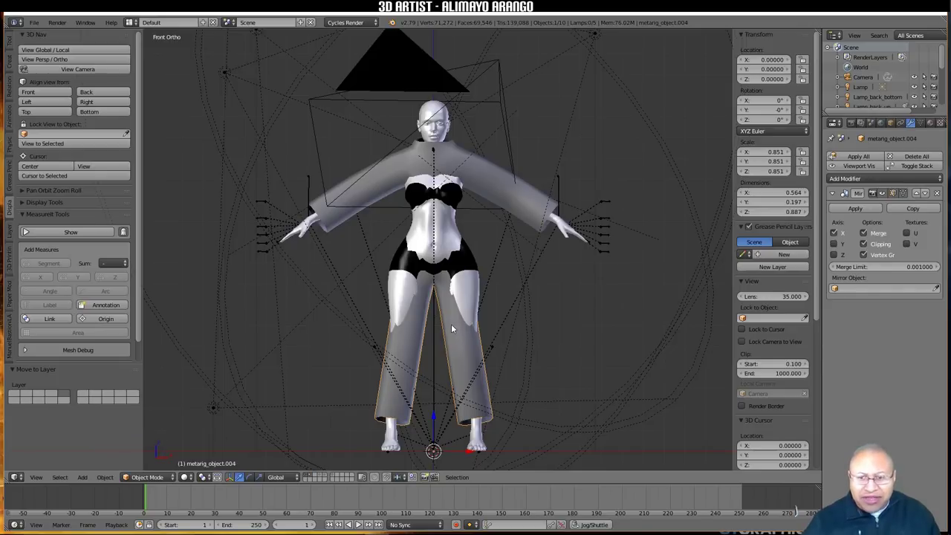
{"action": "left_click", "coordinate": [483, 186]}
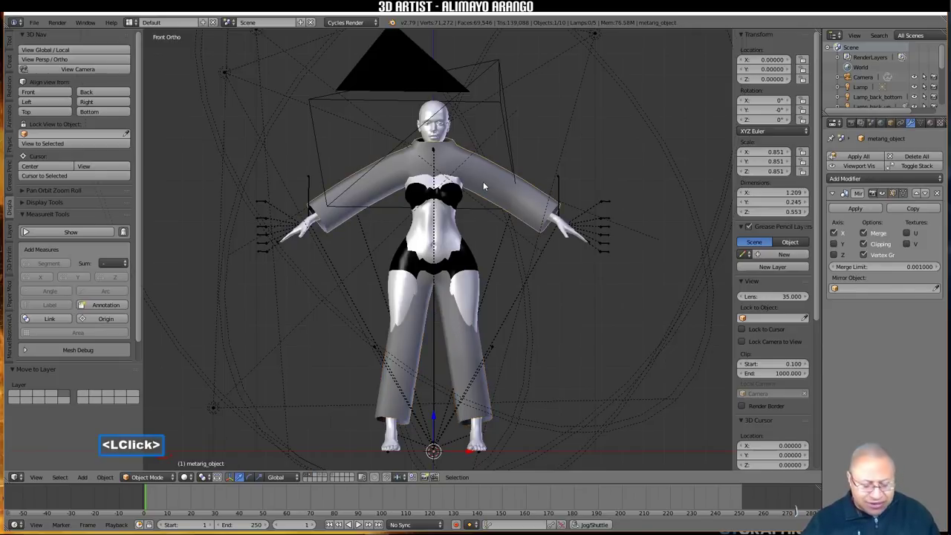
{"action": "key", "text": "m"}
{"action": "left_click", "coordinate": [577, 199]}
Step: Add a Shrinkwrap modifier to the legs mesh with Keep Above Surface enabled and the body f_ca01 as target
{"action": "left_click", "coordinate": [472, 347]}
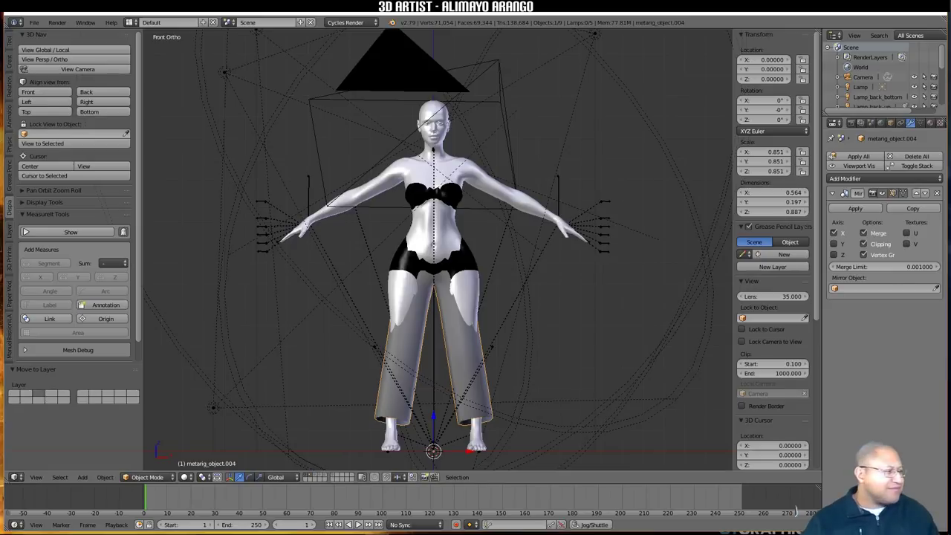
{"action": "left_click", "coordinate": [642, 316]}
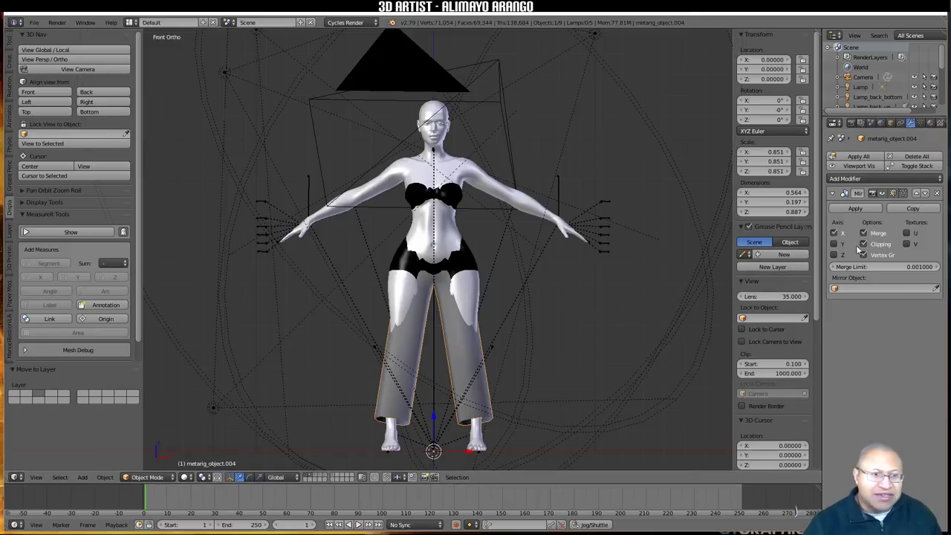
{"action": "left_click", "coordinate": [931, 180]}
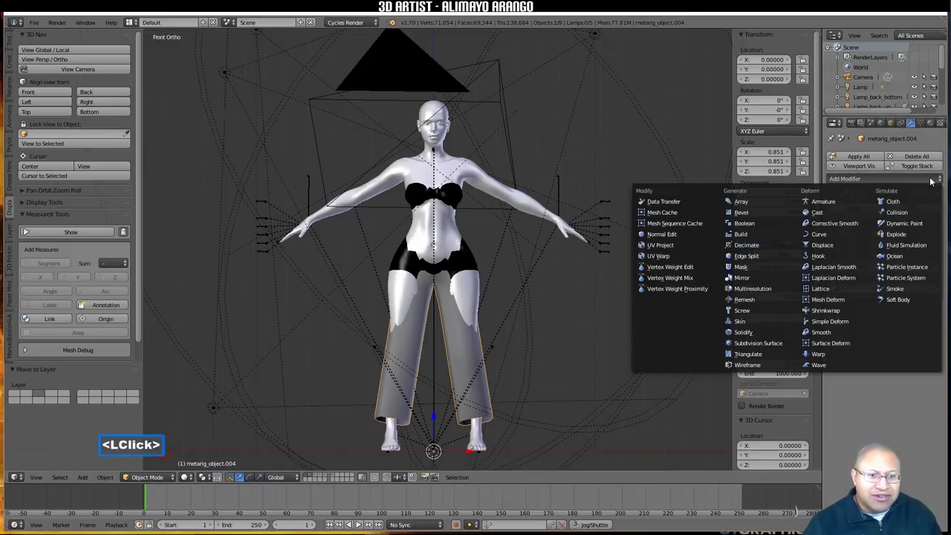
{"action": "left_click", "coordinate": [857, 313]}
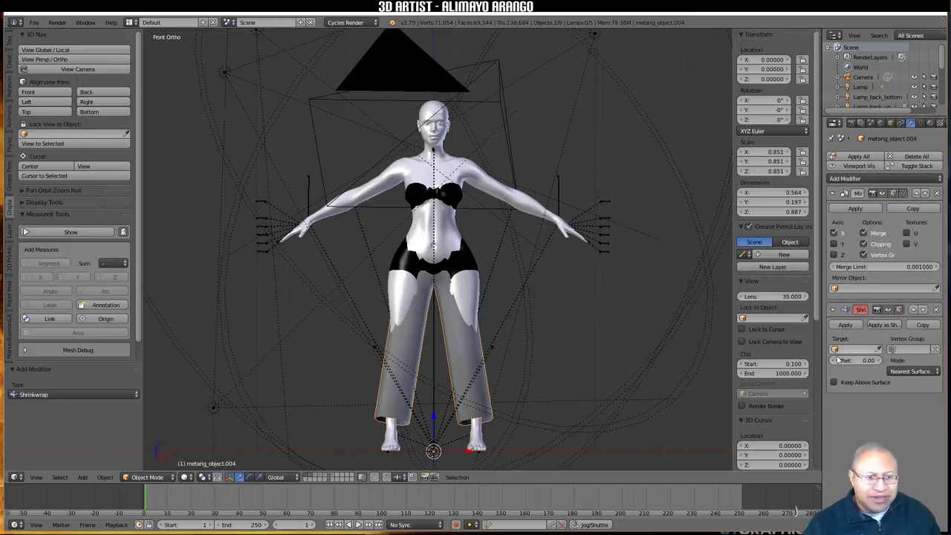
{"action": "left_click", "coordinate": [833, 383]}
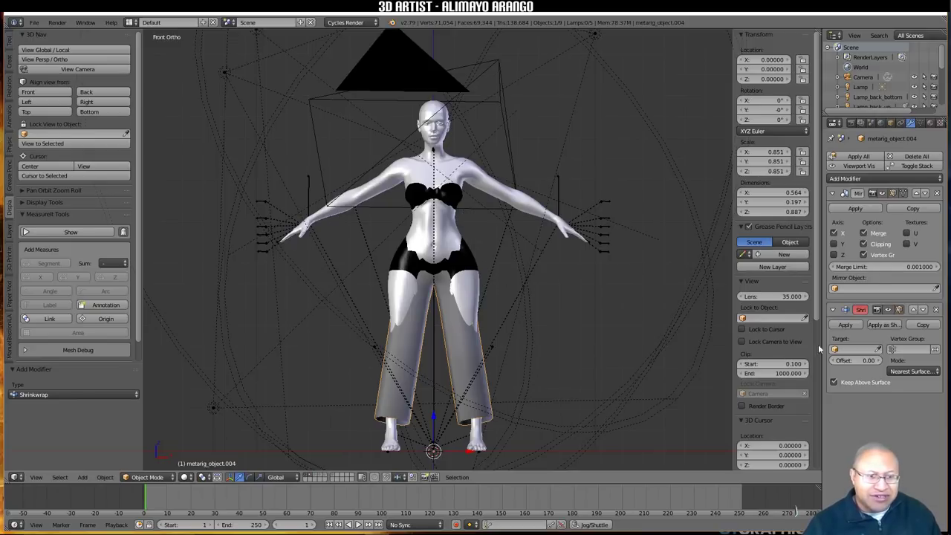
{"action": "left_click", "coordinate": [880, 350]}
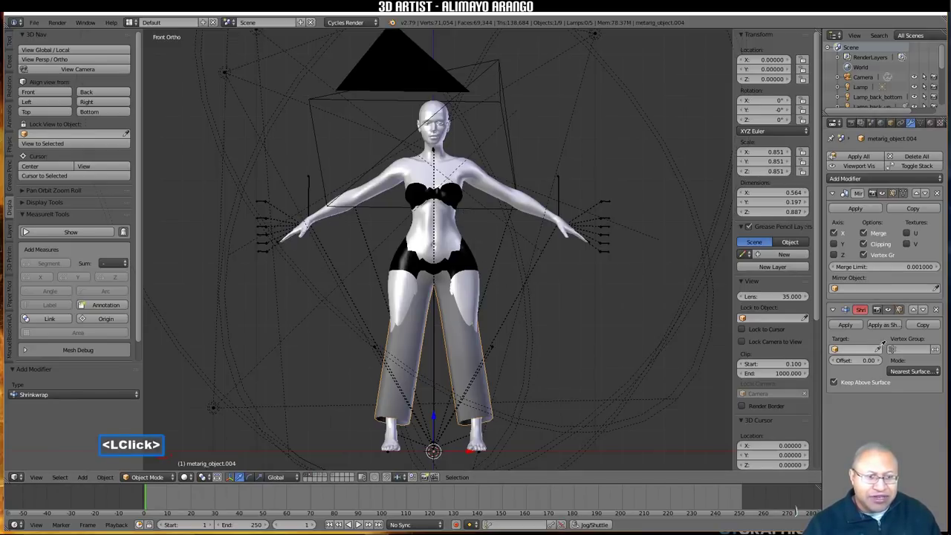
{"action": "left_click", "coordinate": [497, 181]}
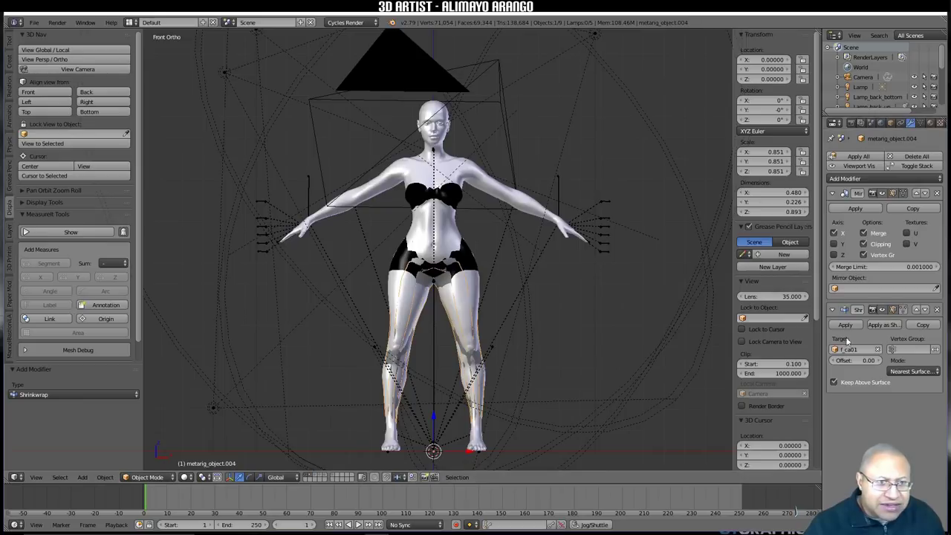
{"action": "left_click", "coordinate": [903, 311]}
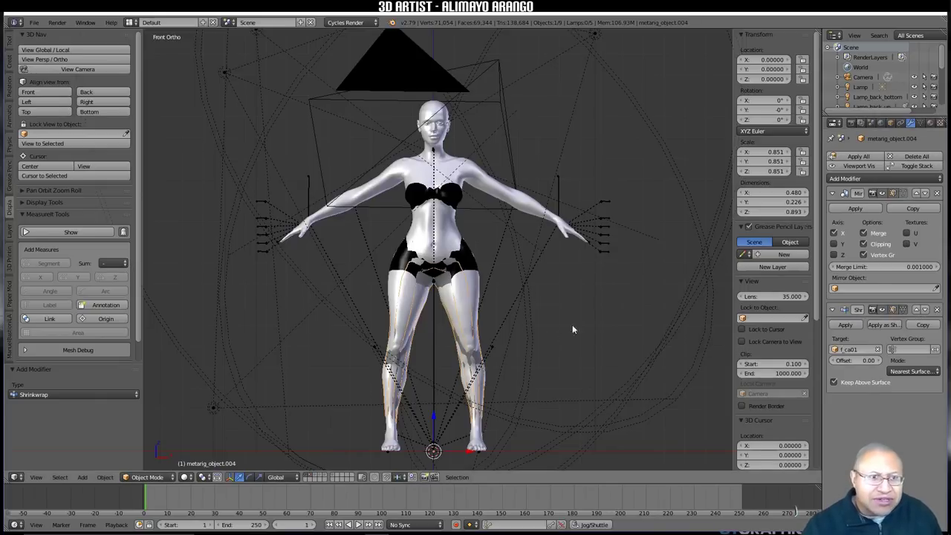
Step: Preview the shrinkwrapped legs mesh with X-Ray display and turn X-Ray off again
{"action": "left_click", "coordinate": [890, 123]}
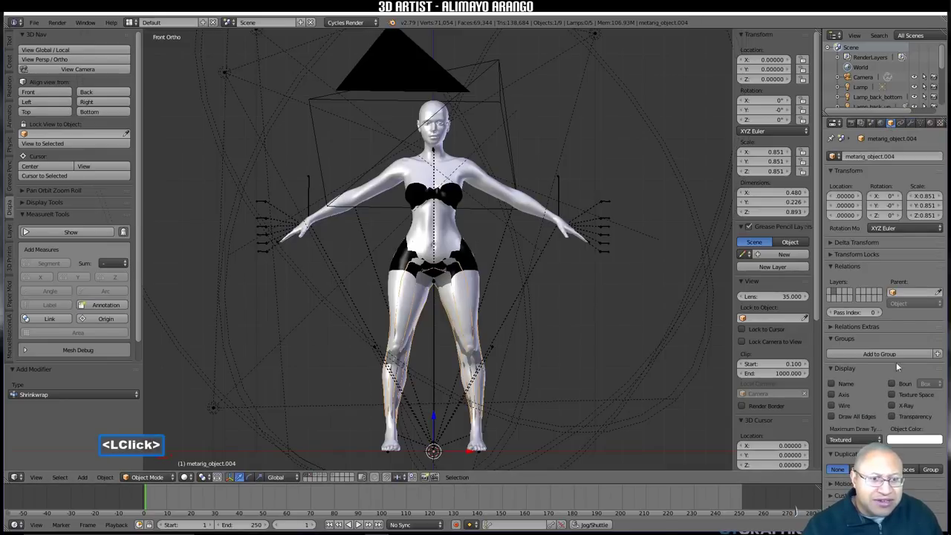
{"action": "left_click", "coordinate": [892, 405]}
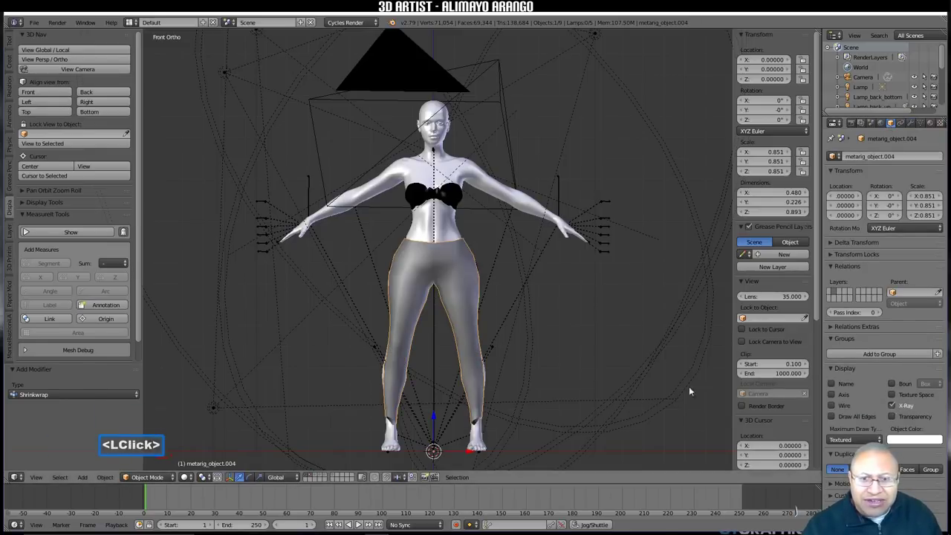
{"action": "left_click", "coordinate": [891, 405]}
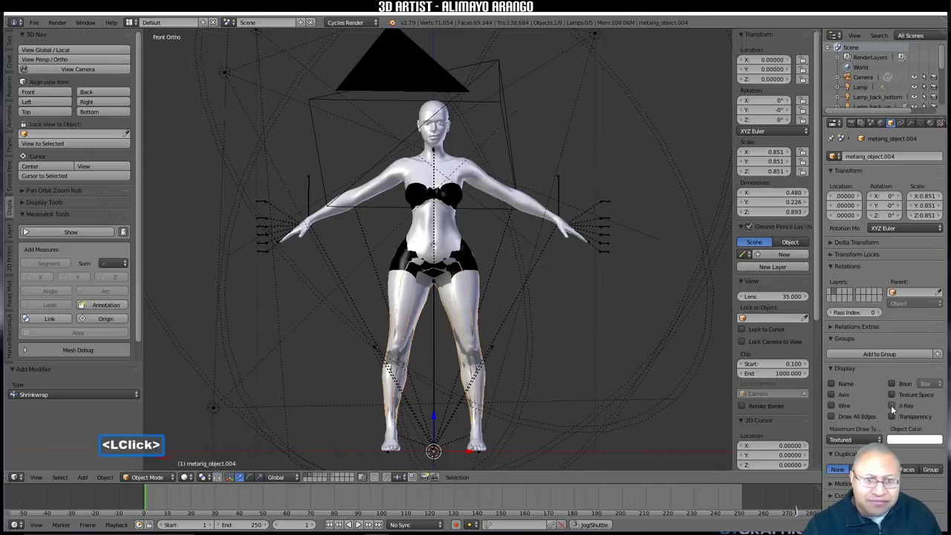
Step: Turn on X-Ray display for the legs mesh and add a Subdivision Surface modifier using Catmull-Clark
{"action": "left_click", "coordinate": [891, 405]}
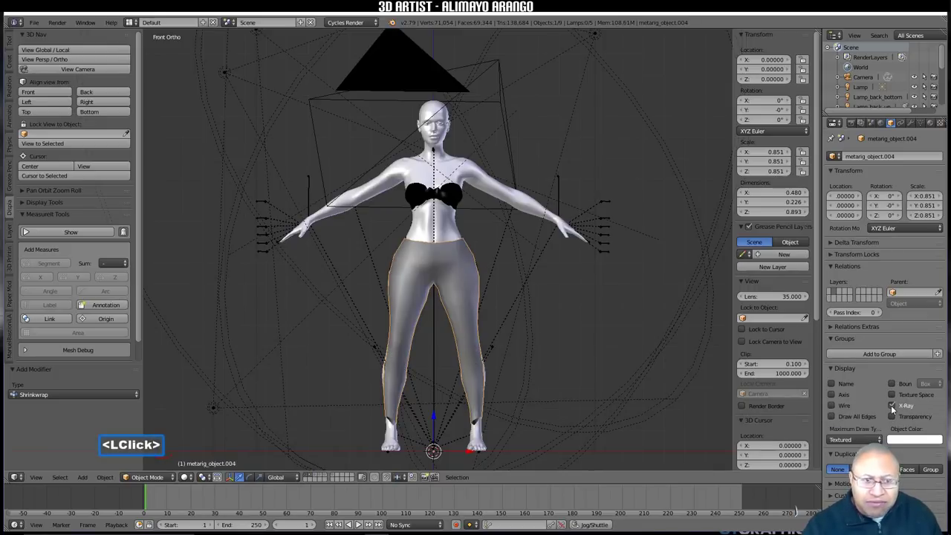
{"action": "left_click", "coordinate": [910, 123]}
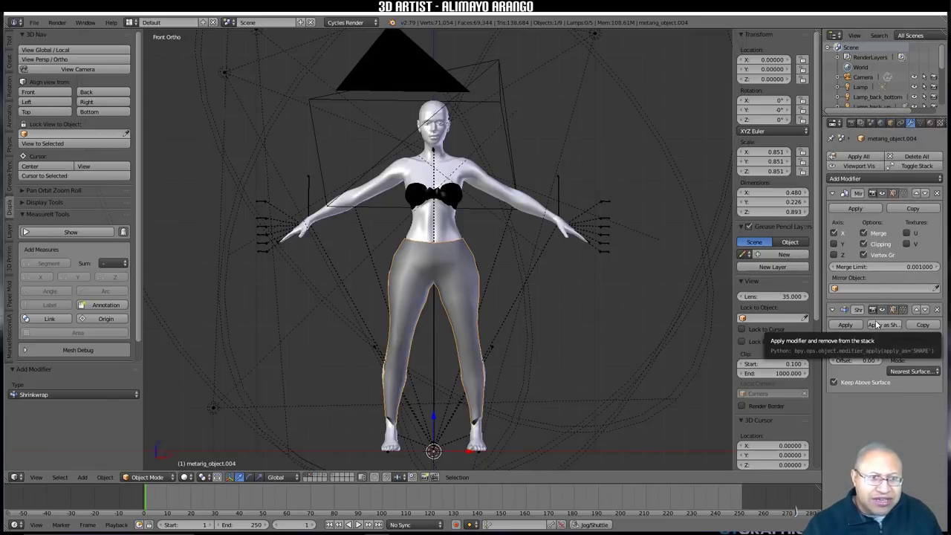
{"action": "left_click", "coordinate": [915, 178]}
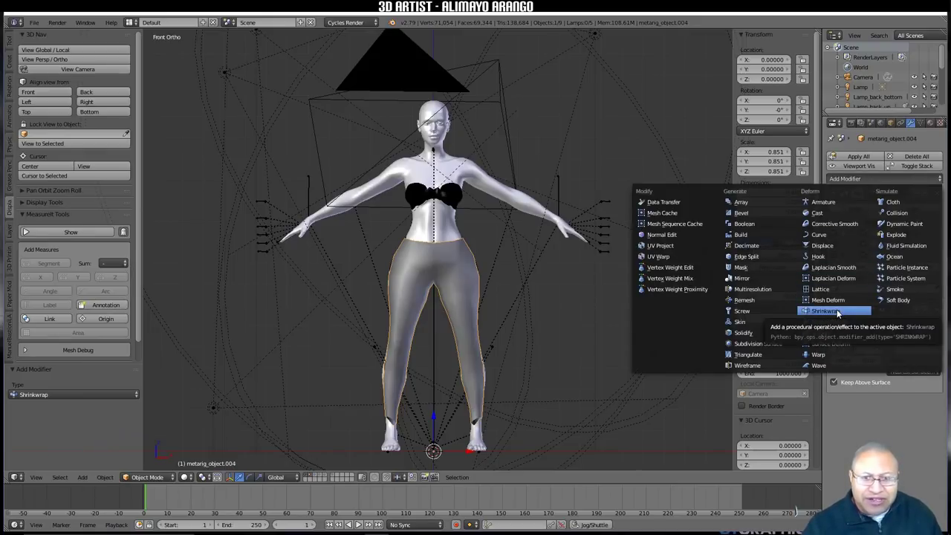
{"action": "left_click", "coordinate": [787, 346]}
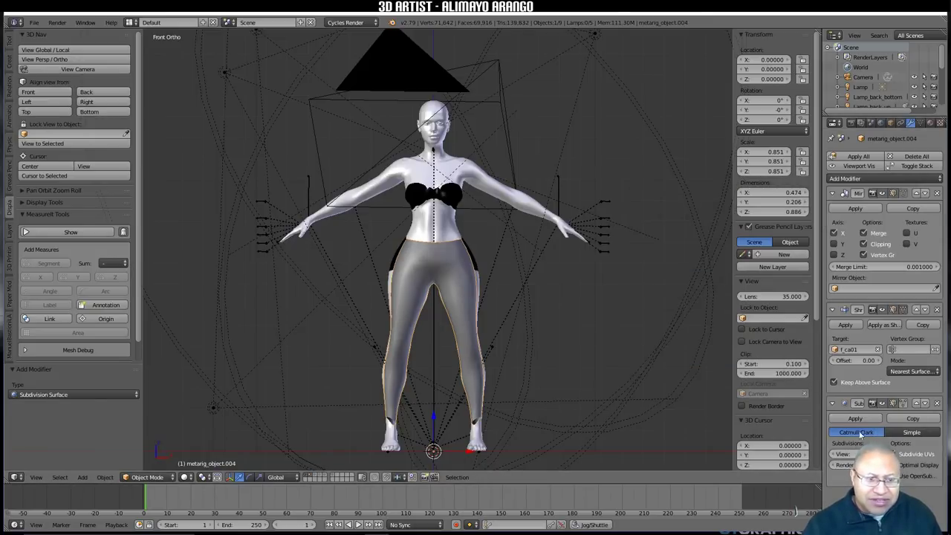
{"action": "left_click", "coordinate": [855, 433]}
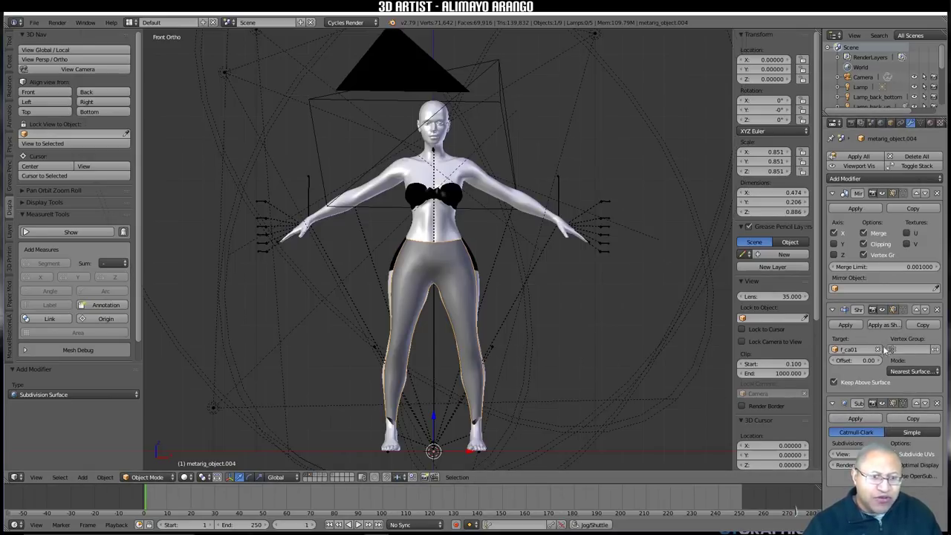
Step: Move the Subdivision Surface modifier above the Shrinkwrap modifier and apply all modifiers on the legs mesh
{"action": "left_click", "coordinate": [917, 403]}
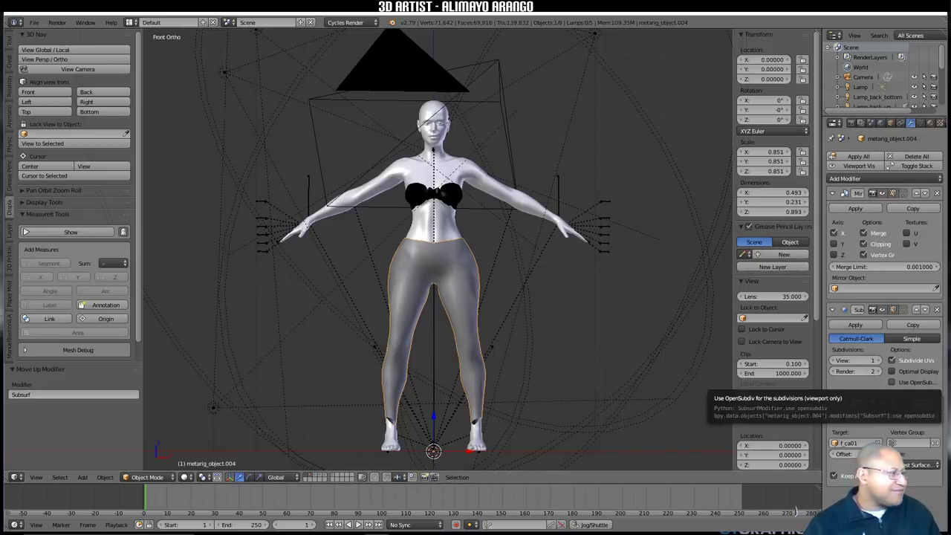
{"action": "left_click", "coordinate": [892, 382]}
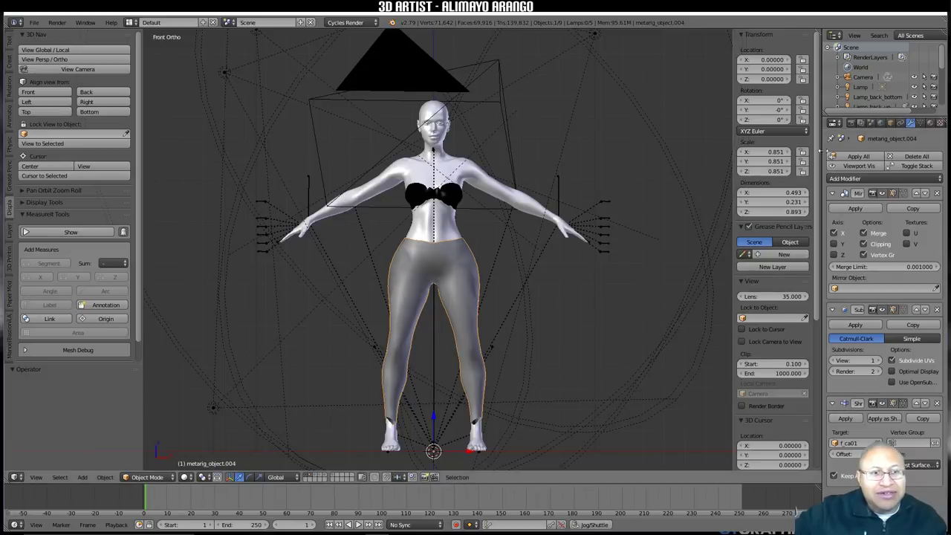
{"action": "left_click", "coordinate": [868, 154]}
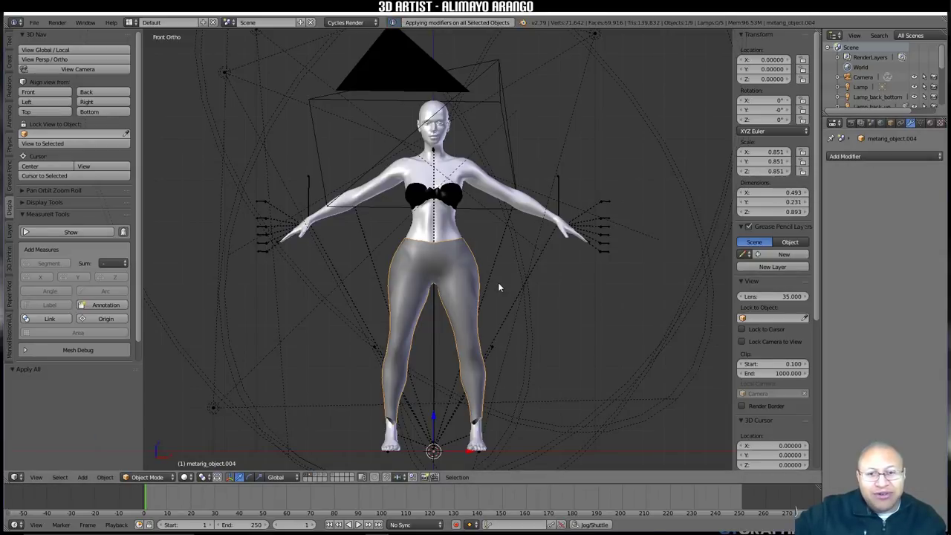
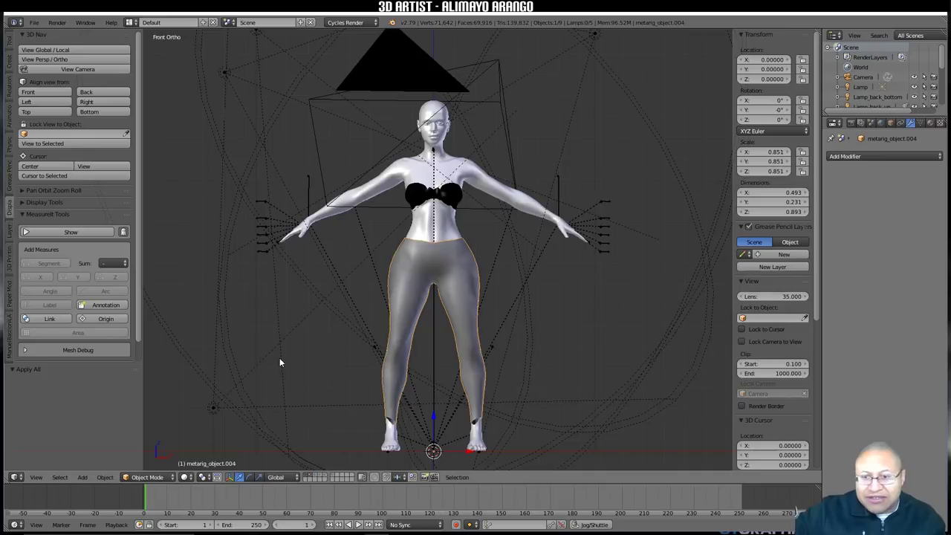
Step: Flatten the waist edge loop of the legs mesh in Edit Mode by scaling it to 0 along Z
{"action": "left_click", "coordinate": [168, 480]}
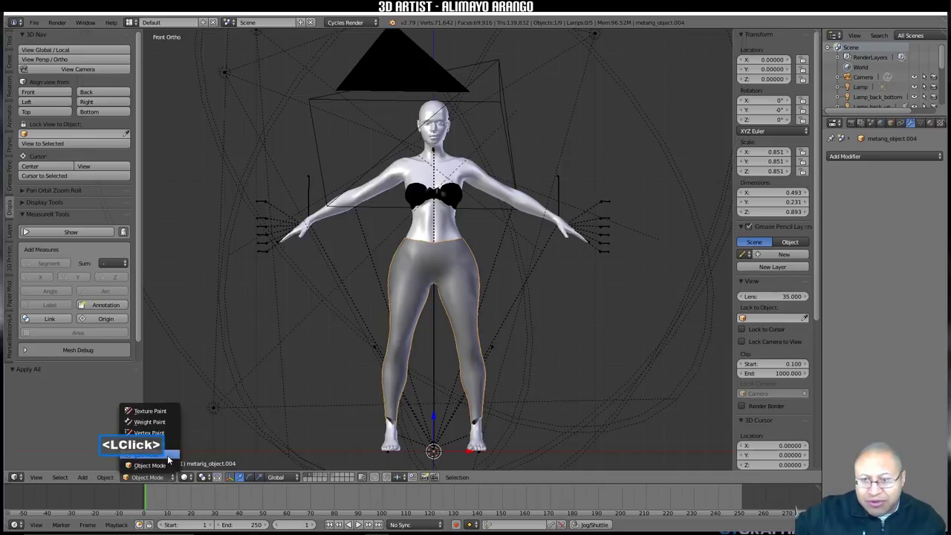
{"action": "left_click", "coordinate": [168, 455]}
{"action": "middle_click_drag", "start_coordinate": [495, 312], "coordinate": [347, 305]}
{"action": "middle_click_drag", "start_coordinate": [428, 250], "coordinate": [416, 304]}
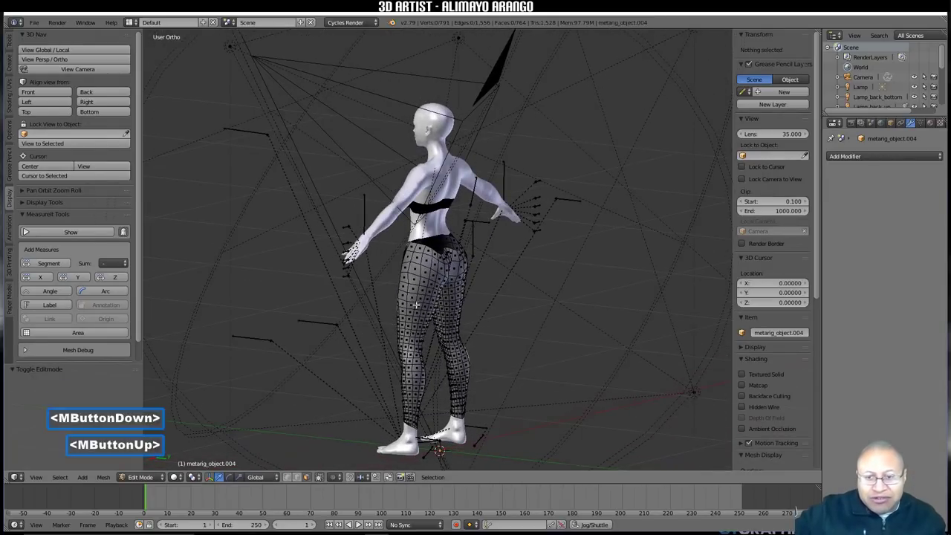
{"action": "left_click", "coordinate": [298, 477]}
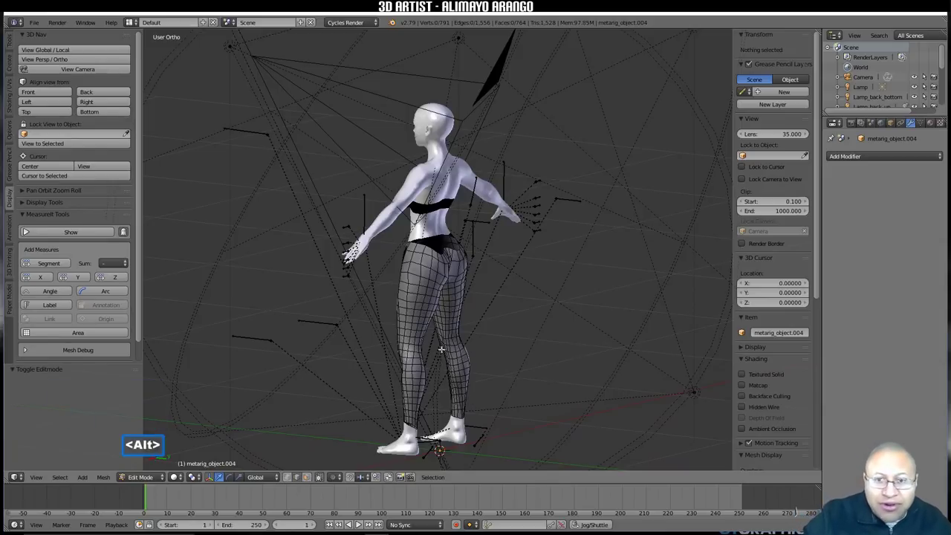
{"action": "left_click", "coordinate": [429, 247], "text": "alt"}
{"action": "middle_click_drag", "start_coordinate": [364, 315], "coordinate": [512, 310]}
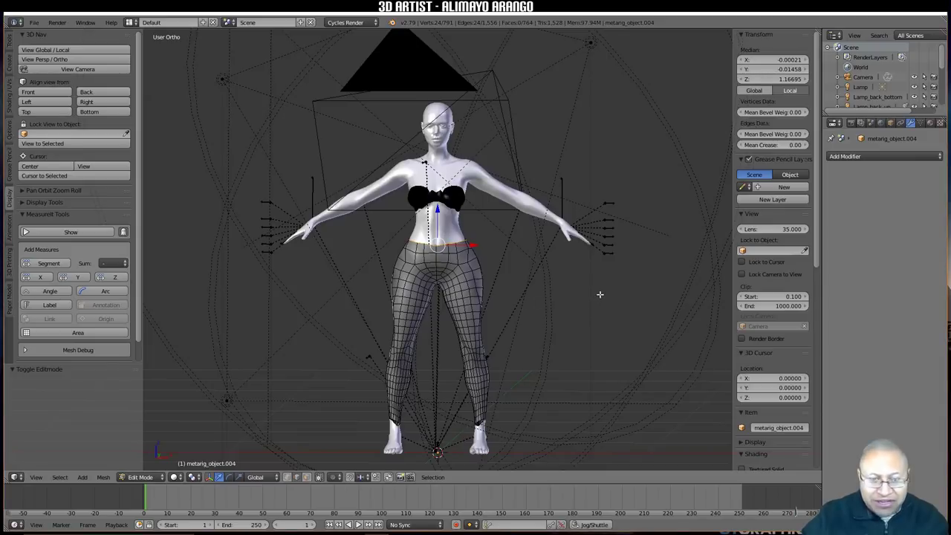
{"action": "key", "text": "s"}
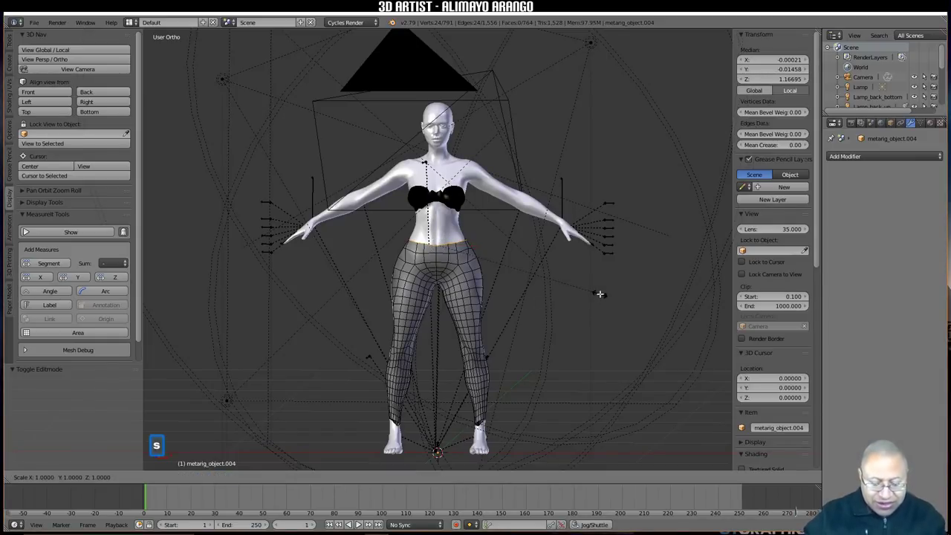
{"action": "key", "text": "z"}
{"action": "key", "text": "0"}
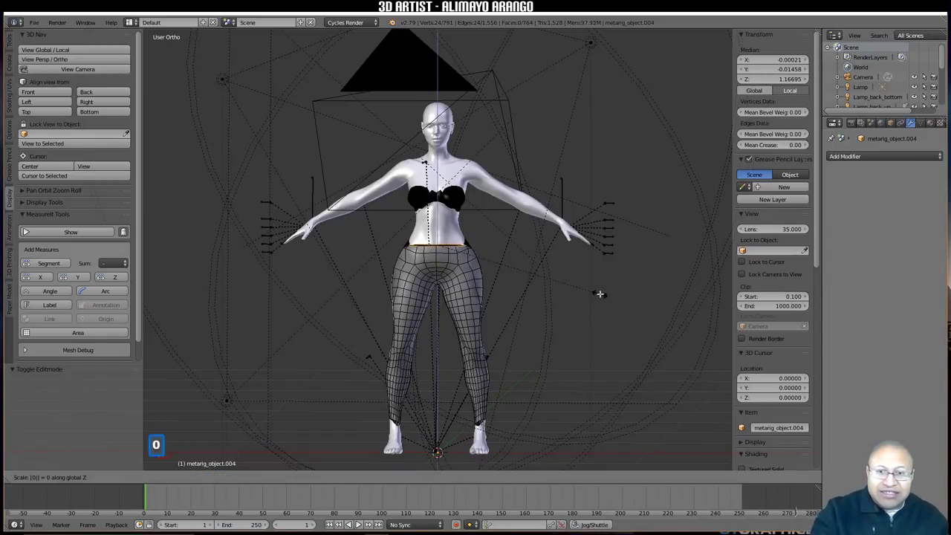
{"action": "left_click", "coordinate": [601, 295]}
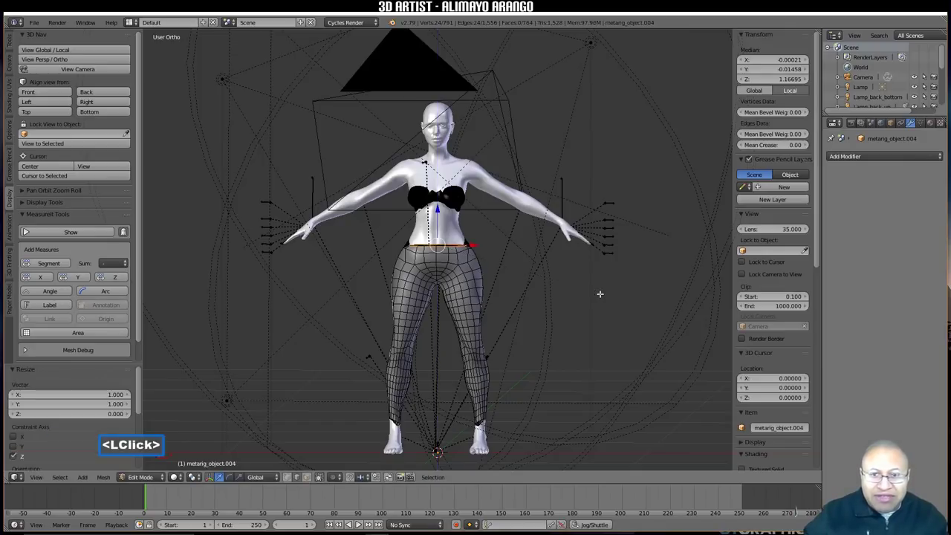
Step: Extrude the waist edge loop in place and raise it slightly along Z, to a median Z of about 1.178
{"action": "middle_click_drag", "start_coordinate": [628, 293], "coordinate": [428, 286]}
{"action": "middle_click_drag", "start_coordinate": [416, 252], "coordinate": [569, 315]}
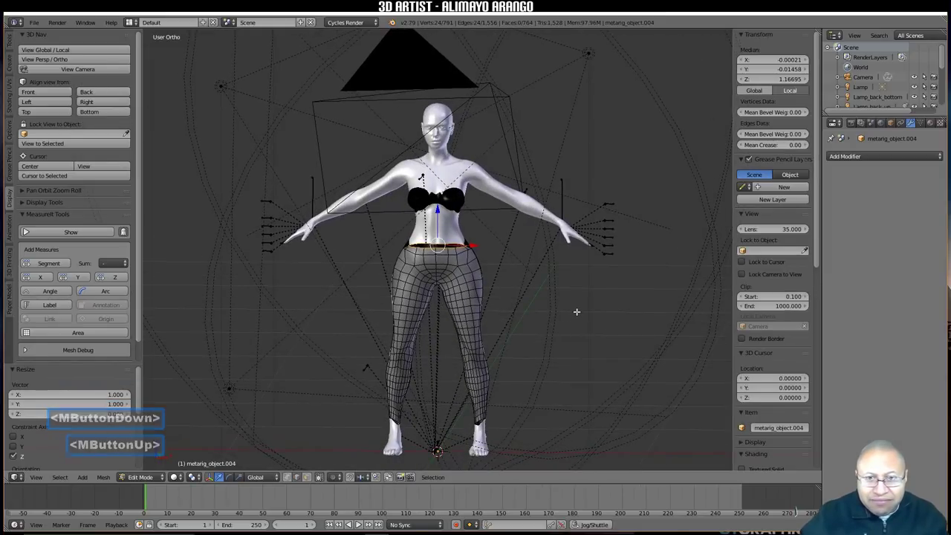
{"action": "scroll", "coordinate": [575, 313], "scroll_direction": "up", "scroll_amount": 3}
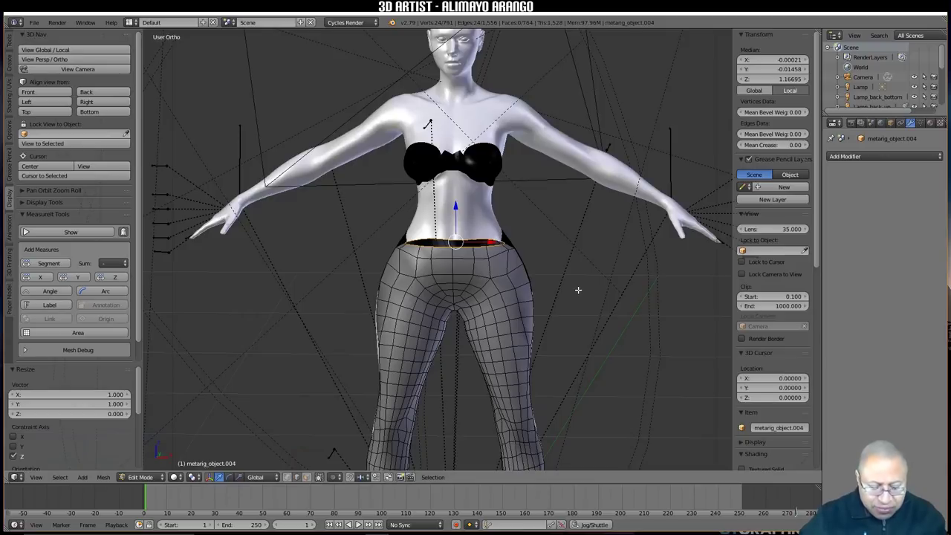
{"action": "key", "text": "e"}
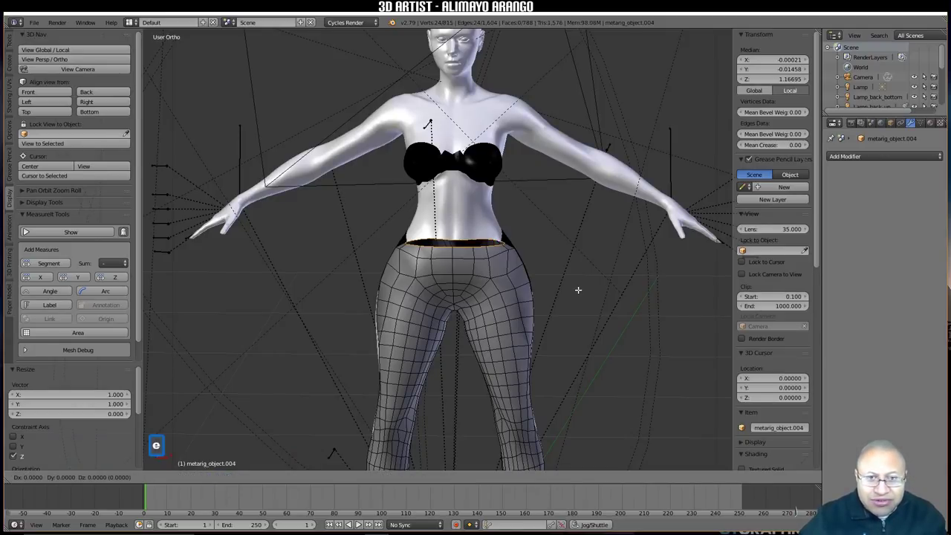
{"action": "right_click", "coordinate": [578, 290]}
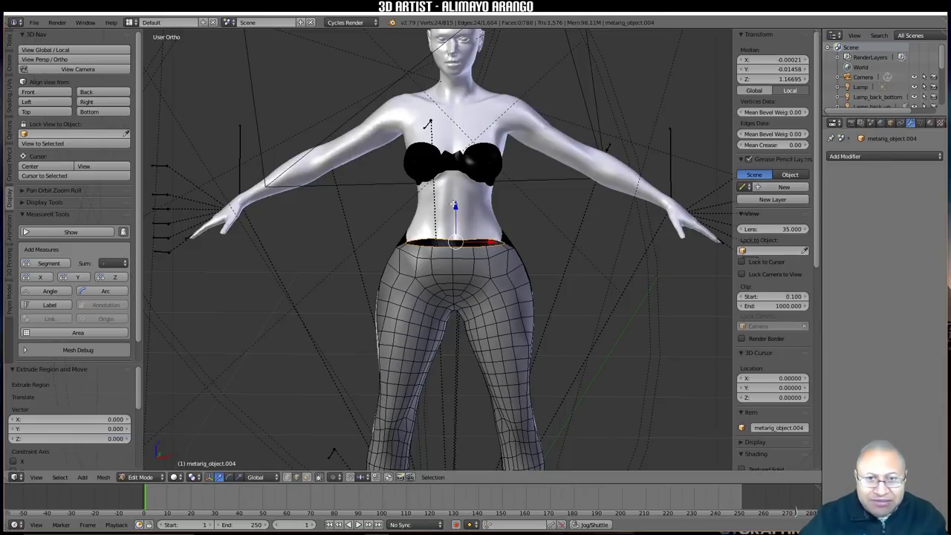
{"action": "left_click_drag", "start_coordinate": [455, 206], "coordinate": [456, 207]}
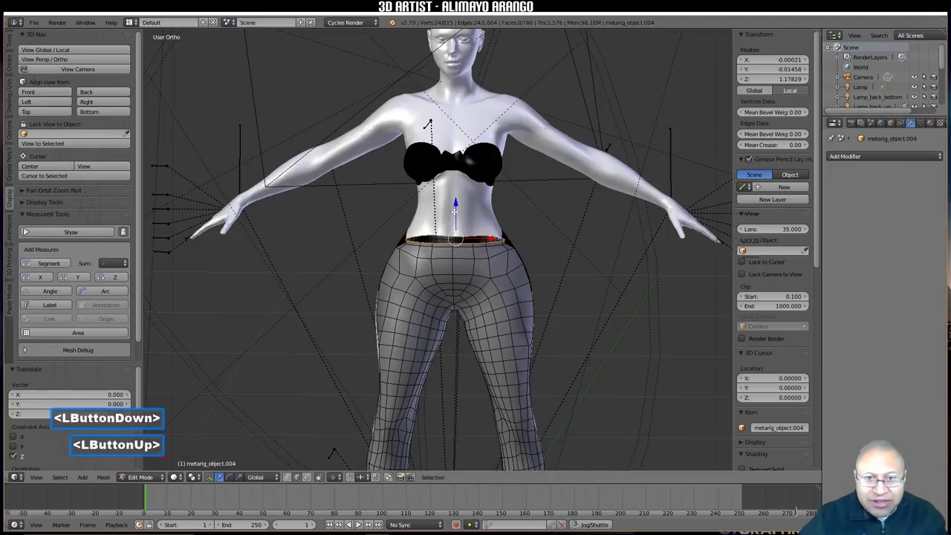
Step: Extrude the top waist edge loop again and raise it about 0.021 along Z to form a waistband
{"action": "key", "text": "e"}
{"action": "right_click", "coordinate": [539, 245]}
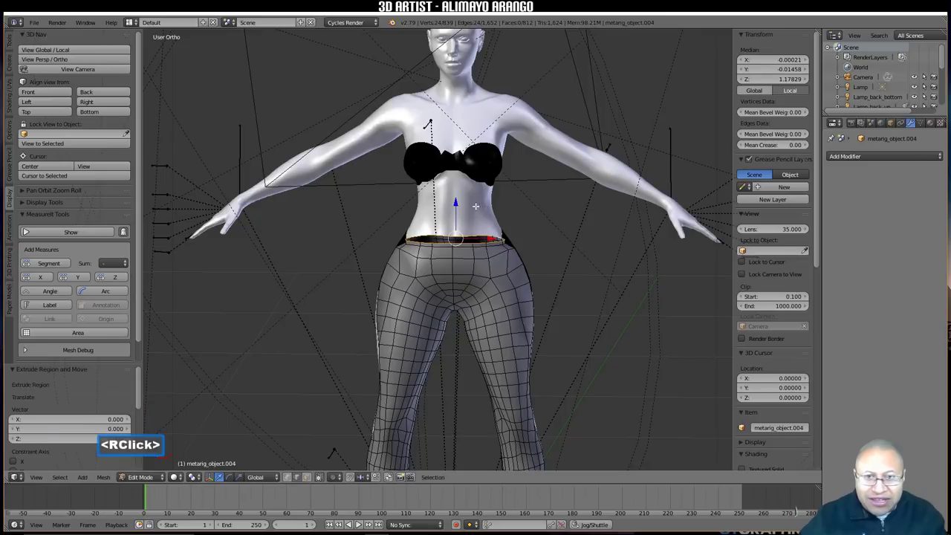
{"action": "left_click_drag", "start_coordinate": [455, 205], "coordinate": [455, 197]}
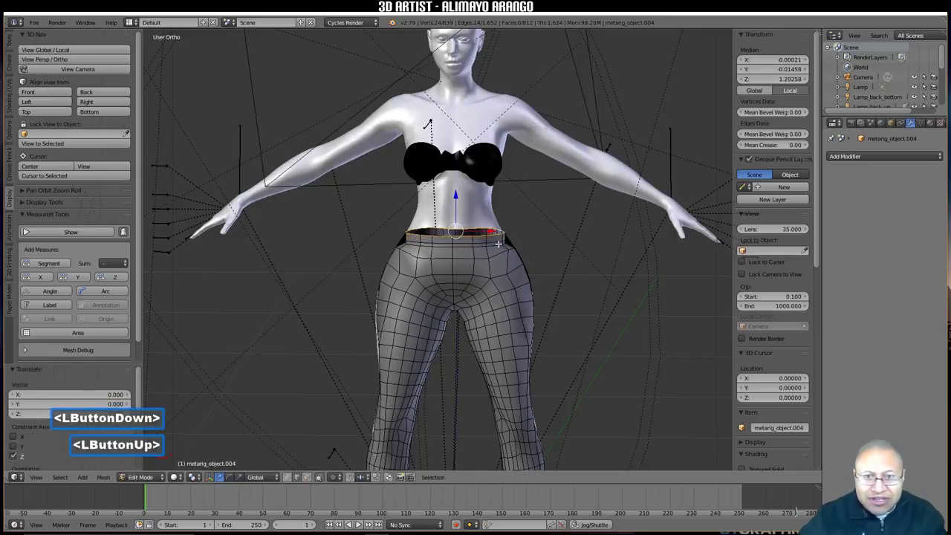
{"action": "mouse_move", "coordinate": [580, 299]}
{"action": "middle_mouse_down"}
{"action": "mouse_move", "coordinate": [565, 282]}
{"action": "mouse_move", "coordinate": [547, 295]}
{"action": "mouse_move", "coordinate": [583, 292]}
{"action": "mouse_move", "coordinate": [558, 304]}
{"action": "mouse_move", "coordinate": [556, 286]}
{"action": "mouse_move", "coordinate": [539, 278]}
{"action": "mouse_move", "coordinate": [563, 294]}
{"action": "middle_mouse_up"}
{"action": "scroll", "coordinate": [568, 305], "scroll_direction": "up", "scroll_amount": 2}
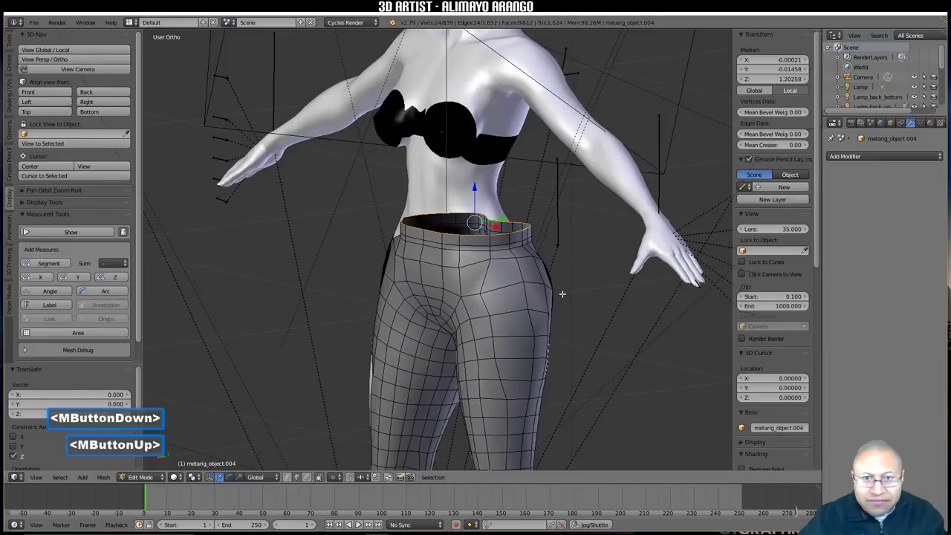
{"action": "left_click", "coordinate": [524, 252]}
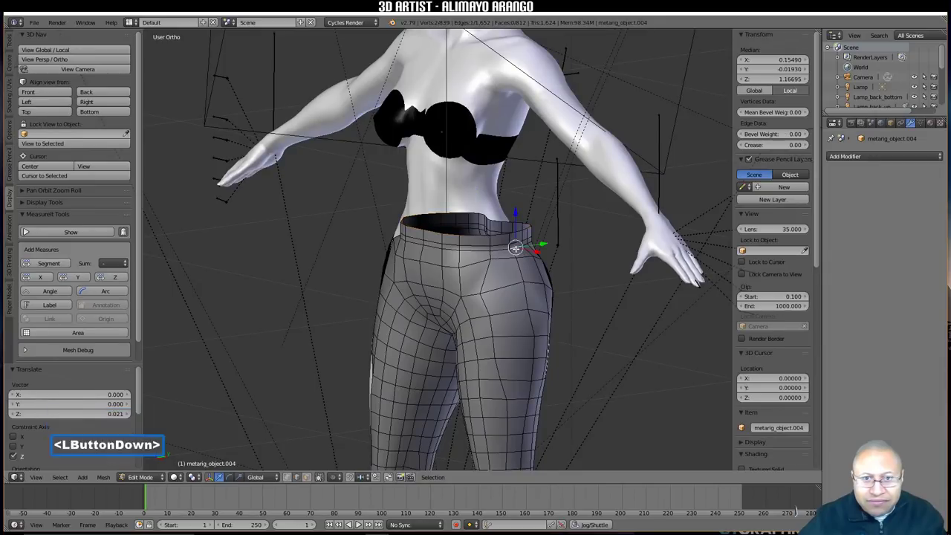
{"action": "middle_click_drag", "start_coordinate": [545, 265], "coordinate": [560, 257]}
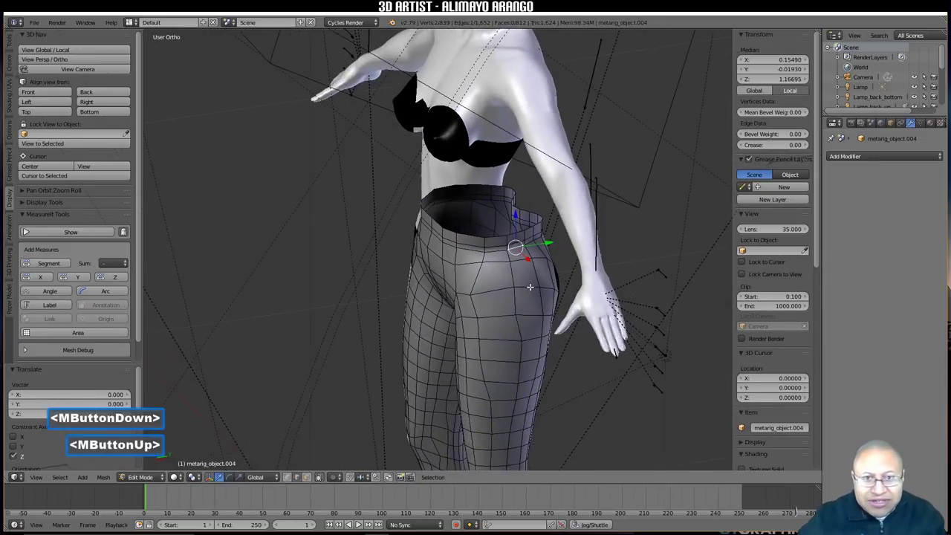
{"action": "scroll", "coordinate": [561, 255], "scroll_direction": "up", "scroll_amount": 1}
{"action": "left_click", "coordinate": [558, 239], "text": "shift"}
{"action": "left_click", "coordinate": [551, 241], "text": "shift"}
{"action": "left_click", "coordinate": [553, 243], "text": "shift"}
{"action": "middle_click_drag", "start_coordinate": [553, 243], "coordinate": [584, 271]}
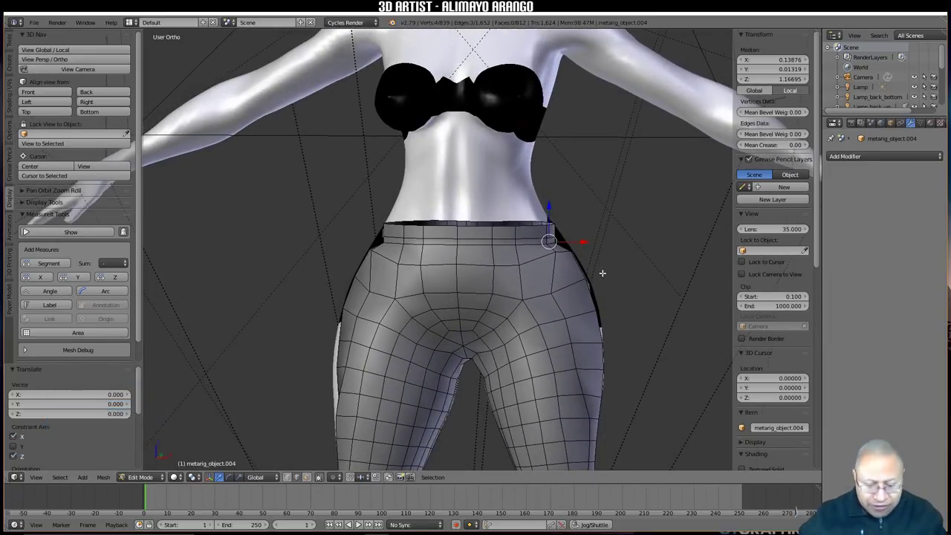
{"action": "key", "text": "a"}
Step: Turn off X-Ray display for the legs mesh and return to Object Mode
{"action": "scroll", "coordinate": [602, 274], "scroll_direction": "down", "scroll_amount": 1}
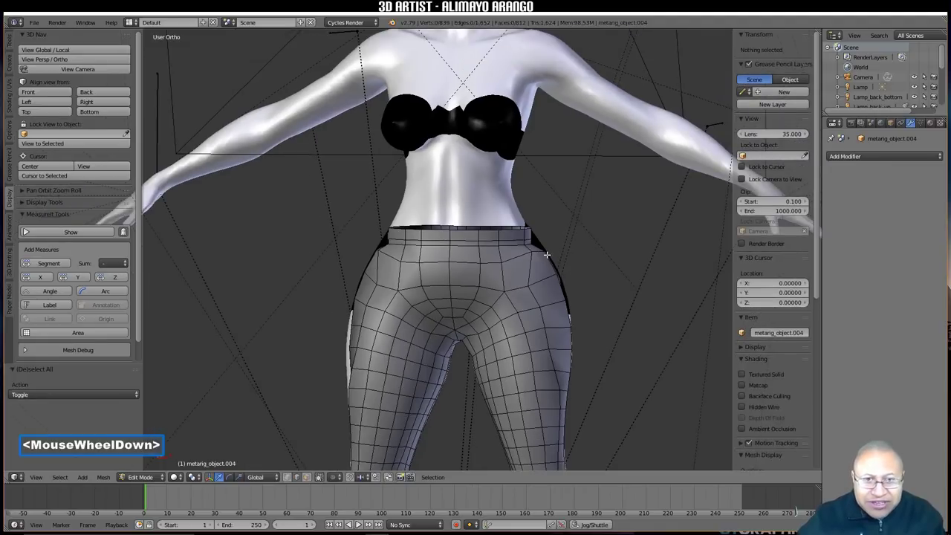
{"action": "scroll", "coordinate": [566, 301], "scroll_direction": "down", "scroll_amount": 1}
{"action": "mouse_move", "coordinate": [568, 304]}
{"action": "middle_mouse_down"}
{"action": "mouse_move", "coordinate": [610, 311]}
{"action": "mouse_move", "coordinate": [569, 323]}
{"action": "middle_mouse_up"}
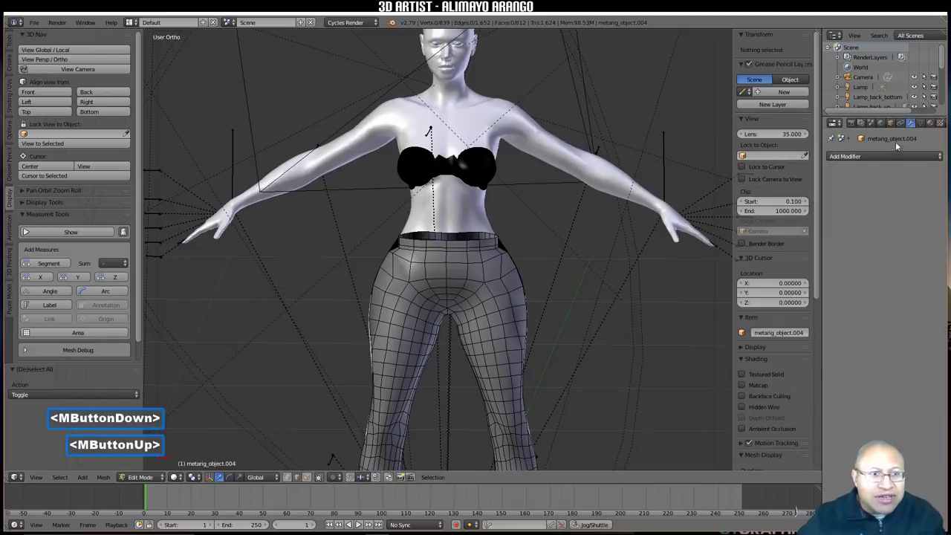
{"action": "left_click", "coordinate": [891, 124]}
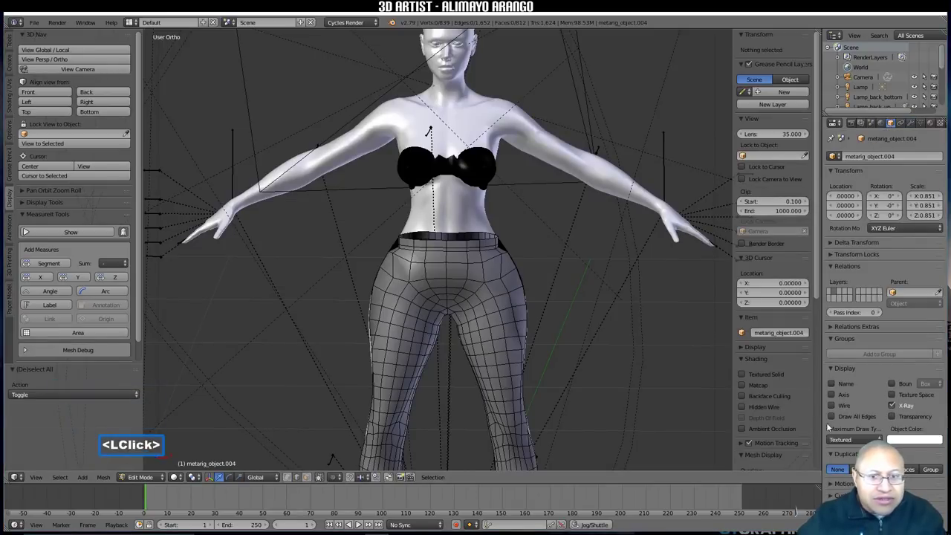
{"action": "left_click", "coordinate": [893, 404]}
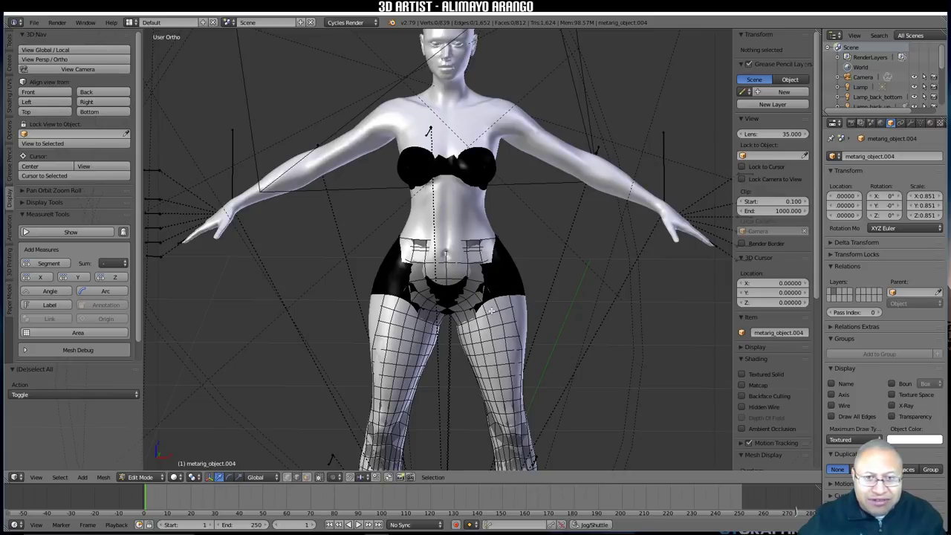
{"action": "mouse_move", "coordinate": [558, 333]}
{"action": "middle_mouse_down"}
{"action": "mouse_move", "coordinate": [393, 338]}
{"action": "mouse_move", "coordinate": [564, 329]}
{"action": "middle_mouse_up"}
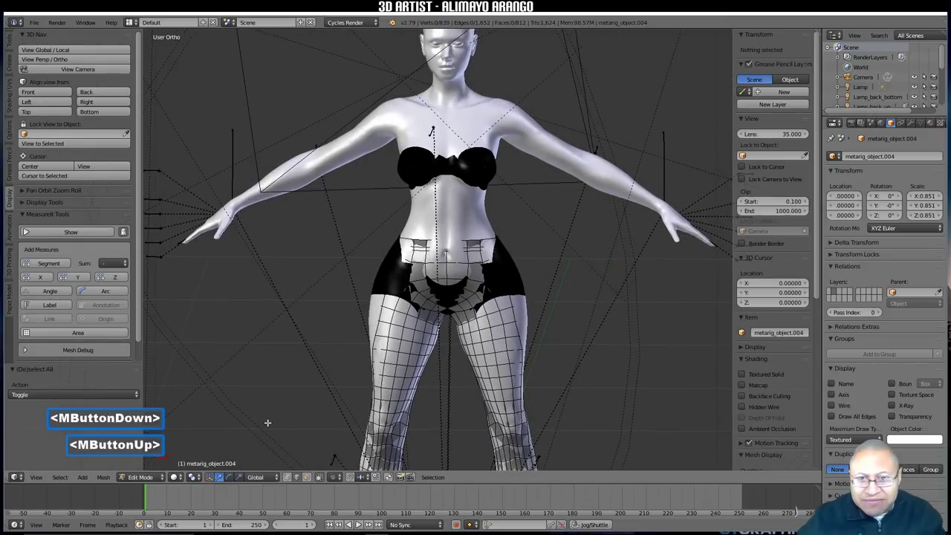
{"action": "left_click", "coordinate": [161, 480]}
{"action": "left_click", "coordinate": [161, 464]}
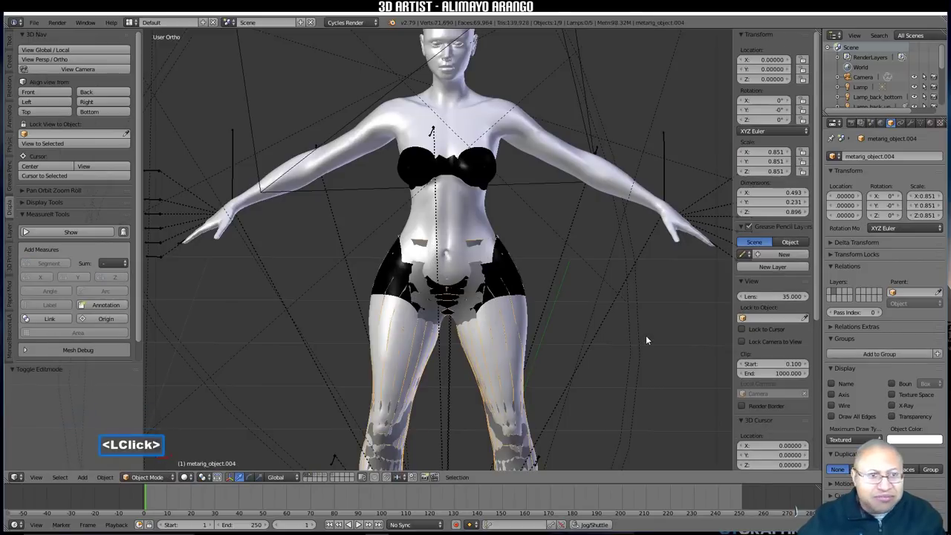
Step: Add a Shrinkwrap modifier to the pants mesh and target the character body f_ca01
{"action": "left_click", "coordinate": [908, 123]}
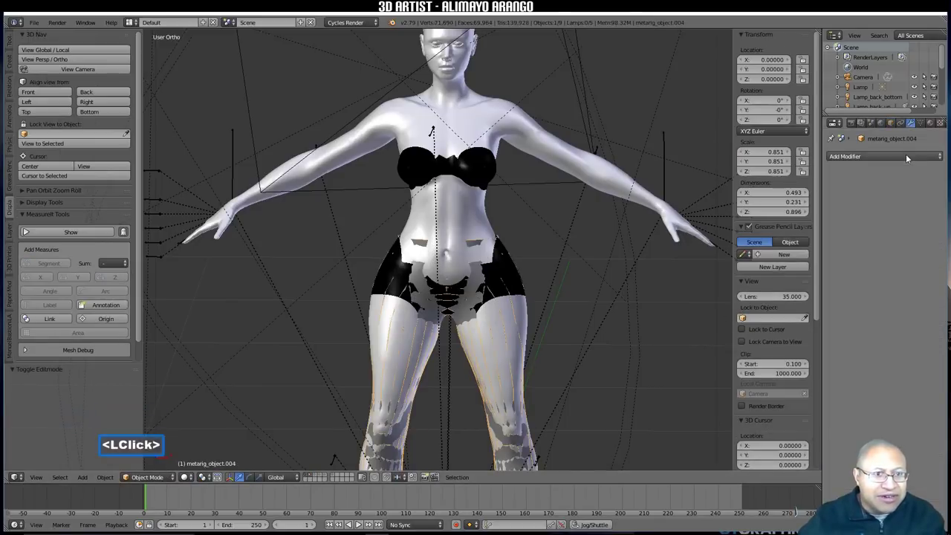
{"action": "left_click", "coordinate": [906, 156]}
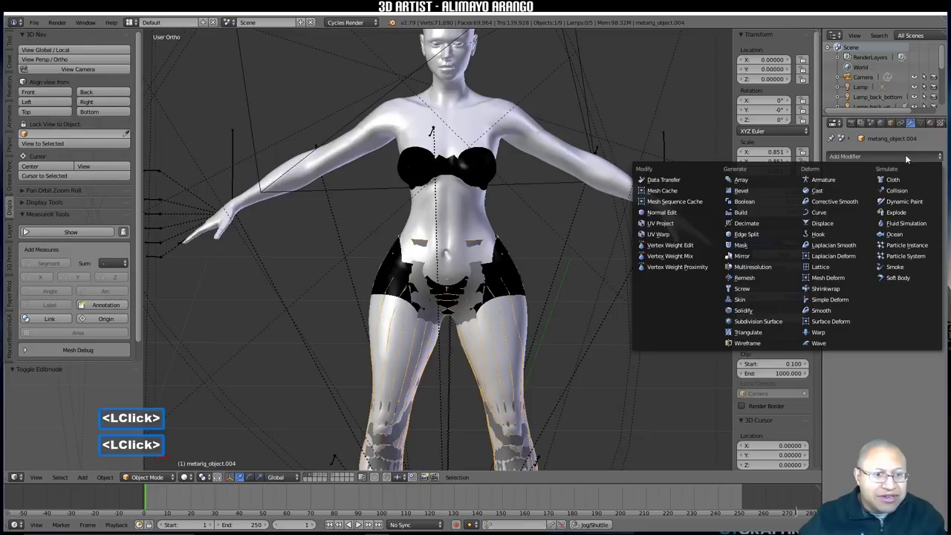
{"action": "left_click", "coordinate": [842, 288]}
{"action": "left_click", "coordinate": [877, 233]}
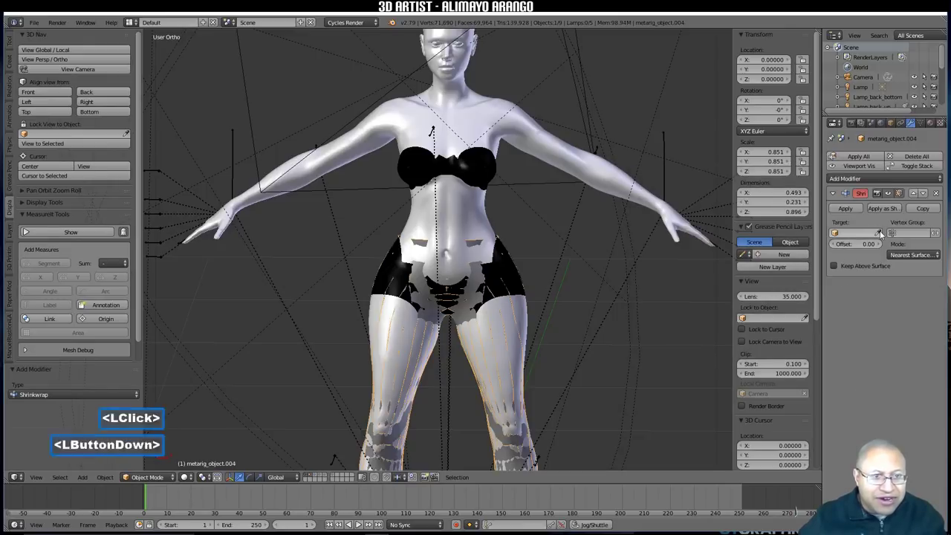
{"action": "left_click", "coordinate": [586, 166]}
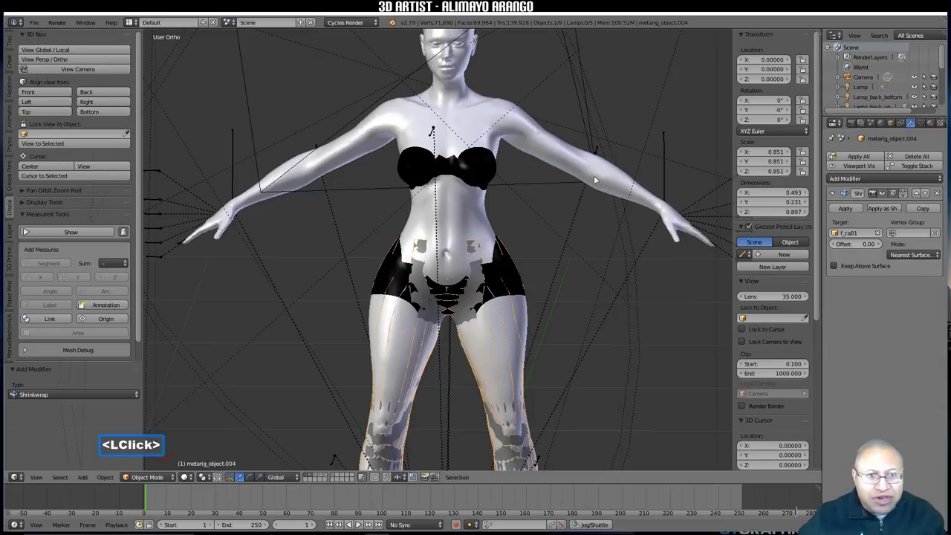
Step: Enable Keep Above Surface on the Shrinkwrap modifier, set its offset to 0.01, and apply the modifier
{"action": "left_click", "coordinate": [835, 265]}
{"action": "left_click", "coordinate": [879, 245]}
{"action": "middle_click_drag", "start_coordinate": [654, 349], "coordinate": [666, 334]}
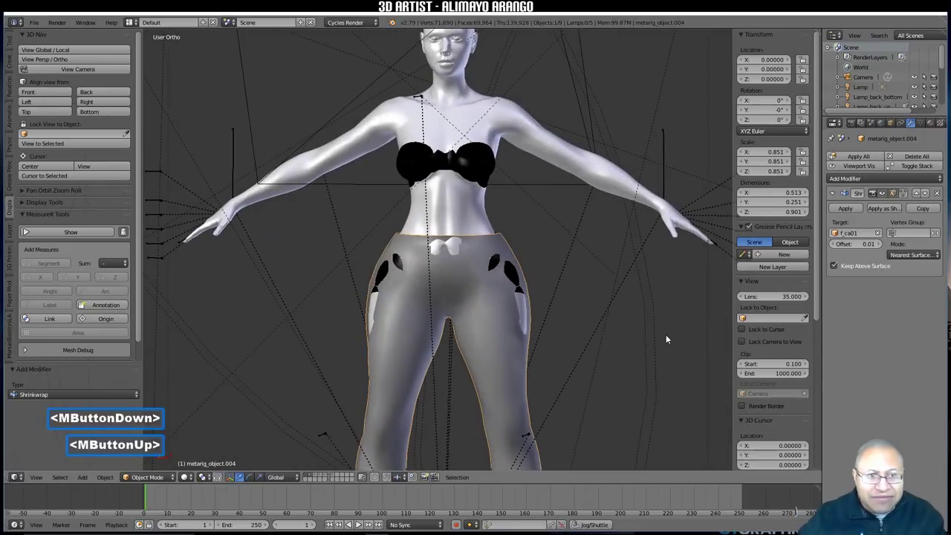
{"action": "left_click", "coordinate": [858, 210]}
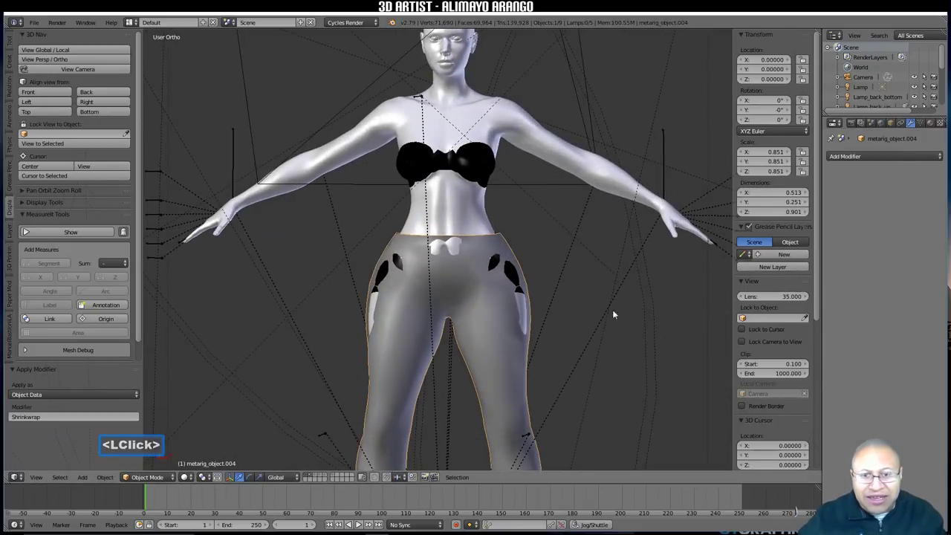
Step: In Edit Mode, select the lower waistband's upper edge loop and lower it about 0.006 along Z
{"action": "left_click", "coordinate": [146, 477]}
{"action": "left_click", "coordinate": [143, 464]}
{"action": "middle_click_drag", "start_coordinate": [424, 340], "coordinate": [523, 339]}
{"action": "scroll", "coordinate": [524, 339], "scroll_direction": "up", "scroll_amount": 2}
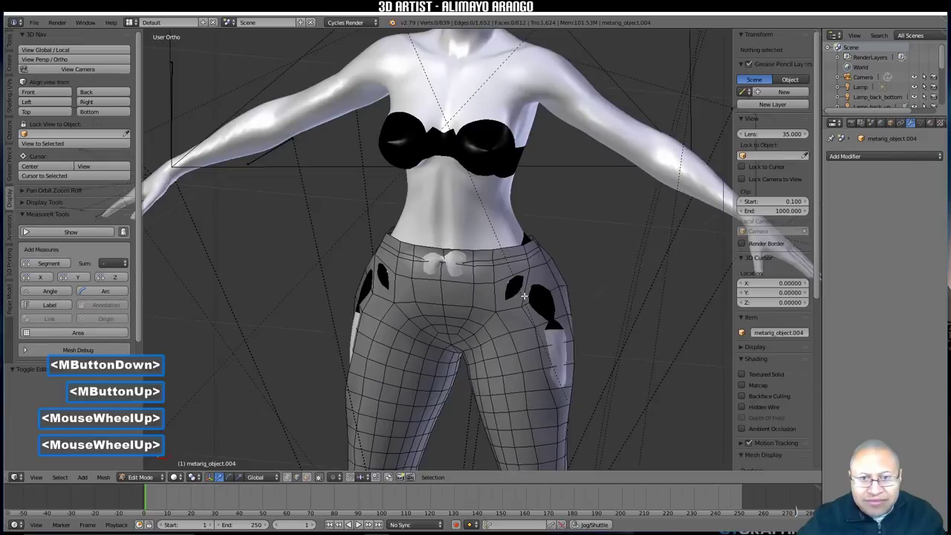
{"action": "scroll", "coordinate": [524, 296], "scroll_direction": "up", "scroll_amount": 2}
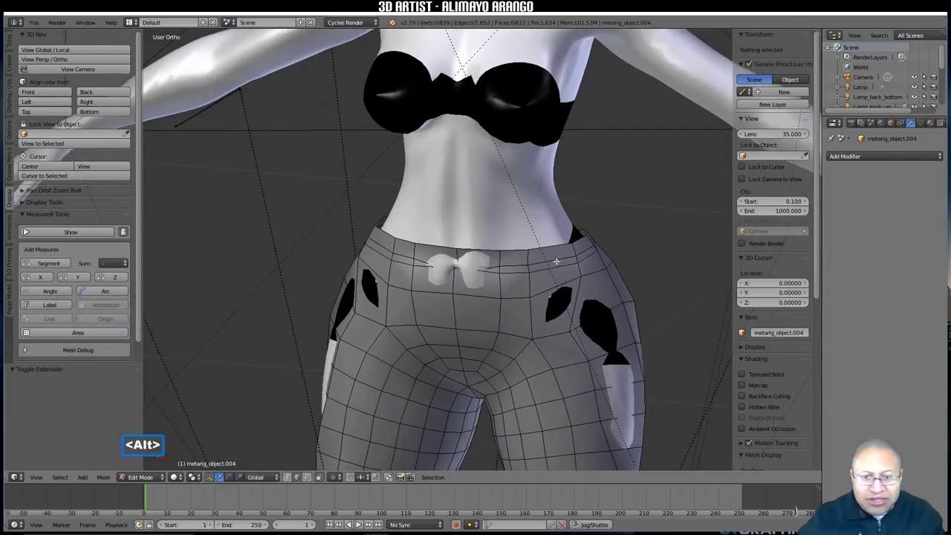
{"action": "left_click", "coordinate": [569, 256], "text": "alt"}
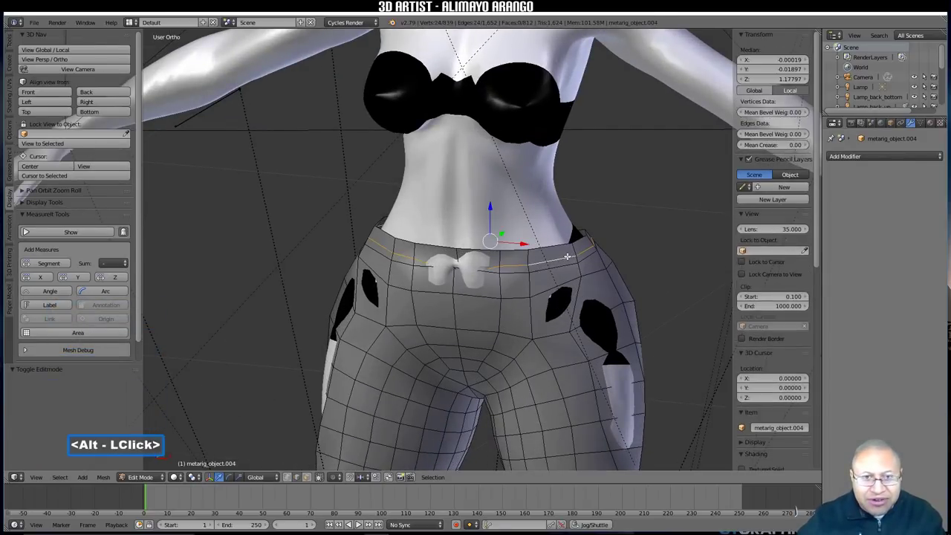
{"action": "left_click_drag", "start_coordinate": [492, 211], "coordinate": [496, 215]}
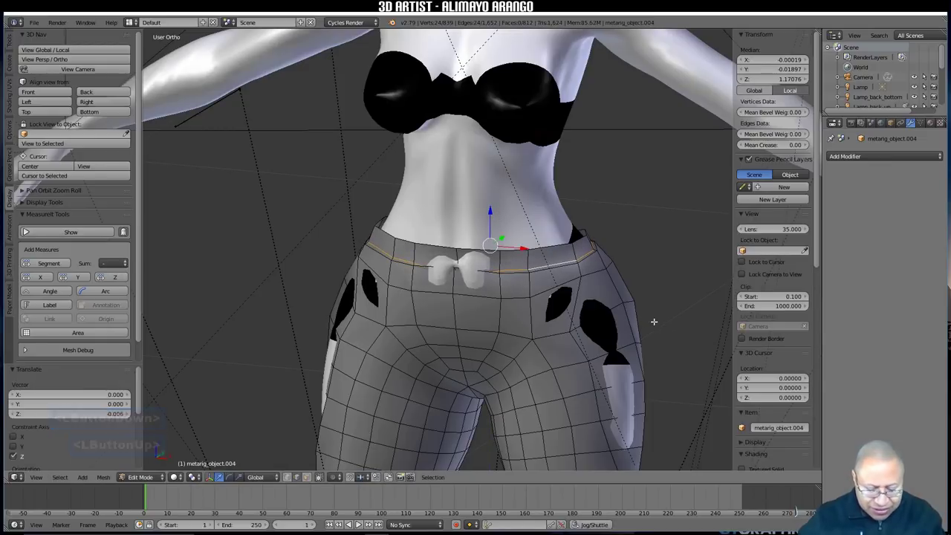
Step: Flatten the selected waistband loop by scaling it to 0 along Z, and raise it to a median Z of about 1.180
{"action": "key", "text": "s"}
{"action": "key", "text": "z"}
{"action": "key", "text": "0"}
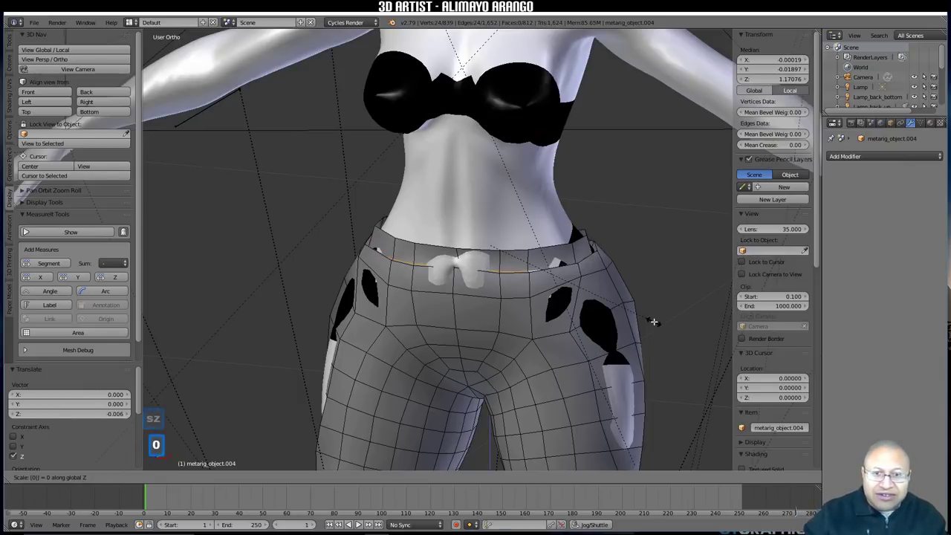
{"action": "left_click", "coordinate": [647, 316]}
{"action": "left_click_drag", "start_coordinate": [489, 214], "coordinate": [488, 209]}
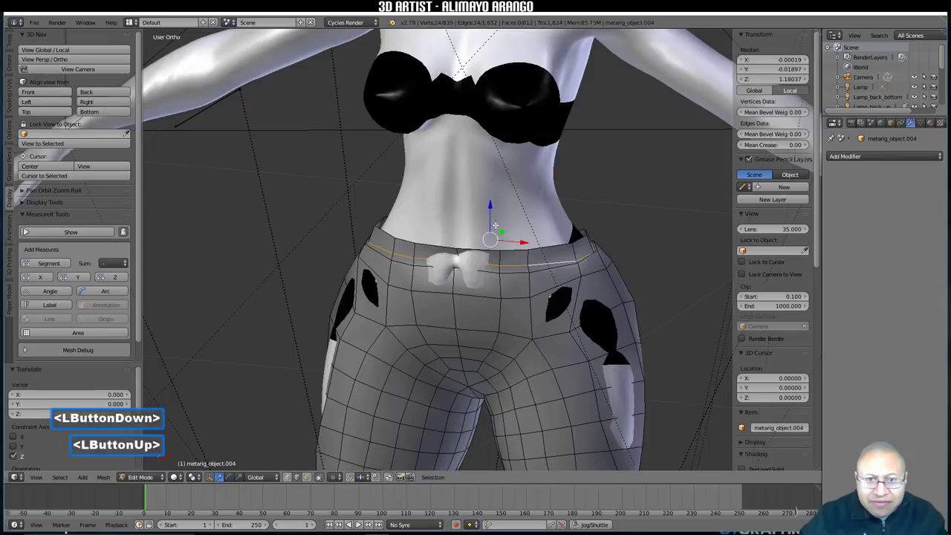
Step: Flatten the edge loop at the base of the waistband by scaling it to 0 along Z, and clear the selection
{"action": "key", "text": "alt"}
{"action": "left_click", "coordinate": [535, 271], "text": "alt"}
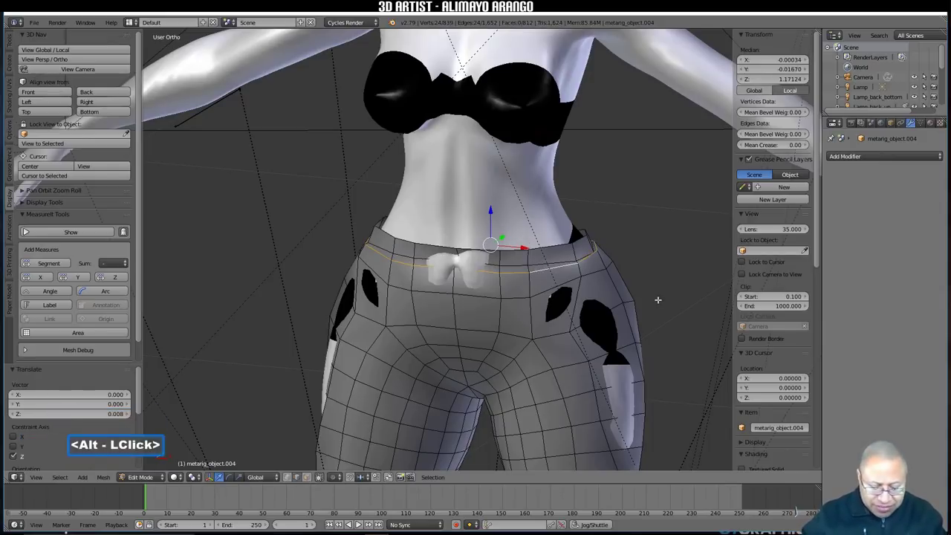
{"action": "key", "text": "s"}
{"action": "key", "text": "z"}
{"action": "key", "text": "0"}
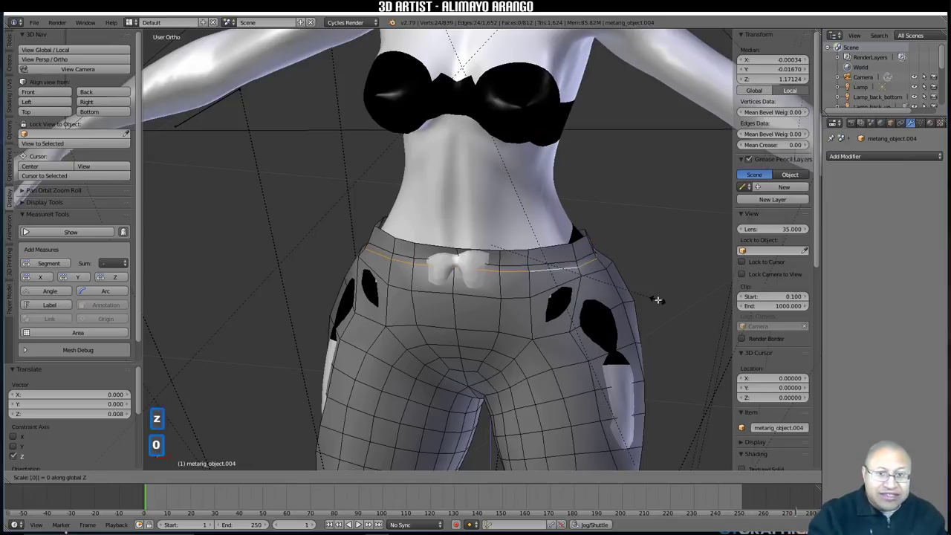
{"action": "left_click", "coordinate": [657, 299]}
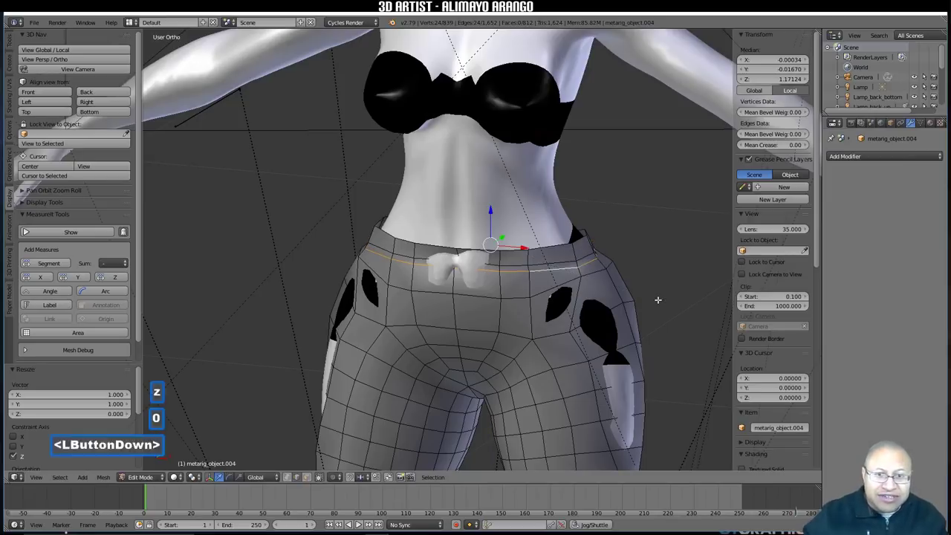
{"action": "key", "text": "a"}
Step: Flatten the top waist edge loop to 0 along Z and raise it to a median Z of about 1.205
{"action": "left_click", "coordinate": [560, 245], "text": "alt"}
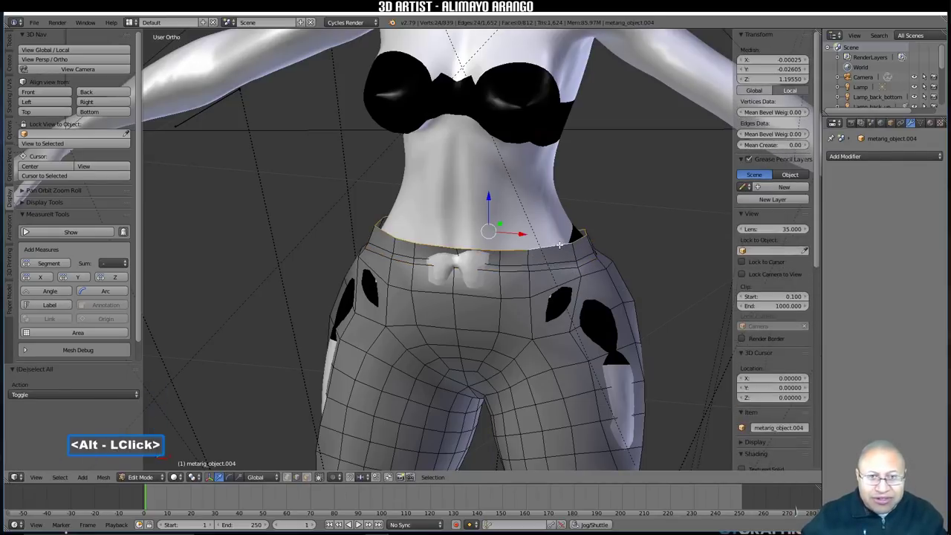
{"action": "key", "text": "s"}
{"action": "key", "text": "z"}
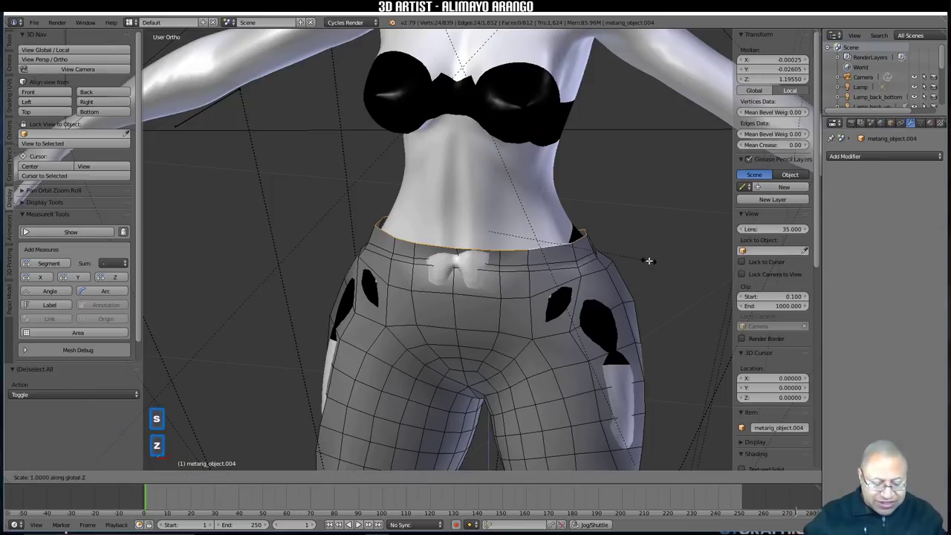
{"action": "key", "text": "0"}
{"action": "left_click", "coordinate": [649, 261]}
{"action": "middle_click_drag", "start_coordinate": [627, 238], "coordinate": [643, 252]}
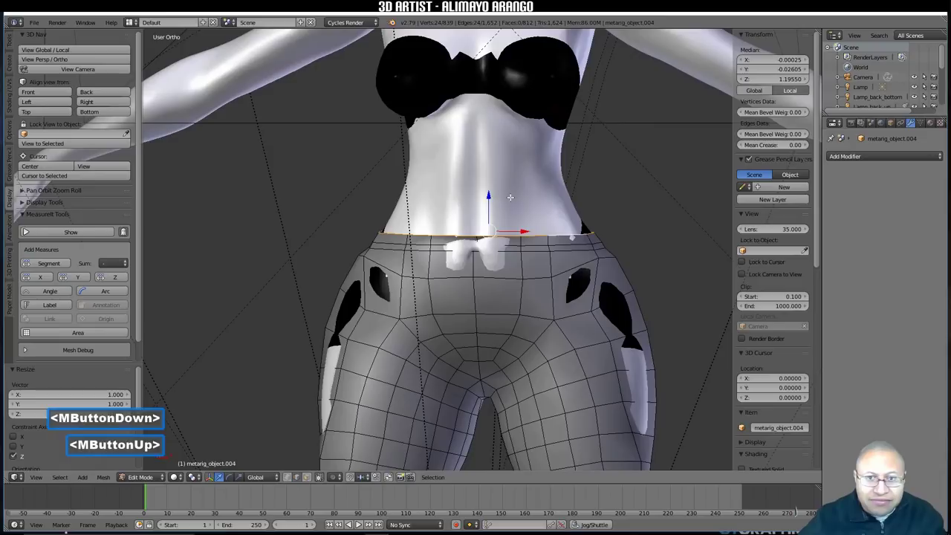
{"action": "left_click_drag", "start_coordinate": [489, 195], "coordinate": [489, 189]}
{"action": "middle_click_drag", "start_coordinate": [554, 257], "coordinate": [558, 271]}
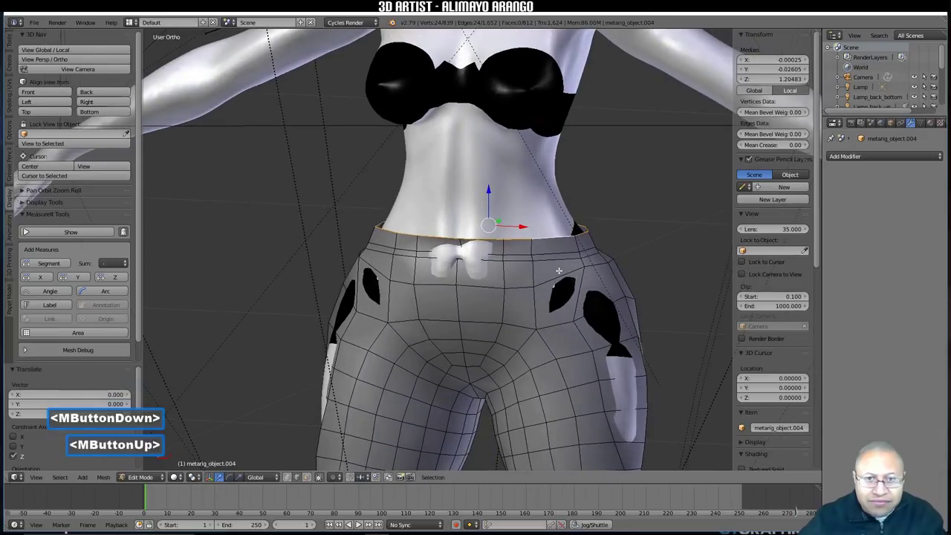
{"action": "key", "text": "a"}
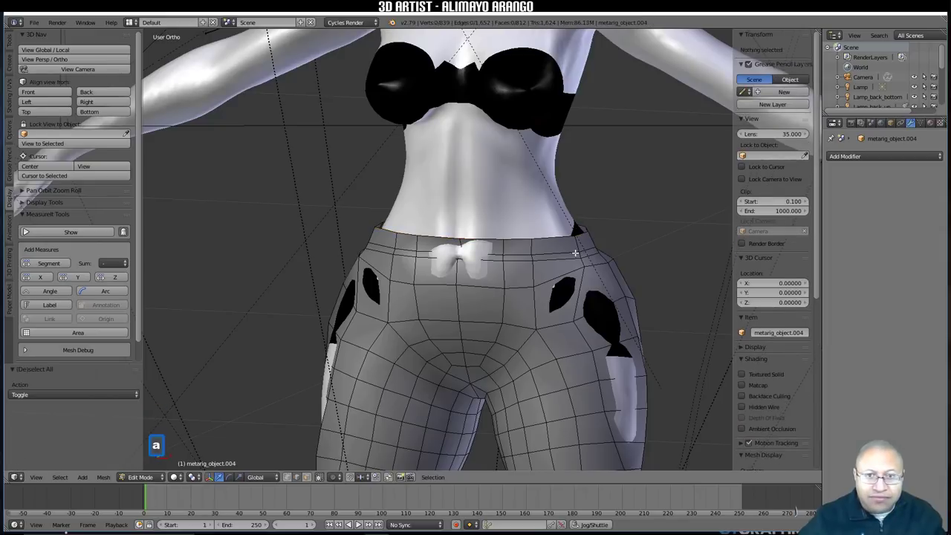
Step: Run AutoMirror on the pants mesh to mirror it across X, and clear the selection
{"action": "scroll", "coordinate": [655, 295], "scroll_direction": "down", "scroll_amount": 3}
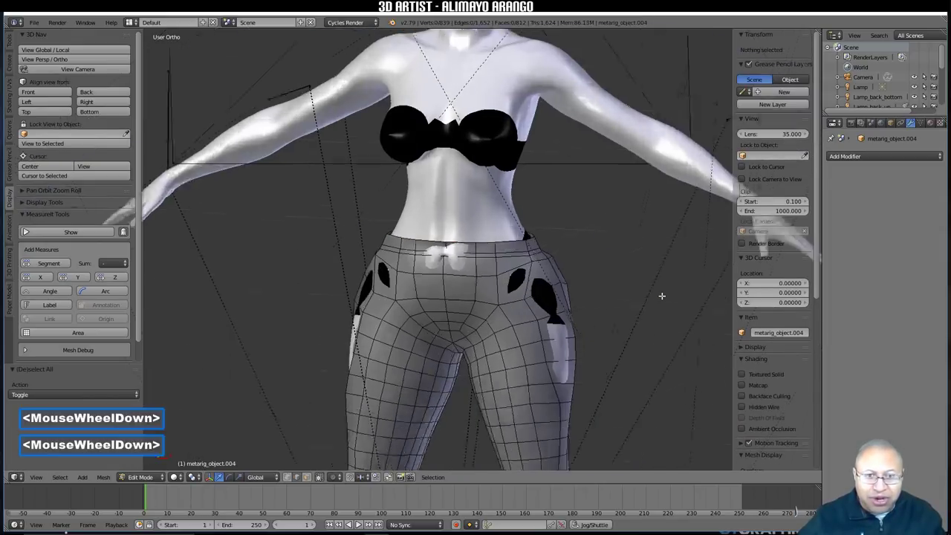
{"action": "middle_click_drag", "start_coordinate": [590, 368], "coordinate": [569, 256], "text": "shift"}
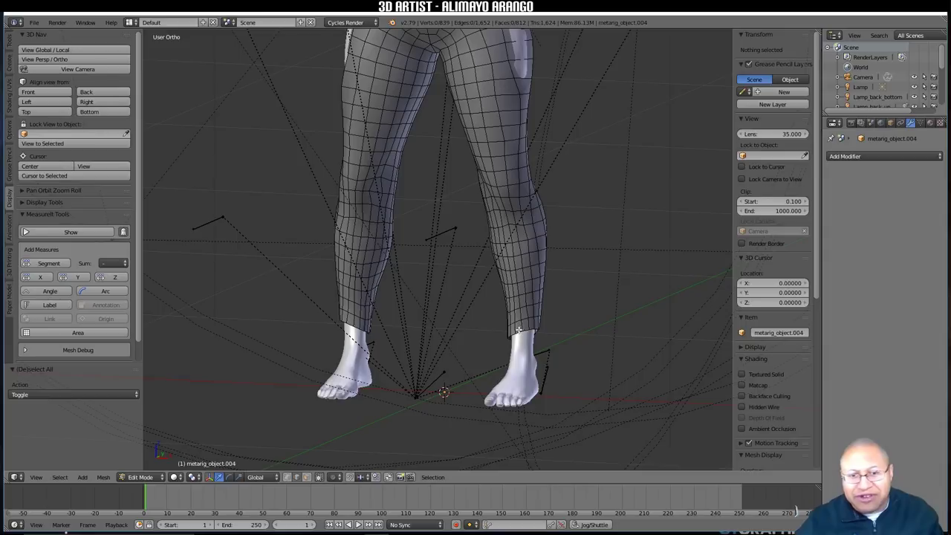
{"action": "left_click", "coordinate": [10, 43]}
{"action": "scroll", "coordinate": [71, 334], "scroll_direction": "down", "scroll_amount": 4}
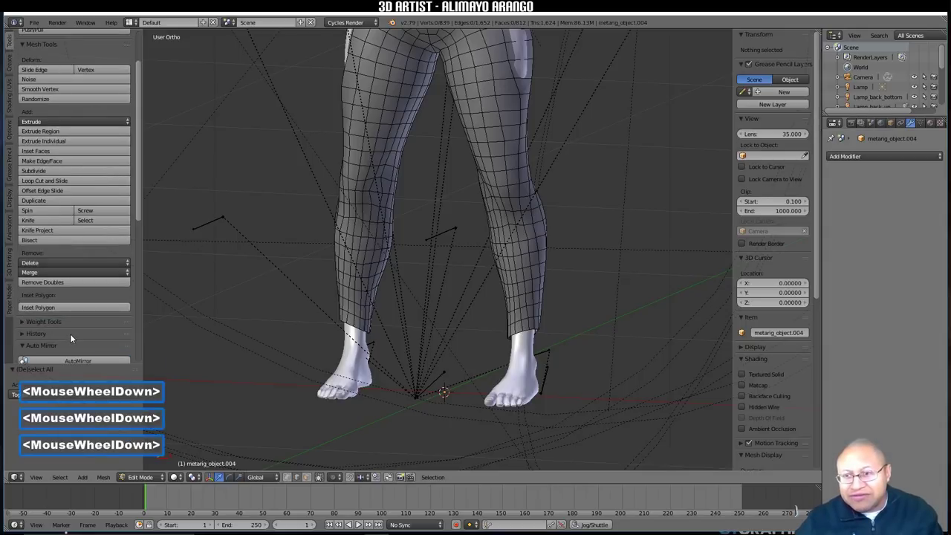
{"action": "scroll", "coordinate": [91, 345], "scroll_direction": "down", "scroll_amount": 1}
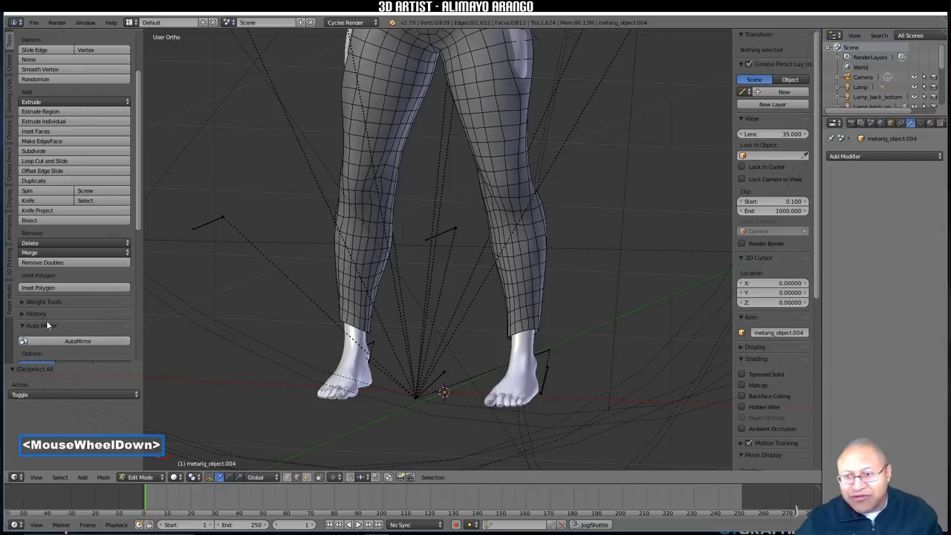
{"action": "left_click", "coordinate": [107, 340]}
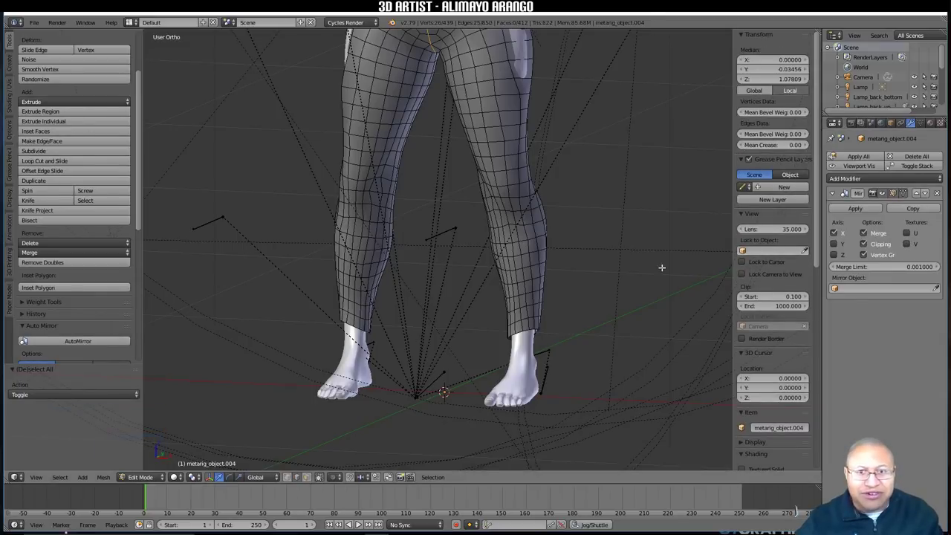
{"action": "key", "text": "a"}
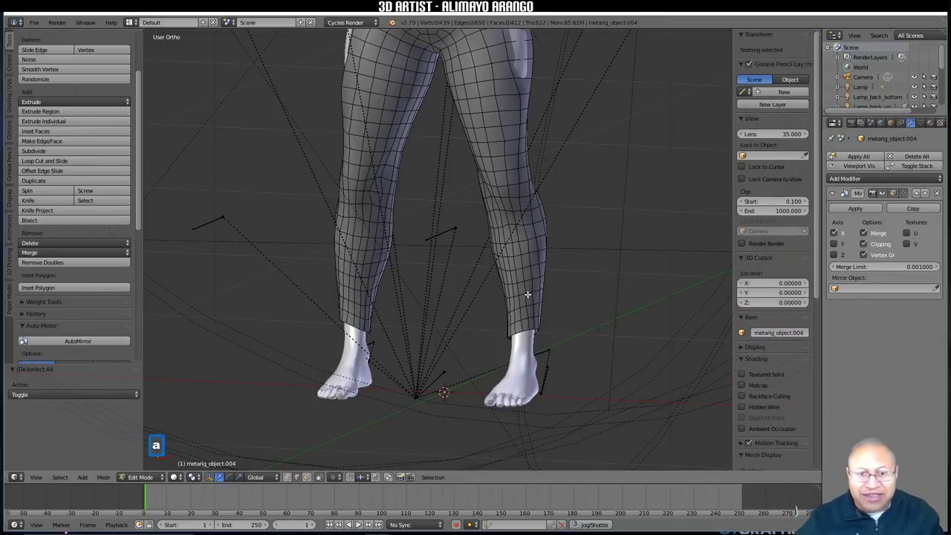
Step: Flatten the ankle edge loop of the pants by scaling it to 0 along Z
{"action": "key", "text": "alt"}
{"action": "left_click", "coordinate": [524, 327], "text": "alt"}
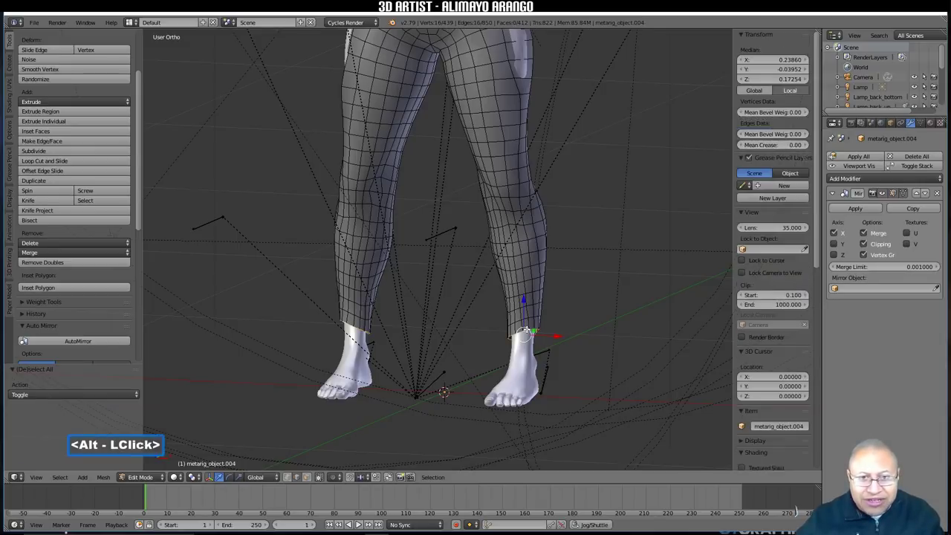
{"action": "key", "text": "s"}
{"action": "key", "text": "z"}
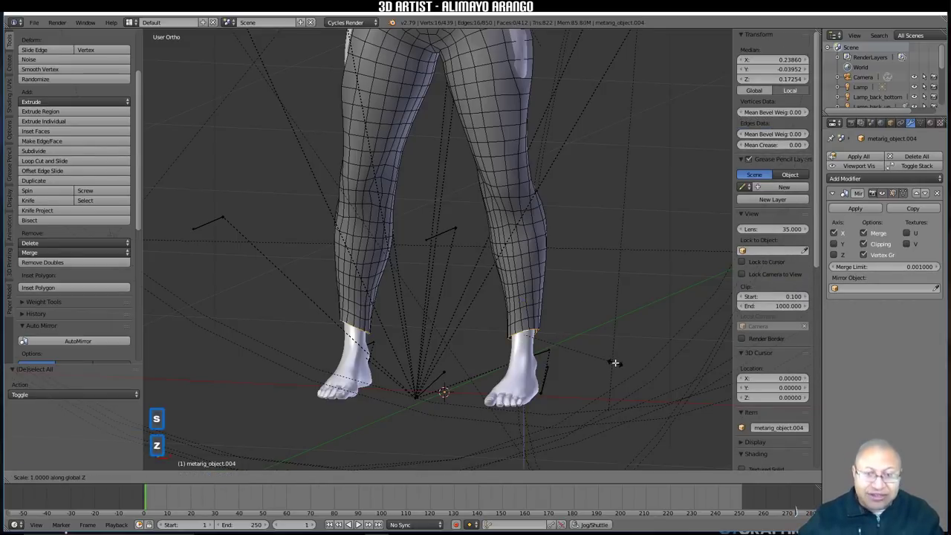
{"action": "key", "text": "0"}
{"action": "left_click", "coordinate": [614, 363]}
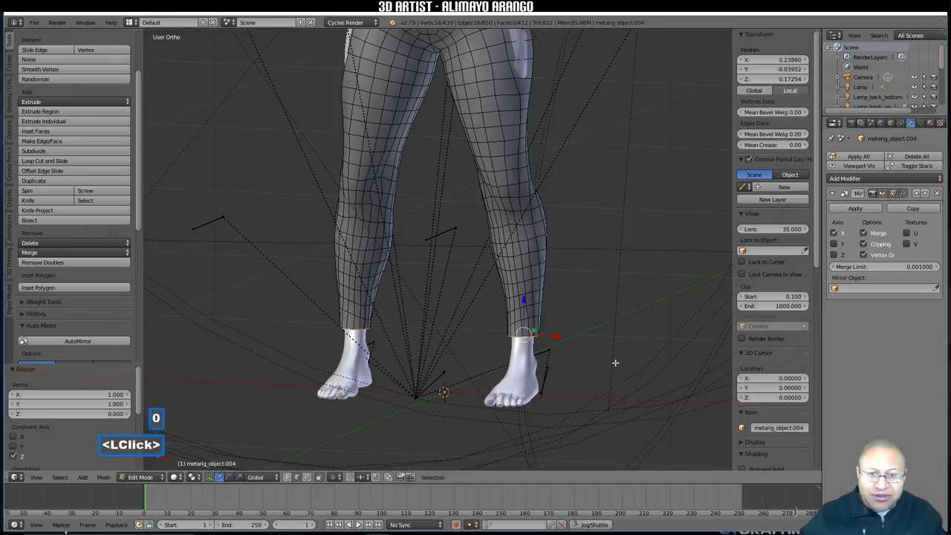
Step: Extrude the ankle edge loop in place and lower it slightly along Z, to a median Z of about 0.169
{"action": "scroll", "coordinate": [611, 364], "scroll_direction": "up", "scroll_amount": 1}
{"action": "scroll", "coordinate": [611, 363], "scroll_direction": "up", "scroll_amount": 1}
{"action": "key", "text": "e"}
{"action": "right_click", "coordinate": [648, 337]}
{"action": "left_click_drag", "start_coordinate": [573, 338], "coordinate": [575, 339]}
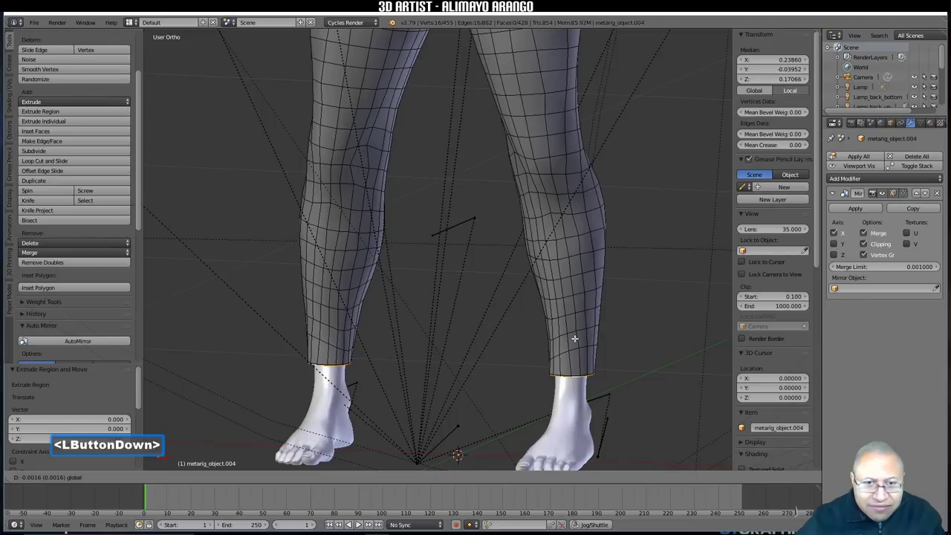
{"action": "left_click", "coordinate": [574, 339]}
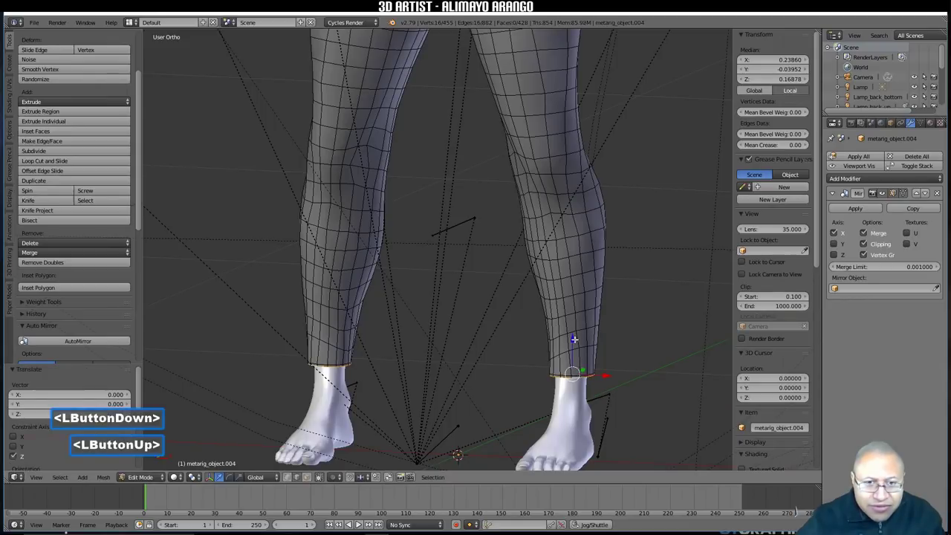
Step: Extrude the pants' bottom edge loop at the ankles in place, without any offset
{"action": "key", "text": "e"}
{"action": "right_click", "coordinate": [627, 328]}
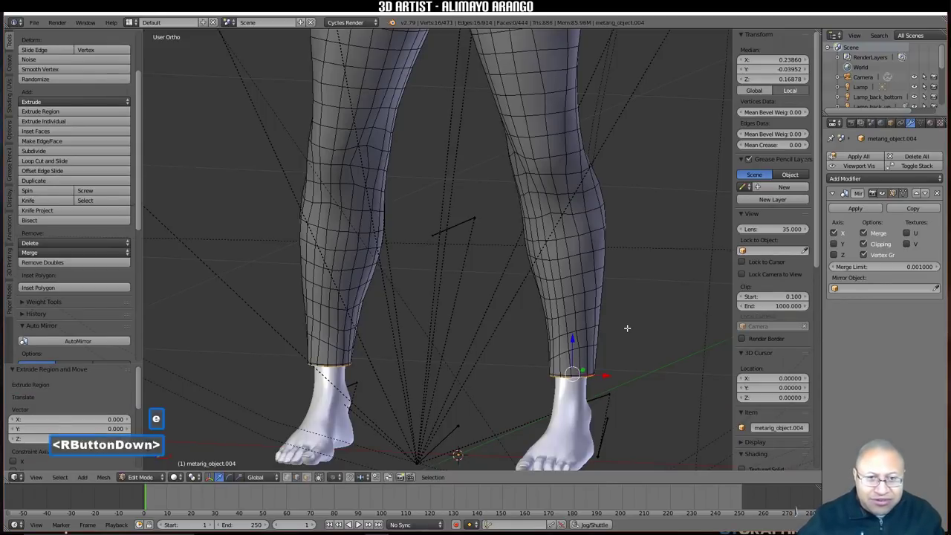
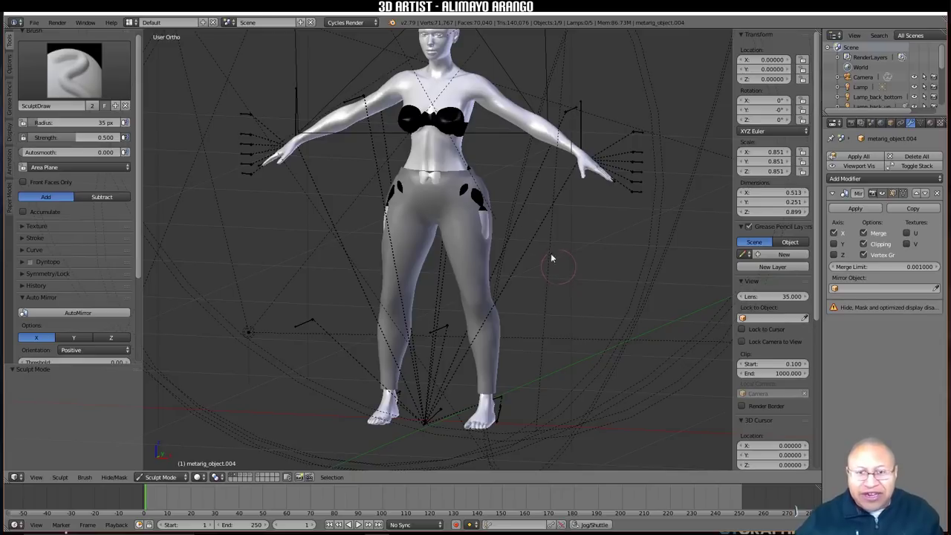
Step: Choose the Inflate/Deflate sculpt brush and set its radius to 107 px
{"action": "left_click", "coordinate": [74, 71]}
{"action": "left_click", "coordinate": [303, 128]}
{"action": "scroll", "coordinate": [547, 258], "scroll_direction": "up", "scroll_amount": 3}
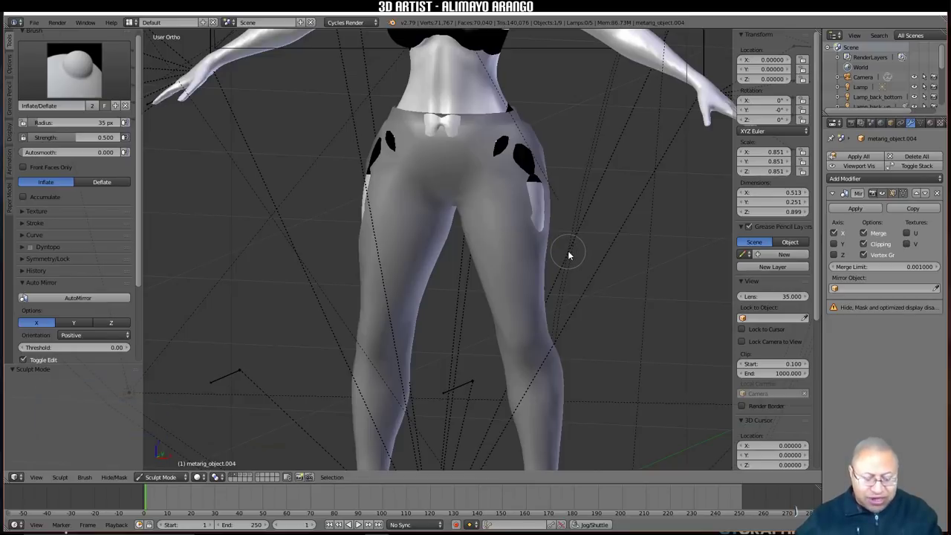
{"action": "key", "text": "f"}
{"action": "left_click", "coordinate": [594, 283]}
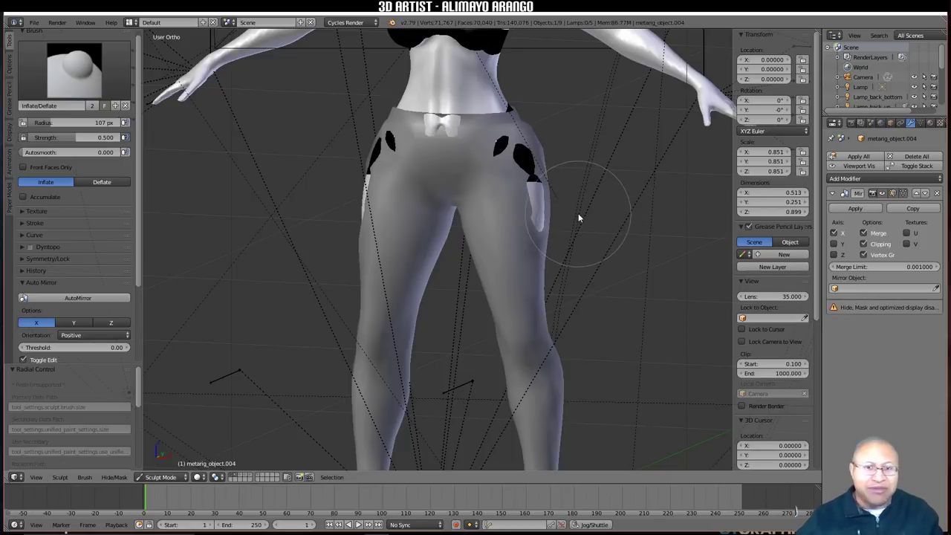
Step: Inflate the pants at the hip, outer thigh and front of the waist where the body pokes through
{"action": "double_click", "coordinate": [533, 201]}
{"action": "left_click", "coordinate": [535, 205]}
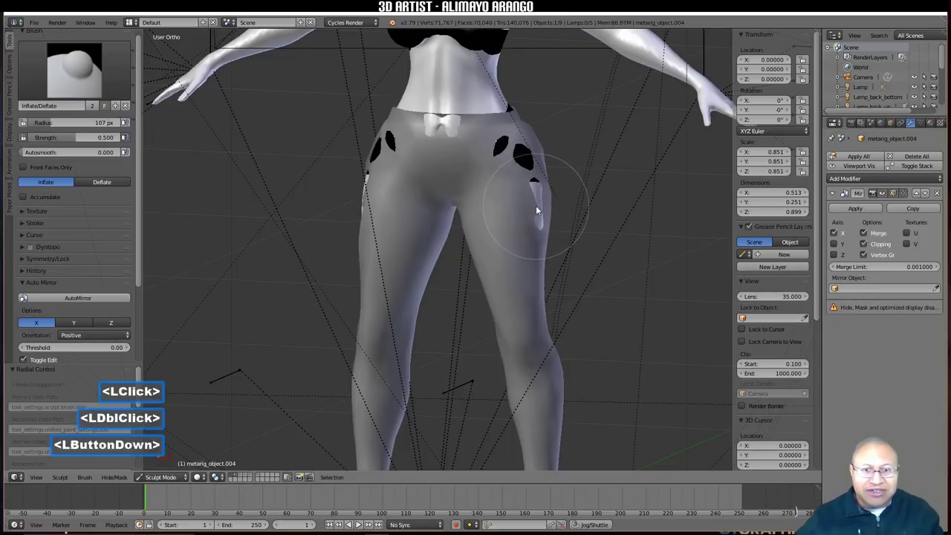
{"action": "double_click", "coordinate": [535, 190]}
{"action": "double_click", "coordinate": [526, 162]}
{"action": "double_click", "coordinate": [524, 156]}
{"action": "left_click", "coordinate": [511, 153]}
{"action": "left_click", "coordinate": [501, 149]}
{"action": "double_click", "coordinate": [539, 228]}
{"action": "left_click", "coordinate": [538, 220]}
{"action": "double_click", "coordinate": [533, 215]}
{"action": "left_click", "coordinate": [448, 130]}
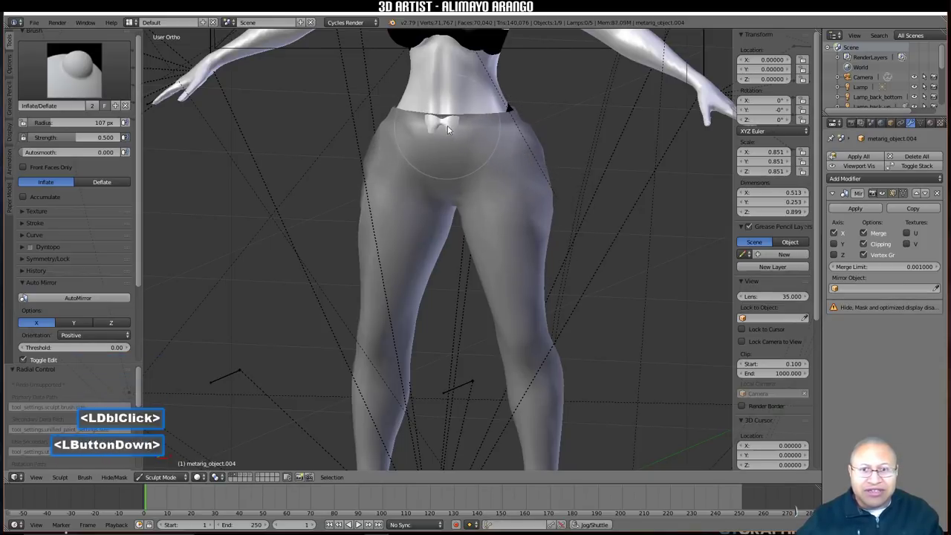
{"action": "left_click", "coordinate": [443, 124]}
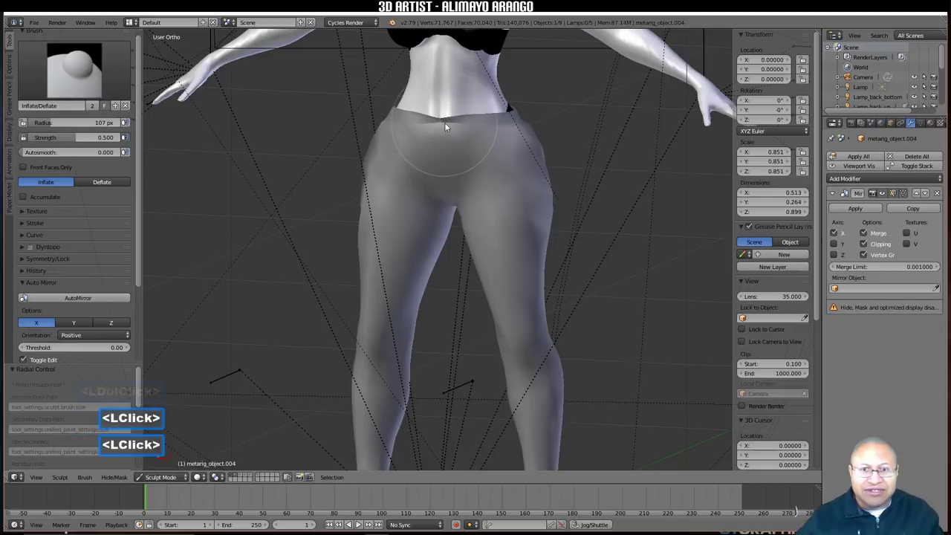
Step: Inflate the rear and side of the pants over the spots where the body shows through, and leave sculpting
{"action": "mouse_move", "coordinate": [565, 202]}
{"action": "middle_mouse_down"}
{"action": "mouse_move", "coordinate": [607, 228]}
{"action": "mouse_move", "coordinate": [462, 229]}
{"action": "middle_mouse_up"}
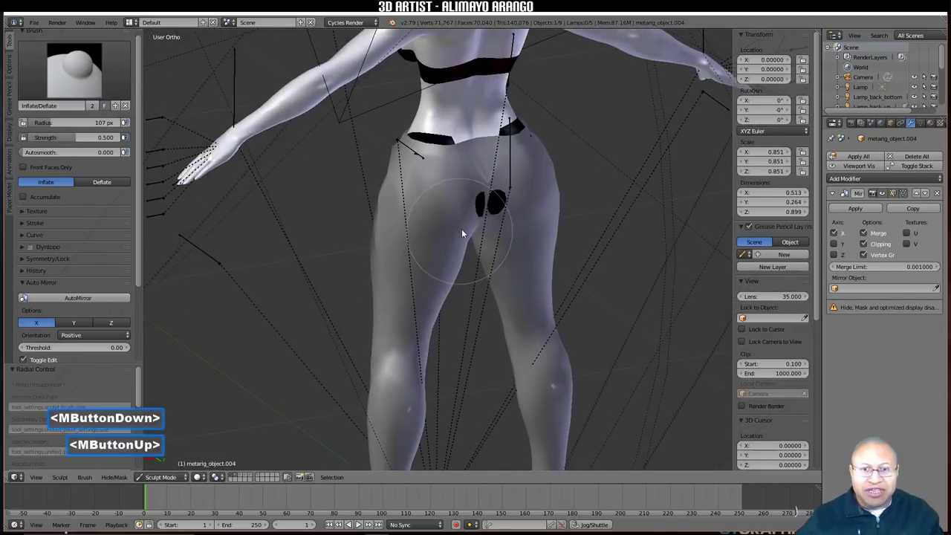
{"action": "double_click", "coordinate": [482, 204]}
{"action": "left_click", "coordinate": [483, 203]}
{"action": "double_click", "coordinate": [483, 201]}
{"action": "left_click", "coordinate": [484, 201]}
{"action": "mouse_move", "coordinate": [424, 203]}
{"action": "middle_mouse_down"}
{"action": "mouse_move", "coordinate": [433, 213]}
{"action": "mouse_move", "coordinate": [476, 210]}
{"action": "mouse_move", "coordinate": [424, 212]}
{"action": "mouse_move", "coordinate": [478, 214]}
{"action": "middle_mouse_up"}
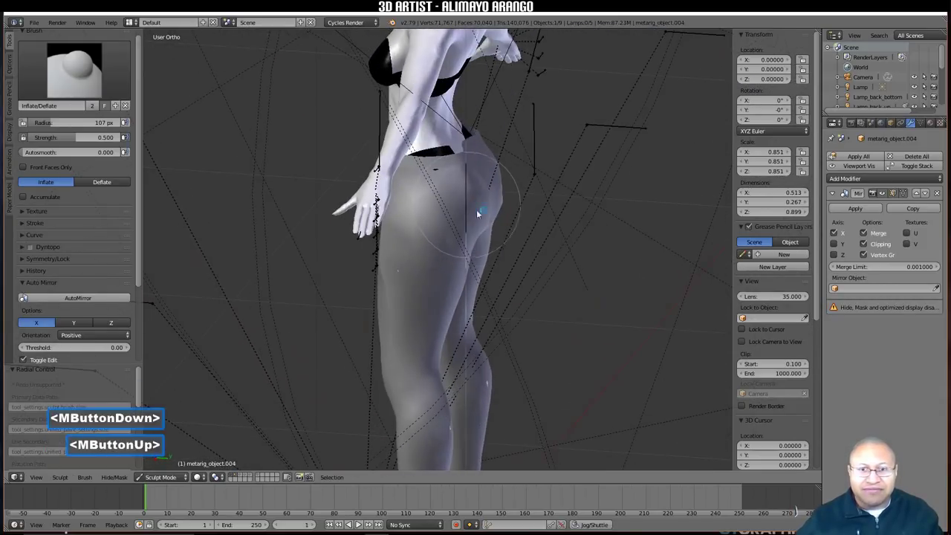
{"action": "left_click", "coordinate": [438, 174]}
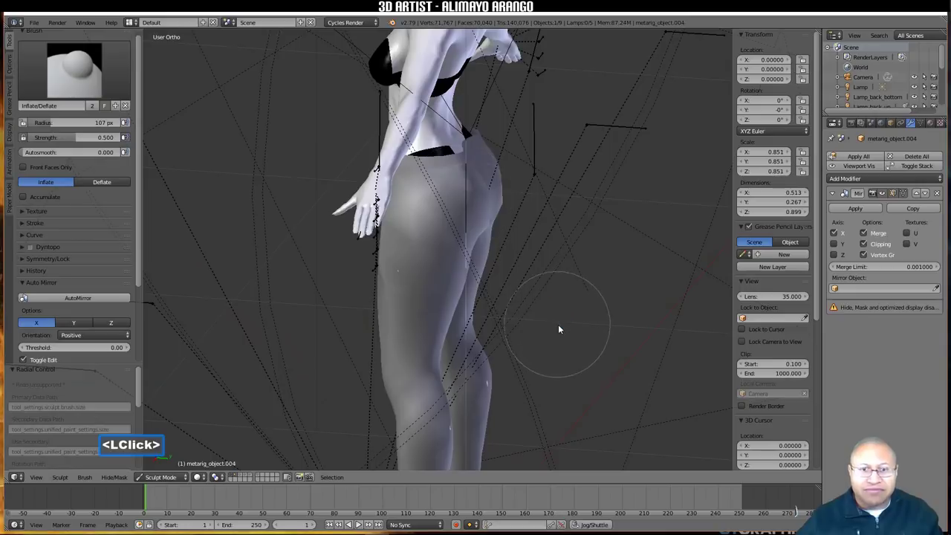
{"action": "middle_click_drag", "start_coordinate": [411, 312], "coordinate": [538, 339]}
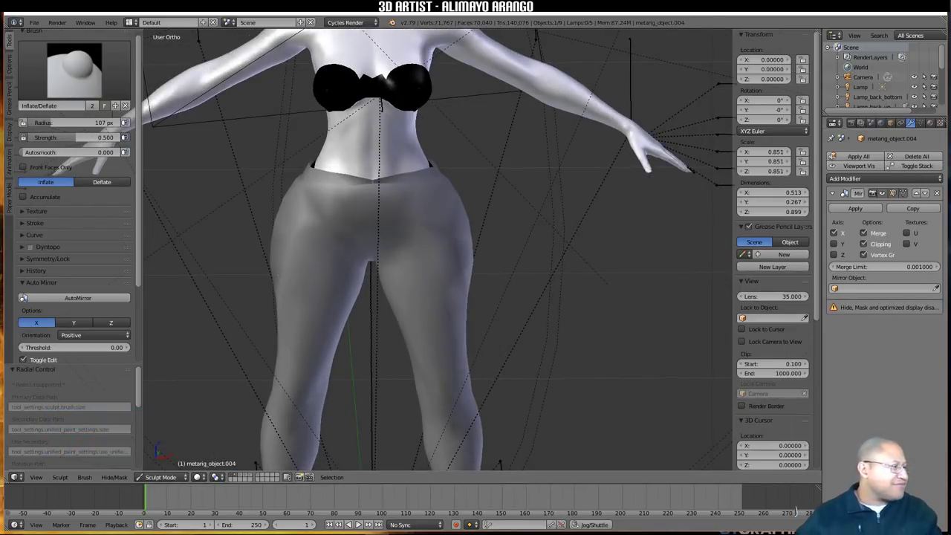
{"action": "left_click", "coordinate": [656, 319]}
{"action": "left_click", "coordinate": [657, 320]}
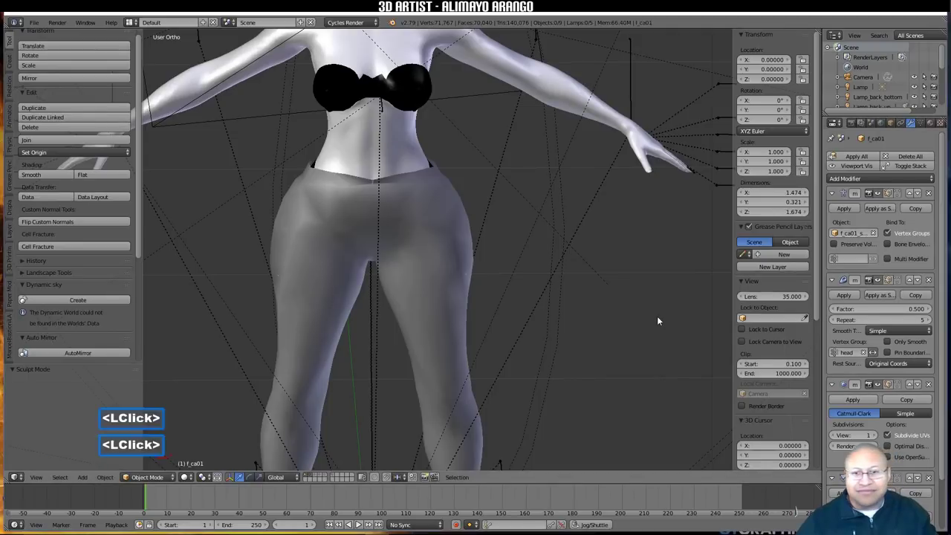
Step: Return to sculpting the pants with the Snake Hook brush at a radius of 140 px
{"action": "middle_click_drag", "start_coordinate": [599, 276], "coordinate": [383, 359]}
{"action": "left_click", "coordinate": [350, 344]}
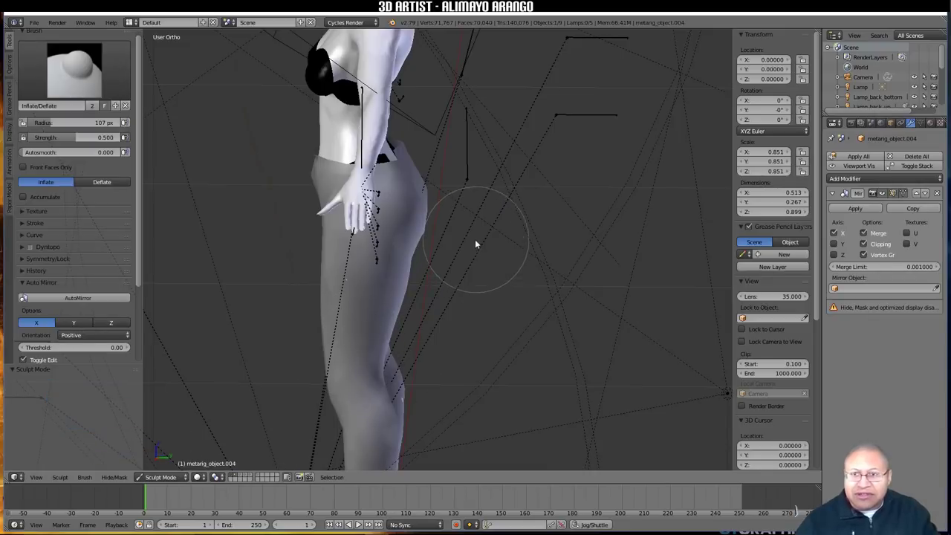
{"action": "mouse_move", "coordinate": [429, 157]}
{"action": "middle_mouse_down"}
{"action": "mouse_move", "coordinate": [409, 230]}
{"action": "mouse_move", "coordinate": [435, 223]}
{"action": "mouse_move", "coordinate": [393, 216]}
{"action": "mouse_move", "coordinate": [385, 195]}
{"action": "mouse_move", "coordinate": [401, 189]}
{"action": "middle_mouse_up"}
{"action": "left_click", "coordinate": [75, 70]}
{"action": "left_click", "coordinate": [39, 223]}
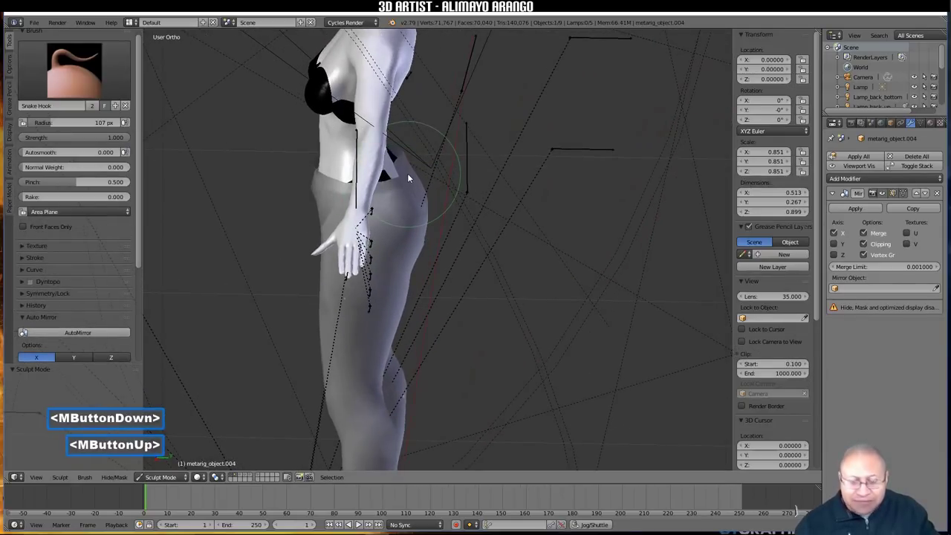
{"action": "key", "text": "f"}
{"action": "left_click", "coordinate": [422, 195]}
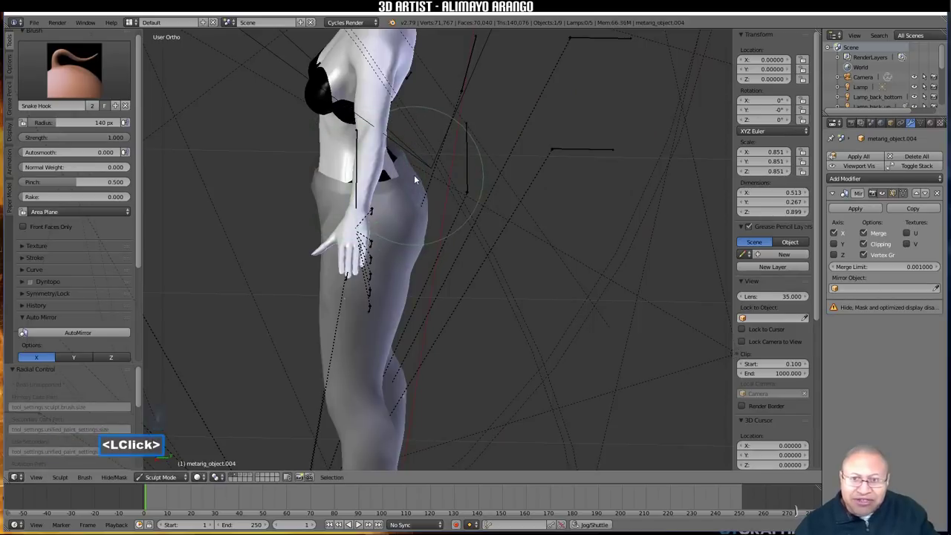
Step: Pull the upper rear of the pants' waist slightly downward with the Snake Hook brush
{"action": "left_click_drag", "start_coordinate": [402, 162], "coordinate": [397, 186]}
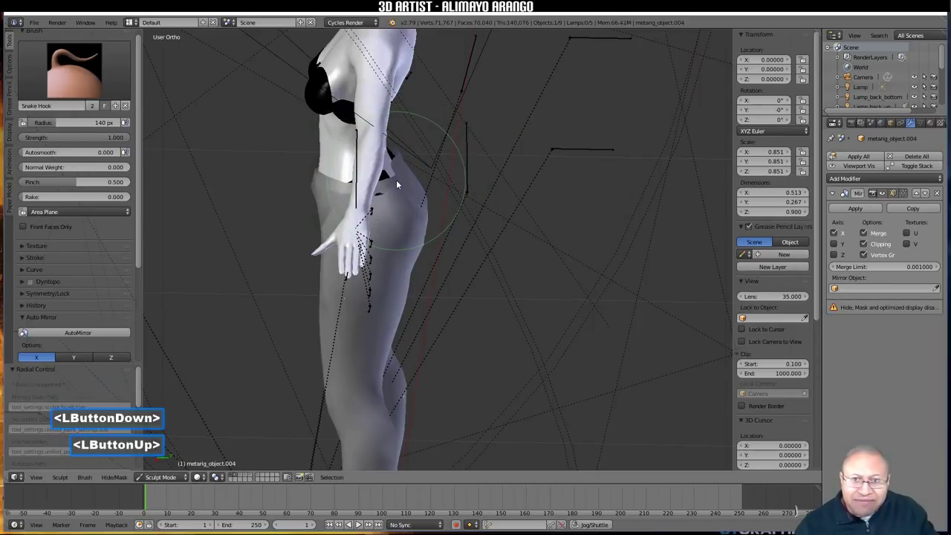
{"action": "scroll", "coordinate": [412, 198], "scroll_direction": "up", "scroll_amount": 3}
{"action": "mouse_move", "coordinate": [404, 197]}
{"action": "middle_mouse_down"}
{"action": "mouse_move", "coordinate": [431, 201]}
{"action": "mouse_move", "coordinate": [388, 150]}
{"action": "middle_mouse_up"}
{"action": "left_click_drag", "start_coordinate": [388, 127], "coordinate": [393, 139]}
{"action": "mouse_move", "coordinate": [394, 139]}
{"action": "middle_mouse_down"}
{"action": "mouse_move", "coordinate": [469, 166]}
{"action": "mouse_move", "coordinate": [461, 162]}
{"action": "middle_mouse_up"}
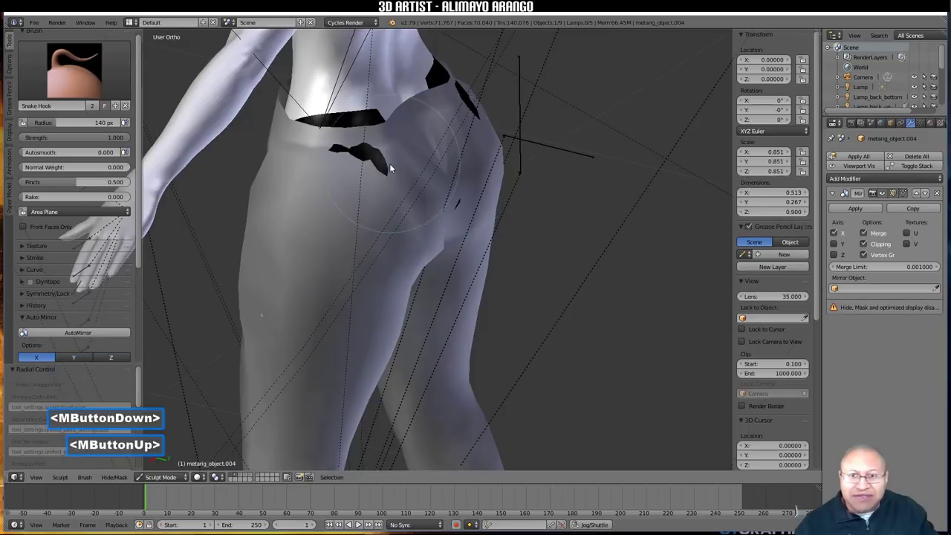
Step: Switch to the Inflate/Deflate brush and inflate the pants just below the rear waistband to cover the exposed patch
{"action": "left_click", "coordinate": [74, 71]}
{"action": "left_click", "coordinate": [322, 134]}
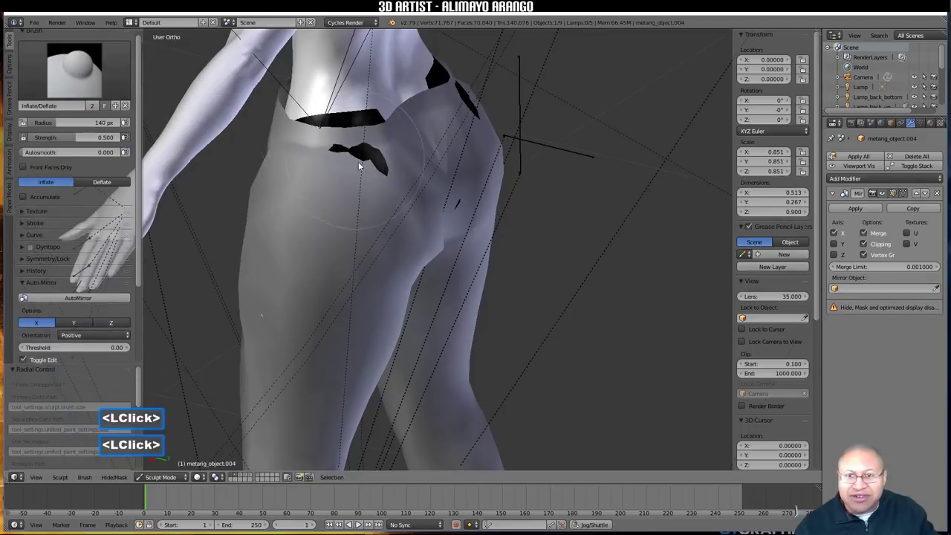
{"action": "scroll", "coordinate": [346, 125], "scroll_direction": "up", "scroll_amount": 3}
{"action": "double_click", "coordinate": [343, 107]}
{"action": "left_click_drag", "start_coordinate": [350, 102], "coordinate": [355, 95]}
{"action": "left_click", "coordinate": [305, 78]}
{"action": "left_click", "coordinate": [347, 101]}
{"action": "left_click", "coordinate": [347, 102]}
{"action": "left_click", "coordinate": [352, 111]}
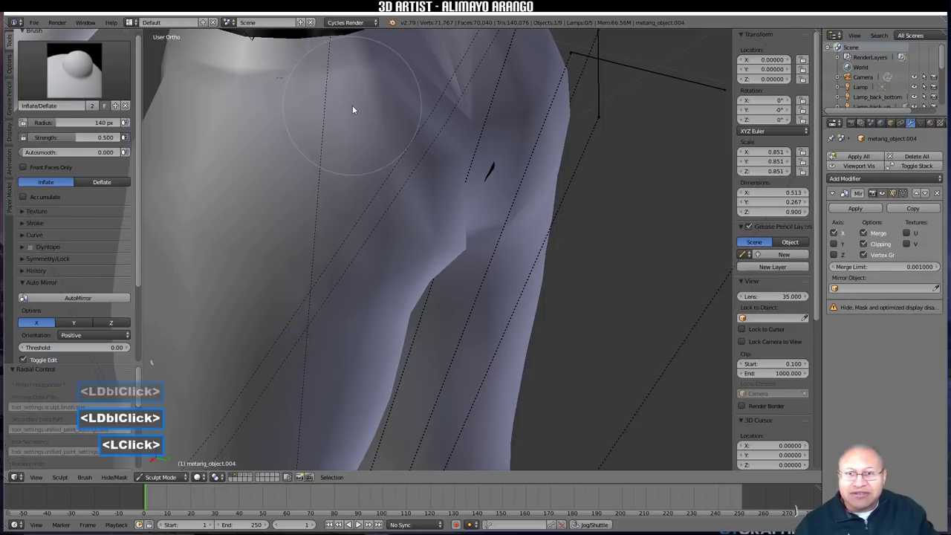
{"action": "left_click", "coordinate": [291, 87]}
Step: Inflate the remaining trouble spots around the seat and rear hip of the pants
{"action": "scroll", "coordinate": [506, 292], "scroll_direction": "down", "scroll_amount": 2}
{"action": "middle_click_drag", "start_coordinate": [506, 292], "coordinate": [434, 228]}
{"action": "left_click", "coordinate": [434, 229]}
{"action": "middle_click_drag", "start_coordinate": [326, 193], "coordinate": [403, 204]}
{"action": "mouse_move", "coordinate": [423, 157]}
{"action": "middle_mouse_down"}
{"action": "mouse_move", "coordinate": [334, 197]}
{"action": "mouse_move", "coordinate": [312, 166]}
{"action": "mouse_move", "coordinate": [262, 228]}
{"action": "mouse_move", "coordinate": [353, 223]}
{"action": "mouse_move", "coordinate": [357, 231]}
{"action": "middle_mouse_up"}
{"action": "double_click", "coordinate": [293, 144]}
{"action": "left_click", "coordinate": [299, 141]}
{"action": "scroll", "coordinate": [357, 236], "scroll_direction": "down", "scroll_amount": 3}
{"action": "scroll", "coordinate": [357, 236], "scroll_direction": "down", "scroll_amount": 3}
{"action": "middle_click_drag", "start_coordinate": [369, 286], "coordinate": [454, 299]}
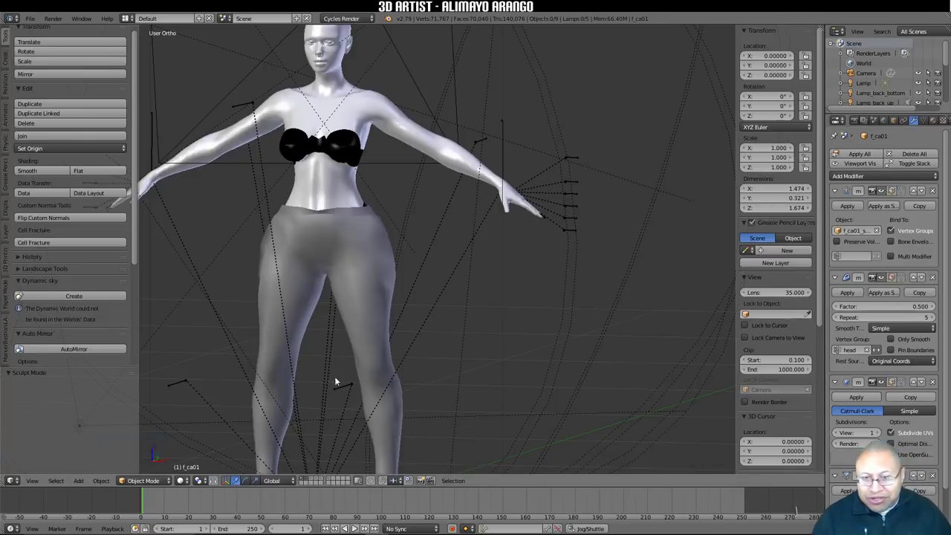
Step: Show only the layer holding the long-sleeved top and open that mesh in Edit Mode
{"action": "left_click", "coordinate": [312, 481]}
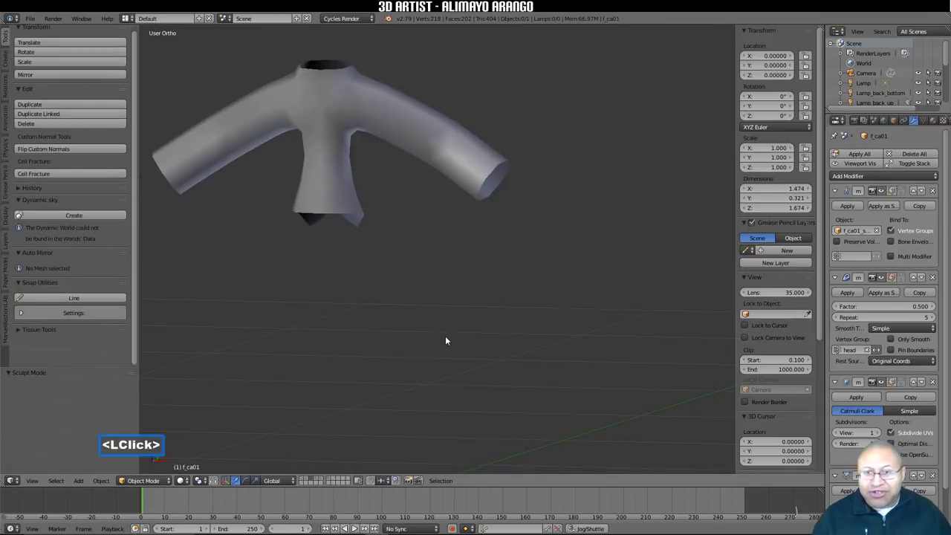
{"action": "left_click", "coordinate": [439, 162]}
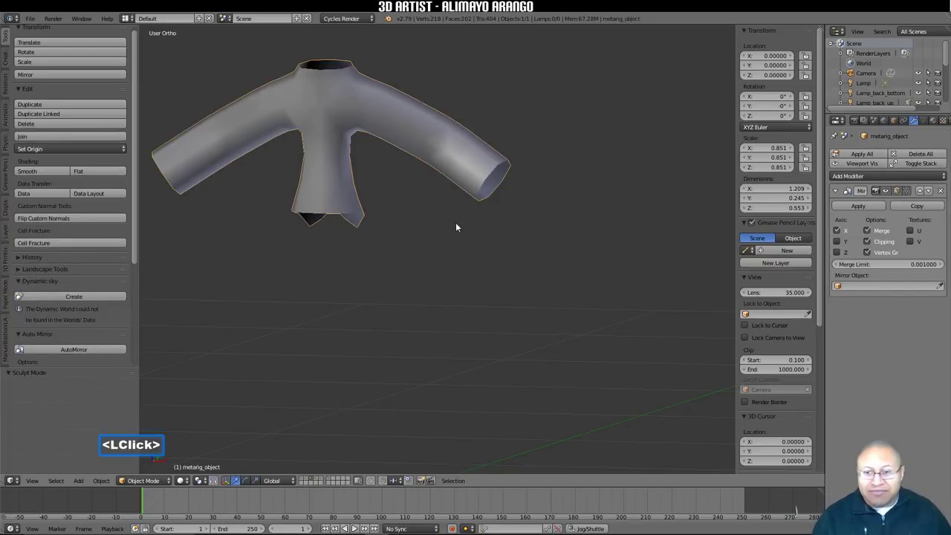
{"action": "left_click", "coordinate": [165, 480]}
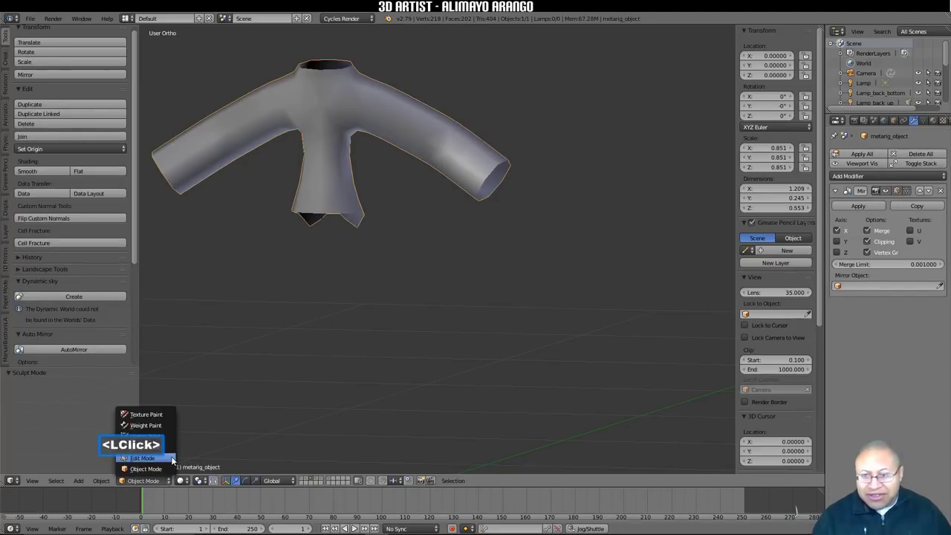
{"action": "left_click", "coordinate": [149, 460]}
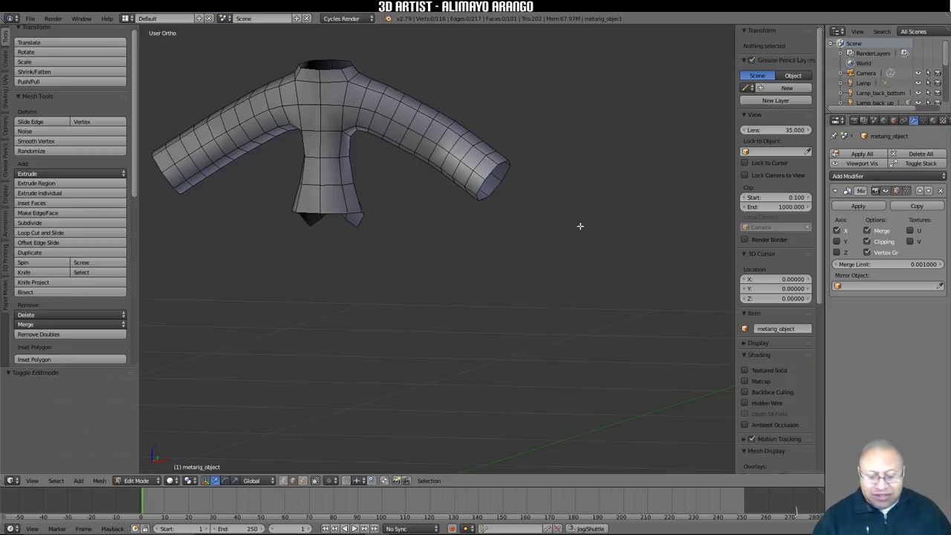
Step: Subdivide the entire top mesh with one cut and return to Object Mode
{"action": "key", "text": "a"}
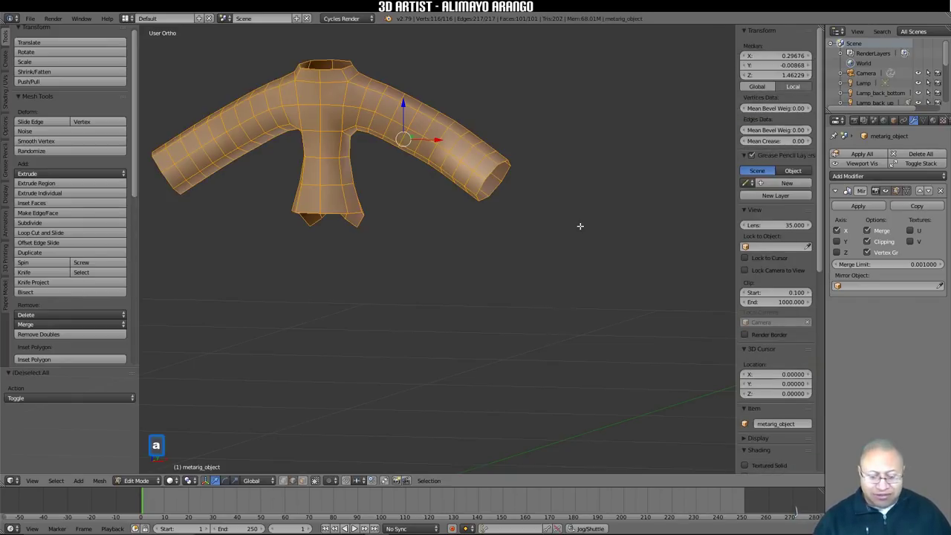
{"action": "key", "text": "w"}
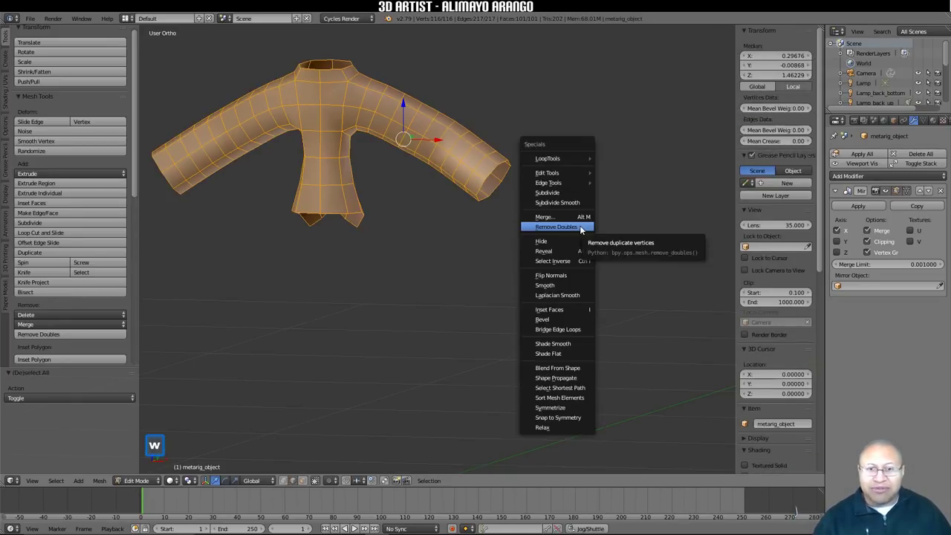
{"action": "left_click", "coordinate": [584, 192]}
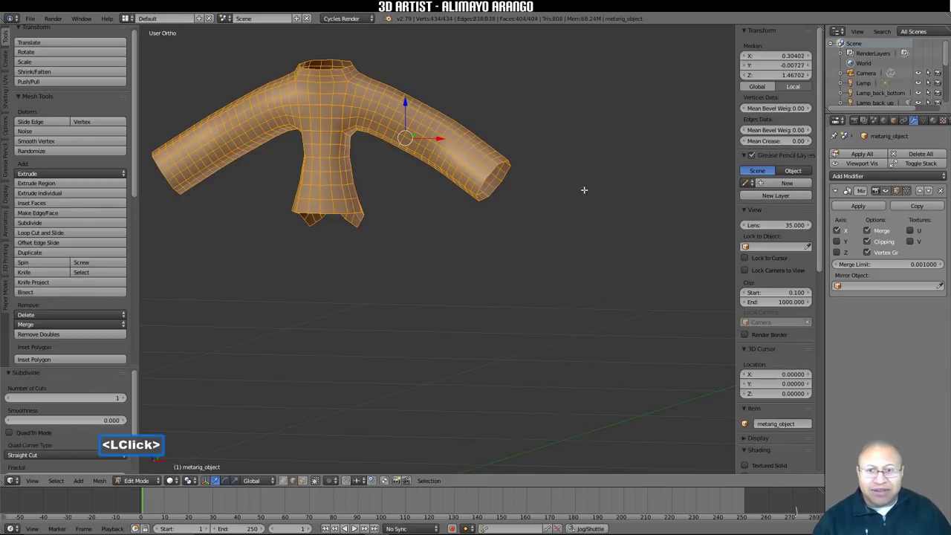
{"action": "key", "text": "a"}
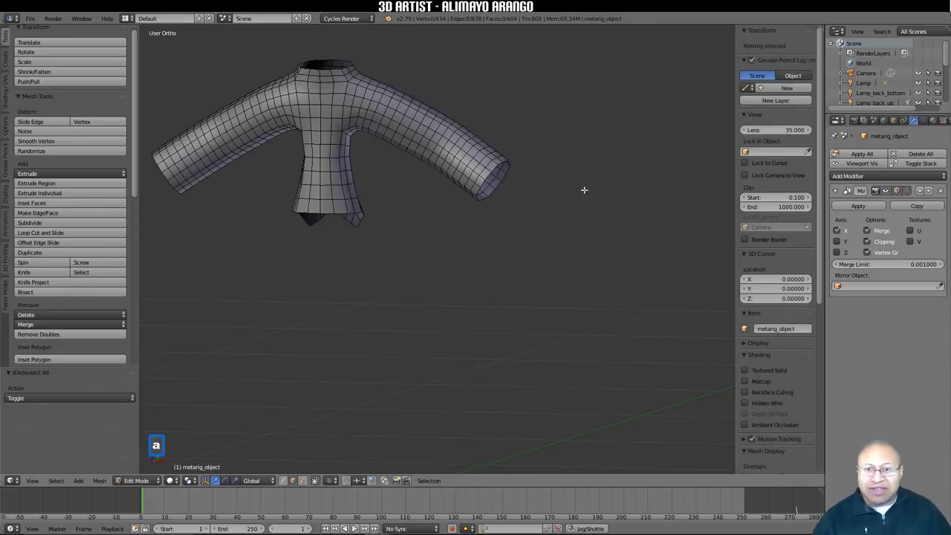
{"action": "left_click", "coordinate": [153, 481]}
{"action": "left_click", "coordinate": [158, 470]}
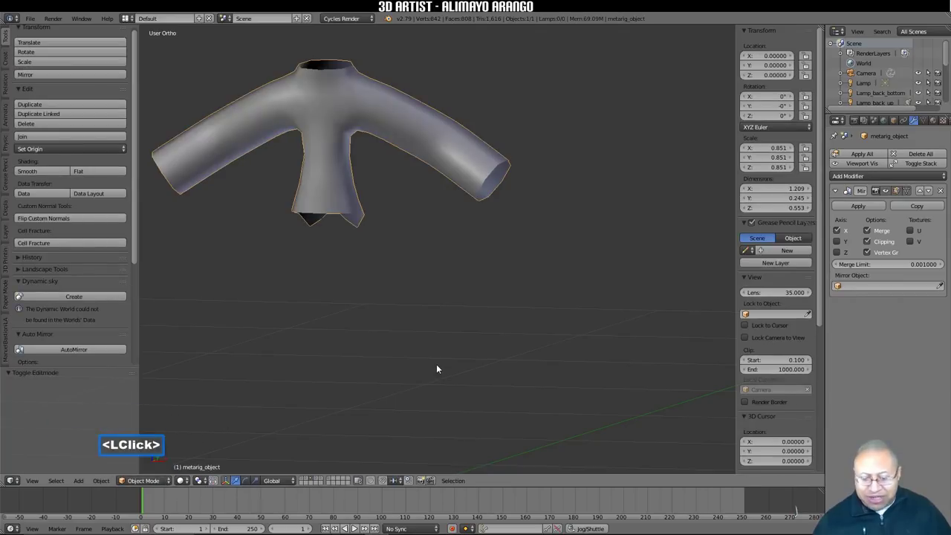
Step: With the body layer also shown, add a Shrinkwrap modifier to the top targeting f_ca01 and enable Keep Above Surface
{"action": "left_click", "coordinate": [302, 481], "text": "shift"}
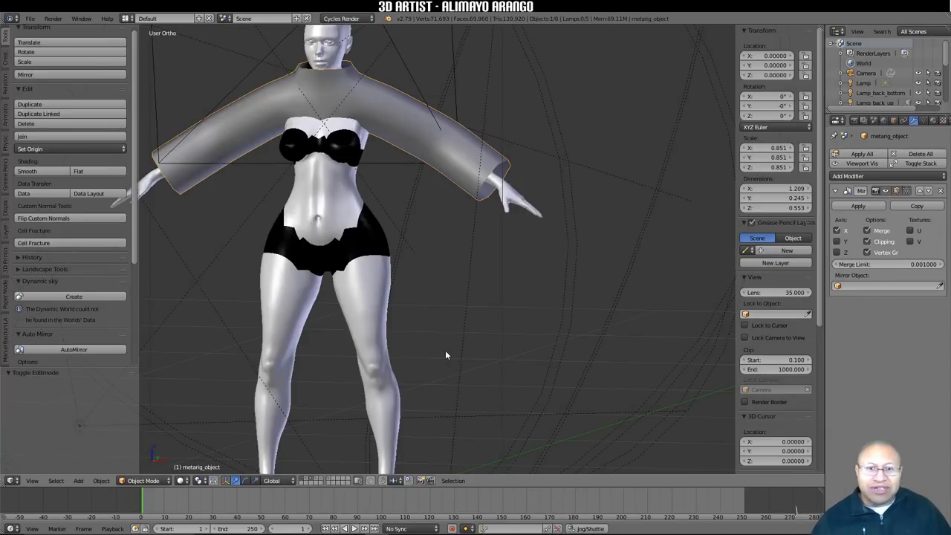
{"action": "left_click", "coordinate": [933, 178]}
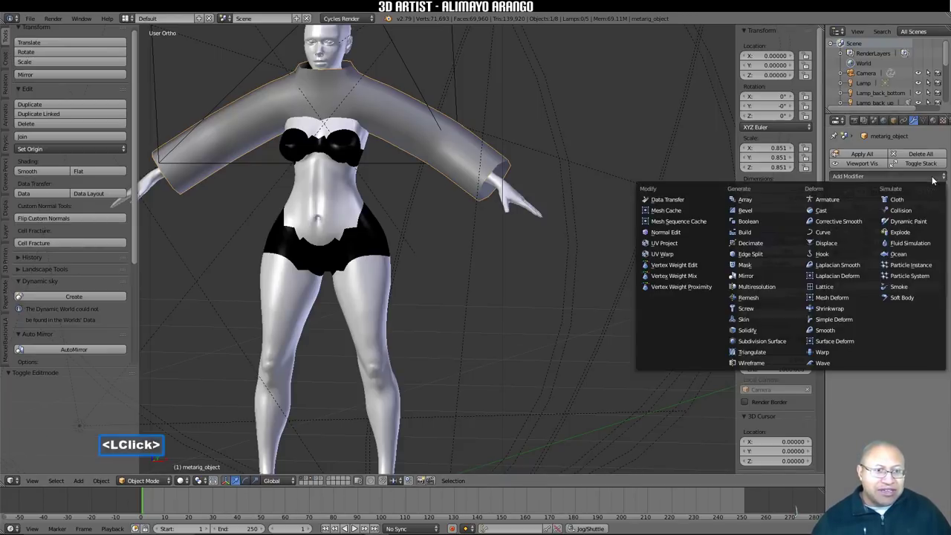
{"action": "left_click", "coordinate": [863, 309]}
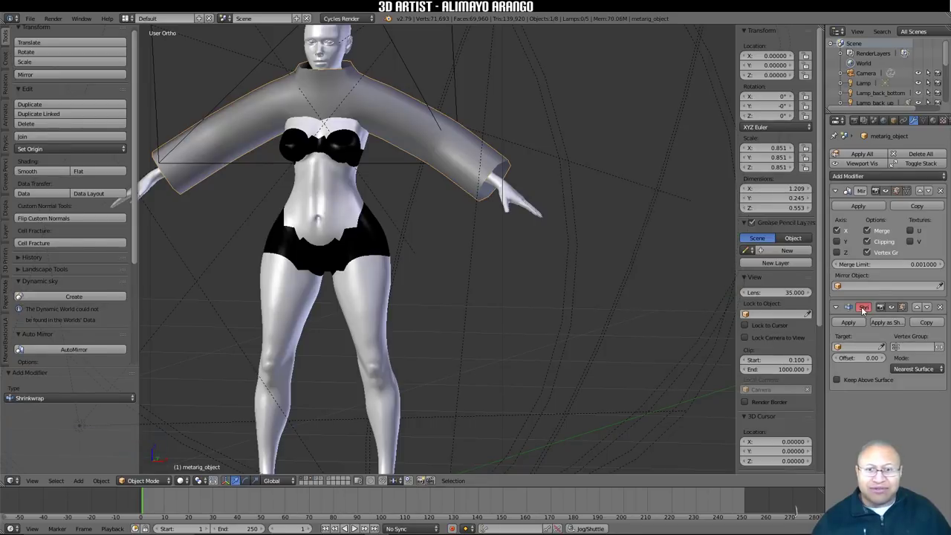
{"action": "left_click", "coordinate": [883, 343]}
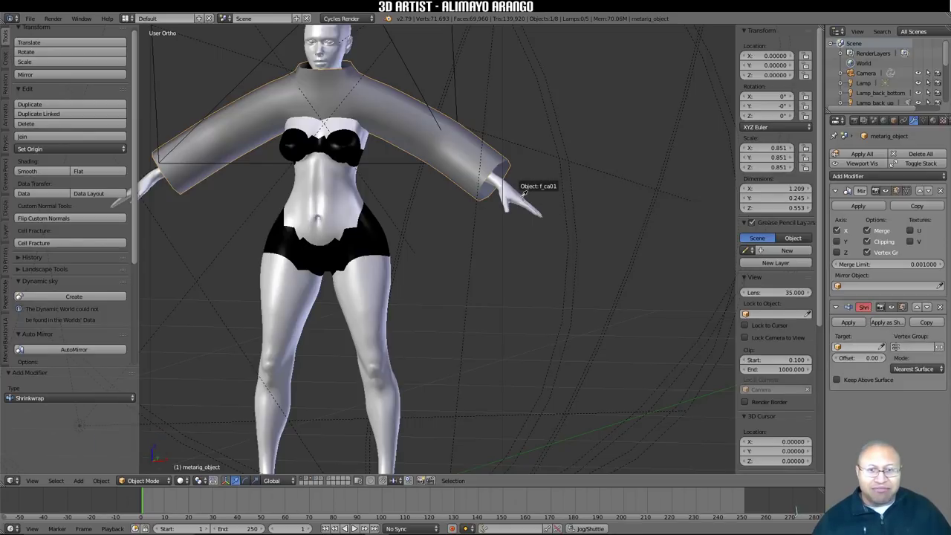
{"action": "left_click", "coordinate": [525, 193]}
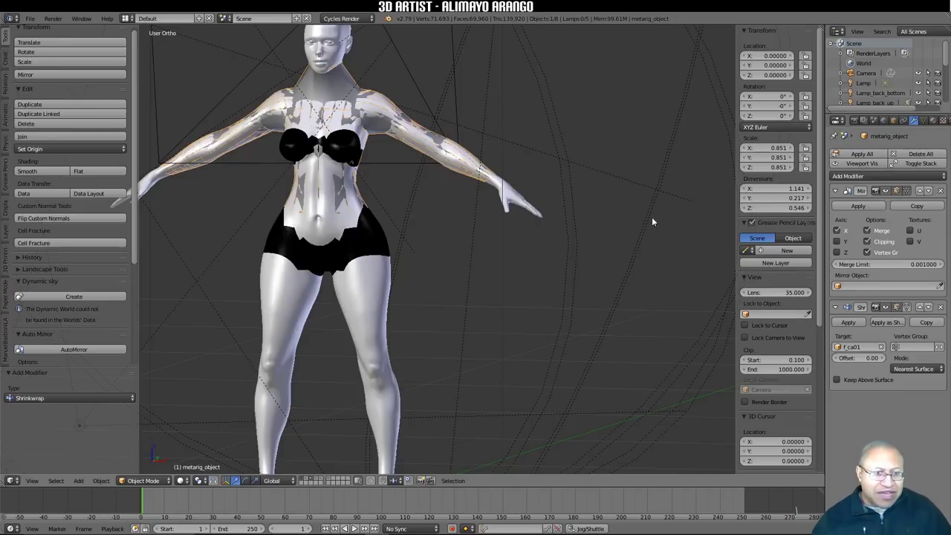
{"action": "left_click", "coordinate": [837, 379]}
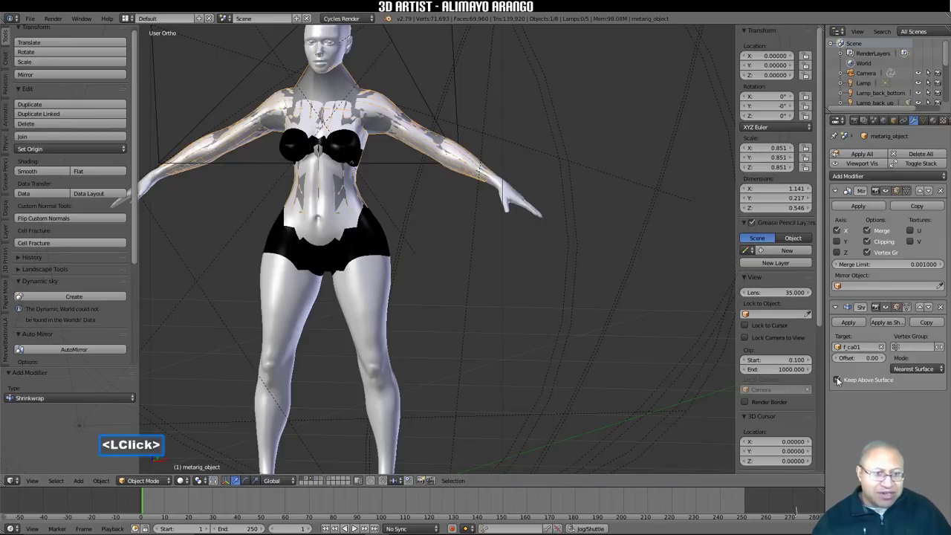
Step: Set the top's Shrinkwrap offset to 0.01
{"action": "left_click", "coordinate": [883, 359]}
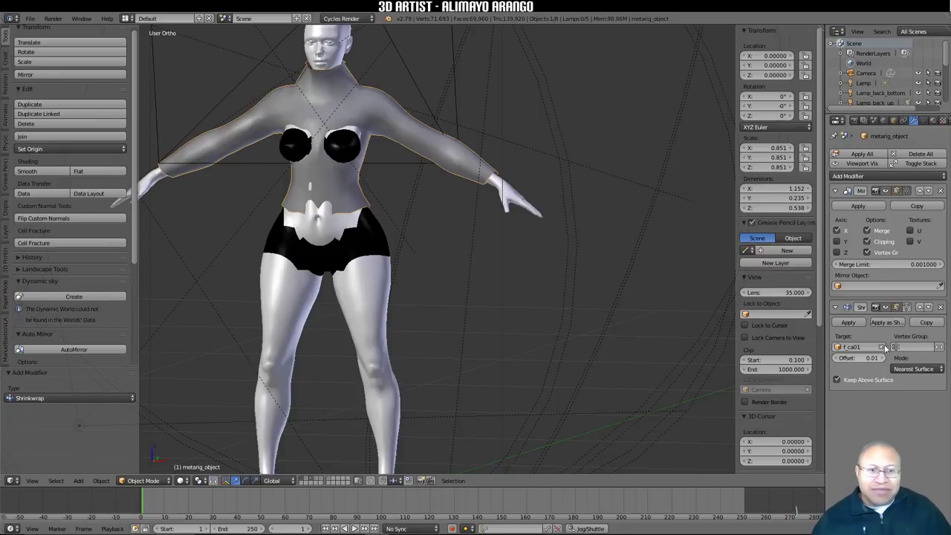
{"action": "left_click", "coordinate": [908, 307]}
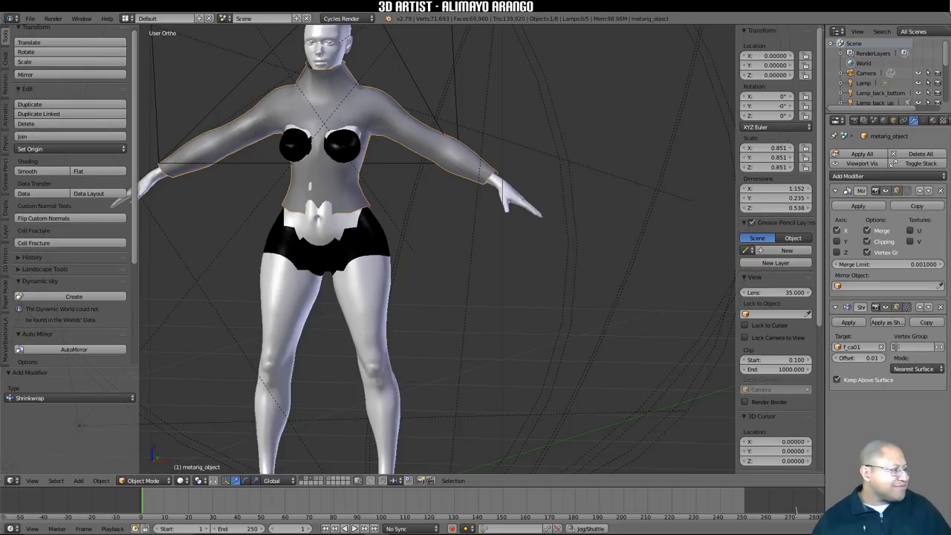
{"action": "left_click", "coordinate": [685, 198]}
{"action": "left_click", "coordinate": [670, 232]}
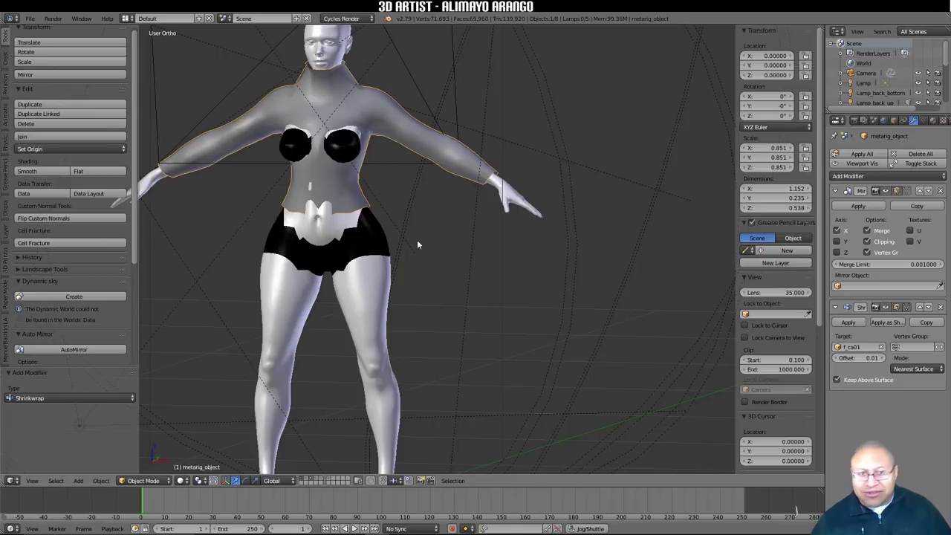
Step: Open the long-sleeved top's mesh in Edit Mode and switch to edge selection
{"action": "left_click", "coordinate": [143, 481]}
{"action": "left_click", "coordinate": [162, 459]}
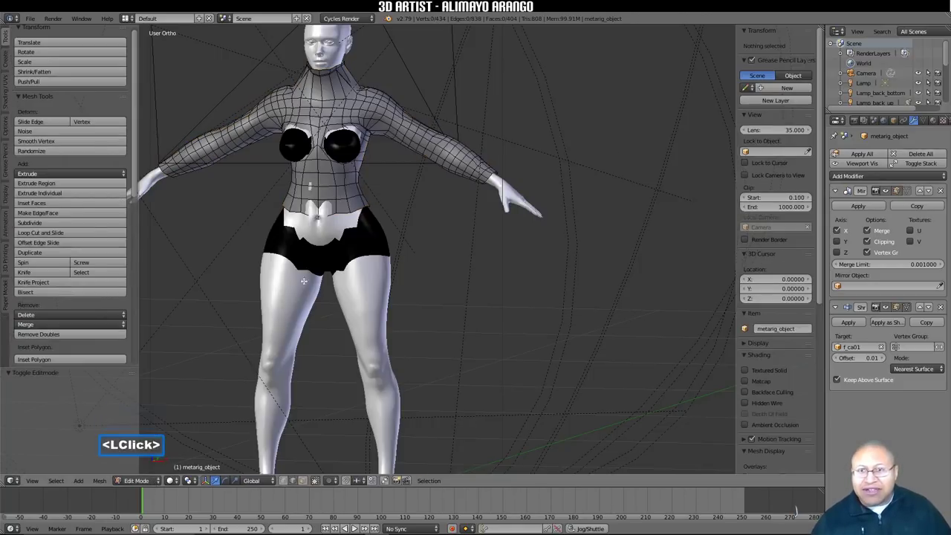
{"action": "left_click", "coordinate": [293, 481]}
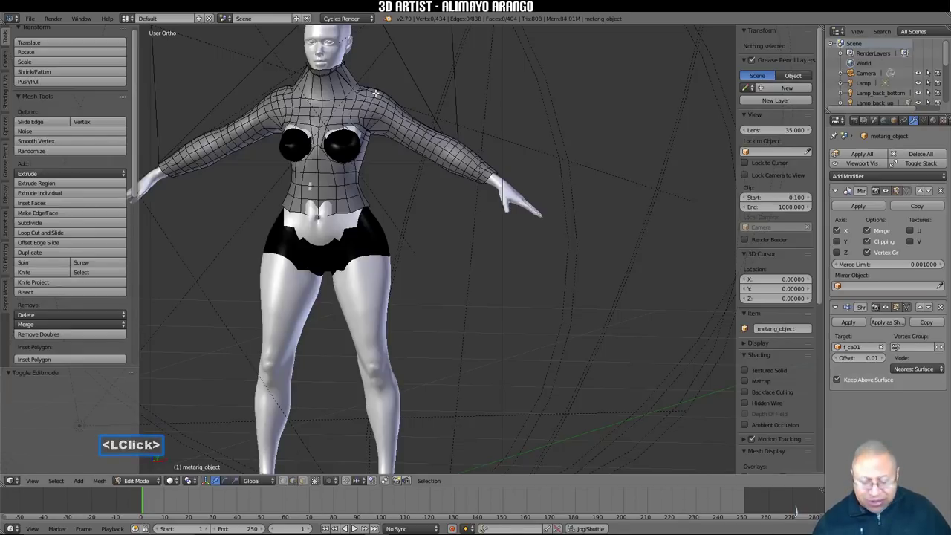
Step: Select the collar's upper edge loop and lower it about 0.089 using smooth proportional editing with a size of about 0.26
{"action": "left_click", "coordinate": [335, 66], "text": "alt"}
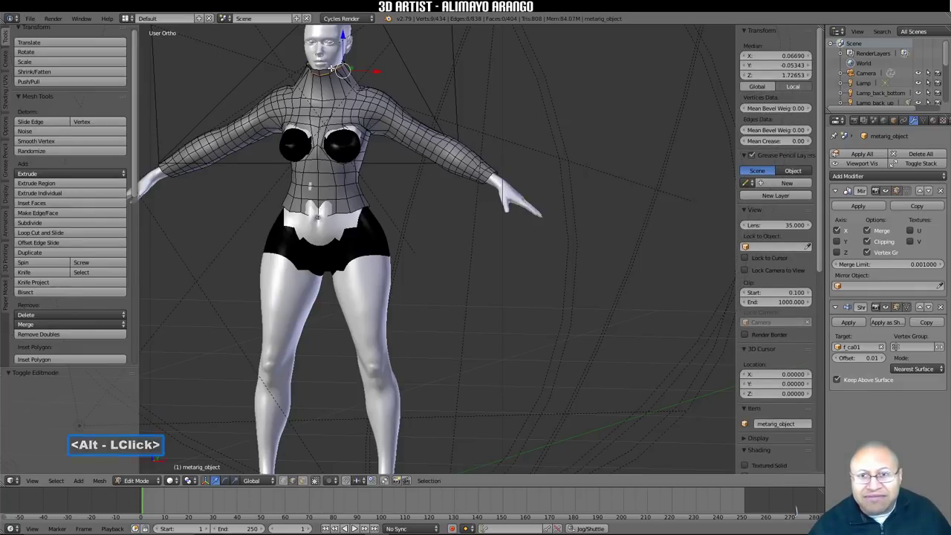
{"action": "left_click", "coordinate": [331, 67], "text": "alt"}
{"action": "left_click", "coordinate": [325, 69], "text": "alt"}
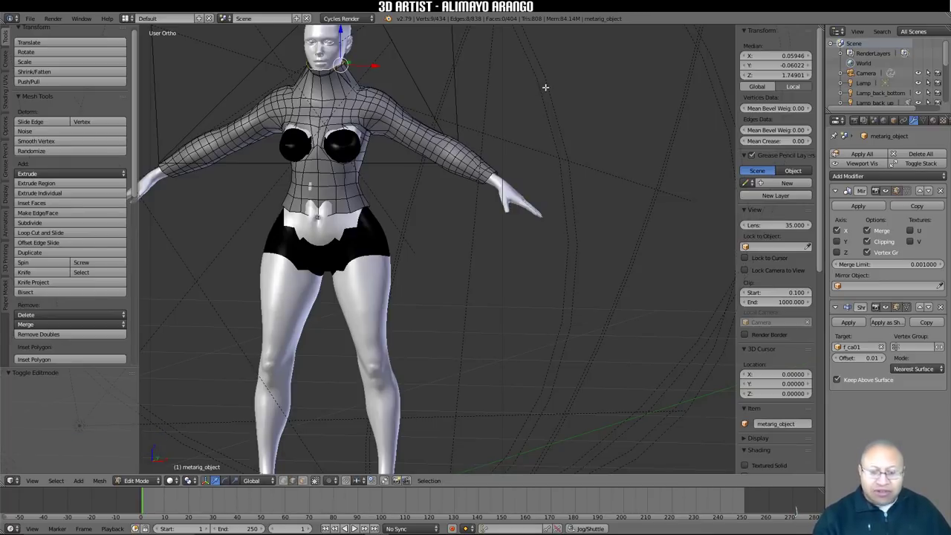
{"action": "key", "text": "alt+i"}
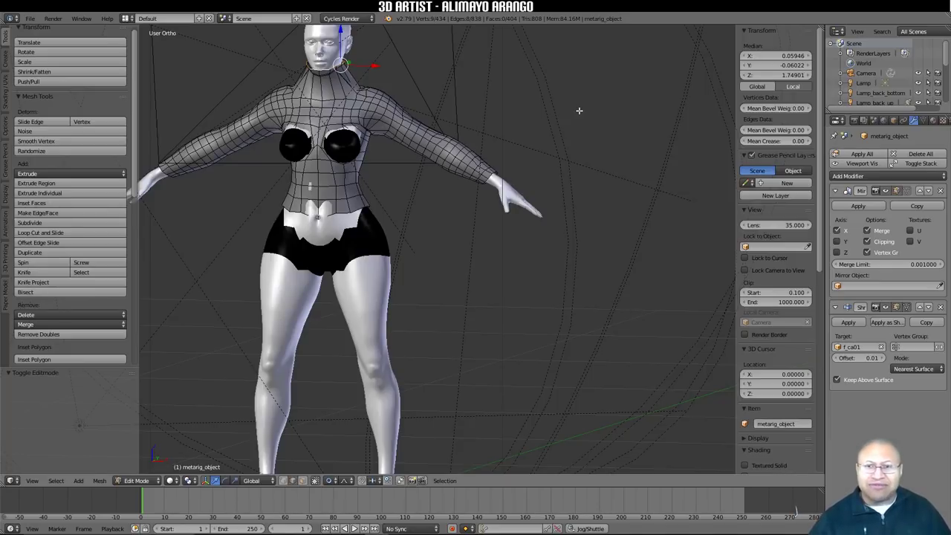
{"action": "key", "text": "g"}
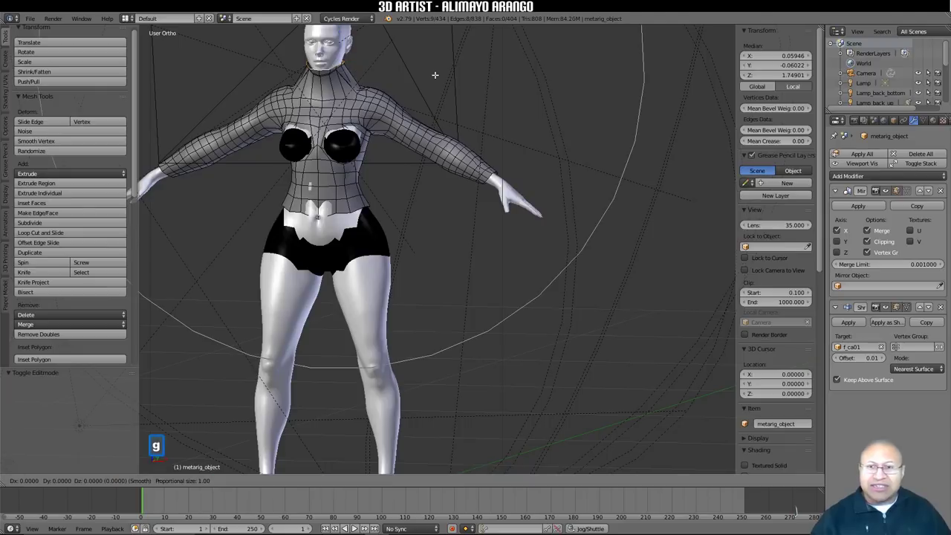
{"action": "scroll", "coordinate": [433, 78], "scroll_direction": "up", "scroll_amount": 7}
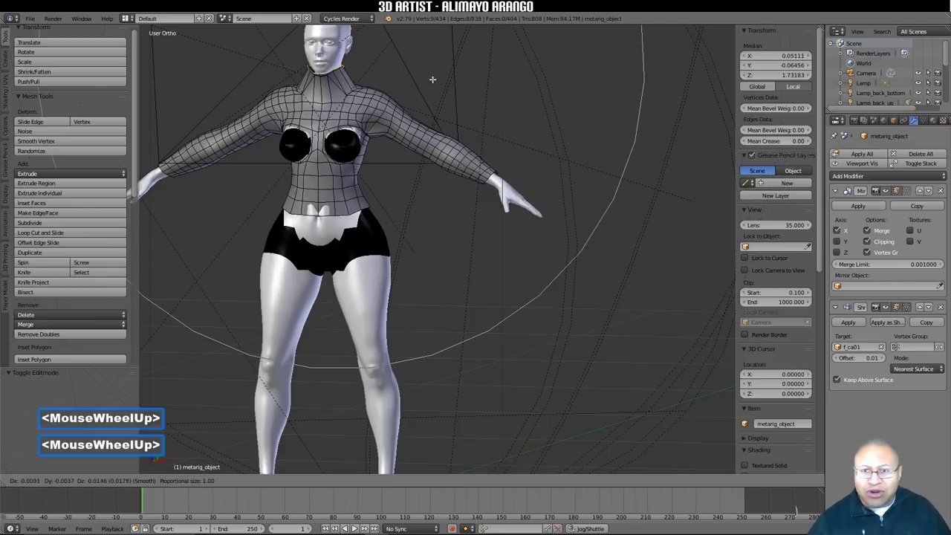
{"action": "scroll", "coordinate": [433, 82], "scroll_direction": "up", "scroll_amount": 7}
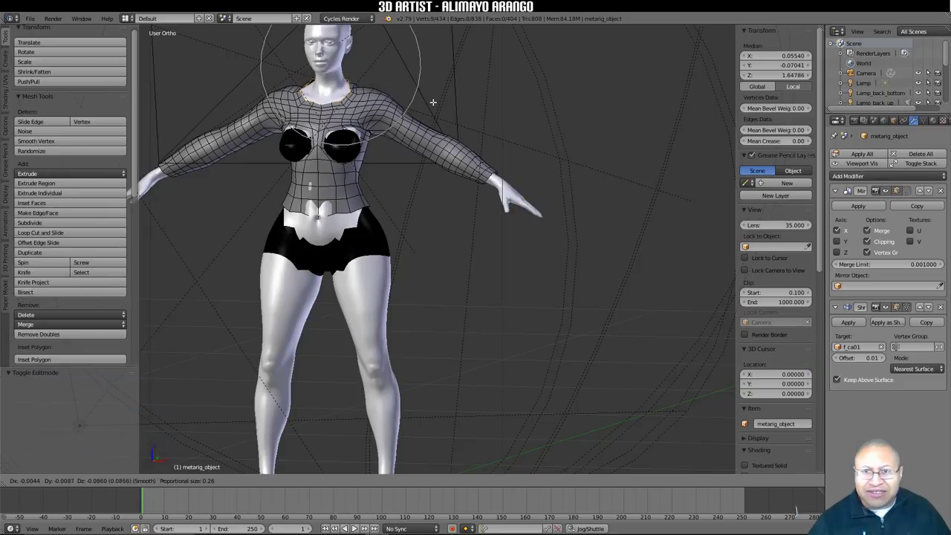
{"action": "left_click", "coordinate": [433, 101]}
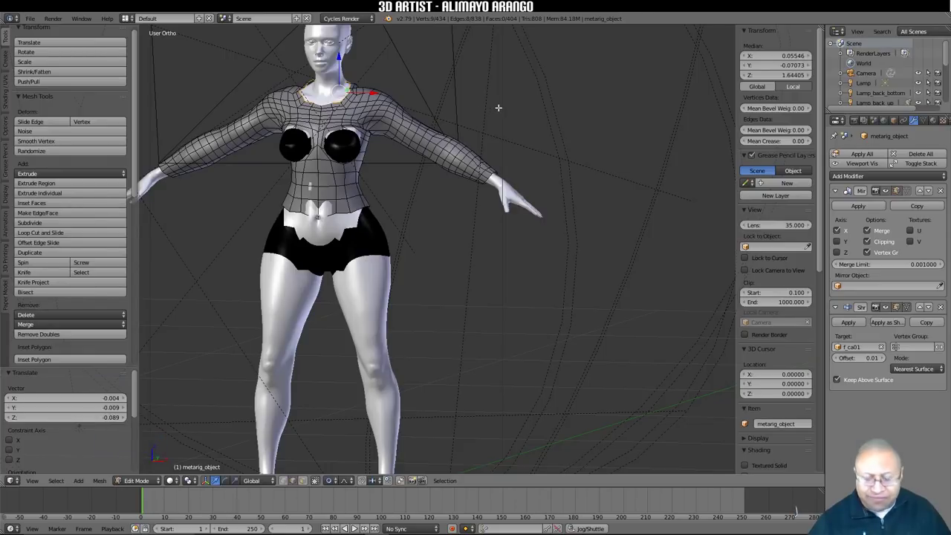
{"action": "middle_click_drag", "start_coordinate": [498, 108], "coordinate": [476, 119]}
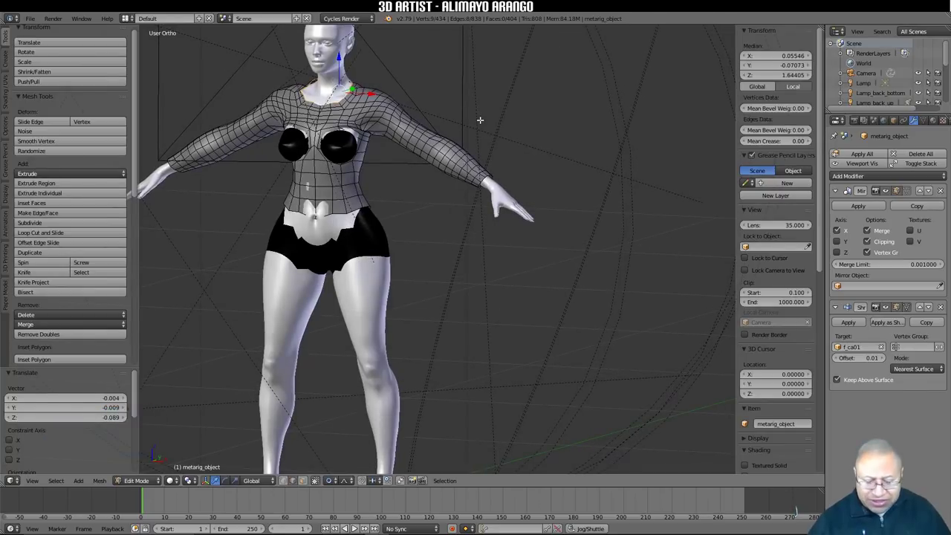
{"action": "key", "text": "a"}
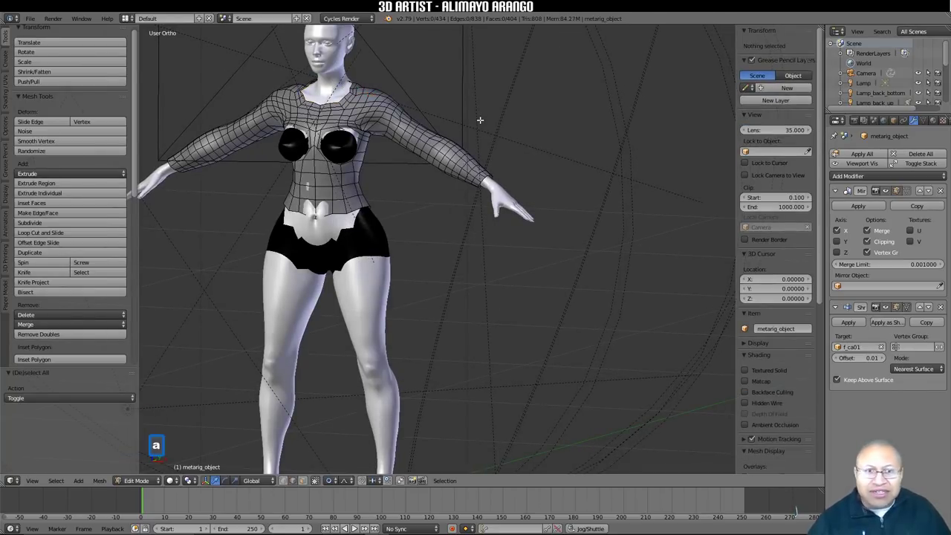
Step: Enable X-Ray display for the long-sleeved top
{"action": "left_click", "coordinate": [893, 121]}
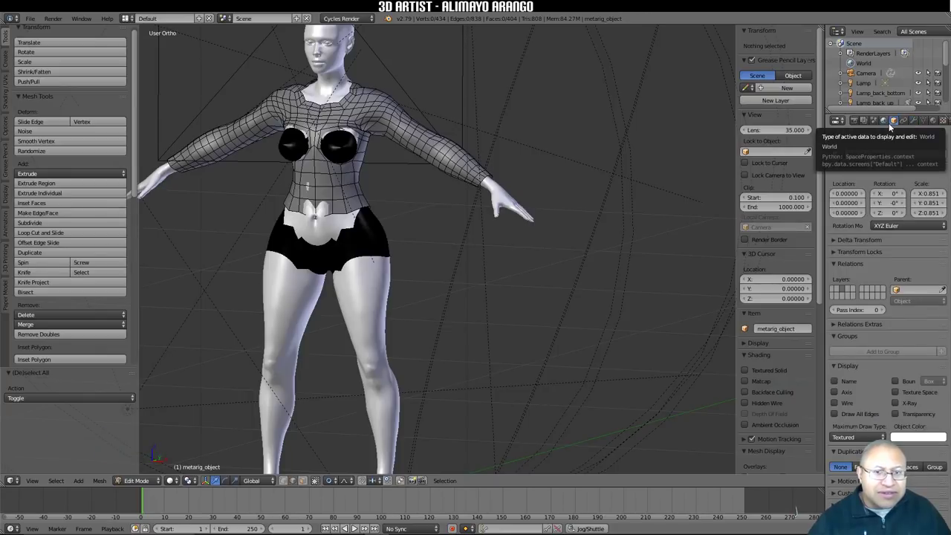
{"action": "left_click", "coordinate": [896, 405]}
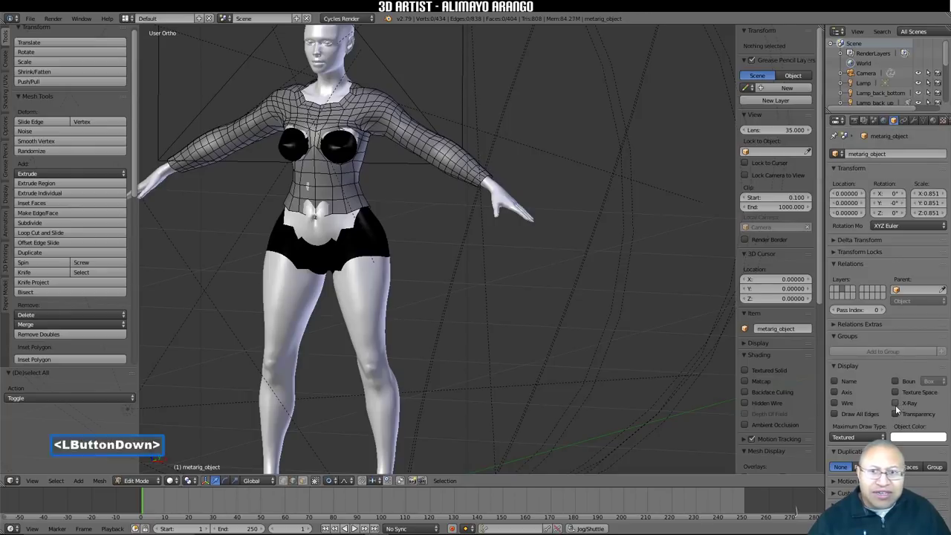
{"action": "mouse_move", "coordinate": [584, 204]}
{"action": "middle_mouse_down"}
{"action": "mouse_move", "coordinate": [656, 197]}
{"action": "mouse_move", "coordinate": [553, 194]}
{"action": "mouse_move", "coordinate": [586, 210]}
{"action": "mouse_move", "coordinate": [579, 215]}
{"action": "middle_mouse_up"}
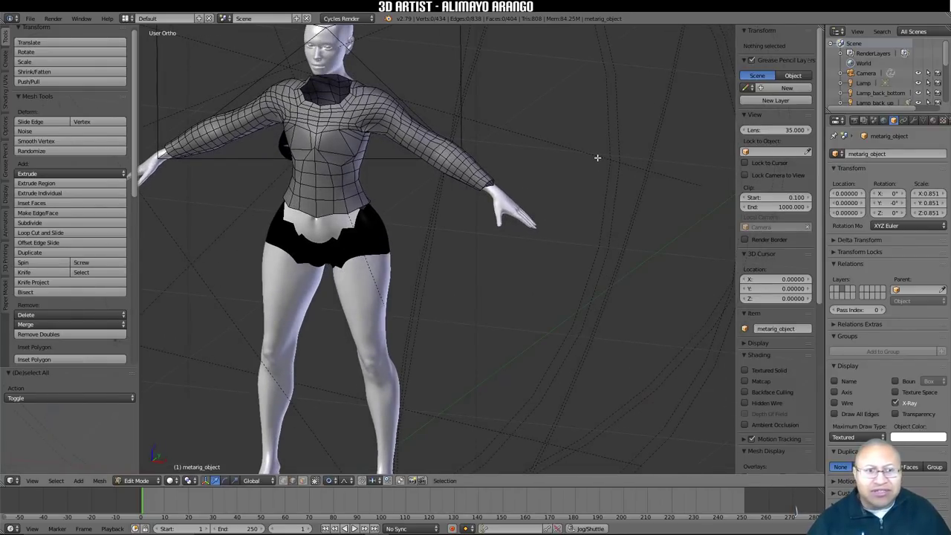
Step: Return the top to Object Mode and apply all of its modifiers
{"action": "left_click", "coordinate": [157, 482]}
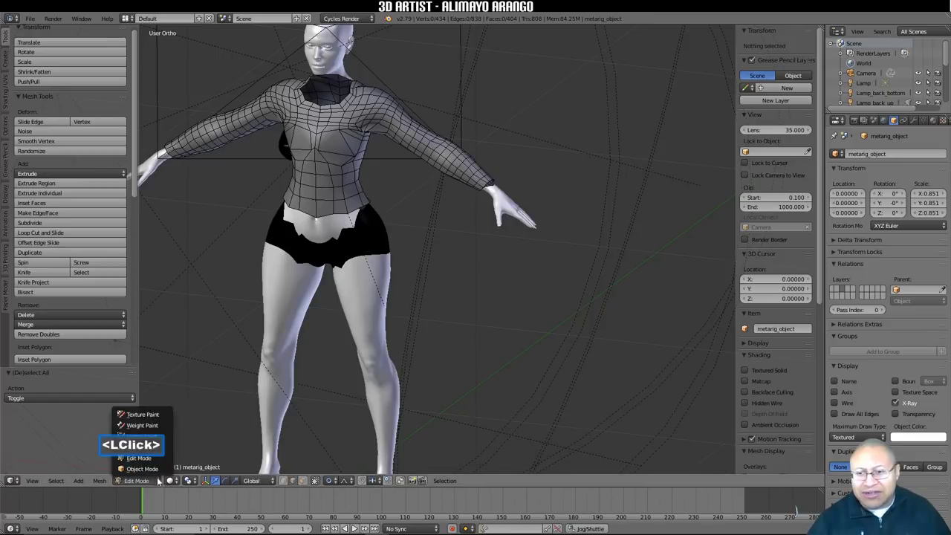
{"action": "left_click", "coordinate": [159, 470]}
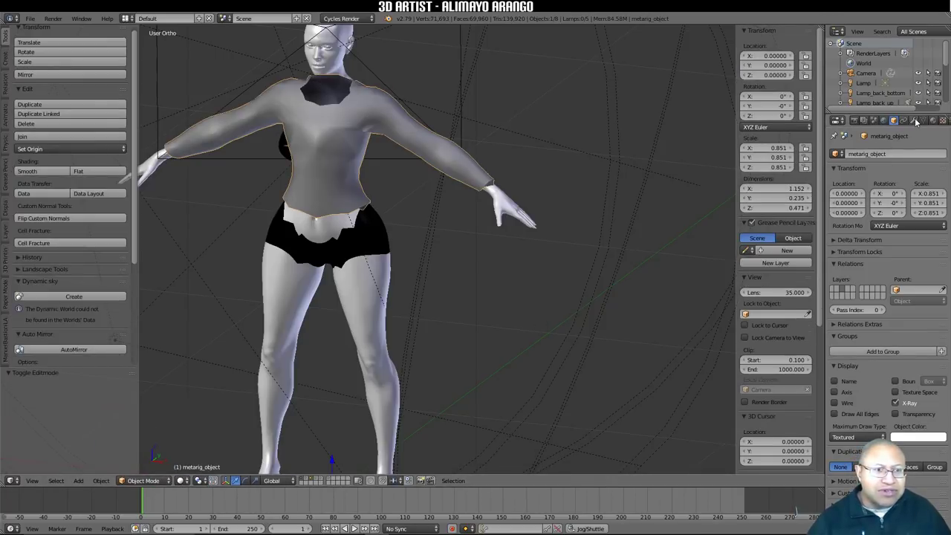
{"action": "left_click", "coordinate": [915, 121]}
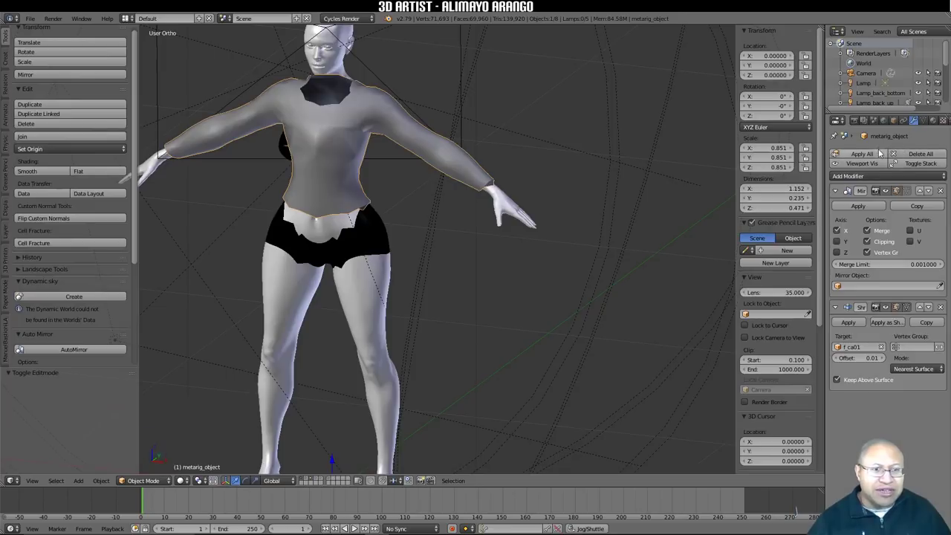
{"action": "left_click", "coordinate": [879, 153]}
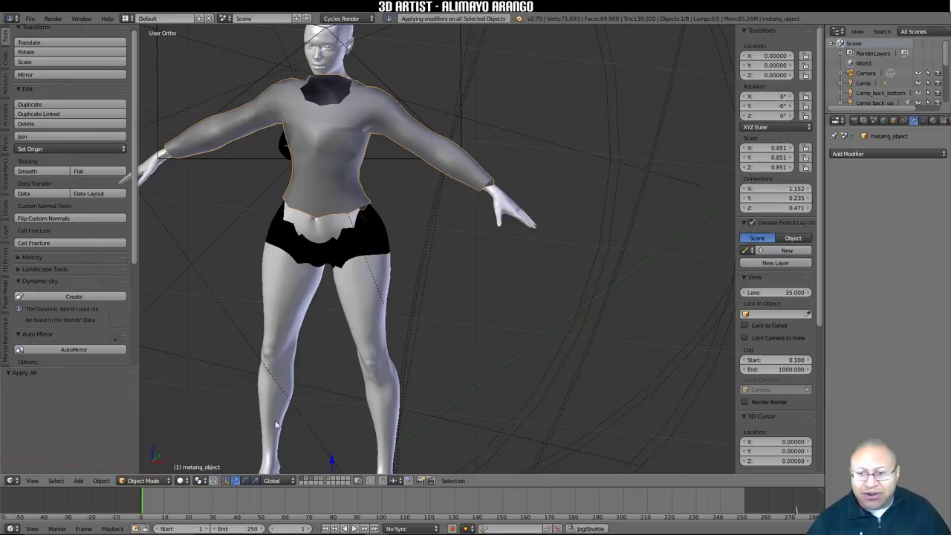
Step: Reopen the top's mesh in Edit Mode and use AutoMirror to mirror it along the X axis
{"action": "left_click", "coordinate": [169, 480]}
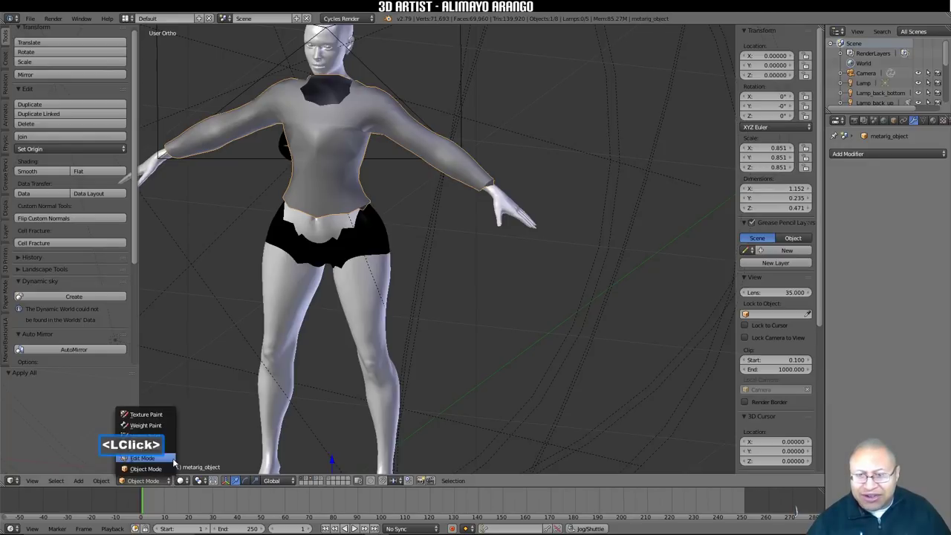
{"action": "left_click", "coordinate": [173, 456]}
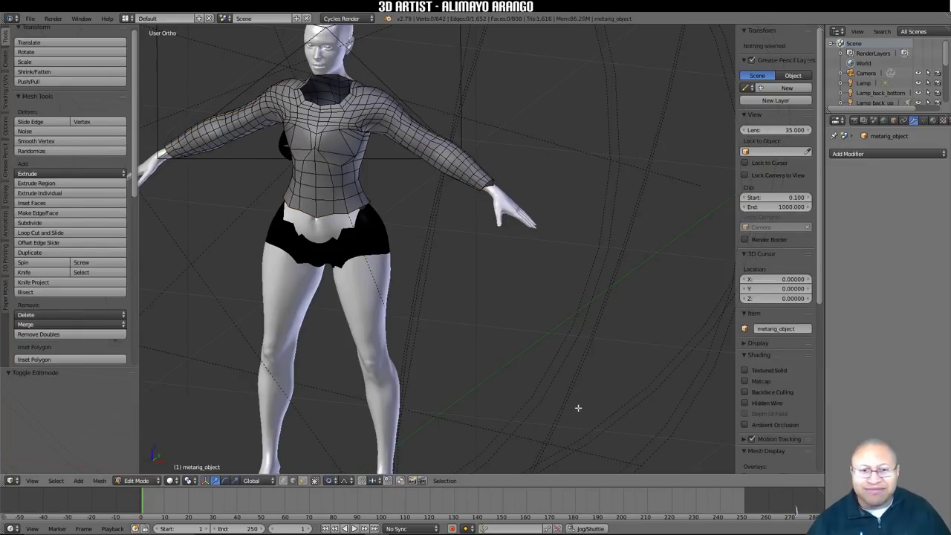
{"action": "left_click", "coordinate": [611, 269]}
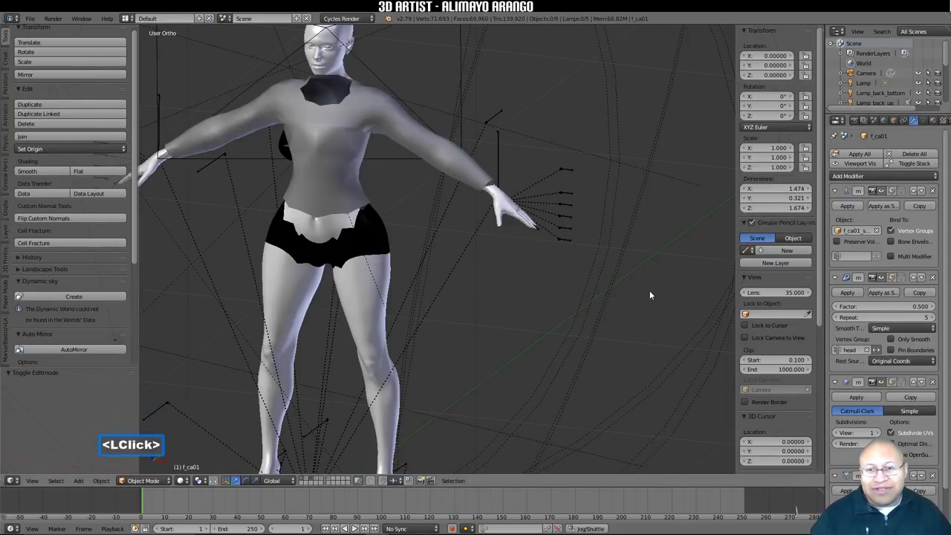
{"action": "left_click", "coordinate": [391, 133]}
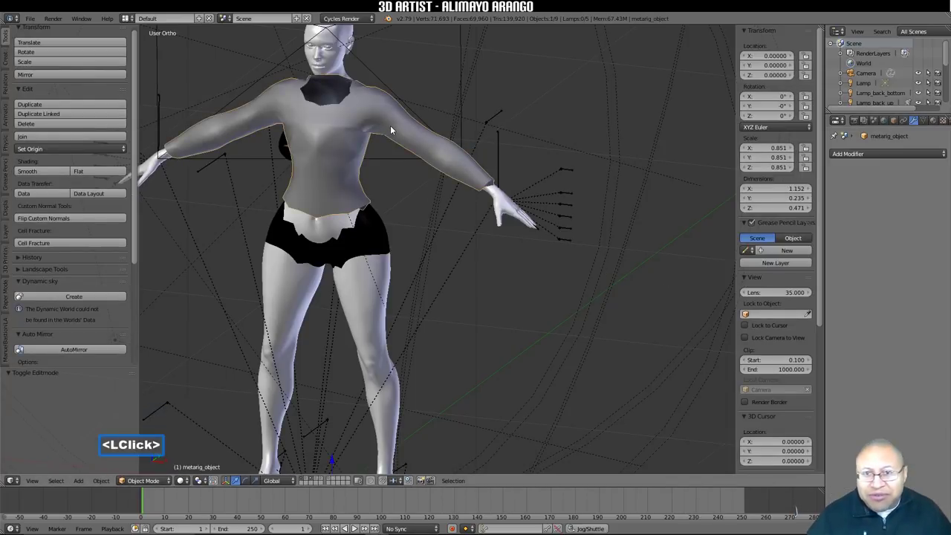
{"action": "left_click", "coordinate": [148, 481]}
{"action": "left_click", "coordinate": [170, 457]}
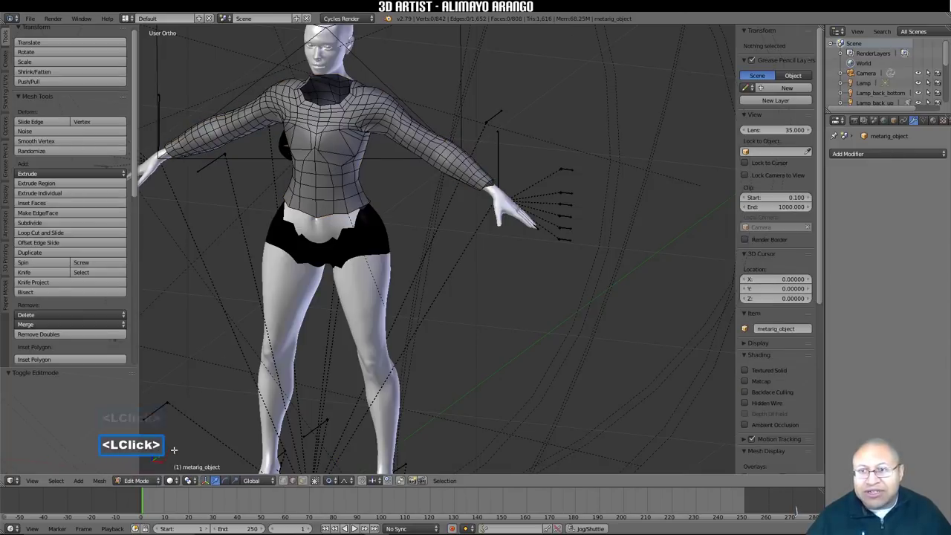
{"action": "scroll", "coordinate": [84, 245], "scroll_direction": "down", "scroll_amount": 2}
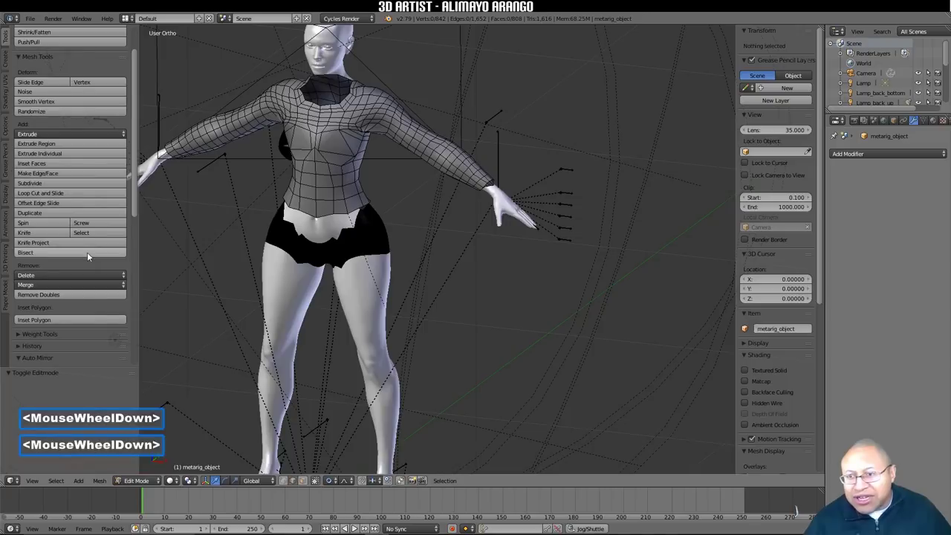
{"action": "scroll", "coordinate": [86, 255], "scroll_direction": "down", "scroll_amount": 2}
{"action": "left_click", "coordinate": [70, 318]}
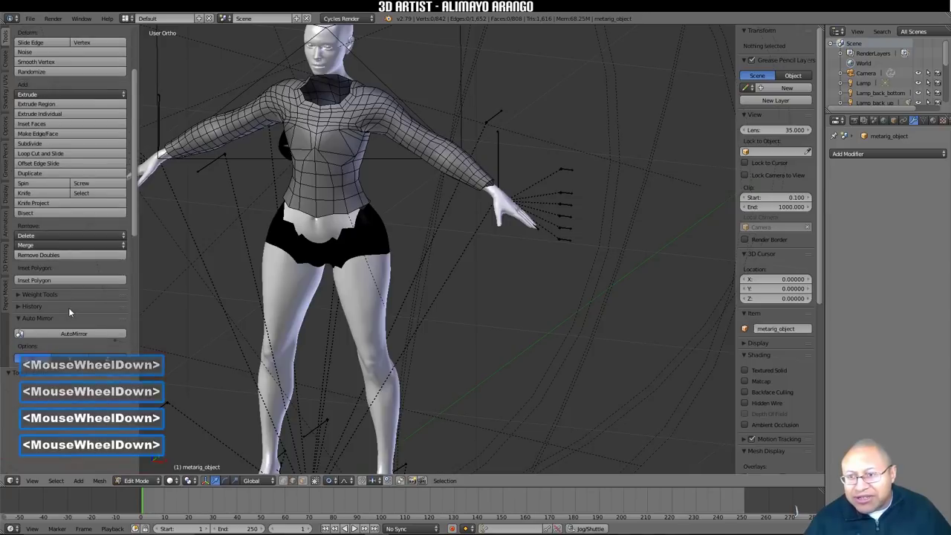
{"action": "left_click", "coordinate": [105, 333]}
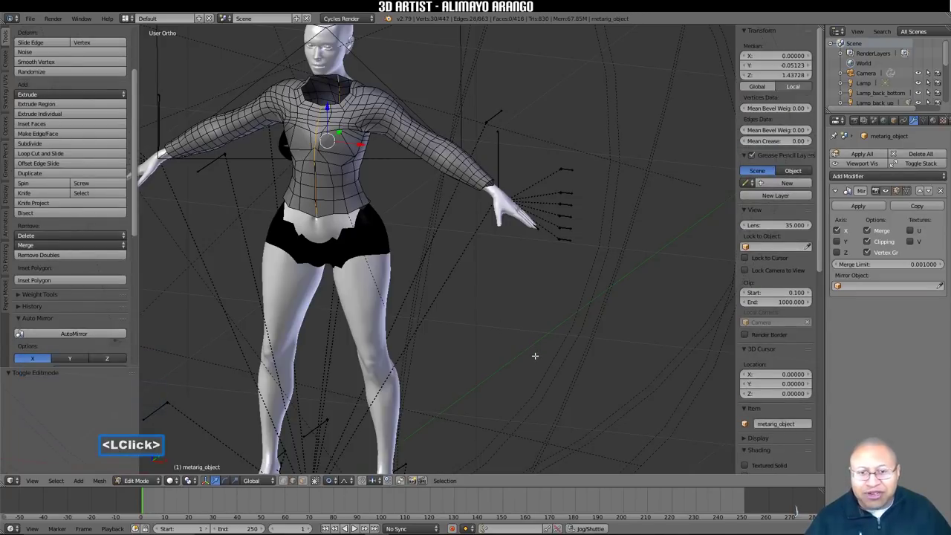
{"action": "key", "text": "a"}
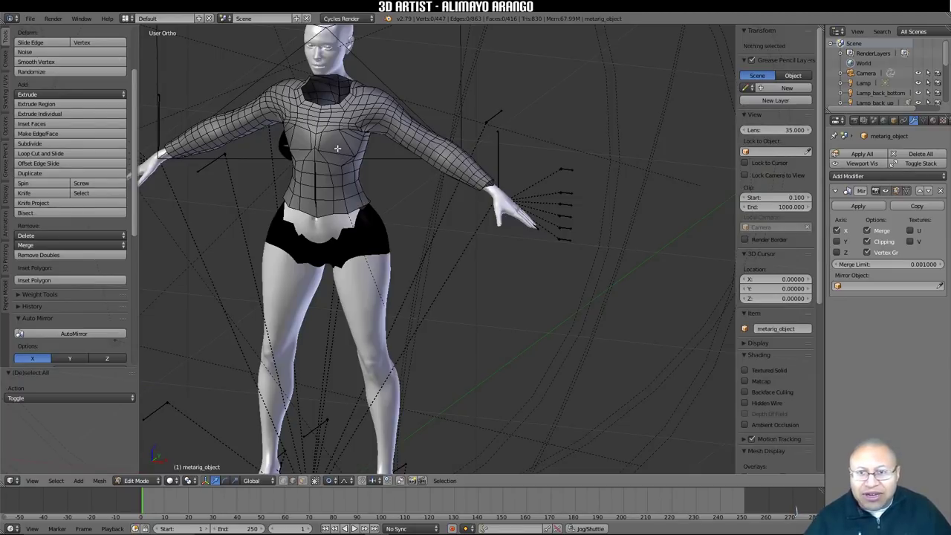
Step: Add one vertical edge loop down the front of the torso between the centre line and the side, without sliding it
{"action": "key", "text": "ctrl"}
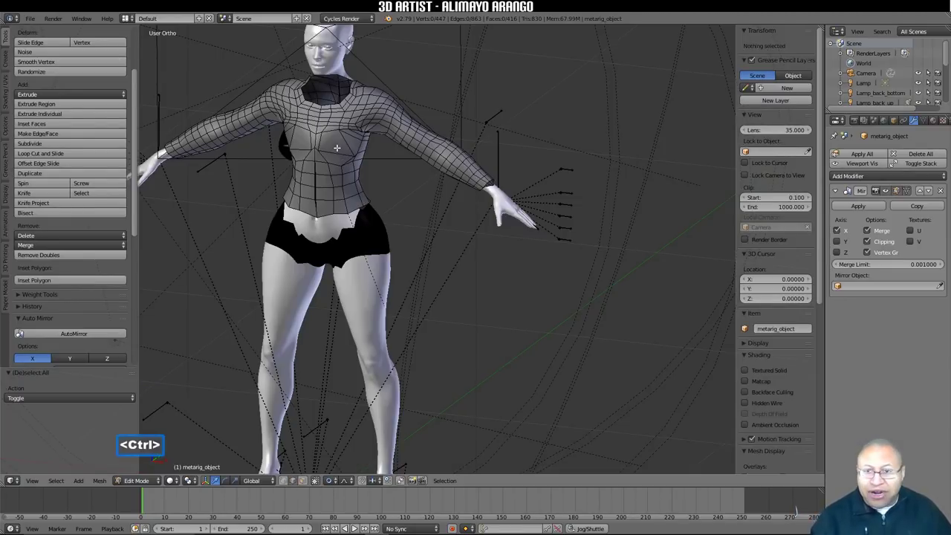
{"action": "key", "text": "ctrl+r"}
{"action": "left_click", "coordinate": [337, 148]}
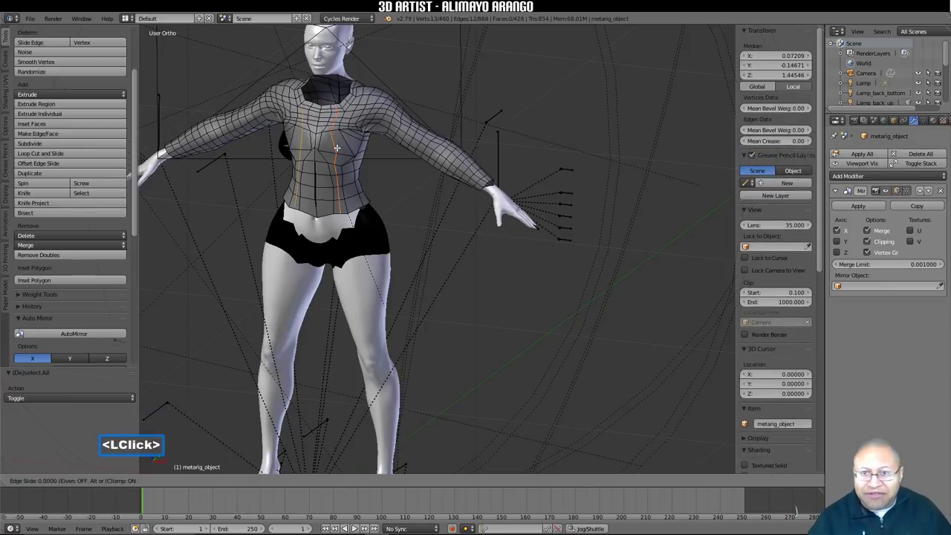
{"action": "left_click", "coordinate": [337, 148]}
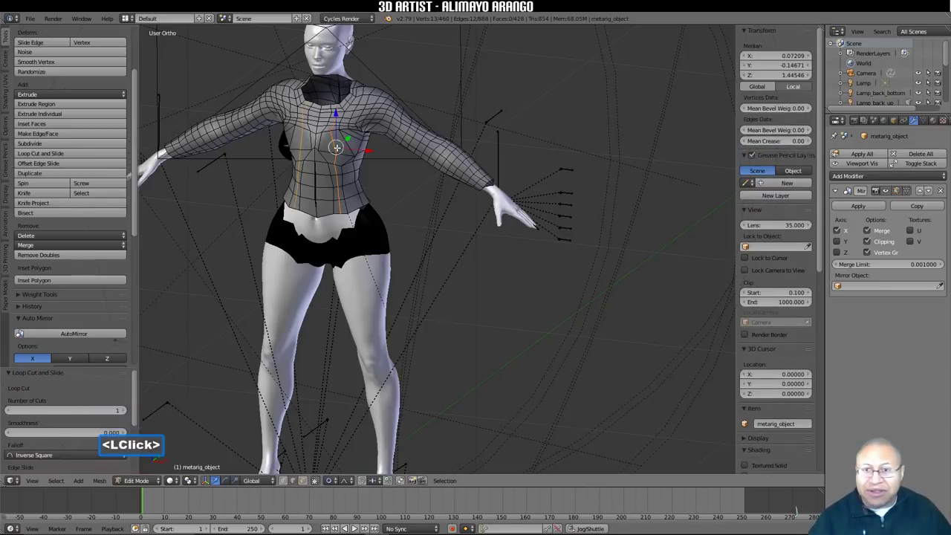
{"action": "key", "text": "a"}
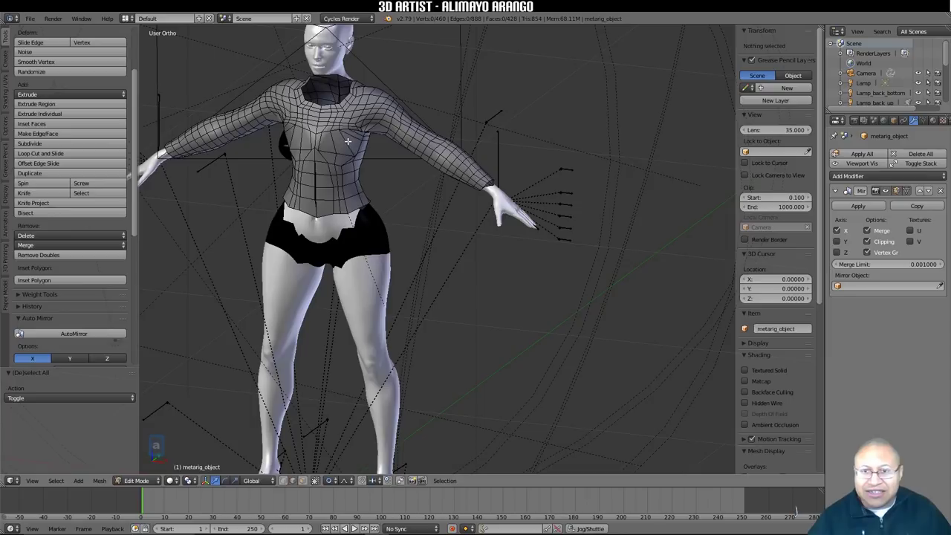
{"action": "key", "text": "ctrl"}
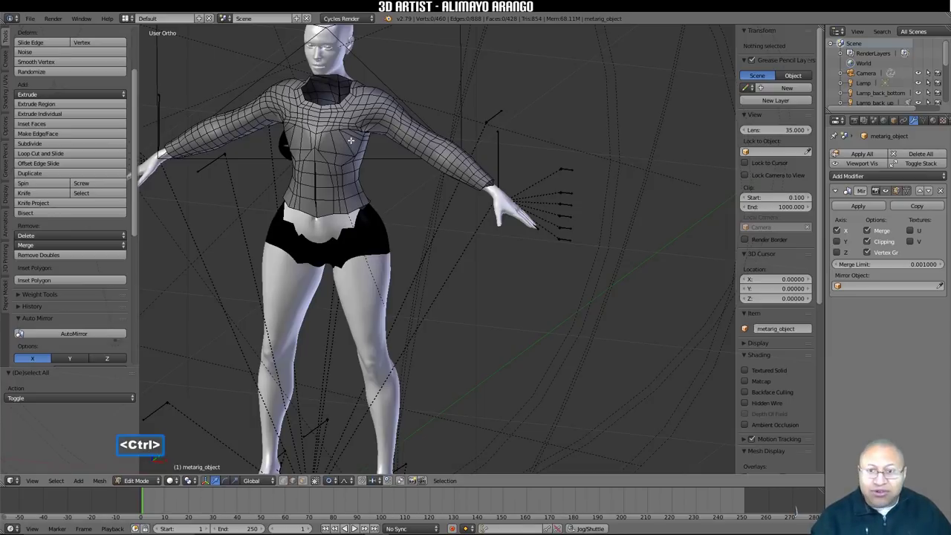
Step: Add one horizontal edge loop across the bust of the mirrored top, without sliding it
{"action": "key", "text": "ctrl+r"}
{"action": "left_click", "coordinate": [351, 139]}
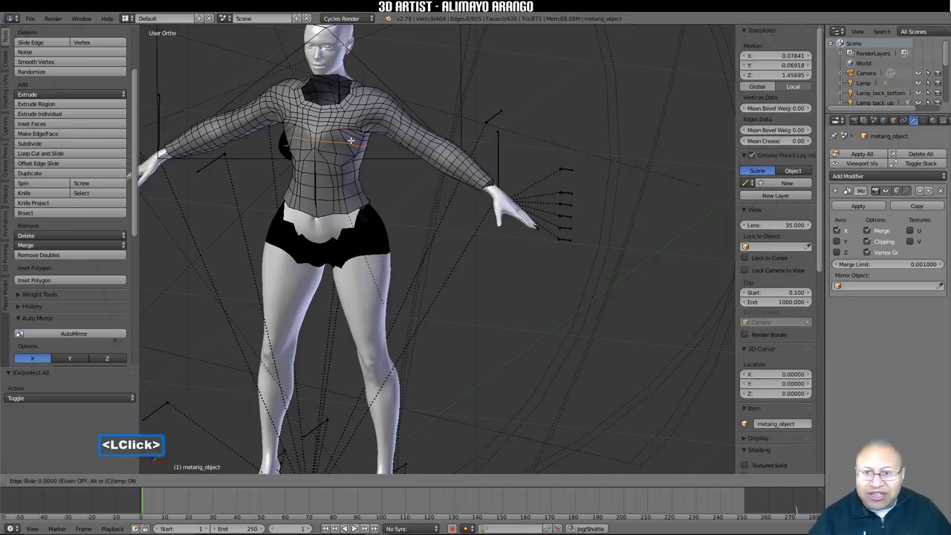
{"action": "left_click", "coordinate": [350, 145]}
{"action": "scroll", "coordinate": [392, 199], "scroll_direction": "up", "scroll_amount": 2}
{"action": "middle_click_drag", "start_coordinate": [391, 199], "coordinate": [392, 216]}
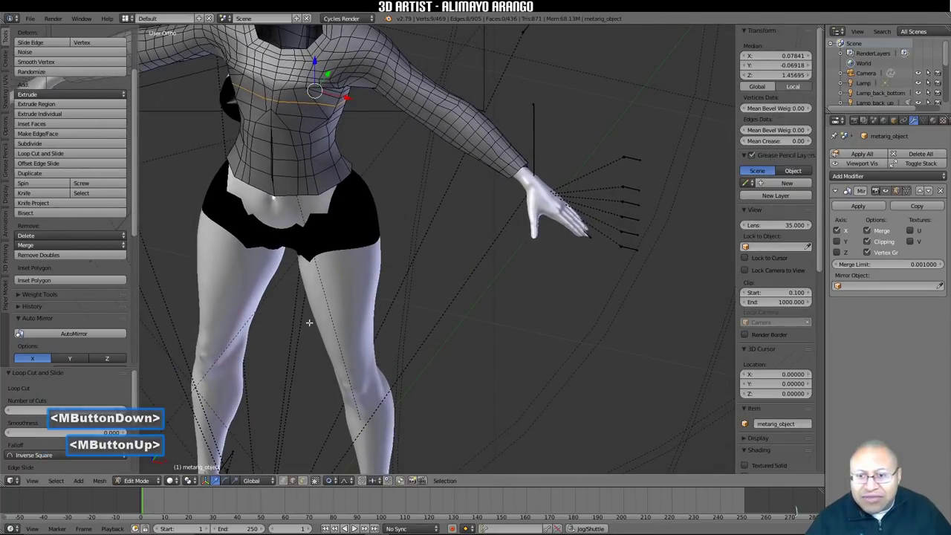
Step: Move a vertex at the inner underside of the bust forward and towards the centre, using smooth proportional editing with a reduced influence radius
{"action": "left_click", "coordinate": [302, 480]}
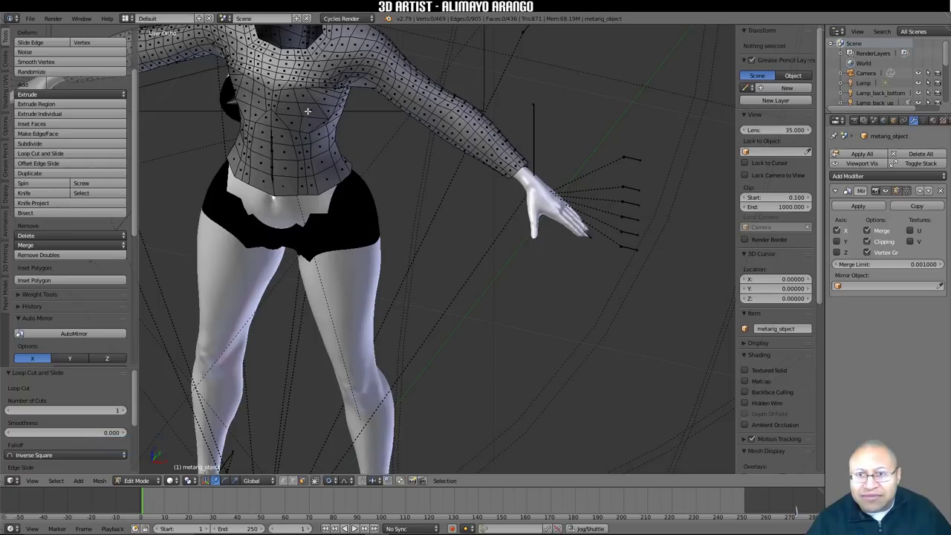
{"action": "left_click", "coordinate": [290, 481]}
{"action": "left_click", "coordinate": [305, 117]}
{"action": "middle_click_drag", "start_coordinate": [306, 120], "coordinate": [362, 178]}
{"action": "key", "text": "g"}
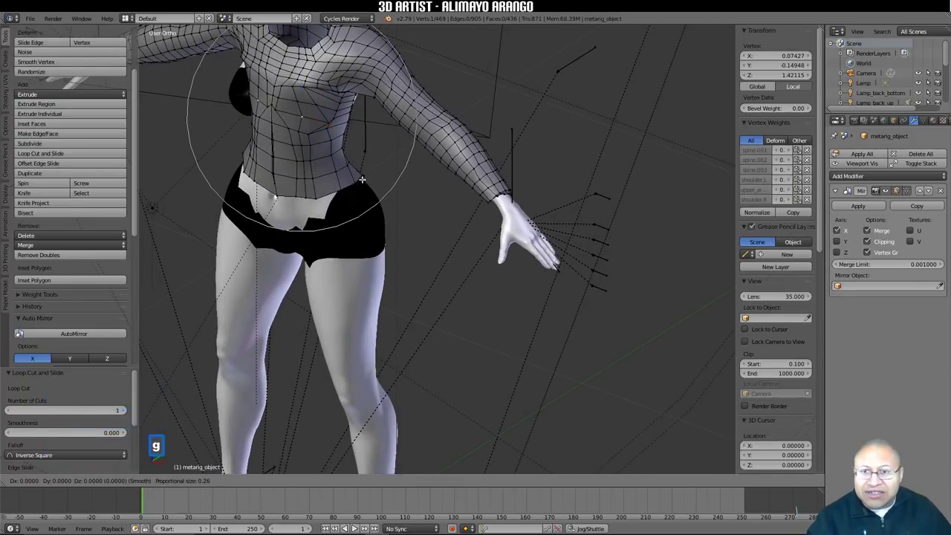
{"action": "scroll", "coordinate": [362, 179], "scroll_direction": "up", "scroll_amount": 9}
{"action": "scroll", "coordinate": [361, 179], "scroll_direction": "up", "scroll_amount": 10}
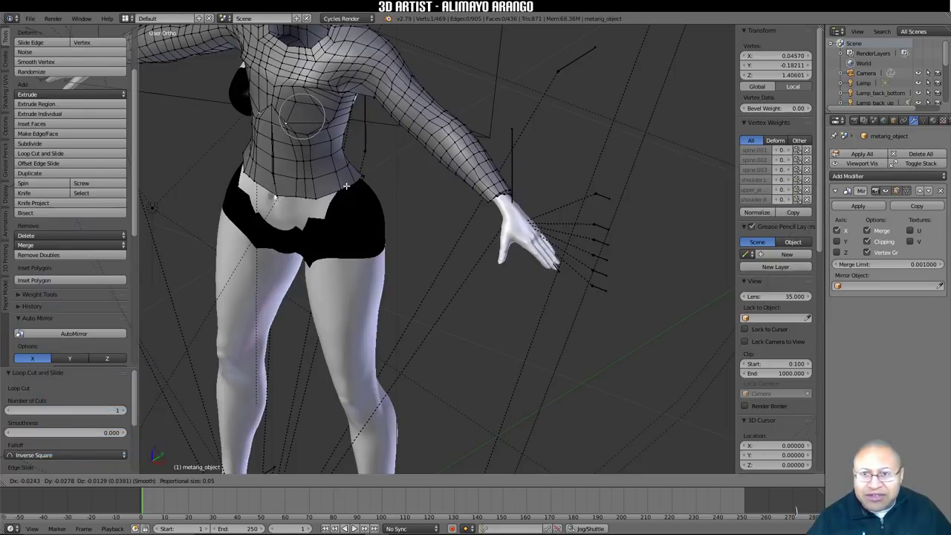
{"action": "scroll", "coordinate": [347, 186], "scroll_direction": "down", "scroll_amount": 5}
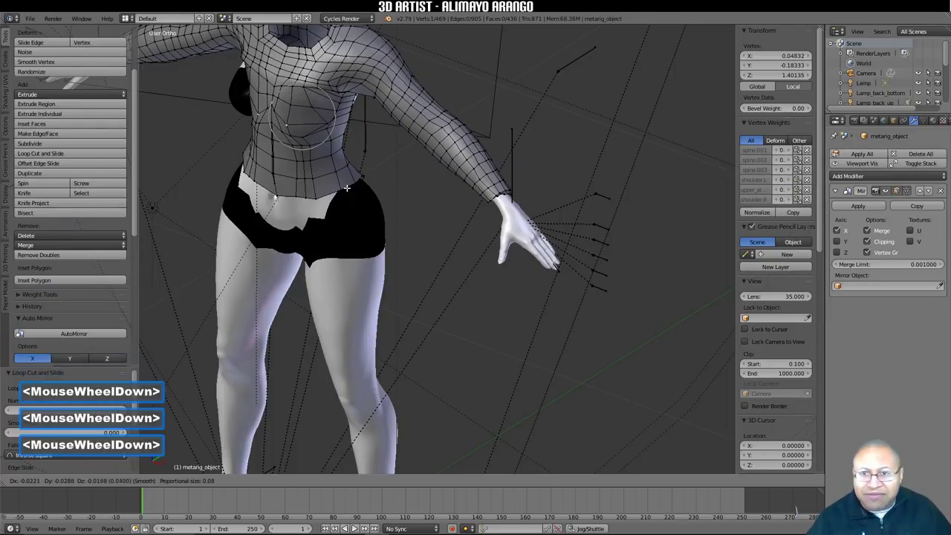
{"action": "scroll", "coordinate": [347, 188], "scroll_direction": "down", "scroll_amount": 3}
{"action": "left_click", "coordinate": [350, 189]}
Step: Reshape the front of the bust by pulling individual vertices forward, ending with a move of -0.022 along Y
{"action": "middle_click_drag", "start_coordinate": [350, 189], "coordinate": [388, 171]}
{"action": "left_click_drag", "start_coordinate": [323, 128], "coordinate": [326, 127]}
{"action": "middle_click_drag", "start_coordinate": [326, 126], "coordinate": [327, 98]}
{"action": "left_click", "coordinate": [312, 104]}
{"action": "left_click_drag", "start_coordinate": [327, 97], "coordinate": [328, 98]}
{"action": "middle_click_drag", "start_coordinate": [327, 98], "coordinate": [304, 118]}
{"action": "left_click", "coordinate": [304, 117]}
{"action": "left_click_drag", "start_coordinate": [304, 118], "coordinate": [302, 121]}
{"action": "middle_click_drag", "start_coordinate": [303, 121], "coordinate": [248, 125]}
Step: Pull the vertices on the outer and lower bust forward, including a move of -0.034 along Y
{"action": "left_click", "coordinate": [297, 115]}
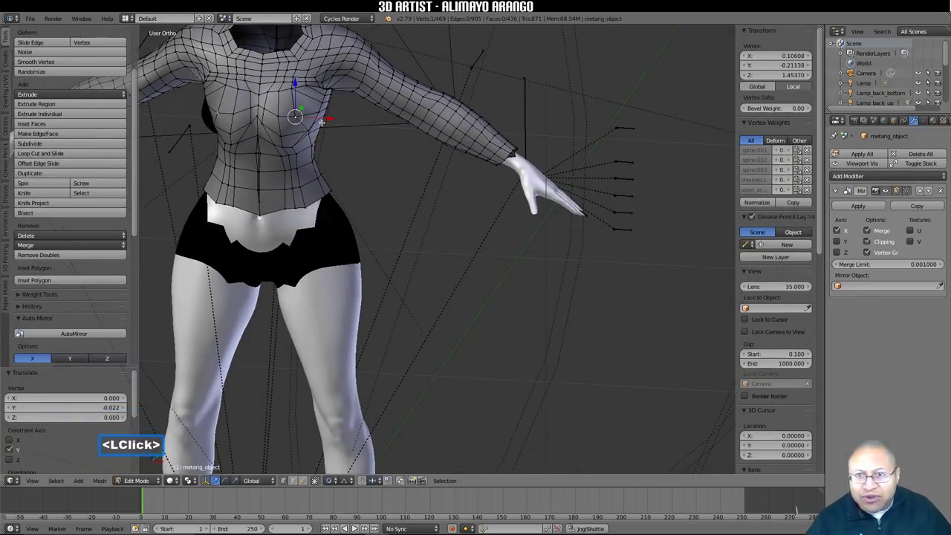
{"action": "left_click_drag", "start_coordinate": [325, 119], "coordinate": [344, 144]}
{"action": "middle_click_drag", "start_coordinate": [344, 144], "coordinate": [384, 134]}
{"action": "left_click", "coordinate": [319, 119]}
{"action": "left_click", "coordinate": [316, 140]}
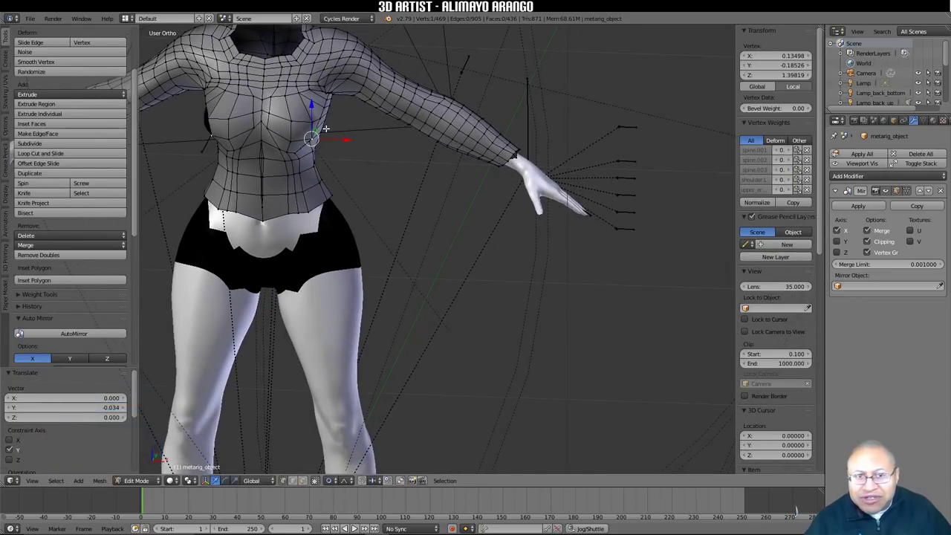
{"action": "middle_click_drag", "start_coordinate": [309, 141], "coordinate": [232, 124]}
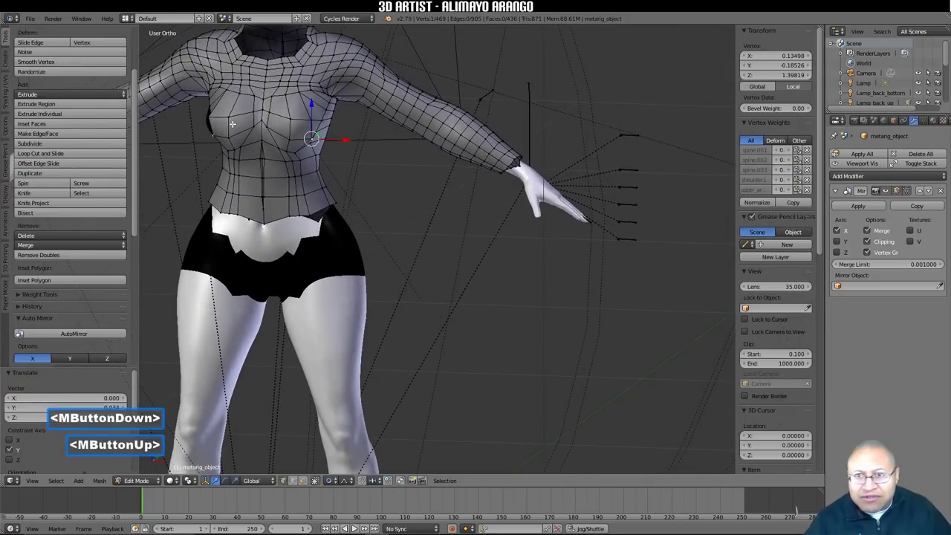
Step: Round out the side of the bust by moving its outer vertices, ending with an outward move of 0.013 along X, and deselect everything
{"action": "left_click", "coordinate": [315, 119]}
{"action": "left_click", "coordinate": [316, 119]}
{"action": "mouse_move", "coordinate": [316, 119]}
{"action": "middle_mouse_down"}
{"action": "mouse_move", "coordinate": [344, 143]}
{"action": "mouse_move", "coordinate": [327, 119]}
{"action": "middle_mouse_up"}
{"action": "left_click_drag", "start_coordinate": [327, 118], "coordinate": [364, 128]}
{"action": "mouse_move", "coordinate": [364, 128]}
{"action": "middle_mouse_down"}
{"action": "mouse_move", "coordinate": [347, 111]}
{"action": "mouse_move", "coordinate": [345, 125]}
{"action": "mouse_move", "coordinate": [375, 130]}
{"action": "mouse_move", "coordinate": [375, 122]}
{"action": "middle_mouse_up"}
{"action": "left_click", "coordinate": [348, 123]}
{"action": "mouse_move", "coordinate": [375, 121]}
{"action": "left_mouse_down"}
{"action": "mouse_move", "coordinate": [361, 117]}
{"action": "mouse_move", "coordinate": [375, 139]}
{"action": "left_mouse_up"}
{"action": "middle_click_drag", "start_coordinate": [376, 138], "coordinate": [391, 170]}
{"action": "middle_click_drag", "start_coordinate": [405, 233], "coordinate": [426, 222]}
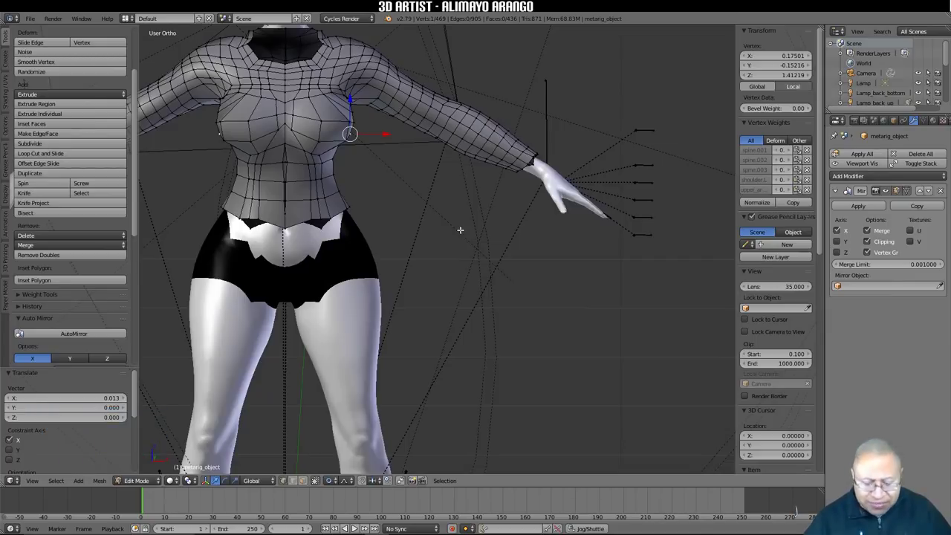
{"action": "key", "text": "a"}
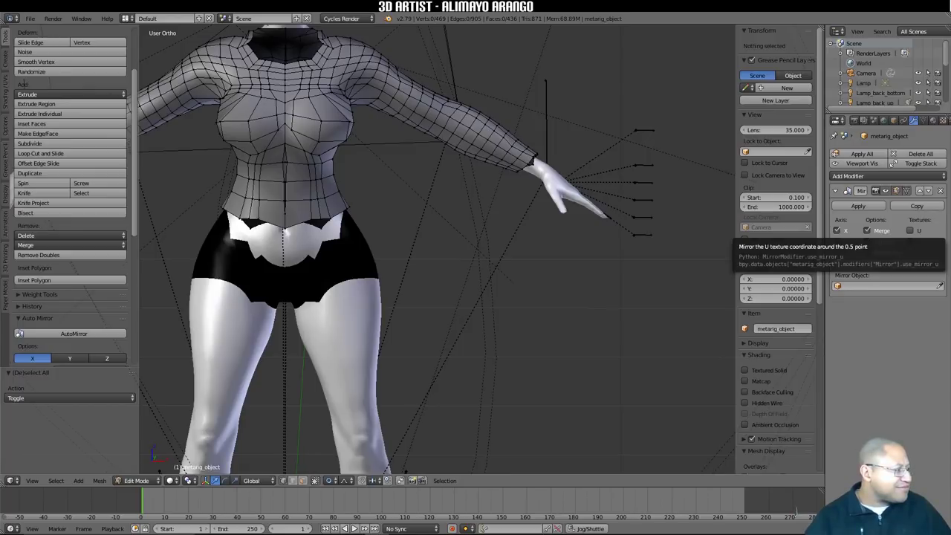
Step: Return the top to Object Mode and add a Shrinkwrap modifier with Keep Above Surface enabled
{"action": "left_click", "coordinate": [867, 242]}
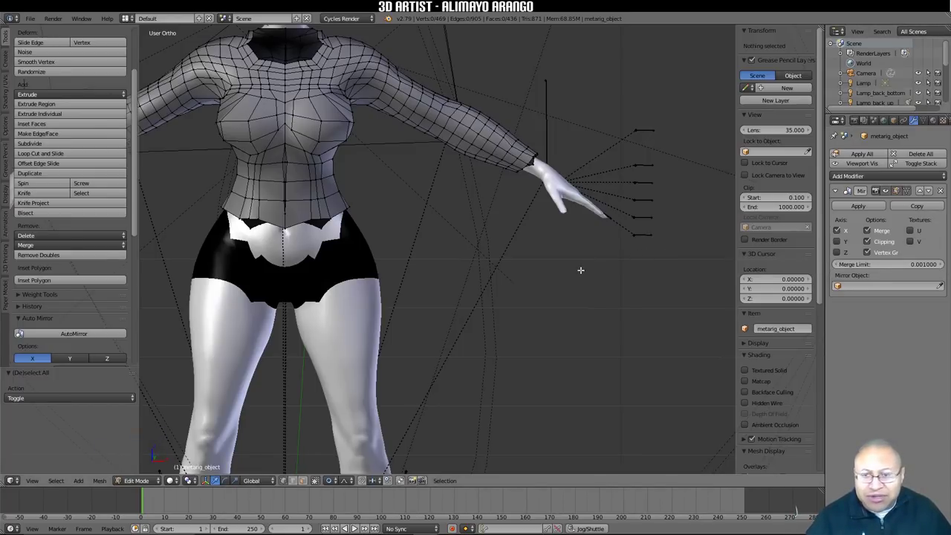
{"action": "left_click", "coordinate": [162, 476]}
{"action": "left_click", "coordinate": [161, 468]}
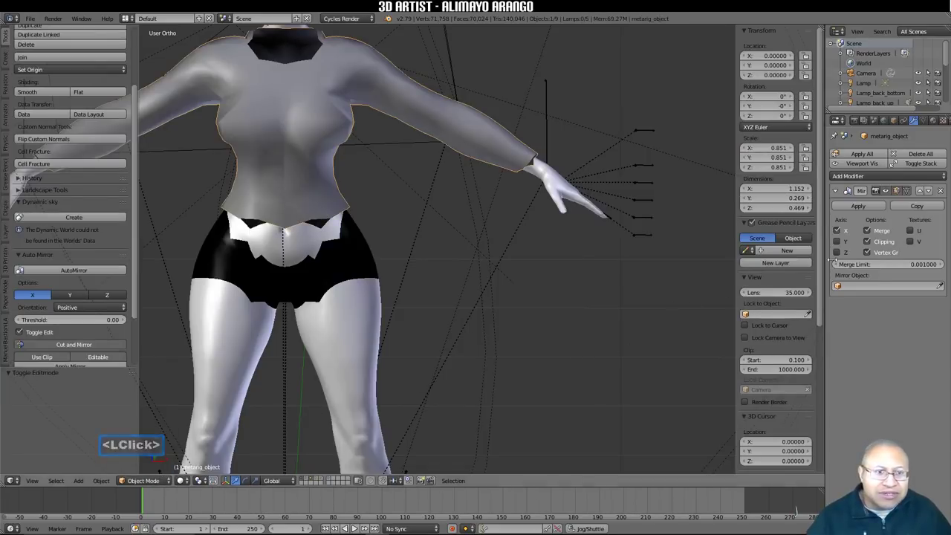
{"action": "left_click", "coordinate": [939, 177]}
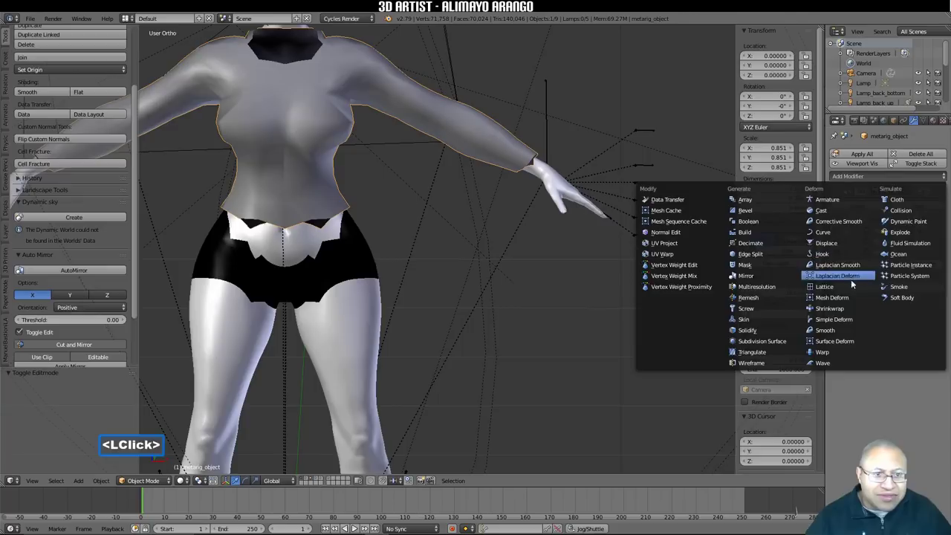
{"action": "left_click", "coordinate": [856, 312]}
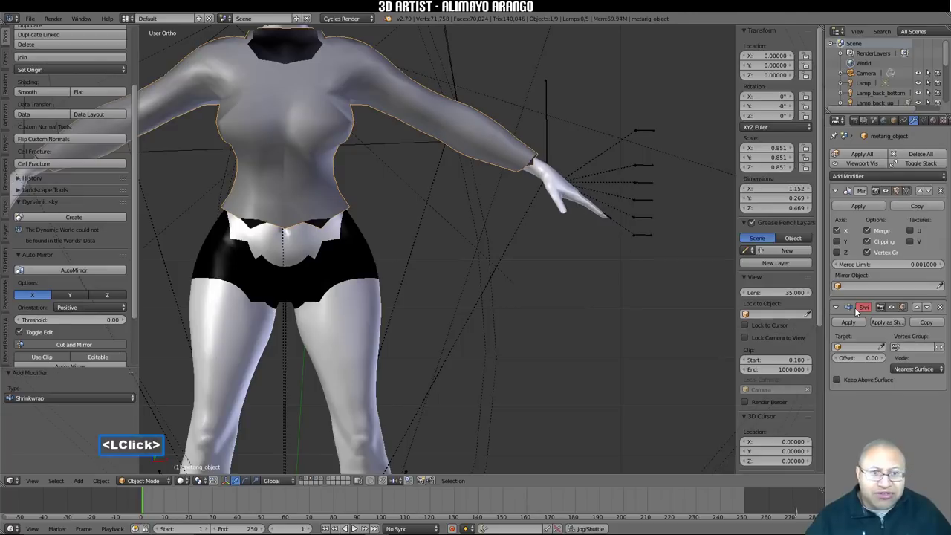
{"action": "left_click", "coordinate": [840, 379]}
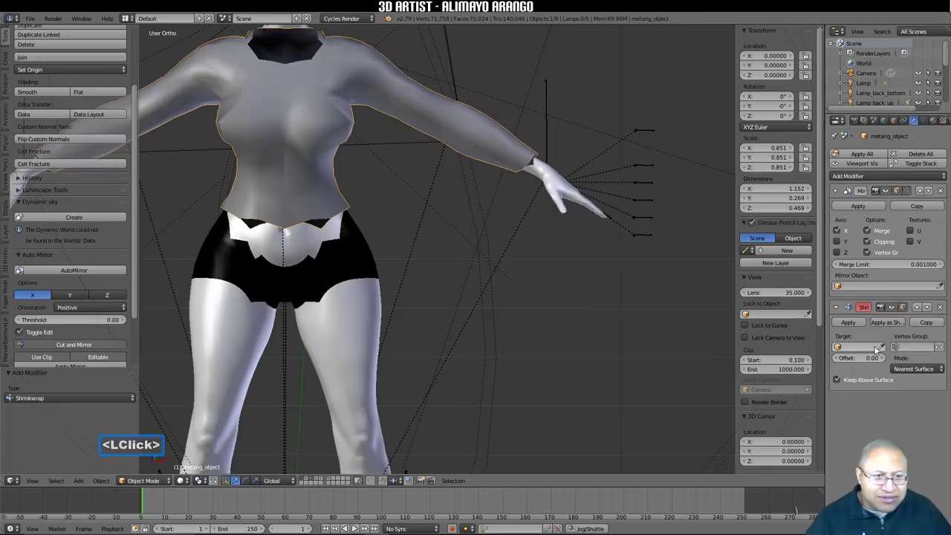
Step: Set the Shrinkwrap offset to 0.01 and choose the body mesh f_ca01 as its target
{"action": "left_click", "coordinate": [880, 355]}
{"action": "left_click", "coordinate": [881, 350]}
{"action": "left_click", "coordinate": [565, 183]}
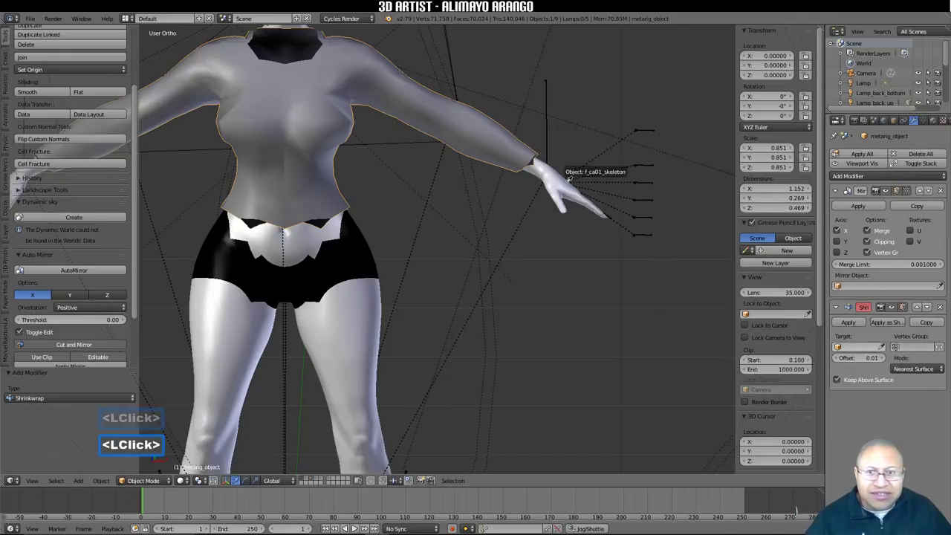
{"action": "left_click", "coordinate": [881, 347]}
{"action": "left_click", "coordinate": [555, 184]}
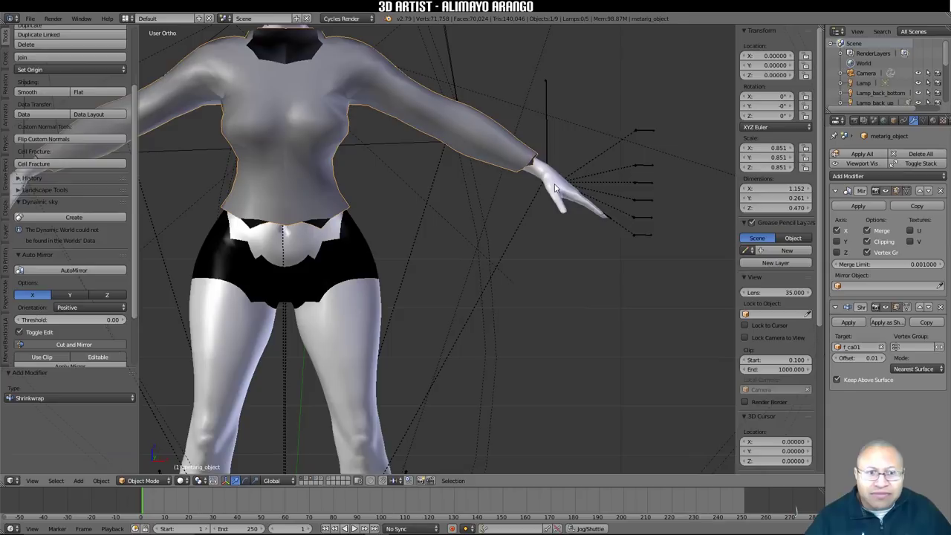
Step: Compare the top with and without the shrinkwrap effect in the viewport, and apply the Shrinkwrap modifier
{"action": "middle_click_drag", "start_coordinate": [564, 222], "coordinate": [590, 283]}
{"action": "left_click", "coordinate": [907, 308]}
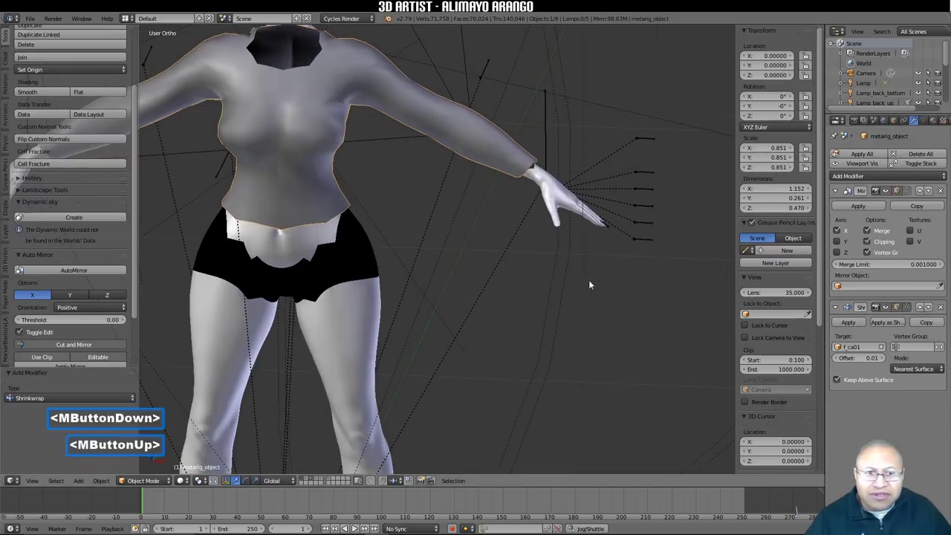
{"action": "double_click", "coordinate": [891, 311]}
{"action": "mouse_move", "coordinate": [611, 307]}
{"action": "middle_mouse_down"}
{"action": "mouse_move", "coordinate": [554, 282]}
{"action": "mouse_move", "coordinate": [607, 291]}
{"action": "middle_mouse_up"}
{"action": "middle_click_drag", "start_coordinate": [523, 285], "coordinate": [585, 328]}
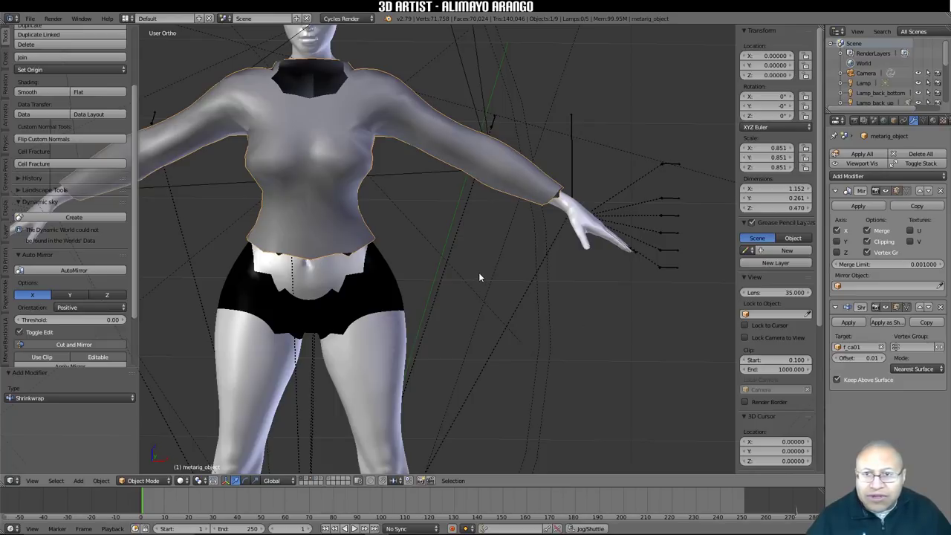
{"action": "mouse_move", "coordinate": [535, 312]}
{"action": "middle_mouse_down"}
{"action": "mouse_move", "coordinate": [488, 310]}
{"action": "mouse_move", "coordinate": [531, 313]}
{"action": "middle_mouse_up"}
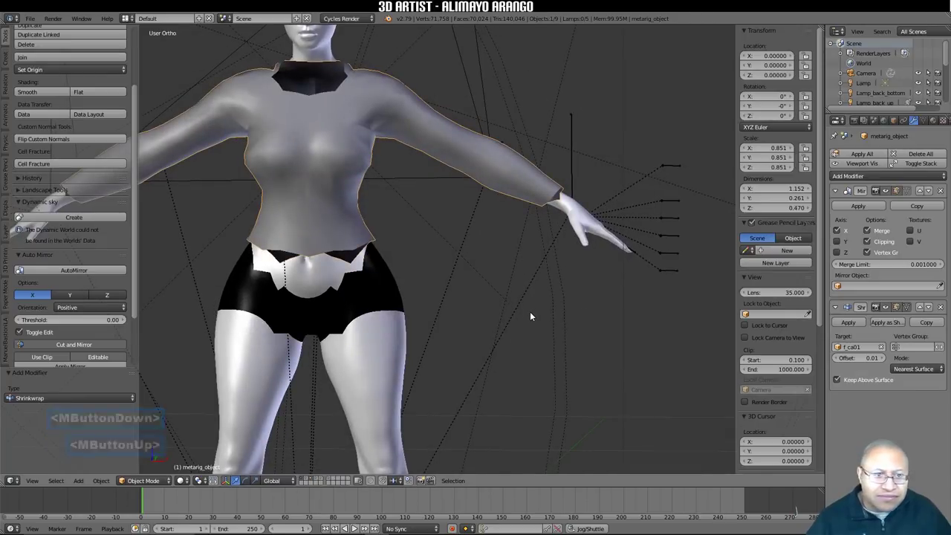
{"action": "left_click", "coordinate": [849, 323]}
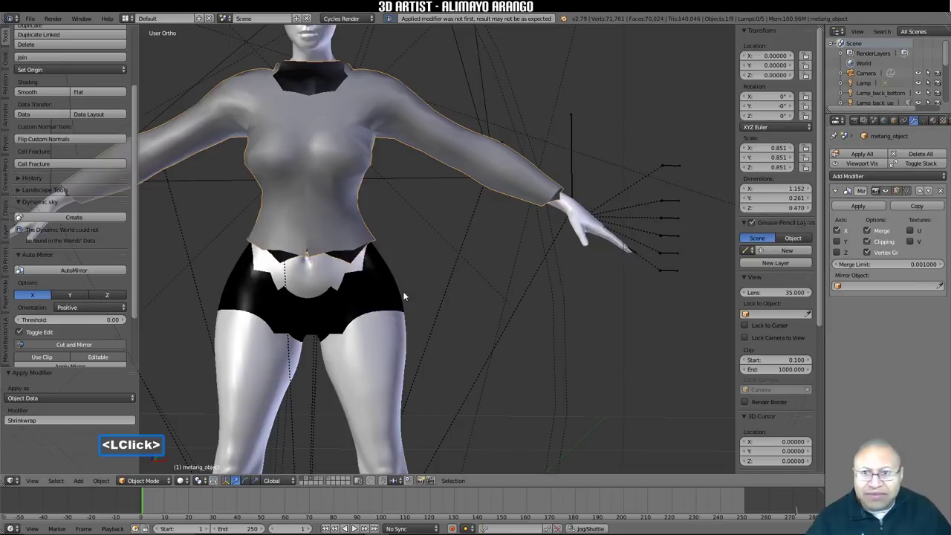
Step: Reopen the top's mesh in Edit Mode with edge selection active and proportional editing turned off
{"action": "left_click", "coordinate": [143, 480]}
{"action": "left_click", "coordinate": [132, 465]}
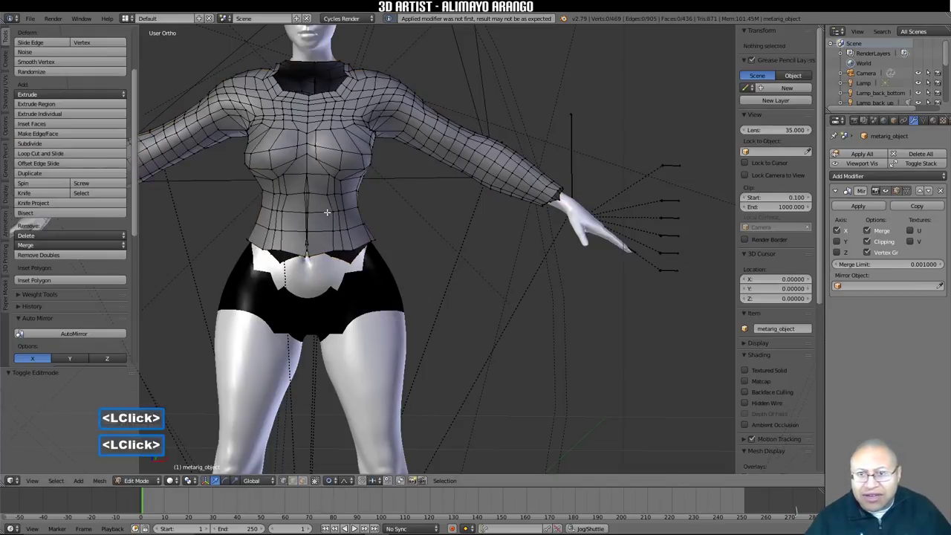
{"action": "left_click", "coordinate": [300, 481]}
{"action": "key", "text": "o"}
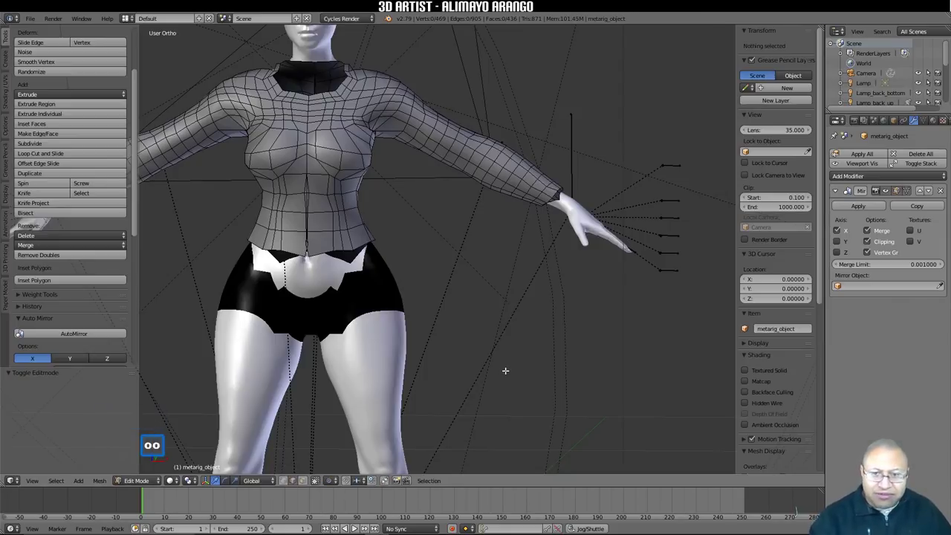
Step: Select the stray vertical edge loop beside the centre line of the abdomen and dissolve its edges
{"action": "key", "text": "alt"}
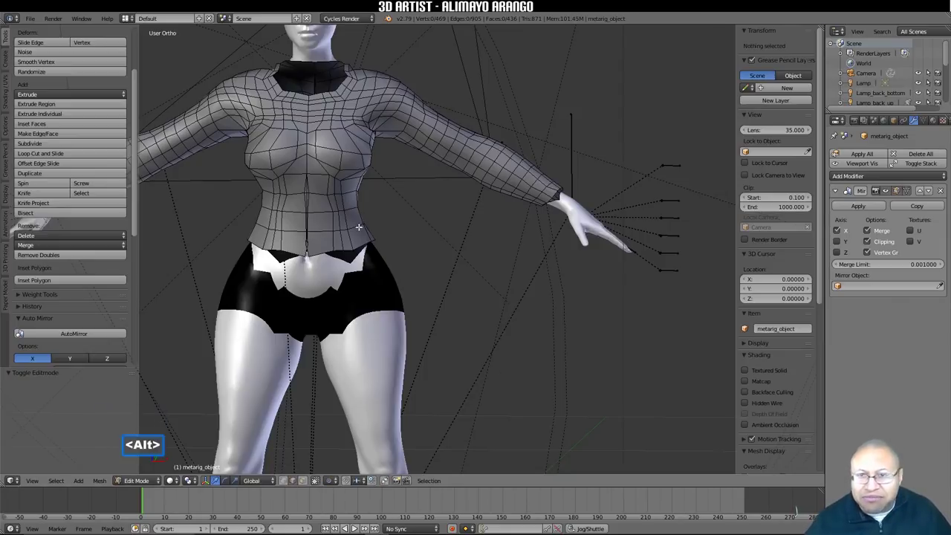
{"action": "left_click", "coordinate": [311, 220], "text": "alt"}
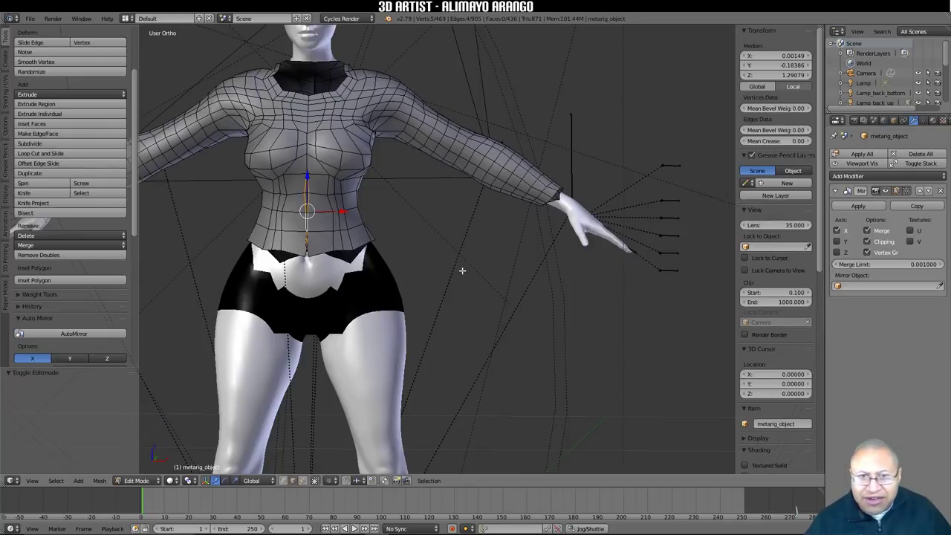
{"action": "key", "text": "x"}
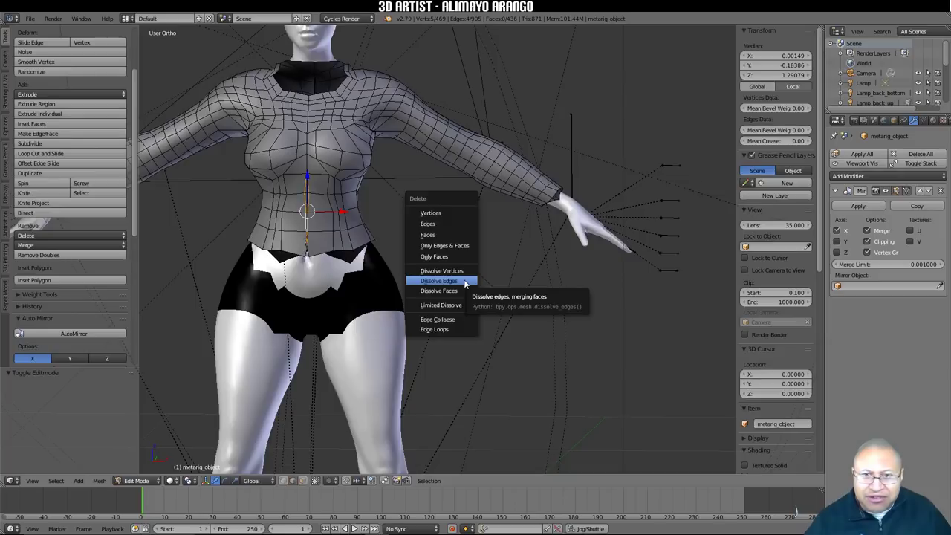
{"action": "left_click", "coordinate": [466, 283]}
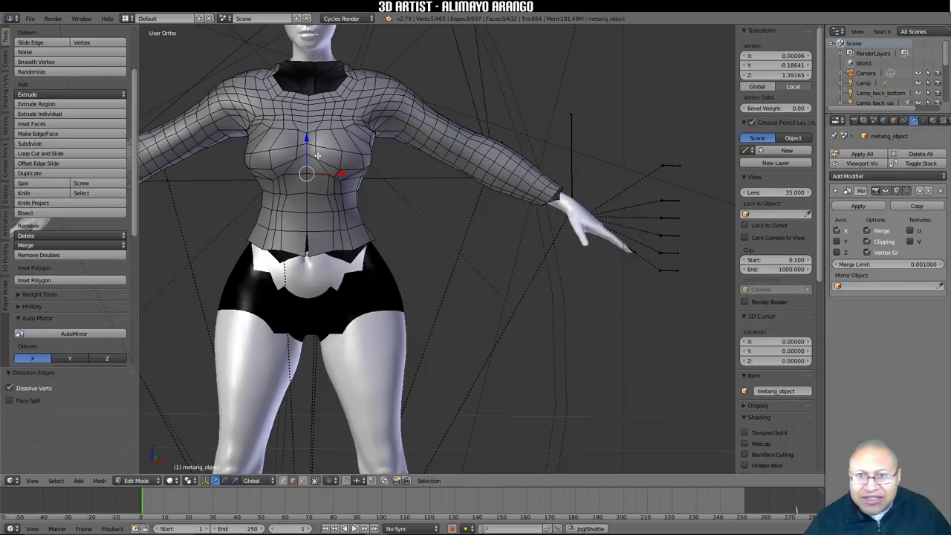
Step: Move the innermost vertex of the front hem along X onto the mirror line at X 0, and deselect everything
{"action": "scroll", "coordinate": [395, 254], "scroll_direction": "up", "scroll_amount": 1}
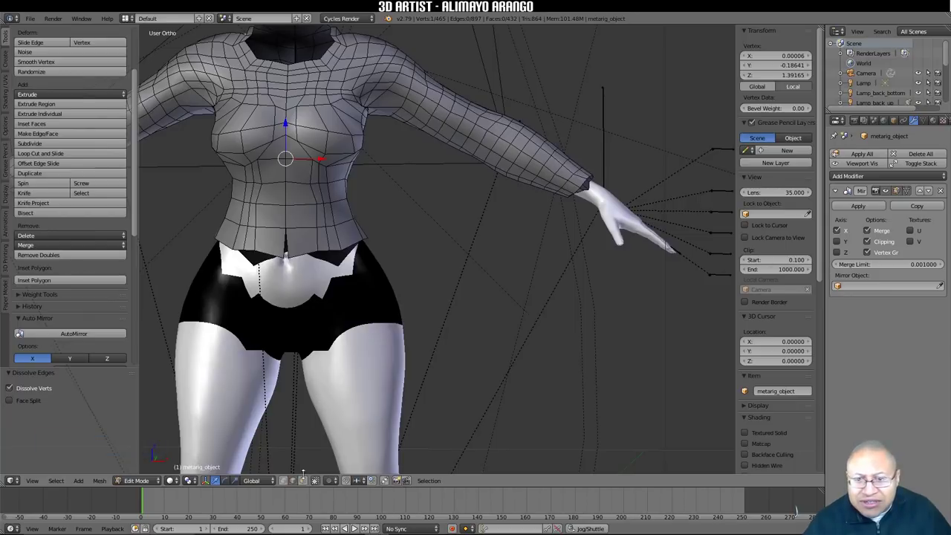
{"action": "left_click", "coordinate": [285, 480]}
{"action": "left_click", "coordinate": [290, 254]}
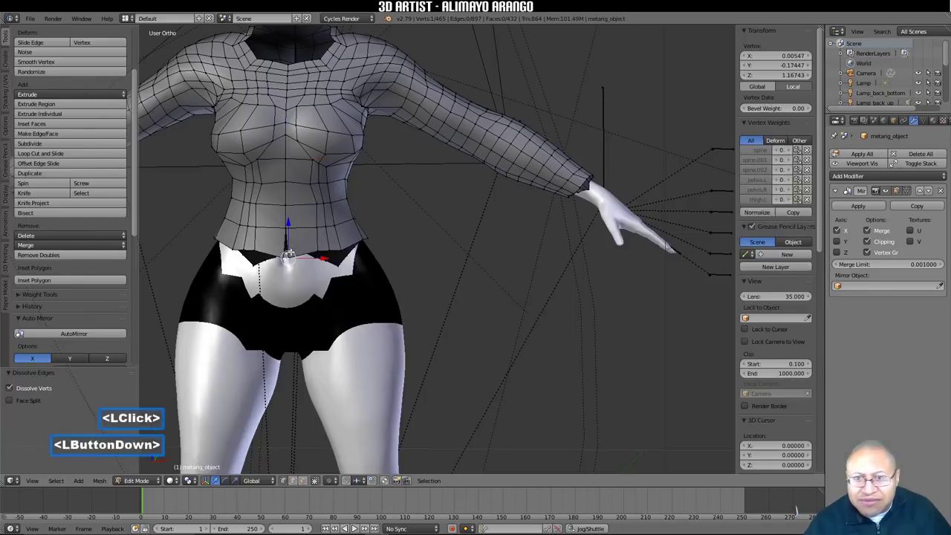
{"action": "left_click_drag", "start_coordinate": [324, 258], "coordinate": [321, 259]}
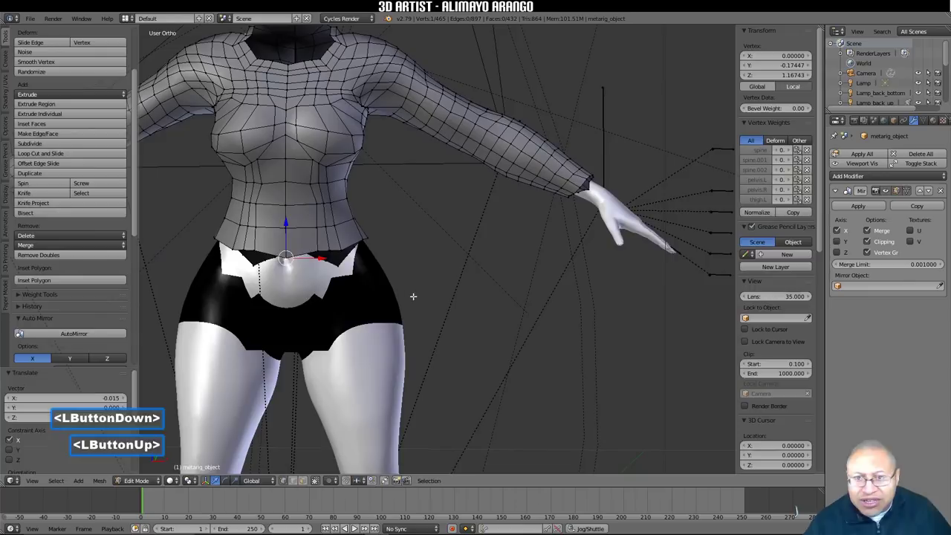
{"action": "key", "text": "a"}
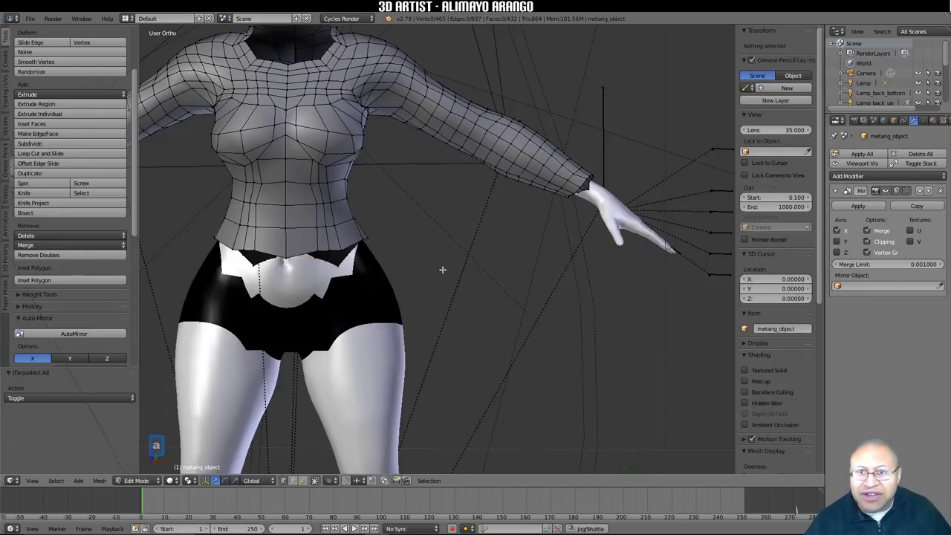
Step: Select the edge loop along the front and side hem of the top and flatten it by scaling to 0 along Z
{"action": "middle_click_drag", "start_coordinate": [450, 256], "coordinate": [495, 323], "text": "shift"}
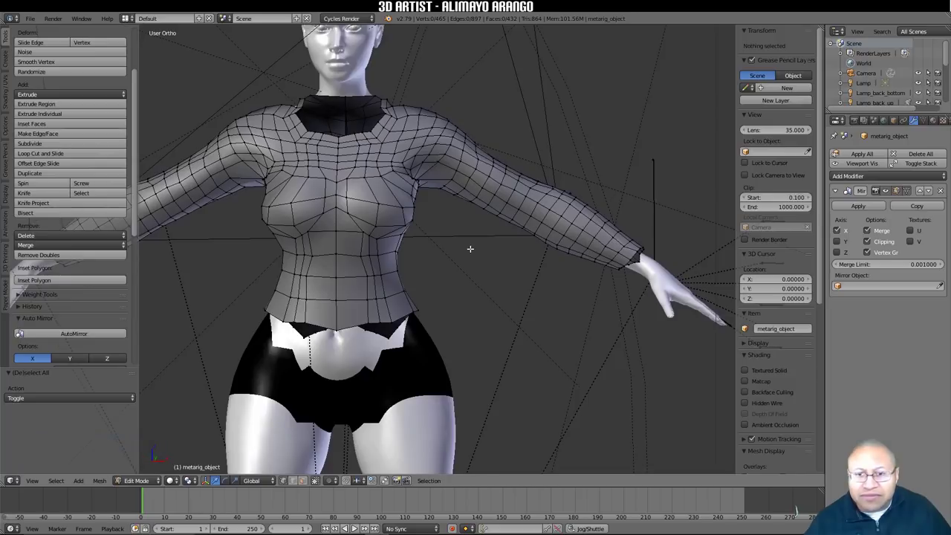
{"action": "middle_click_drag", "start_coordinate": [433, 297], "coordinate": [403, 316]}
{"action": "key", "text": "alt"}
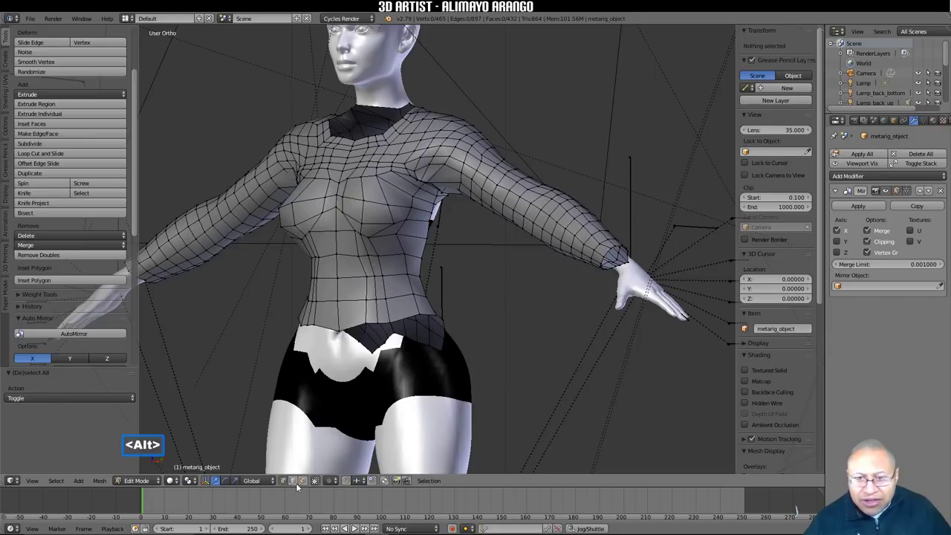
{"action": "left_click", "coordinate": [296, 483]}
{"action": "left_click", "coordinate": [382, 324], "text": "alt"}
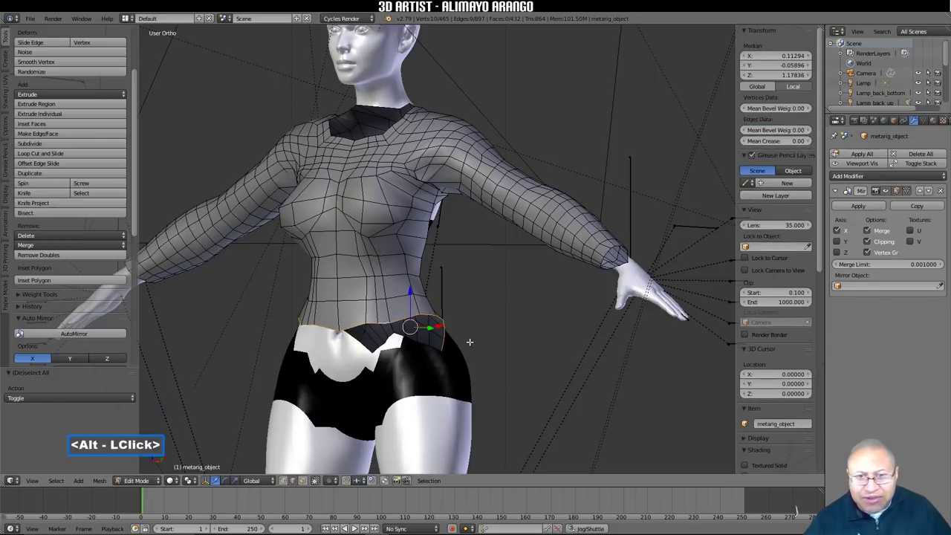
{"action": "key", "text": "s"}
{"action": "key", "text": "z"}
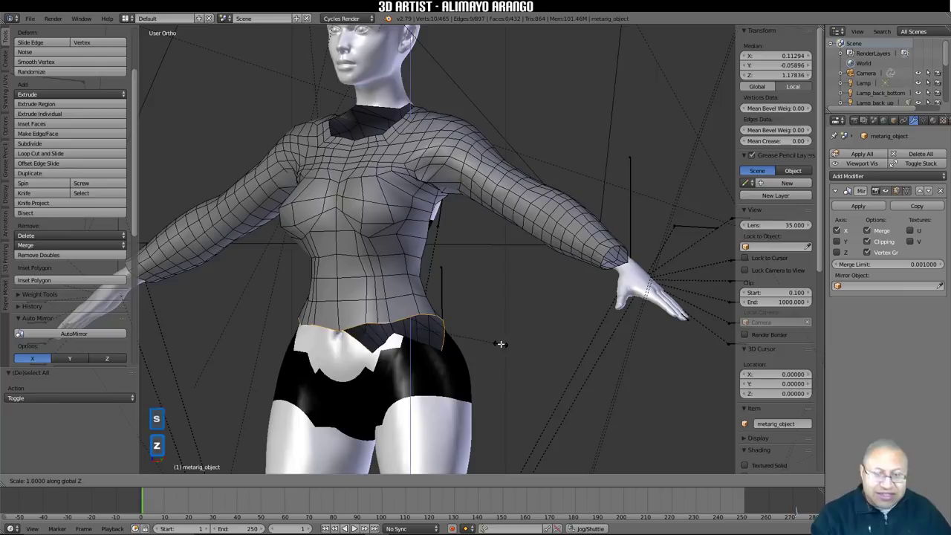
{"action": "key", "text": "0"}
{"action": "left_click", "coordinate": [501, 344]}
Step: Try to dissolve the full vertical edge loop running down the centre of the back
{"action": "middle_click_drag", "start_coordinate": [501, 344], "coordinate": [338, 349]}
{"action": "scroll", "coordinate": [475, 275], "scroll_direction": "up", "scroll_amount": 2}
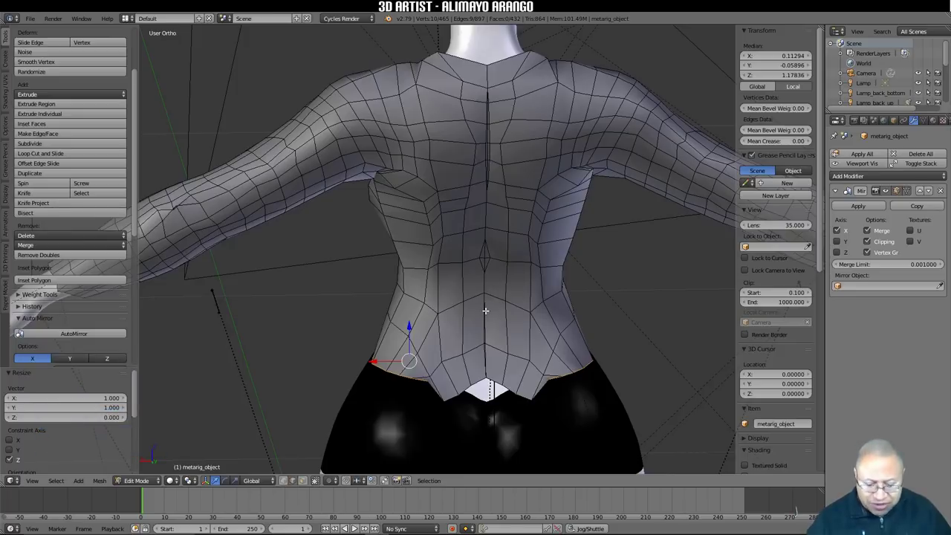
{"action": "key", "text": "a"}
{"action": "key", "text": "alt"}
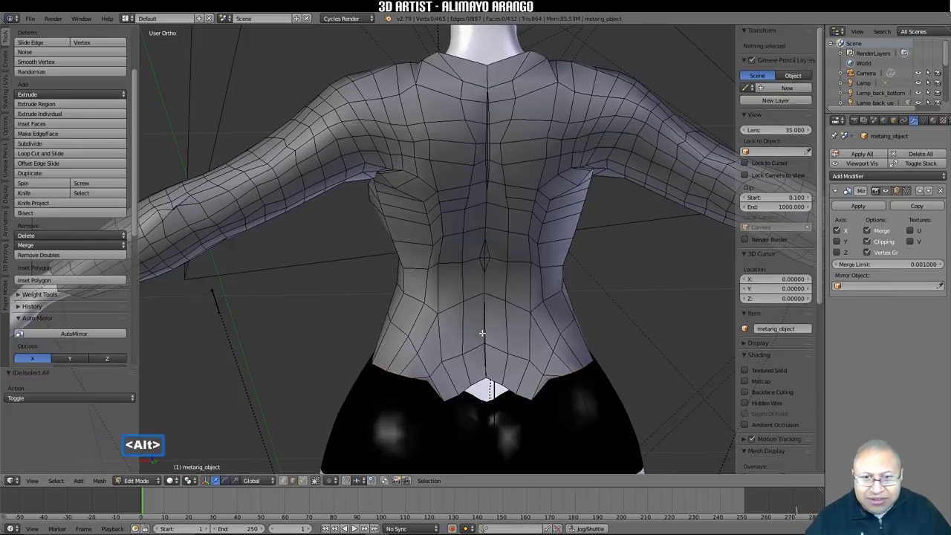
{"action": "left_click", "coordinate": [481, 333], "text": "alt"}
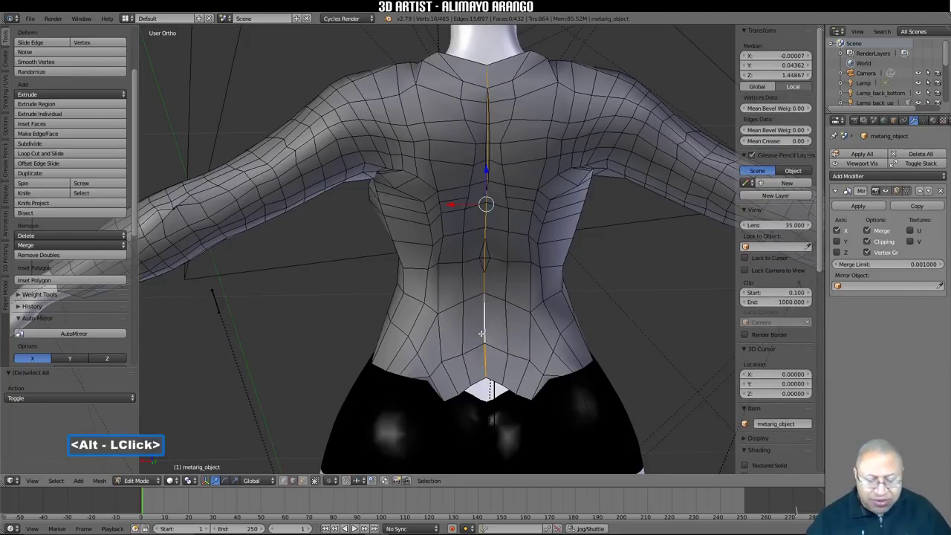
{"action": "key", "text": "x"}
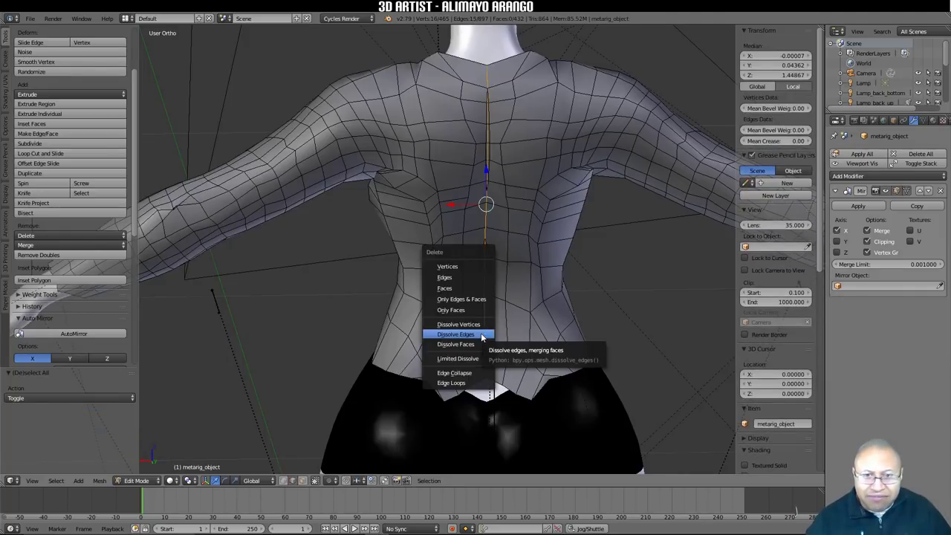
{"action": "left_click", "coordinate": [480, 332]}
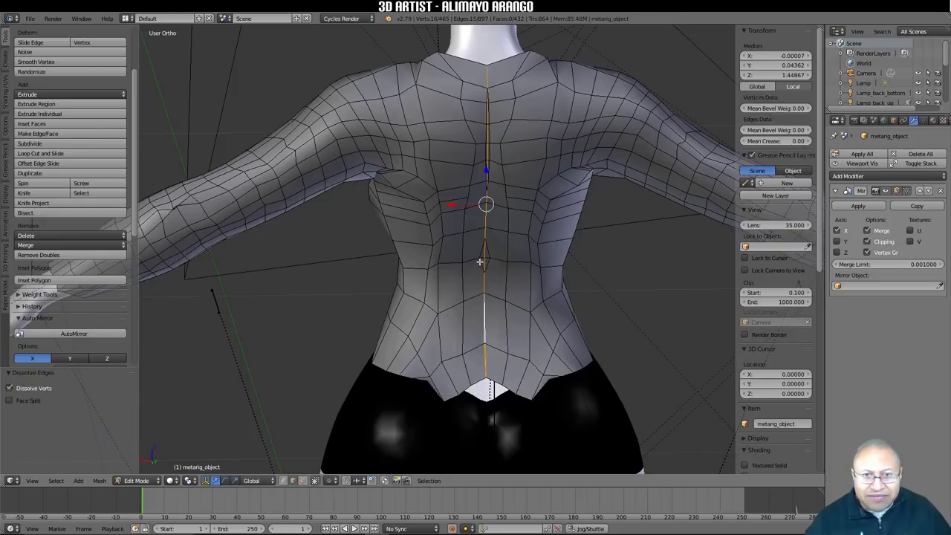
Step: Select the two stray edges beside the small diamond gap at the centre of the lower back and dissolve them
{"action": "left_click", "coordinate": [481, 264]}
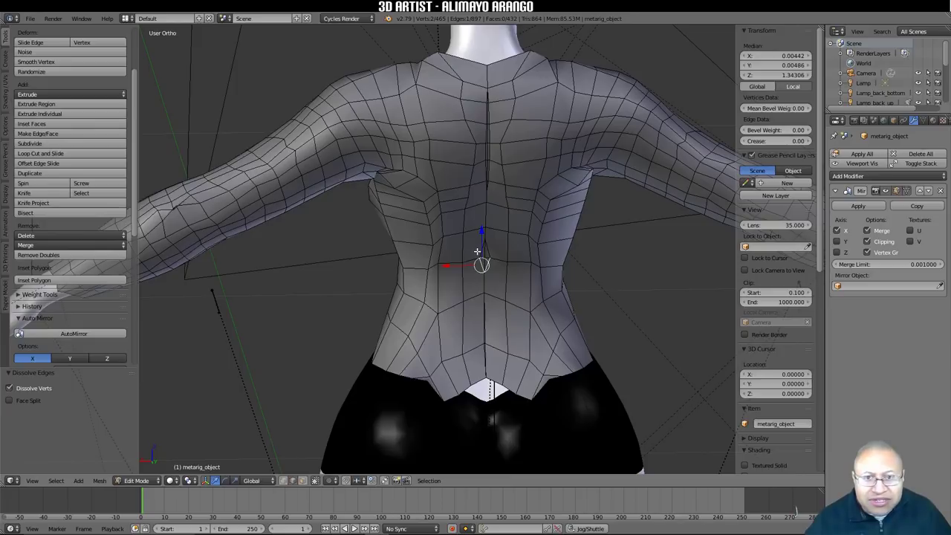
{"action": "left_click", "coordinate": [477, 253], "text": "shift"}
{"action": "key", "text": "x"}
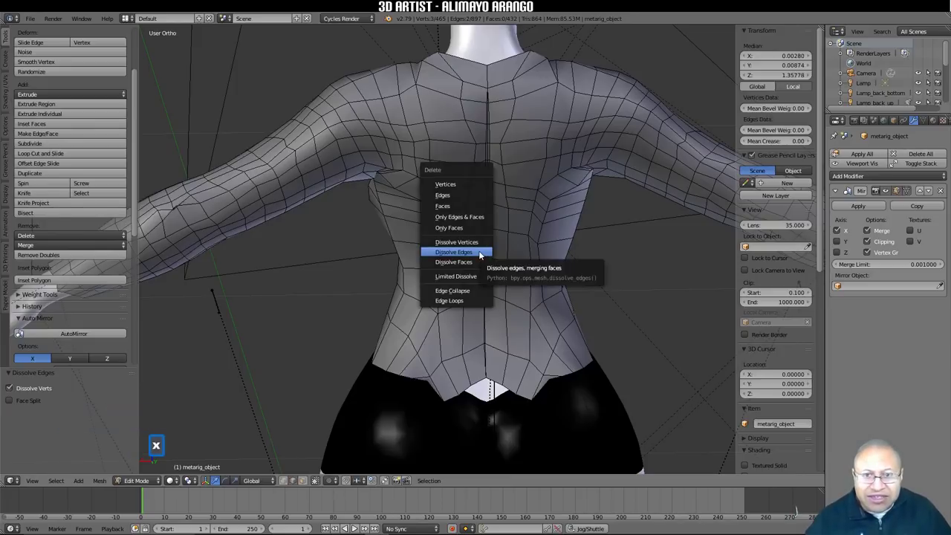
{"action": "left_click", "coordinate": [479, 251]}
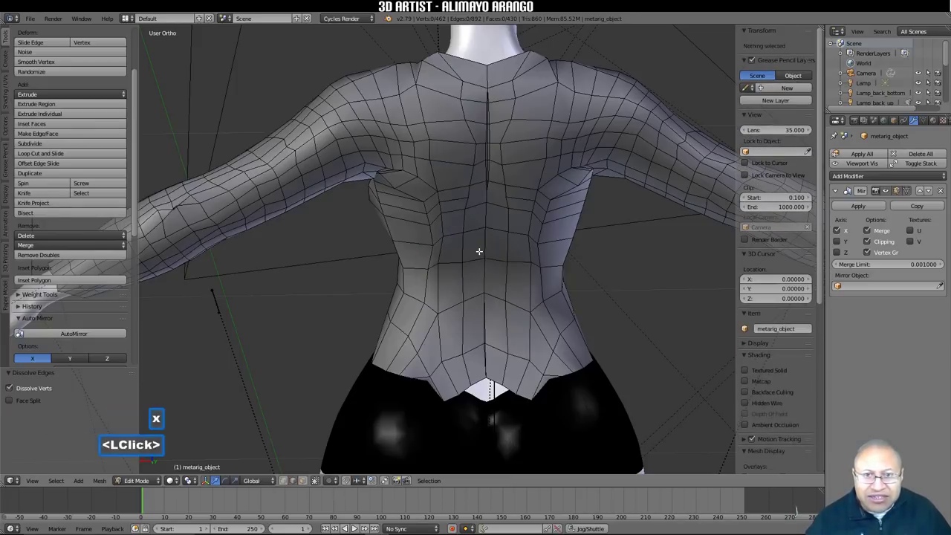
Step: Select the stray edge loop beside the centre line of the upper back and dissolve its edges
{"action": "left_click", "coordinate": [486, 167], "text": "alt"}
{"action": "key", "text": "x"}
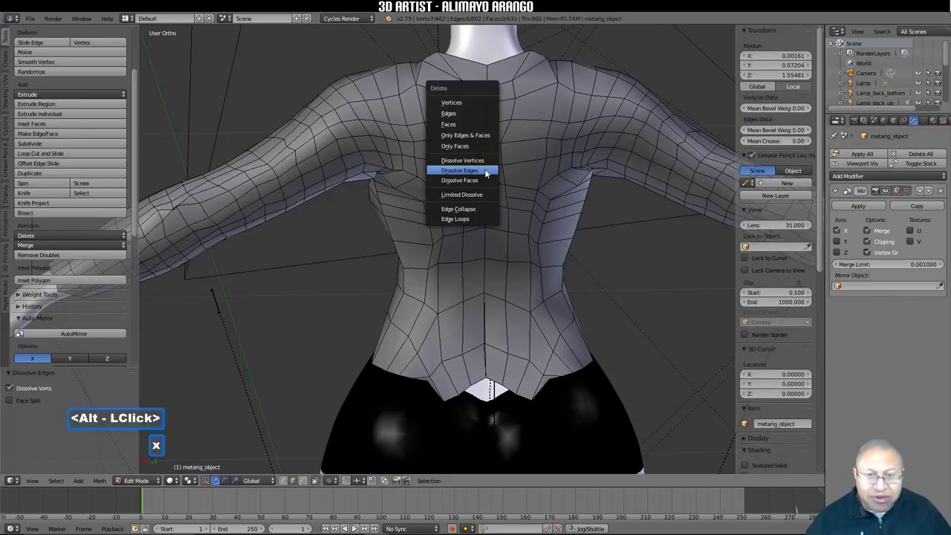
{"action": "left_click", "coordinate": [460, 171]}
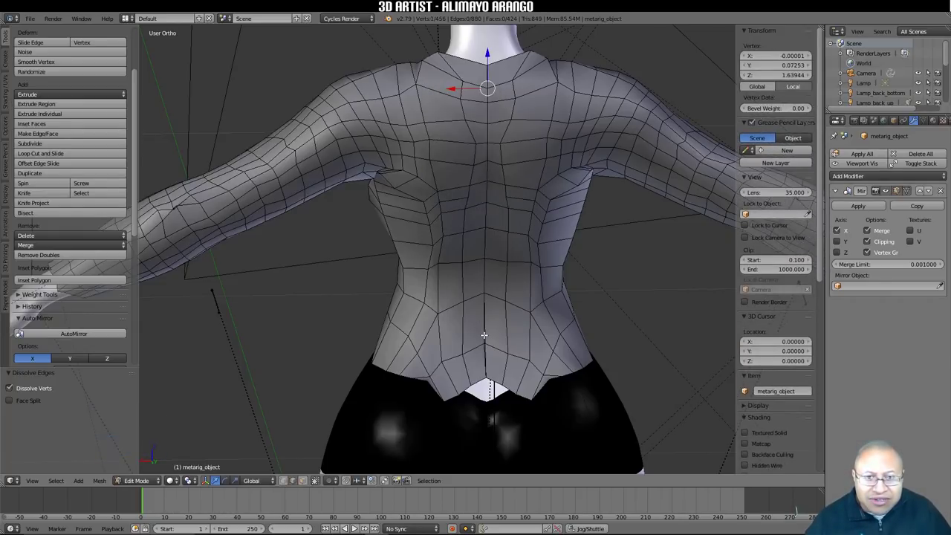
Step: Try to dissolve the two lowest centre-back edges above the hem, first together and then one at a time
{"action": "left_click", "coordinate": [484, 335]}
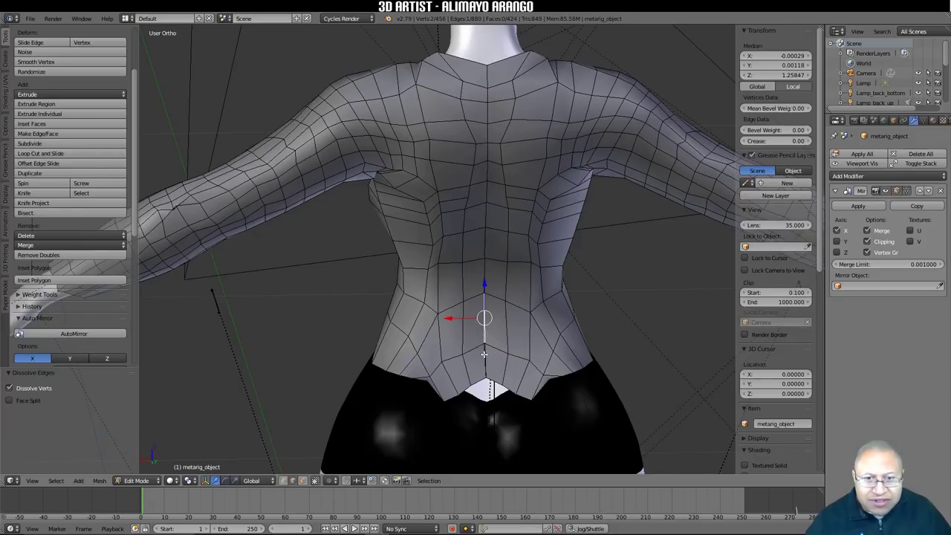
{"action": "left_click", "coordinate": [484, 354], "text": "shift"}
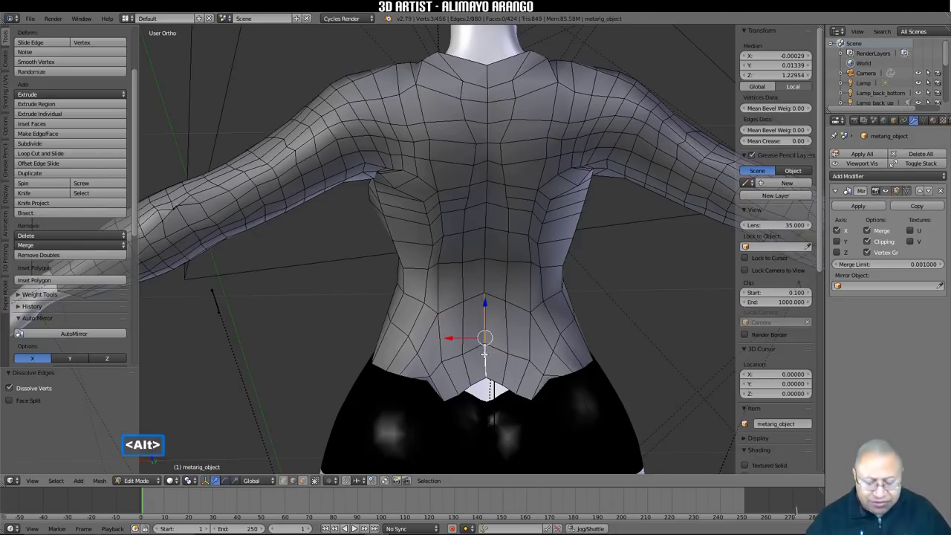
{"action": "key", "text": "x"}
{"action": "left_click", "coordinate": [484, 355]}
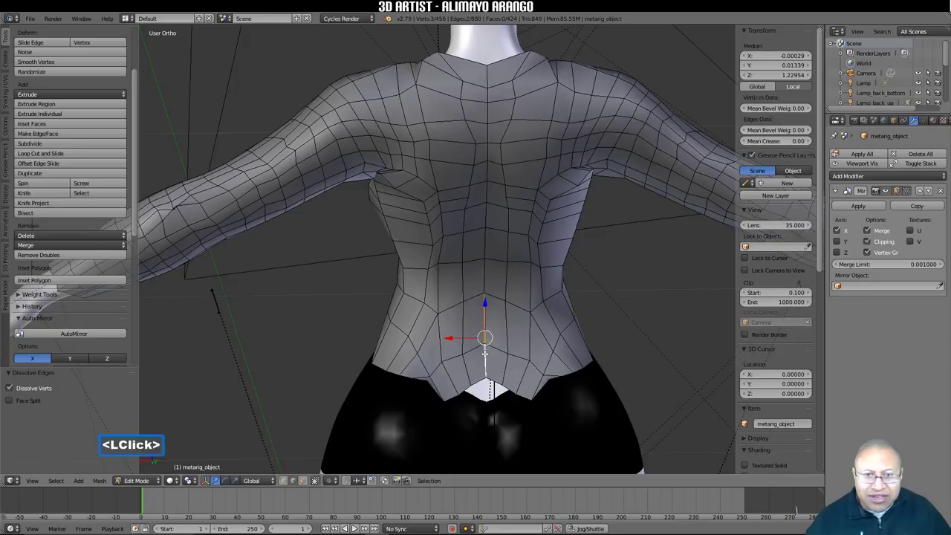
{"action": "key", "text": "a"}
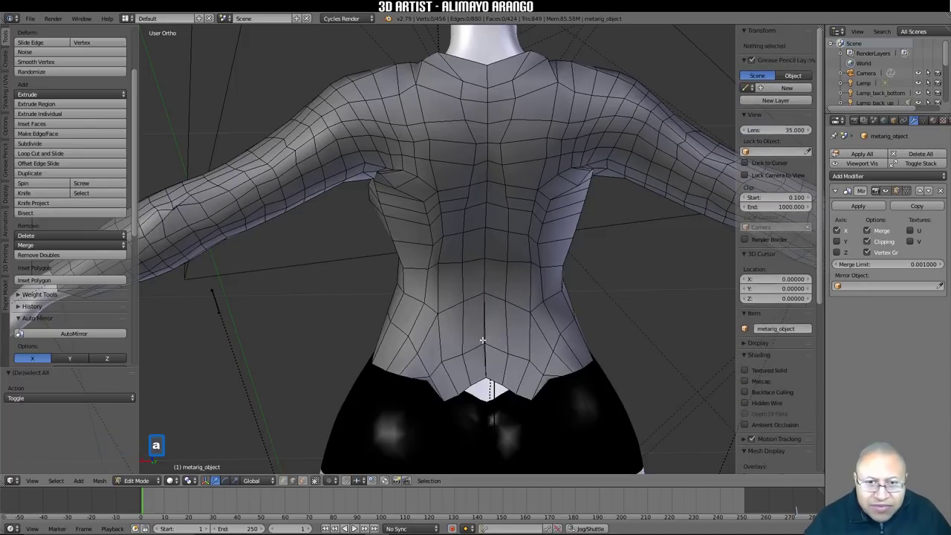
{"action": "left_click", "coordinate": [483, 341]}
{"action": "key", "text": "x"}
{"action": "left_click", "coordinate": [483, 342]}
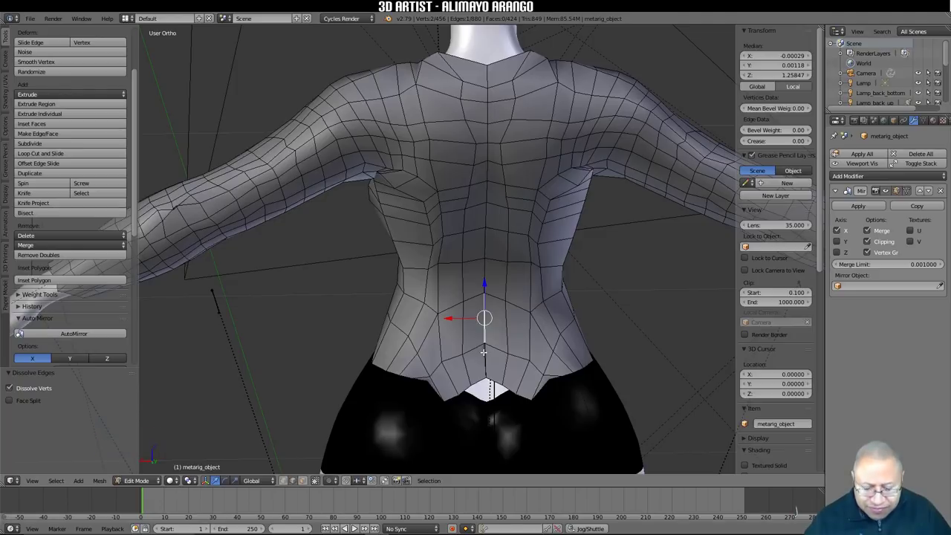
{"action": "left_click", "coordinate": [484, 352]}
{"action": "key", "text": "x"}
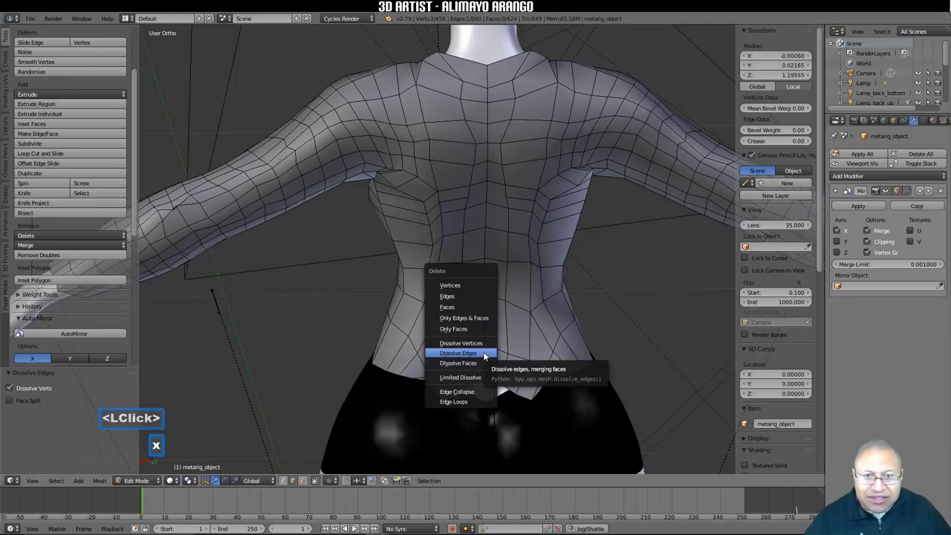
{"action": "left_click", "coordinate": [483, 349]}
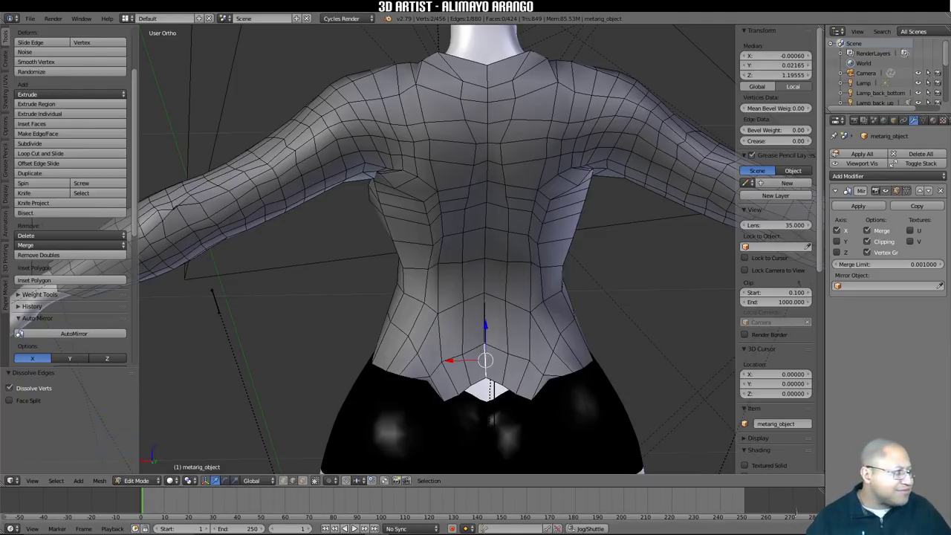
Step: Move the open centre edge of the lower back along X onto the mirror line at X 0
{"action": "left_click", "coordinate": [381, 246]}
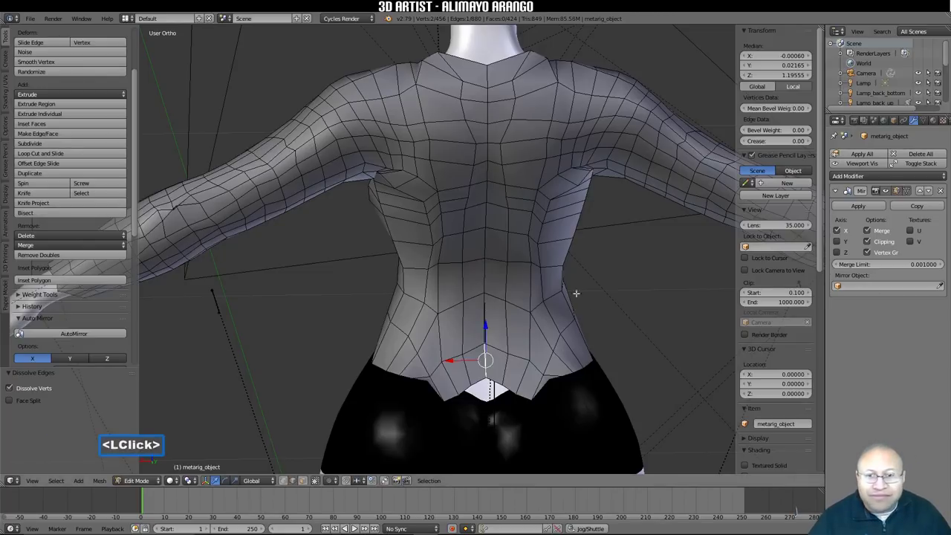
{"action": "left_click", "coordinate": [511, 329]}
{"action": "scroll", "coordinate": [507, 332], "scroll_direction": "up", "scroll_amount": 3}
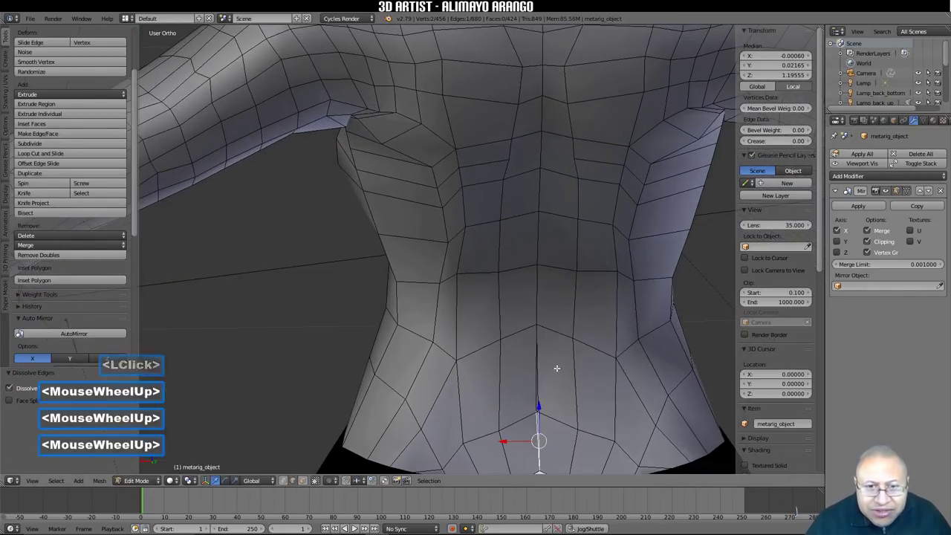
{"action": "left_click", "coordinate": [557, 368]}
{"action": "left_click_drag", "start_coordinate": [515, 369], "coordinate": [508, 374]}
{"action": "scroll", "coordinate": [508, 374], "scroll_direction": "down", "scroll_amount": 2}
{"action": "middle_click_drag", "start_coordinate": [508, 375], "coordinate": [487, 420]}
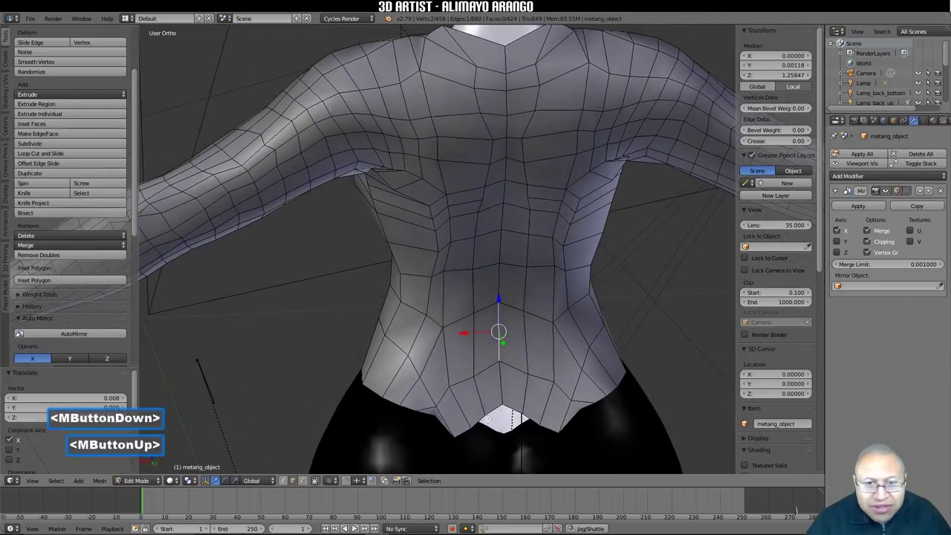
Step: Circle-select the jagged row of faces hanging at the back hem in face selection mode and delete the faces
{"action": "left_click", "coordinate": [302, 481]}
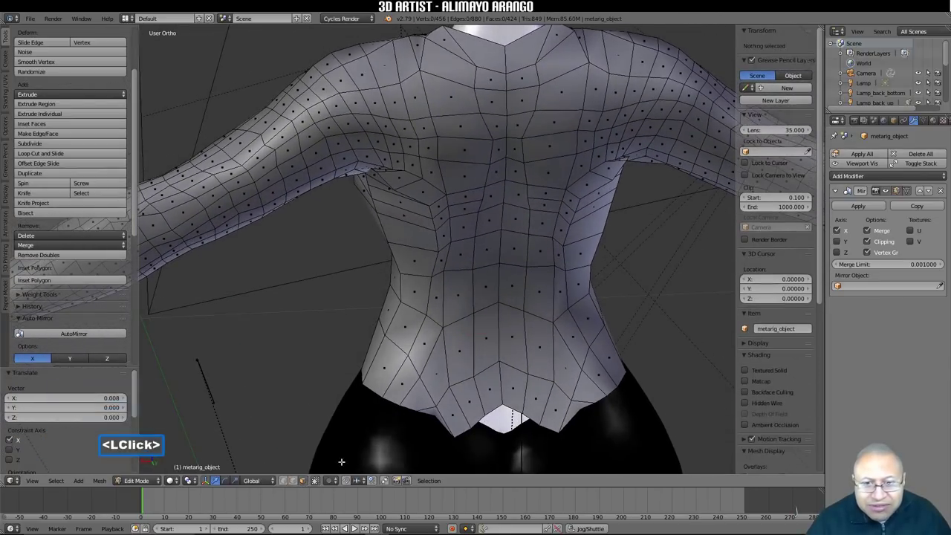
{"action": "key", "text": "c"}
{"action": "mouse_move", "coordinate": [458, 409]}
{"action": "left_mouse_down"}
{"action": "mouse_move", "coordinate": [519, 398]}
{"action": "mouse_move", "coordinate": [446, 436]}
{"action": "left_mouse_up"}
{"action": "right_click", "coordinate": [463, 399]}
{"action": "key", "text": "x"}
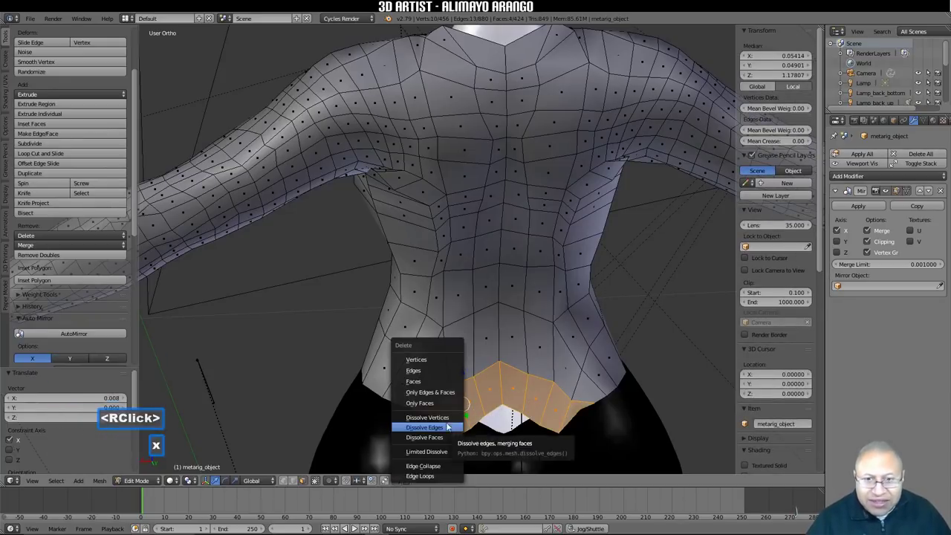
{"action": "left_click", "coordinate": [427, 381]}
{"action": "middle_click_drag", "start_coordinate": [429, 384], "coordinate": [438, 395]}
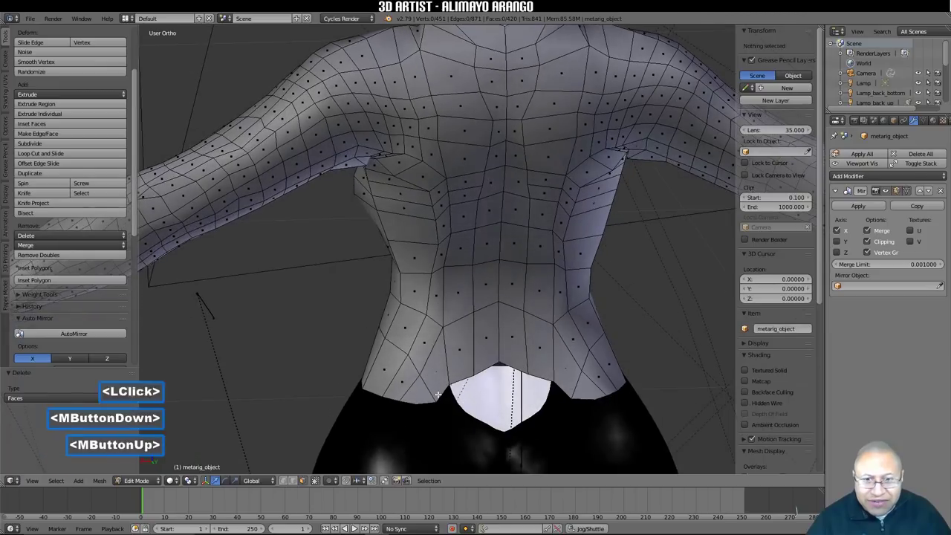
Step: Select the entire hem edge loop around front and back and flatten it by scaling to 0 along Z
{"action": "left_click", "coordinate": [416, 401], "text": "alt"}
{"action": "left_click", "coordinate": [431, 399], "text": "alt"}
{"action": "left_click", "coordinate": [291, 482]}
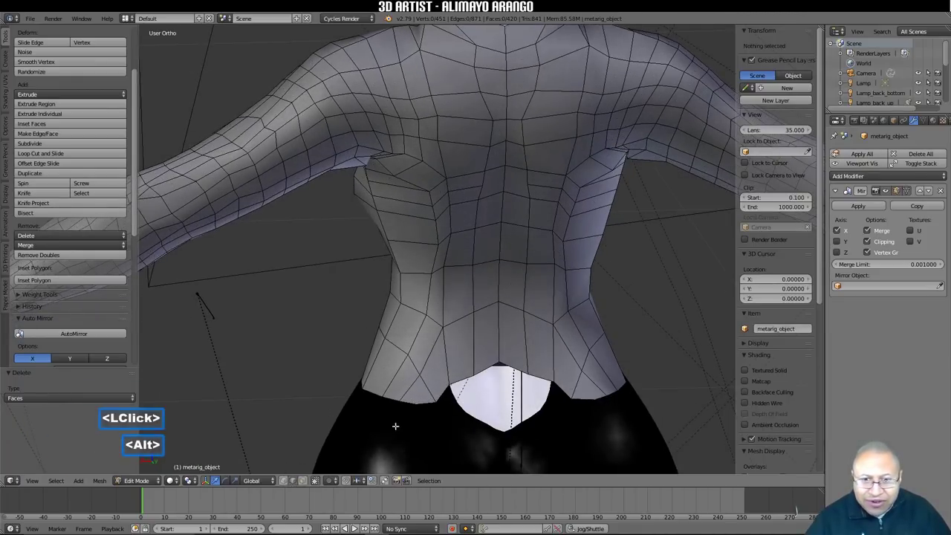
{"action": "left_click", "coordinate": [422, 402], "text": "alt"}
{"action": "middle_click_drag", "start_coordinate": [392, 406], "coordinate": [414, 407]}
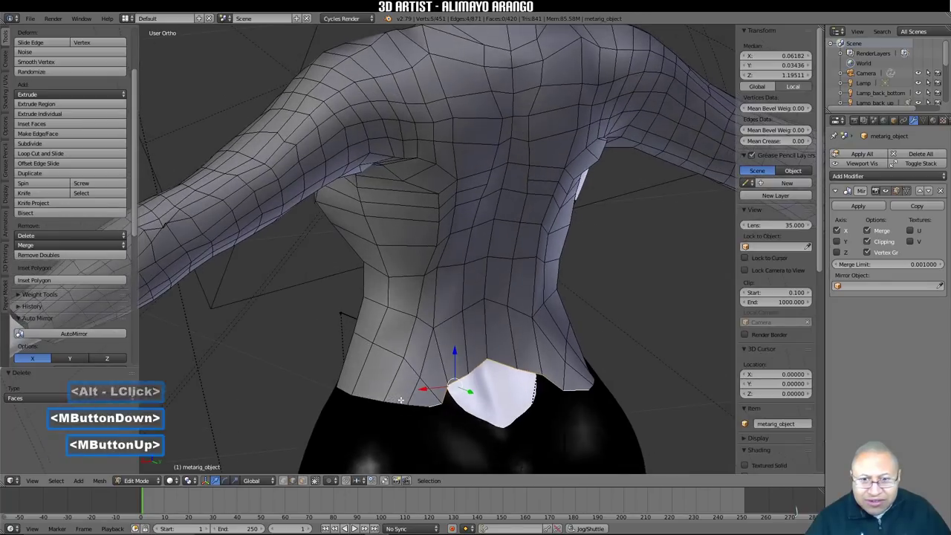
{"action": "left_click", "coordinate": [417, 408], "text": "alt"}
{"action": "middle_click_drag", "start_coordinate": [417, 407], "coordinate": [423, 379]}
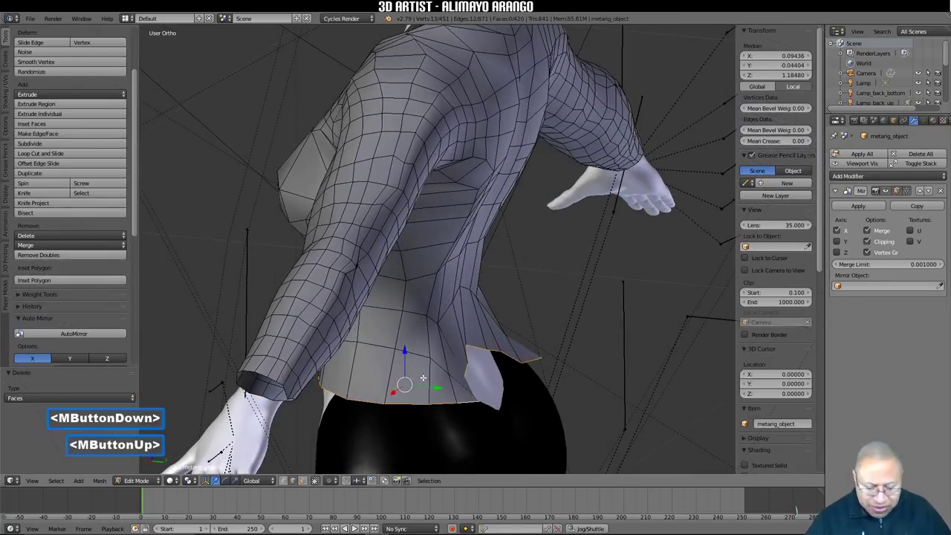
{"action": "key", "text": "s"}
{"action": "key", "text": "z"}
{"action": "key", "text": "0"}
{"action": "left_click", "coordinate": [421, 379]}
Step: Select the two lowest face rows around the front and back of the waist in face selection mode and delete the faces
{"action": "middle_click_drag", "start_coordinate": [422, 378], "coordinate": [577, 359]}
{"action": "scroll", "coordinate": [567, 373], "scroll_direction": "down", "scroll_amount": 2}
{"action": "middle_click_drag", "start_coordinate": [495, 369], "coordinate": [483, 352]}
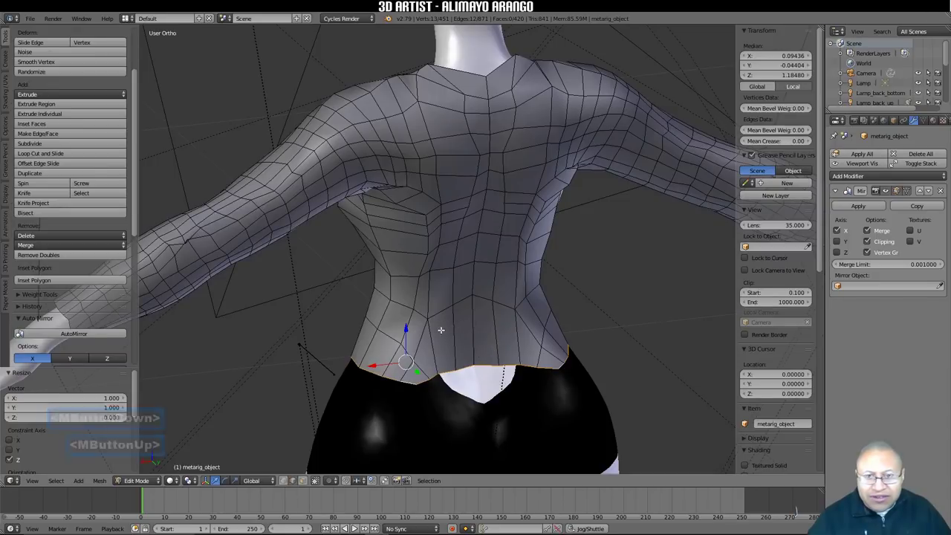
{"action": "middle_click_drag", "start_coordinate": [410, 344], "coordinate": [410, 339]}
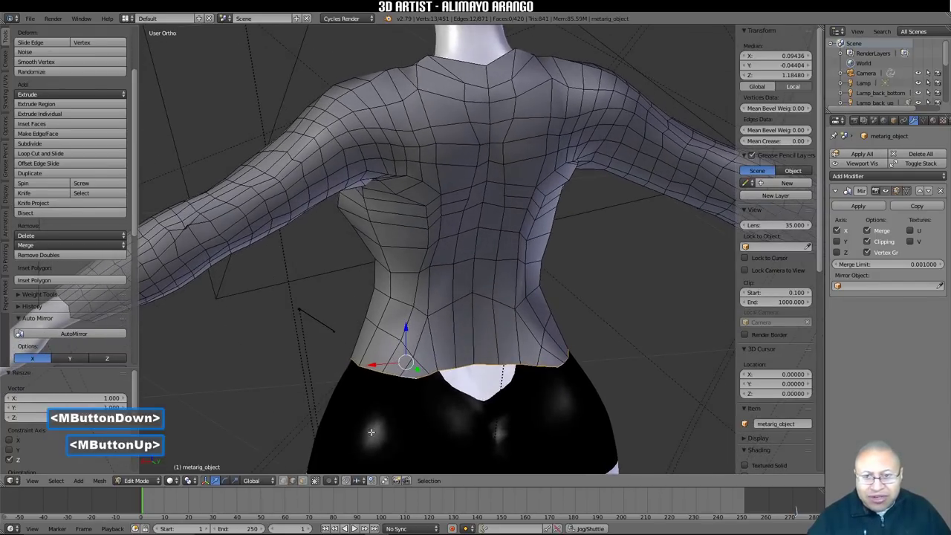
{"action": "left_click", "coordinate": [315, 483]}
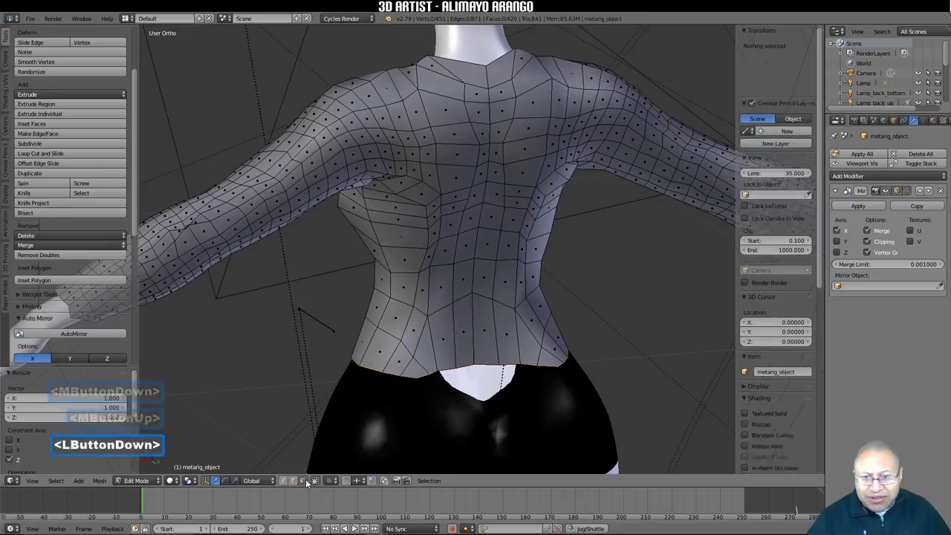
{"action": "left_click", "coordinate": [420, 339], "text": "alt"}
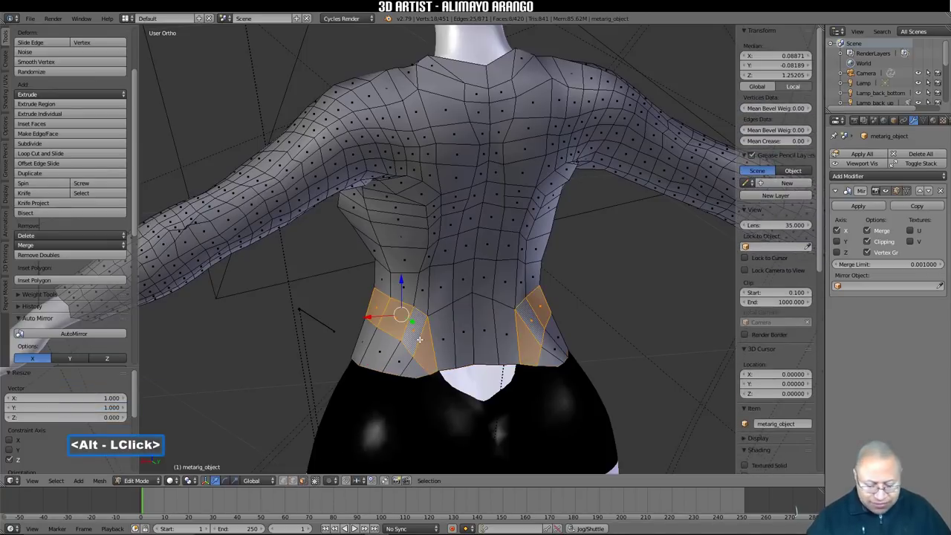
{"action": "key", "text": "c"}
{"action": "mouse_move", "coordinate": [513, 327]}
{"action": "left_mouse_down"}
{"action": "mouse_move", "coordinate": [393, 360]}
{"action": "mouse_move", "coordinate": [345, 353]}
{"action": "left_mouse_up"}
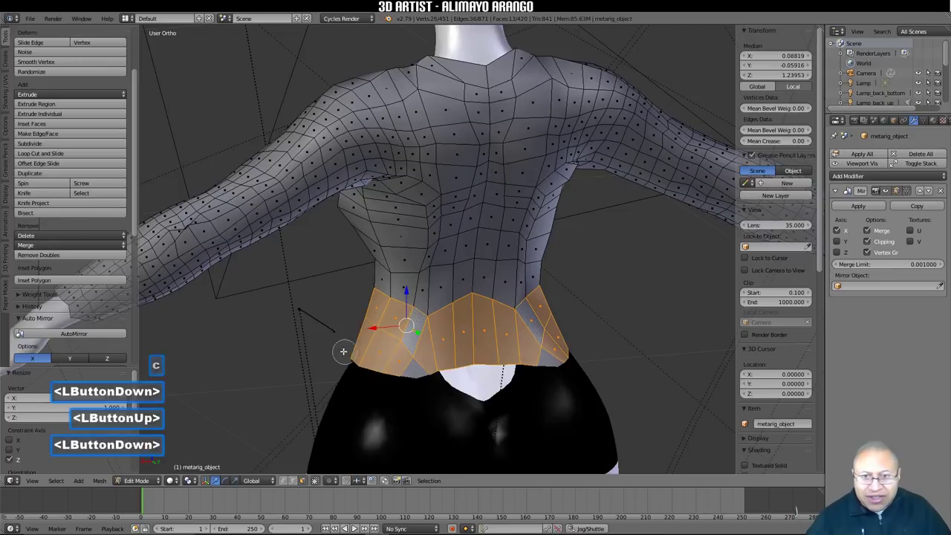
{"action": "middle_click_drag", "start_coordinate": [350, 357], "coordinate": [467, 359]}
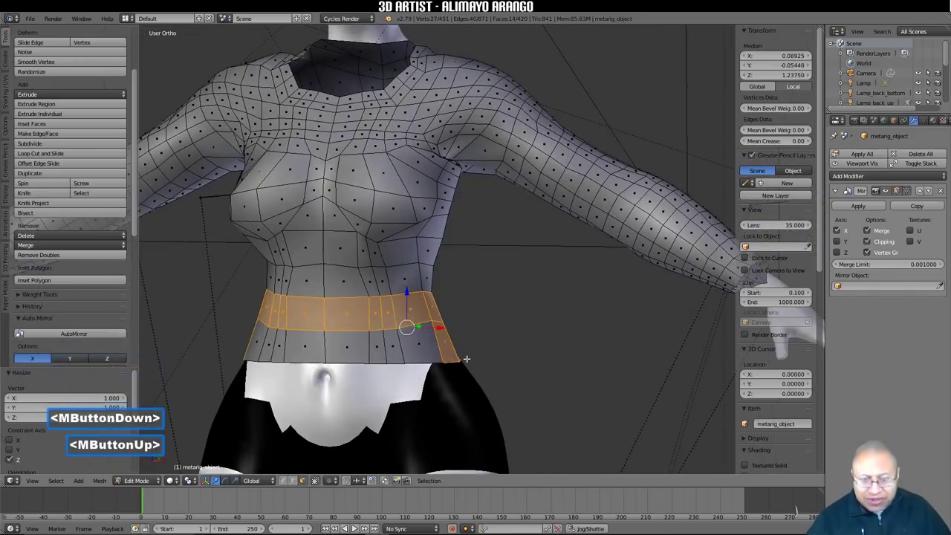
{"action": "key", "text": "c"}
{"action": "left_click_drag", "start_coordinate": [446, 344], "coordinate": [405, 331]}
{"action": "right_click", "coordinate": [537, 362]}
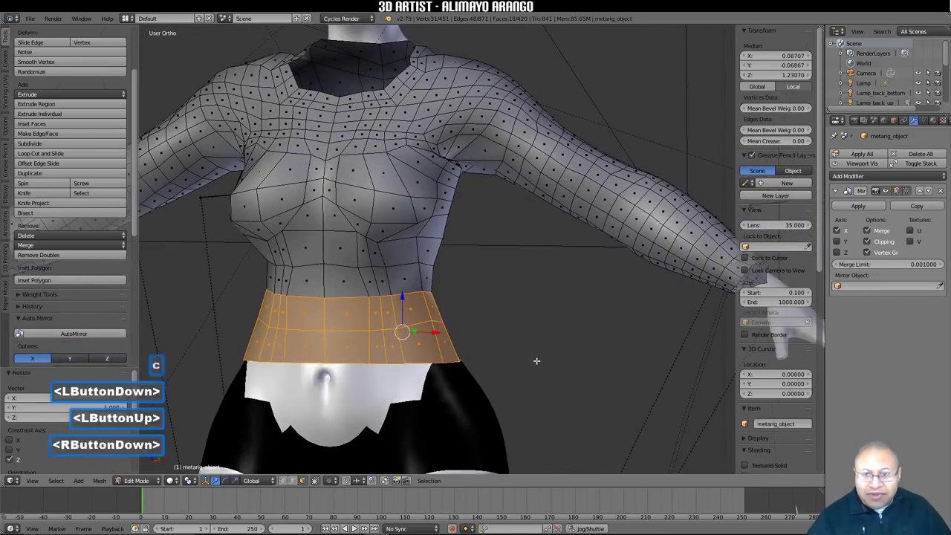
{"action": "key", "text": "x"}
{"action": "left_click", "coordinate": [537, 361]}
Step: Select the open bottom edge loop of the top in edge selection mode and flatten it by scaling to 0 along Z
{"action": "middle_click_drag", "start_coordinate": [537, 361], "coordinate": [414, 292]}
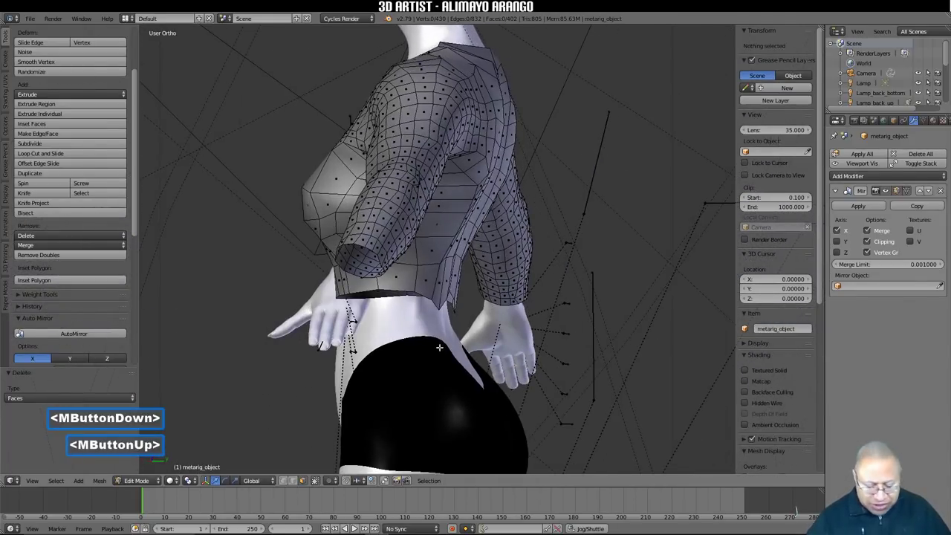
{"action": "left_click", "coordinate": [405, 291], "text": "alt"}
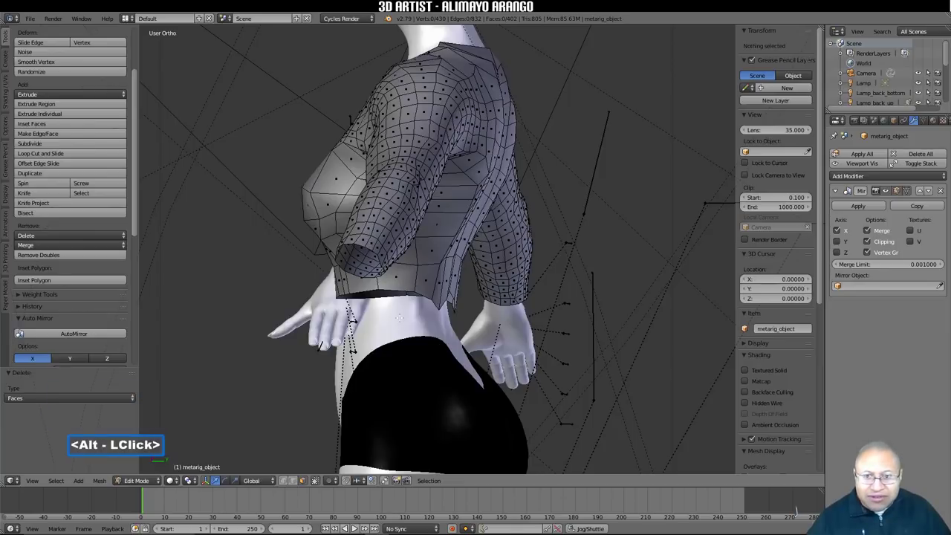
{"action": "left_click", "coordinate": [294, 480]}
{"action": "left_click", "coordinate": [400, 295], "text": "alt"}
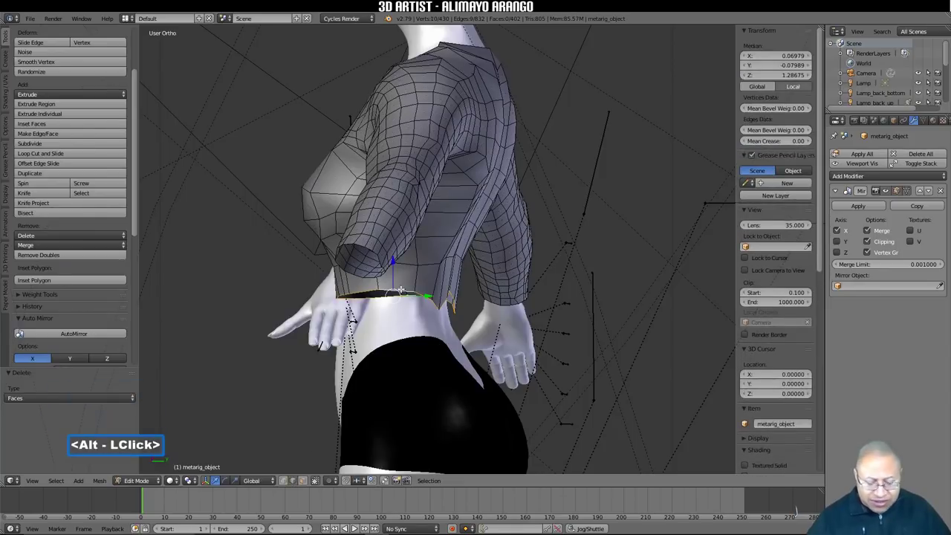
{"action": "key", "text": "s"}
{"action": "key", "text": "z"}
{"action": "key", "text": "0"}
{"action": "left_click", "coordinate": [401, 288]}
Step: Extrude the bottom edge loop, lower it along Z to about 1.144, and flare it outward by scaling about 2.585
{"action": "middle_click_drag", "start_coordinate": [401, 288], "coordinate": [478, 327]}
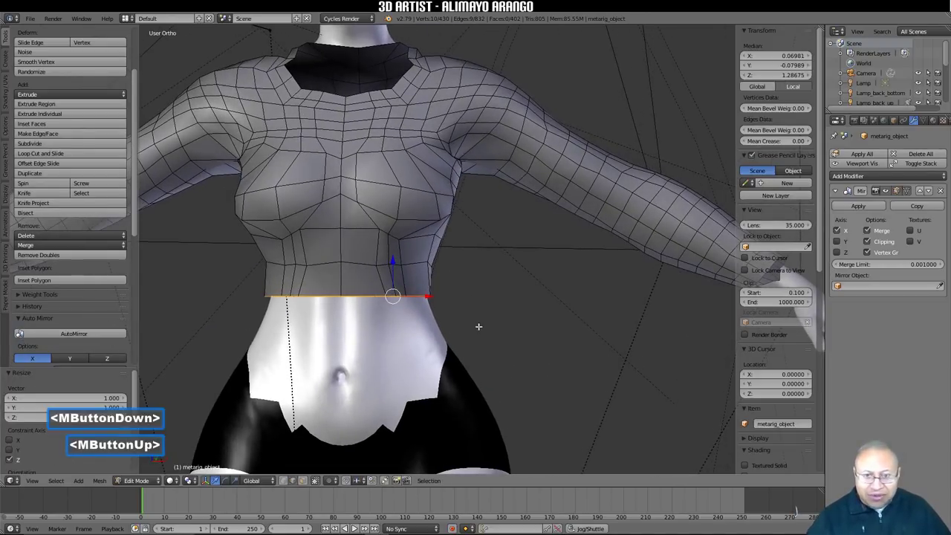
{"action": "key", "text": "e"}
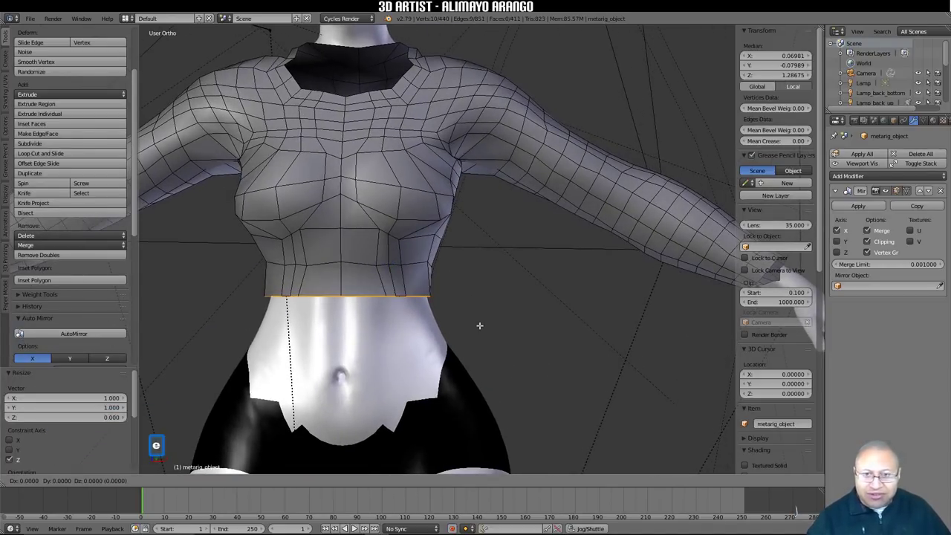
{"action": "right_click", "coordinate": [479, 326]}
{"action": "left_click_drag", "start_coordinate": [398, 261], "coordinate": [503, 388]}
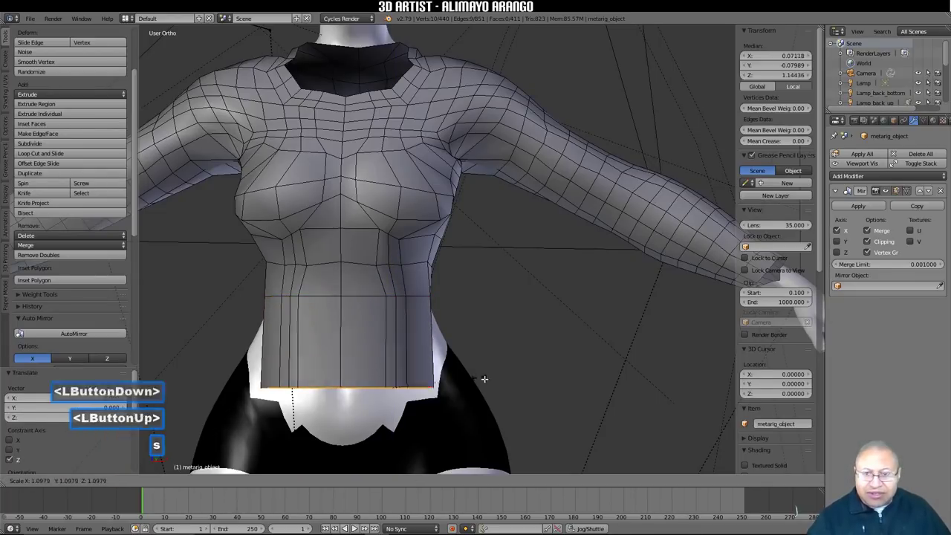
{"action": "key", "text": "s"}
{"action": "left_click", "coordinate": [596, 381]}
Step: Hide the mirrored half, move the hem vertex beside the centre back about 0.044 along X, and show the mirror again
{"action": "middle_click_drag", "start_coordinate": [590, 379], "coordinate": [465, 378]}
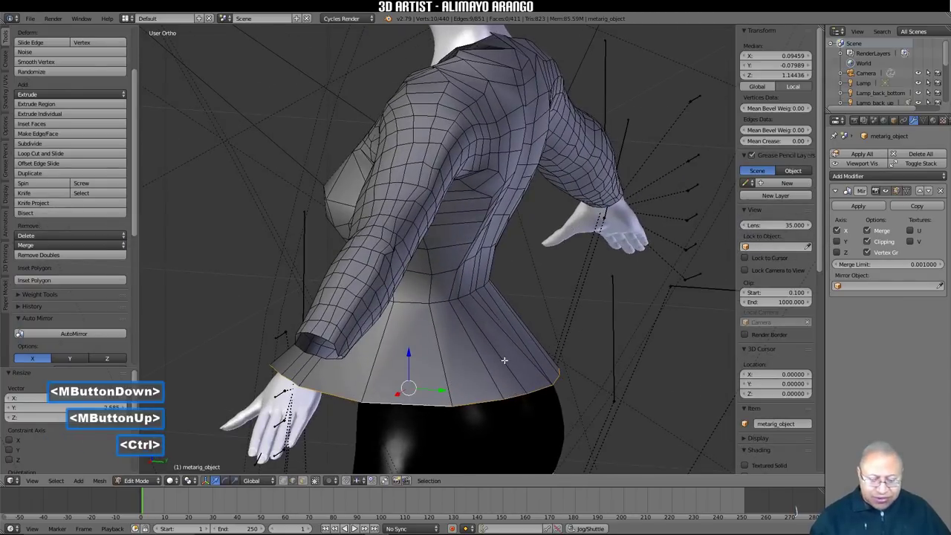
{"action": "middle_click_drag", "start_coordinate": [516, 366], "coordinate": [431, 375]}
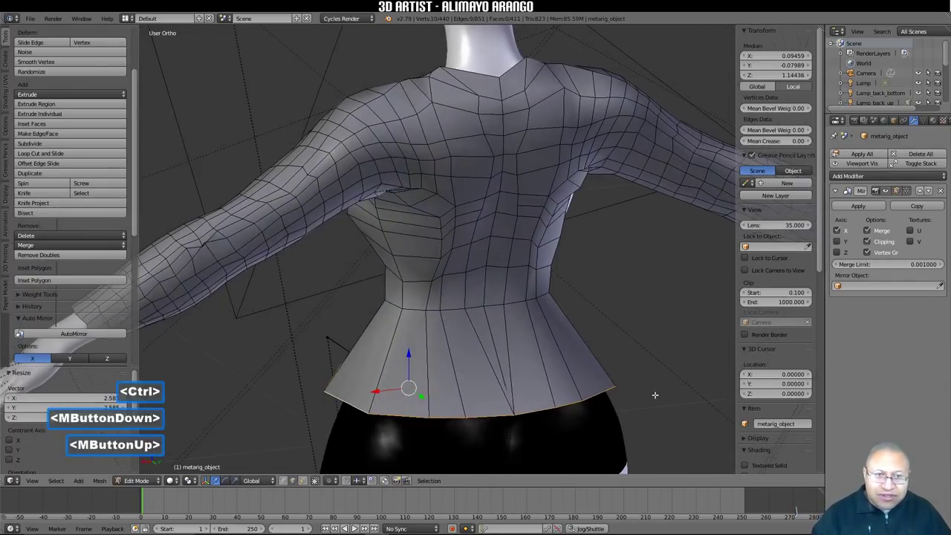
{"action": "left_click", "coordinate": [886, 191]}
{"action": "left_click", "coordinate": [510, 421]}
{"action": "left_click", "coordinate": [472, 424]}
{"action": "left_click", "coordinate": [510, 414]}
{"action": "left_click_drag", "start_coordinate": [497, 419], "coordinate": [476, 414]}
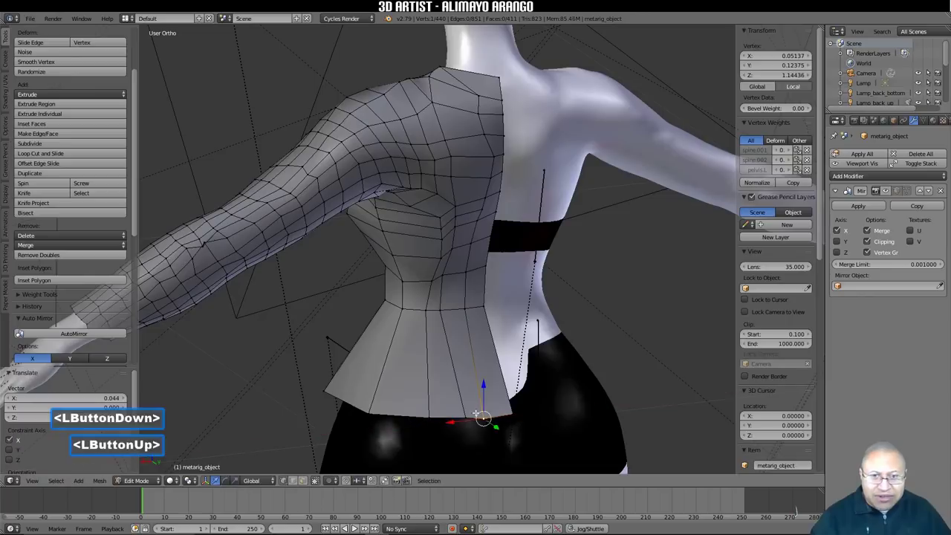
{"action": "left_click", "coordinate": [886, 192]}
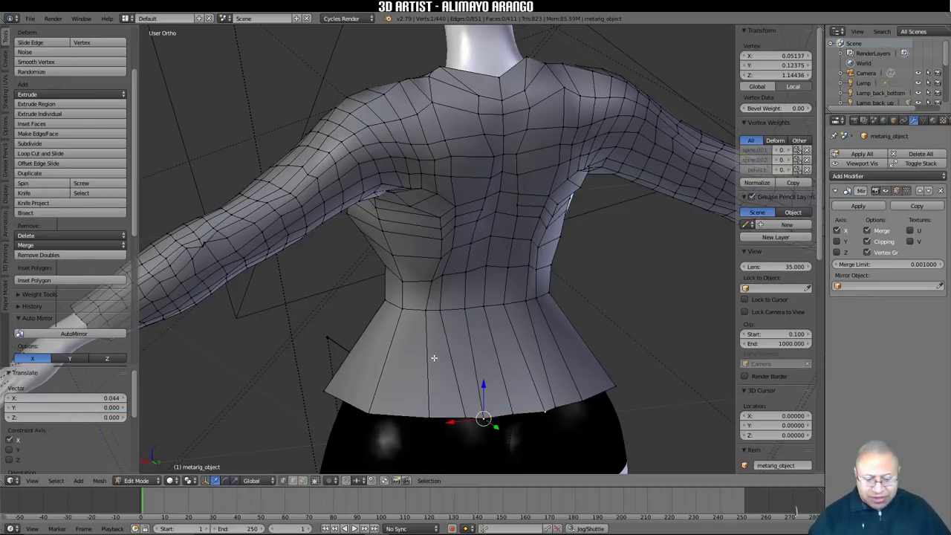
Step: Add four evenly spaced horizontal loop cuts around the flared lower section and clear the selection
{"action": "key", "text": "a"}
{"action": "key", "text": "ctrl+r"}
{"action": "scroll", "coordinate": [434, 358], "scroll_direction": "up", "scroll_amount": 1}
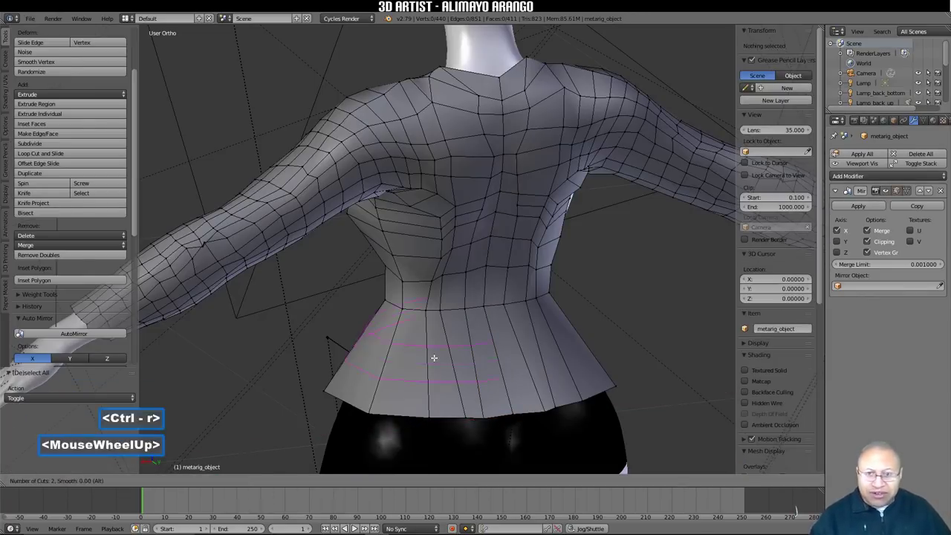
{"action": "scroll", "coordinate": [434, 358], "scroll_direction": "up", "scroll_amount": 3}
{"action": "left_click", "coordinate": [434, 358]}
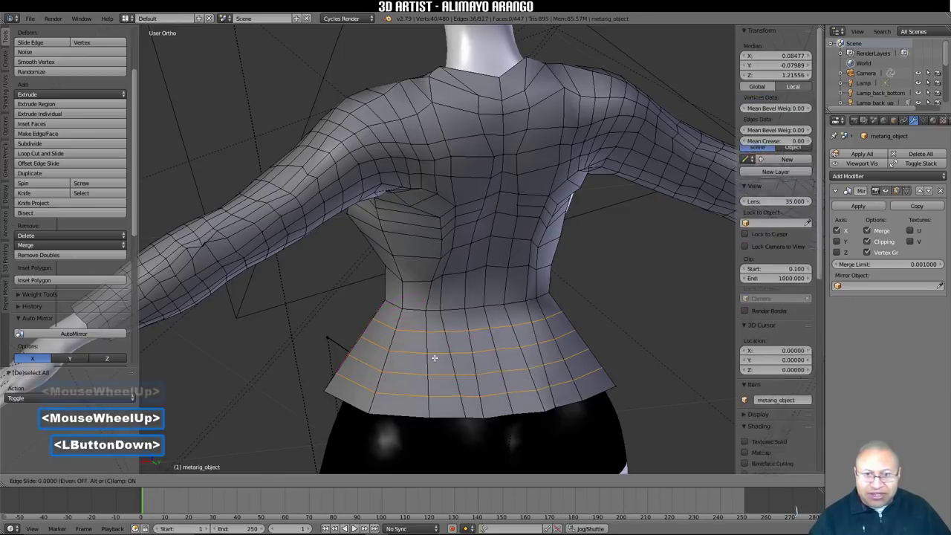
{"action": "left_click", "coordinate": [434, 359]}
{"action": "middle_click_drag", "start_coordinate": [434, 359], "coordinate": [559, 360]}
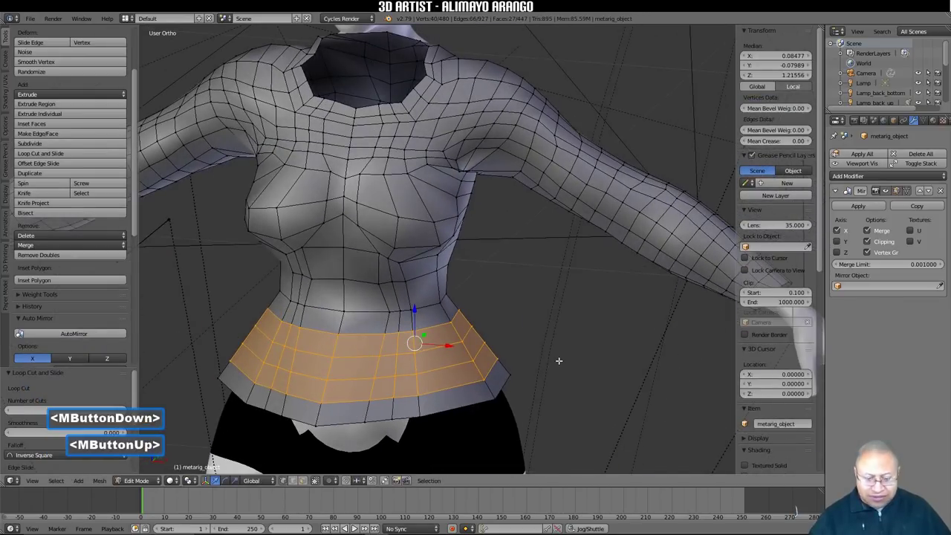
{"action": "key", "text": "a"}
Step: Switch to Object Mode and add a Shrinkwrap modifier to the top
{"action": "middle_click_drag", "start_coordinate": [270, 431], "coordinate": [292, 417]}
{"action": "left_click", "coordinate": [137, 481]}
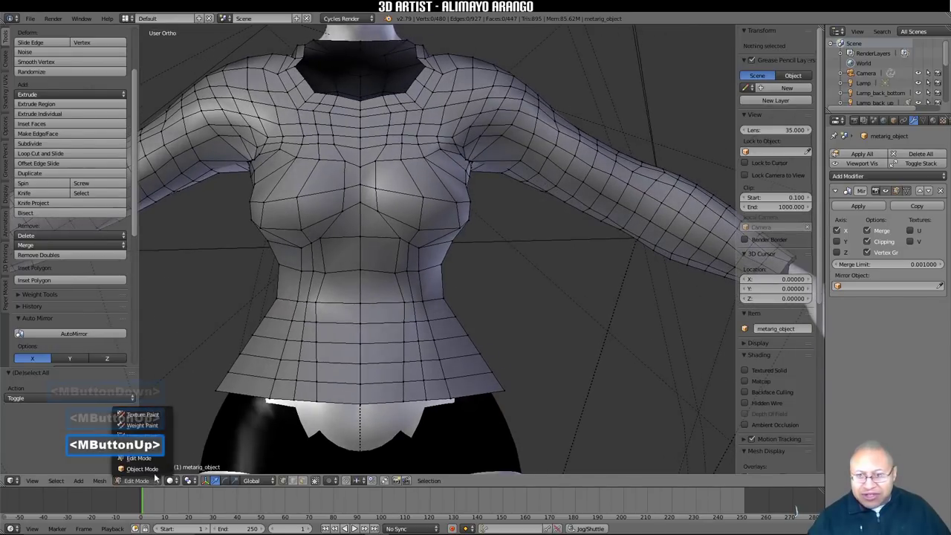
{"action": "left_click", "coordinate": [137, 464]}
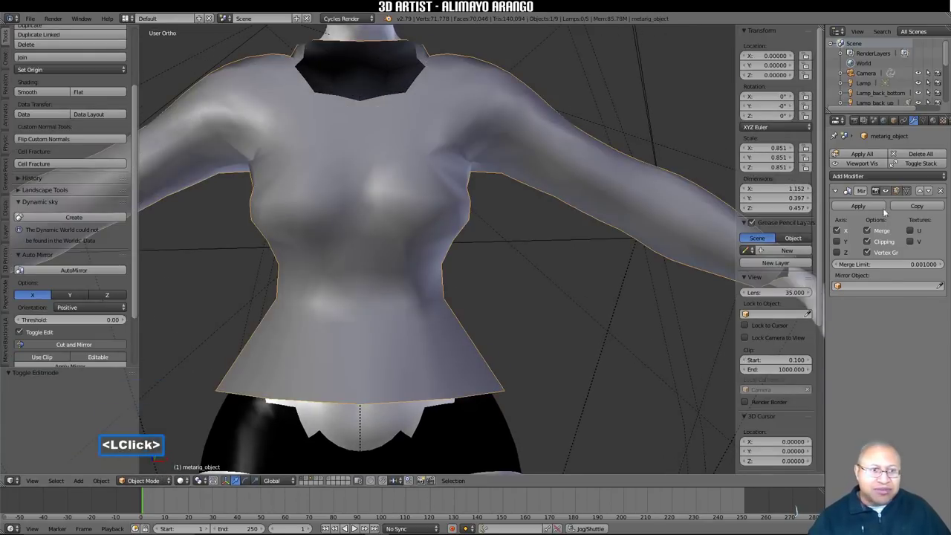
{"action": "left_click", "coordinate": [910, 176]}
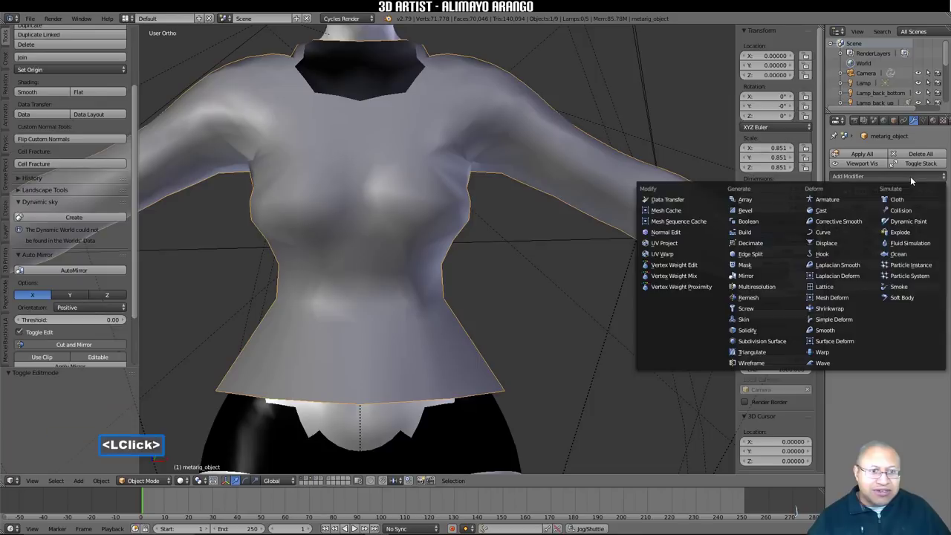
{"action": "left_click", "coordinate": [857, 309]}
Step: Pick the body object f_ca01 in the viewport as the Shrinkwrap target
{"action": "left_click", "coordinate": [882, 347]}
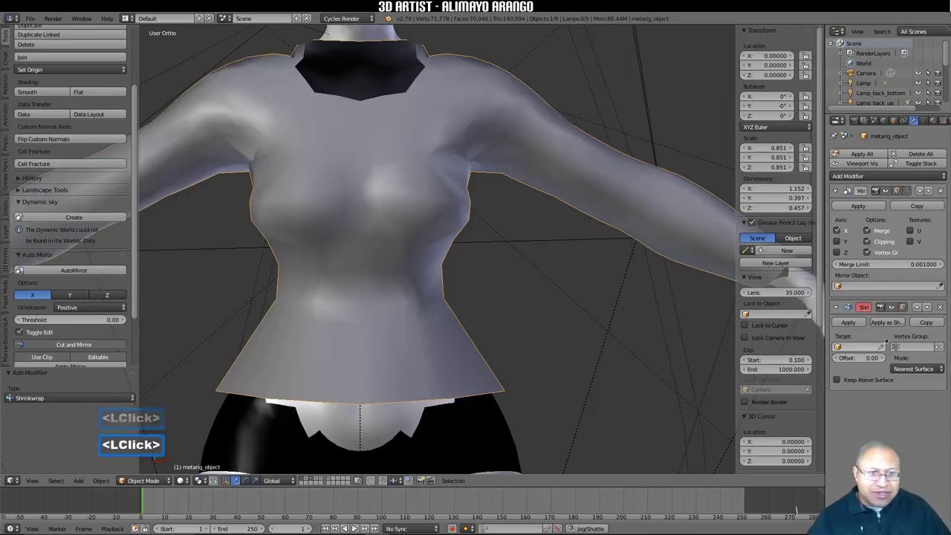
{"action": "right_click", "coordinate": [690, 330]}
{"action": "scroll", "coordinate": [690, 332], "scroll_direction": "down", "scroll_amount": 2}
{"action": "left_click", "coordinate": [882, 347]}
{"action": "left_click", "coordinate": [712, 281]}
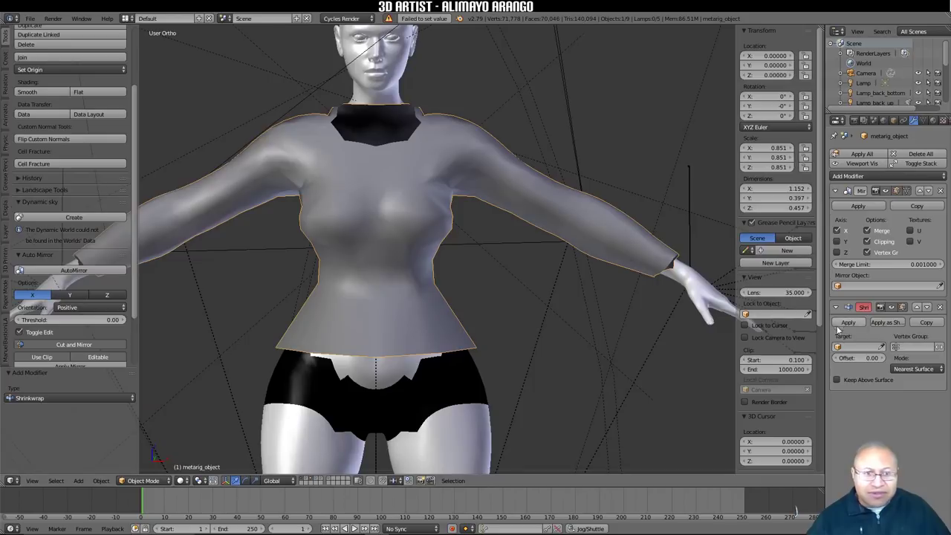
{"action": "left_click", "coordinate": [882, 348]}
{"action": "left_click", "coordinate": [673, 268]}
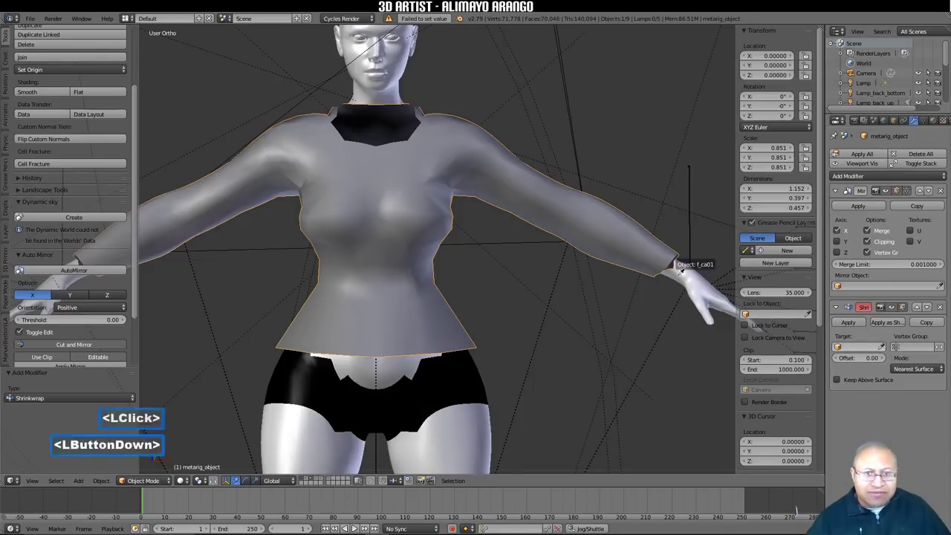
{"action": "middle_click_drag", "start_coordinate": [493, 299], "coordinate": [498, 312]}
Step: Enable Keep Above Surface on the Shrinkwrap, set its offset to 0.01, and apply the modifier
{"action": "left_click", "coordinate": [836, 380]}
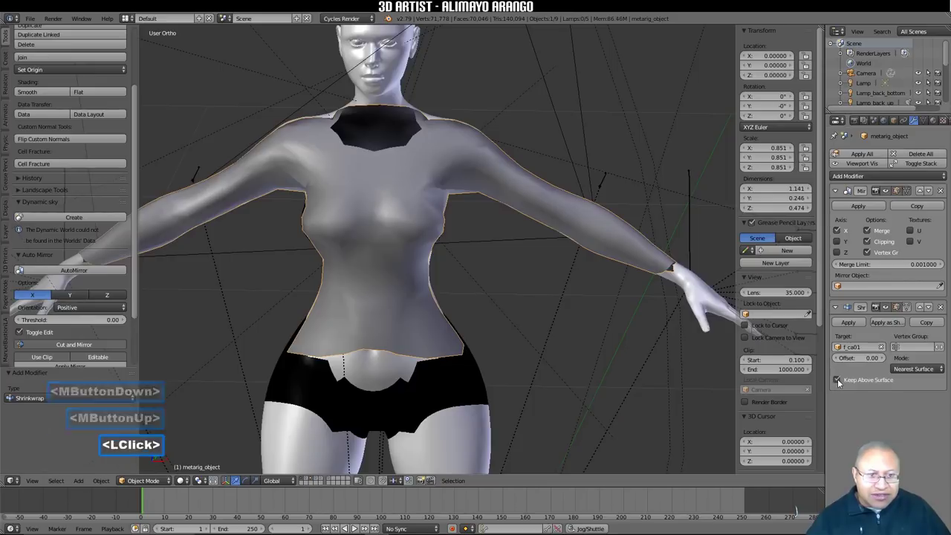
{"action": "left_click", "coordinate": [882, 357]}
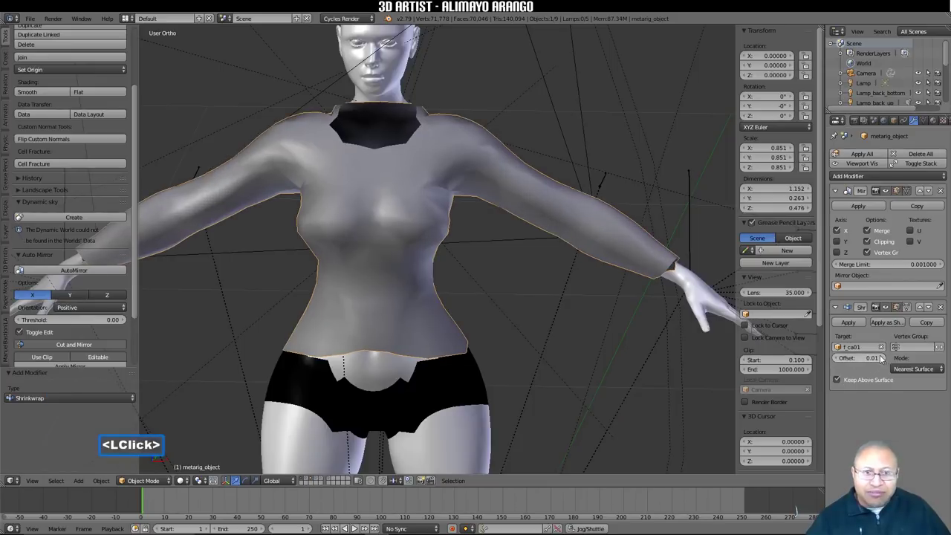
{"action": "left_click", "coordinate": [860, 320]}
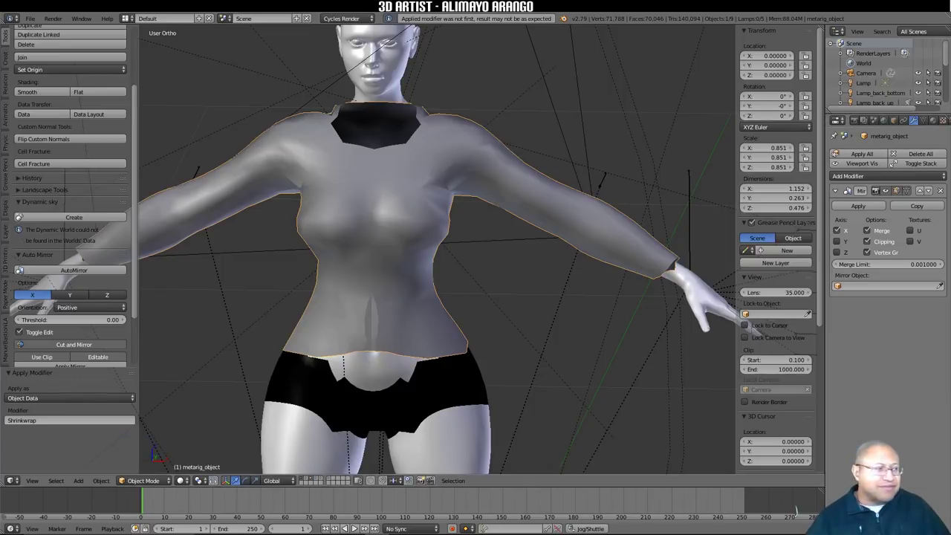
{"action": "left_click", "coordinate": [717, 329]}
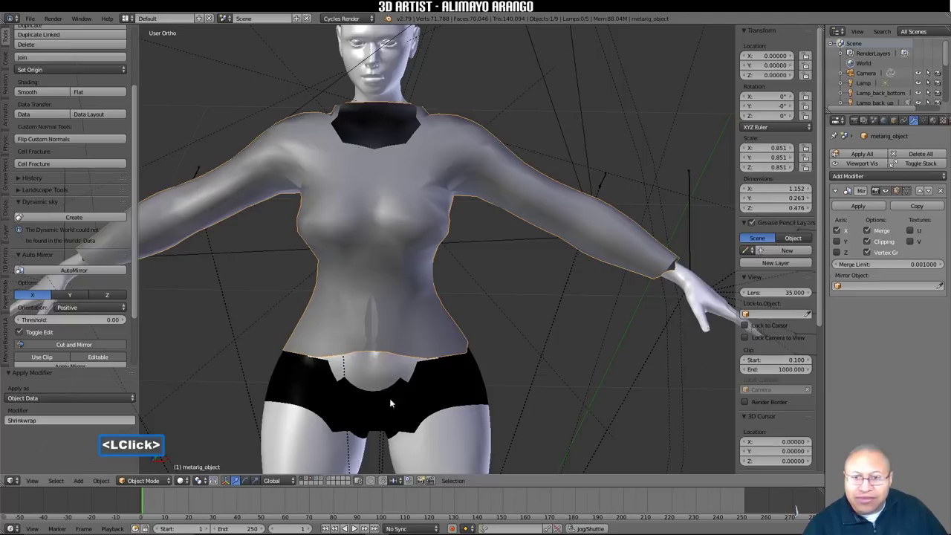
Step: Return the top to Edit Mode and hide its mirrored half in the viewport
{"action": "left_click", "coordinate": [159, 472]}
{"action": "left_click", "coordinate": [160, 455]}
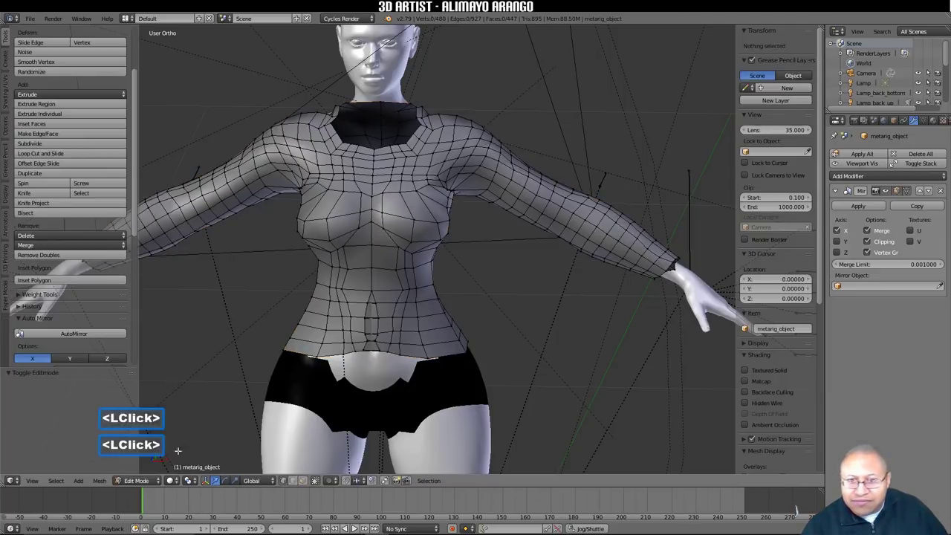
{"action": "middle_click_drag", "start_coordinate": [371, 371], "coordinate": [369, 372]}
{"action": "scroll", "coordinate": [369, 372], "scroll_direction": "up", "scroll_amount": 1}
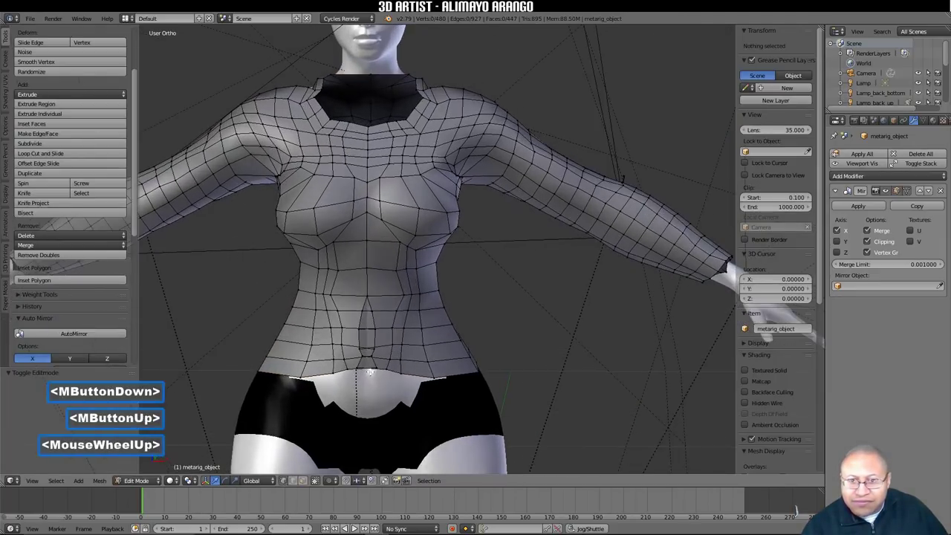
{"action": "left_click", "coordinate": [890, 190]}
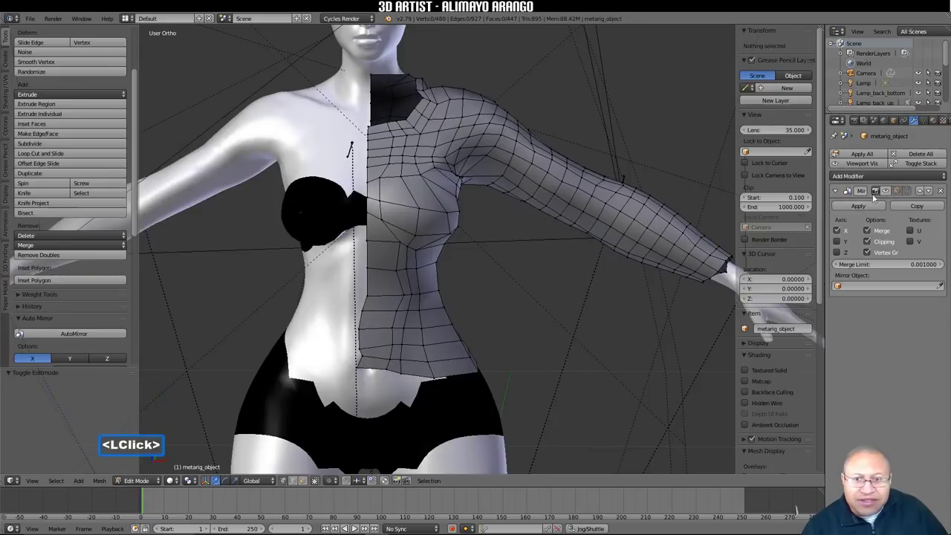
Step: Offset the five lower front seam vertices about 0.026 along X, then snap them back to the centreline with the mirrored half shown
{"action": "left_click", "coordinate": [361, 309]}
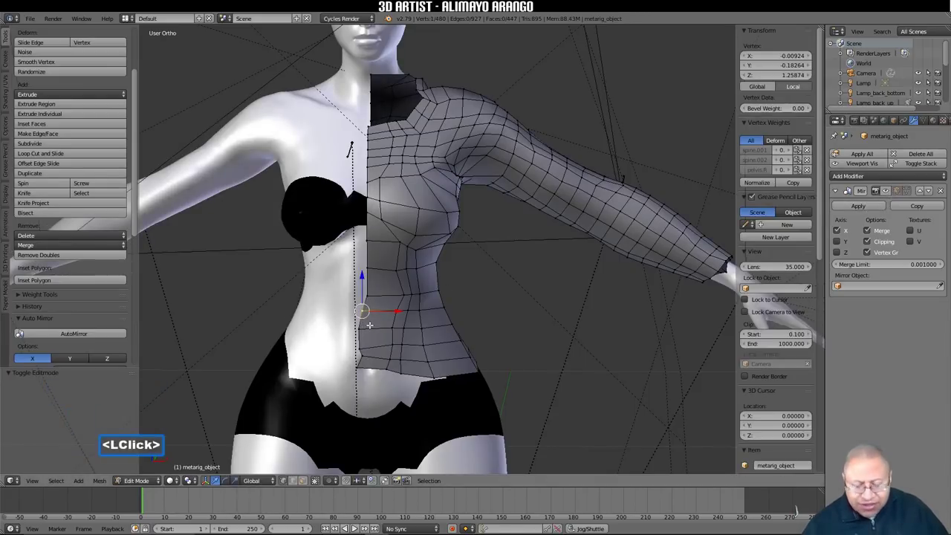
{"action": "left_click", "coordinate": [383, 336], "text": "shift"}
{"action": "double_click", "coordinate": [390, 346], "text": "shift"}
{"action": "left_click", "coordinate": [391, 346], "text": "shift"}
{"action": "double_click", "coordinate": [392, 347], "text": "shift"}
{"action": "left_click_drag", "start_coordinate": [392, 347], "coordinate": [404, 347]}
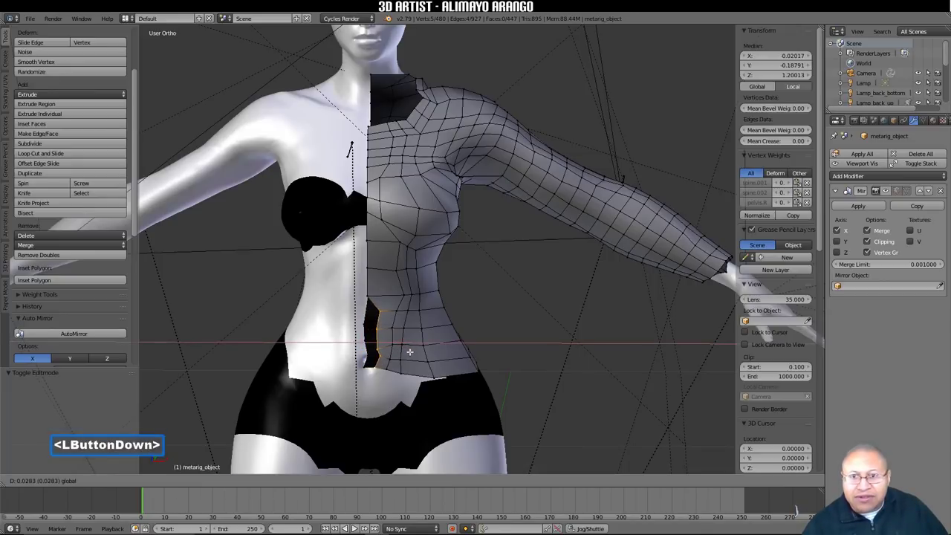
{"action": "left_click_drag", "start_coordinate": [408, 352], "coordinate": [408, 353]}
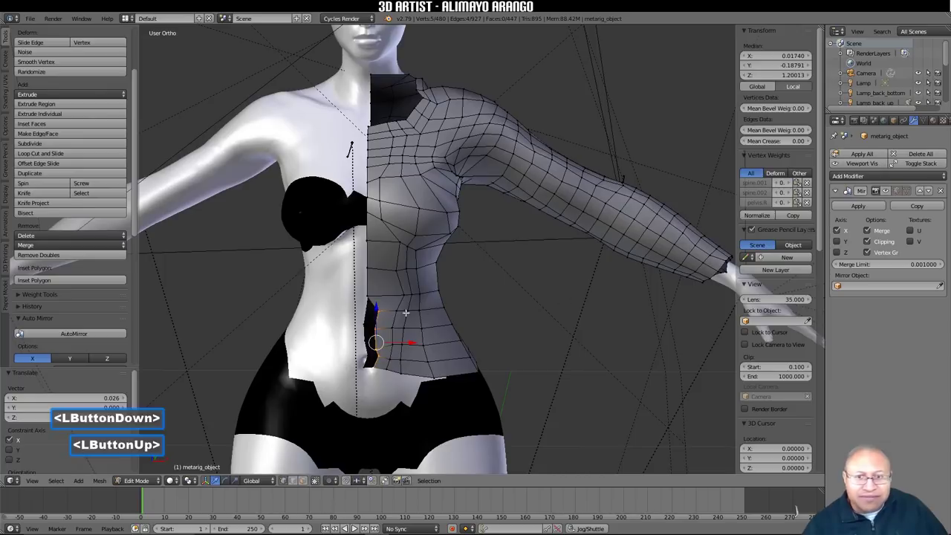
{"action": "left_click", "coordinate": [886, 192]}
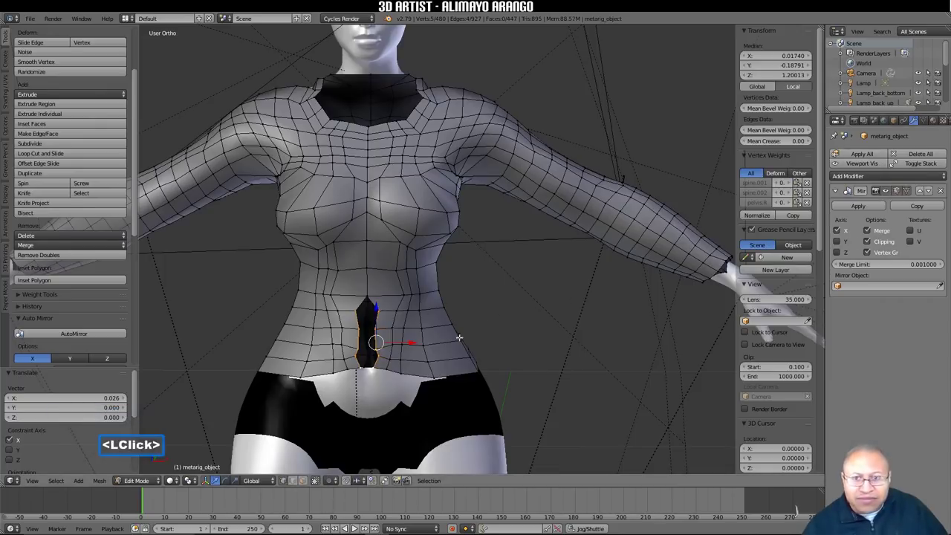
{"action": "left_click_drag", "start_coordinate": [411, 345], "coordinate": [390, 348]}
Step: Straighten the lower back seam by offsetting its vertices about 0.019 along X with the mirror hidden, then snapping them to the centreline with it shown
{"action": "middle_click_drag", "start_coordinate": [433, 331], "coordinate": [296, 323]}
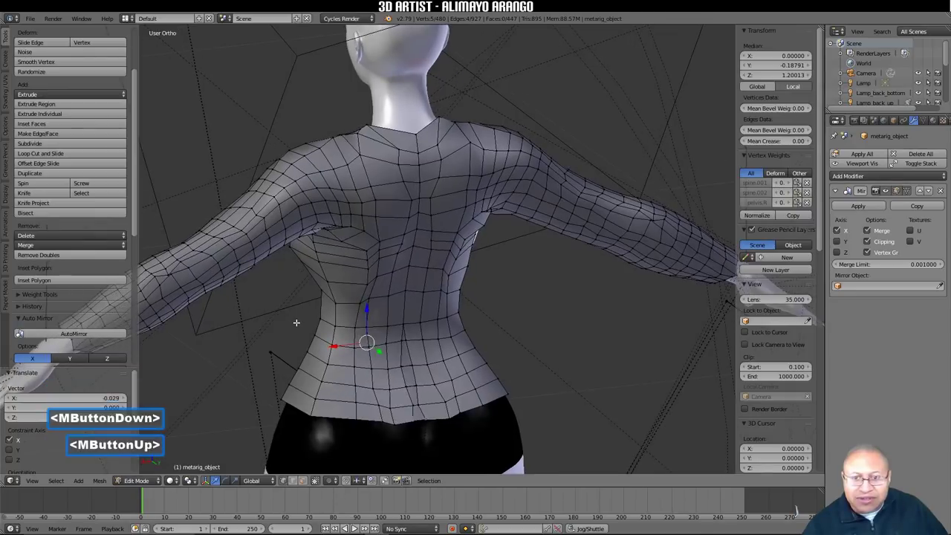
{"action": "left_click", "coordinate": [411, 401]}
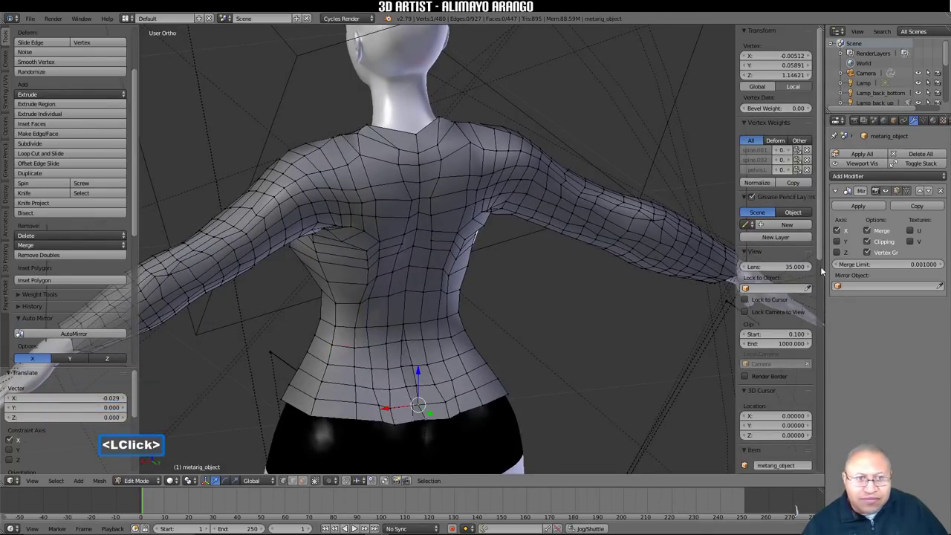
{"action": "left_click", "coordinate": [890, 191]}
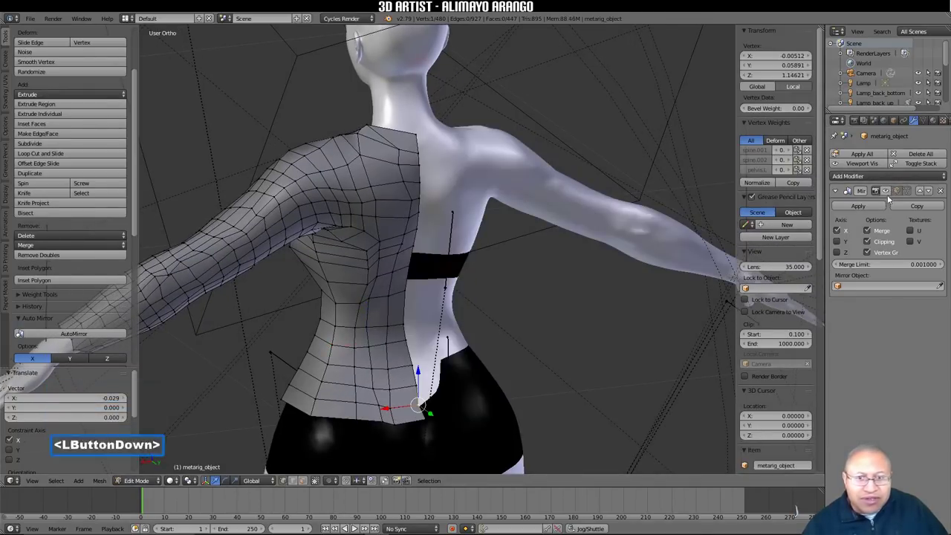
{"action": "left_click", "coordinate": [411, 366]}
{"action": "left_click", "coordinate": [414, 383], "text": "shift"}
{"action": "left_click", "coordinate": [426, 418], "text": "shift"}
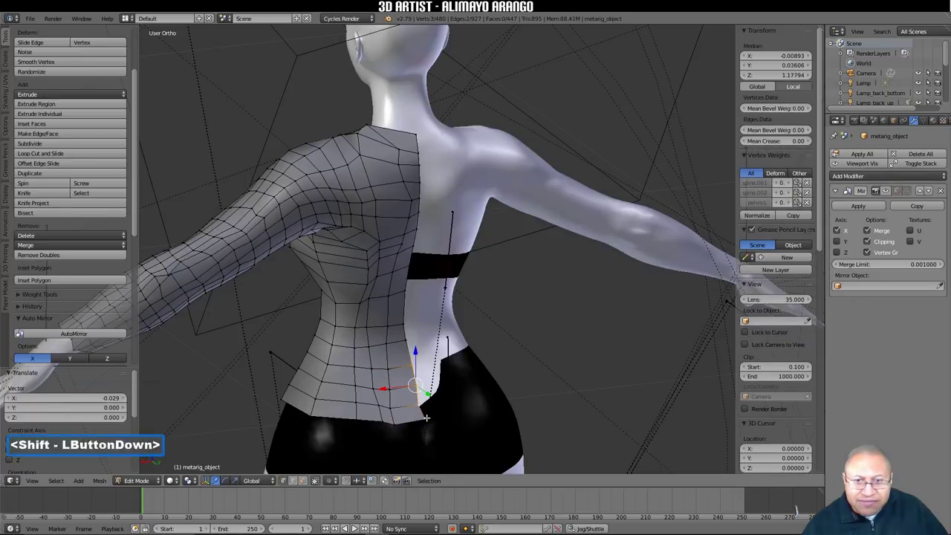
{"action": "left_click", "coordinate": [402, 349], "text": "shift"}
{"action": "left_click_drag", "start_coordinate": [388, 387], "coordinate": [376, 387]}
{"action": "left_click", "coordinate": [885, 192]}
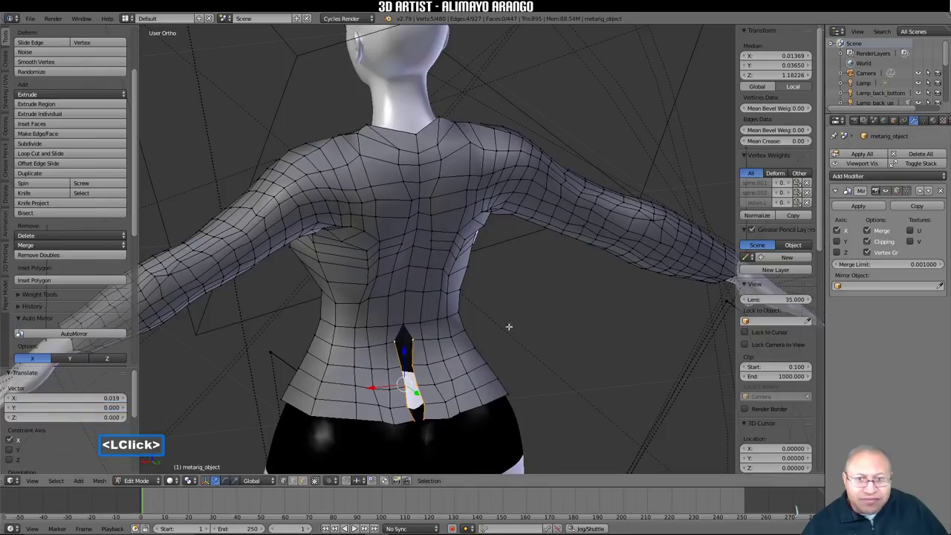
{"action": "left_click_drag", "start_coordinate": [391, 380], "coordinate": [441, 390]}
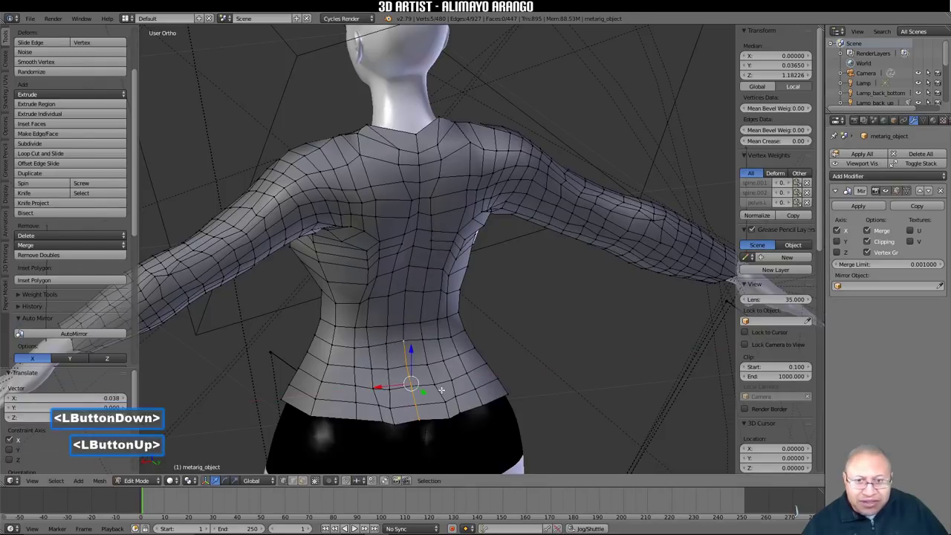
{"action": "key", "text": "a"}
Step: Check the closed front seam of the top in Object Mode and return to Edit Mode
{"action": "middle_click_drag", "start_coordinate": [442, 390], "coordinate": [503, 368]}
{"action": "scroll", "coordinate": [504, 369], "scroll_direction": "down", "scroll_amount": 2}
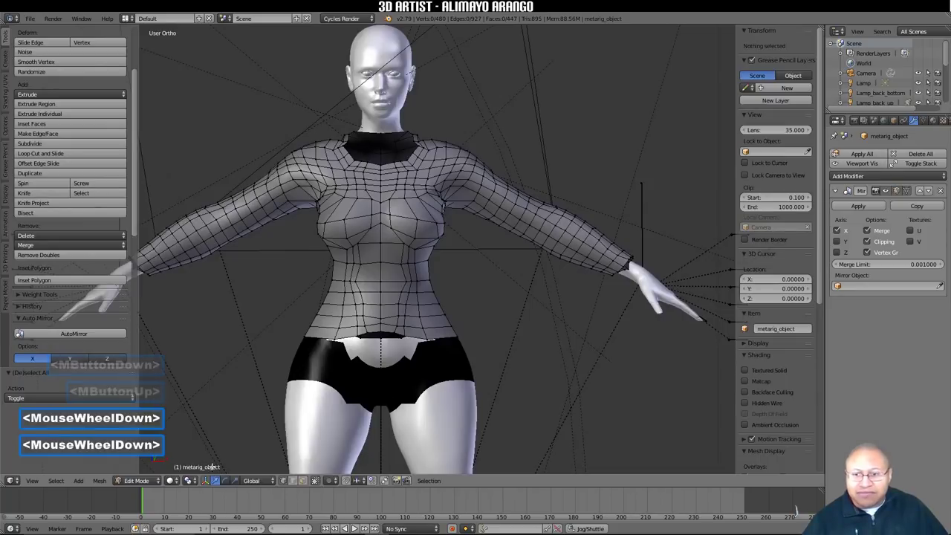
{"action": "left_click", "coordinate": [136, 481]}
{"action": "left_click", "coordinate": [157, 474]}
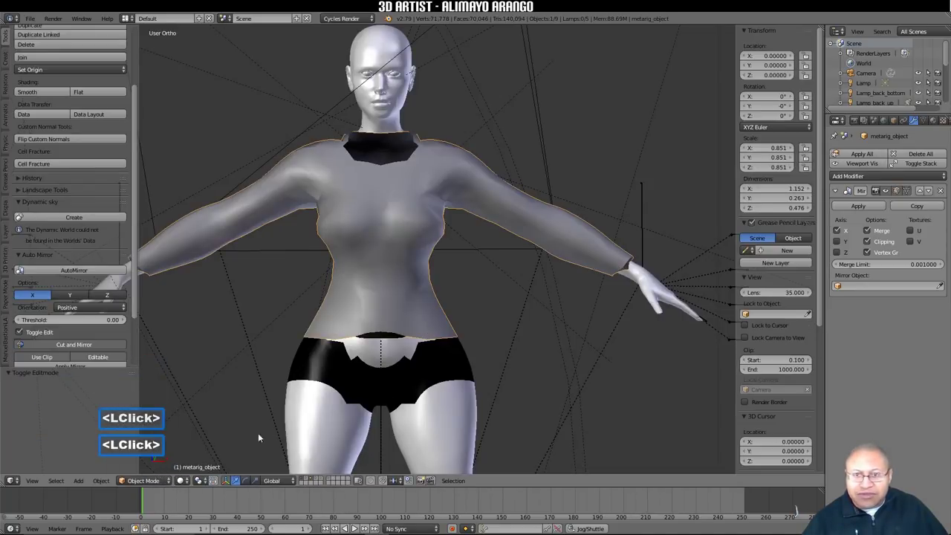
{"action": "left_click", "coordinate": [149, 480]}
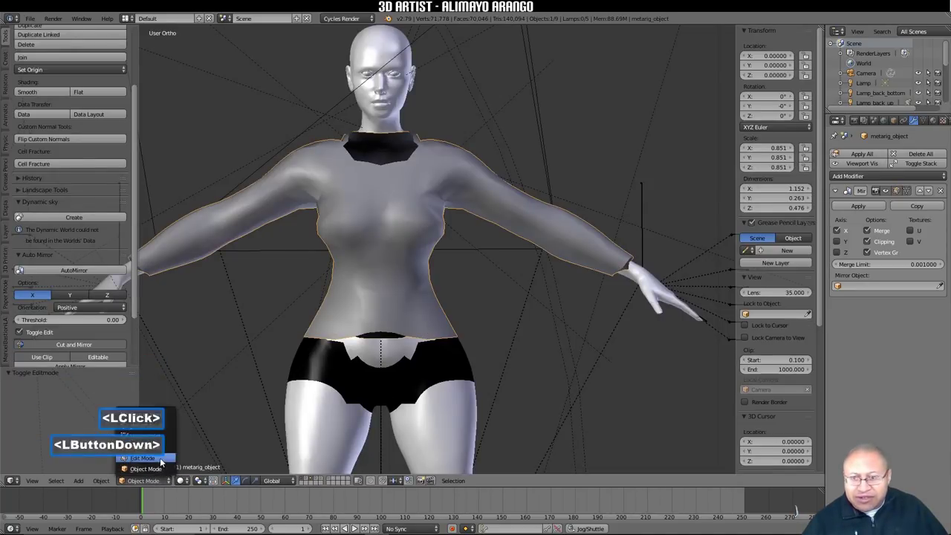
{"action": "left_click", "coordinate": [159, 459]}
Step: Extrude the neckline's open edge loop twice, slightly upward, to form a thin collar rim
{"action": "scroll", "coordinate": [362, 235], "scroll_direction": "up", "scroll_amount": 2}
{"action": "middle_click_drag", "start_coordinate": [362, 236], "coordinate": [383, 401], "text": "shift"}
{"action": "scroll", "coordinate": [409, 321], "scroll_direction": "up", "scroll_amount": 3}
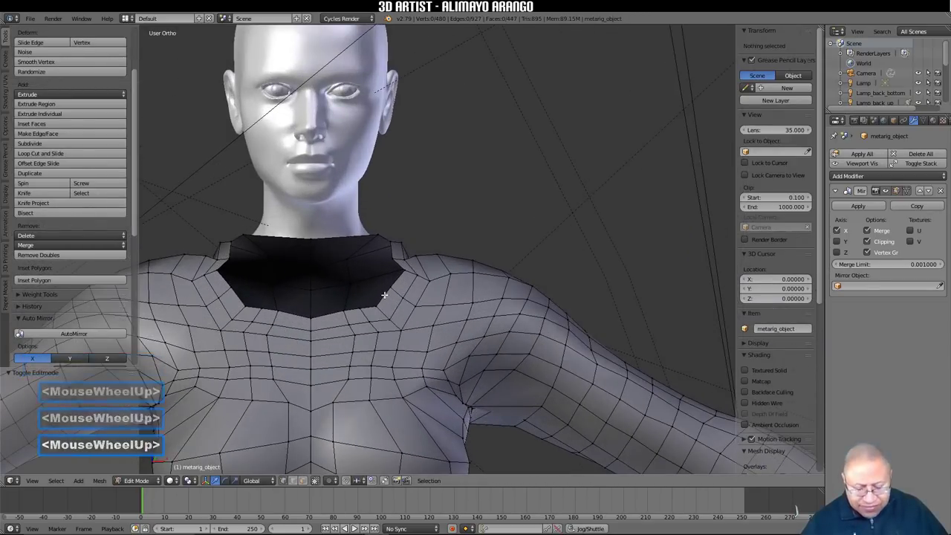
{"action": "left_click", "coordinate": [302, 483]}
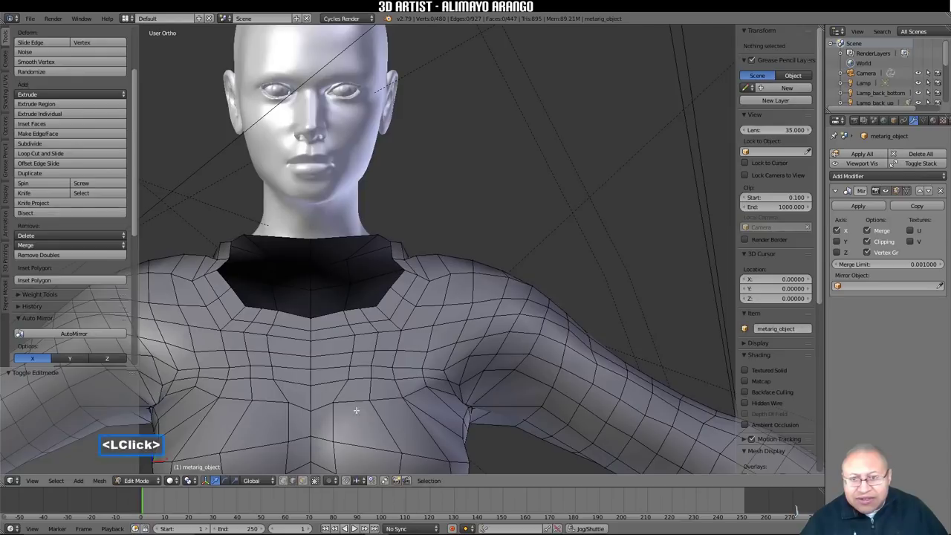
{"action": "left_click", "coordinate": [385, 293], "text": "alt"}
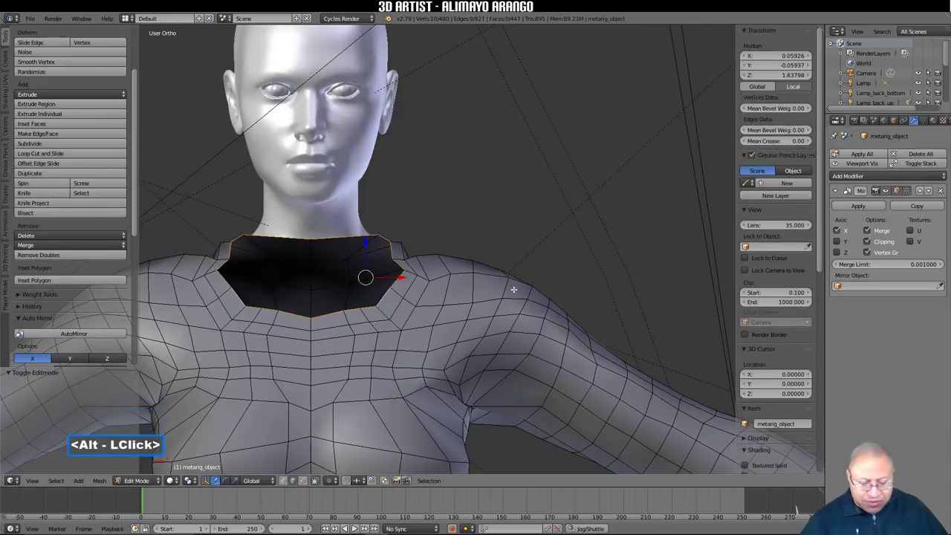
{"action": "key", "text": "e"}
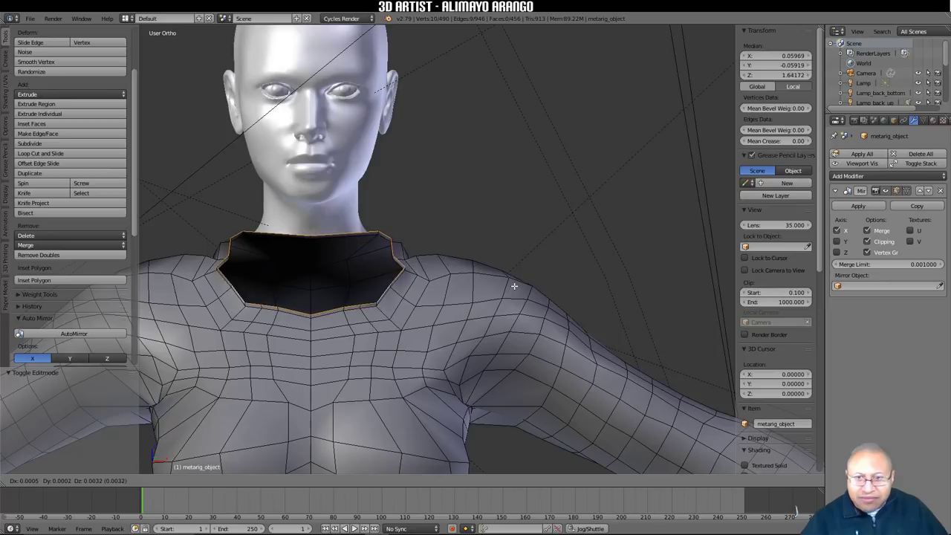
{"action": "left_click", "coordinate": [514, 285]}
{"action": "key", "text": "e"}
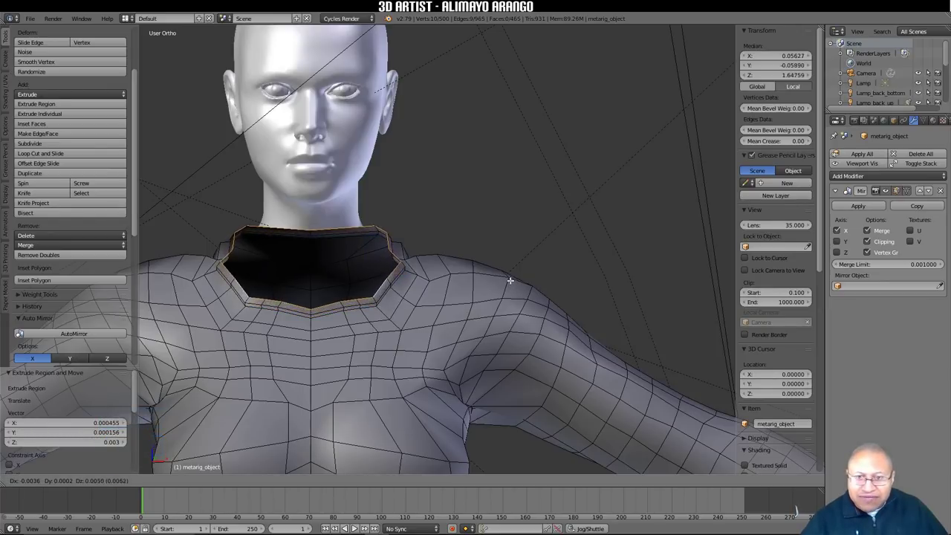
{"action": "left_click", "coordinate": [506, 285]}
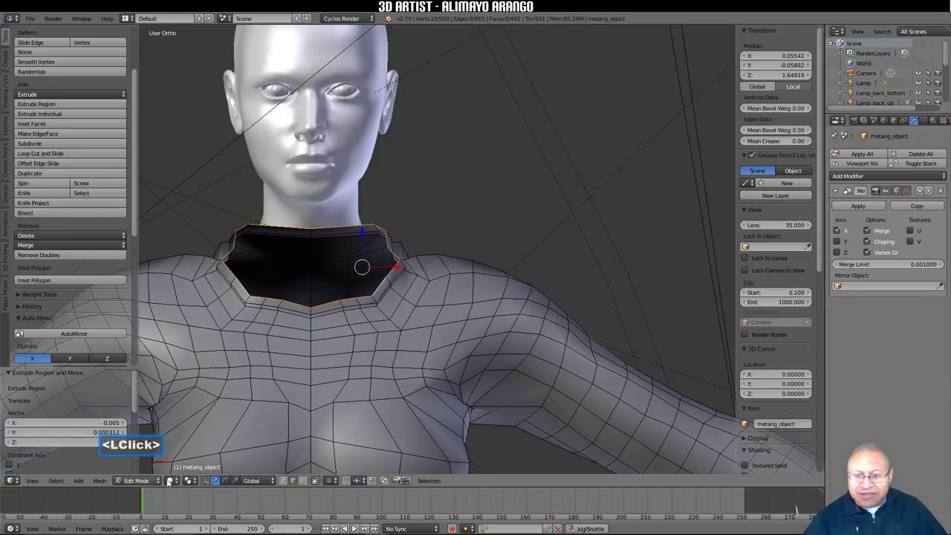
{"action": "key", "text": "a"}
Step: Switch to Object Mode and disable the X-Ray display of the top, metarig_object
{"action": "left_click", "coordinate": [149, 480]}
{"action": "left_click", "coordinate": [149, 462]}
{"action": "scroll", "coordinate": [458, 371], "scroll_direction": "down", "scroll_amount": 3}
{"action": "scroll", "coordinate": [468, 366], "scroll_direction": "down", "scroll_amount": 5}
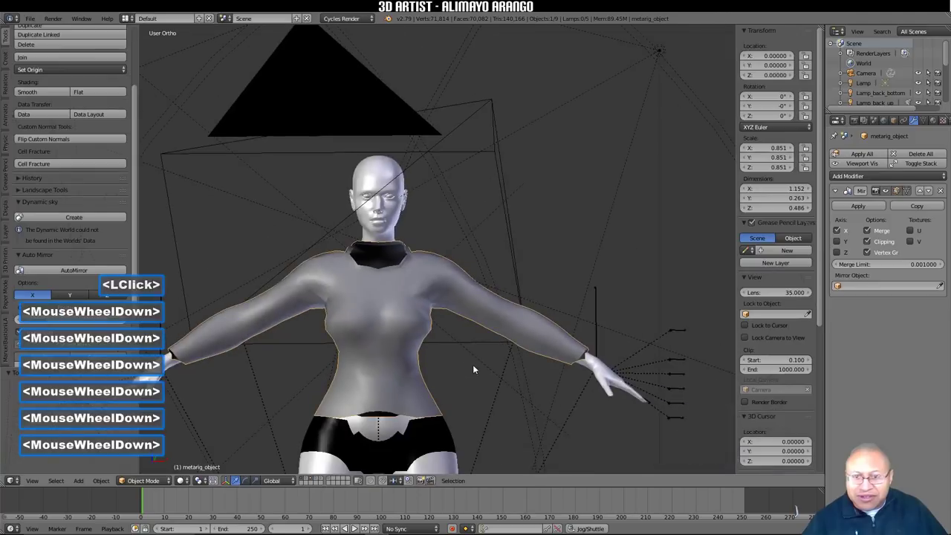
{"action": "scroll", "coordinate": [493, 383], "scroll_direction": "up", "scroll_amount": 2}
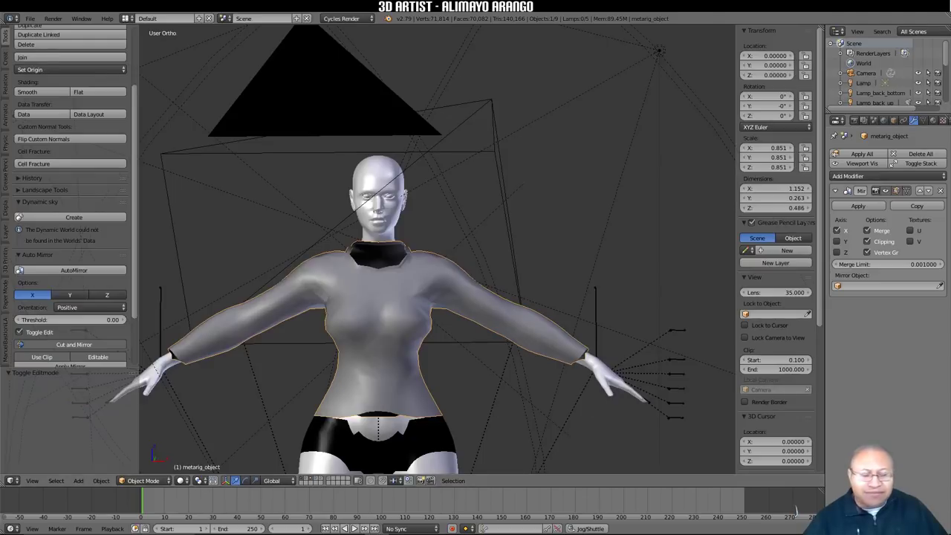
{"action": "left_click", "coordinate": [616, 383]}
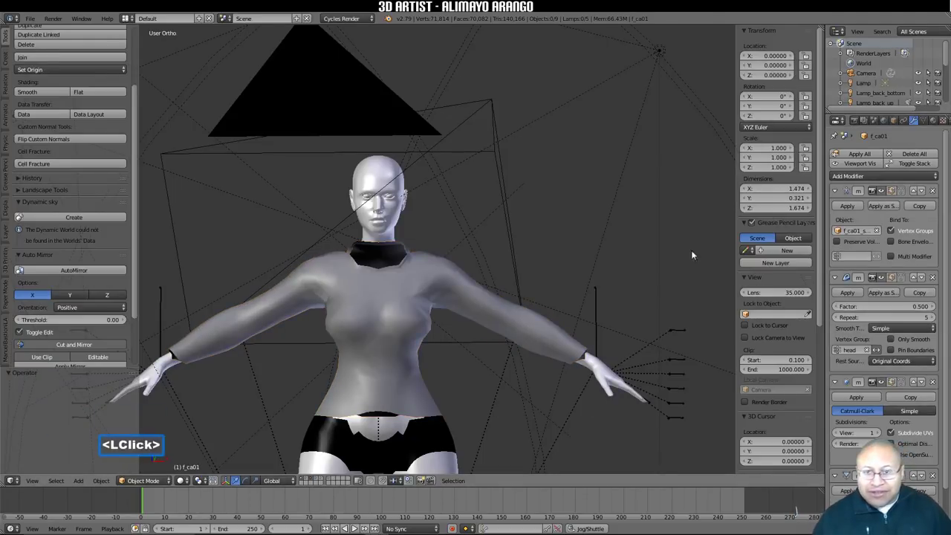
{"action": "left_click", "coordinate": [465, 295]}
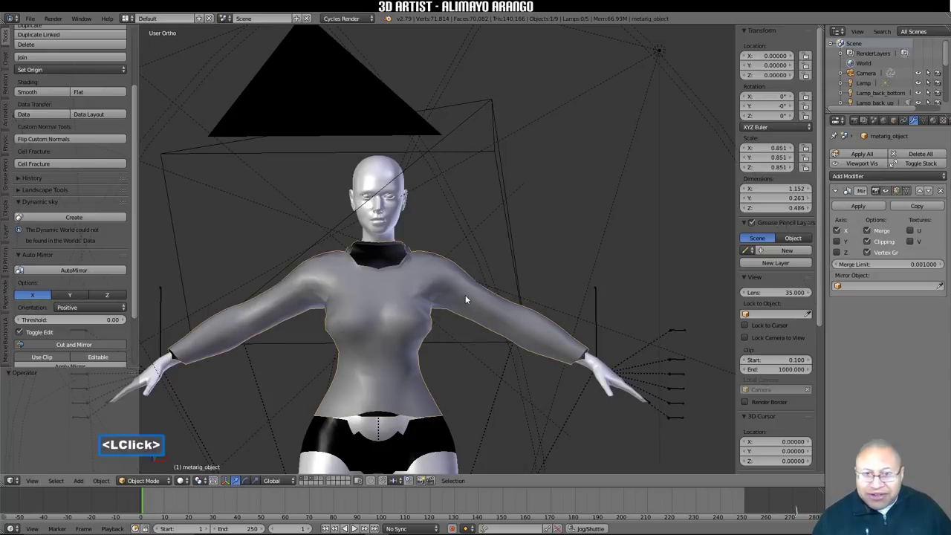
{"action": "left_click", "coordinate": [893, 121]}
{"action": "left_click", "coordinate": [896, 397]}
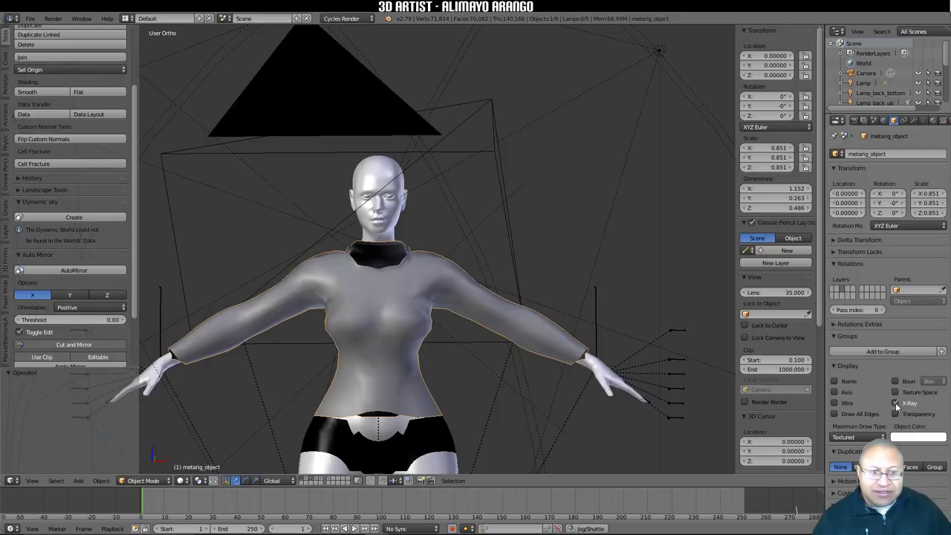
{"action": "left_click", "coordinate": [895, 402]}
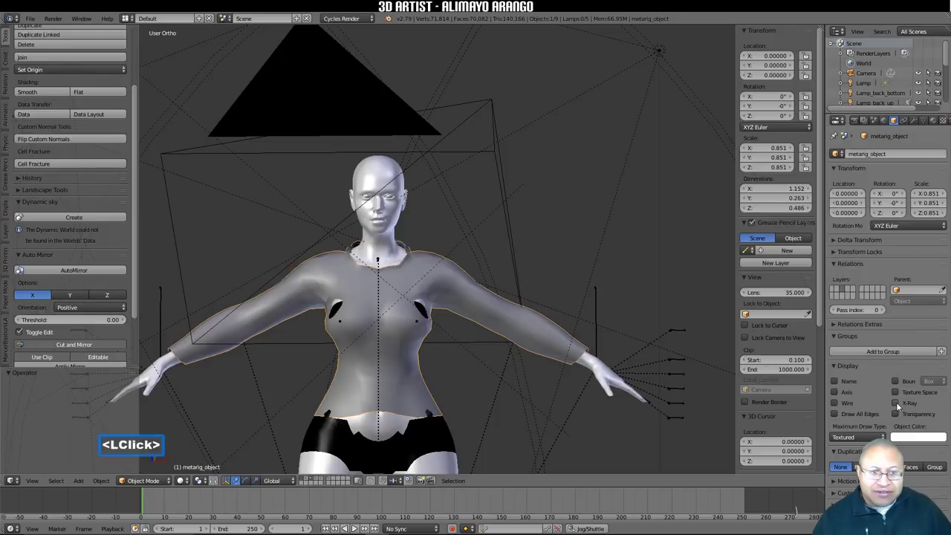
Step: Put the top in Sculpt Mode and choose the Inflate/Deflate brush
{"action": "left_click", "coordinate": [143, 481]}
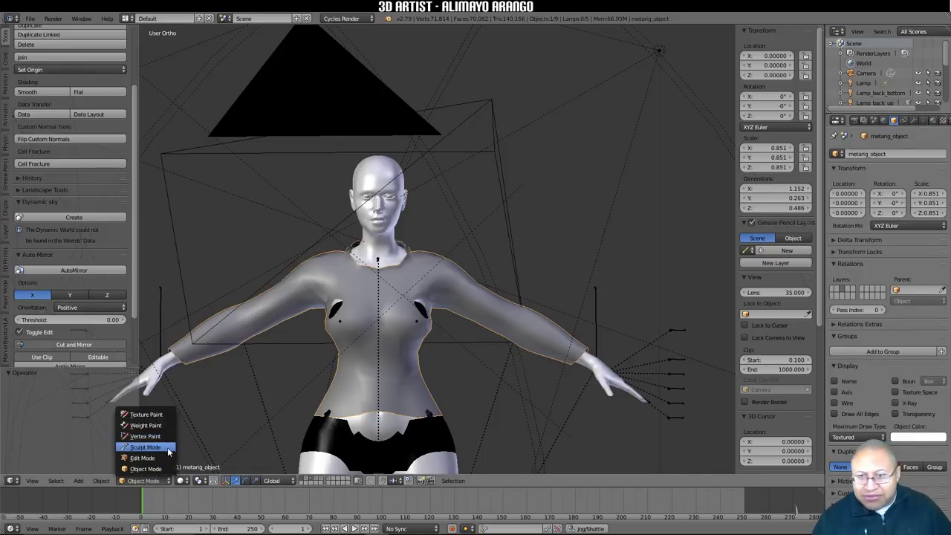
{"action": "left_click", "coordinate": [144, 446]}
{"action": "left_click_drag", "start_coordinate": [135, 222], "coordinate": [100, 66]}
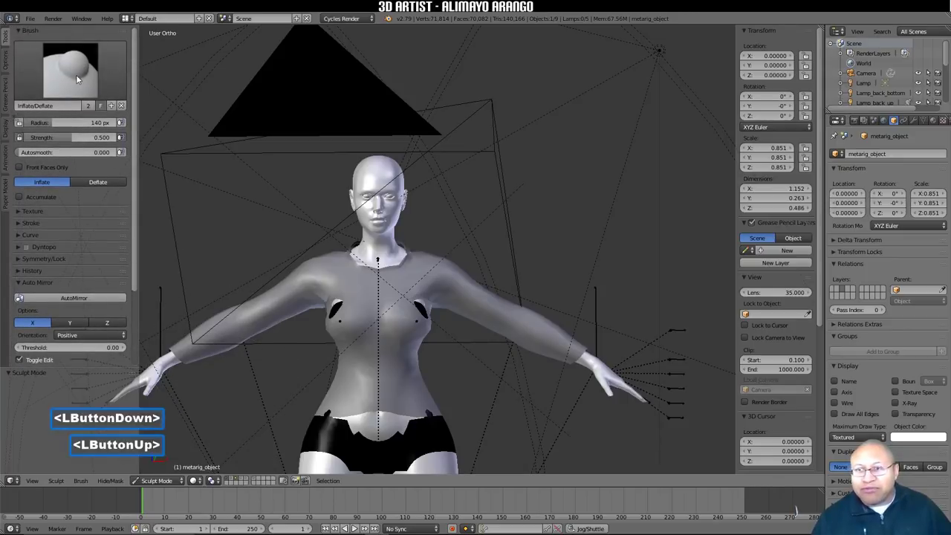
{"action": "left_click", "coordinate": [76, 78]}
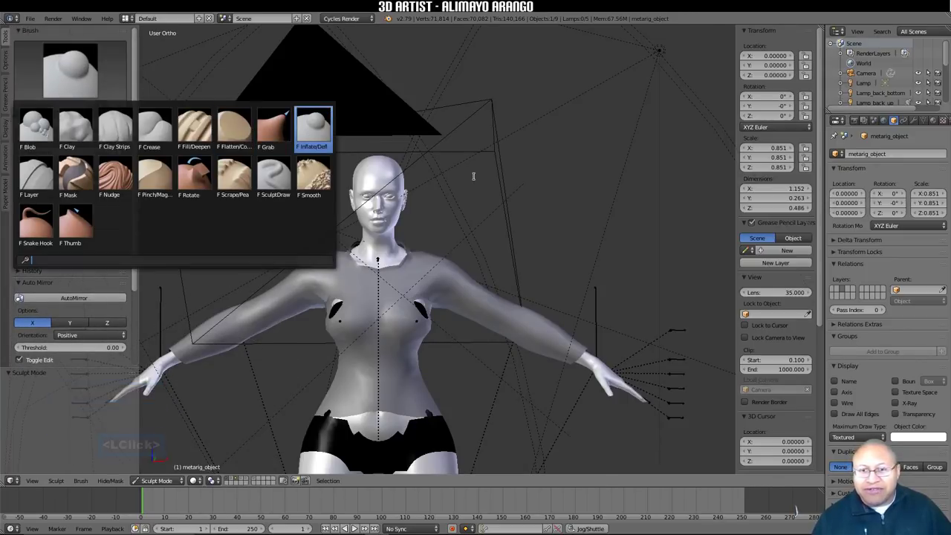
{"action": "left_click", "coordinate": [321, 125]}
Step: Inflate the top around the gap between breast and armpit where the body pokes through
{"action": "scroll", "coordinate": [480, 355], "scroll_direction": "up", "scroll_amount": 3}
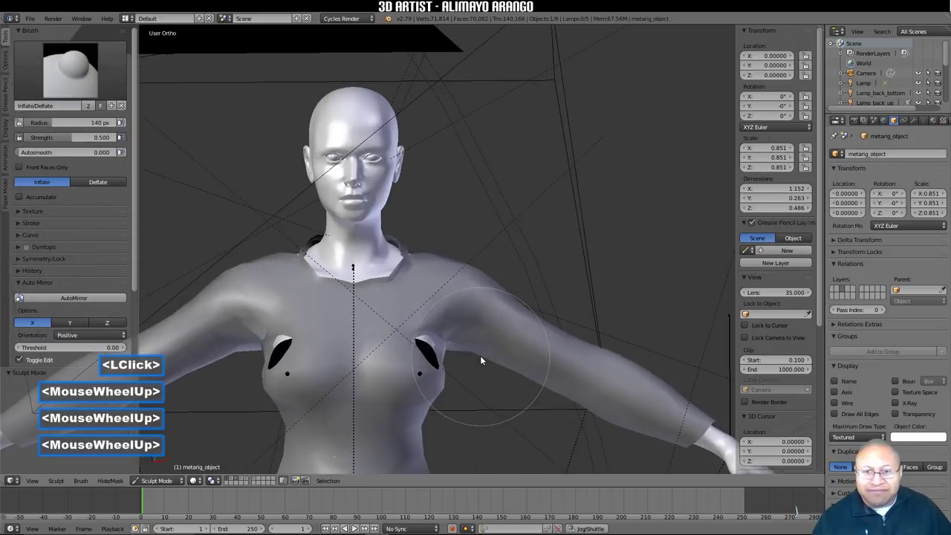
{"action": "left_click", "coordinate": [424, 369]}
{"action": "left_click", "coordinate": [430, 350]}
{"action": "mouse_move", "coordinate": [430, 350]}
{"action": "middle_mouse_down"}
{"action": "mouse_move", "coordinate": [453, 349]}
{"action": "mouse_move", "coordinate": [428, 350]}
{"action": "middle_mouse_up"}
{"action": "scroll", "coordinate": [428, 351], "scroll_direction": "up", "scroll_amount": 3}
{"action": "left_click", "coordinate": [437, 425]}
{"action": "left_click_drag", "start_coordinate": [435, 419], "coordinate": [432, 416]}
{"action": "scroll", "coordinate": [500, 404], "scroll_direction": "down", "scroll_amount": 3}
{"action": "middle_click_drag", "start_coordinate": [486, 395], "coordinate": [386, 370]}
{"action": "left_click_drag", "start_coordinate": [497, 352], "coordinate": [491, 354]}
Step: Inflate the underarm and side of the top with repeated strokes, including the remaining gap beside the breast
{"action": "scroll", "coordinate": [491, 355], "scroll_direction": "up", "scroll_amount": 2}
{"action": "double_click", "coordinate": [539, 425]}
{"action": "mouse_move", "coordinate": [539, 425]}
{"action": "middle_mouse_down", "text": "shift"}
{"action": "mouse_move", "coordinate": [548, 403]}
{"action": "mouse_move", "coordinate": [542, 272]}
{"action": "middle_mouse_up", "text": "shift"}
{"action": "scroll", "coordinate": [550, 275], "scroll_direction": "up", "scroll_amount": 3}
{"action": "mouse_move", "coordinate": [592, 316]}
{"action": "left_mouse_down"}
{"action": "mouse_move", "coordinate": [593, 304]}
{"action": "mouse_move", "coordinate": [608, 315]}
{"action": "left_mouse_up"}
{"action": "mouse_move", "coordinate": [616, 318]}
{"action": "left_mouse_down"}
{"action": "mouse_move", "coordinate": [614, 275]}
{"action": "mouse_move", "coordinate": [571, 272]}
{"action": "left_mouse_up"}
{"action": "mouse_move", "coordinate": [606, 330]}
{"action": "left_mouse_down"}
{"action": "mouse_move", "coordinate": [559, 311]}
{"action": "mouse_move", "coordinate": [598, 322]}
{"action": "mouse_move", "coordinate": [571, 294]}
{"action": "left_mouse_up"}
{"action": "middle_click_drag", "start_coordinate": [570, 293], "coordinate": [572, 274]}
{"action": "mouse_move", "coordinate": [572, 274]}
{"action": "left_mouse_down"}
{"action": "mouse_move", "coordinate": [575, 290]}
{"action": "mouse_move", "coordinate": [557, 304]}
{"action": "mouse_move", "coordinate": [563, 308]}
{"action": "left_mouse_up"}
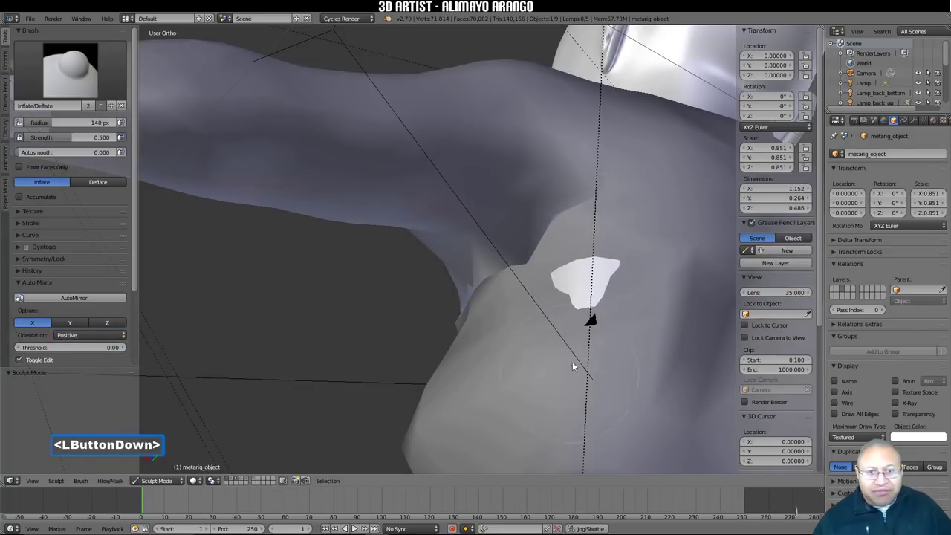
{"action": "left_click_drag", "start_coordinate": [592, 351], "coordinate": [589, 349]}
{"action": "mouse_move", "coordinate": [590, 349]}
{"action": "middle_mouse_down"}
{"action": "mouse_move", "coordinate": [578, 361]}
{"action": "mouse_move", "coordinate": [606, 293]}
{"action": "middle_mouse_up"}
{"action": "mouse_move", "coordinate": [605, 294]}
{"action": "left_mouse_down"}
{"action": "mouse_move", "coordinate": [614, 290]}
{"action": "mouse_move", "coordinate": [595, 277]}
{"action": "mouse_move", "coordinate": [573, 328]}
{"action": "left_mouse_up"}
{"action": "mouse_move", "coordinate": [416, 326]}
{"action": "middle_mouse_down"}
{"action": "mouse_move", "coordinate": [486, 357]}
{"action": "mouse_move", "coordinate": [456, 299]}
{"action": "middle_mouse_up"}
{"action": "mouse_move", "coordinate": [454, 223]}
{"action": "left_mouse_down"}
{"action": "mouse_move", "coordinate": [452, 214]}
{"action": "mouse_move", "coordinate": [447, 238]}
{"action": "left_mouse_up"}
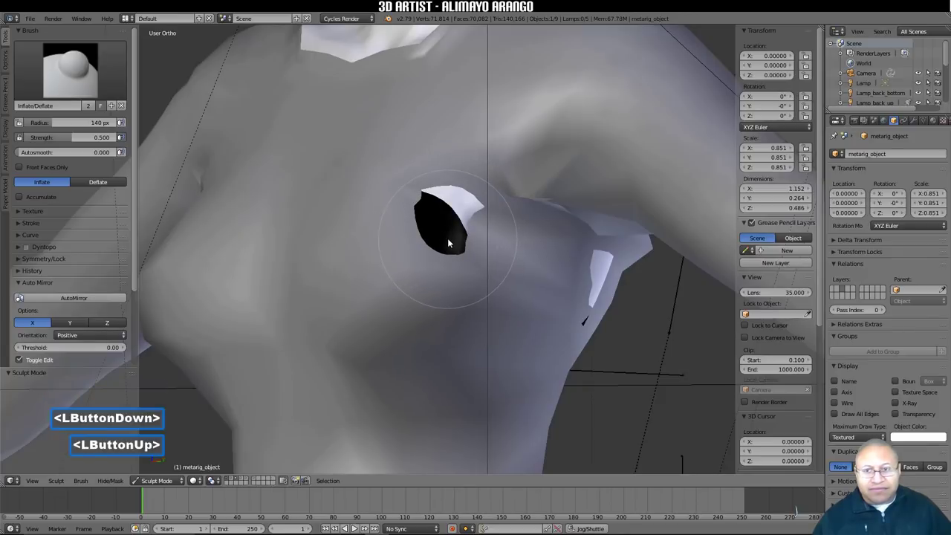
{"action": "mouse_move", "coordinate": [434, 231]}
{"action": "middle_mouse_down"}
{"action": "mouse_move", "coordinate": [462, 245]}
{"action": "mouse_move", "coordinate": [444, 251]}
{"action": "middle_mouse_up"}
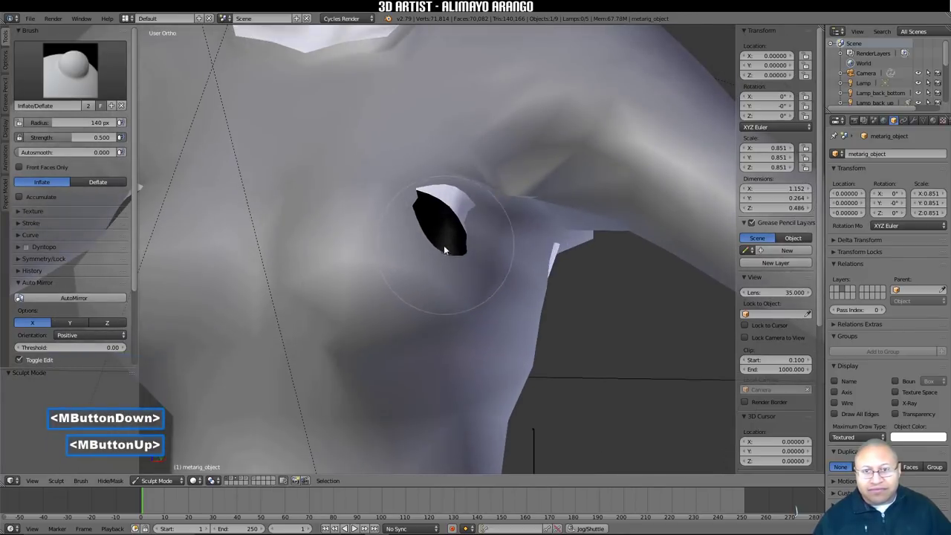
Step: In Edit Mode, move the edge crossing the gap beside the breast outward about 0.022 along X to cover the body
{"action": "left_click", "coordinate": [171, 481]}
{"action": "left_click", "coordinate": [176, 462]}
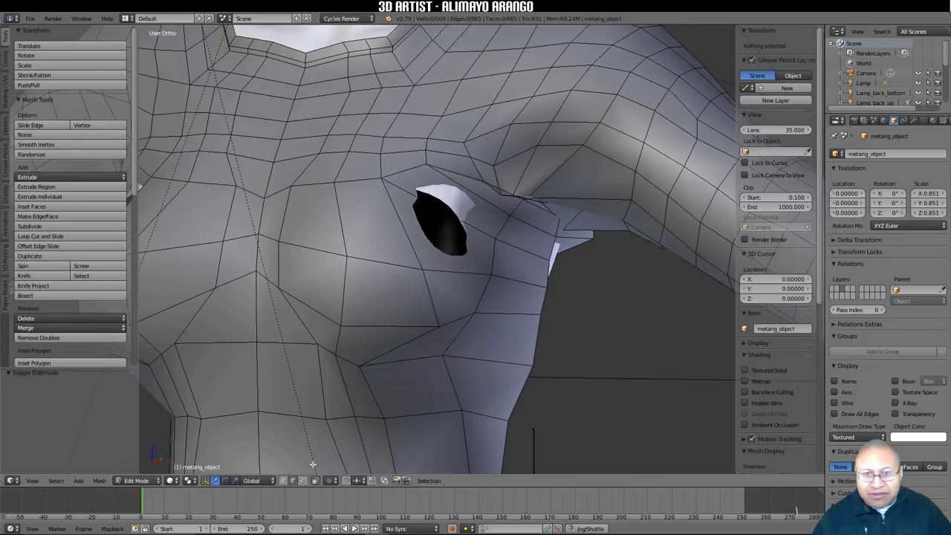
{"action": "left_click", "coordinate": [473, 228]}
{"action": "middle_click_drag", "start_coordinate": [473, 228], "coordinate": [453, 240]}
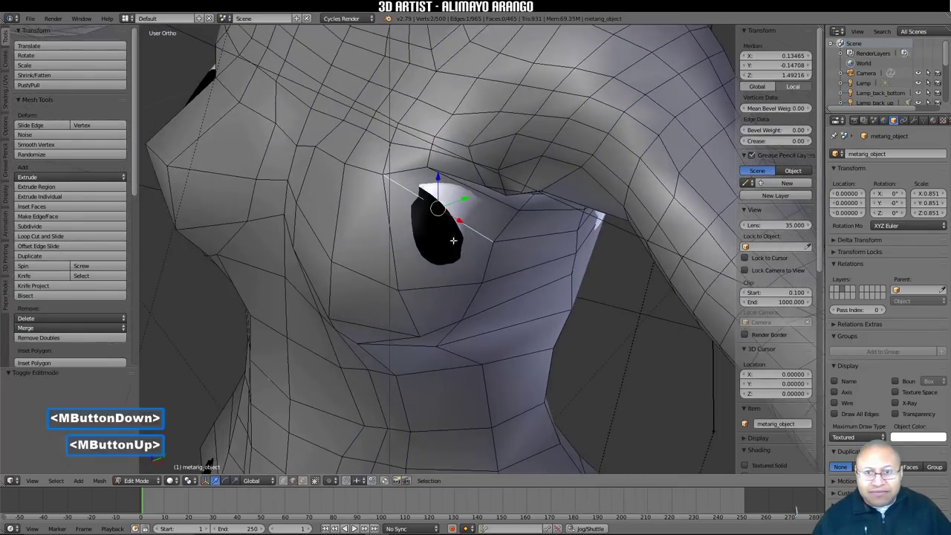
{"action": "left_click_drag", "start_coordinate": [462, 201], "coordinate": [478, 233]}
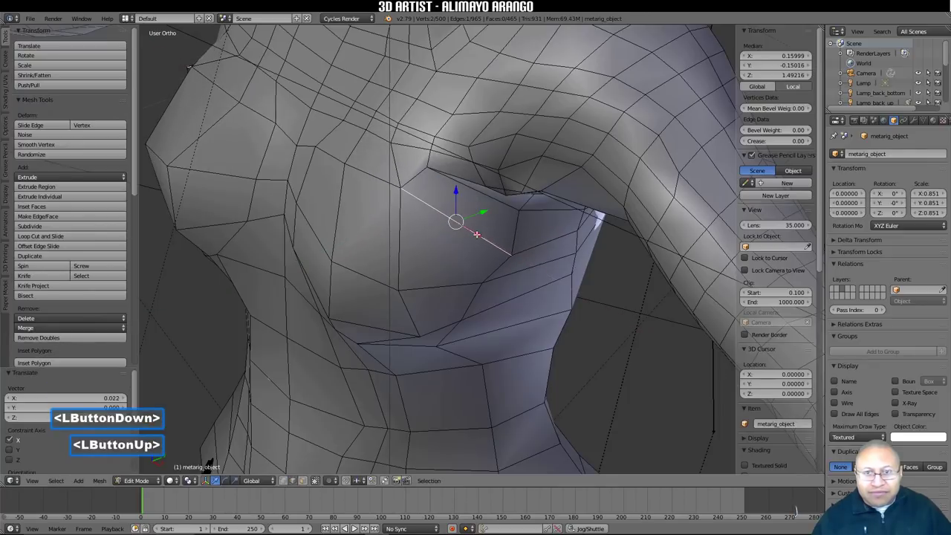
Step: Move the edges under the armpit, around the side and back of the top, slightly outward along X to cover the body
{"action": "scroll", "coordinate": [513, 276], "scroll_direction": "down", "scroll_amount": 1}
{"action": "middle_click_drag", "start_coordinate": [513, 276], "coordinate": [584, 321]}
{"action": "left_click", "coordinate": [586, 319]}
{"action": "left_click_drag", "start_coordinate": [583, 321], "coordinate": [559, 275]}
{"action": "left_click", "coordinate": [558, 277]}
{"action": "middle_click_drag", "start_coordinate": [559, 275], "coordinate": [537, 293]}
{"action": "left_click", "coordinate": [553, 260]}
{"action": "middle_click_drag", "start_coordinate": [554, 260], "coordinate": [539, 266]}
{"action": "left_click_drag", "start_coordinate": [536, 259], "coordinate": [555, 277]}
{"action": "left_click", "coordinate": [548, 274]}
{"action": "scroll", "coordinate": [614, 171], "scroll_direction": "down", "scroll_amount": 1}
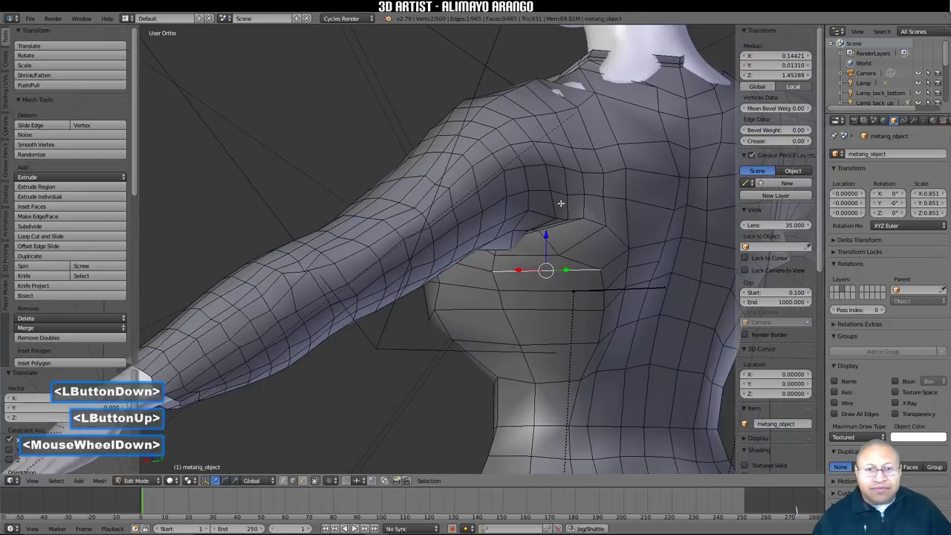
Step: Switch the top to Sculpt Mode and inflate its side below the armpit
{"action": "left_click", "coordinate": [155, 481]}
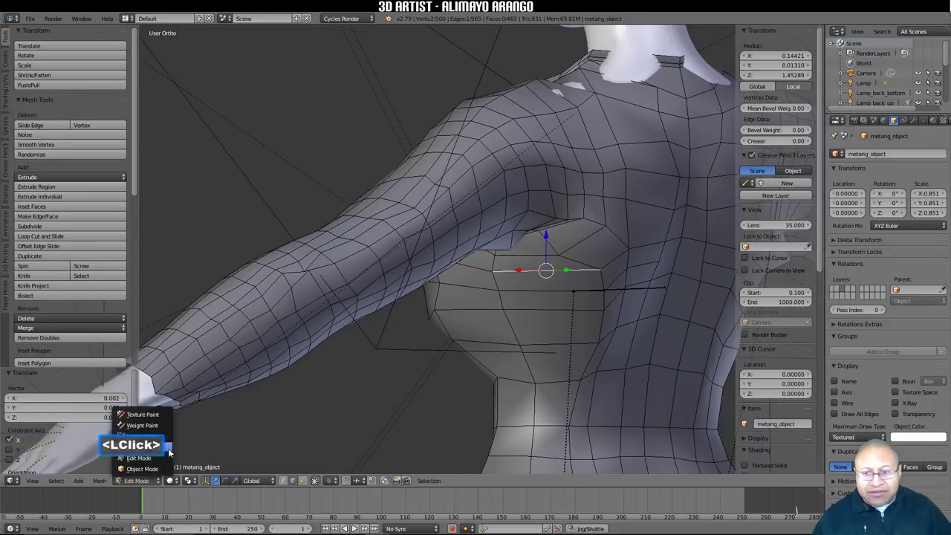
{"action": "left_click", "coordinate": [141, 446]}
{"action": "mouse_move", "coordinate": [460, 313]}
{"action": "middle_mouse_down"}
{"action": "mouse_move", "coordinate": [558, 248]}
{"action": "mouse_move", "coordinate": [547, 336]}
{"action": "mouse_move", "coordinate": [572, 312]}
{"action": "mouse_move", "coordinate": [561, 276]}
{"action": "middle_mouse_up"}
{"action": "mouse_move", "coordinate": [561, 276]}
{"action": "left_mouse_down"}
{"action": "mouse_move", "coordinate": [543, 311]}
{"action": "mouse_move", "coordinate": [521, 302]}
{"action": "mouse_move", "coordinate": [494, 307]}
{"action": "mouse_move", "coordinate": [547, 303]}
{"action": "mouse_move", "coordinate": [566, 286]}
{"action": "mouse_move", "coordinate": [548, 276]}
{"action": "mouse_move", "coordinate": [561, 275]}
{"action": "mouse_move", "coordinate": [538, 274]}
{"action": "mouse_move", "coordinate": [556, 267]}
{"action": "mouse_move", "coordinate": [485, 301]}
{"action": "mouse_move", "coordinate": [501, 295]}
{"action": "mouse_move", "coordinate": [491, 285]}
{"action": "mouse_move", "coordinate": [495, 298]}
{"action": "mouse_move", "coordinate": [543, 279]}
{"action": "mouse_move", "coordinate": [546, 264]}
{"action": "mouse_move", "coordinate": [616, 265]}
{"action": "mouse_move", "coordinate": [643, 229]}
{"action": "mouse_move", "coordinate": [633, 221]}
{"action": "mouse_move", "coordinate": [542, 275]}
{"action": "mouse_move", "coordinate": [524, 258]}
{"action": "mouse_move", "coordinate": [538, 246]}
{"action": "mouse_move", "coordinate": [491, 283]}
{"action": "left_mouse_up"}
{"action": "left_click_drag", "start_coordinate": [490, 284], "coordinate": [489, 285]}
{"action": "left_click", "coordinate": [394, 335]}
{"action": "scroll", "coordinate": [394, 334], "scroll_direction": "down", "scroll_amount": 3}
{"action": "middle_click_drag", "start_coordinate": [364, 333], "coordinate": [513, 286]}
{"action": "middle_click_drag", "start_coordinate": [501, 320], "coordinate": [483, 323], "text": "shift"}
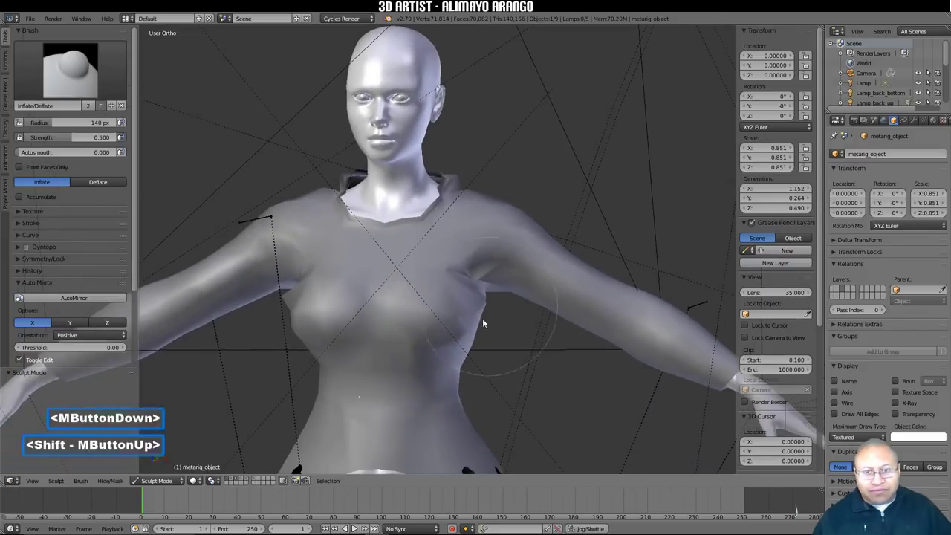
Step: Dab the Inflate/Deflate brush on the lower edge of the top near the hip
{"action": "mouse_move", "coordinate": [444, 414]}
{"action": "middle_mouse_down", "text": "shift"}
{"action": "mouse_move", "coordinate": [433, 331]}
{"action": "mouse_move", "coordinate": [459, 380]}
{"action": "mouse_move", "coordinate": [449, 387]}
{"action": "middle_mouse_up", "text": "shift"}
{"action": "left_click", "coordinate": [449, 386]}
{"action": "left_click", "coordinate": [446, 384]}
{"action": "middle_click_drag", "start_coordinate": [452, 318], "coordinate": [473, 332]}
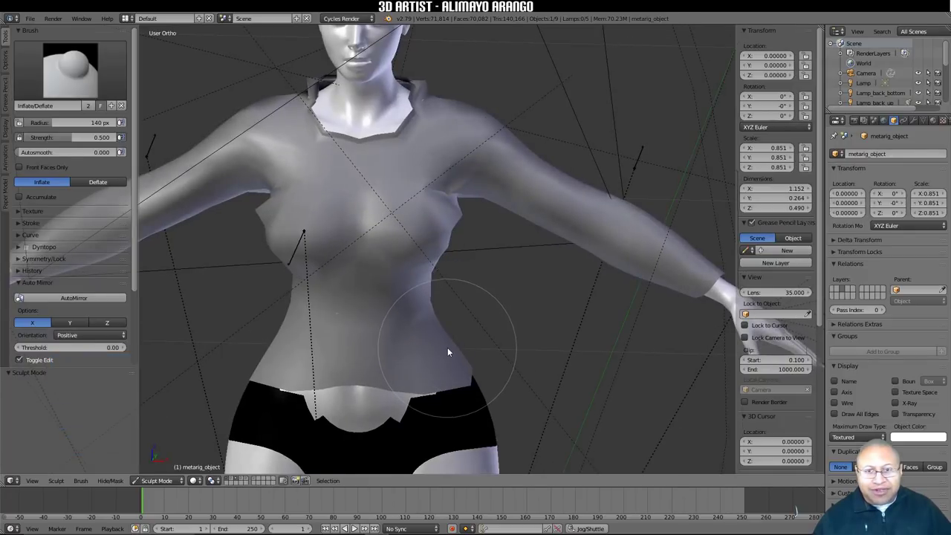
{"action": "left_click", "coordinate": [817, 524]}
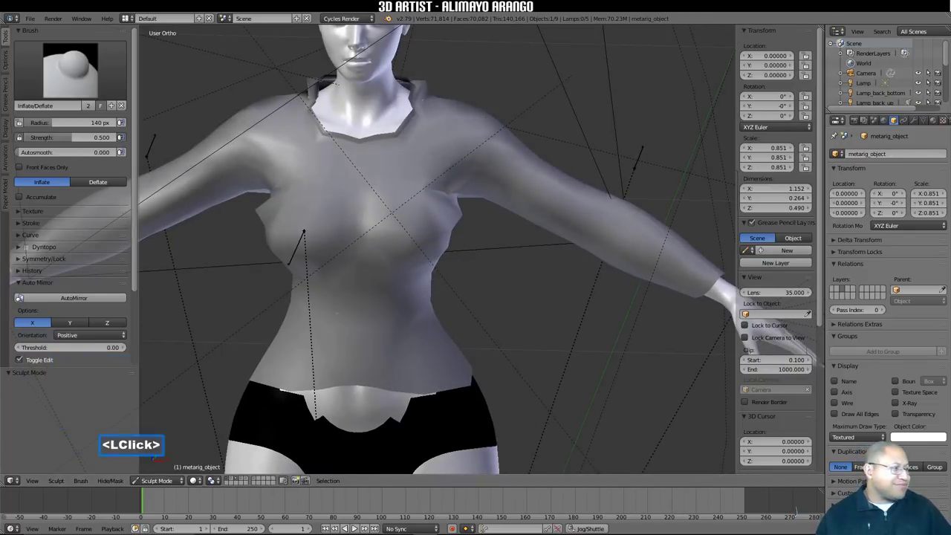
{"action": "left_click", "coordinate": [557, 321]}
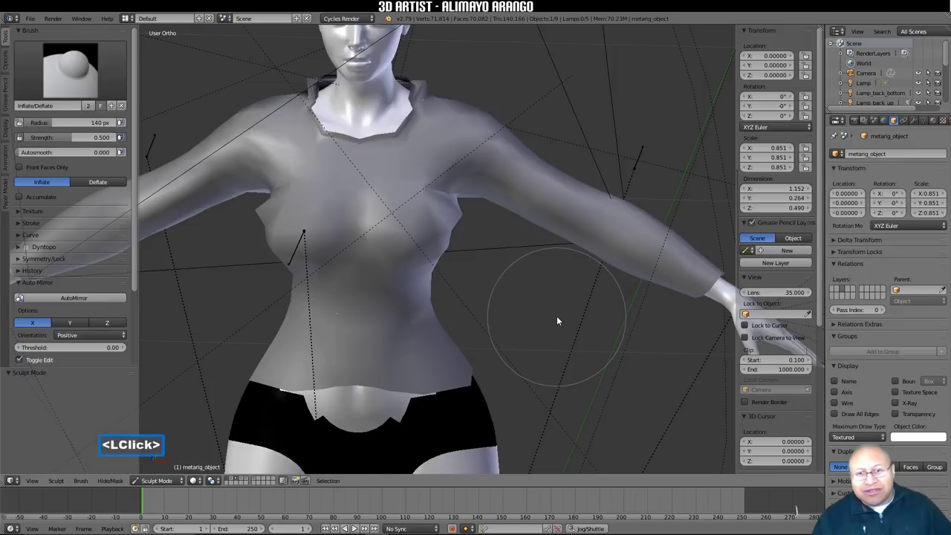
Step: Put the top back in Edit Mode with vertex selection active
{"action": "left_click", "coordinate": [159, 472]}
{"action": "left_click", "coordinate": [158, 481]}
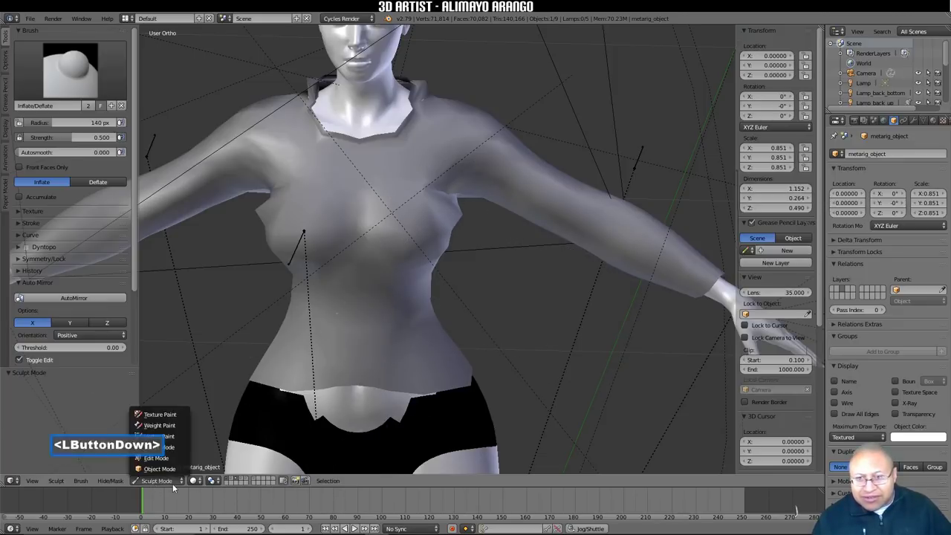
{"action": "left_click", "coordinate": [168, 467]}
{"action": "left_click", "coordinate": [439, 220]}
{"action": "double_click", "coordinate": [439, 220]}
{"action": "left_click", "coordinate": [145, 481]}
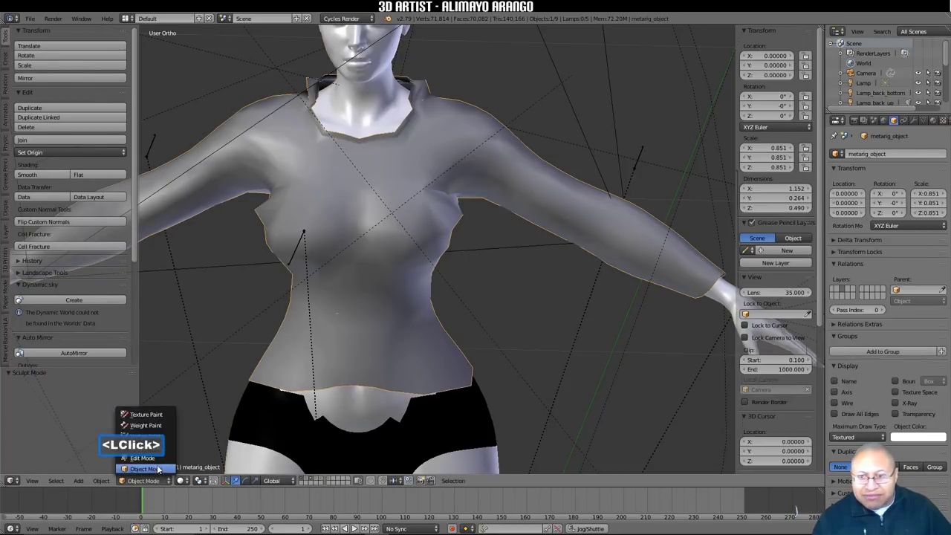
{"action": "left_click", "coordinate": [149, 452]}
{"action": "middle_click_drag", "start_coordinate": [425, 249], "coordinate": [399, 315]}
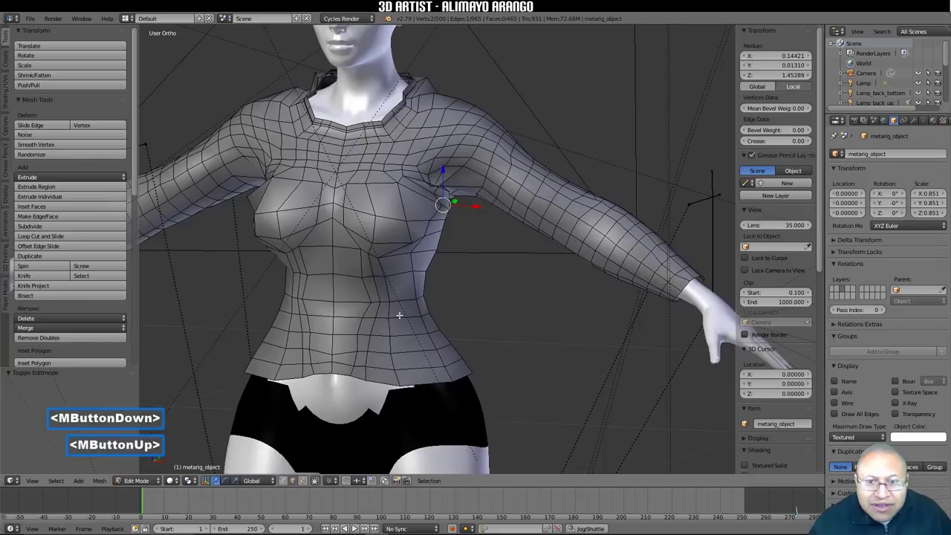
{"action": "left_click", "coordinate": [293, 482]}
{"action": "left_click", "coordinate": [283, 482]}
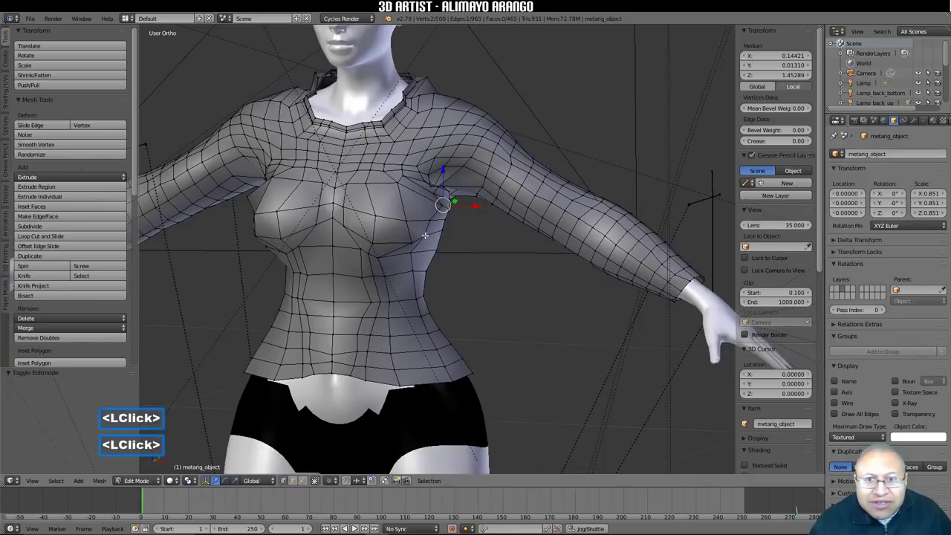
Step: Move the vertex protruding beside the breast 0.019 inward along X and clear the selection
{"action": "middle_click_drag", "start_coordinate": [510, 182], "coordinate": [516, 220]}
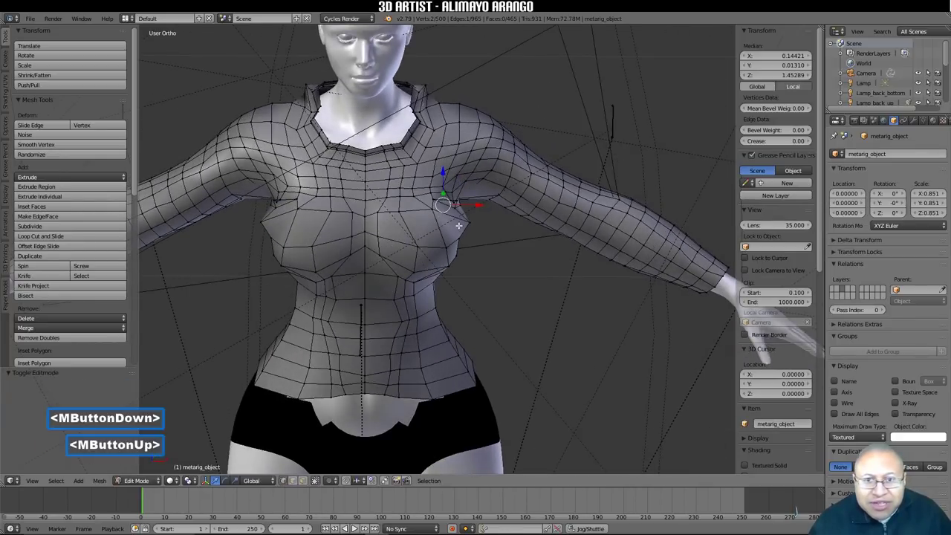
{"action": "left_click", "coordinate": [501, 223]}
{"action": "left_click_drag", "start_coordinate": [501, 223], "coordinate": [489, 220]}
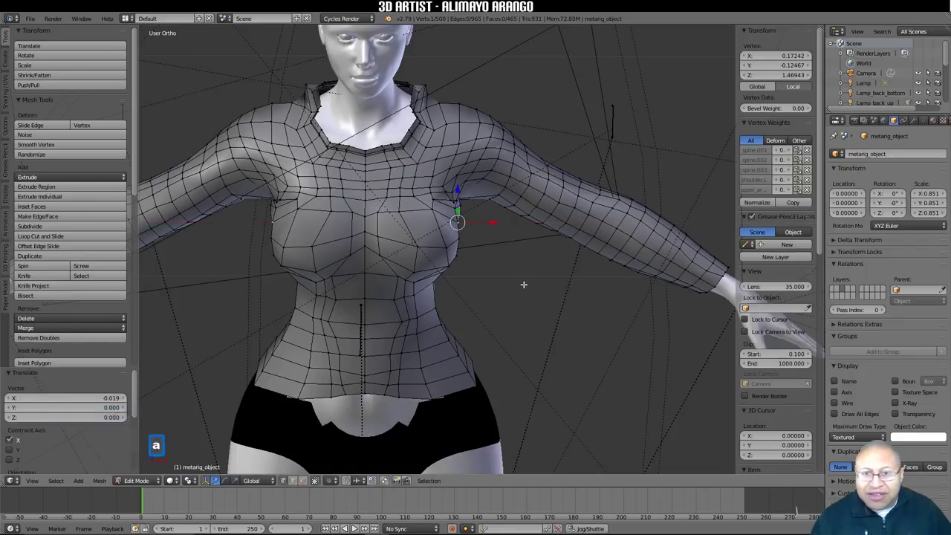
{"action": "key", "text": "a"}
{"action": "middle_click_drag", "start_coordinate": [525, 327], "coordinate": [518, 310]}
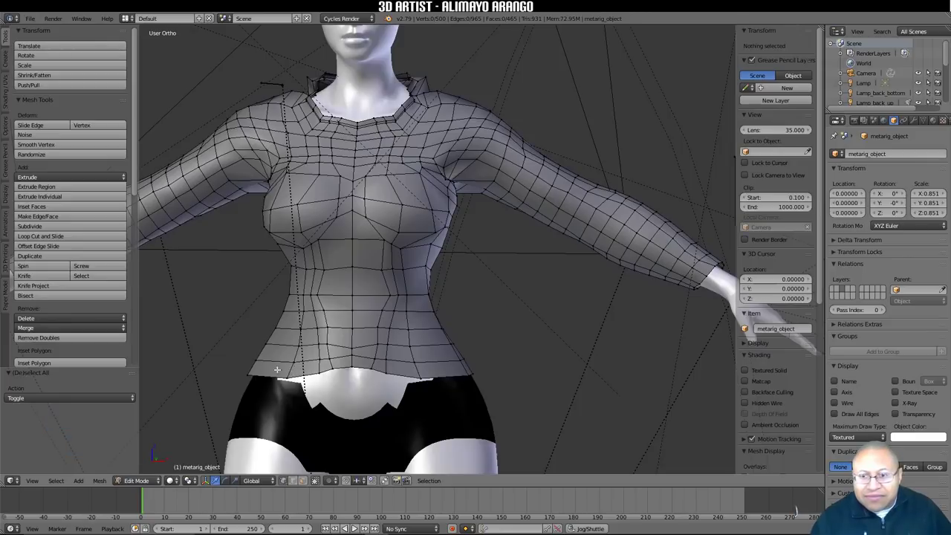
{"action": "left_click", "coordinate": [136, 481]}
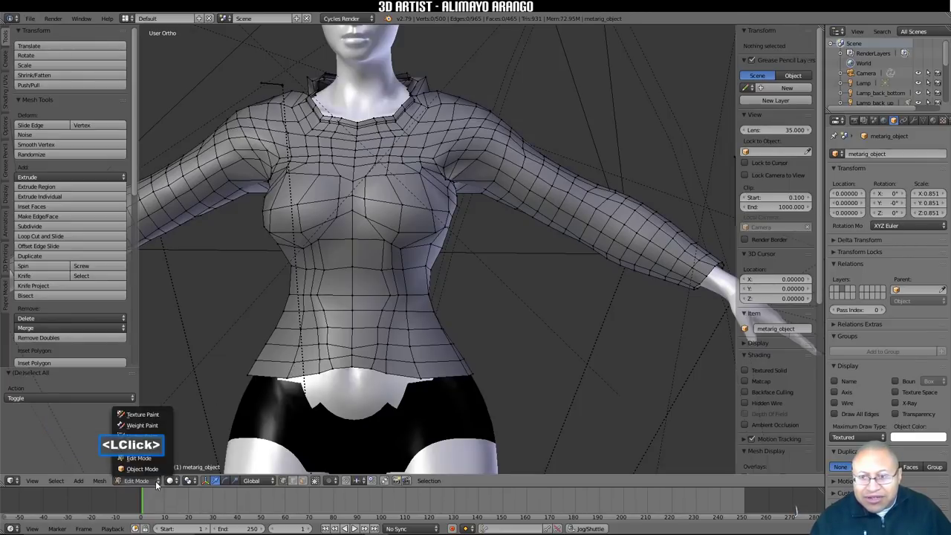
{"action": "middle_click_drag", "start_coordinate": [320, 364], "coordinate": [538, 373]}
{"action": "key", "text": "a"}
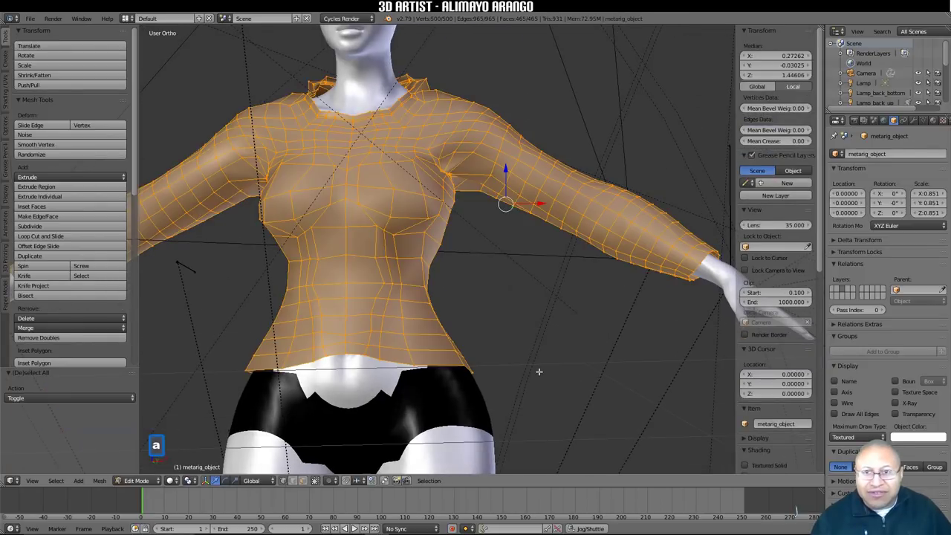
{"action": "middle_click_drag", "start_coordinate": [528, 363], "coordinate": [536, 364]}
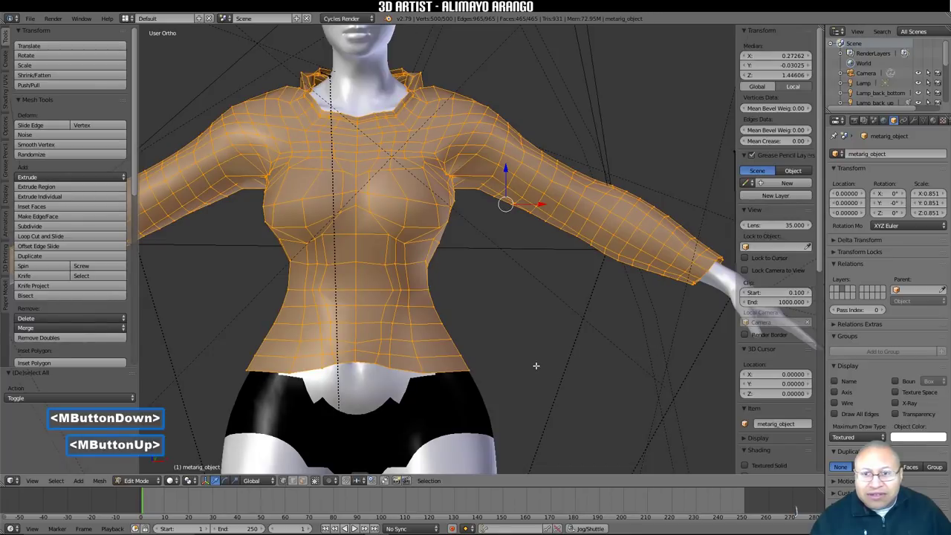
{"action": "key", "text": "a"}
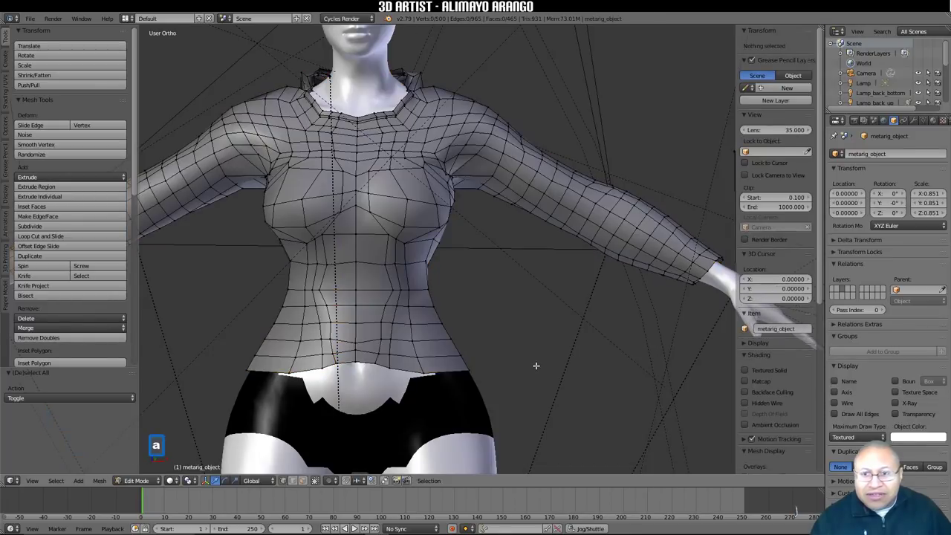
Step: Return the top to Object Mode and show the layer holding the trousers together with it
{"action": "left_click", "coordinate": [151, 481]}
{"action": "left_click", "coordinate": [148, 470]}
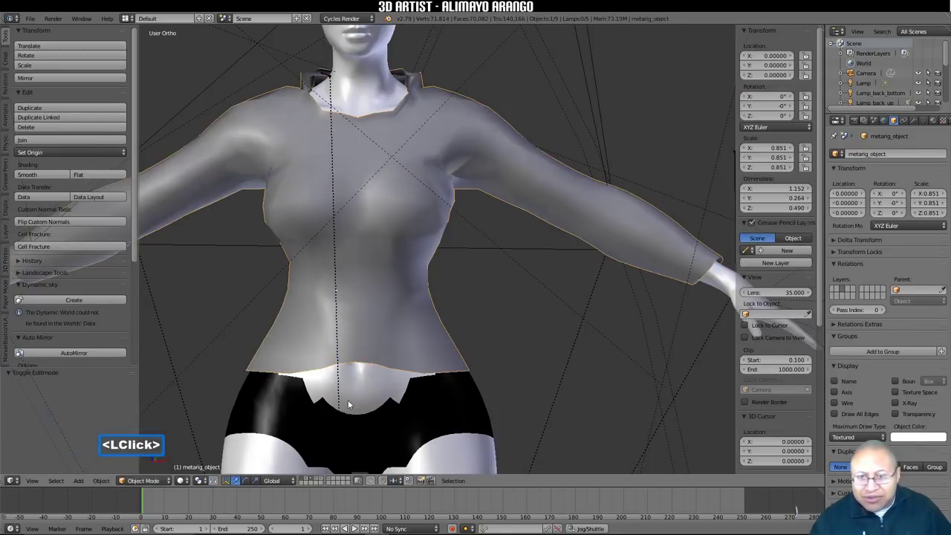
{"action": "left_click", "coordinate": [308, 481], "text": "shift"}
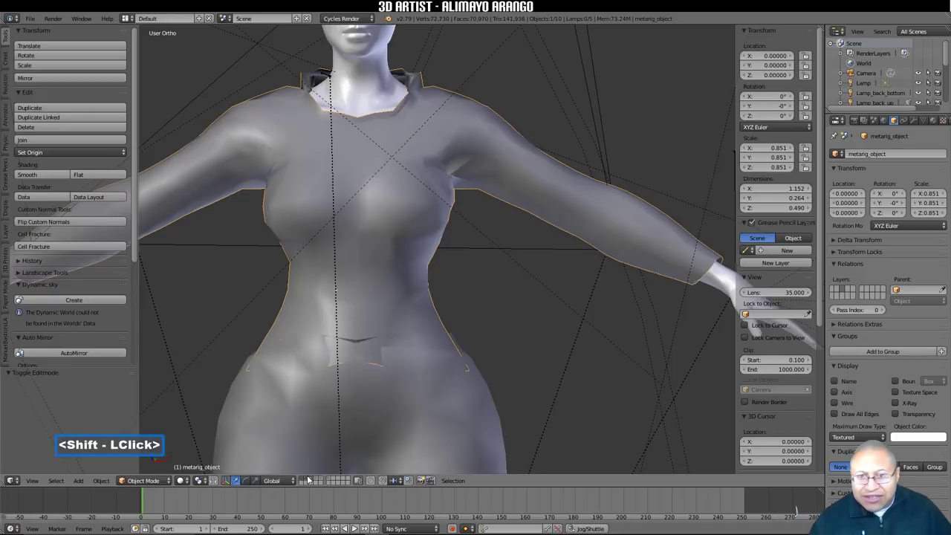
{"action": "scroll", "coordinate": [467, 379], "scroll_direction": "down", "scroll_amount": 4}
{"action": "mouse_move", "coordinate": [482, 360]}
{"action": "middle_mouse_down"}
{"action": "mouse_move", "coordinate": [426, 375]}
{"action": "mouse_move", "coordinate": [414, 362]}
{"action": "mouse_move", "coordinate": [479, 370]}
{"action": "middle_mouse_up"}
{"action": "scroll", "coordinate": [475, 370], "scroll_direction": "up", "scroll_amount": 2}
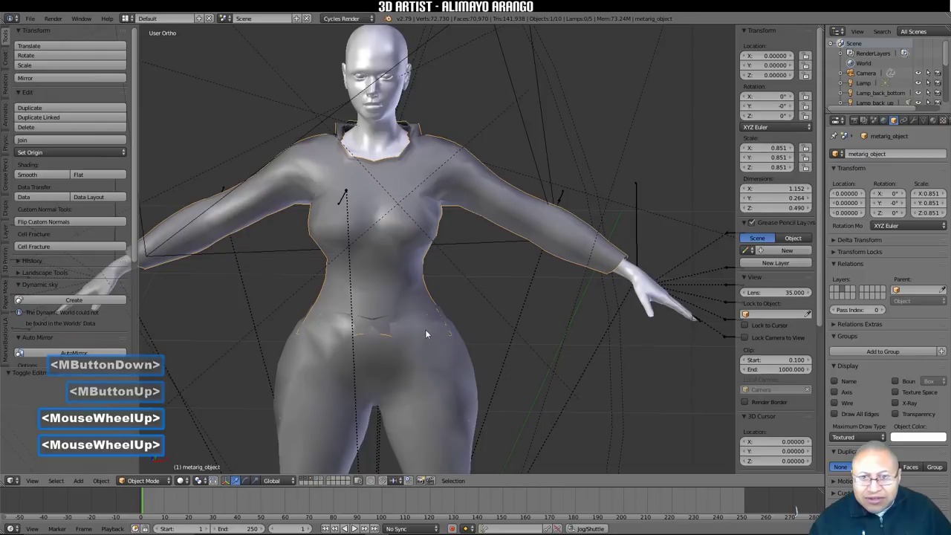
{"action": "mouse_move", "coordinate": [454, 341]}
{"action": "middle_mouse_down"}
{"action": "mouse_move", "coordinate": [303, 330]}
{"action": "mouse_move", "coordinate": [460, 340]}
{"action": "middle_mouse_up"}
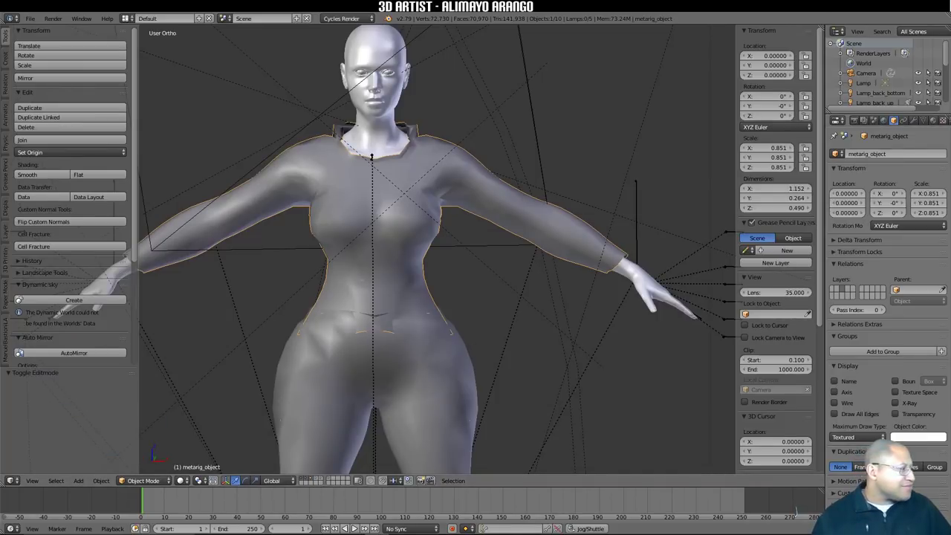
{"action": "left_click", "coordinate": [796, 511]}
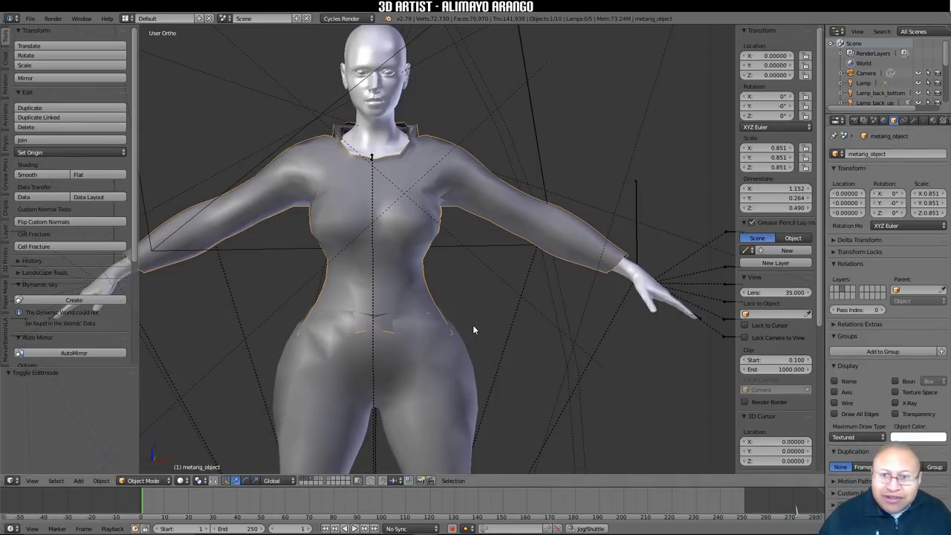
{"action": "middle_click_drag", "start_coordinate": [436, 305], "coordinate": [435, 339]}
Step: Put the top in Sculpt Mode and inflate the front of its hem where it meets the trousers
{"action": "left_click", "coordinate": [145, 480]}
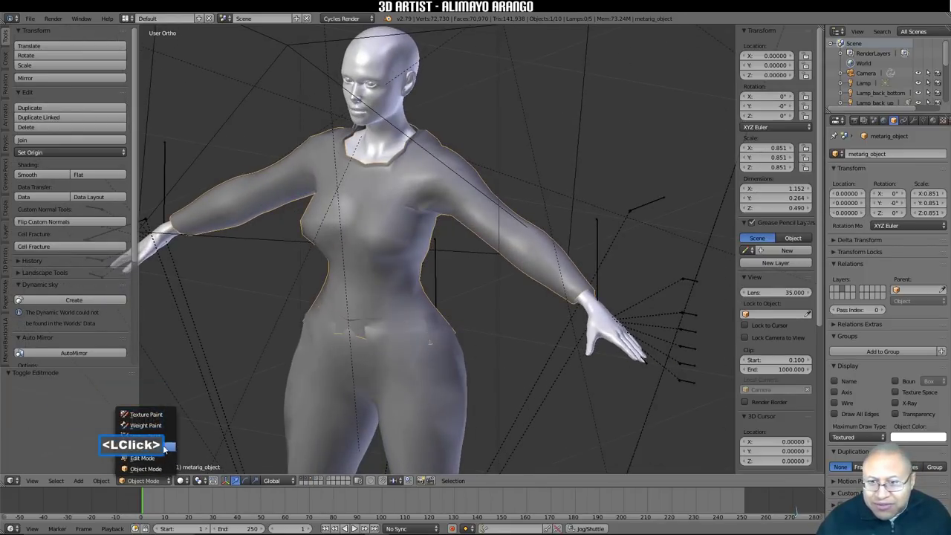
{"action": "left_click", "coordinate": [144, 447]}
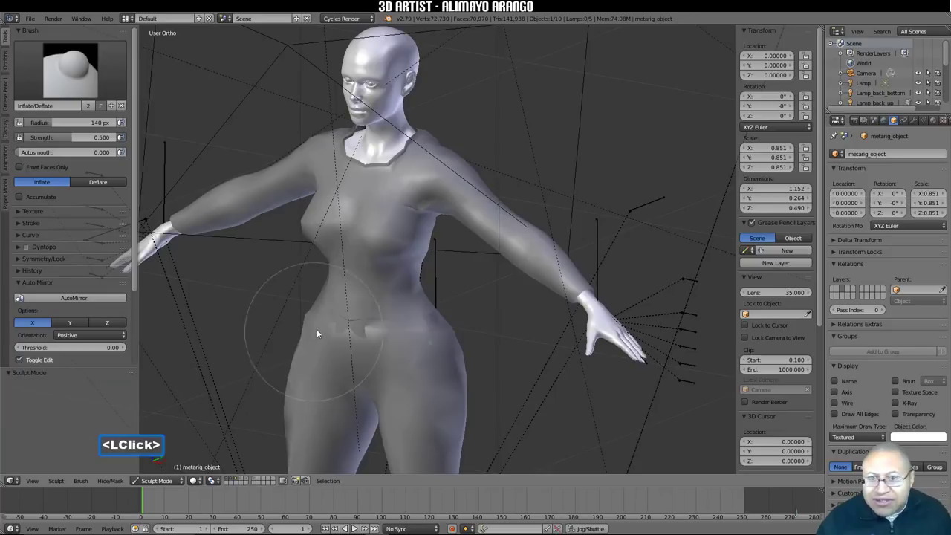
{"action": "left_click", "coordinate": [361, 327]}
{"action": "left_click_drag", "start_coordinate": [360, 327], "coordinate": [379, 330]}
{"action": "left_click", "coordinate": [400, 327]}
{"action": "double_click", "coordinate": [400, 332]}
{"action": "left_click", "coordinate": [431, 332]}
{"action": "double_click", "coordinate": [439, 327]}
{"action": "double_click", "coordinate": [439, 328]}
Step: Continue inflating the top's hem around the hip so it covers the waist of the trousers
{"action": "mouse_move", "coordinate": [444, 331]}
{"action": "middle_mouse_down"}
{"action": "mouse_move", "coordinate": [450, 342]}
{"action": "mouse_move", "coordinate": [347, 328]}
{"action": "mouse_move", "coordinate": [473, 341]}
{"action": "middle_mouse_up"}
{"action": "left_click", "coordinate": [437, 323]}
{"action": "double_click", "coordinate": [443, 330]}
{"action": "double_click", "coordinate": [447, 331]}
{"action": "left_click", "coordinate": [479, 332]}
{"action": "double_click", "coordinate": [498, 325]}
{"action": "left_click", "coordinate": [520, 318]}
{"action": "double_click", "coordinate": [526, 320]}
{"action": "mouse_move", "coordinate": [526, 320]}
{"action": "middle_mouse_down"}
{"action": "mouse_move", "coordinate": [399, 347]}
{"action": "mouse_move", "coordinate": [549, 339]}
{"action": "middle_mouse_up"}
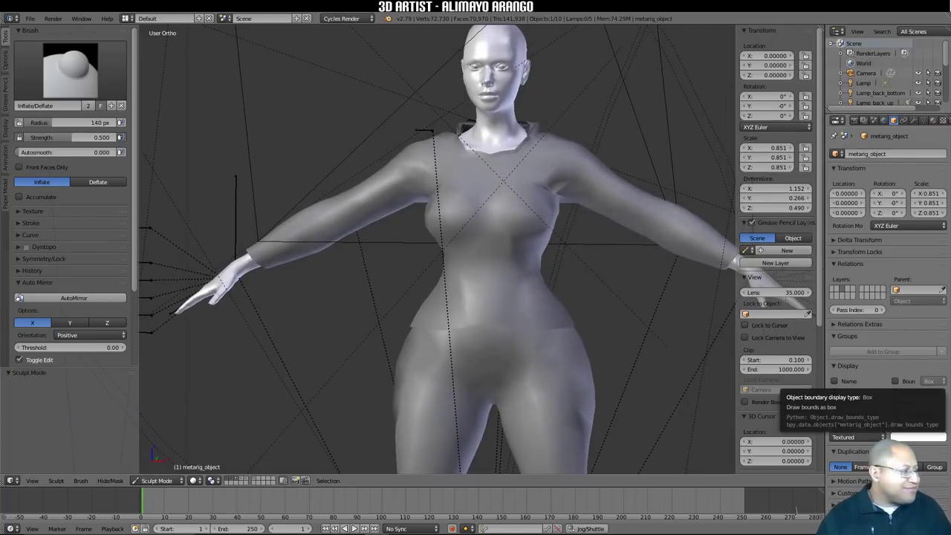
Step: Leave Sculpt Mode and select the trousers object in Object Mode
{"action": "left_click", "coordinate": [884, 390]}
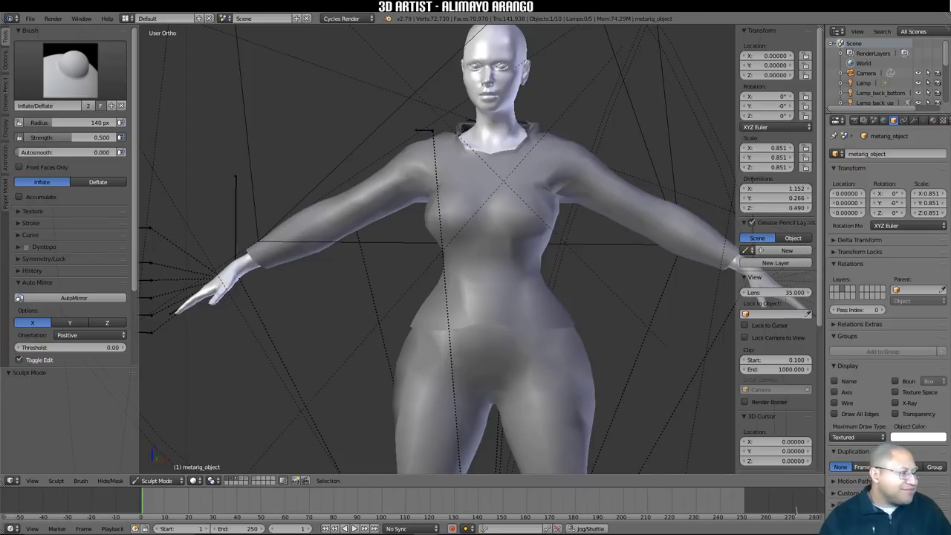
{"action": "left_click", "coordinate": [156, 480]}
{"action": "left_click", "coordinate": [157, 458]}
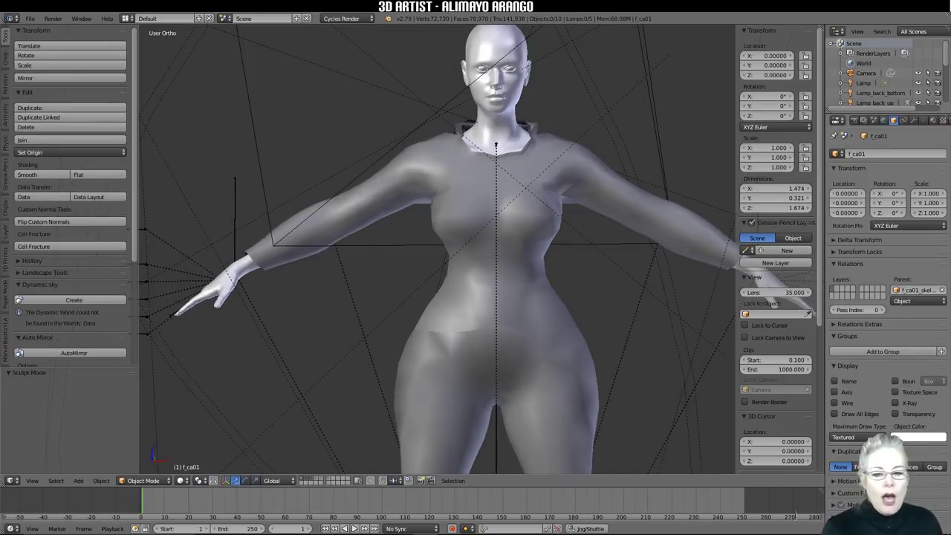
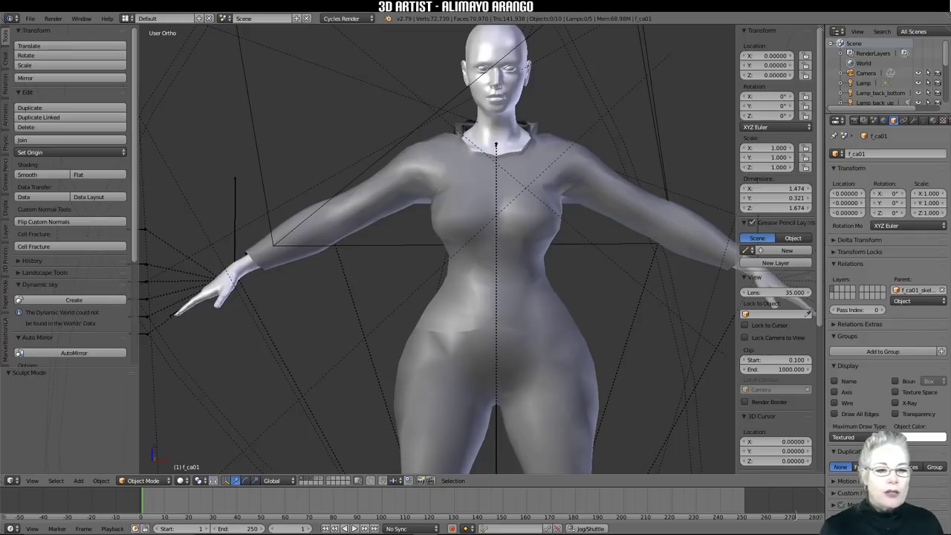
{"action": "left_click", "coordinate": [399, 407]}
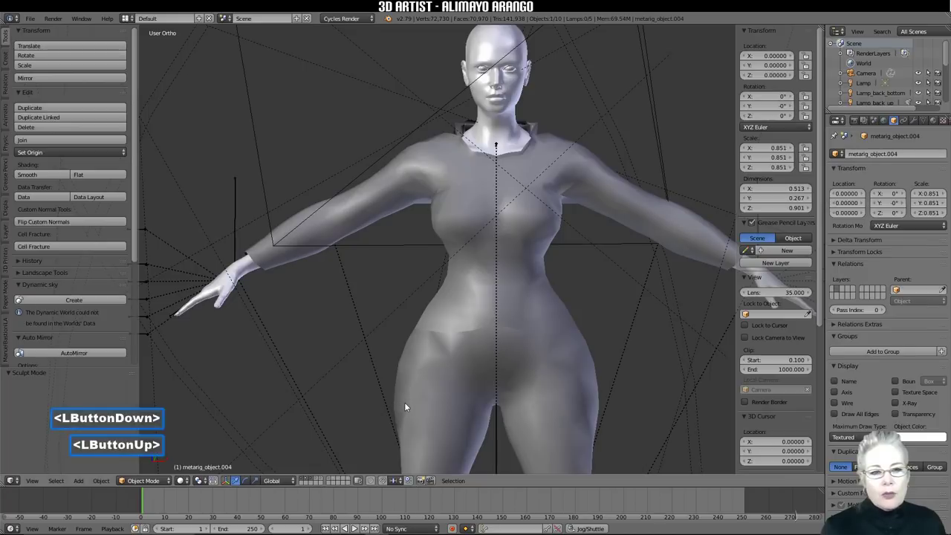
{"action": "left_click", "coordinate": [145, 480]}
{"action": "left_click", "coordinate": [149, 459]}
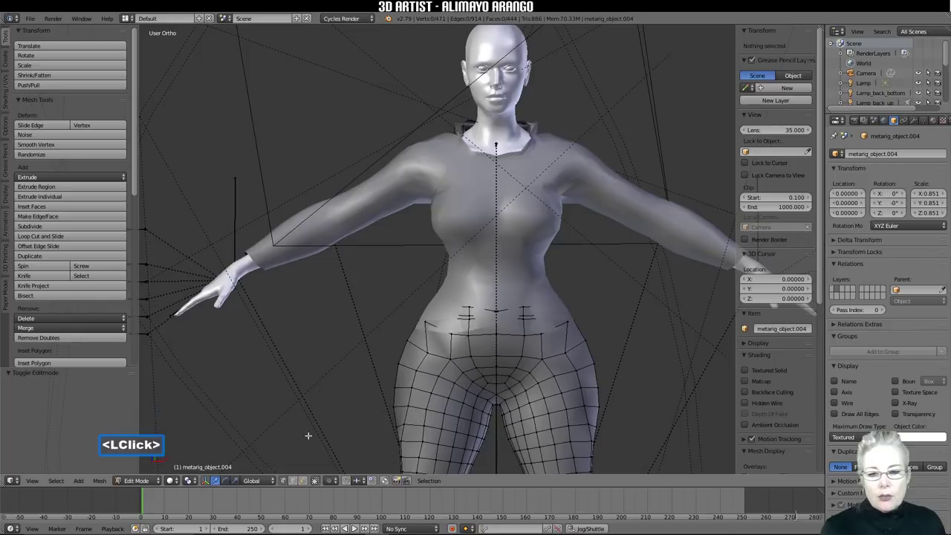
{"action": "left_click", "coordinate": [138, 481]}
{"action": "left_click", "coordinate": [143, 469]}
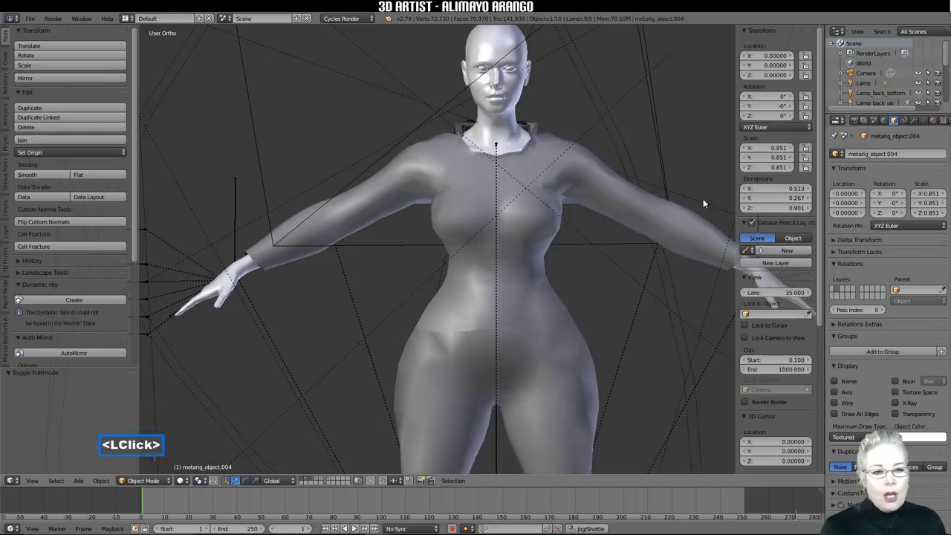
Step: Apply the trousers' Mirror modifier and put their full mesh in Edit Mode
{"action": "left_click", "coordinate": [915, 122]}
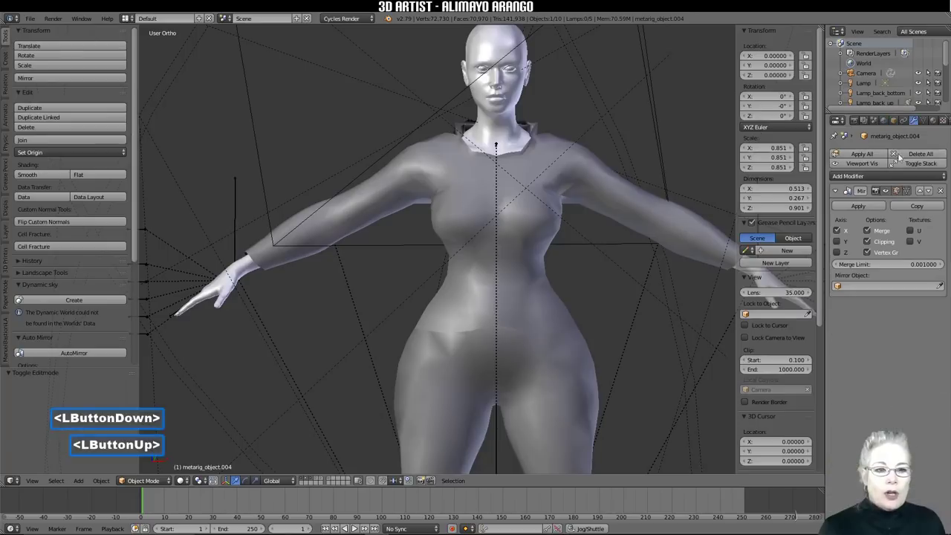
{"action": "left_click", "coordinate": [859, 207]}
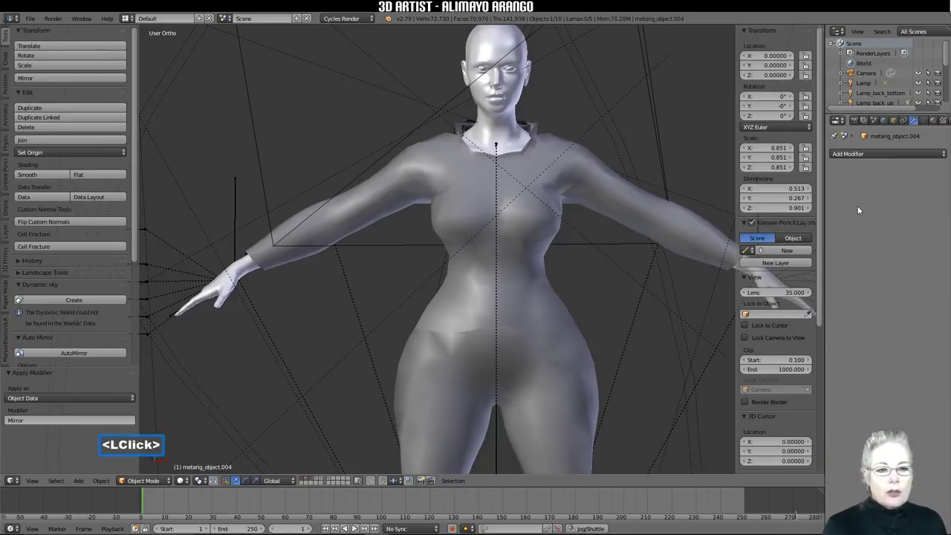
{"action": "left_click", "coordinate": [147, 481]}
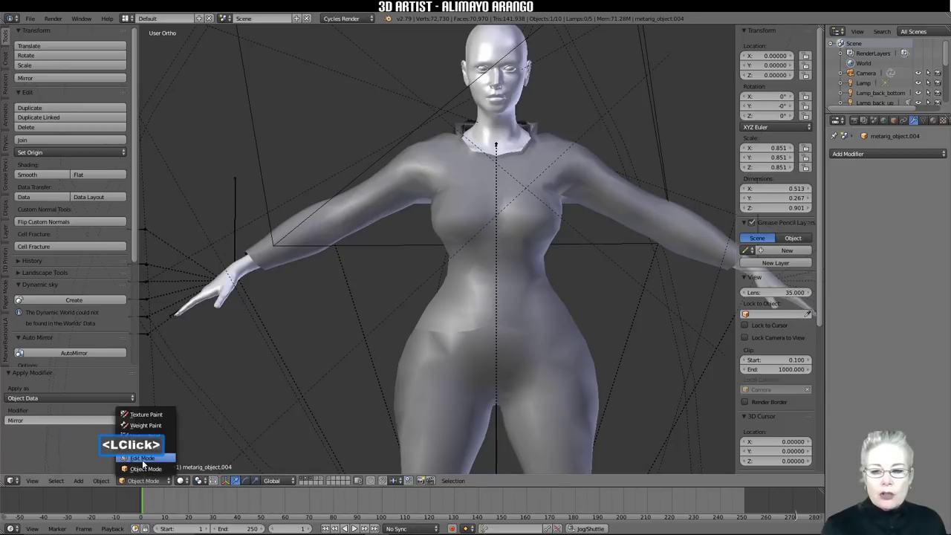
{"action": "left_click", "coordinate": [142, 461]}
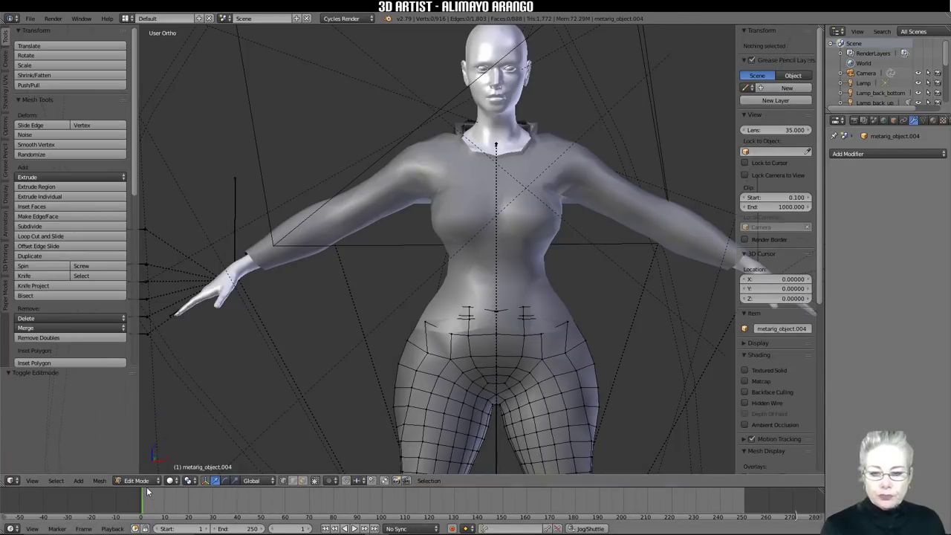
Step: Mark seams on the trousers along the edge loops down the outer sides and inner legs, using edge selection
{"action": "left_click", "coordinate": [291, 481]}
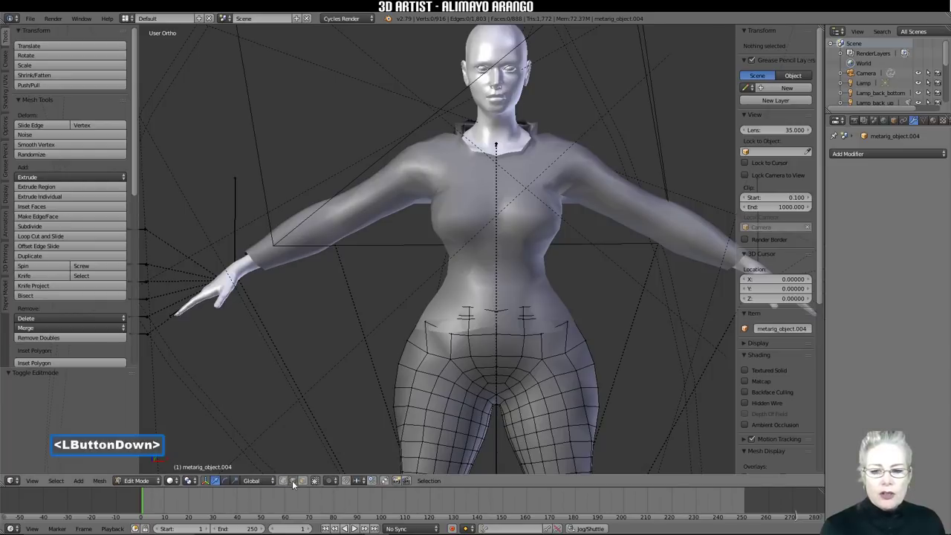
{"action": "middle_click_drag", "start_coordinate": [545, 394], "coordinate": [443, 402]}
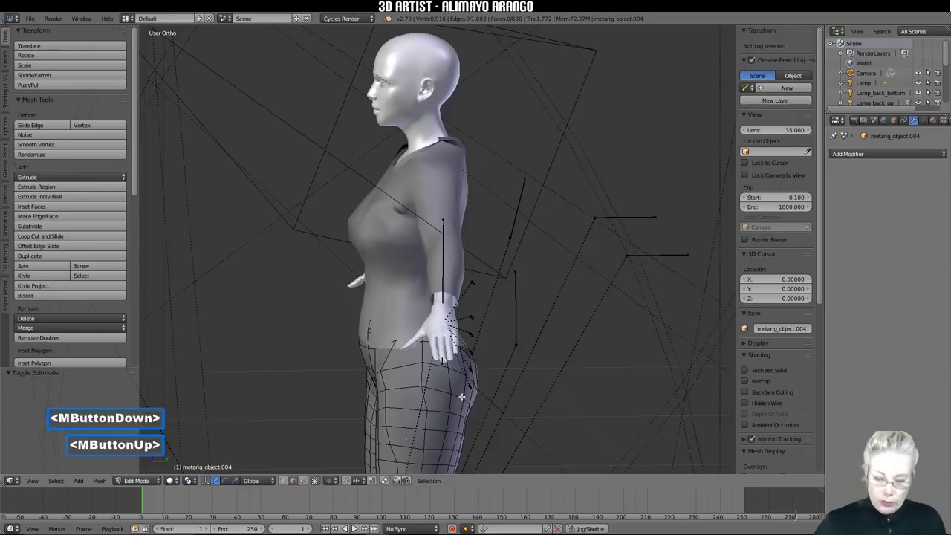
{"action": "key", "text": "alt+shift"}
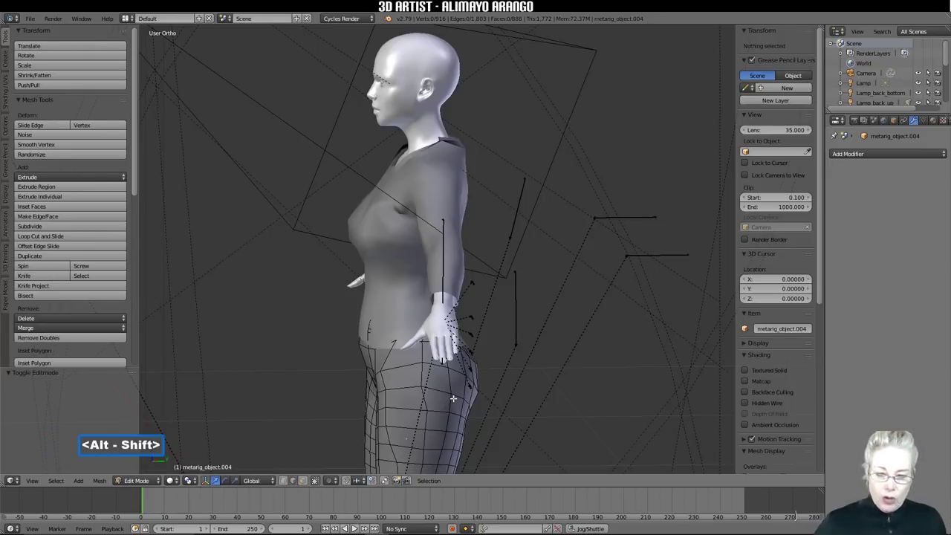
{"action": "right_click", "coordinate": [427, 413], "text": "alt+shift"}
{"action": "middle_click_drag", "start_coordinate": [427, 413], "coordinate": [488, 40]}
{"action": "left_click", "coordinate": [361, 402], "text": "alt"}
{"action": "key", "text": "alt+shift"}
{"action": "right_click", "coordinate": [393, 460], "text": "alt+shift"}
{"action": "key", "text": "ctrl"}
{"action": "key", "text": "ctrl+e"}
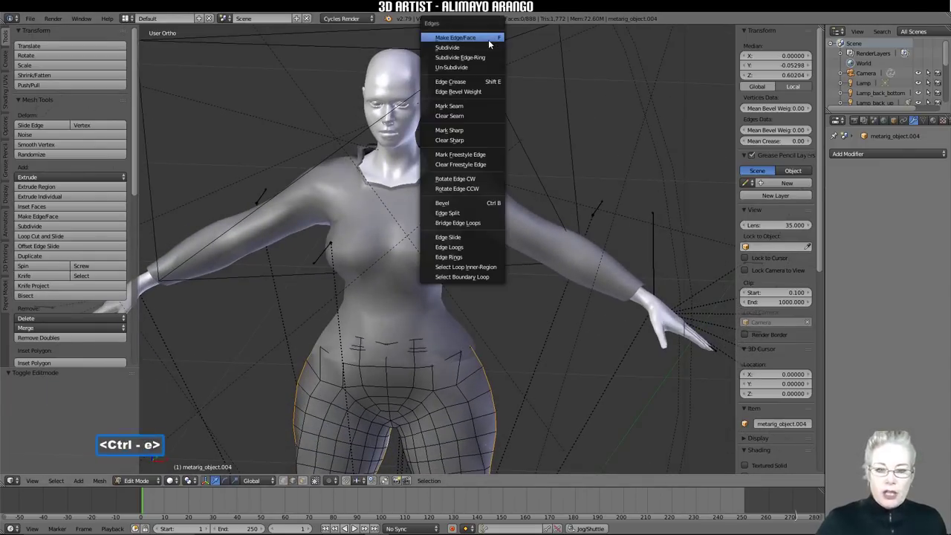
{"action": "left_click", "coordinate": [460, 108]}
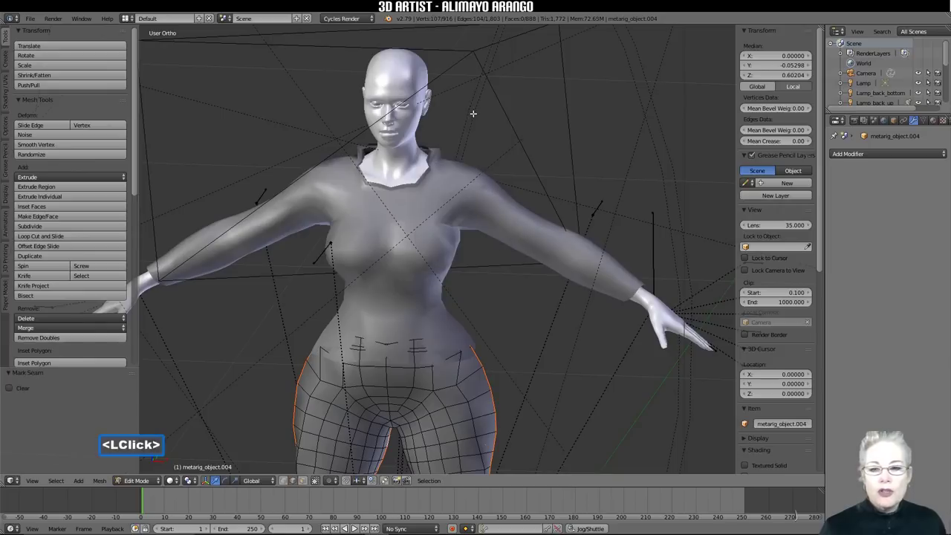
Step: Select the entire trousers mesh and return to Object Mode
{"action": "key", "text": "a"}
{"action": "key", "text": "a"}
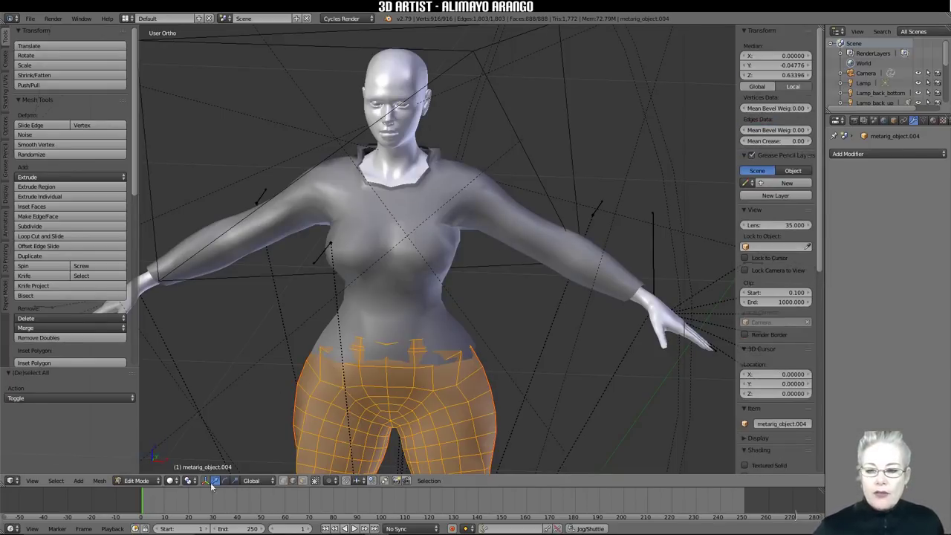
{"action": "left_click", "coordinate": [138, 481]}
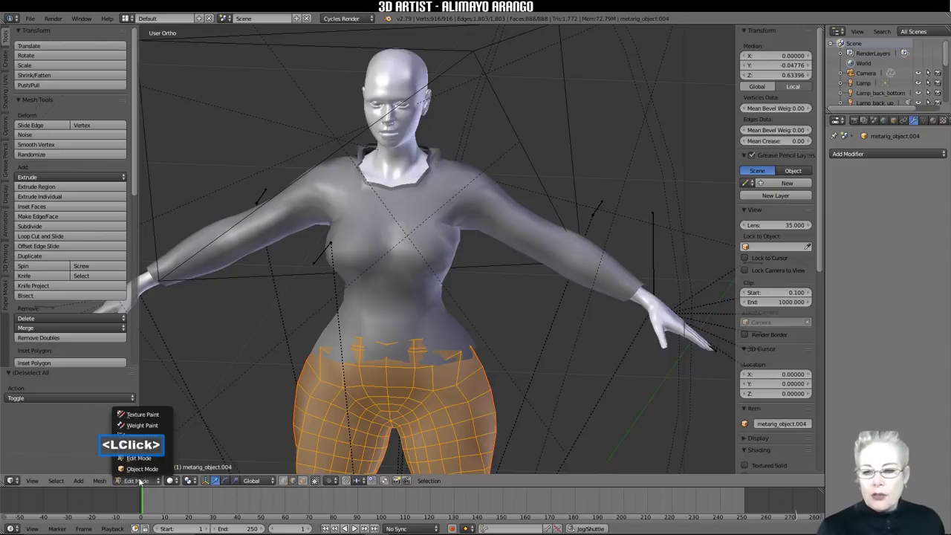
{"action": "left_click", "coordinate": [141, 471]}
{"action": "middle_click_drag", "start_coordinate": [350, 358], "coordinate": [366, 362]}
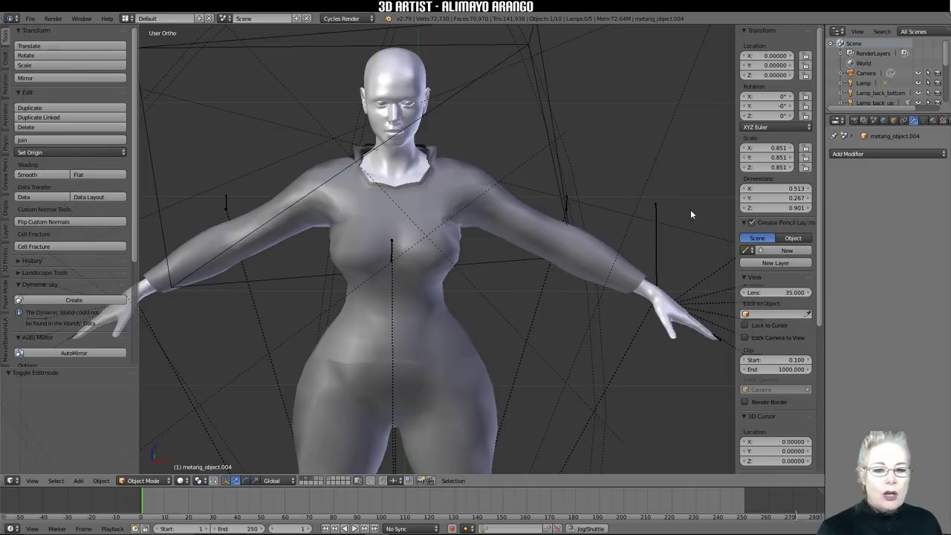
Step: Give the trousers a new material and create a new image texture
{"action": "left_click", "coordinate": [933, 121]}
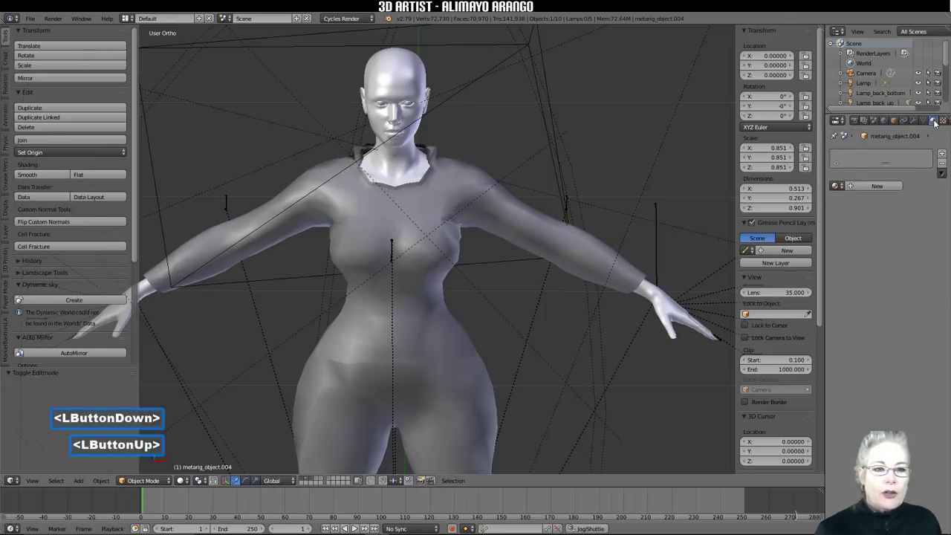
{"action": "left_click", "coordinate": [883, 187]}
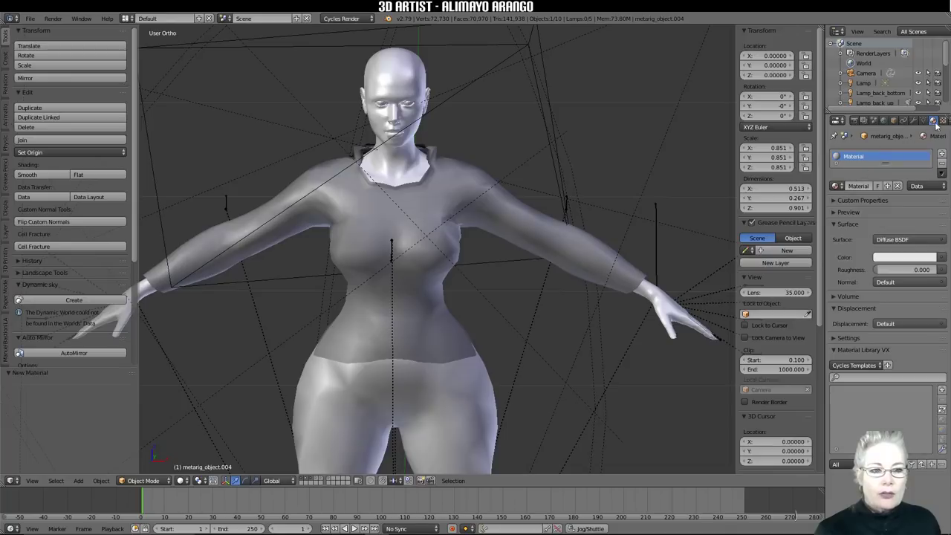
{"action": "left_click", "coordinate": [943, 121]}
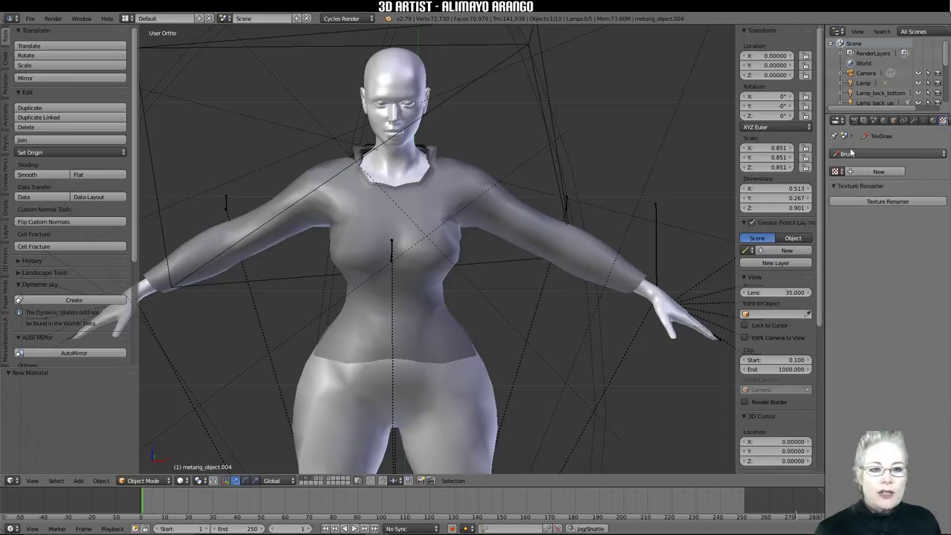
{"action": "left_click", "coordinate": [877, 173]}
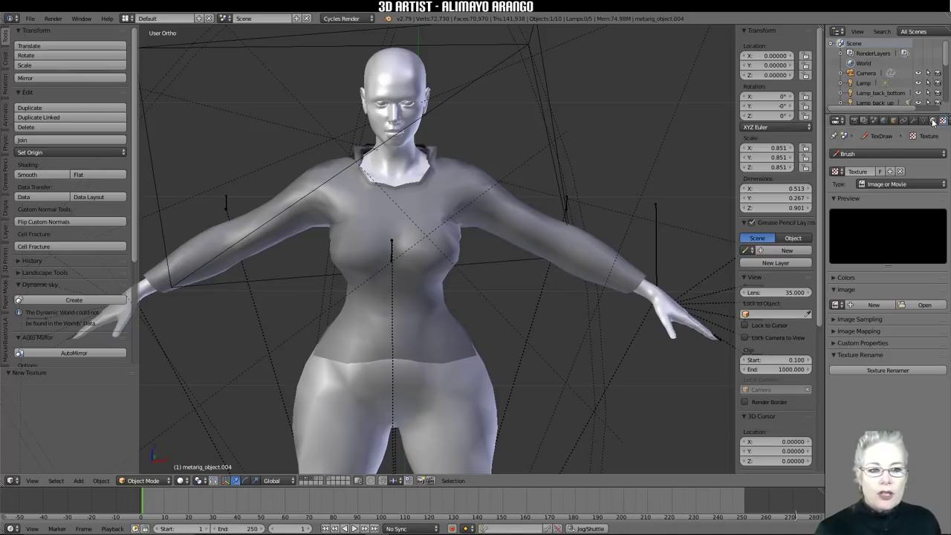
Step: Load jeans.jpg from the Desktop as the texture's image, browsing with thumbnails
{"action": "left_click", "coordinate": [921, 306]}
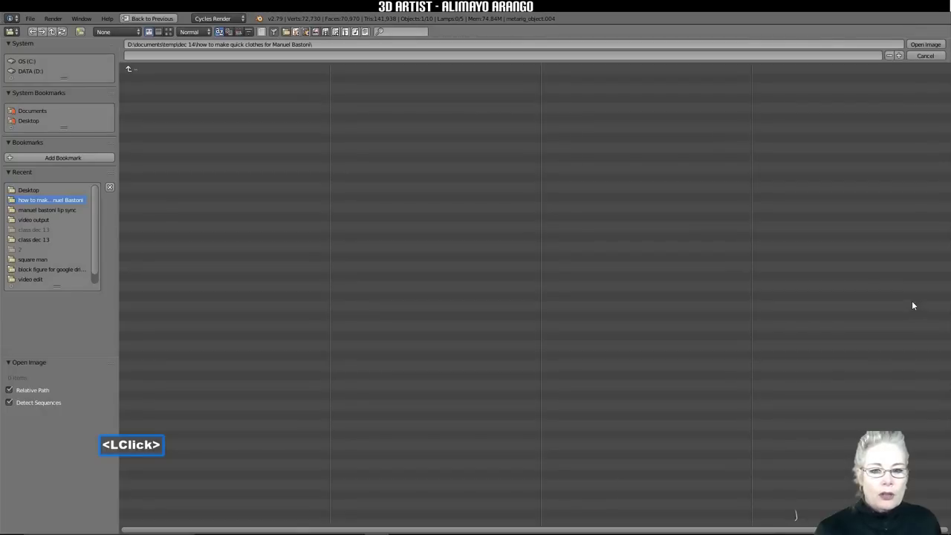
{"action": "left_click", "coordinate": [30, 191]}
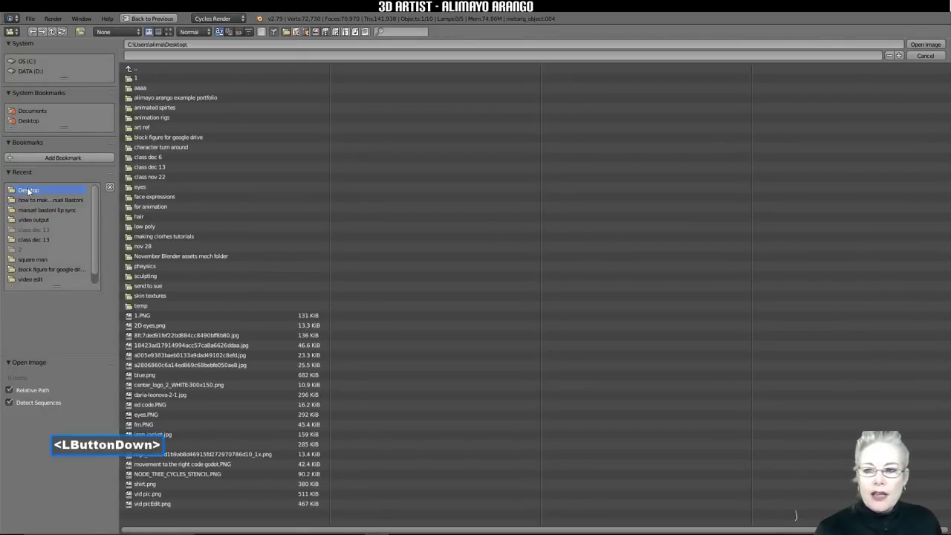
{"action": "left_click", "coordinate": [169, 31]}
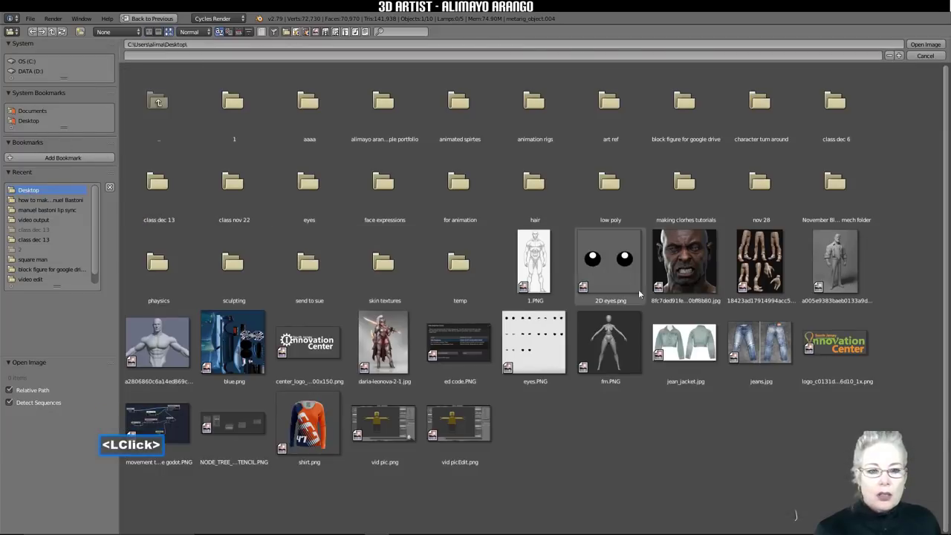
{"action": "left_click", "coordinate": [752, 354]}
{"action": "left_click", "coordinate": [926, 45]}
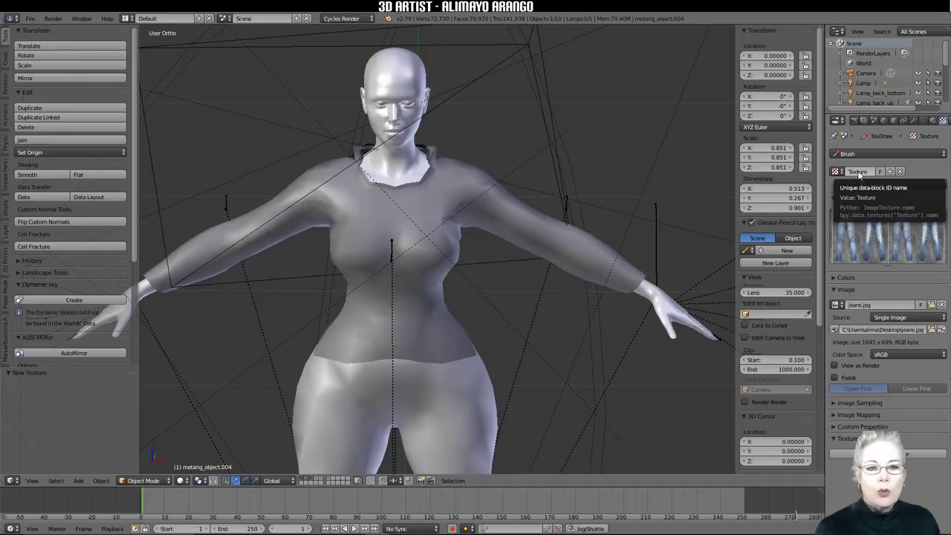
Step: Switch to the Compositing layout, show the trousers' material nodes in a wider node area, and move Material Output away from Diffuse BSDF
{"action": "left_click", "coordinate": [128, 20]}
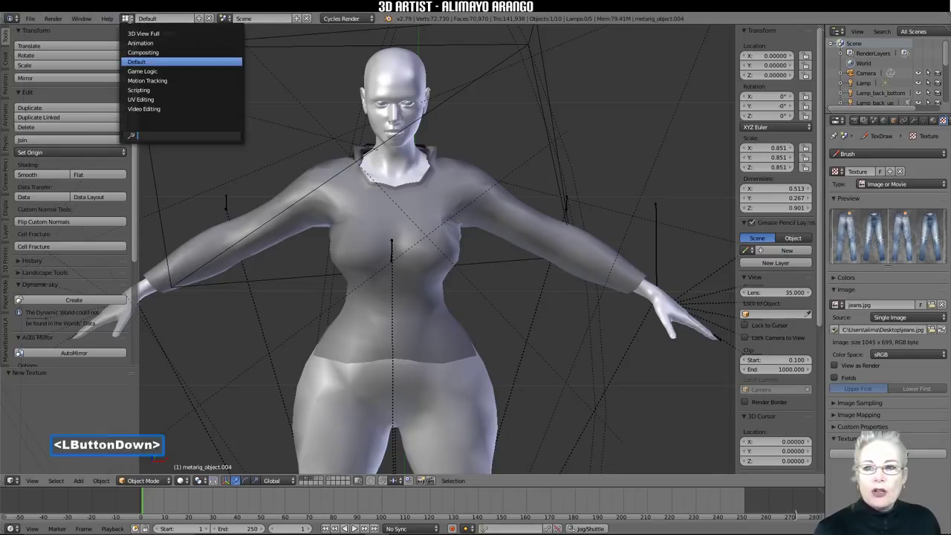
{"action": "left_click", "coordinate": [143, 52]}
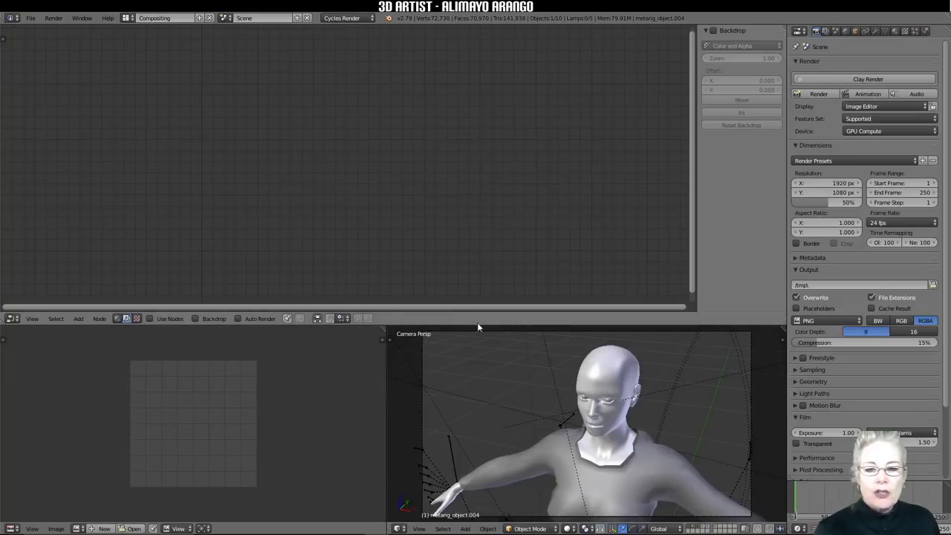
{"action": "left_click_drag", "start_coordinate": [700, 249], "coordinate": [788, 238]}
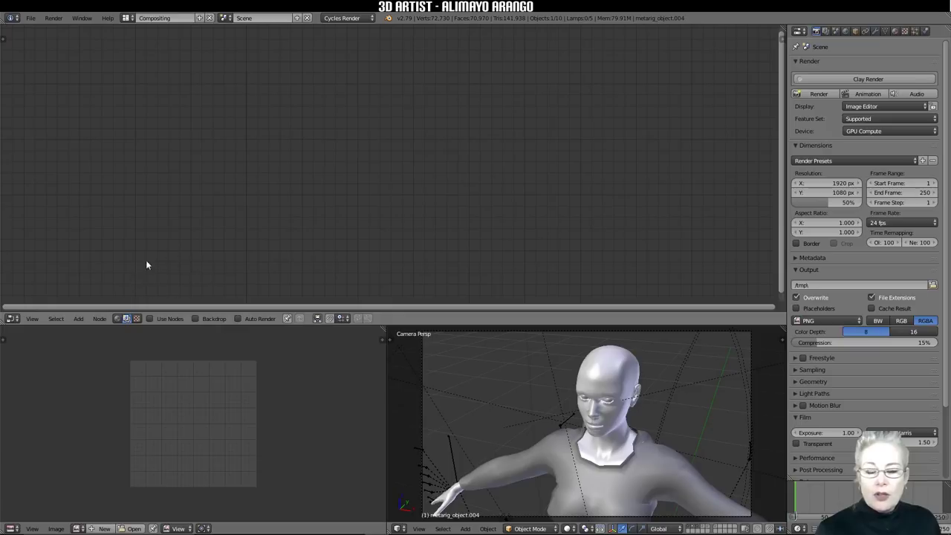
{"action": "left_click", "coordinate": [117, 319]}
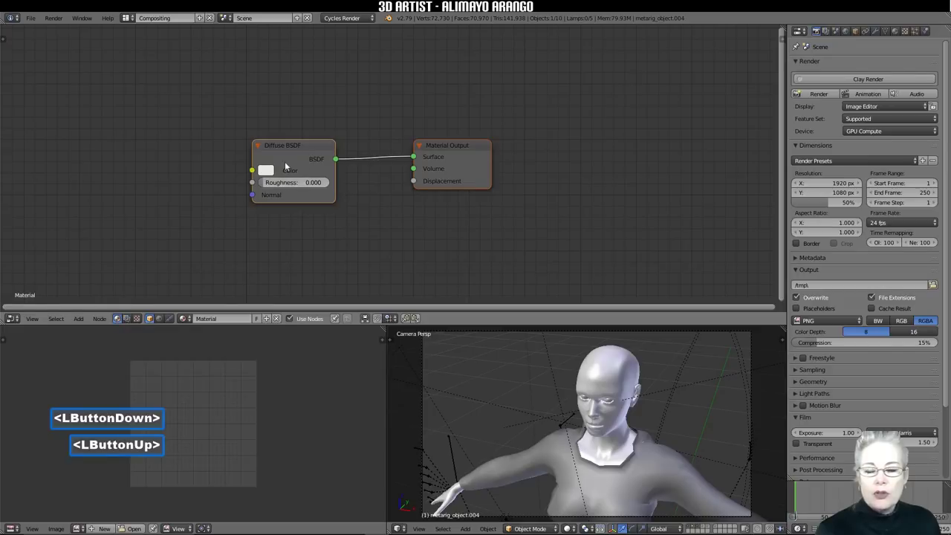
{"action": "left_click_drag", "start_coordinate": [441, 162], "coordinate": [713, 148]}
Step: Add a Texture Coordinate node and an Image Texture node ahead of the Diffuse BSDF node
{"action": "left_click", "coordinate": [78, 319]}
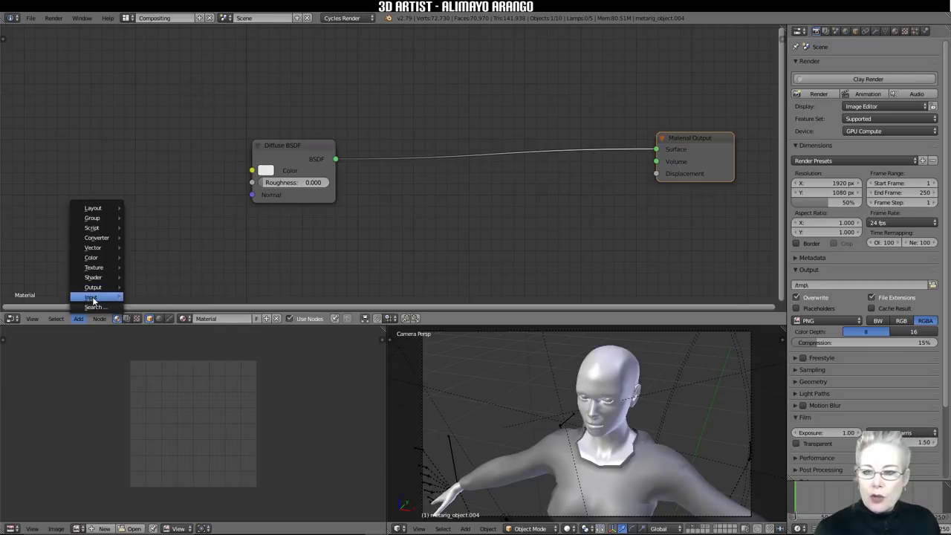
{"action": "mouse_move", "coordinate": [92, 298]}
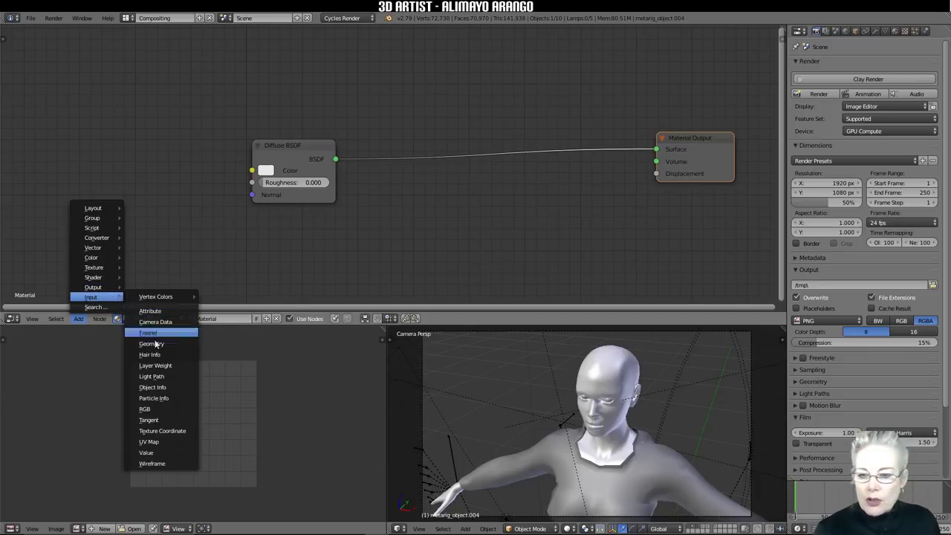
{"action": "left_click", "coordinate": [170, 431]}
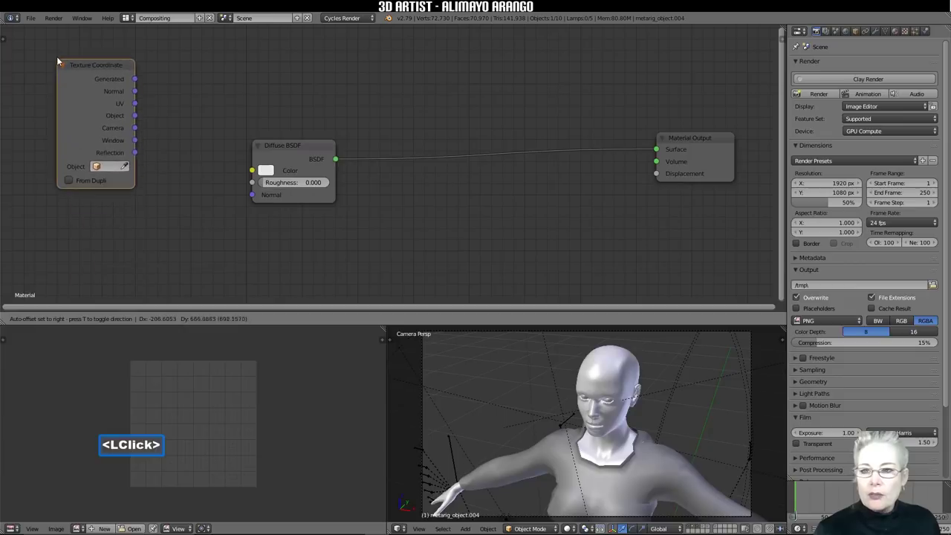
{"action": "left_click", "coordinate": [56, 57]}
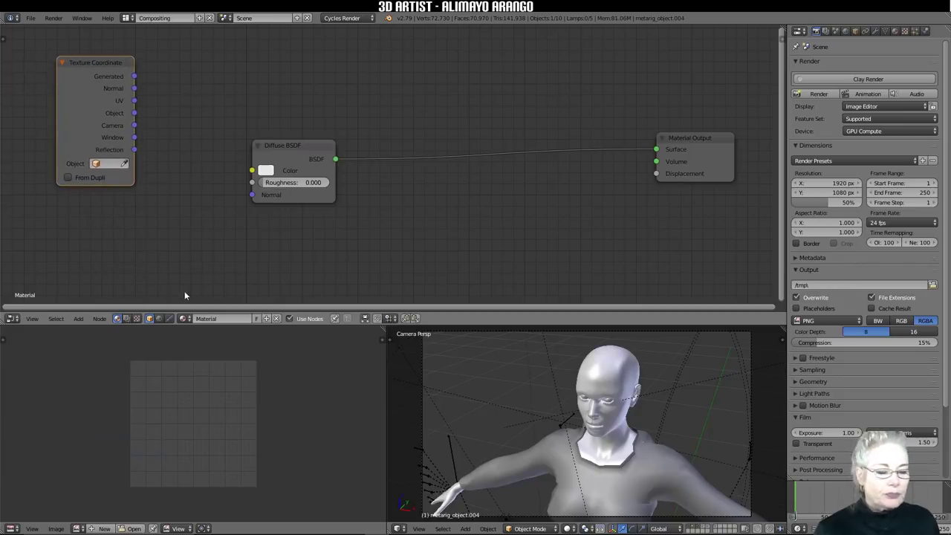
{"action": "left_click", "coordinate": [78, 318]}
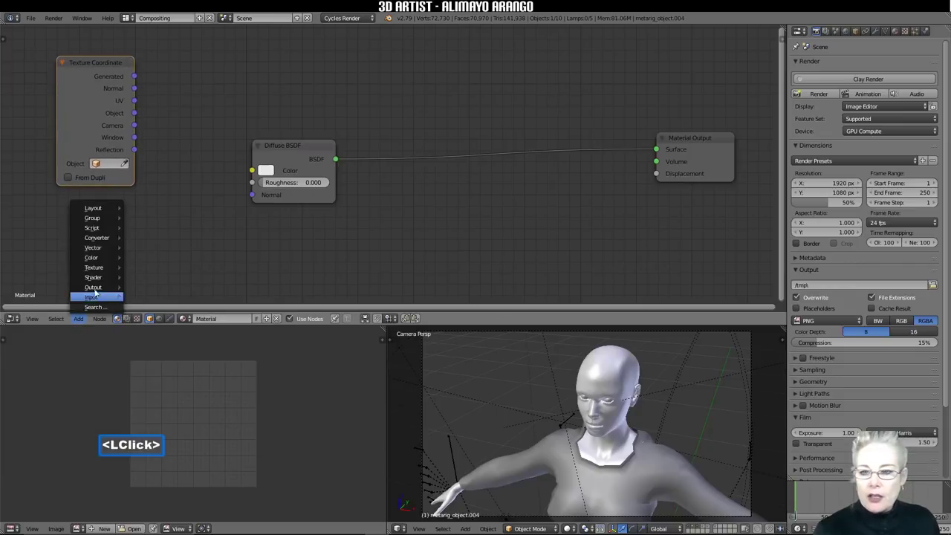
{"action": "mouse_move", "coordinate": [97, 269]}
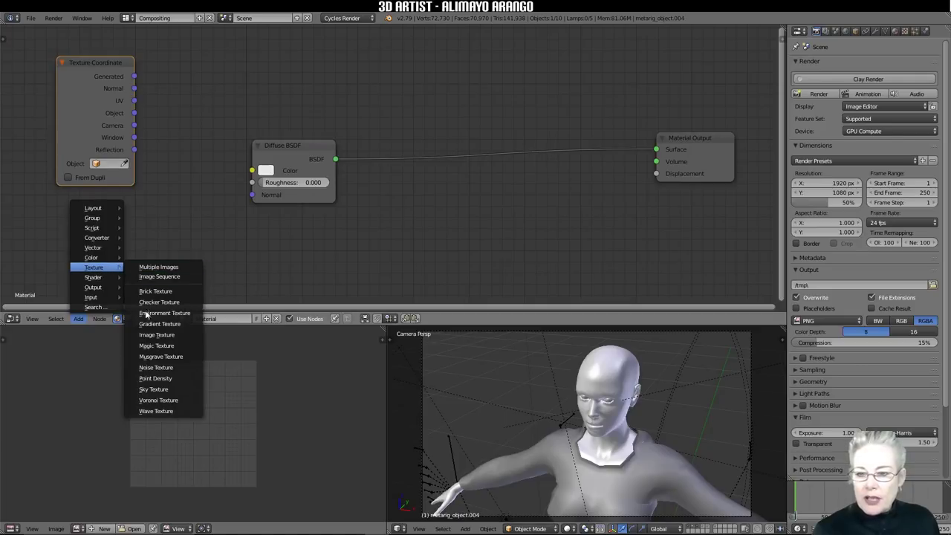
{"action": "left_click", "coordinate": [157, 334]}
{"action": "left_click", "coordinate": [154, 68]}
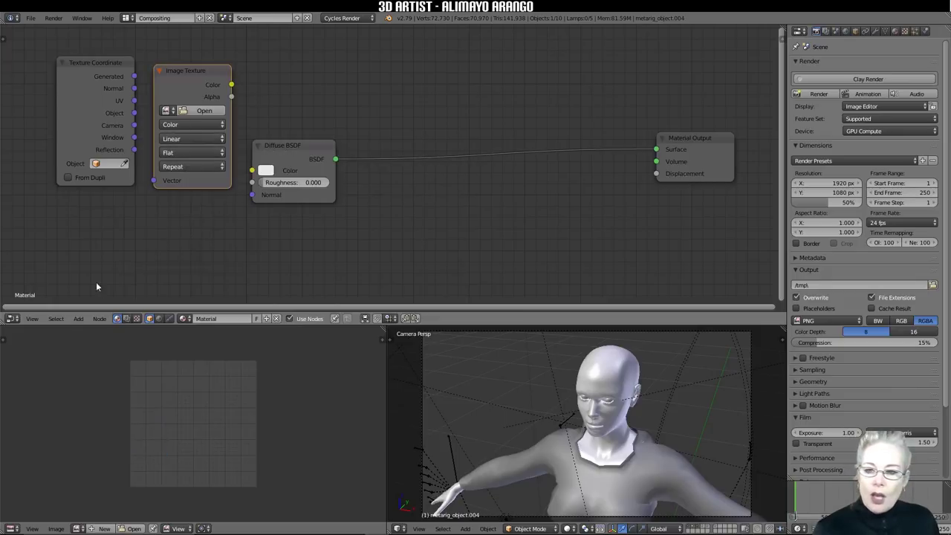
Step: Add a Mix Shader node above the link between Diffuse BSDF and Material Output
{"action": "left_click", "coordinate": [79, 319]}
{"action": "mouse_move", "coordinate": [99, 279]}
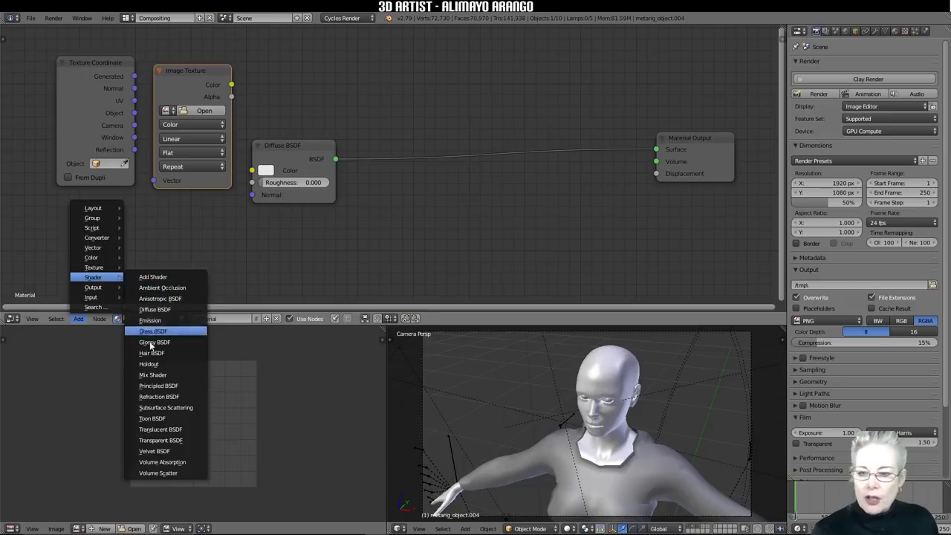
{"action": "left_click", "coordinate": [159, 376]}
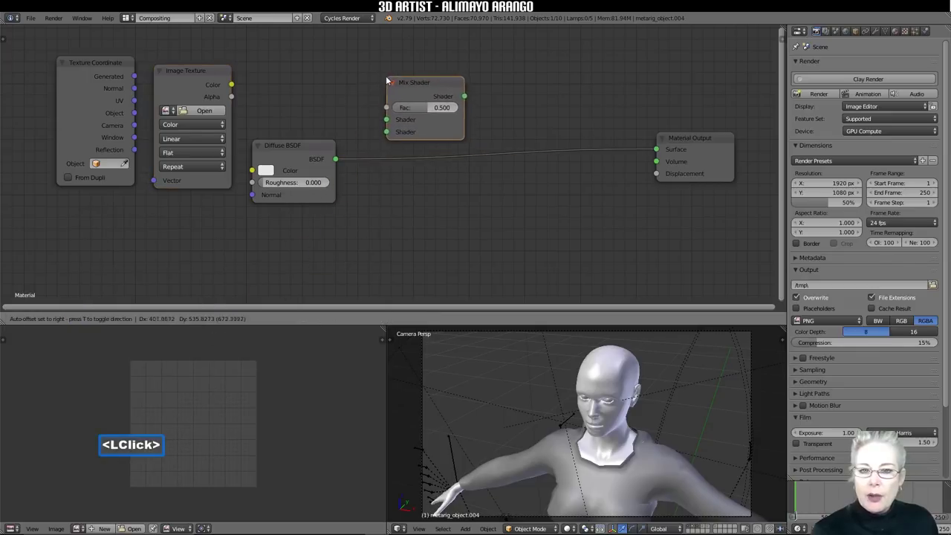
{"action": "left_click", "coordinate": [384, 80]}
Step: Space out the Diffuse BSDF and Image Texture nodes and start a link from the Texture Coordinate node's UV output
{"action": "left_click_drag", "start_coordinate": [289, 162], "coordinate": [385, 205]}
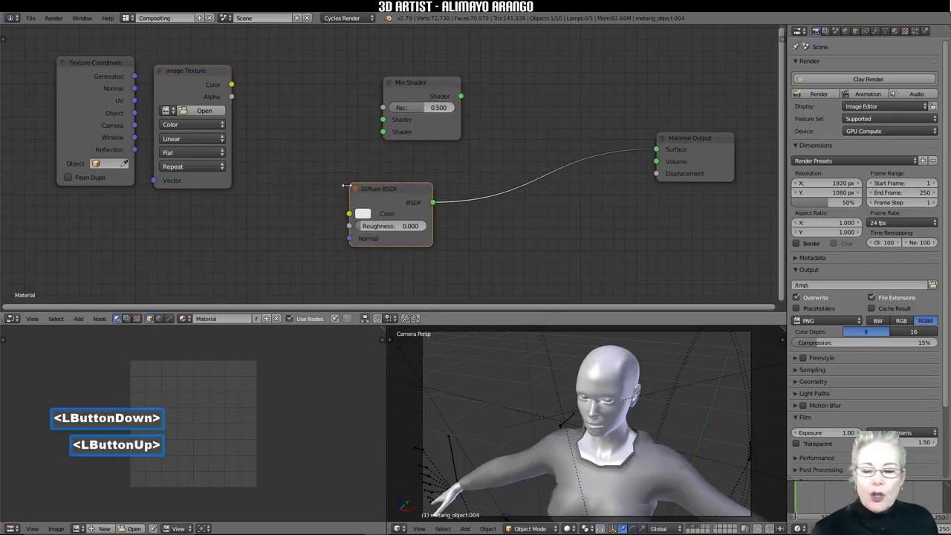
{"action": "left_click_drag", "start_coordinate": [191, 89], "coordinate": [248, 71]}
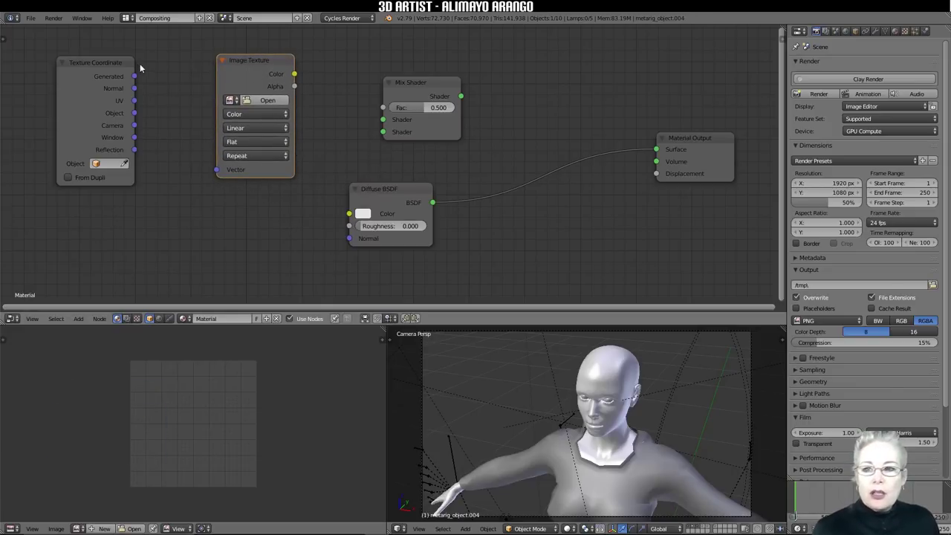
{"action": "left_click_drag", "start_coordinate": [134, 101], "coordinate": [147, 102]}
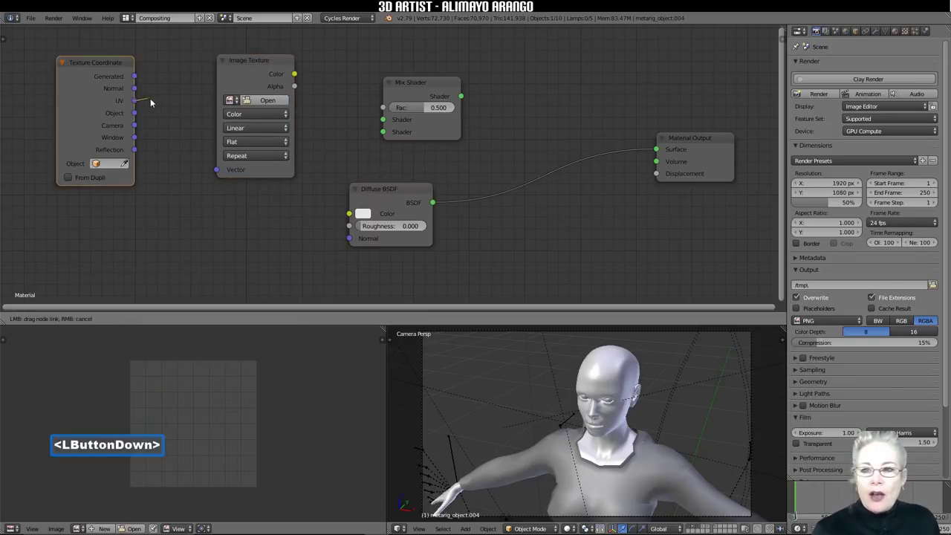
Step: Link the Texture Coordinate UV output to the Image Texture vector, and the image's Color to the Diffuse BSDF color
{"action": "left_click_drag", "start_coordinate": [192, 166], "coordinate": [217, 173]}
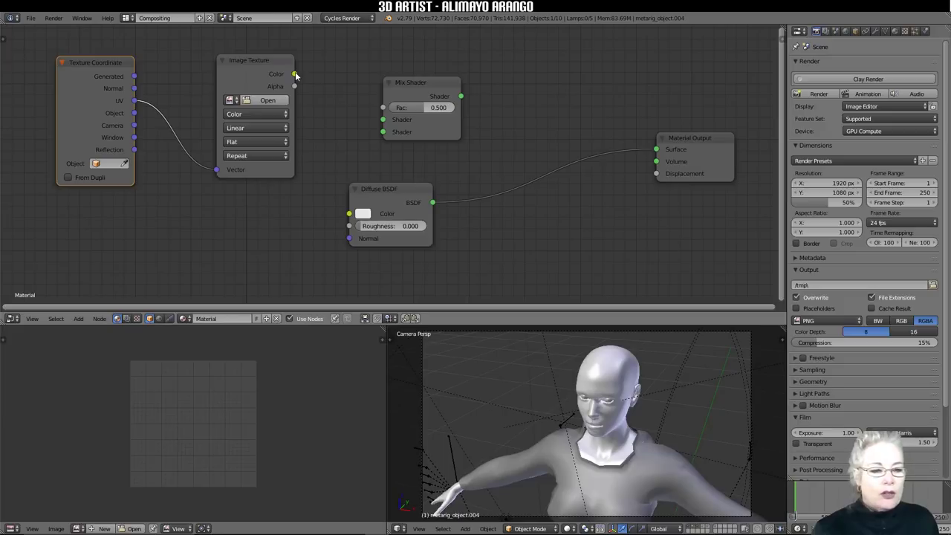
{"action": "left_click_drag", "start_coordinate": [295, 74], "coordinate": [308, 80]}
{"action": "left_click_drag", "start_coordinate": [330, 114], "coordinate": [347, 216]}
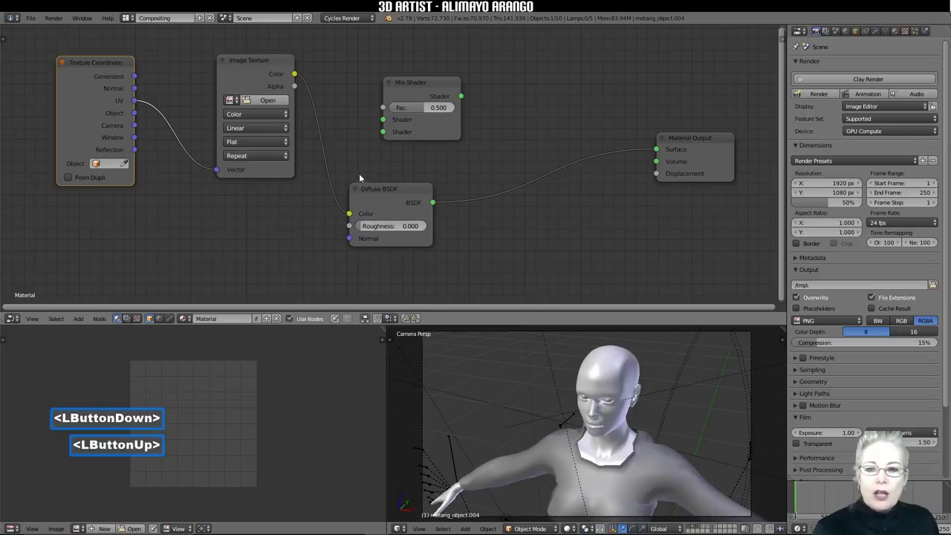
Step: Wire the Mix Shader between Diffuse BSDF and Material Output surface, with the image's Alpha driving its factor
{"action": "left_click", "coordinate": [294, 89]}
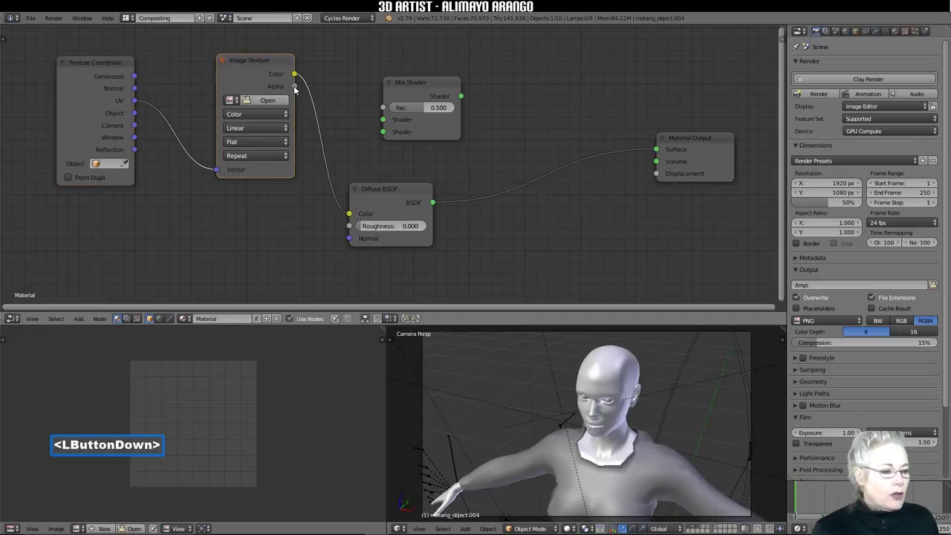
{"action": "left_click_drag", "start_coordinate": [294, 89], "coordinate": [514, 101]}
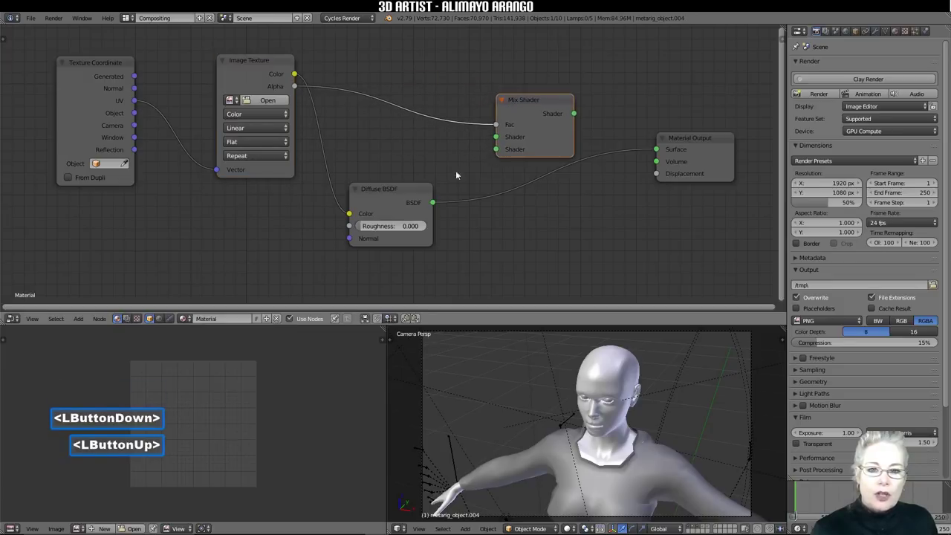
{"action": "left_click_drag", "start_coordinate": [657, 149], "coordinate": [496, 137]}
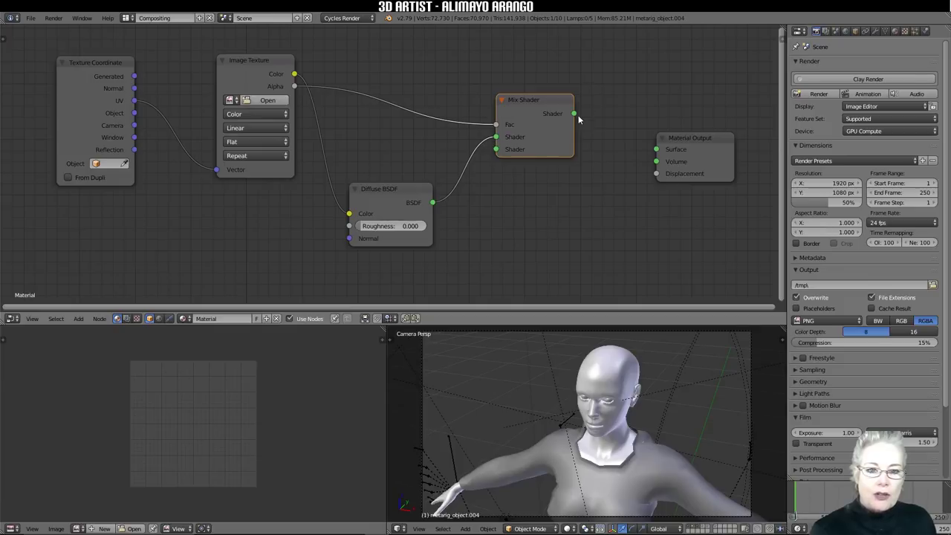
{"action": "left_click_drag", "start_coordinate": [575, 114], "coordinate": [656, 152]}
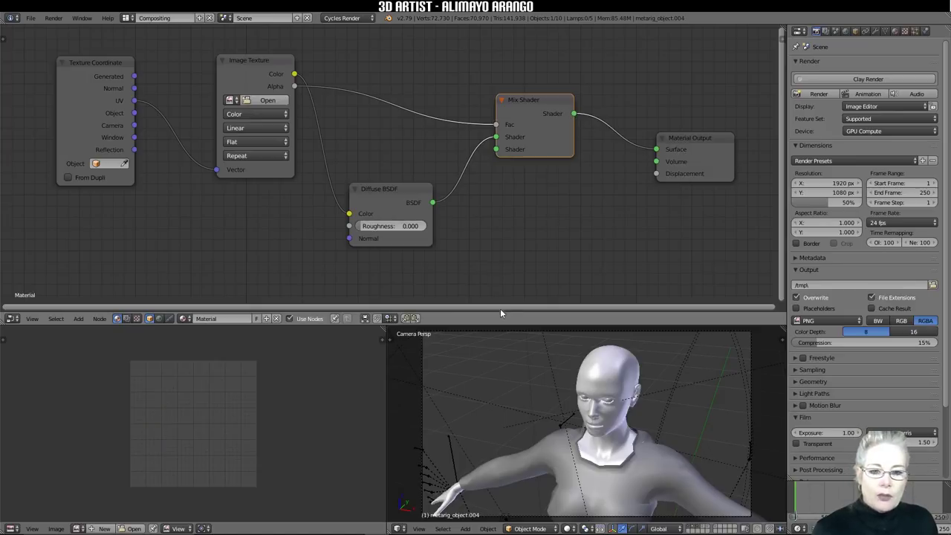
Step: Shrink the node editor to enlarge the 3D viewport and frame the pants from the front
{"action": "left_click_drag", "start_coordinate": [502, 312], "coordinate": [498, 268]}
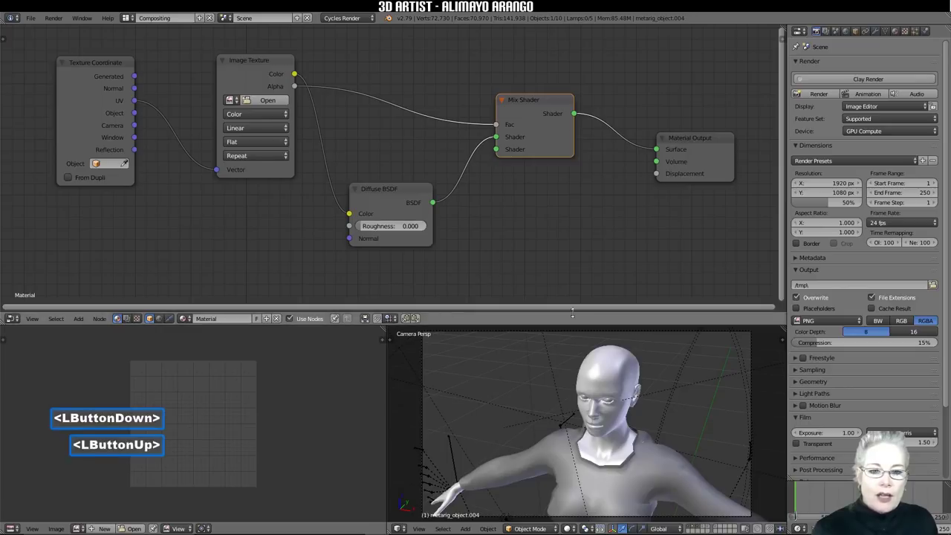
{"action": "left_click_drag", "start_coordinate": [520, 313], "coordinate": [563, 93]}
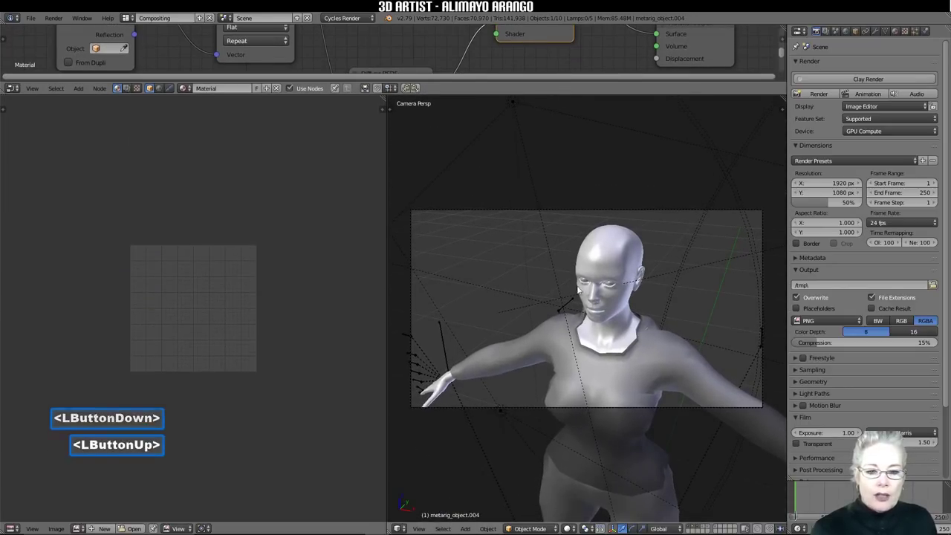
{"action": "middle_click_drag", "start_coordinate": [558, 301], "coordinate": [583, 276]}
{"action": "middle_click_drag", "start_coordinate": [611, 305], "coordinate": [630, 225], "text": "shift"}
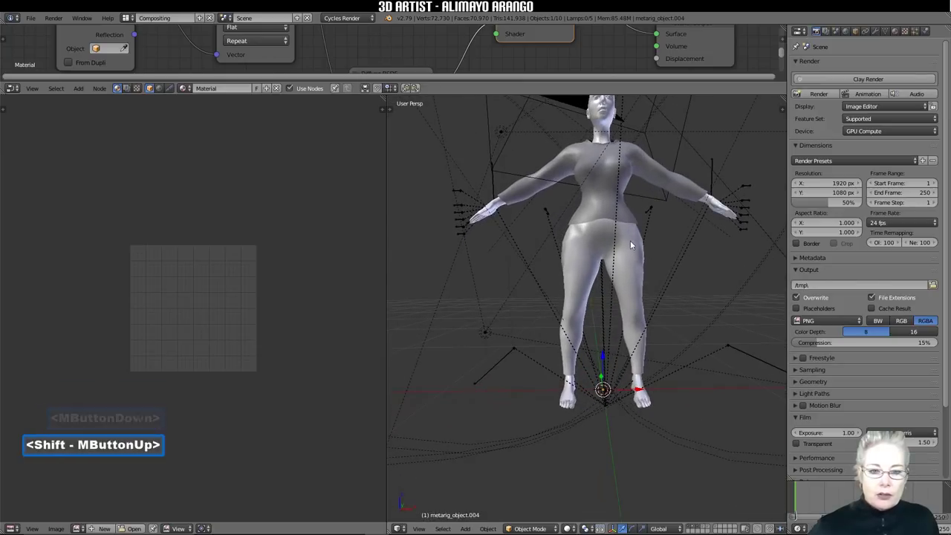
{"action": "scroll", "coordinate": [630, 241], "scroll_direction": "up", "scroll_amount": 2}
{"action": "middle_click_drag", "start_coordinate": [629, 241], "coordinate": [626, 253]}
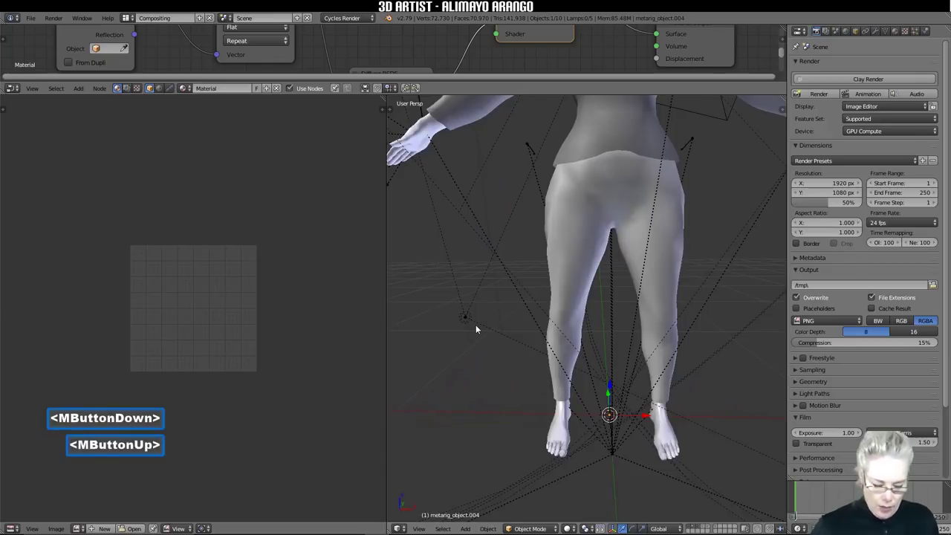
Step: Show the 3D viewport's tool shelf and unwrap the entire pants mesh in Edit Mode
{"action": "key", "text": "t"}
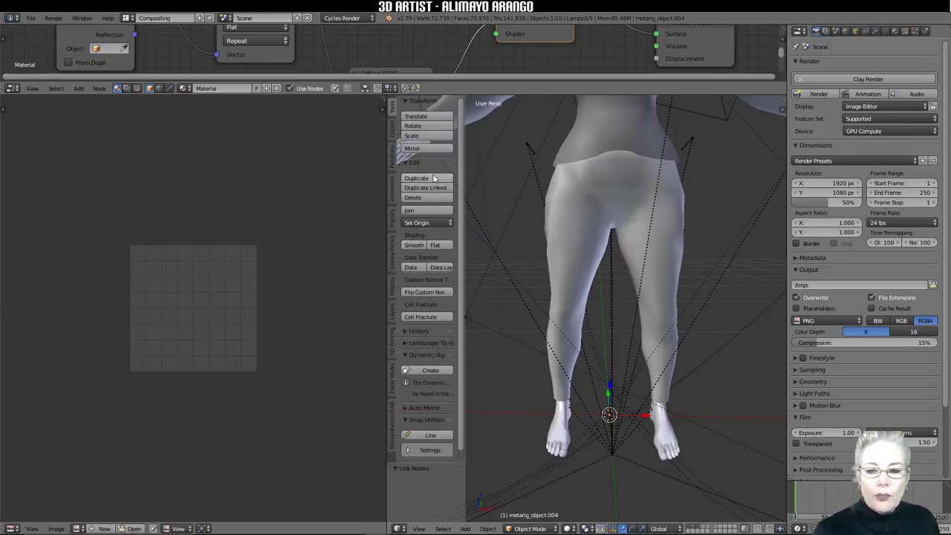
{"action": "left_click", "coordinate": [530, 529]}
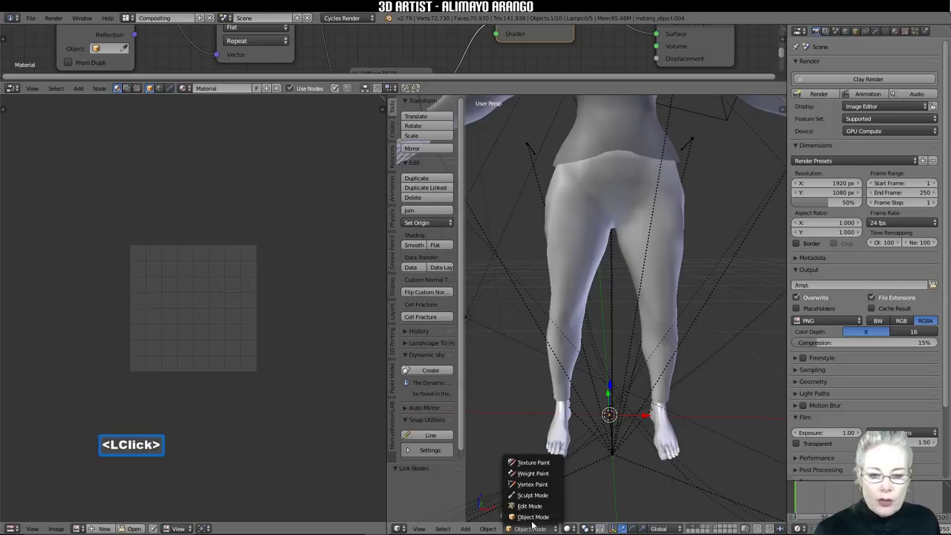
{"action": "left_click", "coordinate": [532, 506]}
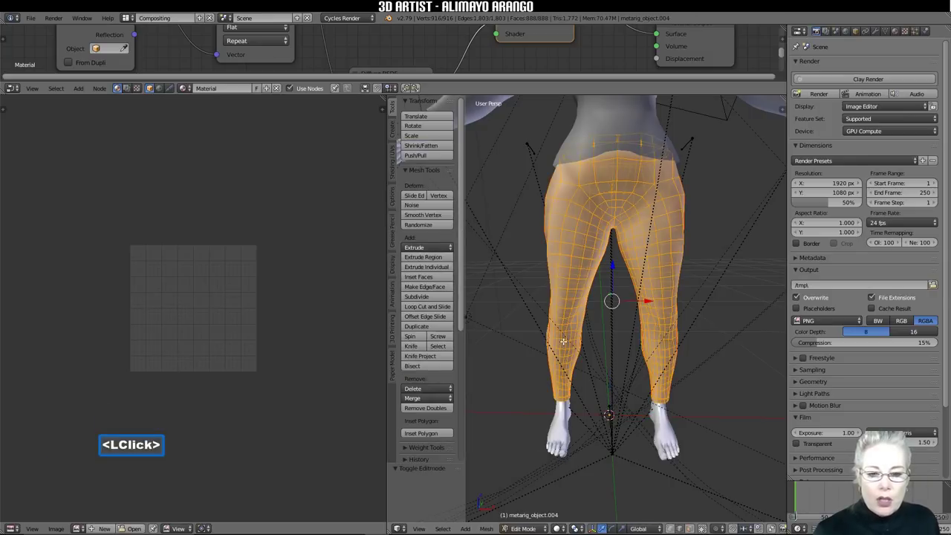
{"action": "key", "text": "u"}
{"action": "left_click", "coordinate": [728, 248]}
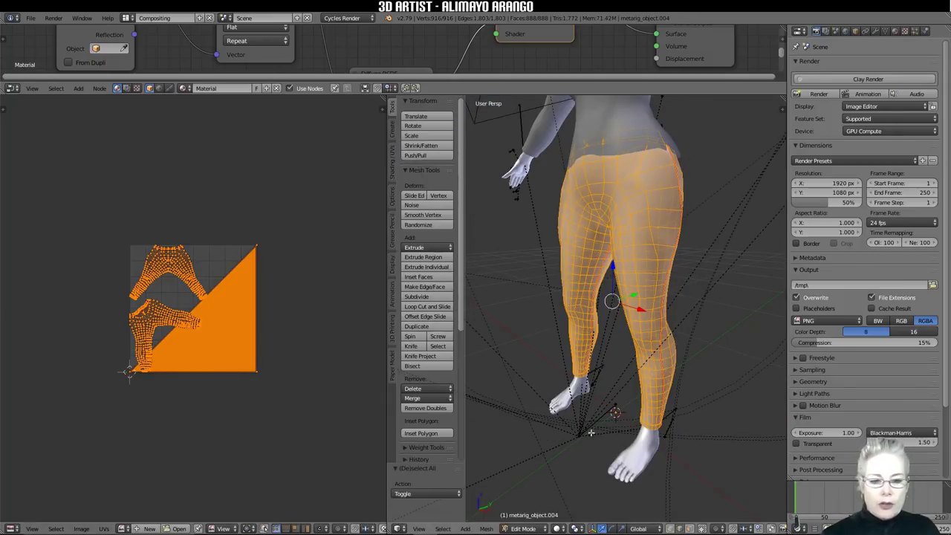
Step: Clear the mesh selection and select only the linked geometry of the main pants body
{"action": "left_click", "coordinate": [703, 529]}
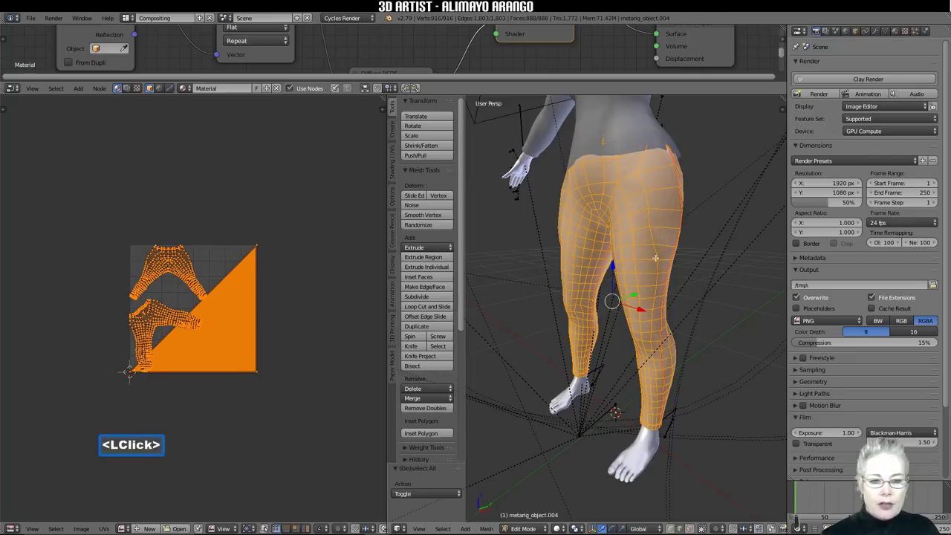
{"action": "middle_click_drag", "start_coordinate": [649, 254], "coordinate": [692, 261]}
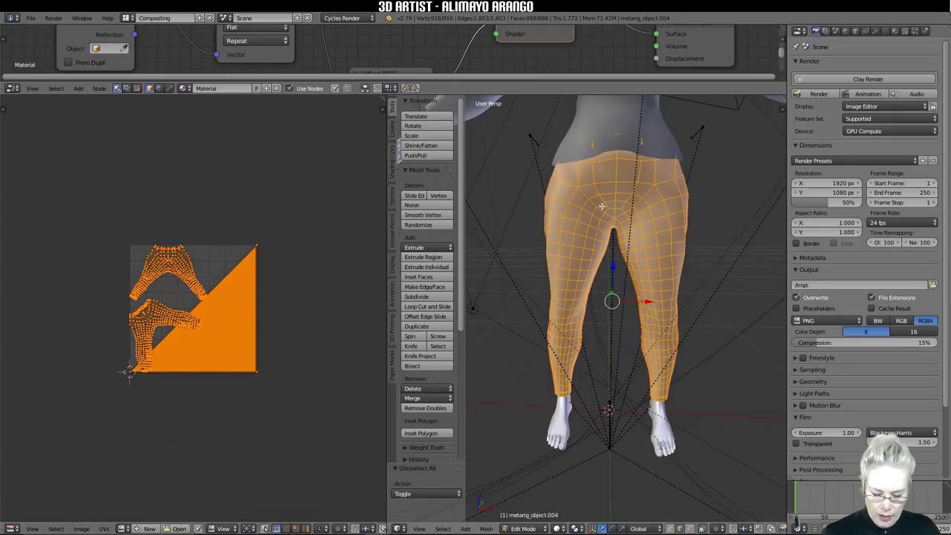
{"action": "key", "text": "a"}
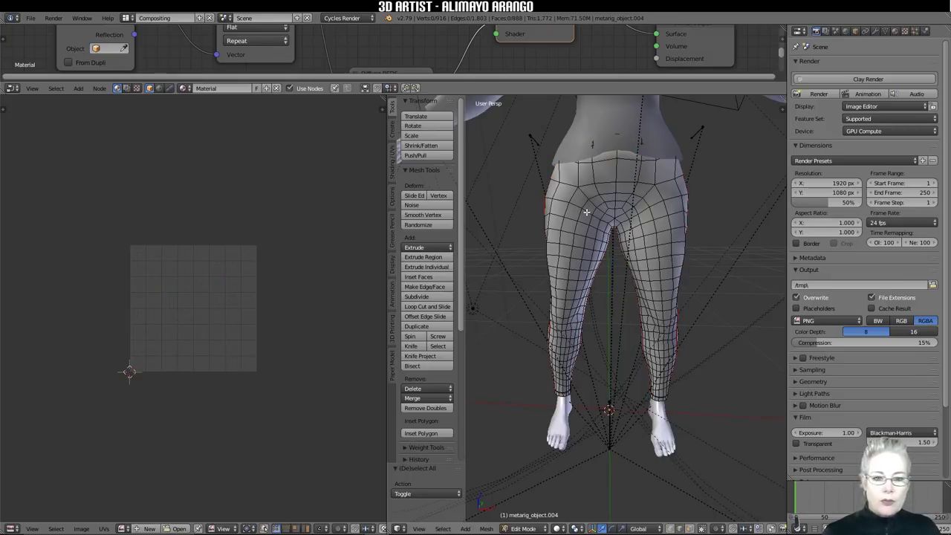
{"action": "key", "text": "l"}
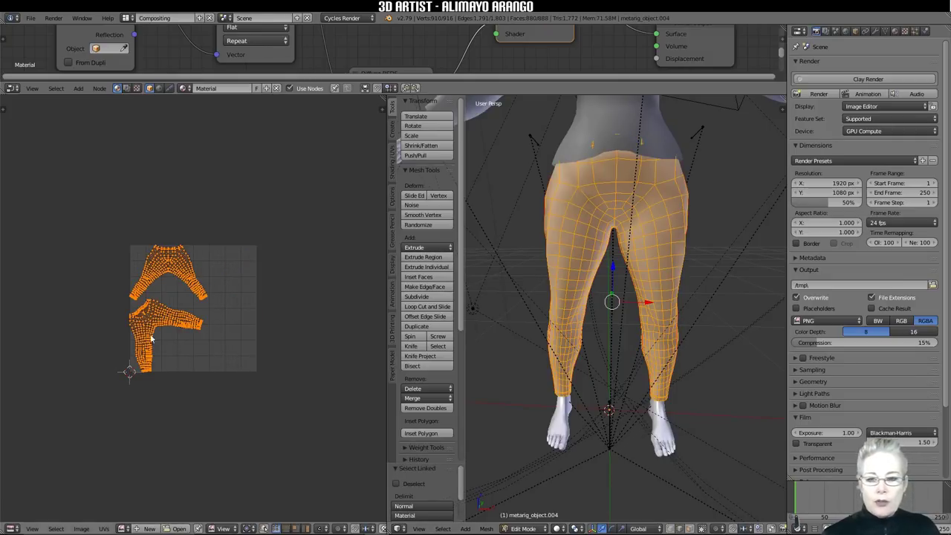
{"action": "middle_click", "coordinate": [594, 243]}
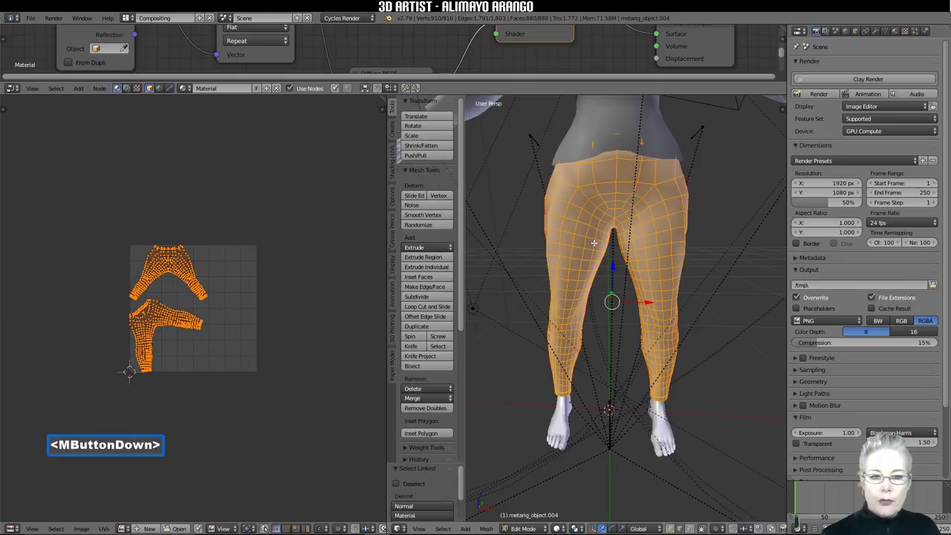
{"action": "middle_click_drag", "start_coordinate": [594, 243], "coordinate": [603, 249]}
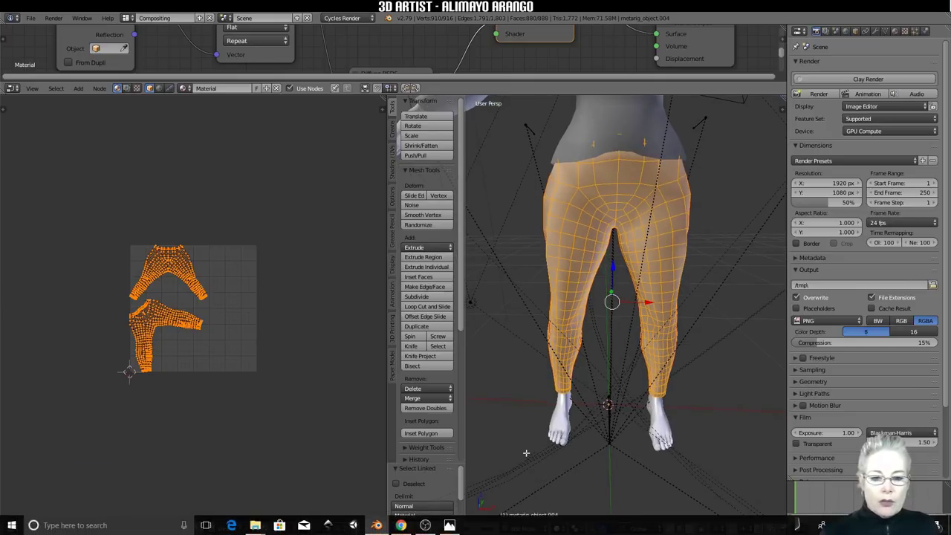
Step: Switch the pants to Texture Paint mode and configure a new Diffuse Color paint slot at 2048 × 2048 px
{"action": "left_click", "coordinate": [524, 529]}
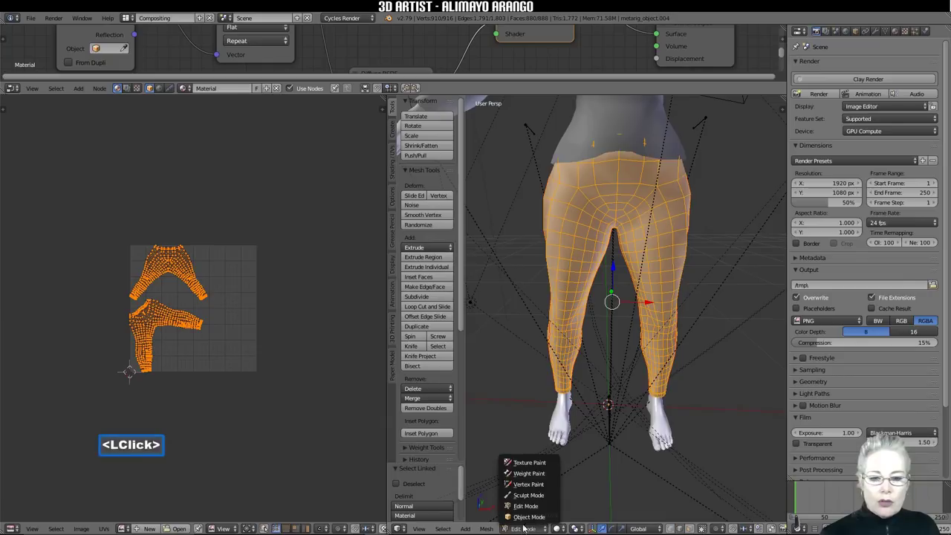
{"action": "left_click", "coordinate": [524, 465]}
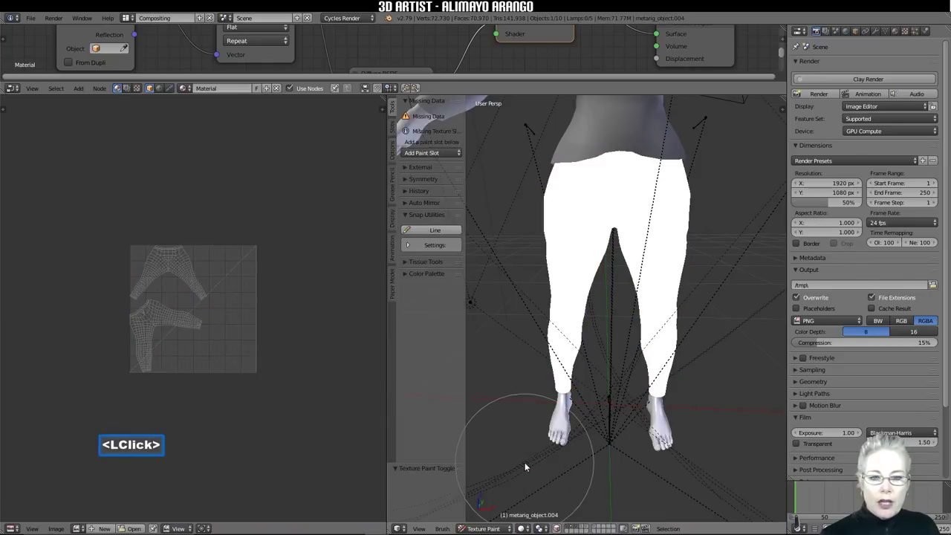
{"action": "left_click", "coordinate": [426, 154]}
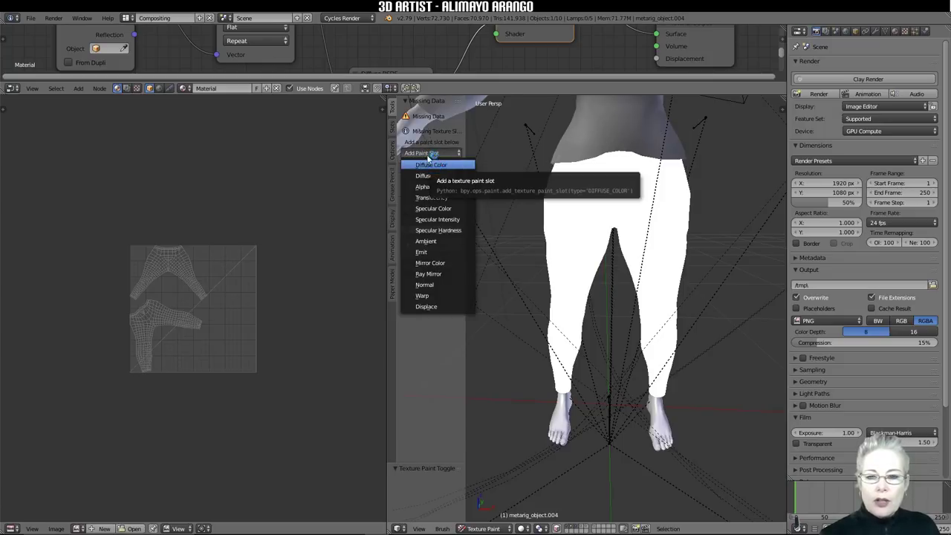
{"action": "left_click", "coordinate": [430, 165]}
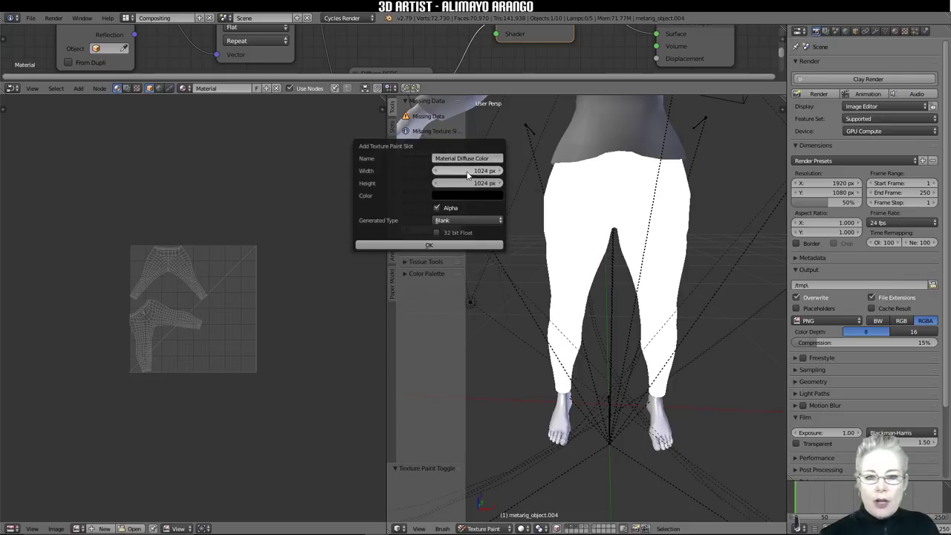
{"action": "left_click", "coordinate": [465, 170]}
{"action": "type", "text": "2048"}
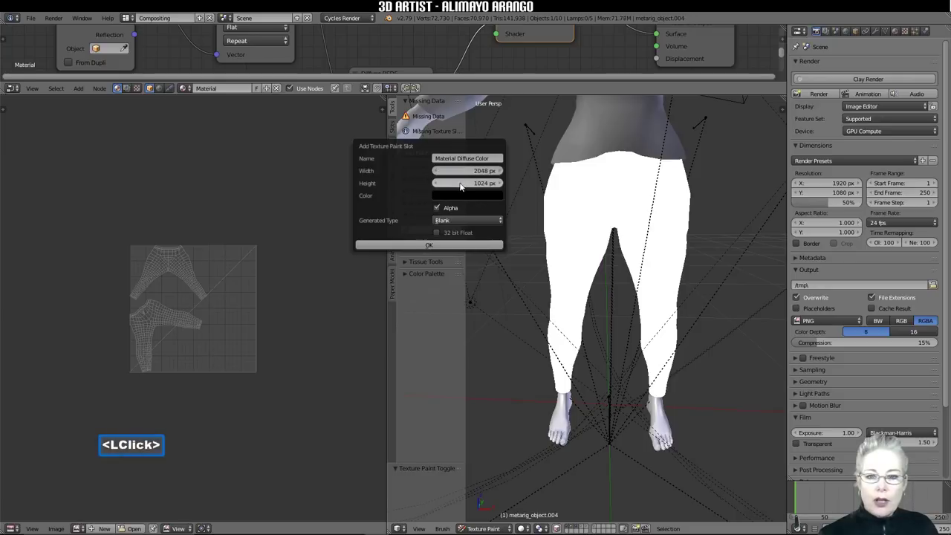
{"action": "double_click", "coordinate": [459, 183]}
{"action": "type", "text": "2048"}
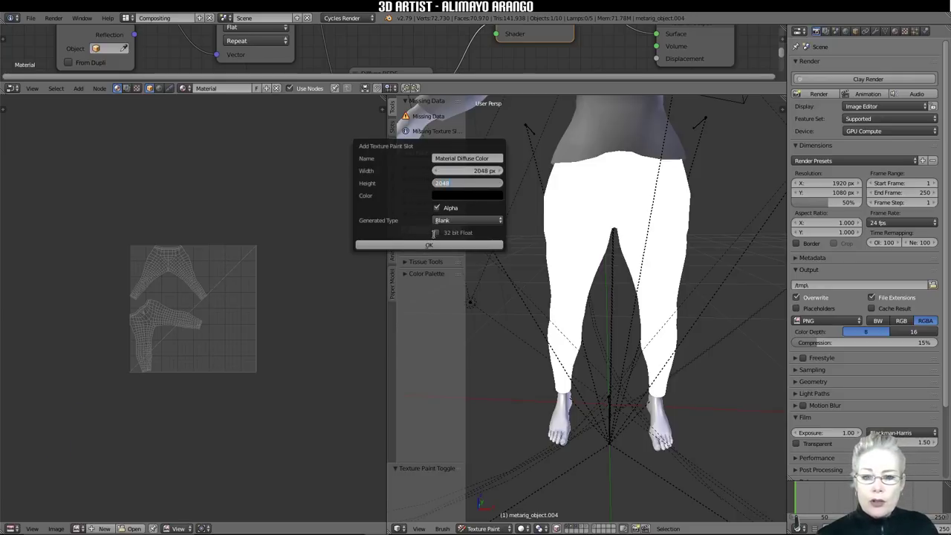
Step: Choose a medium blue base color for the Diffuse Color paint slot and create it
{"action": "double_click", "coordinate": [457, 195]}
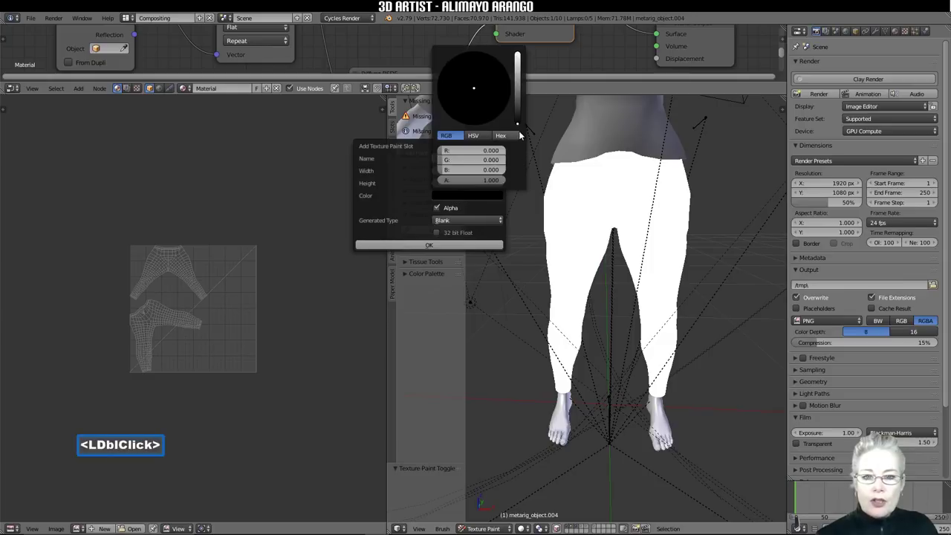
{"action": "left_click_drag", "start_coordinate": [518, 124], "coordinate": [517, 59]}
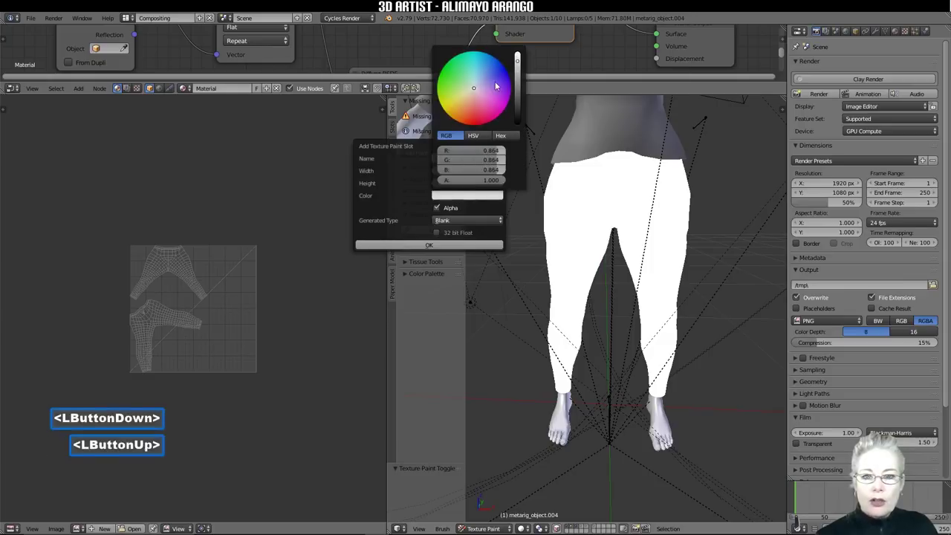
{"action": "left_click_drag", "start_coordinate": [474, 90], "coordinate": [517, 64]}
{"action": "left_click", "coordinate": [422, 244]}
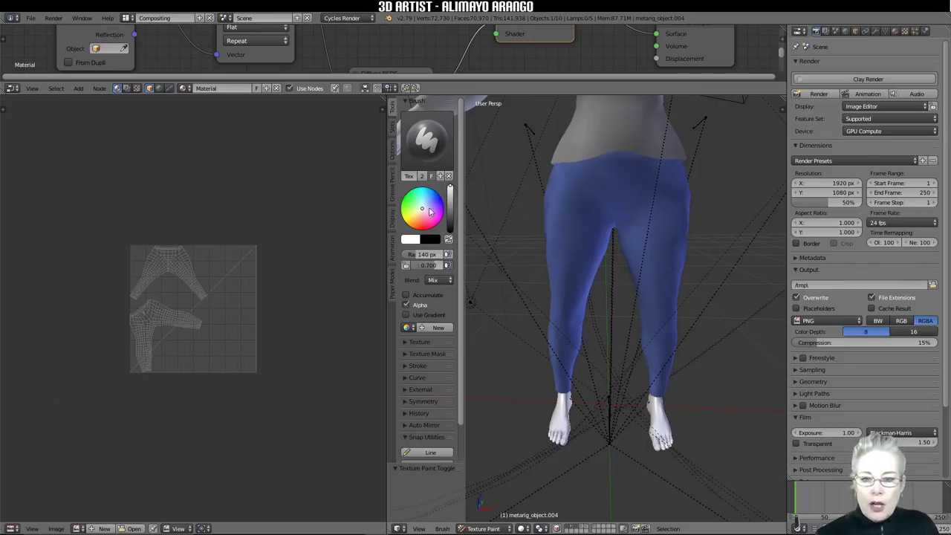
Step: Set the jeans brush texture's mapping to Stencil and place the stencil with its front-view jeans over the pants
{"action": "left_click", "coordinate": [405, 344]}
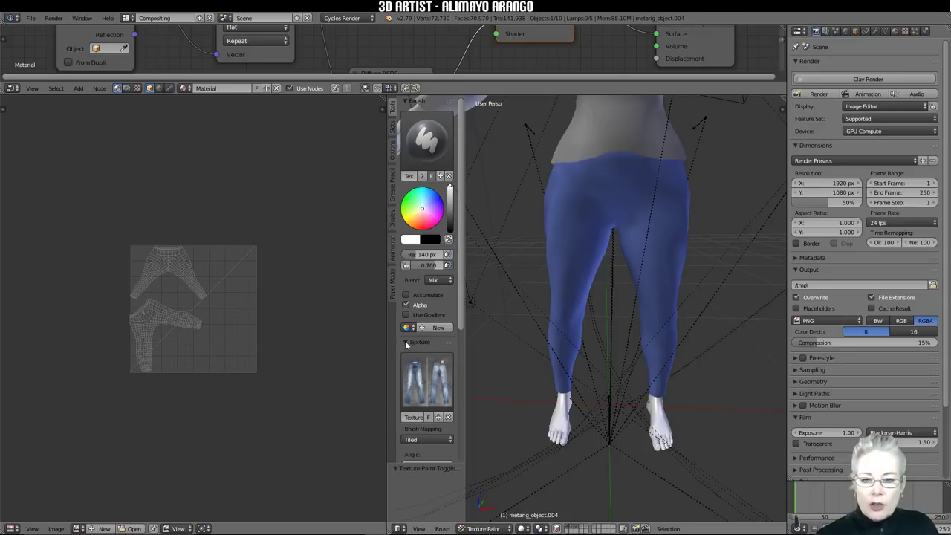
{"action": "left_click_drag", "start_coordinate": [463, 284], "coordinate": [467, 346]}
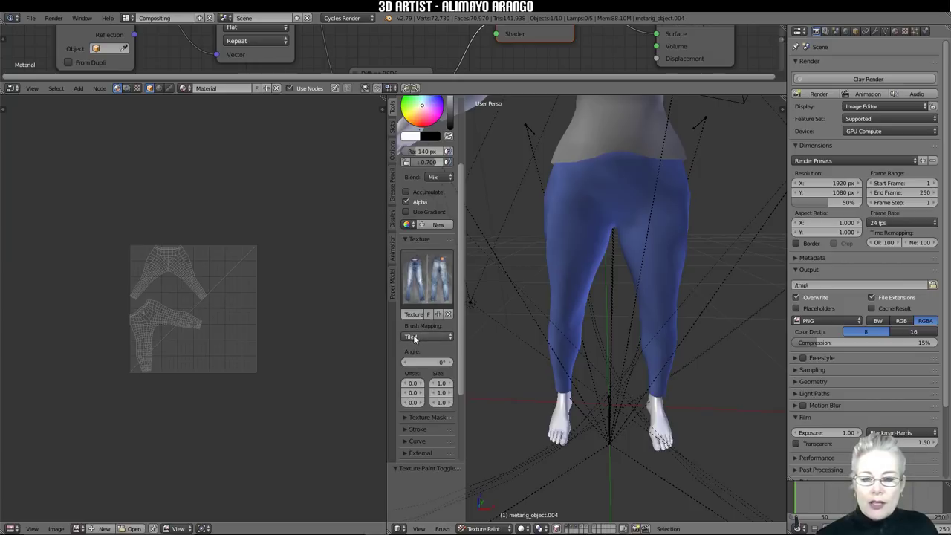
{"action": "left_click", "coordinate": [415, 337]}
{"action": "left_click", "coordinate": [416, 282]}
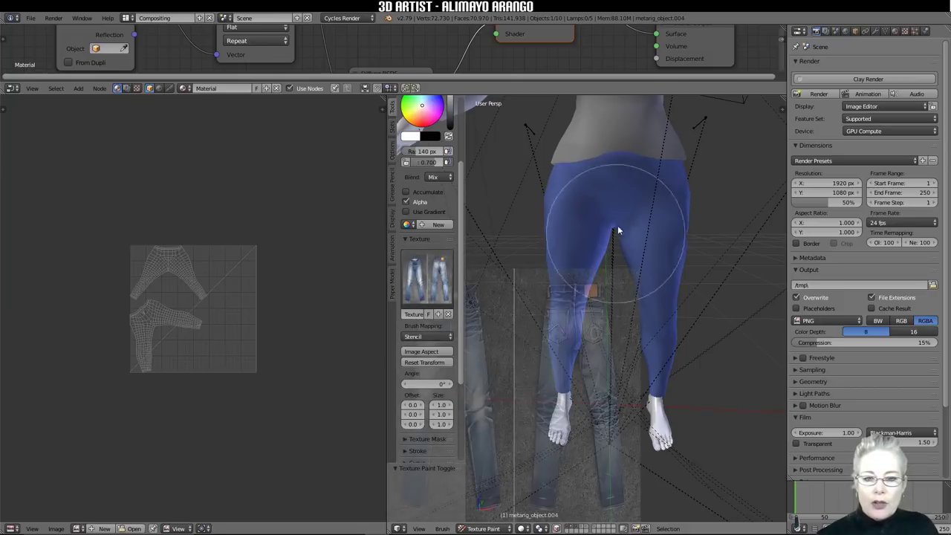
{"action": "mouse_move", "coordinate": [513, 348]}
{"action": "right_mouse_down"}
{"action": "mouse_move", "coordinate": [635, 233]}
{"action": "mouse_move", "coordinate": [630, 268]}
{"action": "mouse_move", "coordinate": [649, 257]}
{"action": "right_mouse_up"}
{"action": "right_click_drag", "start_coordinate": [651, 337], "coordinate": [683, 281]}
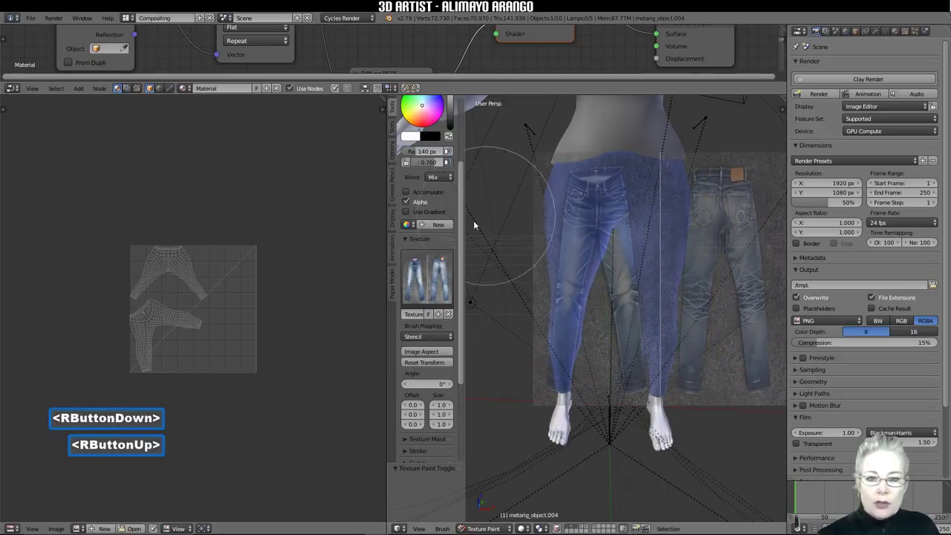
Step: Raise the paint brush strength to 1.000
{"action": "left_click_drag", "start_coordinate": [461, 231], "coordinate": [469, 165]}
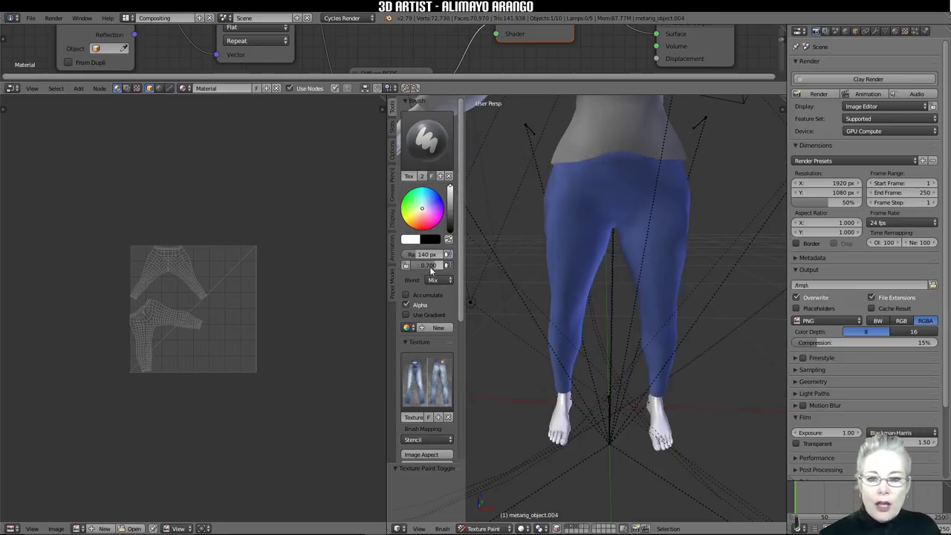
{"action": "left_click_drag", "start_coordinate": [428, 268], "coordinate": [446, 269]}
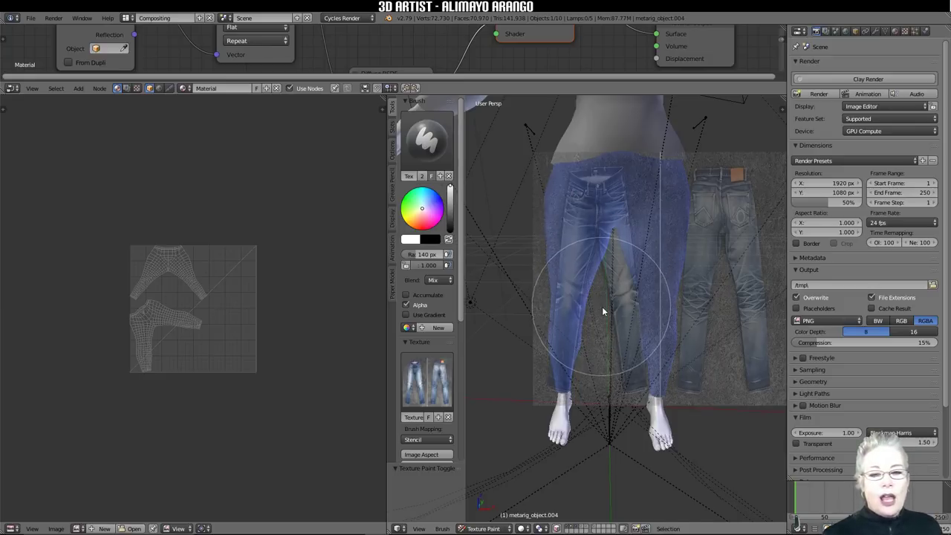
Step: Shift the jeans stencil over the front of the pants and set the brush radius to 27 px
{"action": "right_click_drag", "start_coordinate": [631, 306], "coordinate": [677, 338]}
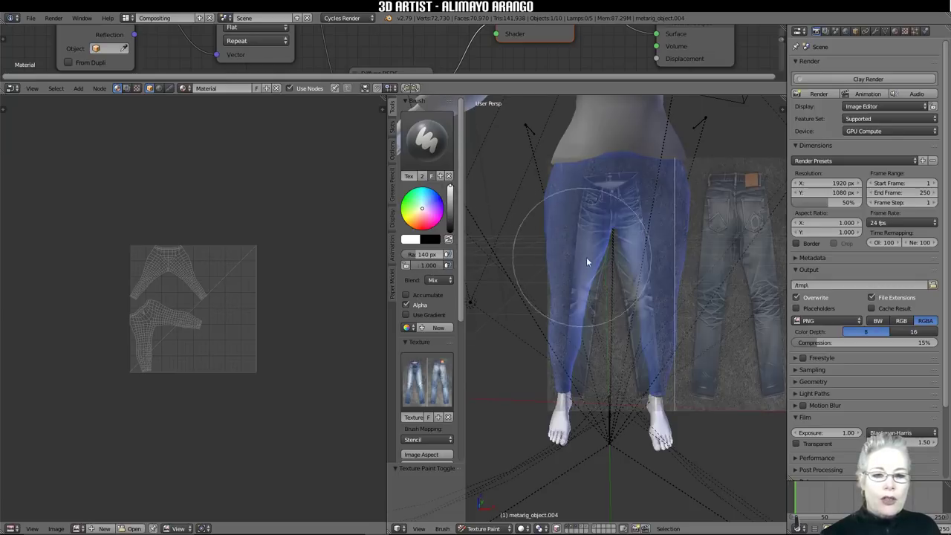
{"action": "mouse_move", "coordinate": [631, 253]}
{"action": "right_mouse_down"}
{"action": "mouse_move", "coordinate": [629, 226]}
{"action": "mouse_move", "coordinate": [584, 238]}
{"action": "right_mouse_up"}
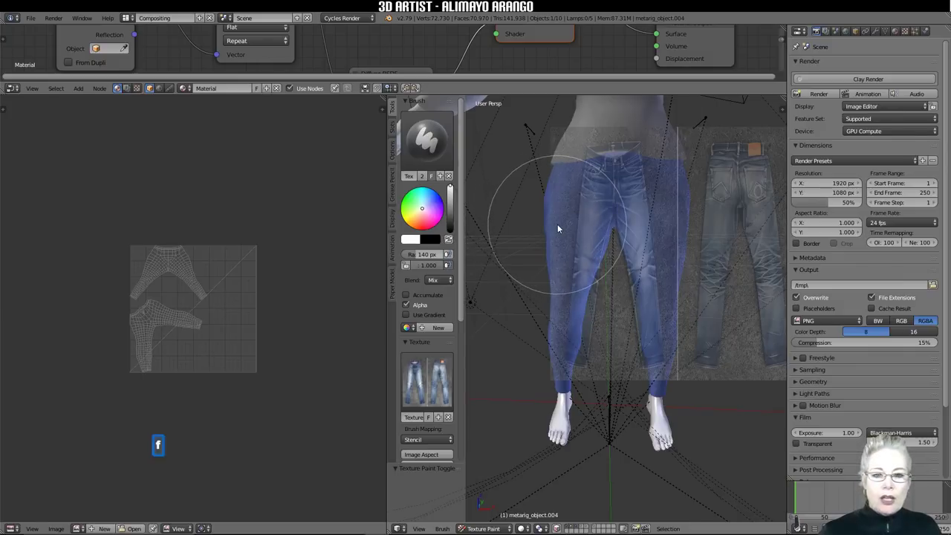
{"action": "key", "text": "f"}
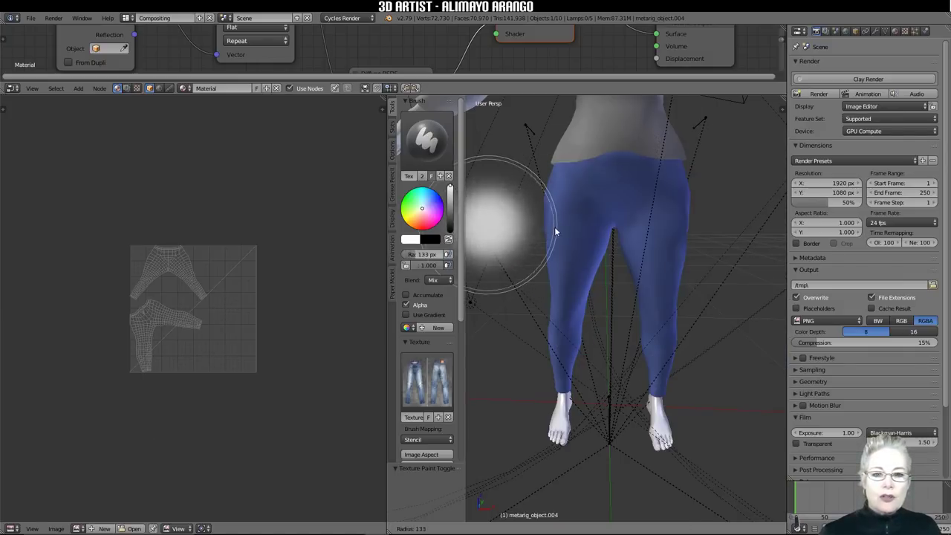
{"action": "left_click", "coordinate": [497, 229]}
{"action": "right_click_drag", "start_coordinate": [605, 208], "coordinate": [577, 243]}
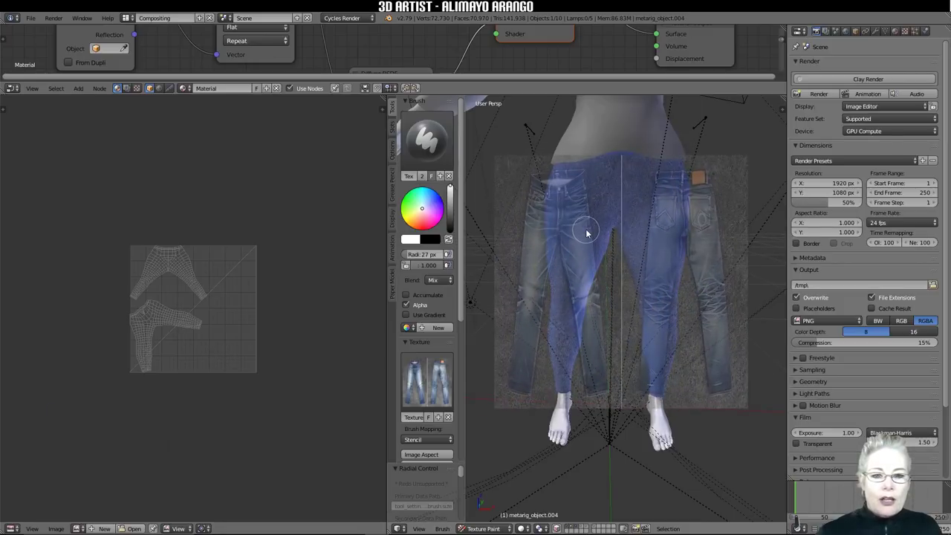
{"action": "mouse_move", "coordinate": [580, 230]}
{"action": "right_mouse_down"}
{"action": "mouse_move", "coordinate": [593, 240]}
{"action": "mouse_move", "coordinate": [623, 236]}
{"action": "mouse_move", "coordinate": [605, 212]}
{"action": "mouse_move", "coordinate": [586, 245]}
{"action": "mouse_move", "coordinate": [610, 225]}
{"action": "mouse_move", "coordinate": [592, 238]}
{"action": "right_mouse_up"}
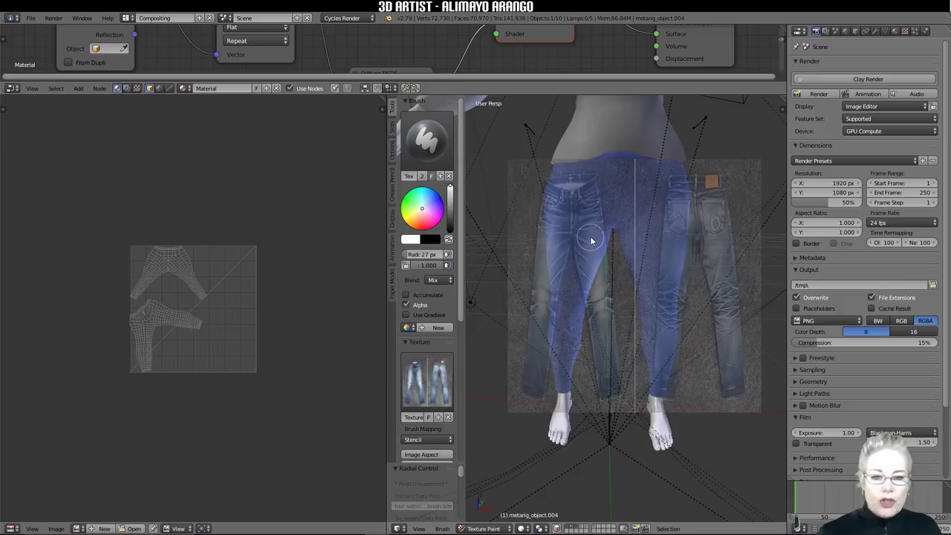
{"action": "mouse_move", "coordinate": [591, 240]}
{"action": "right_mouse_down", "text": "shift"}
{"action": "mouse_move", "coordinate": [558, 255]}
{"action": "mouse_move", "coordinate": [605, 229]}
{"action": "mouse_move", "coordinate": [592, 241]}
{"action": "mouse_move", "coordinate": [635, 246]}
{"action": "mouse_move", "coordinate": [547, 242]}
{"action": "mouse_move", "coordinate": [512, 268]}
{"action": "mouse_move", "coordinate": [582, 230]}
{"action": "right_mouse_up", "text": "shift"}
{"action": "right_click_drag", "start_coordinate": [623, 265], "coordinate": [651, 238]}
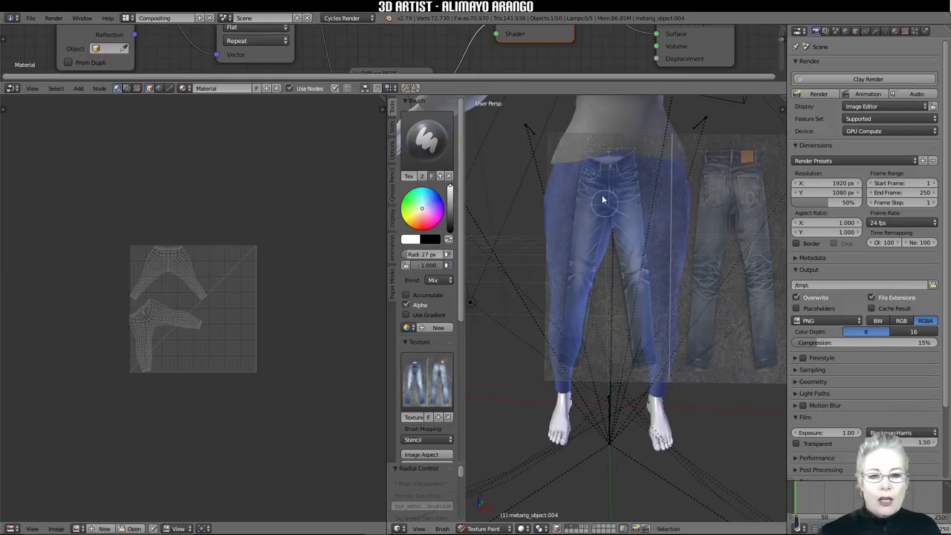
{"action": "right_click_drag", "start_coordinate": [602, 235], "coordinate": [571, 237]}
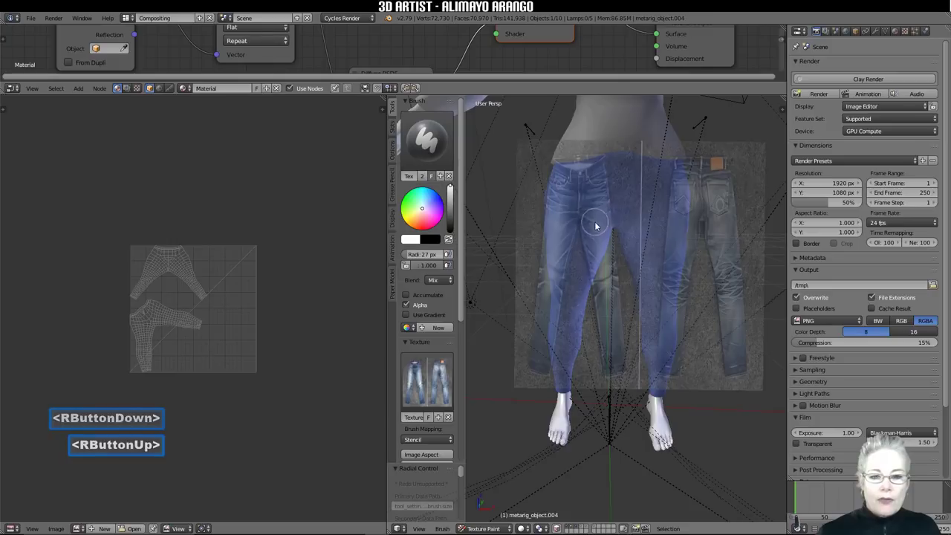
Step: Reset the jeans stencil's transform and fit it to the image aspect
{"action": "left_click_drag", "start_coordinate": [461, 286], "coordinate": [467, 364]}
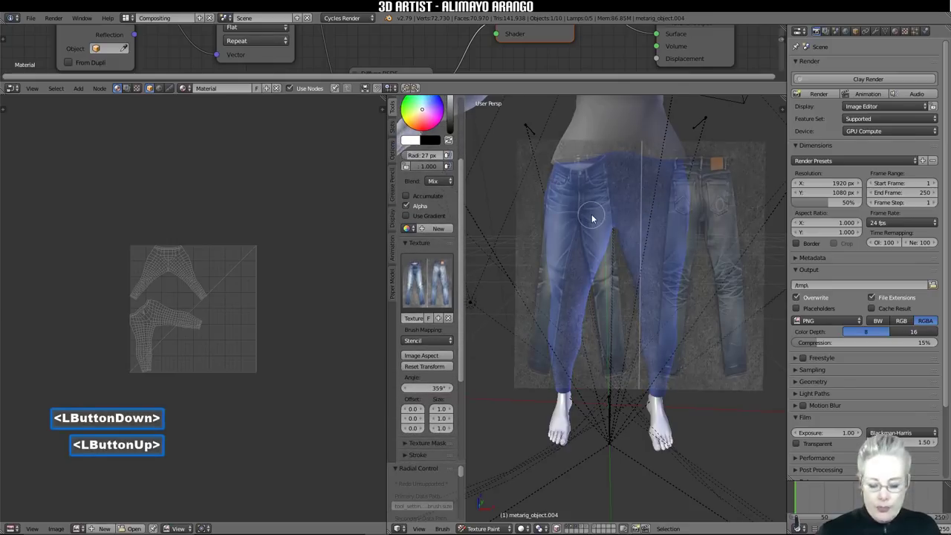
{"action": "right_click_drag", "start_coordinate": [591, 243], "coordinate": [552, 244], "text": "shift"}
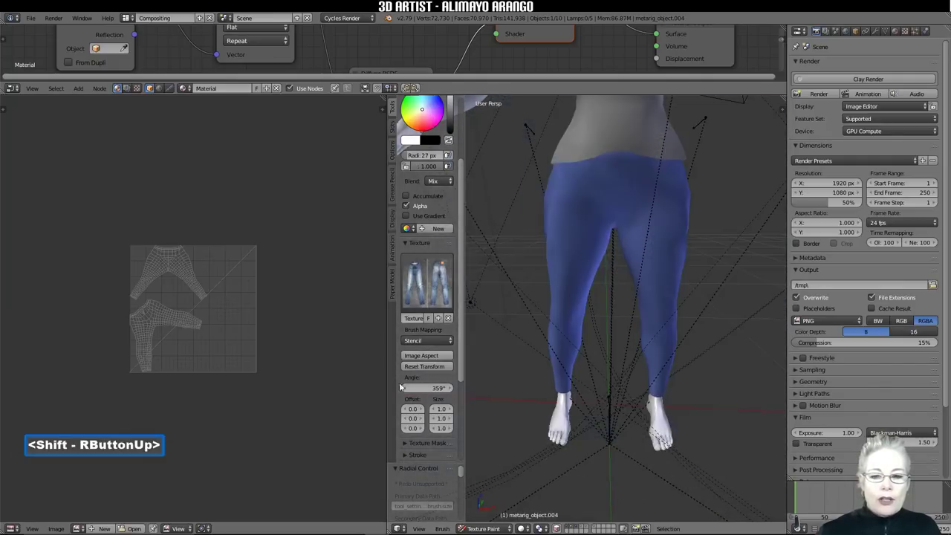
{"action": "left_click", "coordinate": [426, 366]}
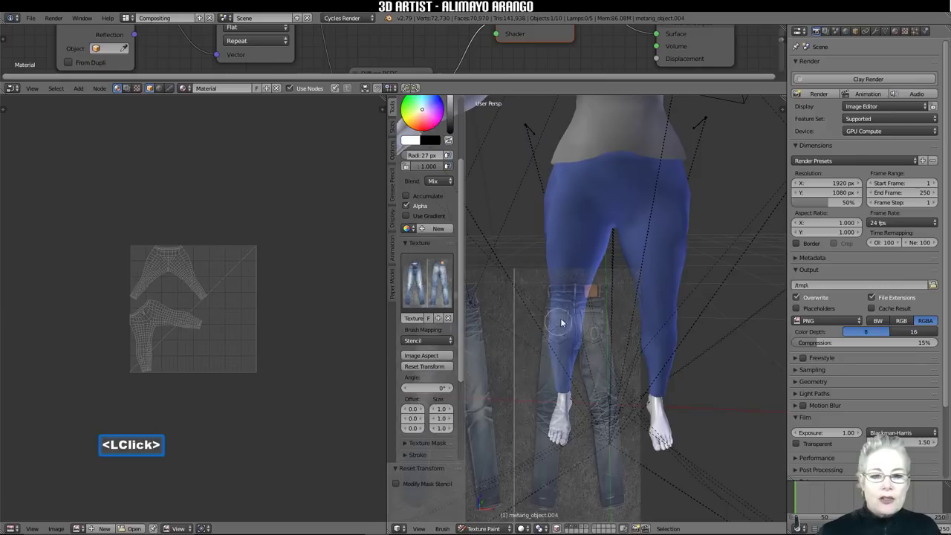
{"action": "right_click_drag", "start_coordinate": [566, 340], "coordinate": [558, 265]}
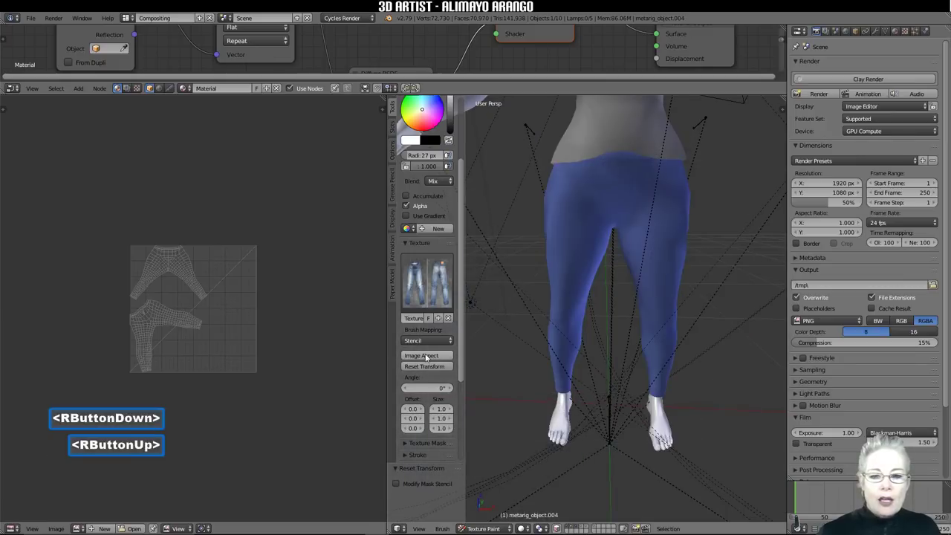
{"action": "left_click", "coordinate": [421, 356]}
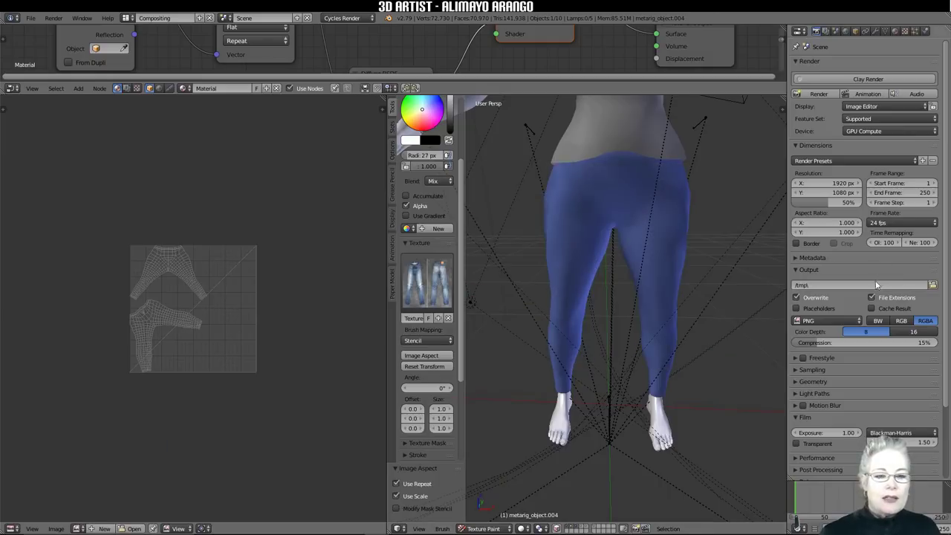
Step: Enlarge and place the stencil's front-view jeans over the hips, and paint the waistband and front pockets through it
{"action": "right_click_drag", "start_coordinate": [618, 226], "coordinate": [672, 218]}
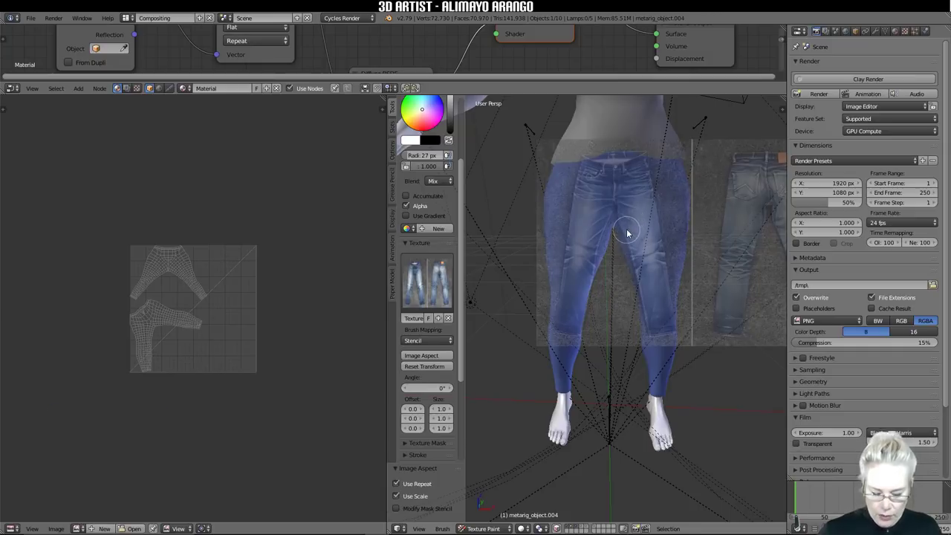
{"action": "right_click_drag", "start_coordinate": [622, 242], "coordinate": [656, 320], "text": "shift"}
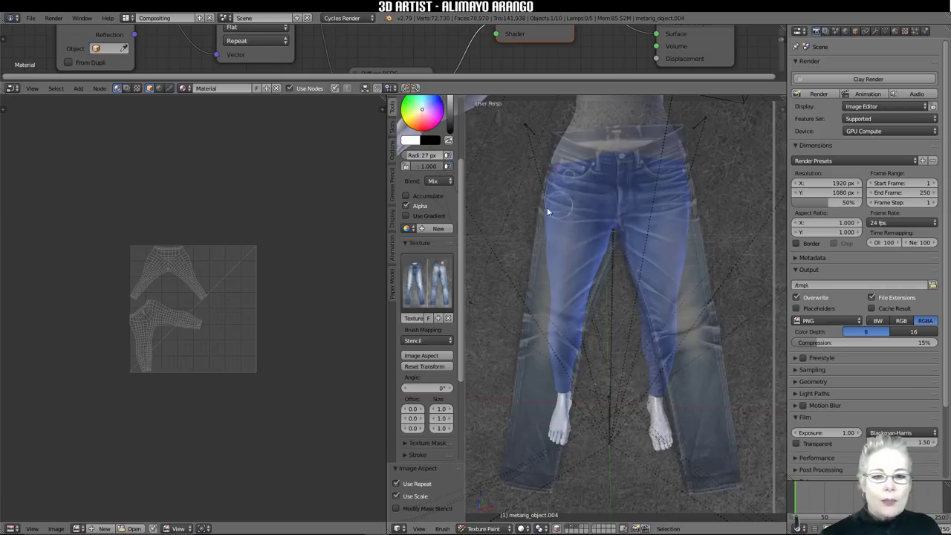
{"action": "left_click", "coordinate": [621, 160]}
{"action": "double_click", "coordinate": [617, 161]}
{"action": "double_click", "coordinate": [615, 161]}
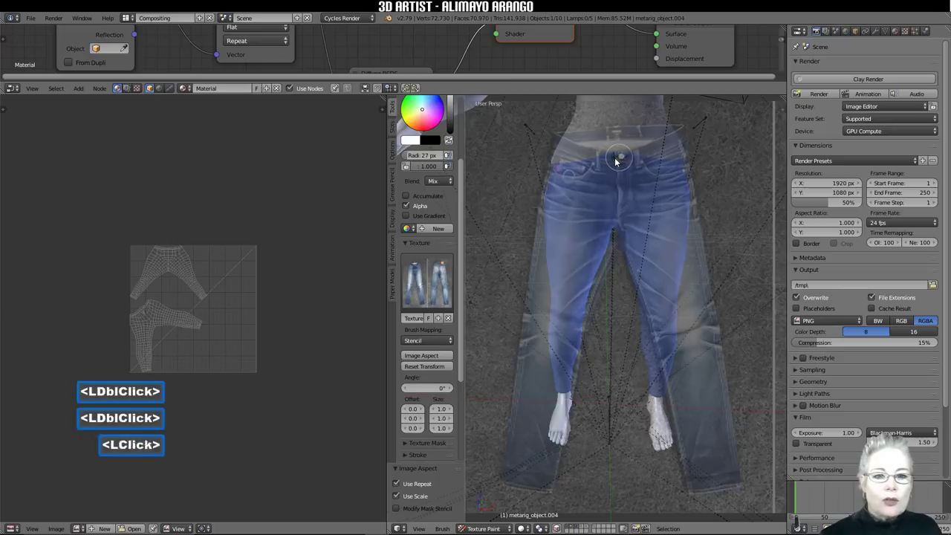
{"action": "double_click", "coordinate": [612, 161]}
{"action": "double_click", "coordinate": [611, 161]}
{"action": "left_click", "coordinate": [586, 165]}
{"action": "double_click", "coordinate": [578, 165]}
{"action": "left_click", "coordinate": [574, 165]}
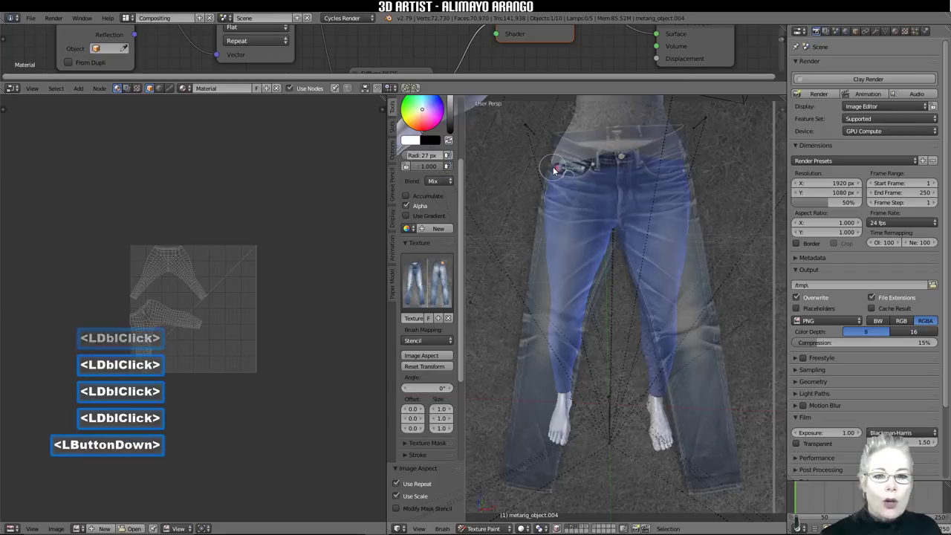
{"action": "double_click", "coordinate": [594, 163]}
{"action": "left_click", "coordinate": [636, 164]}
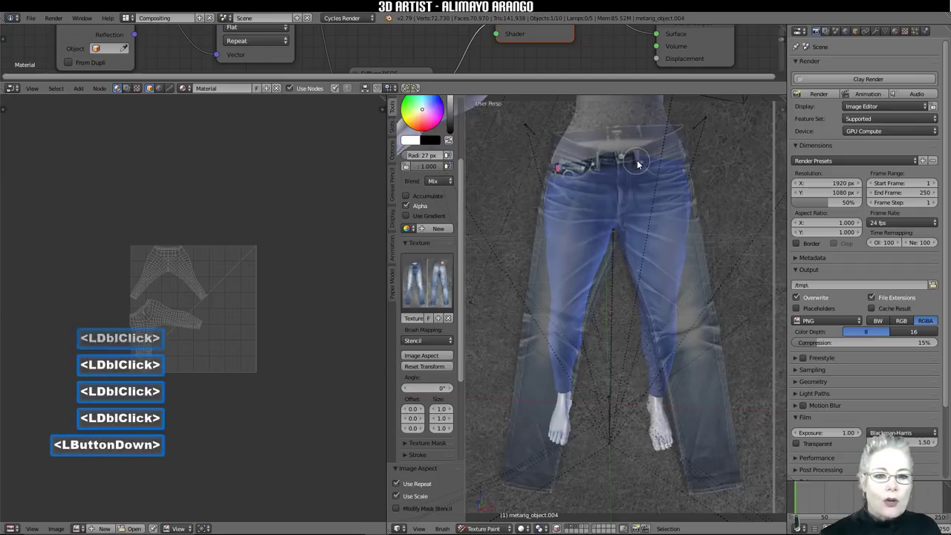
{"action": "mouse_move", "coordinate": [646, 165]}
{"action": "left_mouse_down"}
{"action": "mouse_move", "coordinate": [683, 169]}
{"action": "mouse_move", "coordinate": [618, 166]}
{"action": "left_mouse_up"}
{"action": "left_click", "coordinate": [598, 170]}
Step: Paint the stencil's denim across the front of the hips and down the fly to the crotch
{"action": "left_click", "coordinate": [563, 180]}
{"action": "mouse_move", "coordinate": [563, 181]}
{"action": "left_mouse_down"}
{"action": "mouse_move", "coordinate": [547, 178]}
{"action": "mouse_move", "coordinate": [685, 174]}
{"action": "mouse_move", "coordinate": [677, 173]}
{"action": "left_mouse_up"}
{"action": "left_click_drag", "start_coordinate": [619, 183], "coordinate": [556, 192]}
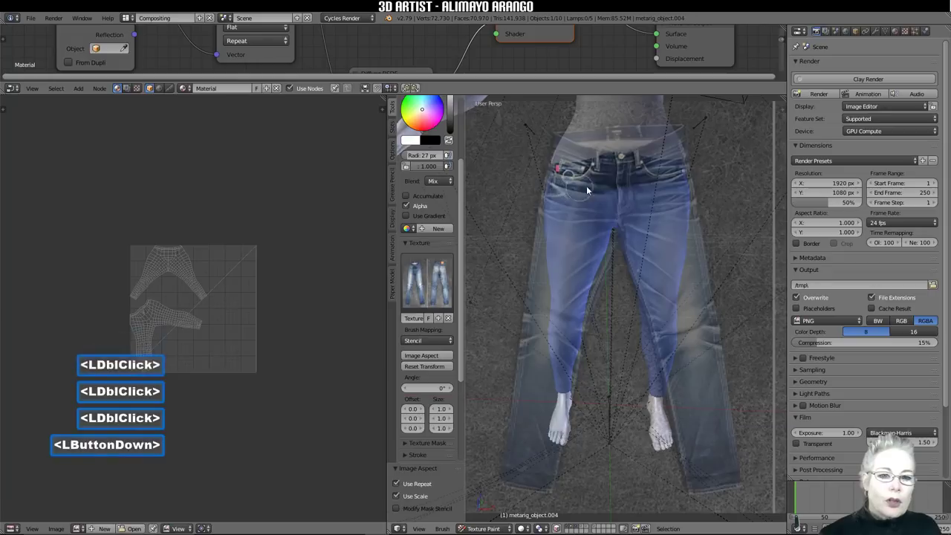
{"action": "mouse_move", "coordinate": [661, 198]}
{"action": "left_mouse_down"}
{"action": "mouse_move", "coordinate": [622, 210]}
{"action": "mouse_move", "coordinate": [617, 222]}
{"action": "mouse_move", "coordinate": [614, 190]}
{"action": "mouse_move", "coordinate": [626, 192]}
{"action": "mouse_move", "coordinate": [631, 217]}
{"action": "mouse_move", "coordinate": [630, 182]}
{"action": "mouse_move", "coordinate": [633, 204]}
{"action": "left_mouse_up"}
{"action": "left_click", "coordinate": [620, 217]}
{"action": "left_click", "coordinate": [620, 218]}
{"action": "left_click", "coordinate": [615, 193]}
{"action": "left_click", "coordinate": [630, 186]}
{"action": "left_click_drag", "start_coordinate": [633, 204], "coordinate": [611, 220]}
{"action": "double_click", "coordinate": [613, 201]}
Step: Fill in the denim along the outer hips and the tops of both thighs
{"action": "double_click", "coordinate": [546, 197]}
{"action": "left_click_drag", "start_coordinate": [547, 197], "coordinate": [585, 200]}
{"action": "mouse_move", "coordinate": [586, 200]}
{"action": "left_mouse_down"}
{"action": "mouse_move", "coordinate": [546, 210]}
{"action": "mouse_move", "coordinate": [600, 223]}
{"action": "mouse_move", "coordinate": [648, 215]}
{"action": "mouse_move", "coordinate": [685, 188]}
{"action": "mouse_move", "coordinate": [673, 181]}
{"action": "mouse_move", "coordinate": [682, 179]}
{"action": "mouse_move", "coordinate": [641, 189]}
{"action": "mouse_move", "coordinate": [654, 208]}
{"action": "mouse_move", "coordinate": [684, 189]}
{"action": "mouse_move", "coordinate": [662, 176]}
{"action": "mouse_move", "coordinate": [671, 206]}
{"action": "left_mouse_up"}
{"action": "left_click", "coordinate": [639, 216]}
{"action": "left_click", "coordinate": [654, 211]}
{"action": "double_click", "coordinate": [686, 190]}
{"action": "double_click", "coordinate": [683, 190]}
{"action": "double_click", "coordinate": [676, 191]}
Step: Move the stencil off the hips and examine the painted denim up close from the front and the side
{"action": "right_click_drag", "start_coordinate": [657, 186], "coordinate": [598, 357]}
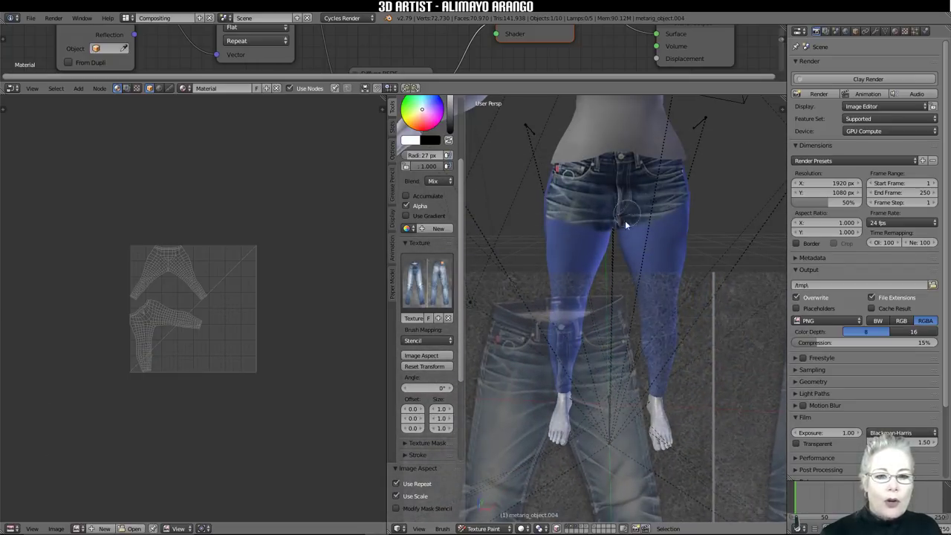
{"action": "middle_click", "coordinate": [658, 242]}
{"action": "scroll", "coordinate": [660, 243], "scroll_direction": "up", "scroll_amount": 2}
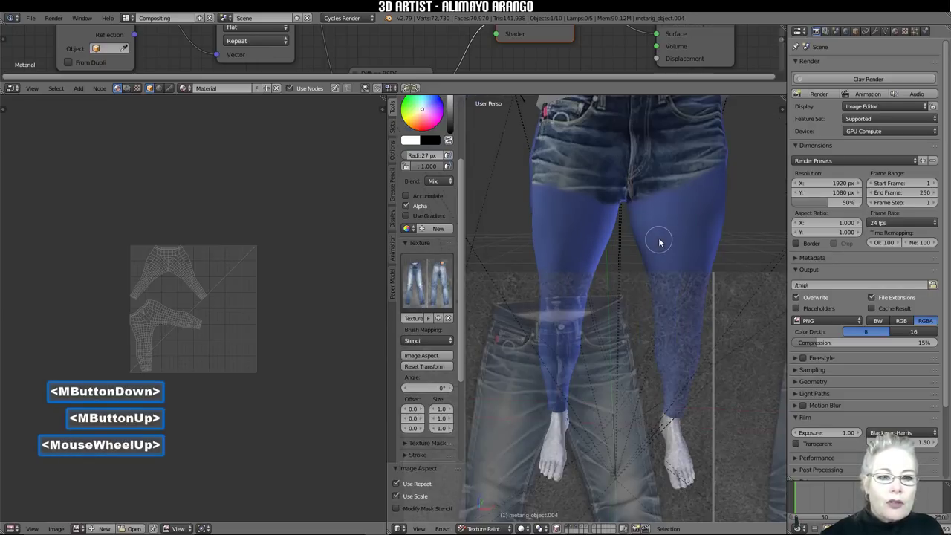
{"action": "middle_click_drag", "start_coordinate": [647, 220], "coordinate": [650, 261], "text": "shift"}
{"action": "scroll", "coordinate": [636, 252], "scroll_direction": "up", "scroll_amount": 2}
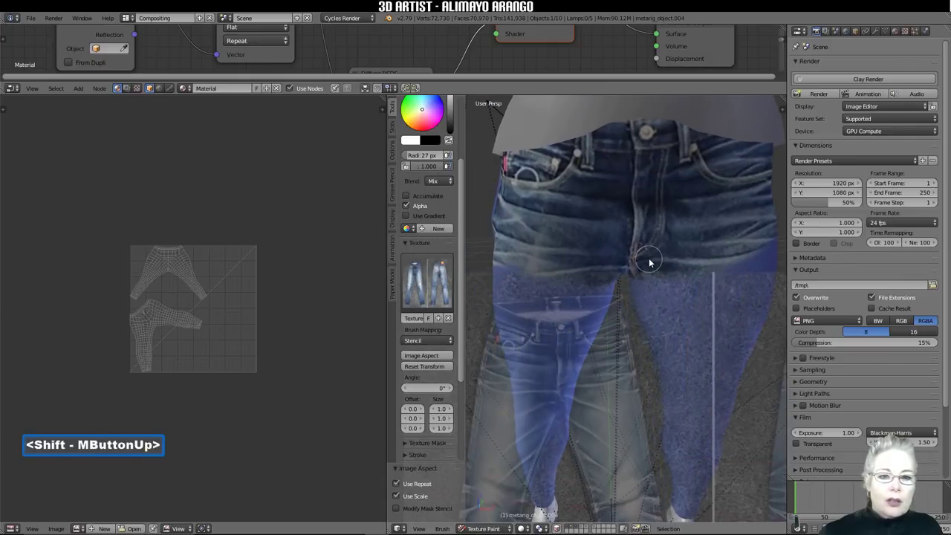
{"action": "scroll", "coordinate": [656, 249], "scroll_direction": "down", "scroll_amount": 1, "text": "shift"}
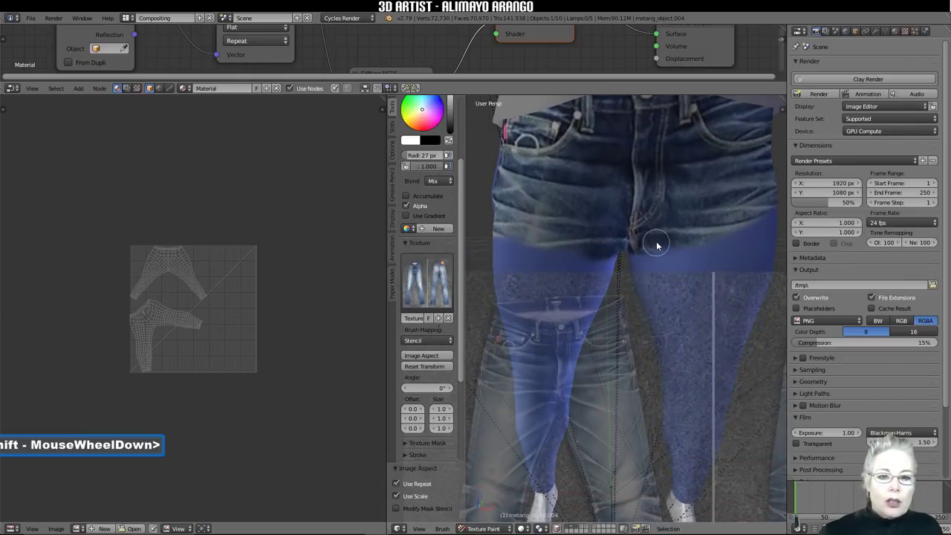
{"action": "scroll", "coordinate": [656, 246], "scroll_direction": "down", "scroll_amount": 1}
{"action": "scroll", "coordinate": [657, 245], "scroll_direction": "down", "scroll_amount": 1}
{"action": "middle_click_drag", "start_coordinate": [638, 258], "coordinate": [567, 250]}
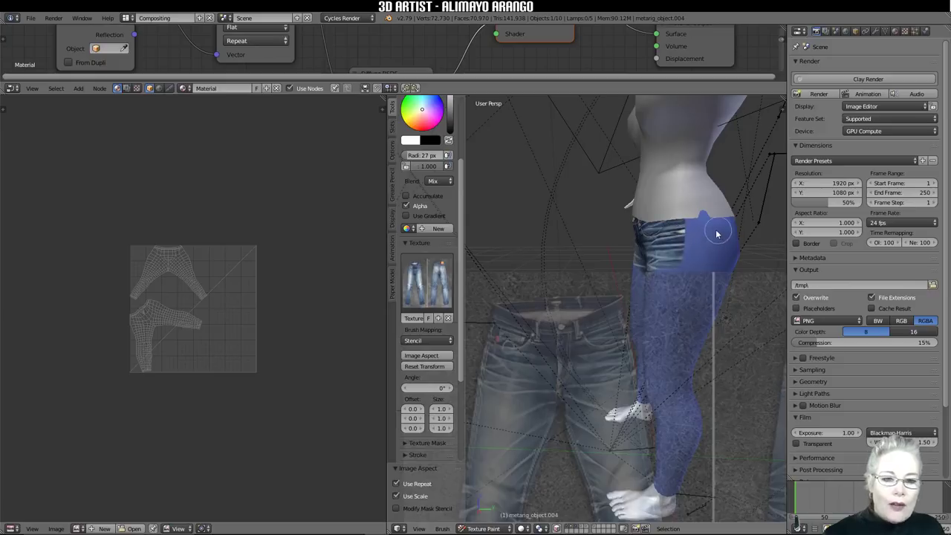
{"action": "middle_click_drag", "start_coordinate": [628, 247], "coordinate": [602, 254]}
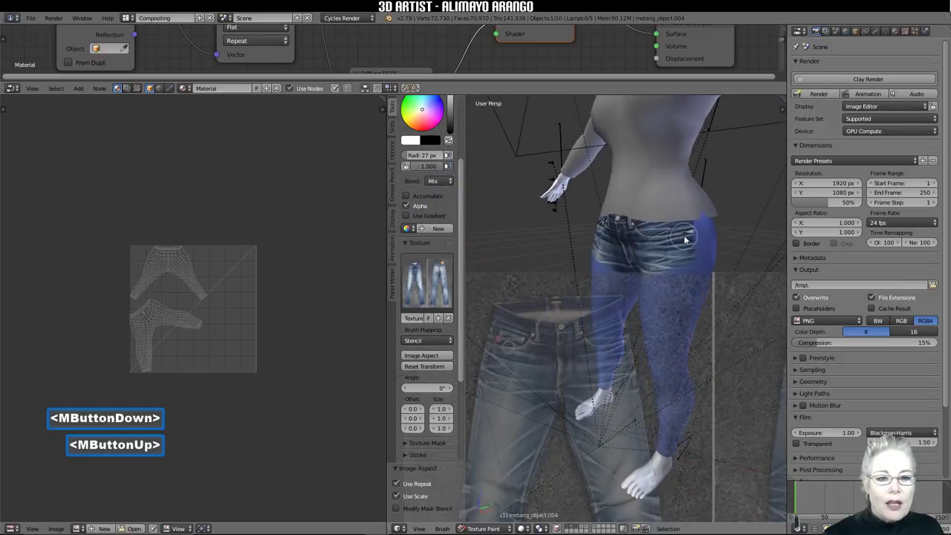
{"action": "mouse_move", "coordinate": [698, 247]}
{"action": "middle_mouse_down"}
{"action": "mouse_move", "coordinate": [645, 245]}
{"action": "mouse_move", "coordinate": [698, 248]}
{"action": "middle_mouse_up"}
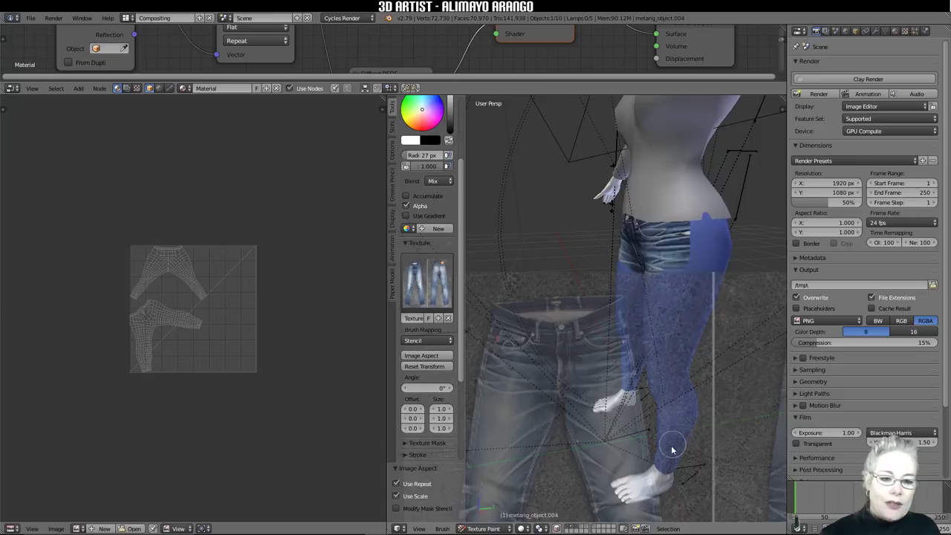
Step: Return to the front view and align the stencil with the character's right leg, rotated to 3.31°
{"action": "middle_click_drag", "start_coordinate": [596, 359], "coordinate": [684, 314]}
{"action": "right_click_drag", "start_coordinate": [683, 314], "coordinate": [688, 208]}
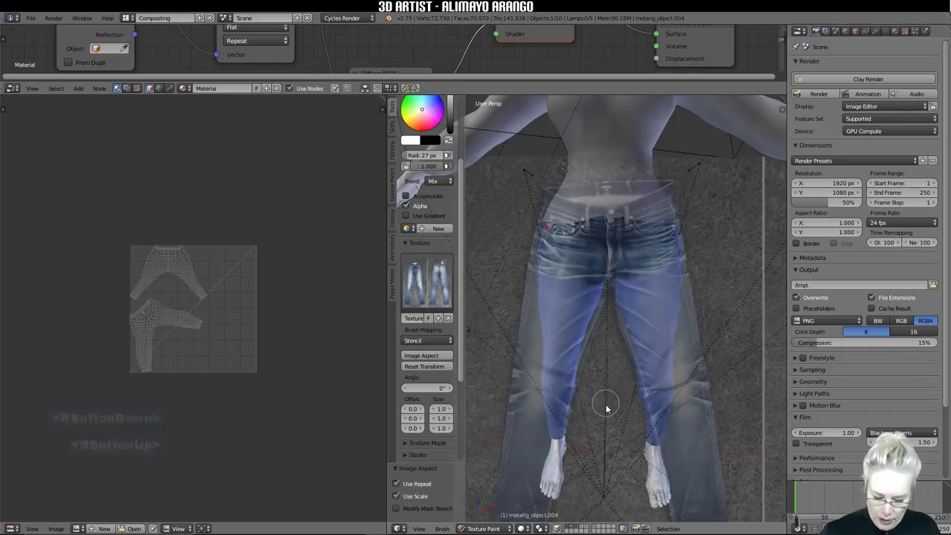
{"action": "right_click_drag", "start_coordinate": [606, 422], "coordinate": [622, 423], "text": "ctrl"}
{"action": "right_click_drag", "start_coordinate": [622, 422], "coordinate": [631, 403]}
{"action": "right_click_drag", "start_coordinate": [553, 282], "coordinate": [570, 289]}
Step: Paint the stencil's denim down the thigh of the character's right leg
{"action": "double_click", "coordinate": [544, 281]}
{"action": "double_click", "coordinate": [543, 281]}
{"action": "double_click", "coordinate": [559, 289]}
{"action": "mouse_move", "coordinate": [559, 288]}
{"action": "left_mouse_down"}
{"action": "mouse_move", "coordinate": [600, 290]}
{"action": "mouse_move", "coordinate": [594, 297]}
{"action": "mouse_move", "coordinate": [573, 284]}
{"action": "mouse_move", "coordinate": [543, 297]}
{"action": "left_mouse_up"}
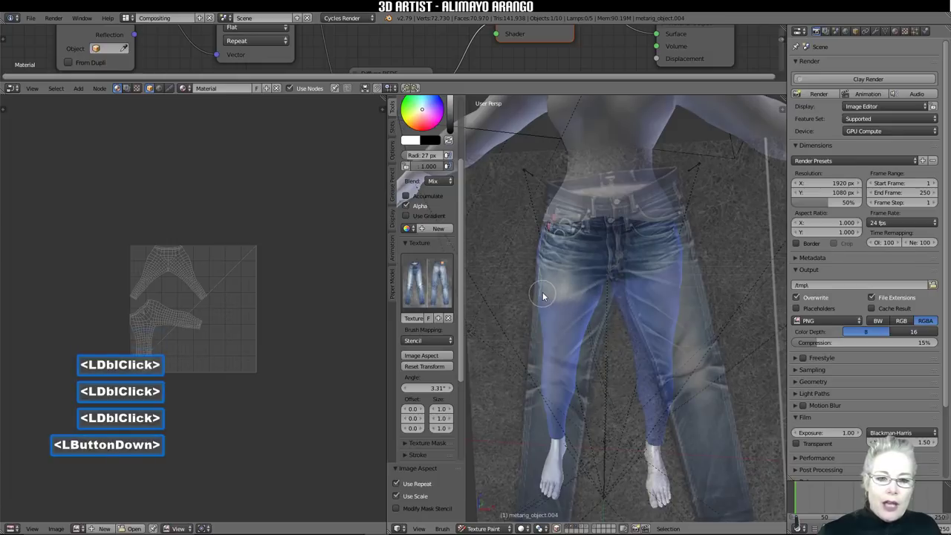
{"action": "double_click", "coordinate": [546, 318]}
{"action": "mouse_move", "coordinate": [547, 317]}
{"action": "left_mouse_down"}
{"action": "mouse_move", "coordinate": [569, 297]}
{"action": "mouse_move", "coordinate": [594, 301]}
{"action": "mouse_move", "coordinate": [584, 314]}
{"action": "mouse_move", "coordinate": [546, 321]}
{"action": "mouse_move", "coordinate": [554, 318]}
{"action": "left_mouse_up"}
{"action": "double_click", "coordinate": [580, 322]}
Step: Shift the stencil up and paint the knee and lower part of the character's right leg to the ankle
{"action": "right_click_drag", "start_coordinate": [554, 319], "coordinate": [579, 278]}
{"action": "mouse_move", "coordinate": [554, 333]}
{"action": "left_mouse_down"}
{"action": "mouse_move", "coordinate": [545, 323]}
{"action": "mouse_move", "coordinate": [569, 336]}
{"action": "left_mouse_up"}
{"action": "double_click", "coordinate": [545, 329]}
{"action": "double_click", "coordinate": [556, 330]}
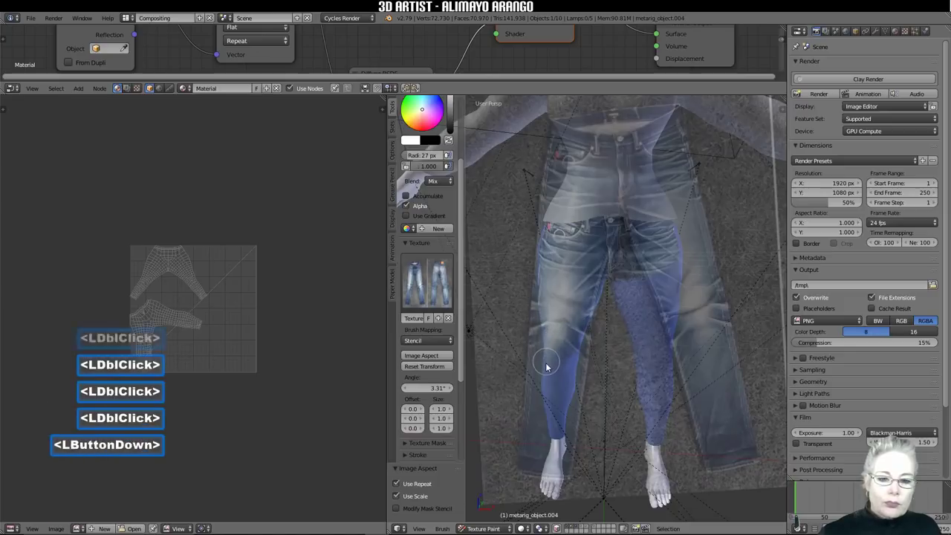
{"action": "left_click_drag", "start_coordinate": [564, 379], "coordinate": [565, 382]}
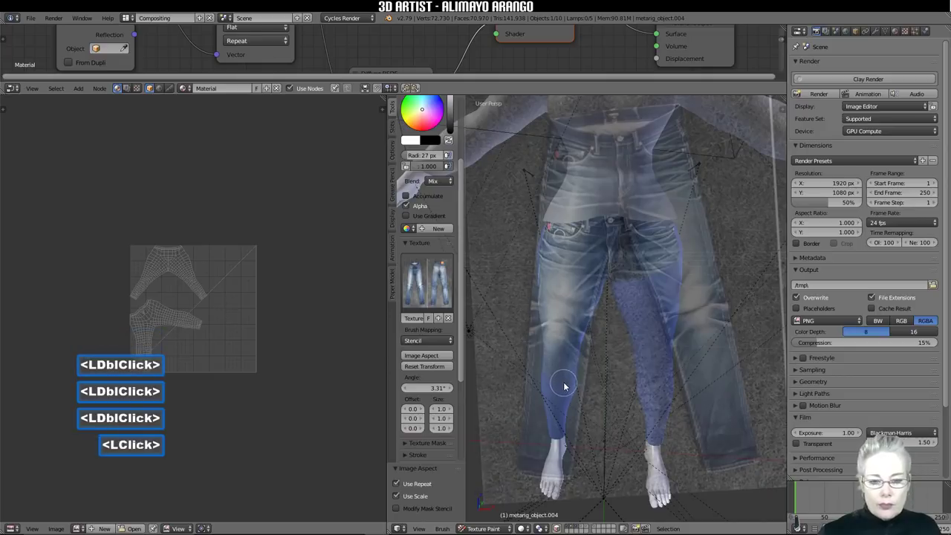
{"action": "mouse_move", "coordinate": [561, 427]}
{"action": "left_mouse_down"}
{"action": "mouse_move", "coordinate": [542, 381]}
{"action": "mouse_move", "coordinate": [554, 393]}
{"action": "mouse_move", "coordinate": [569, 375]}
{"action": "left_mouse_up"}
{"action": "double_click", "coordinate": [566, 374]}
{"action": "double_click", "coordinate": [565, 374]}
{"action": "left_click", "coordinate": [569, 366]}
Step: Align the stencil with the character's left leg at an angle of 352° and paint the top of that thigh
{"action": "right_click_drag", "start_coordinate": [571, 362], "coordinate": [500, 371]}
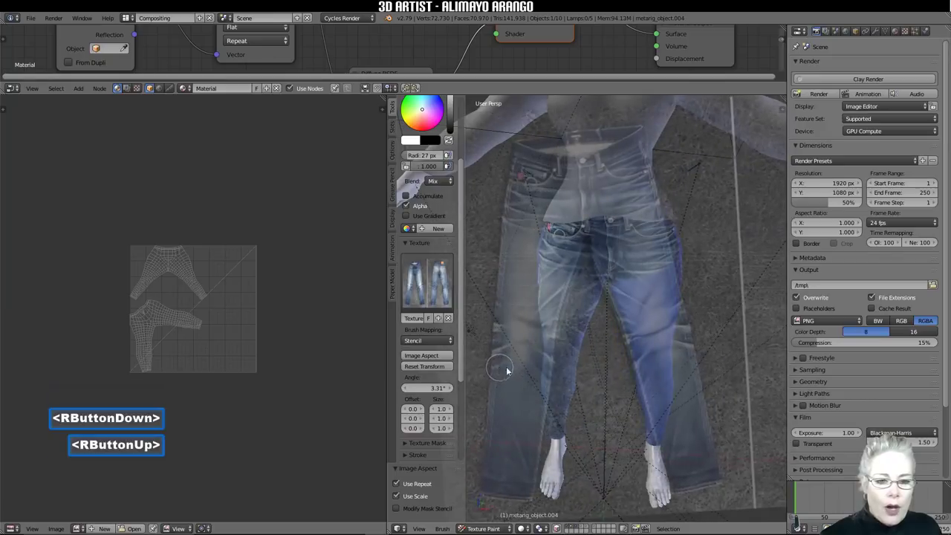
{"action": "right_click_drag", "start_coordinate": [688, 391], "coordinate": [686, 421]}
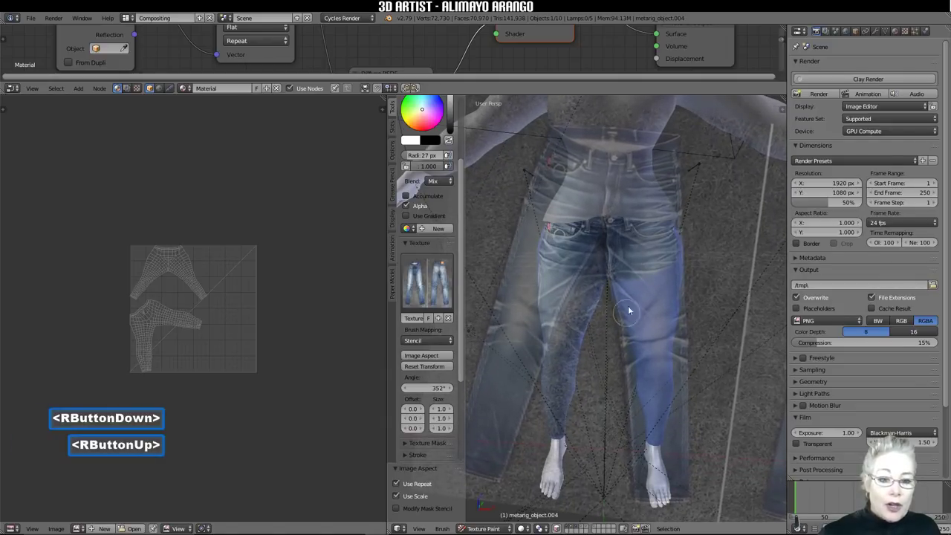
{"action": "left_click", "coordinate": [616, 280]}
{"action": "left_click", "coordinate": [616, 276]}
{"action": "left_click", "coordinate": [631, 282]}
{"action": "left_click", "coordinate": [637, 283]}
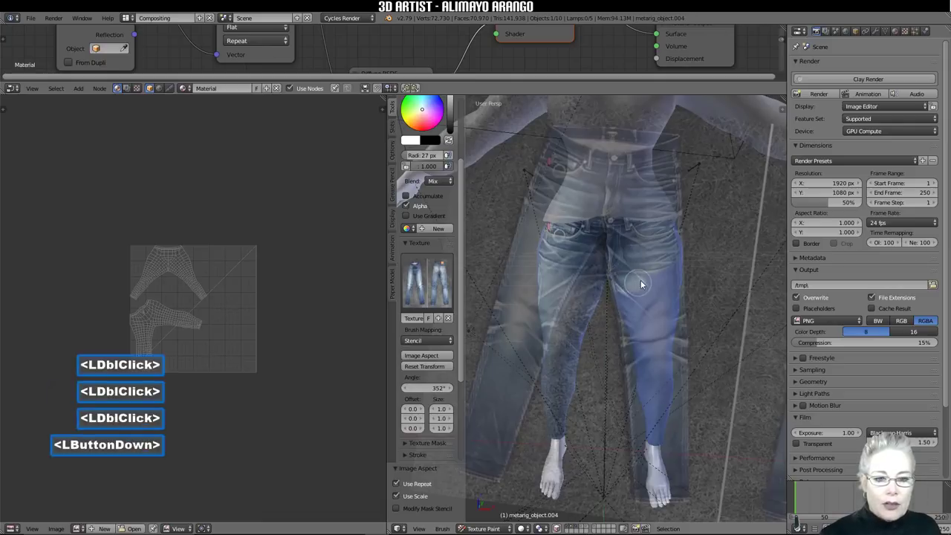
{"action": "double_click", "coordinate": [664, 272]}
Step: Paint the stencil's denim down the left thigh toward the knee
{"action": "left_click", "coordinate": [631, 297]}
{"action": "left_click", "coordinate": [620, 304]}
{"action": "left_click", "coordinate": [631, 314]}
{"action": "double_click", "coordinate": [647, 299]}
{"action": "double_click", "coordinate": [665, 286]}
{"action": "left_click", "coordinate": [632, 308]}
{"action": "double_click", "coordinate": [651, 307]}
{"action": "left_click", "coordinate": [652, 304]}
{"action": "double_click", "coordinate": [639, 308]}
{"action": "left_click", "coordinate": [646, 323]}
Step: Shift the stencil and paint its denim over the character's left knee and lower leg down to the ankle
{"action": "right_click_drag", "start_coordinate": [646, 322], "coordinate": [660, 316]}
{"action": "left_click", "coordinate": [631, 325]}
{"action": "double_click", "coordinate": [632, 317]}
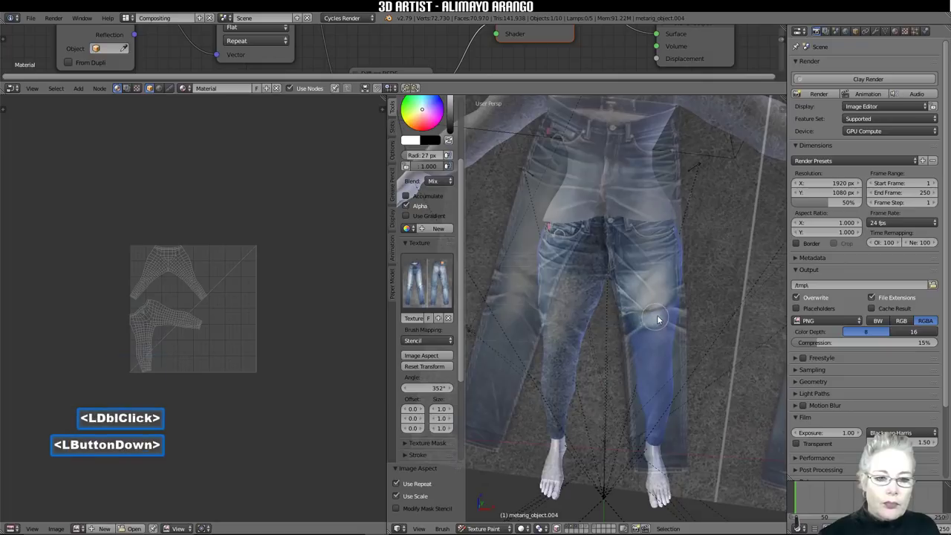
{"action": "double_click", "coordinate": [634, 310]}
{"action": "left_click", "coordinate": [673, 309]}
{"action": "double_click", "coordinate": [652, 333]}
{"action": "left_click", "coordinate": [657, 335]}
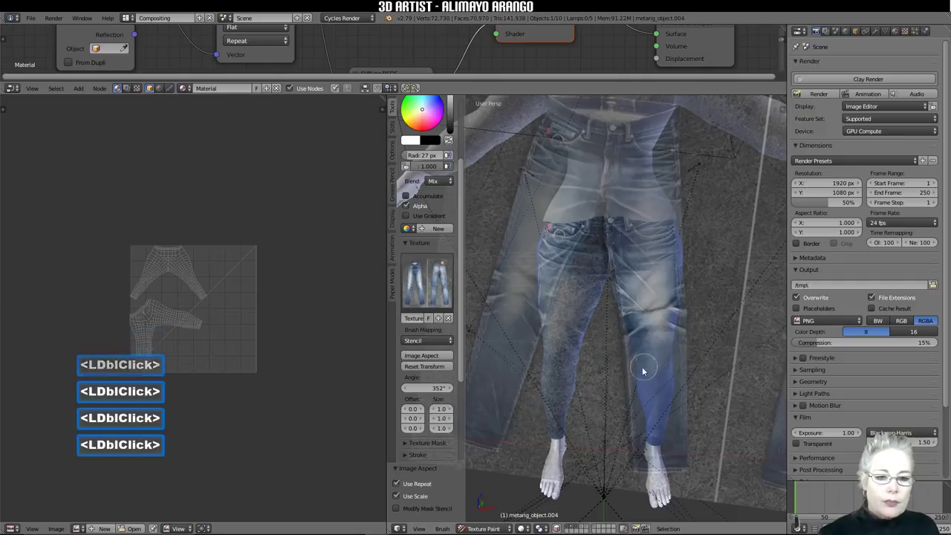
{"action": "left_click", "coordinate": [644, 396]}
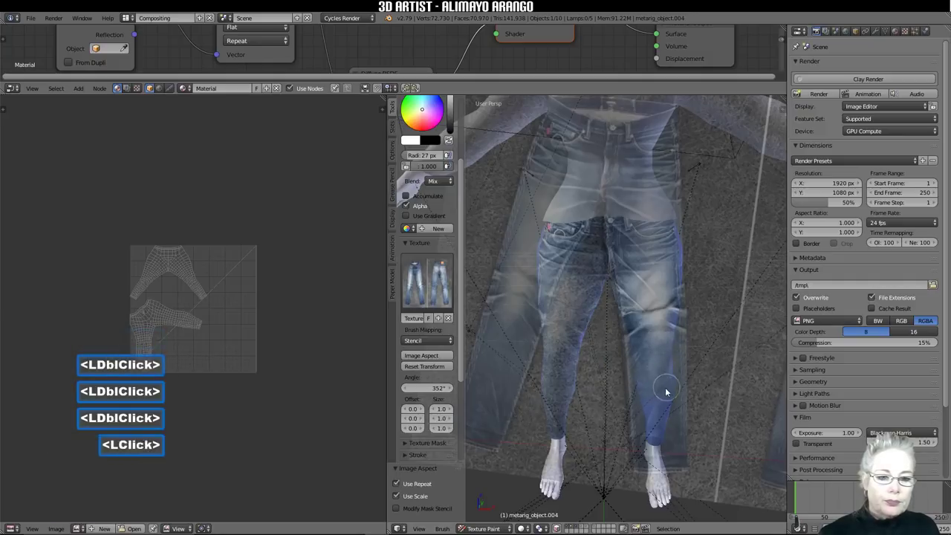
{"action": "double_click", "coordinate": [654, 442]}
Step: Move the stencil clear of the legs and inspect the painted jeans from the front, turning around to the back
{"action": "right_click_drag", "start_coordinate": [653, 442], "coordinate": [630, 395]}
{"action": "middle_click_drag", "start_coordinate": [631, 395], "coordinate": [626, 350]}
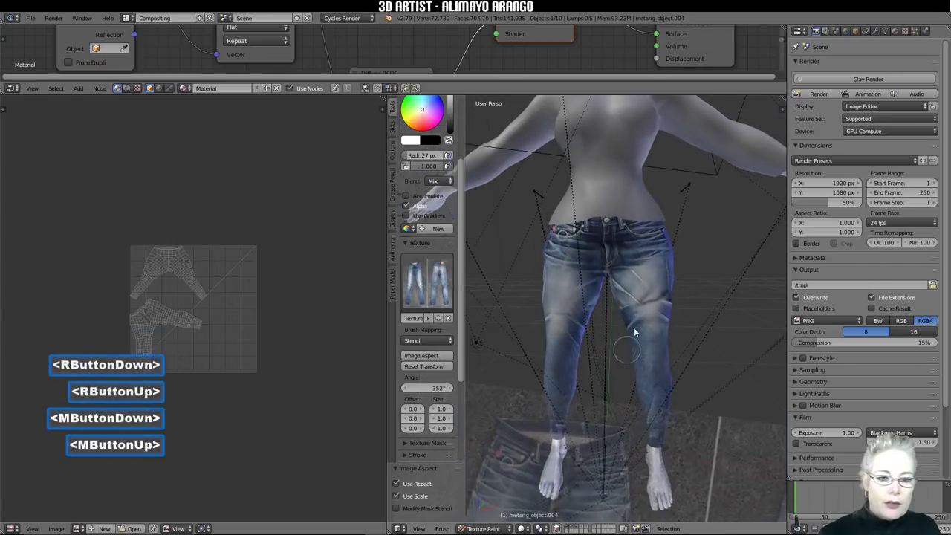
{"action": "mouse_move", "coordinate": [654, 299]}
{"action": "middle_mouse_down"}
{"action": "mouse_move", "coordinate": [664, 306]}
{"action": "mouse_move", "coordinate": [664, 297]}
{"action": "mouse_move", "coordinate": [654, 303]}
{"action": "middle_mouse_up"}
{"action": "scroll", "coordinate": [653, 302], "scroll_direction": "down", "scroll_amount": 1}
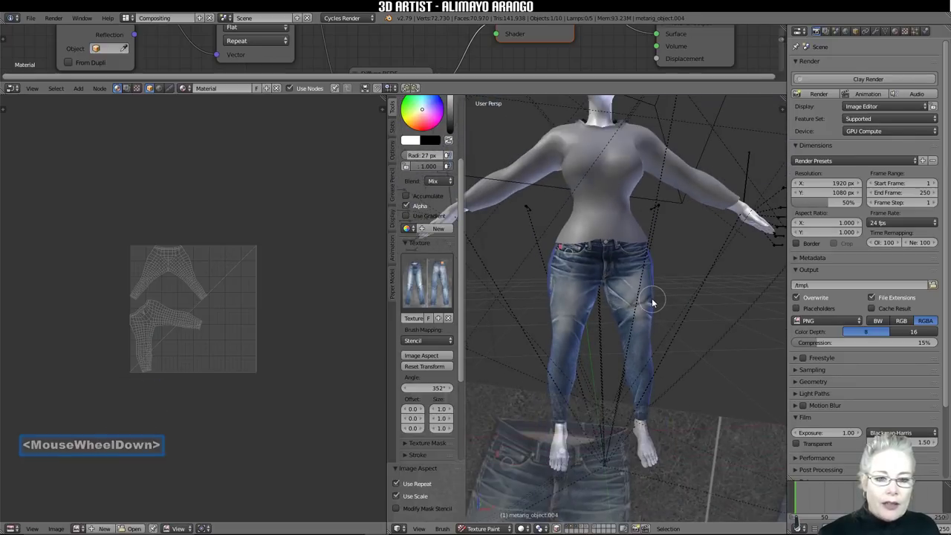
{"action": "scroll", "coordinate": [648, 303], "scroll_direction": "down", "scroll_amount": 1}
{"action": "middle_click_drag", "start_coordinate": [613, 308], "coordinate": [575, 332]}
Step: Try to scale, rotate and place the stencil's back-view jeans over the back of the character's hips
{"action": "right_click_drag", "start_coordinate": [665, 316], "coordinate": [608, 289], "text": "shift"}
{"action": "right_click_drag", "start_coordinate": [700, 202], "coordinate": [699, 181], "text": "shift"}
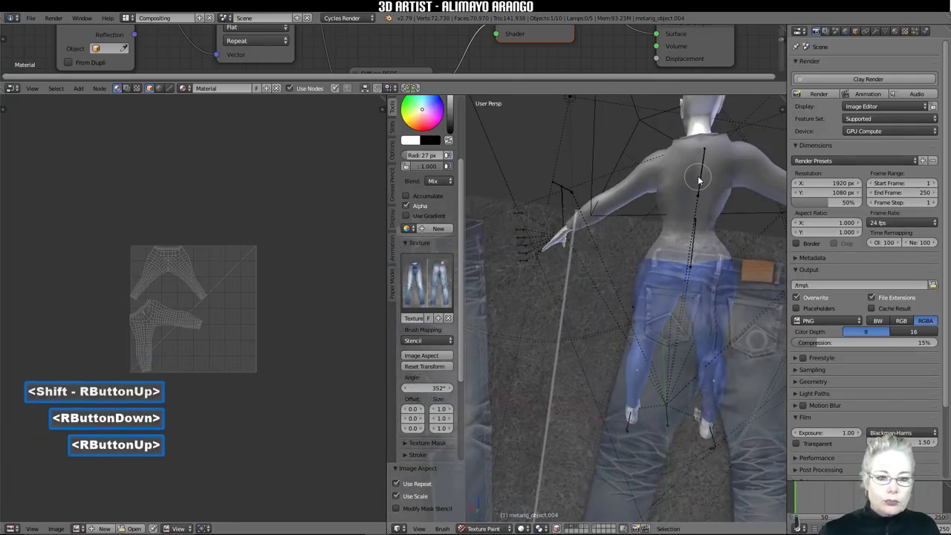
{"action": "left_click", "coordinate": [698, 181]}
{"action": "middle_click_drag", "start_coordinate": [691, 179], "coordinate": [671, 172], "text": "shift"}
{"action": "right_click_drag", "start_coordinate": [740, 372], "coordinate": [671, 361]}
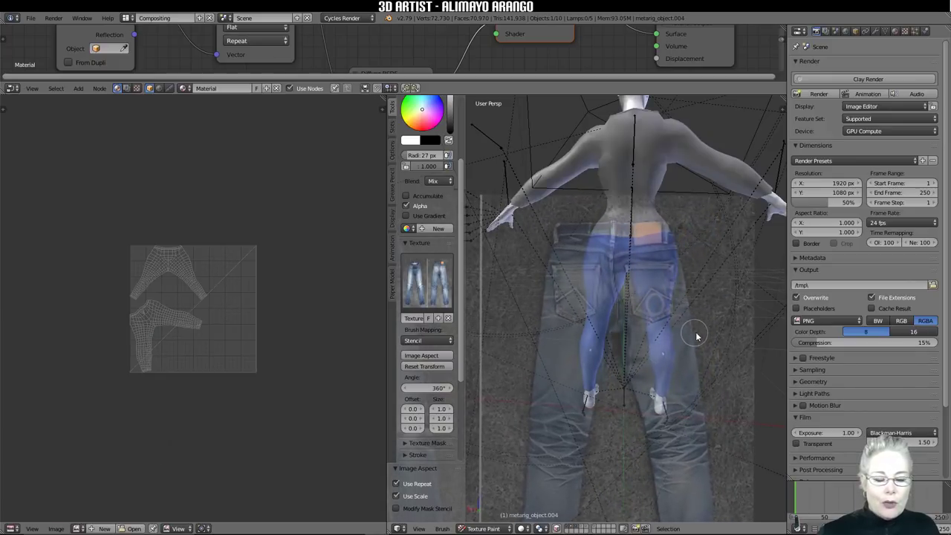
Step: Reset the stencil transform, then enlarge and position its back-view jeans so the waistband matches the back of the pants
{"action": "left_click", "coordinate": [426, 367]}
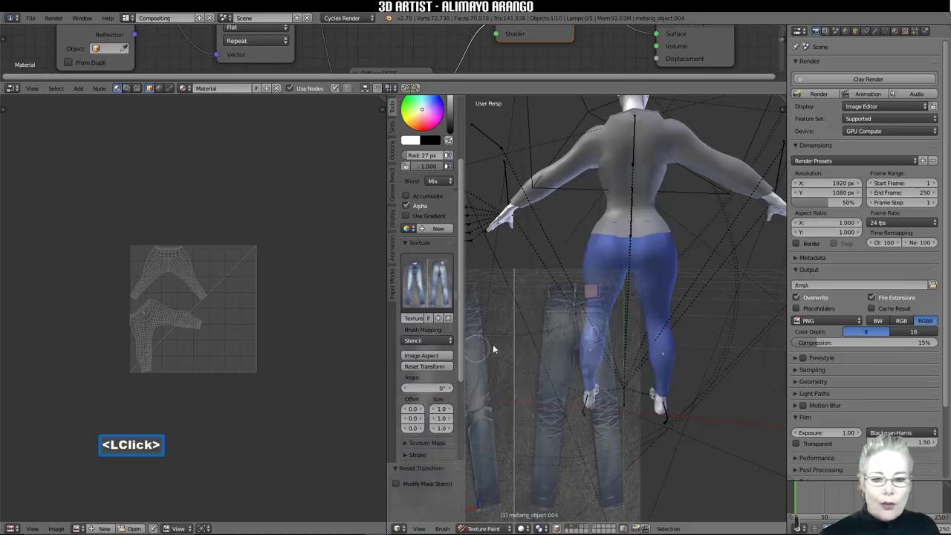
{"action": "right_click_drag", "start_coordinate": [570, 334], "coordinate": [609, 293]}
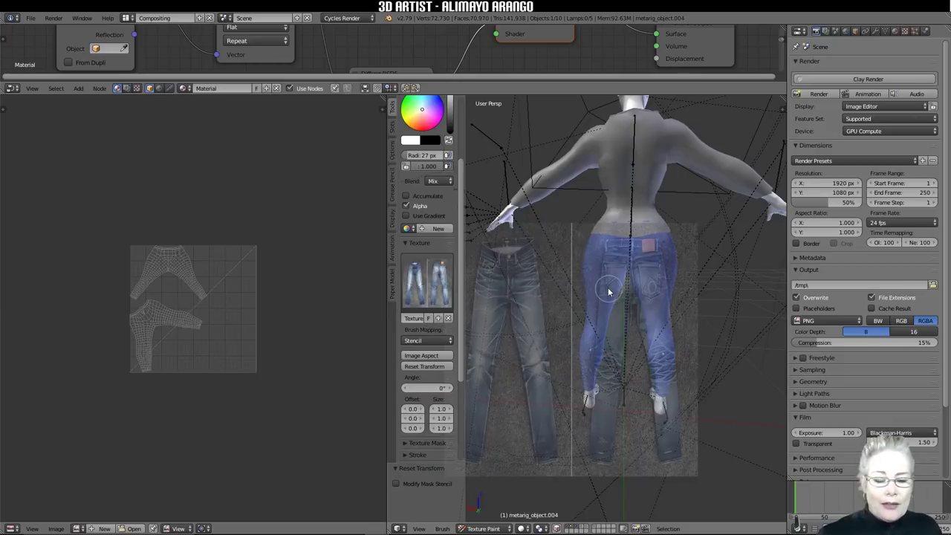
{"action": "right_click_drag", "start_coordinate": [604, 292], "coordinate": [600, 329], "text": "shift"}
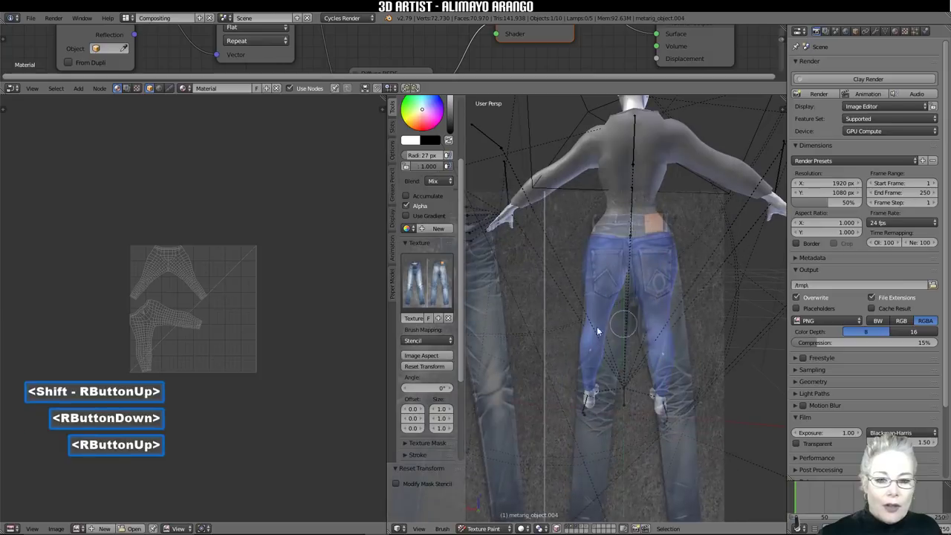
{"action": "right_click_drag", "start_coordinate": [649, 297], "coordinate": [646, 316]}
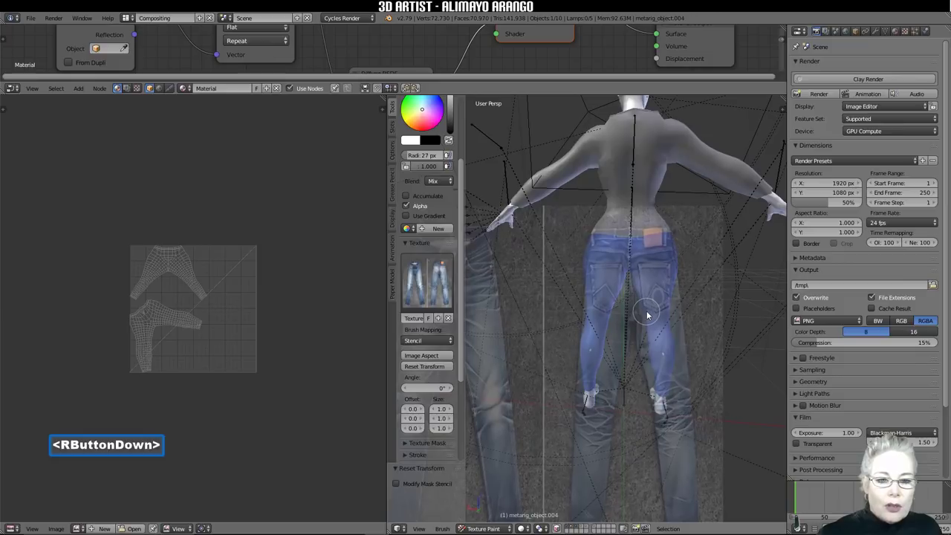
{"action": "right_click_drag", "start_coordinate": [647, 315], "coordinate": [642, 289]}
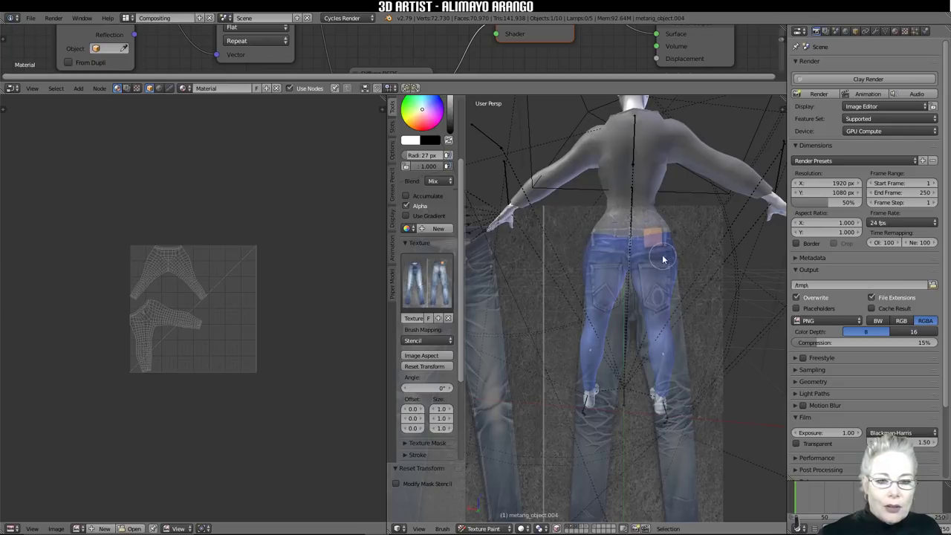
Step: Paint the stencil's back waistband from the character's left side across the centre toward the leather patch
{"action": "left_click", "coordinate": [607, 241]}
{"action": "double_click", "coordinate": [607, 242]}
{"action": "left_click", "coordinate": [637, 245]}
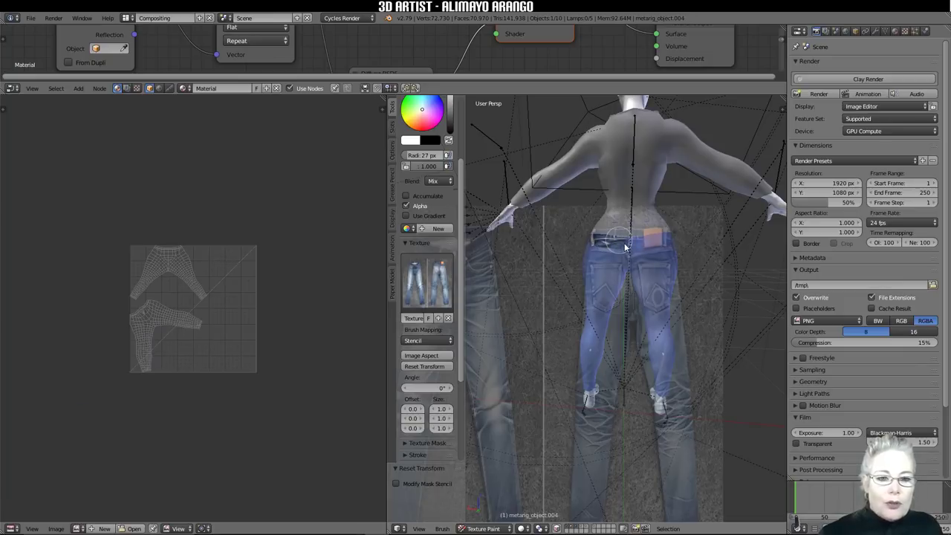
{"action": "double_click", "coordinate": [636, 246]}
{"action": "left_click", "coordinate": [639, 246]}
{"action": "left_click", "coordinate": [642, 245]}
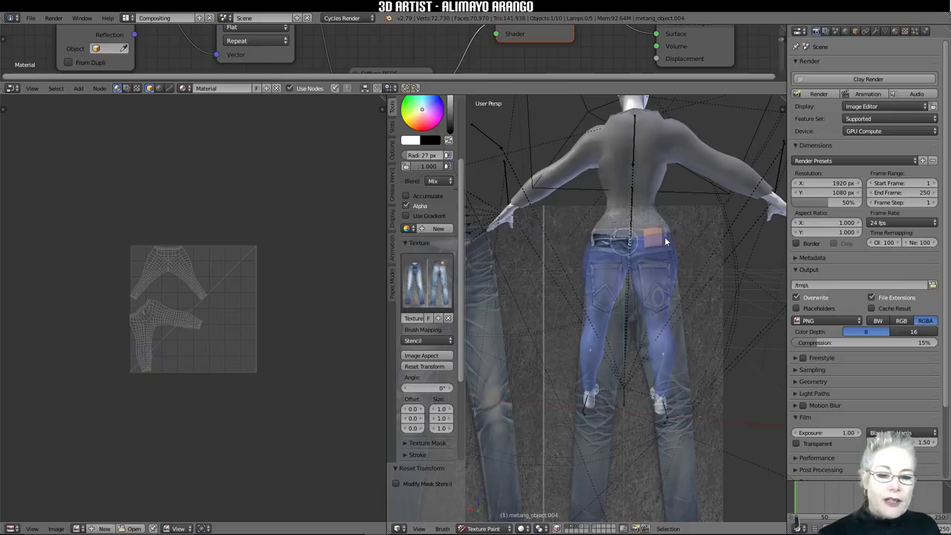
{"action": "left_click", "coordinate": [645, 243]}
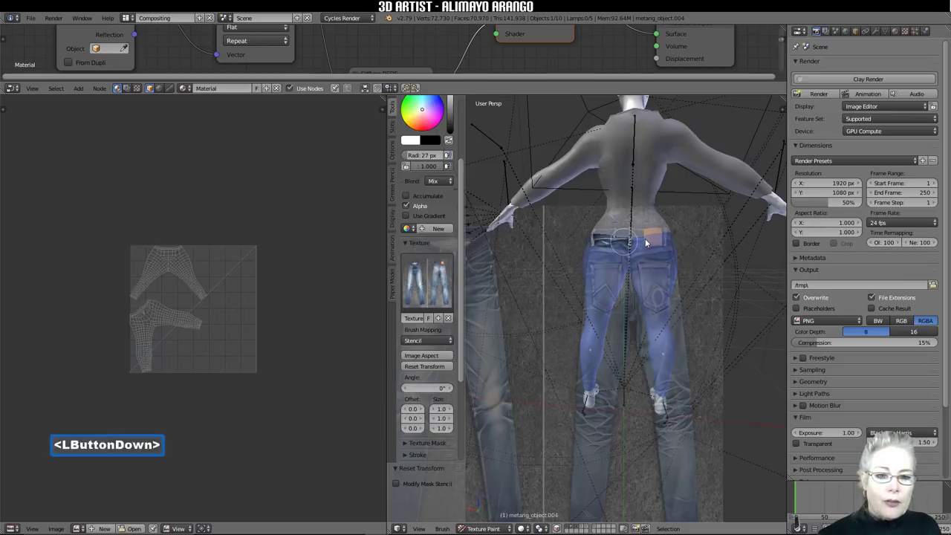
{"action": "double_click", "coordinate": [648, 242]}
{"action": "double_click", "coordinate": [654, 240]}
{"action": "left_click", "coordinate": [657, 240]}
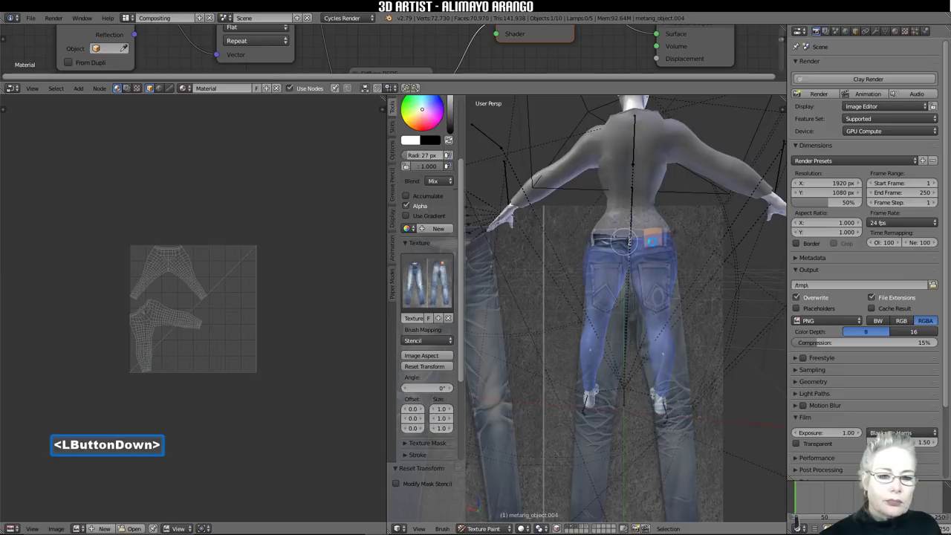
Step: Paint the leather patch and the rest of the back waistband, including the denim just below it
{"action": "left_click_drag", "start_coordinate": [626, 239], "coordinate": [693, 279]}
{"action": "left_click", "coordinate": [661, 242]}
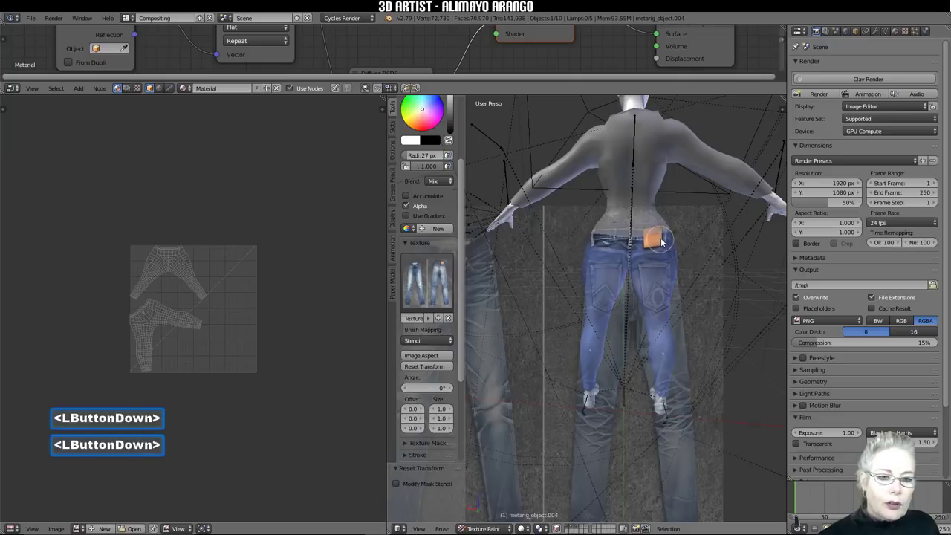
{"action": "double_click", "coordinate": [664, 239]}
{"action": "double_click", "coordinate": [671, 241]}
{"action": "double_click", "coordinate": [647, 253]}
{"action": "left_click_drag", "start_coordinate": [643, 255], "coordinate": [617, 250]}
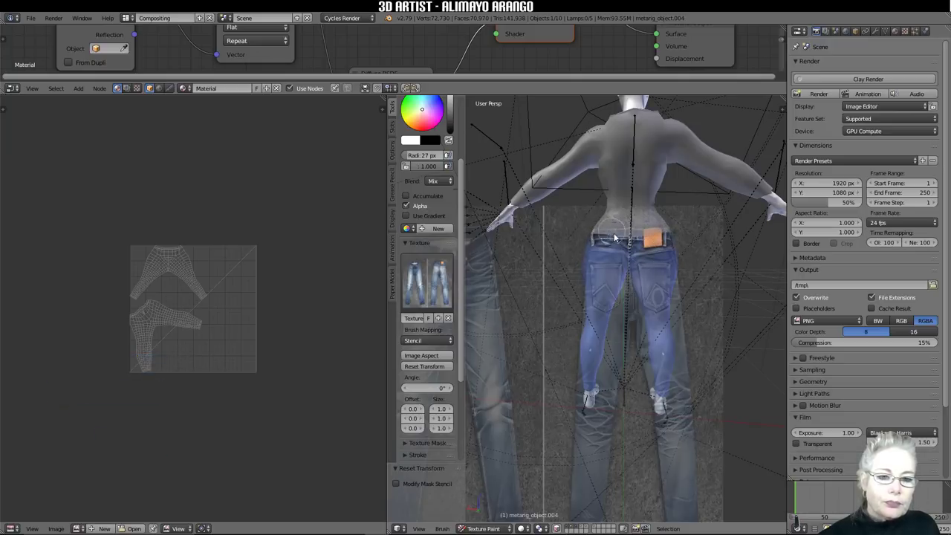
{"action": "left_click", "coordinate": [594, 245]}
{"action": "left_click", "coordinate": [591, 249]}
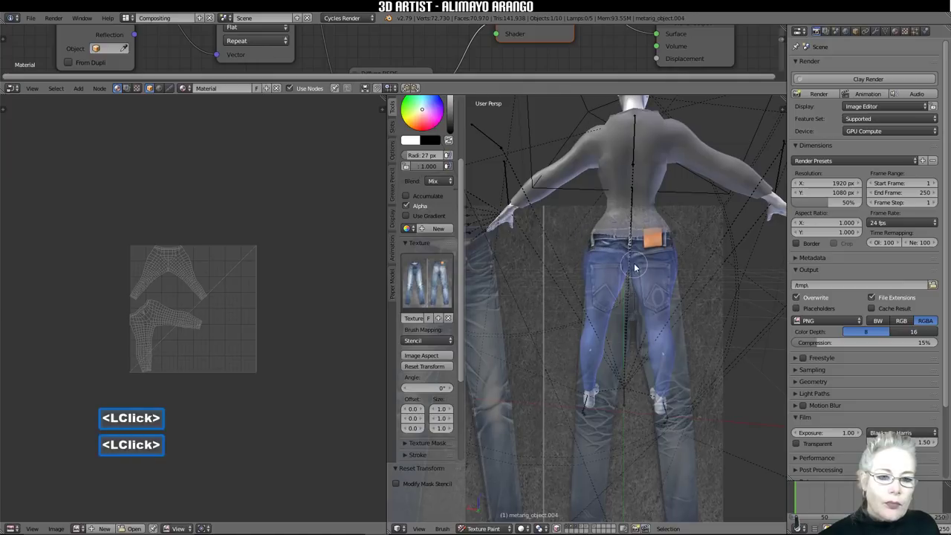
Step: Shrink and move the stencil to fit the left buttock and paint the left back pocket
{"action": "mouse_move", "coordinate": [660, 290]}
{"action": "right_mouse_down", "text": "shift"}
{"action": "mouse_move", "coordinate": [577, 314]}
{"action": "mouse_move", "coordinate": [587, 311]}
{"action": "right_mouse_up", "text": "shift"}
{"action": "right_click_drag", "start_coordinate": [587, 311], "coordinate": [625, 264]}
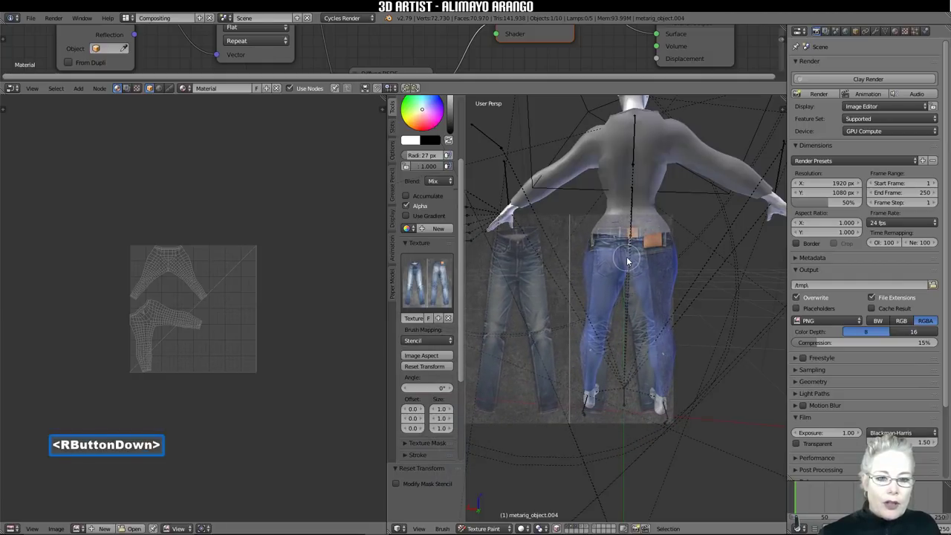
{"action": "right_click_drag", "start_coordinate": [628, 260], "coordinate": [595, 274]}
{"action": "double_click", "coordinate": [602, 262]}
{"action": "double_click", "coordinate": [604, 260]}
{"action": "mouse_move", "coordinate": [605, 260]}
{"action": "left_mouse_down"}
{"action": "mouse_move", "coordinate": [615, 258]}
{"action": "mouse_move", "coordinate": [601, 269]}
{"action": "mouse_move", "coordinate": [611, 274]}
{"action": "left_mouse_up"}
{"action": "double_click", "coordinate": [600, 269]}
{"action": "double_click", "coordinate": [600, 269]}
{"action": "double_click", "coordinate": [608, 273]}
{"action": "double_click", "coordinate": [613, 275]}
{"action": "double_click", "coordinate": [614, 276]}
Step: Align the stencil with the right buttock at an angle of 5.27° and paint the right back pocket
{"action": "right_click_drag", "start_coordinate": [624, 279], "coordinate": [676, 333]}
{"action": "double_click", "coordinate": [651, 277]}
{"action": "double_click", "coordinate": [648, 267]}
{"action": "double_click", "coordinate": [646, 264]}
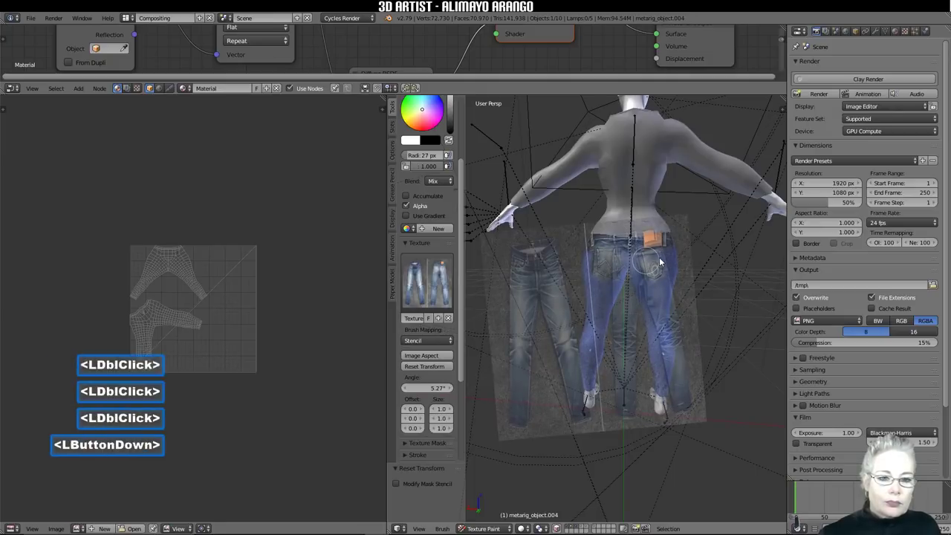
{"action": "left_click", "coordinate": [659, 262]}
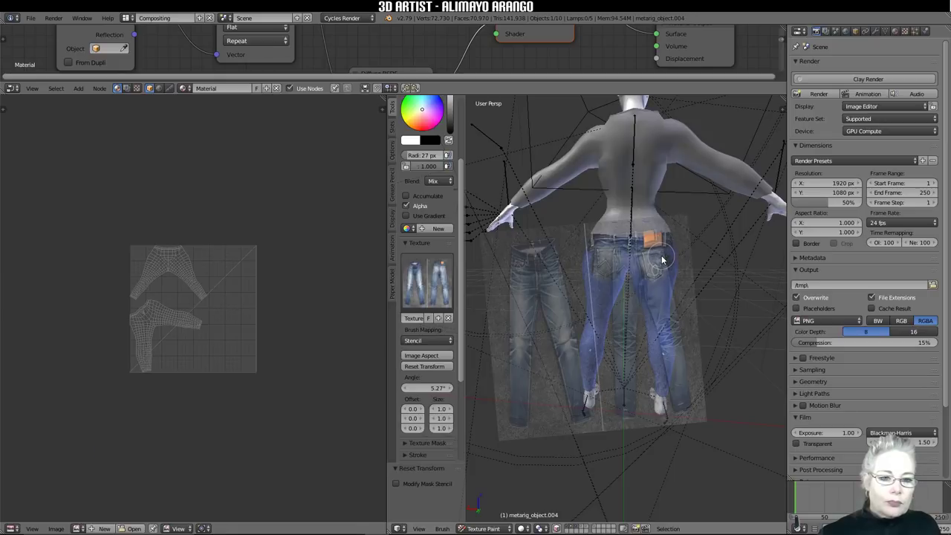
{"action": "double_click", "coordinate": [660, 263]}
{"action": "double_click", "coordinate": [658, 269]}
{"action": "double_click", "coordinate": [656, 274]}
{"action": "left_click", "coordinate": [654, 280]}
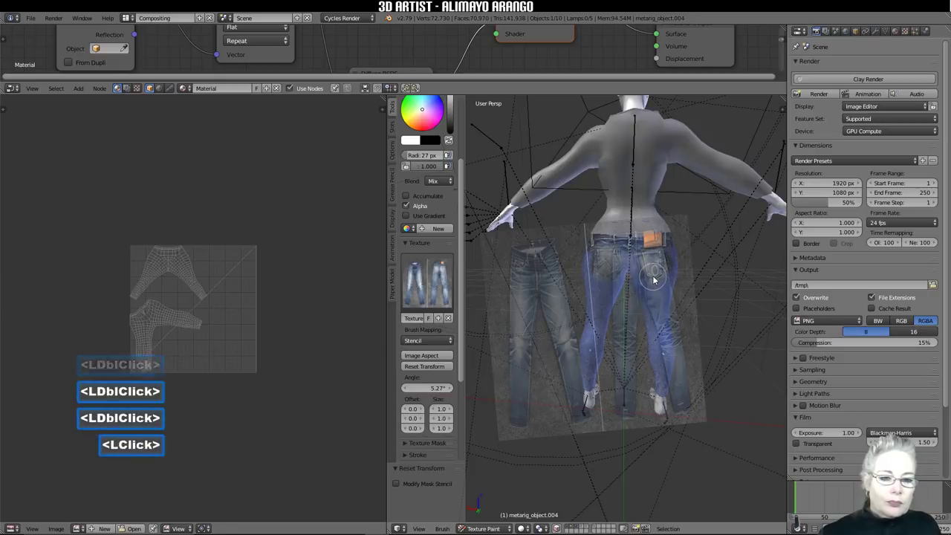
Step: Straighten the stencil to 360°, enlarge it and line up its centre seam with the back of the pants
{"action": "right_click_drag", "start_coordinate": [654, 279], "coordinate": [675, 374]}
{"action": "right_click_drag", "start_coordinate": [675, 374], "coordinate": [570, 429]}
{"action": "mouse_move", "coordinate": [635, 362]}
{"action": "right_mouse_down", "text": "ctrl"}
{"action": "mouse_move", "coordinate": [633, 389]}
{"action": "mouse_move", "coordinate": [629, 379]}
{"action": "right_mouse_up", "text": "ctrl"}
{"action": "right_click_drag", "start_coordinate": [629, 379], "coordinate": [622, 397]}
{"action": "scroll", "coordinate": [621, 392], "scroll_direction": "up", "scroll_amount": 2}
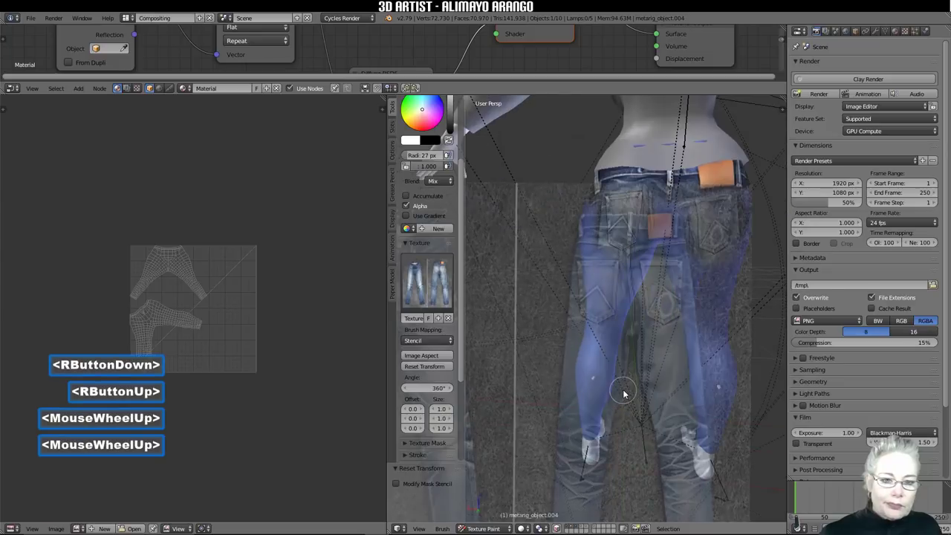
{"action": "right_click_drag", "start_coordinate": [662, 361], "coordinate": [667, 284]}
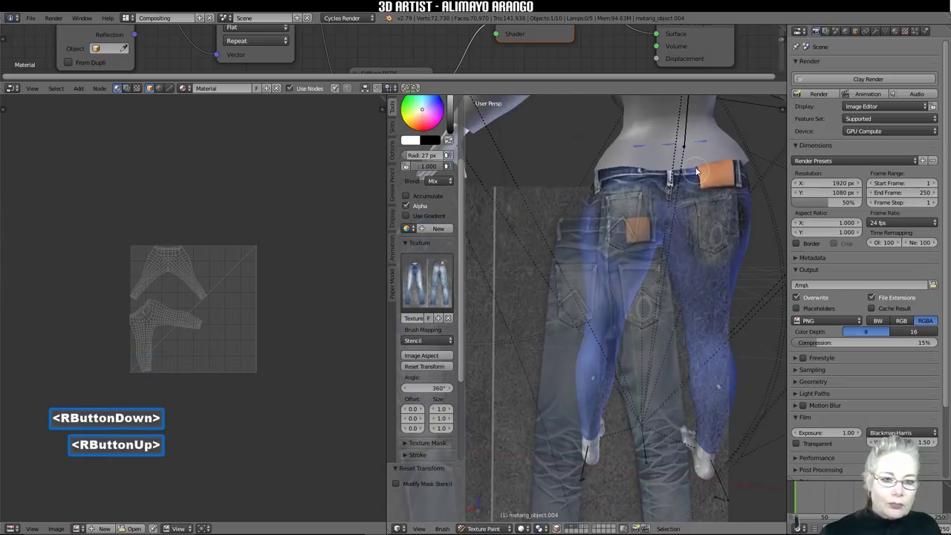
{"action": "middle_click_drag", "start_coordinate": [691, 162], "coordinate": [674, 168], "text": "shift"}
{"action": "right_click_drag", "start_coordinate": [671, 253], "coordinate": [675, 227]}
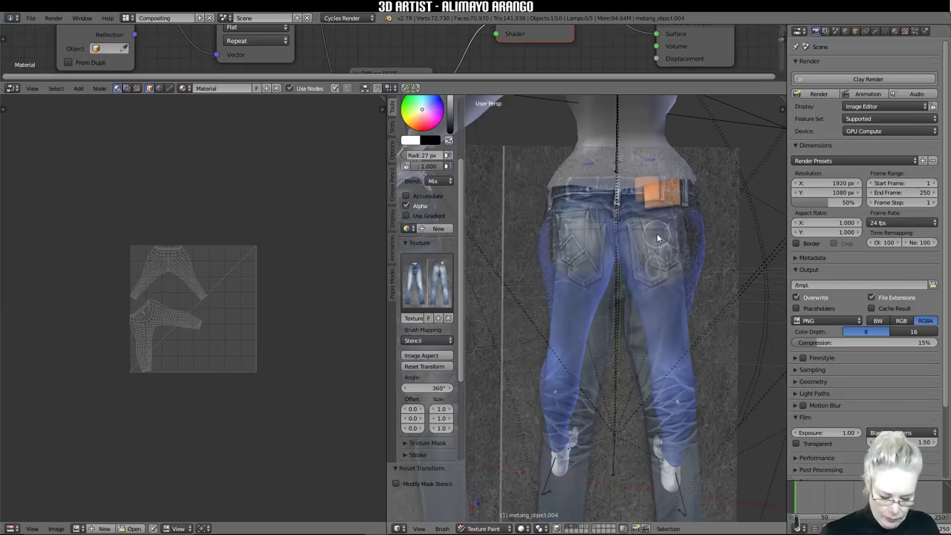
Step: Reduce the brush radius to 18 px and paint the centre back seam between the two pockets
{"action": "key", "text": "f"}
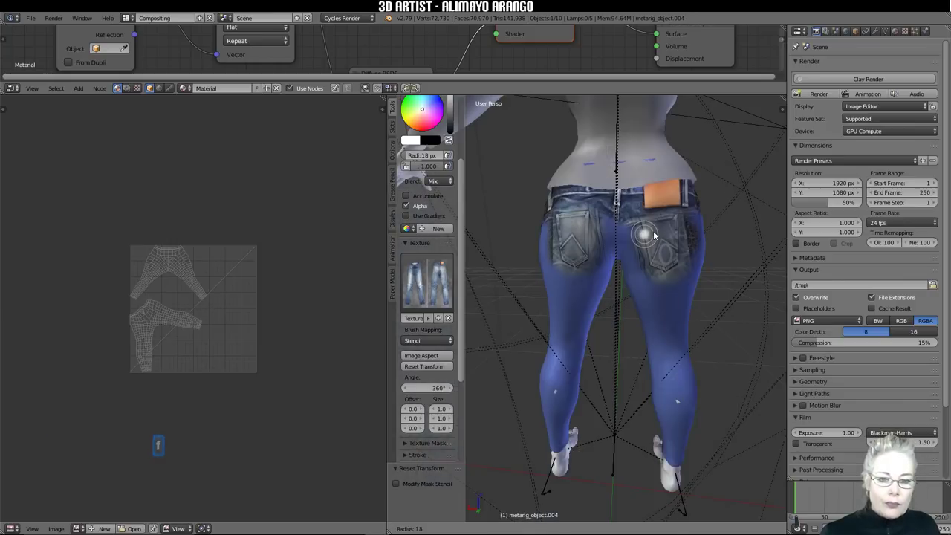
{"action": "left_click", "coordinate": [654, 235]}
{"action": "double_click", "coordinate": [617, 224]}
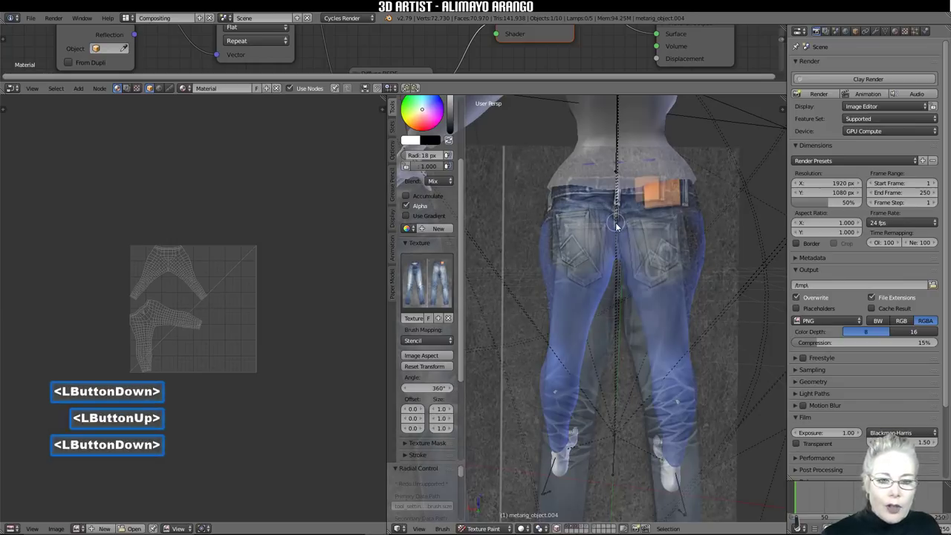
{"action": "left_click", "coordinate": [617, 232]}
{"action": "double_click", "coordinate": [617, 241]}
{"action": "left_click", "coordinate": [617, 248]}
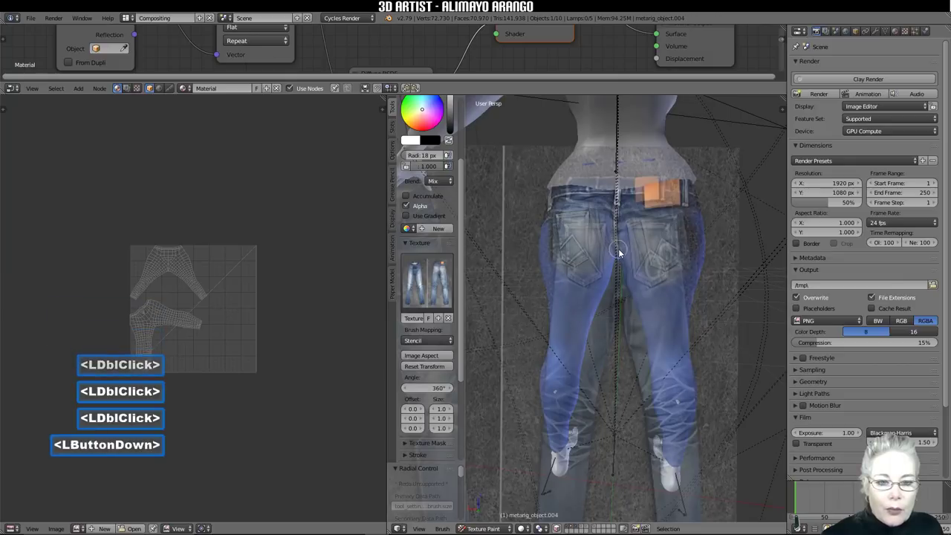
{"action": "double_click", "coordinate": [619, 253]}
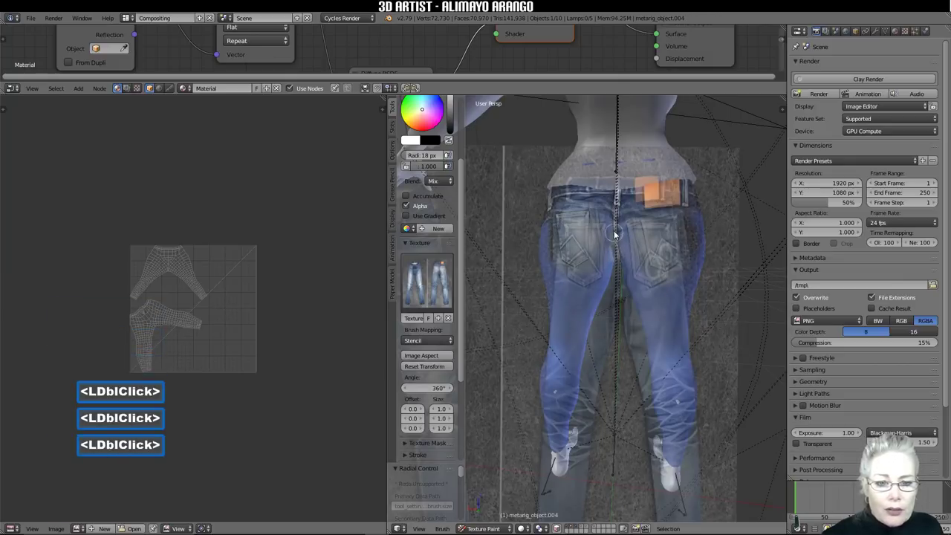
{"action": "left_click", "coordinate": [615, 225]}
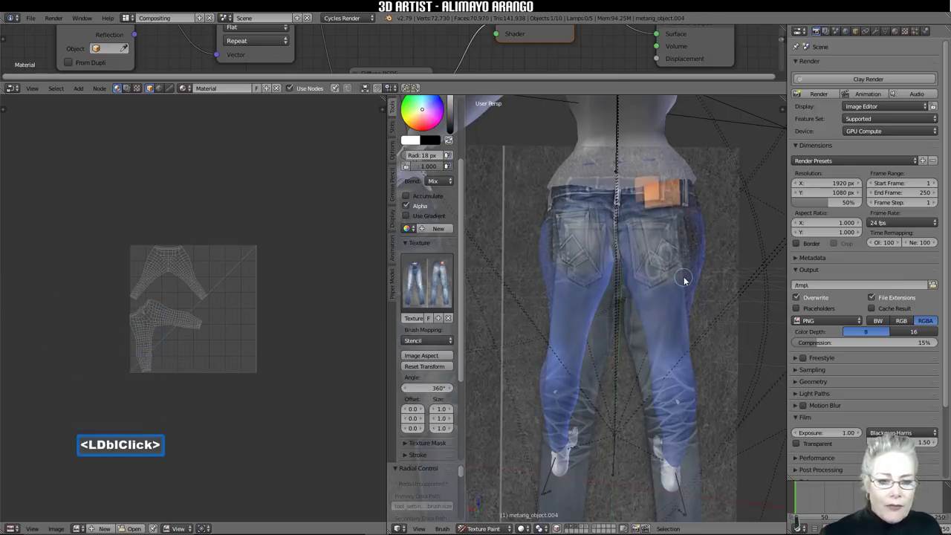
Step: Rotate the stencil to 353°, set the brush radius to 52 px and paint the back of the right thigh and knee
{"action": "right_click_drag", "start_coordinate": [665, 340], "coordinate": [696, 345]}
{"action": "key", "text": "f"}
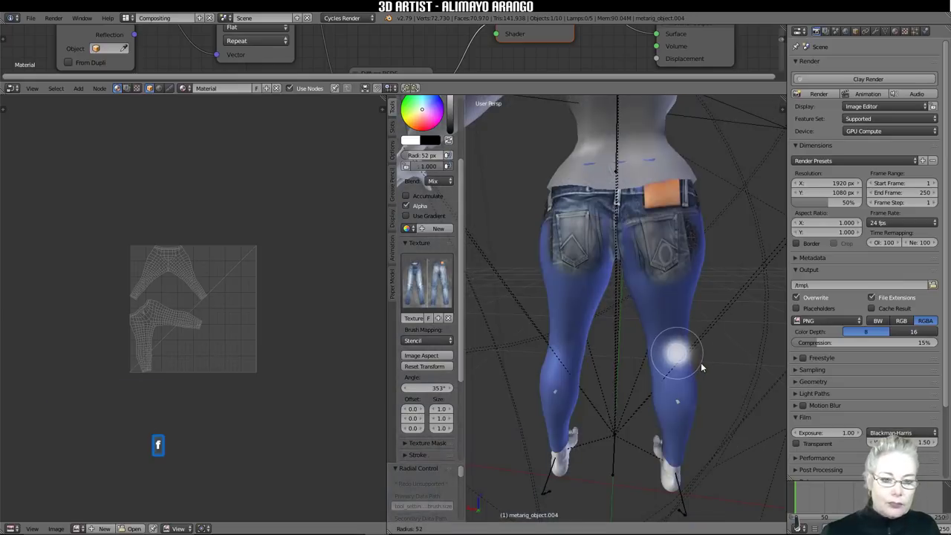
{"action": "left_click", "coordinate": [681, 344]}
{"action": "double_click", "coordinate": [681, 321]}
{"action": "double_click", "coordinate": [671, 317]}
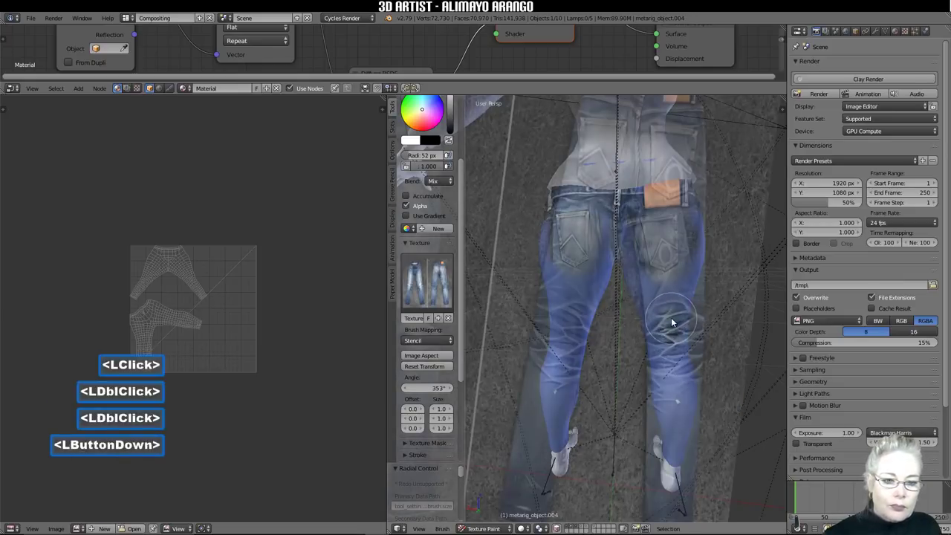
{"action": "double_click", "coordinate": [666, 334]}
{"action": "double_click", "coordinate": [661, 350]}
{"action": "mouse_move", "coordinate": [662, 372]}
{"action": "left_mouse_down"}
{"action": "mouse_move", "coordinate": [678, 363]}
{"action": "mouse_move", "coordinate": [669, 361]}
{"action": "left_mouse_up"}
Step: Align the stencil with the left leg at an angle of 359° and paint the creases behind the left knee
{"action": "mouse_move", "coordinate": [615, 418]}
{"action": "right_mouse_down", "text": "ctrl"}
{"action": "mouse_move", "coordinate": [635, 409]}
{"action": "mouse_move", "coordinate": [629, 415]}
{"action": "right_mouse_up", "text": "ctrl"}
{"action": "right_click_drag", "start_coordinate": [629, 415], "coordinate": [619, 422]}
{"action": "double_click", "coordinate": [564, 339]}
{"action": "double_click", "coordinate": [567, 343]}
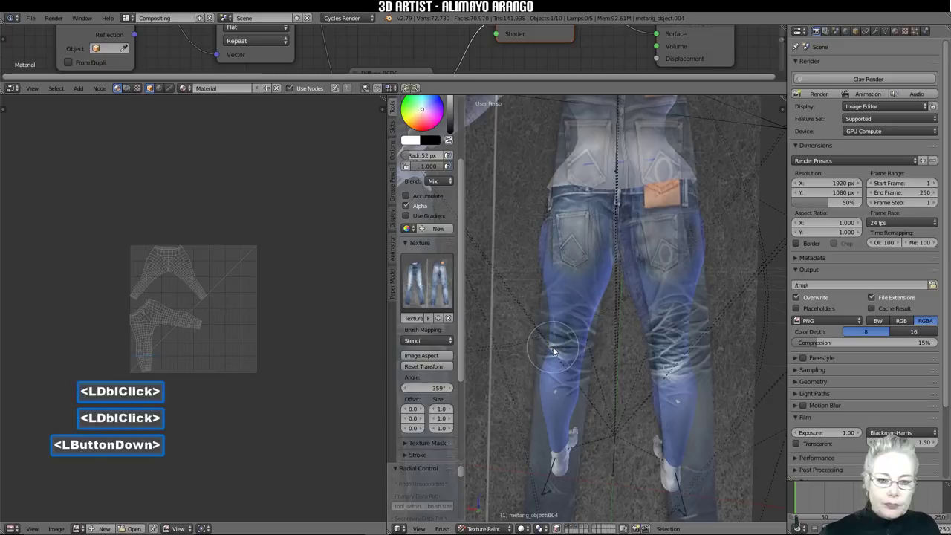
{"action": "double_click", "coordinate": [574, 353]}
{"action": "double_click", "coordinate": [578, 348]}
{"action": "left_click", "coordinate": [582, 344]}
{"action": "left_click_drag", "start_coordinate": [582, 344], "coordinate": [561, 325]}
Step: Shift the stencil down over the left leg and paint the back of the left thigh toward its inner edge
{"action": "mouse_move", "coordinate": [605, 339]}
{"action": "right_mouse_down"}
{"action": "mouse_move", "coordinate": [599, 403]}
{"action": "mouse_move", "coordinate": [594, 392]}
{"action": "right_mouse_up"}
{"action": "left_click", "coordinate": [561, 302]}
{"action": "double_click", "coordinate": [558, 296]}
{"action": "double_click", "coordinate": [554, 284]}
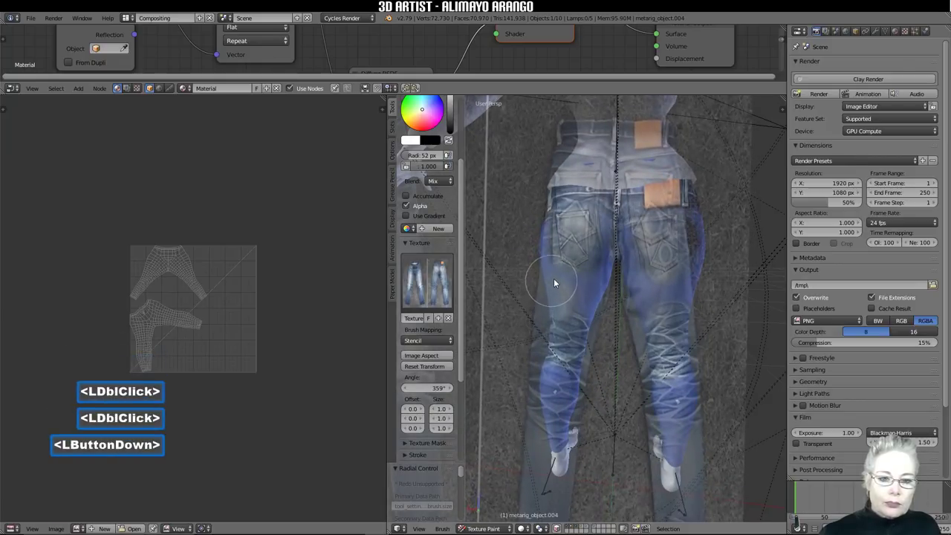
{"action": "double_click", "coordinate": [568, 284]}
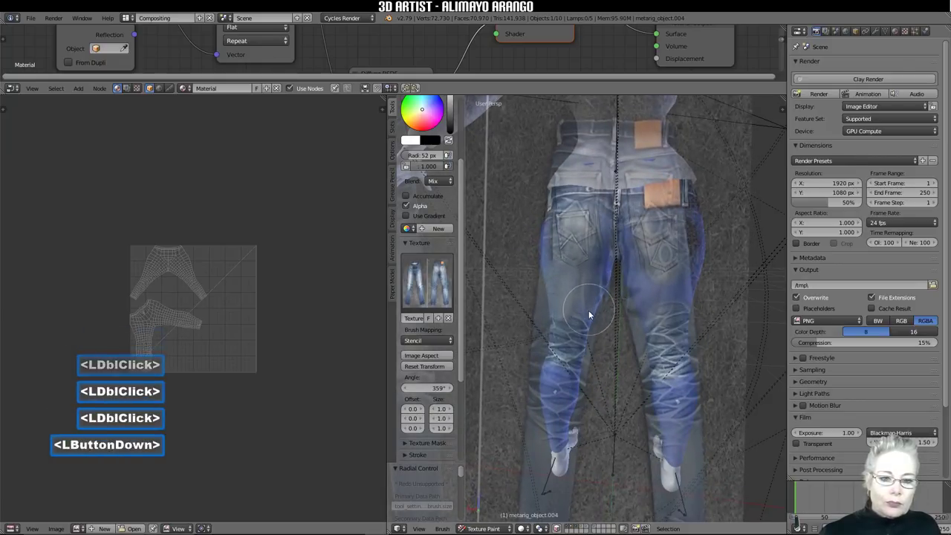
{"action": "left_click_drag", "start_coordinate": [597, 306], "coordinate": [623, 327]}
{"action": "left_click", "coordinate": [624, 330]}
Step: Align the stencil at 356° with the right leg and paint the back of the calf down to the ankle
{"action": "mouse_move", "coordinate": [624, 329]}
{"action": "right_mouse_down"}
{"action": "mouse_move", "coordinate": [620, 318]}
{"action": "mouse_move", "coordinate": [638, 362]}
{"action": "mouse_move", "coordinate": [682, 299]}
{"action": "right_mouse_up"}
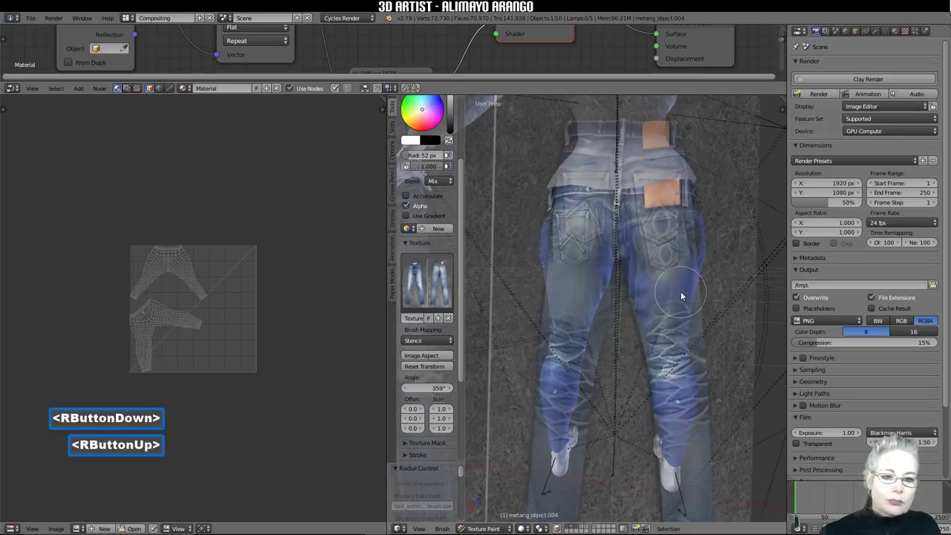
{"action": "left_click", "coordinate": [665, 407]}
{"action": "mouse_move", "coordinate": [683, 403]}
{"action": "left_mouse_down"}
{"action": "mouse_move", "coordinate": [691, 386]}
{"action": "mouse_move", "coordinate": [671, 426]}
{"action": "left_mouse_up"}
{"action": "double_click", "coordinate": [672, 394]}
{"action": "double_click", "coordinate": [669, 391]}
{"action": "double_click", "coordinate": [680, 389]}
{"action": "double_click", "coordinate": [674, 475]}
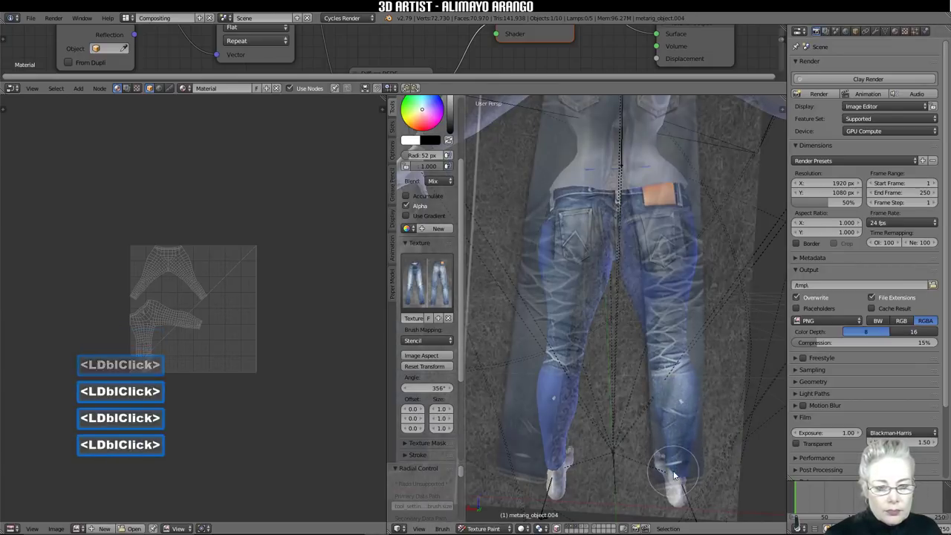
Step: Rotate the stencil to 4.32°, line it up with the left leg and paint the back of the left calf
{"action": "right_click_drag", "start_coordinate": [614, 478], "coordinate": [648, 462], "text": "ctrl"}
{"action": "right_click_drag", "start_coordinate": [622, 433], "coordinate": [620, 447]}
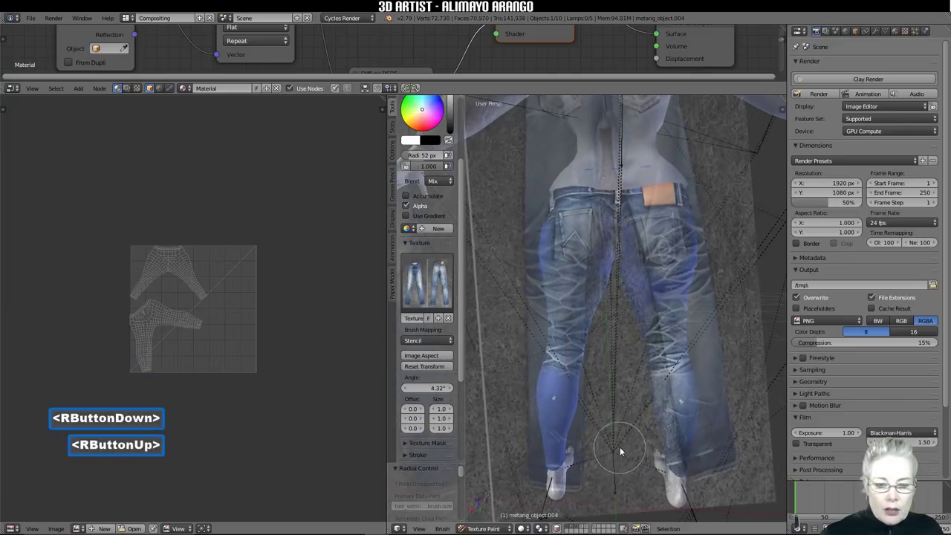
{"action": "left_click", "coordinate": [556, 450]}
{"action": "double_click", "coordinate": [554, 442]}
{"action": "double_click", "coordinate": [552, 437]}
{"action": "left_click", "coordinate": [550, 433]}
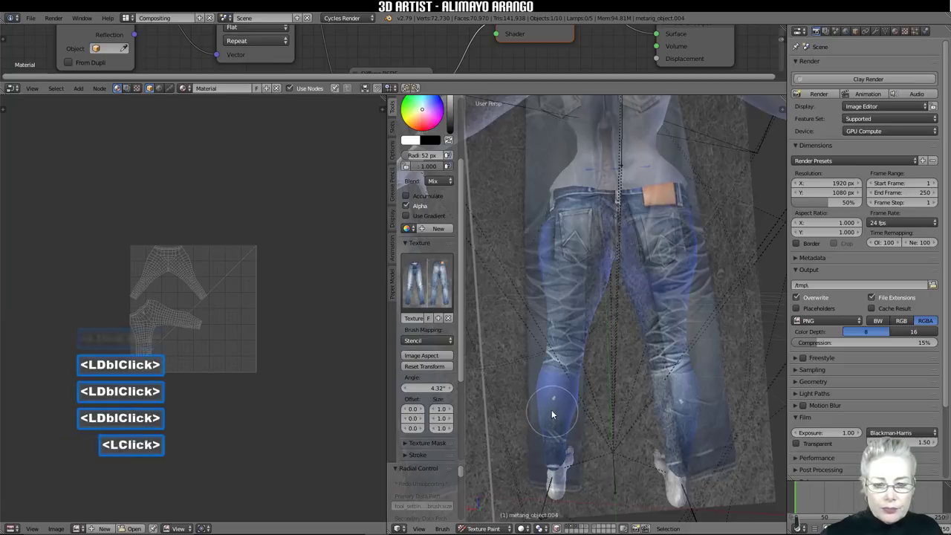
{"action": "double_click", "coordinate": [561, 389]}
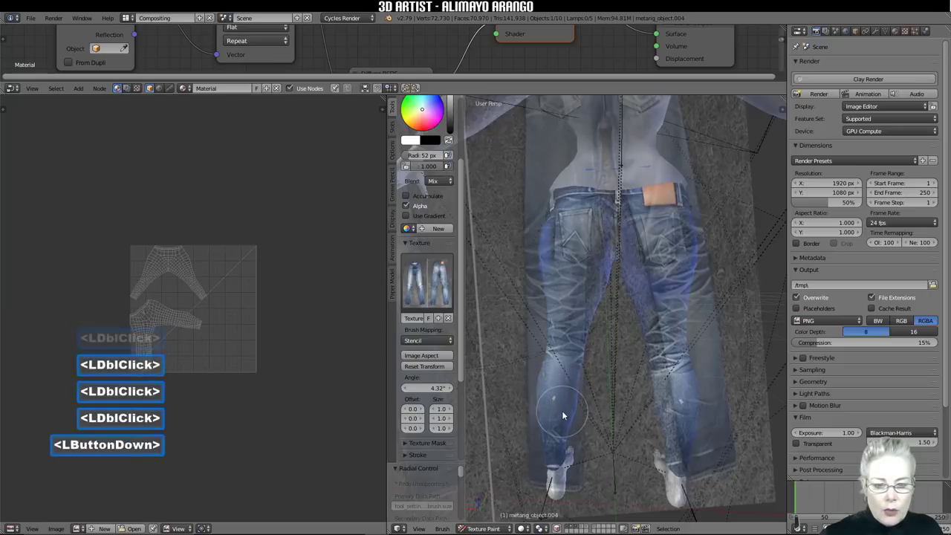
Step: Position the stencil over the outer side of the left leg and paint the side of the upper thigh
{"action": "middle_click_drag", "start_coordinate": [647, 380], "coordinate": [636, 334]}
{"action": "right_click_drag", "start_coordinate": [636, 333], "coordinate": [605, 344]}
{"action": "middle_click_drag", "start_coordinate": [605, 344], "coordinate": [666, 356]}
{"action": "right_click_drag", "start_coordinate": [666, 356], "coordinate": [664, 442]}
{"action": "mouse_move", "coordinate": [674, 393]}
{"action": "middle_mouse_down"}
{"action": "mouse_move", "coordinate": [720, 395]}
{"action": "mouse_move", "coordinate": [660, 392]}
{"action": "mouse_move", "coordinate": [681, 406]}
{"action": "middle_mouse_up"}
{"action": "mouse_move", "coordinate": [679, 405]}
{"action": "right_mouse_down"}
{"action": "mouse_move", "coordinate": [694, 445]}
{"action": "mouse_move", "coordinate": [684, 478]}
{"action": "mouse_move", "coordinate": [681, 407]}
{"action": "mouse_move", "coordinate": [673, 416]}
{"action": "right_mouse_up"}
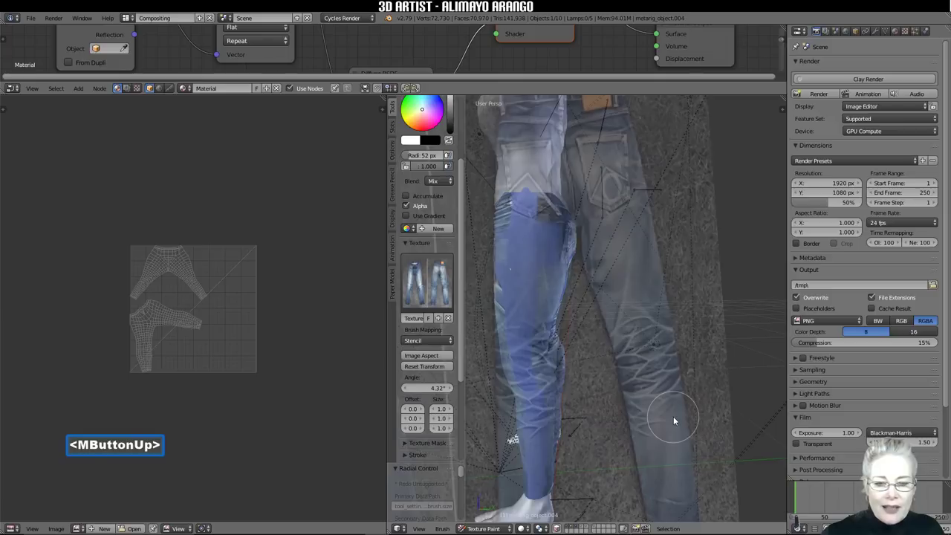
{"action": "right_click", "coordinate": [674, 416]}
{"action": "left_click", "coordinate": [526, 260]}
{"action": "double_click", "coordinate": [527, 255]}
{"action": "left_click_drag", "start_coordinate": [526, 253], "coordinate": [531, 236]}
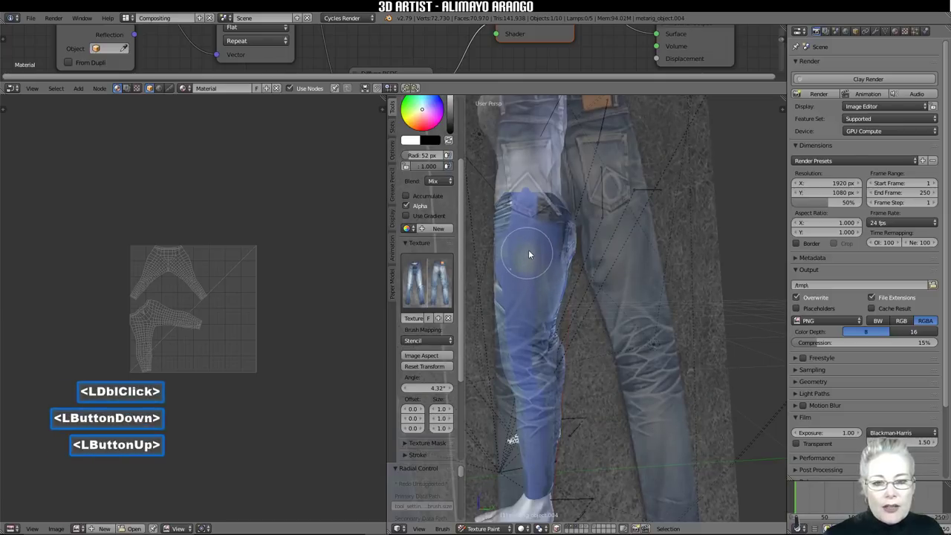
{"action": "double_click", "coordinate": [511, 269]}
{"action": "left_click_drag", "start_coordinate": [511, 269], "coordinate": [513, 291]}
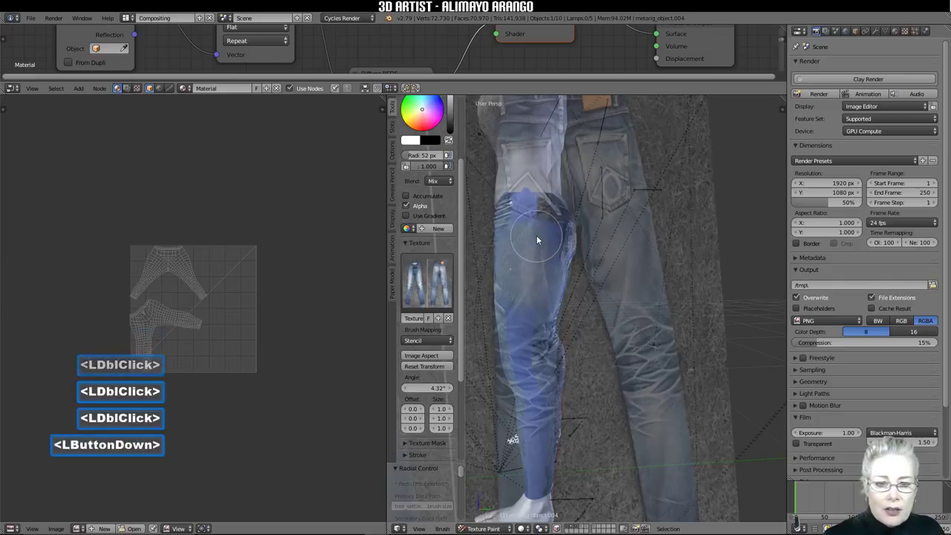
Step: Paint the outer side of the left leg from the lower thigh past the knee to the ankle
{"action": "double_click", "coordinate": [529, 307]}
{"action": "left_click_drag", "start_coordinate": [529, 308], "coordinate": [522, 307]}
{"action": "double_click", "coordinate": [514, 304]}
{"action": "double_click", "coordinate": [522, 328]}
{"action": "double_click", "coordinate": [525, 345]}
{"action": "left_click_drag", "start_coordinate": [524, 362], "coordinate": [529, 387]}
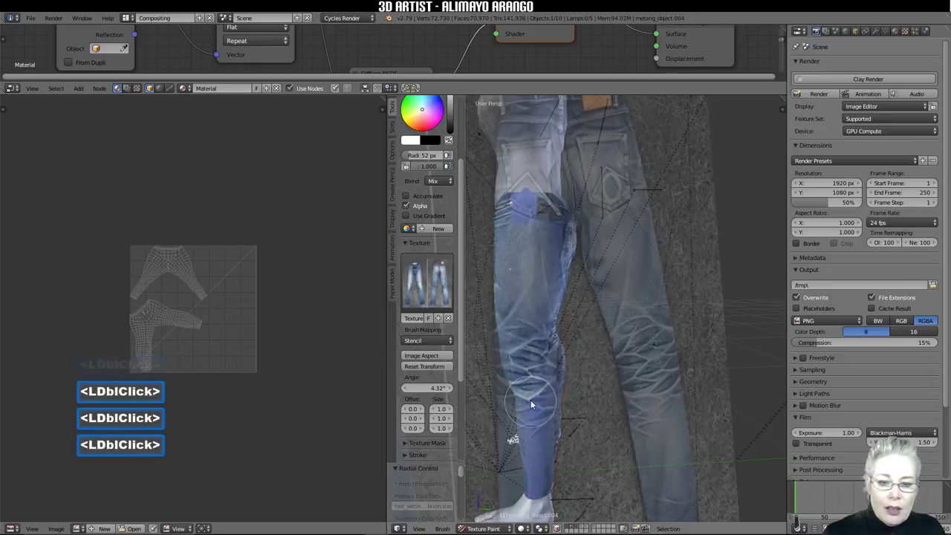
{"action": "left_click_drag", "start_coordinate": [540, 444], "coordinate": [537, 486]}
Step: Rotate the stencil to 357° and align its leg with the outer side of the right leg
{"action": "right_click_drag", "start_coordinate": [544, 351], "coordinate": [767, 300]}
{"action": "middle_click_drag", "start_coordinate": [659, 335], "coordinate": [524, 321]}
{"action": "scroll", "coordinate": [573, 314], "scroll_direction": "down", "scroll_amount": 3}
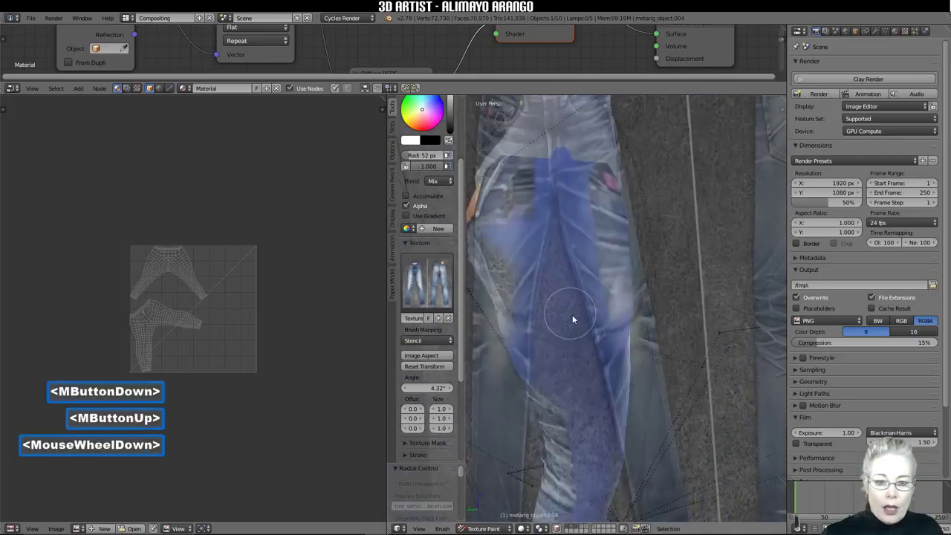
{"action": "right_click_drag", "start_coordinate": [574, 318], "coordinate": [558, 320]}
{"action": "middle_click_drag", "start_coordinate": [557, 319], "coordinate": [561, 321]}
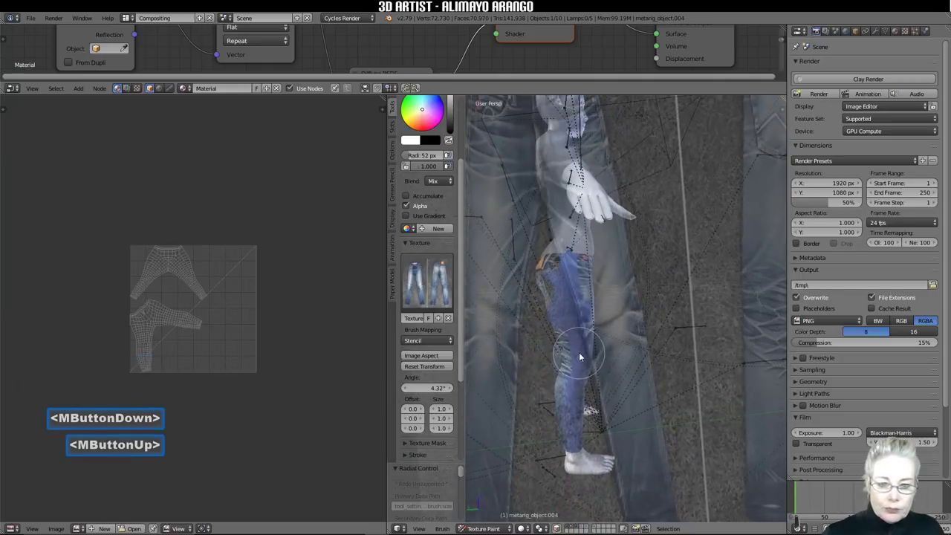
{"action": "scroll", "coordinate": [582, 350], "scroll_direction": "up", "scroll_amount": 2}
{"action": "right_click_drag", "start_coordinate": [652, 331], "coordinate": [618, 399]}
{"action": "right_click_drag", "start_coordinate": [618, 399], "coordinate": [589, 409]}
{"action": "right_click_drag", "start_coordinate": [589, 409], "coordinate": [601, 405], "text": "ctrl"}
{"action": "right_click_drag", "start_coordinate": [600, 404], "coordinate": [612, 425]}
Step: Paint denim over the outer right hip and upper thigh below the waistband
{"action": "double_click", "coordinate": [559, 244]}
{"action": "double_click", "coordinate": [560, 240]}
{"action": "left_click_drag", "start_coordinate": [561, 238], "coordinate": [561, 236]}
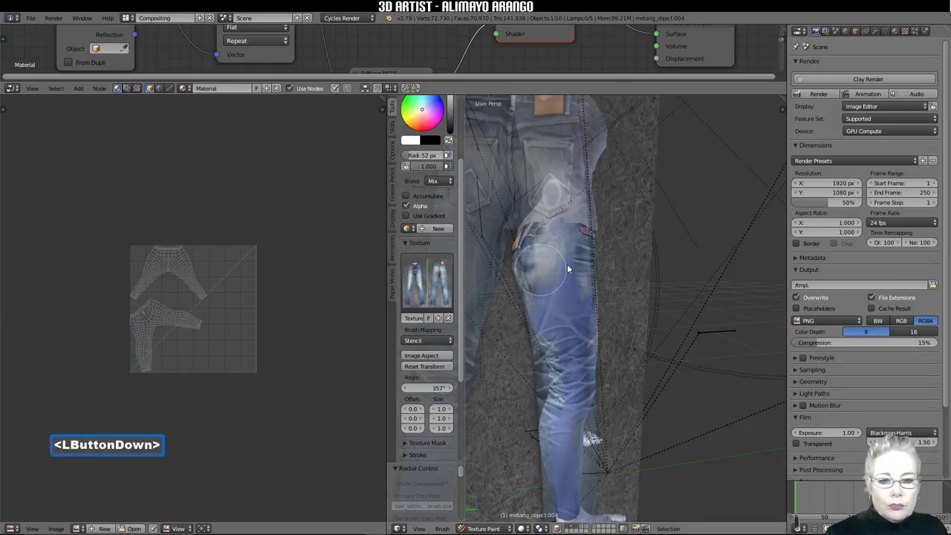
{"action": "mouse_move", "coordinate": [560, 274]}
{"action": "left_mouse_down"}
{"action": "mouse_move", "coordinate": [577, 291]}
{"action": "mouse_move", "coordinate": [558, 289]}
{"action": "mouse_move", "coordinate": [567, 277]}
{"action": "left_mouse_up"}
{"action": "double_click", "coordinate": [569, 269]}
{"action": "double_click", "coordinate": [542, 318]}
{"action": "left_click", "coordinate": [566, 302]}
{"action": "double_click", "coordinate": [574, 307]}
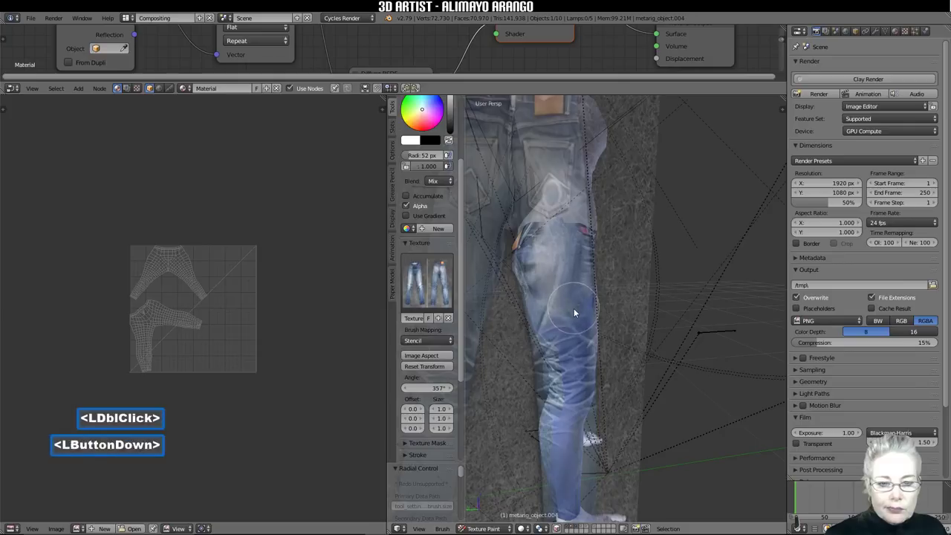
Step: Paint the outer side of the right leg from mid-thigh across the knee creases to the calf
{"action": "double_click", "coordinate": [573, 326]}
{"action": "left_click", "coordinate": [561, 325]}
{"action": "double_click", "coordinate": [558, 328]}
{"action": "left_click", "coordinate": [571, 338]}
{"action": "left_click_drag", "start_coordinate": [577, 344], "coordinate": [569, 366]}
{"action": "double_click", "coordinate": [571, 377]}
{"action": "double_click", "coordinate": [575, 391]}
{"action": "double_click", "coordinate": [570, 407]}
{"action": "left_click", "coordinate": [565, 426]}
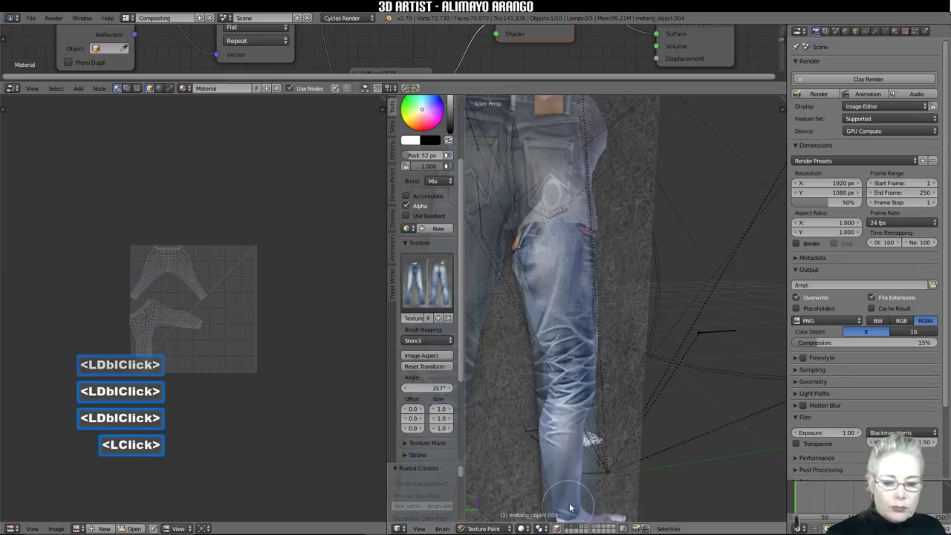
Step: Paint the unpainted strip at the top of the left hip with the stencil
{"action": "middle_click_drag", "start_coordinate": [661, 332], "coordinate": [539, 329]}
{"action": "scroll", "coordinate": [615, 339], "scroll_direction": "down", "scroll_amount": 2}
{"action": "middle_click_drag", "start_coordinate": [616, 339], "coordinate": [565, 304]}
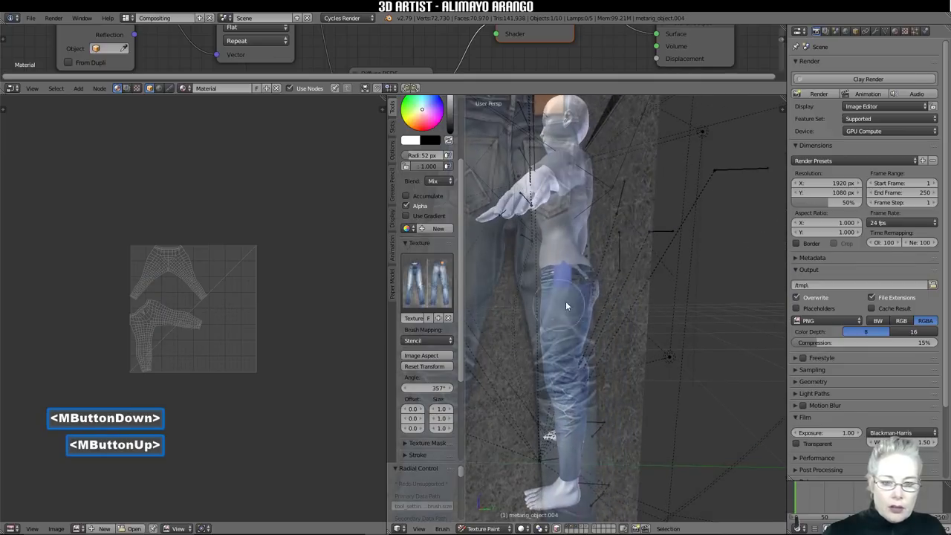
{"action": "double_click", "coordinate": [560, 277]}
{"action": "double_click", "coordinate": [561, 278]}
Step: Switch the paint brush to Clone and set its radius to 22 px
{"action": "scroll", "coordinate": [563, 295], "scroll_direction": "up", "scroll_amount": 1}
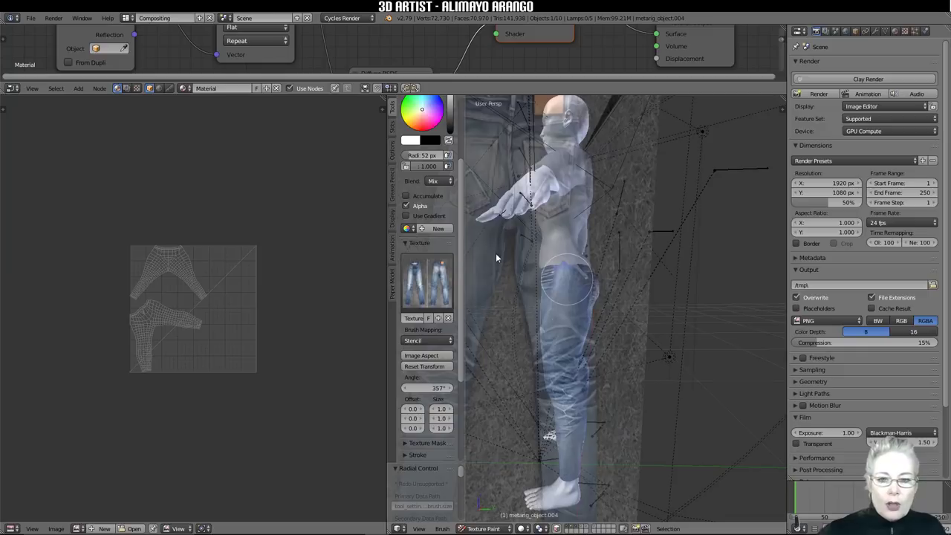
{"action": "left_click", "coordinate": [461, 174]}
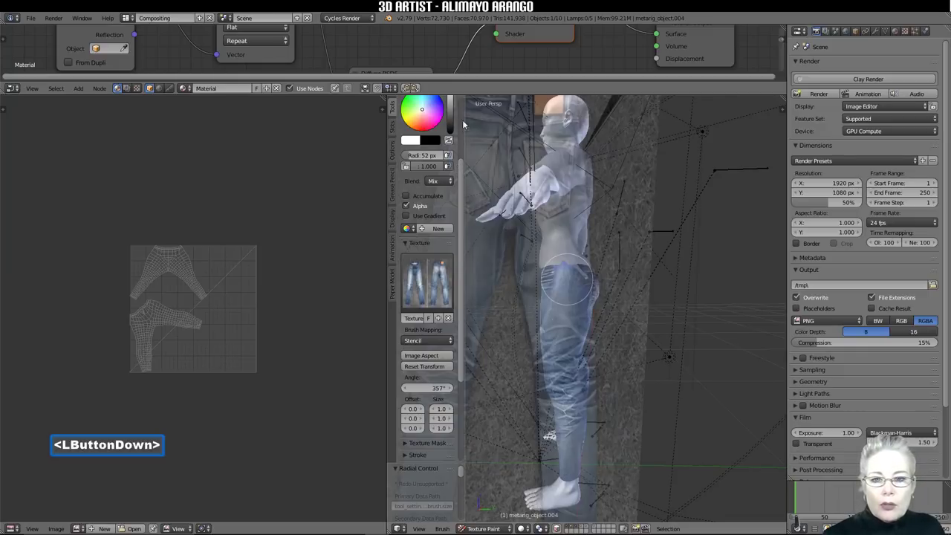
{"action": "left_click", "coordinate": [427, 141]}
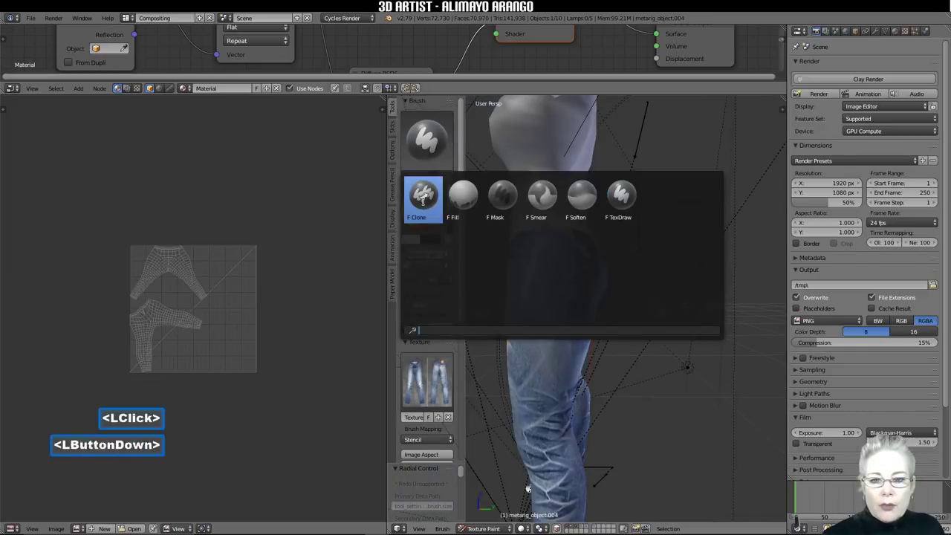
{"action": "left_click", "coordinate": [424, 202]}
{"action": "middle_click_drag", "start_coordinate": [532, 318], "coordinate": [645, 299]}
{"action": "middle_click_drag", "start_coordinate": [581, 324], "coordinate": [609, 312]}
{"action": "mouse_move", "coordinate": [609, 313]}
{"action": "middle_mouse_down", "text": "shift"}
{"action": "mouse_move", "coordinate": [601, 298]}
{"action": "mouse_move", "coordinate": [602, 321]}
{"action": "mouse_move", "coordinate": [633, 314]}
{"action": "mouse_move", "coordinate": [594, 333]}
{"action": "mouse_move", "coordinate": [606, 332]}
{"action": "middle_mouse_up", "text": "shift"}
{"action": "scroll", "coordinate": [631, 312], "scroll_direction": "down", "scroll_amount": 3}
{"action": "key", "text": "f"}
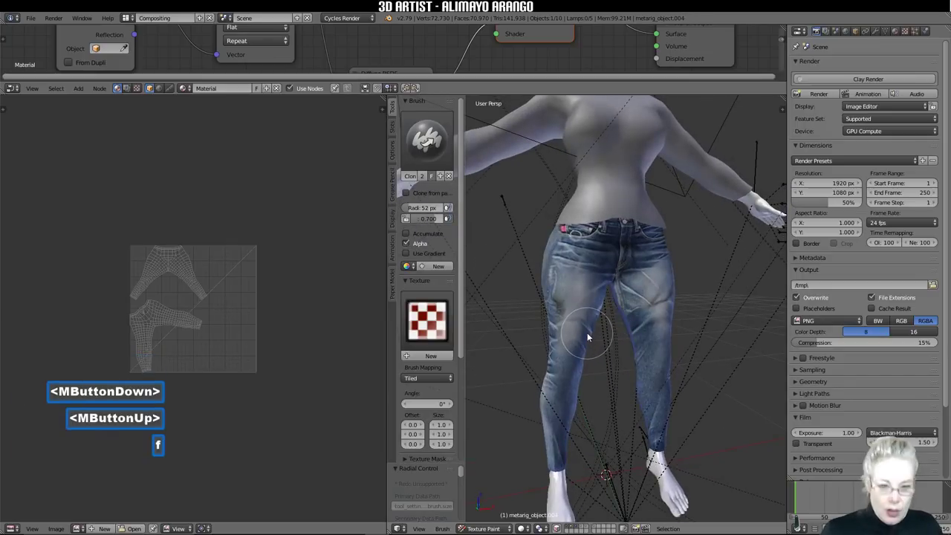
{"action": "left_click", "coordinate": [527, 340]}
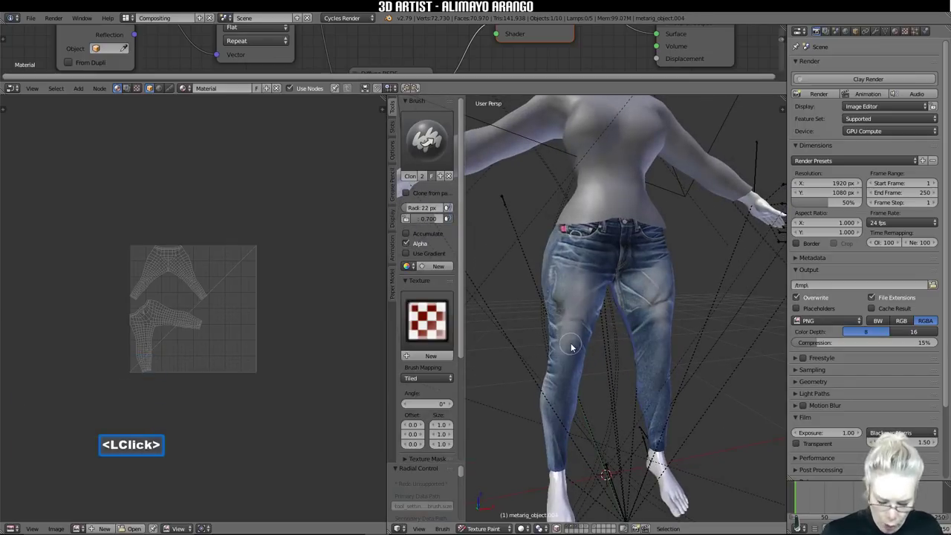
Step: Sample clean denim on the lower right leg and clone it over the blemished patch on the right thigh
{"action": "middle_click_drag", "start_coordinate": [570, 379], "coordinate": [608, 382]}
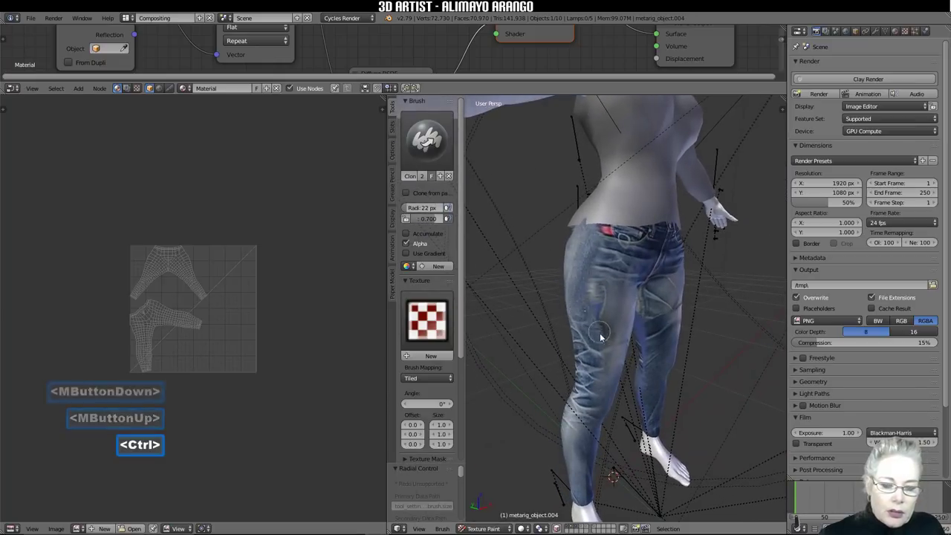
{"action": "left_click", "coordinate": [573, 443], "text": "ctrl"}
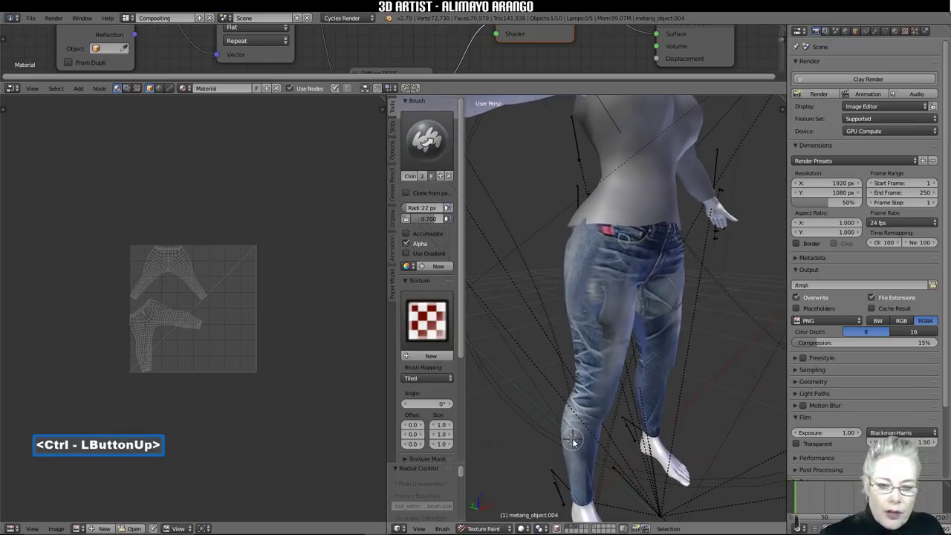
{"action": "double_click", "coordinate": [602, 336]}
{"action": "left_click", "coordinate": [595, 328]}
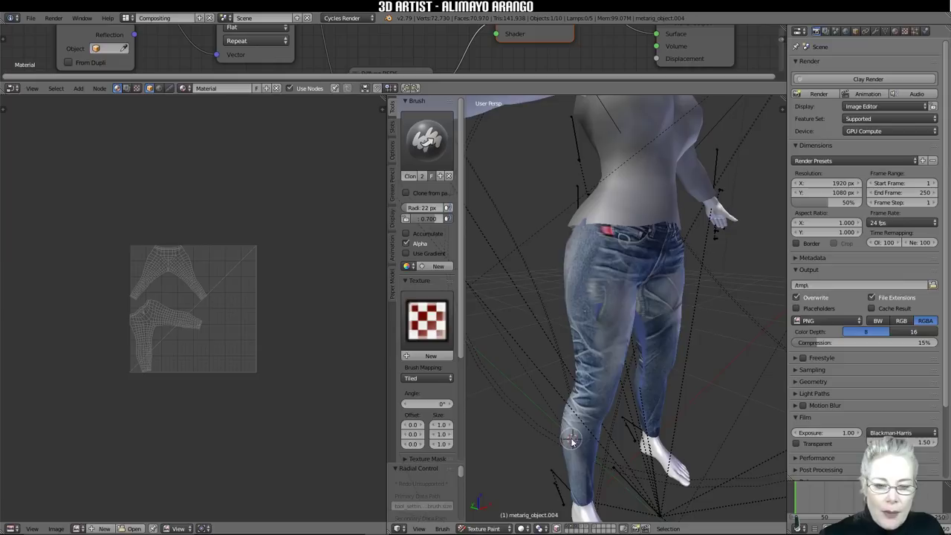
{"action": "left_click", "coordinate": [595, 316]}
{"action": "double_click", "coordinate": [596, 301]}
{"action": "left_click", "coordinate": [591, 296]}
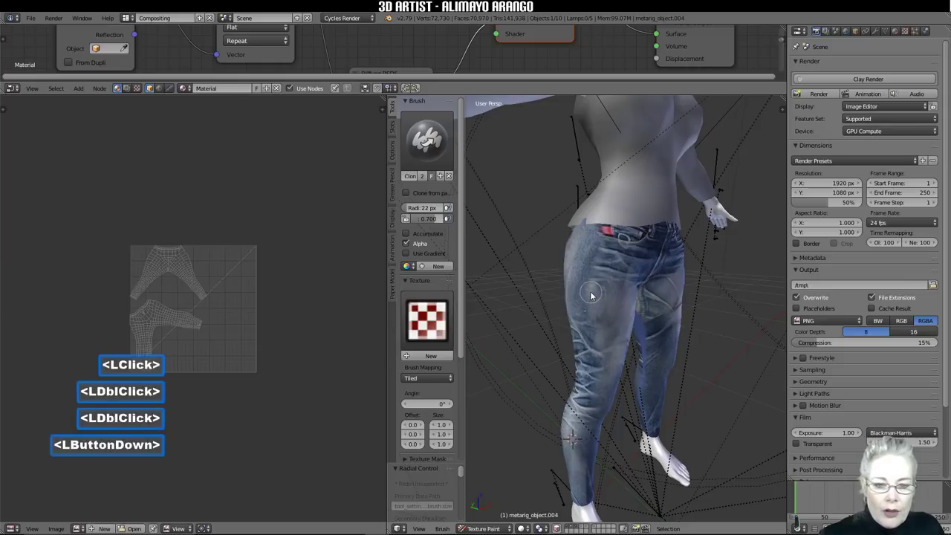
Step: Sample the denim near the right knee and clone it over the upper right thigh below the front pocket
{"action": "mouse_move", "coordinate": [603, 294]}
{"action": "middle_mouse_down"}
{"action": "mouse_move", "coordinate": [549, 295]}
{"action": "mouse_move", "coordinate": [610, 299]}
{"action": "middle_mouse_up"}
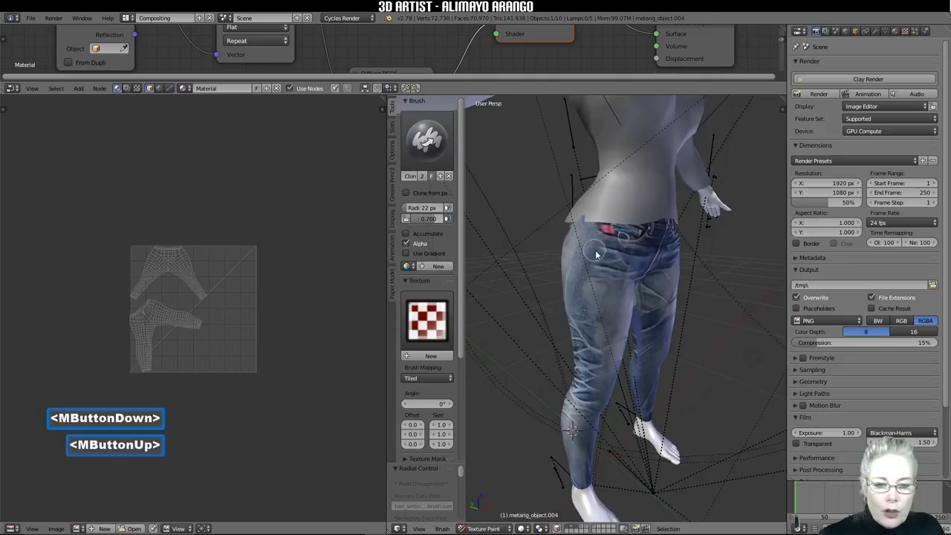
{"action": "left_click", "coordinate": [588, 349], "text": "ctrl"}
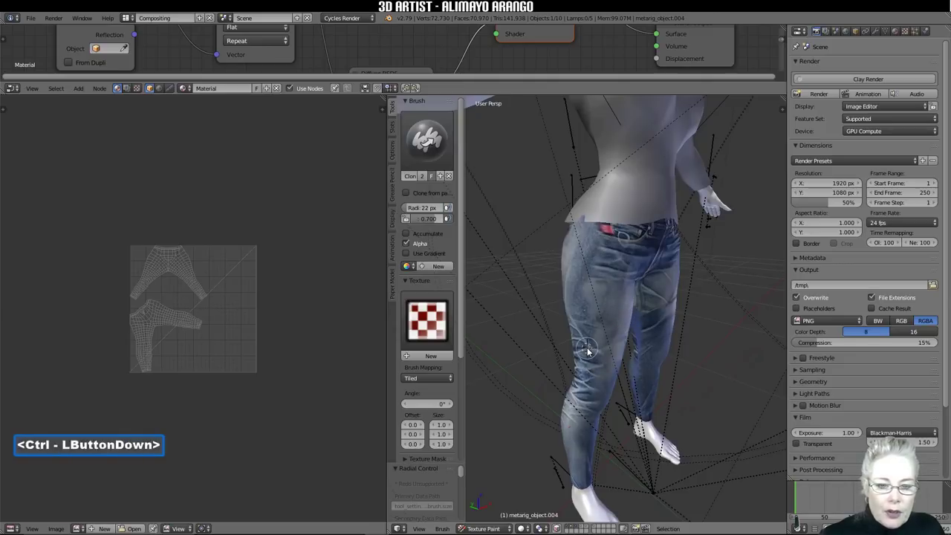
{"action": "left_click_drag", "start_coordinate": [596, 269], "coordinate": [600, 251]}
Step: Sample the waistband beside the left front pocket and clone it across the gap at the top of the left hip
{"action": "middle_click_drag", "start_coordinate": [654, 283], "coordinate": [575, 276]}
{"action": "scroll", "coordinate": [671, 294], "scroll_direction": "down", "scroll_amount": 2}
{"action": "middle_click_drag", "start_coordinate": [676, 321], "coordinate": [571, 319]}
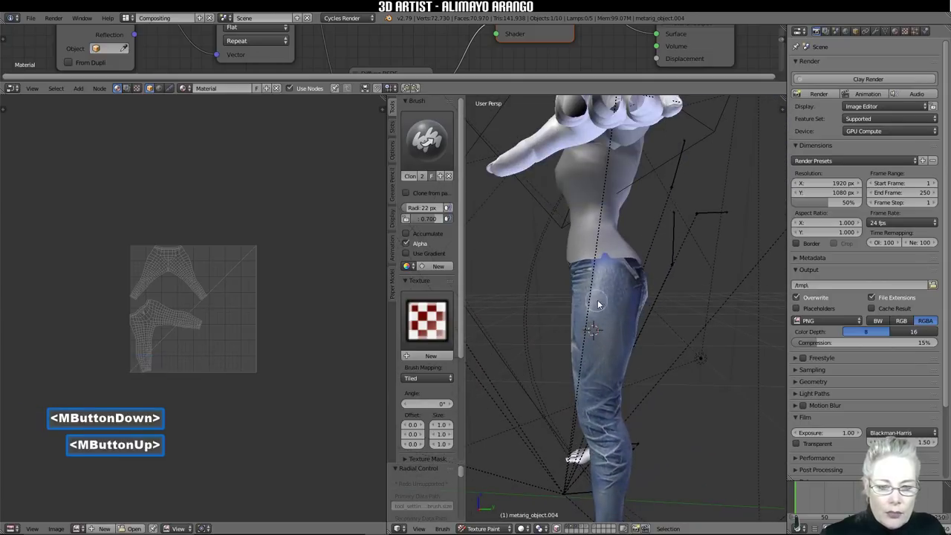
{"action": "middle_click_drag", "start_coordinate": [606, 284], "coordinate": [635, 282]}
{"action": "key", "text": "ctrl"}
{"action": "left_click", "coordinate": [628, 273], "text": "ctrl"}
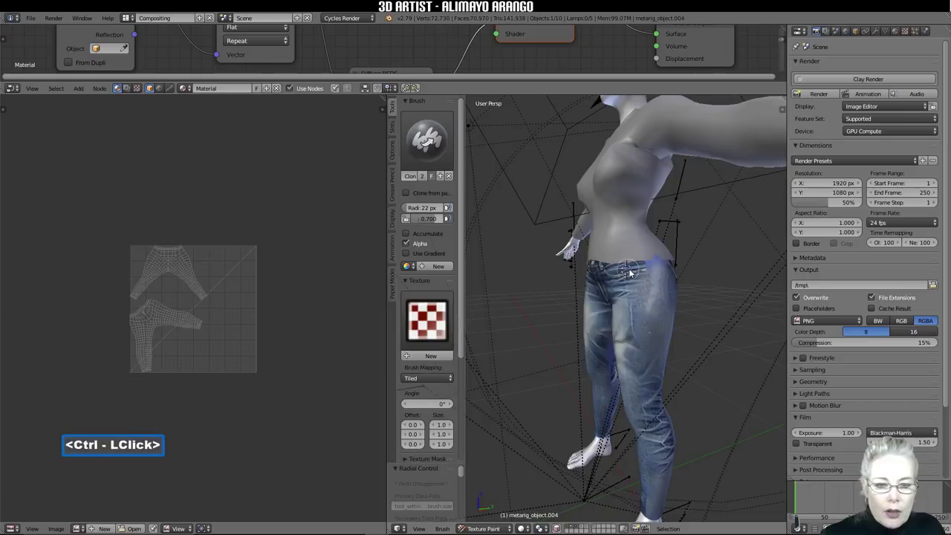
{"action": "left_click", "coordinate": [649, 271]}
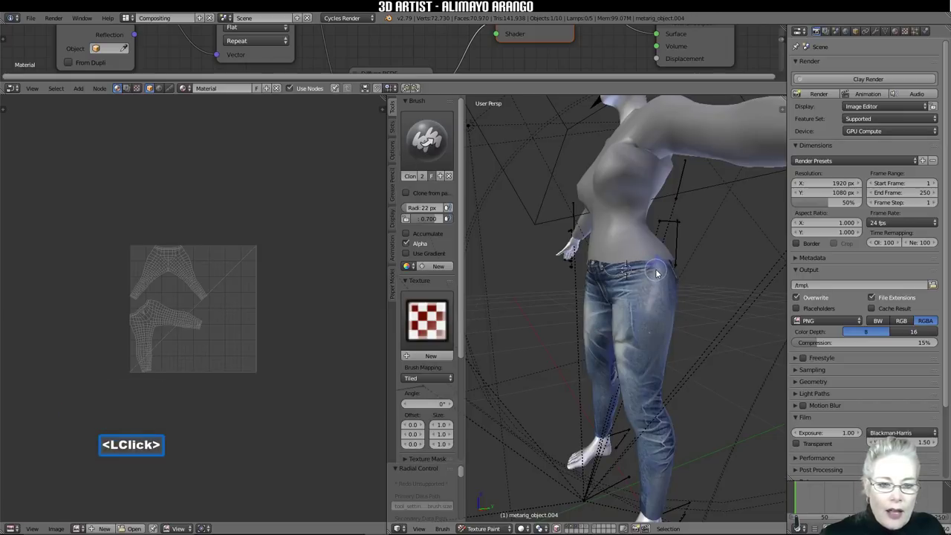
{"action": "left_click", "coordinate": [657, 272]}
{"action": "left_click", "coordinate": [667, 274]}
{"action": "middle_click_drag", "start_coordinate": [667, 273], "coordinate": [643, 272]}
{"action": "left_click_drag", "start_coordinate": [645, 272], "coordinate": [663, 269]}
{"action": "left_click", "coordinate": [665, 270]}
{"action": "left_click", "coordinate": [665, 270]}
Step: Sample the denim near the left front pocket and clone it across the hip just below the waistband
{"action": "mouse_move", "coordinate": [661, 270]}
{"action": "middle_mouse_down"}
{"action": "mouse_move", "coordinate": [639, 278]}
{"action": "mouse_move", "coordinate": [672, 309]}
{"action": "middle_mouse_up"}
{"action": "left_click", "coordinate": [624, 286], "text": "ctrl"}
{"action": "left_click", "coordinate": [638, 281]}
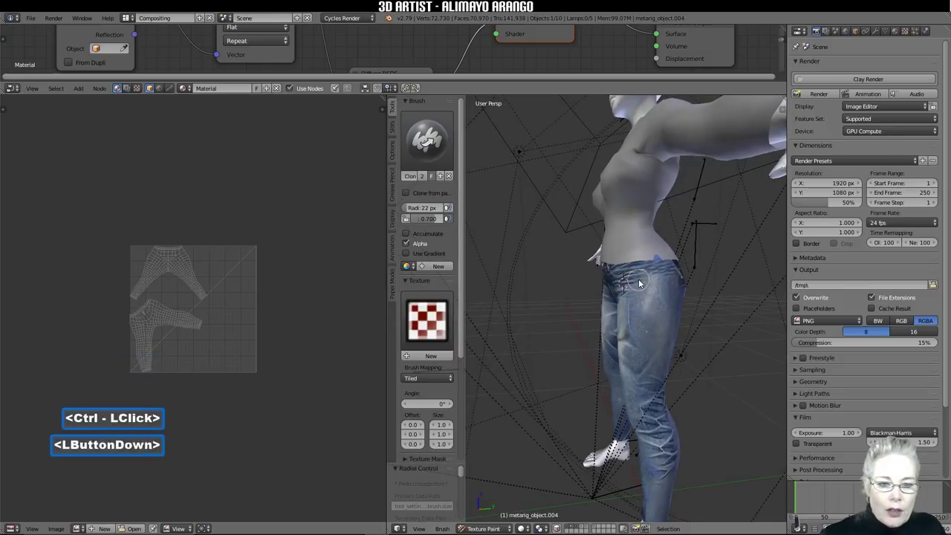
{"action": "left_click", "coordinate": [657, 285]}
{"action": "left_click", "coordinate": [665, 283]}
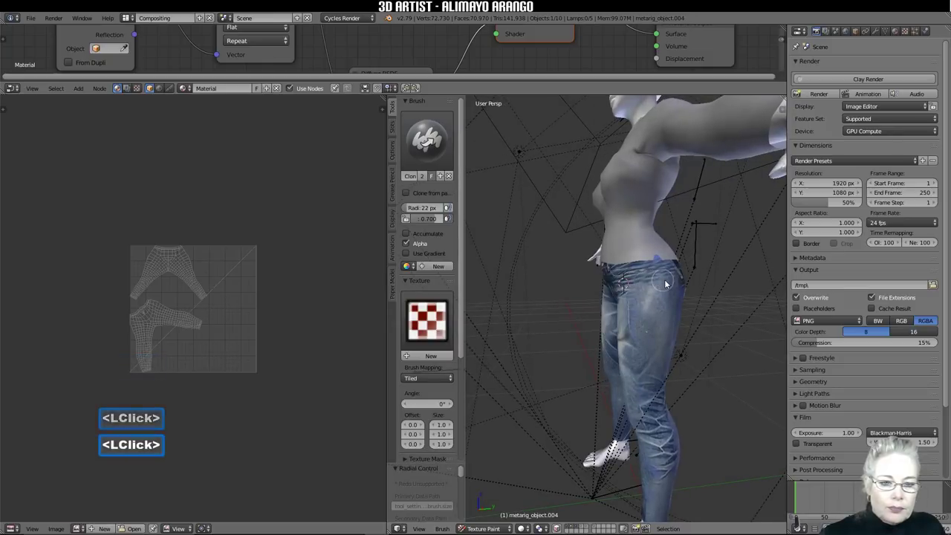
Step: Sample the denim on the back of the left thigh and clone it over the hip beside the left back pocket
{"action": "mouse_move", "coordinate": [665, 283]}
{"action": "middle_mouse_down"}
{"action": "mouse_move", "coordinate": [573, 287]}
{"action": "mouse_move", "coordinate": [644, 305]}
{"action": "middle_mouse_up"}
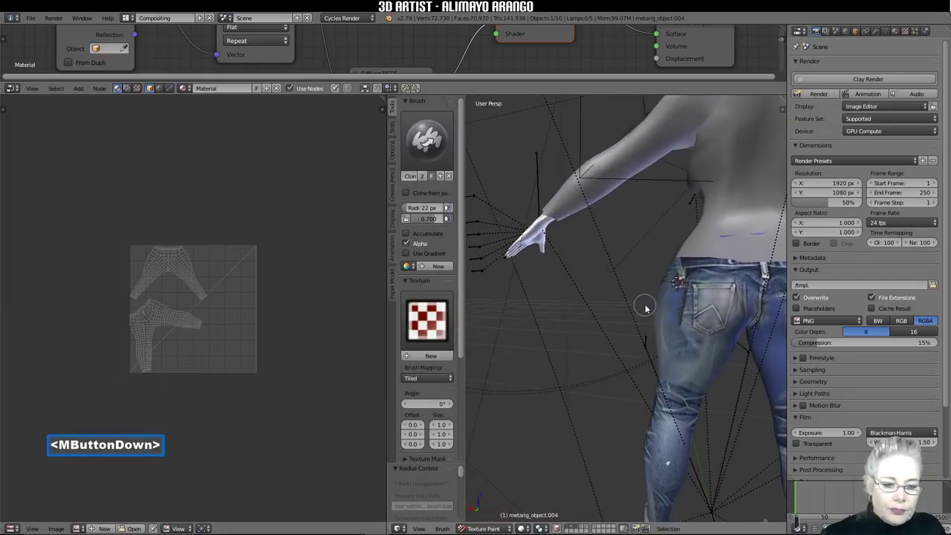
{"action": "left_click", "coordinate": [667, 373], "text": "ctrl"}
{"action": "left_click", "coordinate": [677, 323]}
{"action": "double_click", "coordinate": [677, 323]}
{"action": "double_click", "coordinate": [679, 297]}
{"action": "double_click", "coordinate": [679, 297]}
Step: Sample the denim on the right calf and clone it over the bluish patches on the back of the right thigh and buttock
{"action": "middle_click_drag", "start_coordinate": [679, 297], "coordinate": [661, 292]}
{"action": "scroll", "coordinate": [709, 327], "scroll_direction": "down", "scroll_amount": 2}
{"action": "middle_click_drag", "start_coordinate": [725, 345], "coordinate": [711, 407]}
{"action": "left_click", "coordinate": [712, 404], "text": "ctrl"}
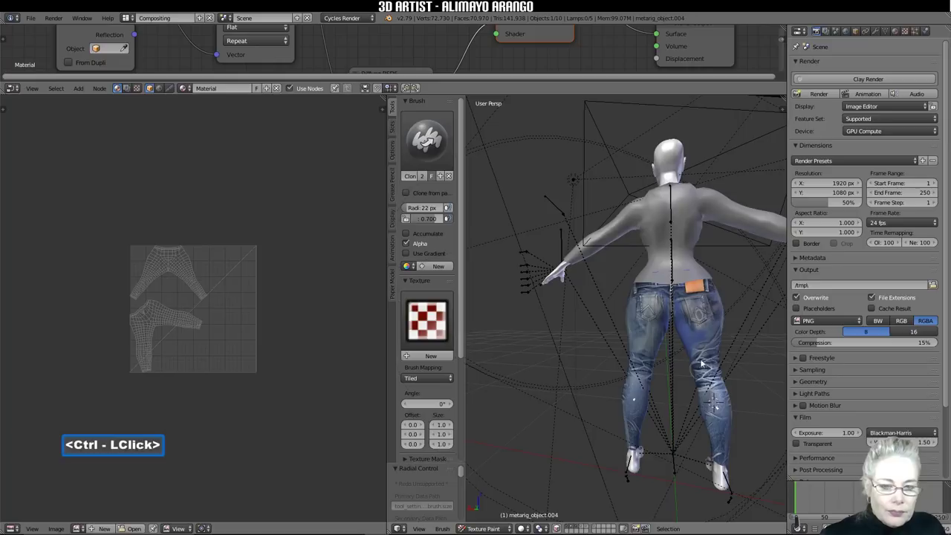
{"action": "left_click", "coordinate": [690, 342]}
{"action": "double_click", "coordinate": [690, 342]}
{"action": "double_click", "coordinate": [691, 342]}
{"action": "left_click", "coordinate": [689, 347]}
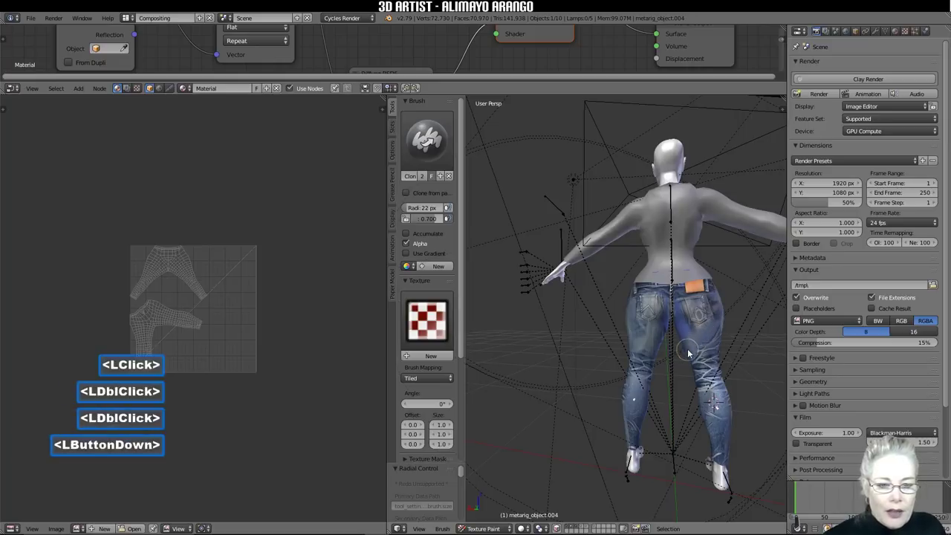
{"action": "left_click", "coordinate": [682, 325]}
{"action": "left_click", "coordinate": [682, 326]}
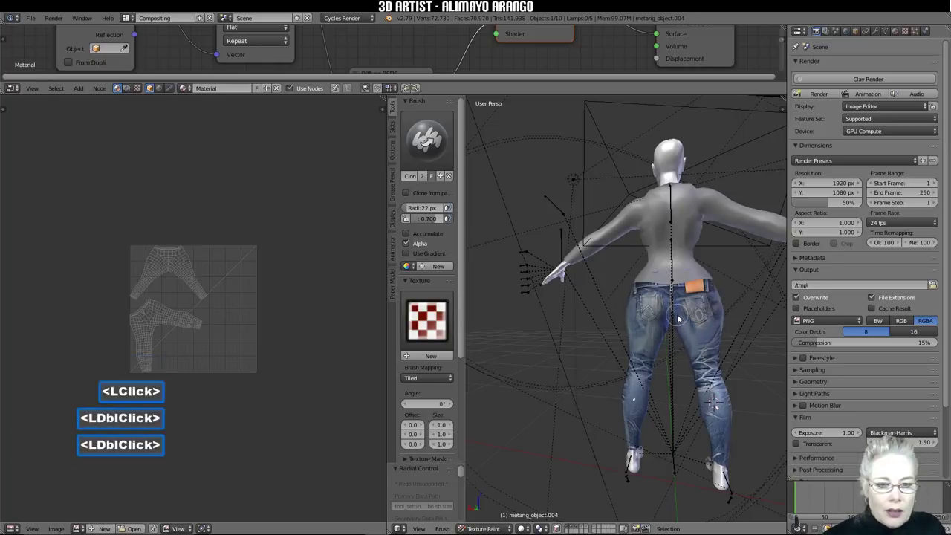
{"action": "double_click", "coordinate": [688, 330]}
{"action": "left_click", "coordinate": [695, 336]}
{"action": "left_click", "coordinate": [702, 341]}
{"action": "left_click", "coordinate": [698, 334]}
{"action": "double_click", "coordinate": [700, 338]}
{"action": "double_click", "coordinate": [706, 339]}
Step: Continue cloning the denim over the inner edge of the left thigh and buttock up past the back pocket
{"action": "double_click", "coordinate": [654, 339]}
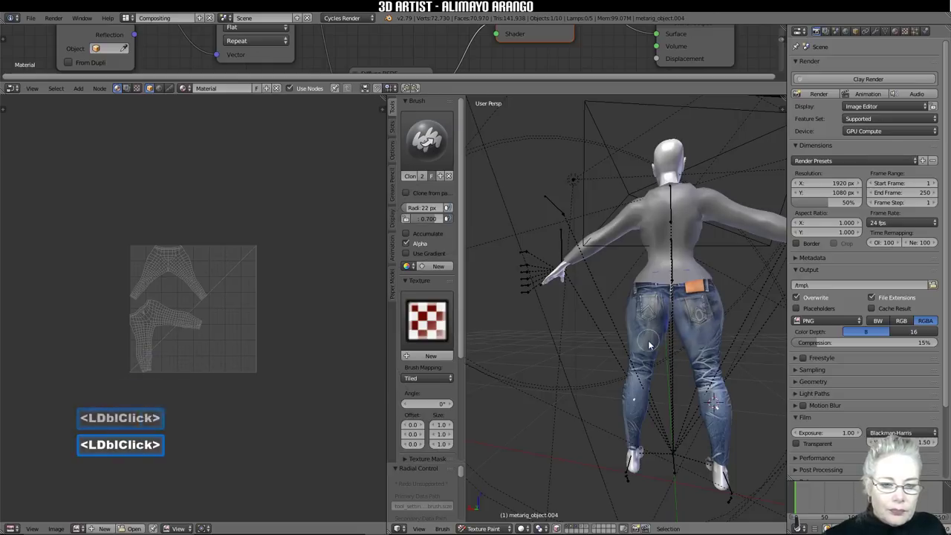
{"action": "left_click", "coordinate": [665, 332]}
{"action": "left_click", "coordinate": [667, 311]}
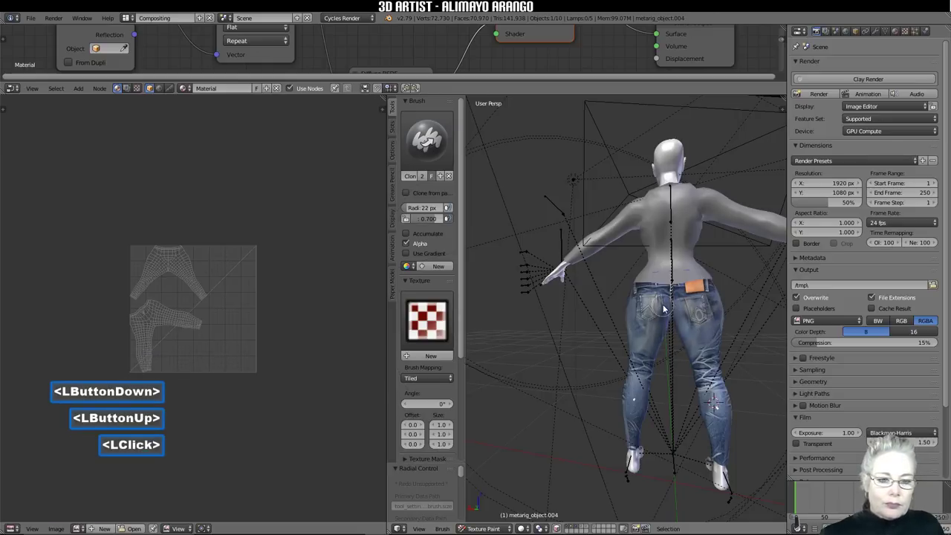
{"action": "left_click", "coordinate": [666, 301]}
{"action": "left_click", "coordinate": [665, 299]}
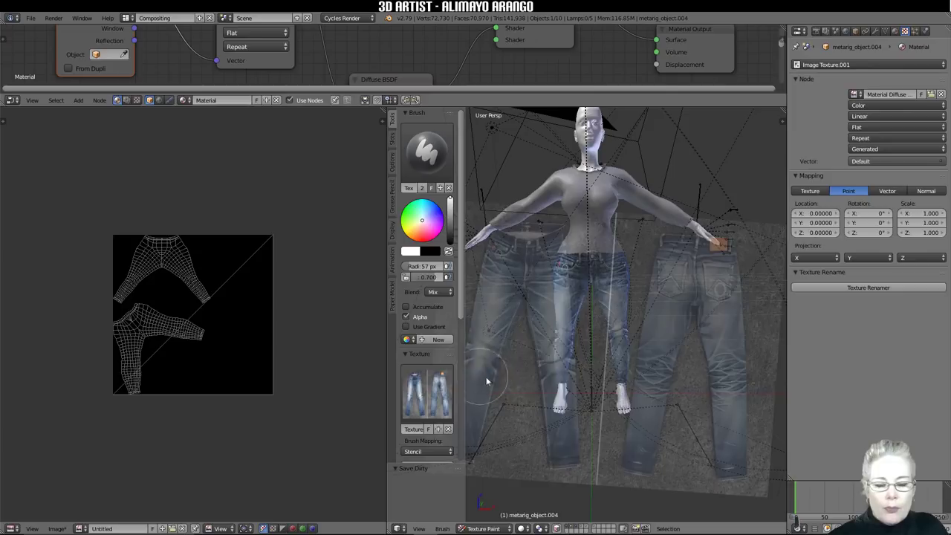
{"action": "left_click", "coordinate": [56, 528]}
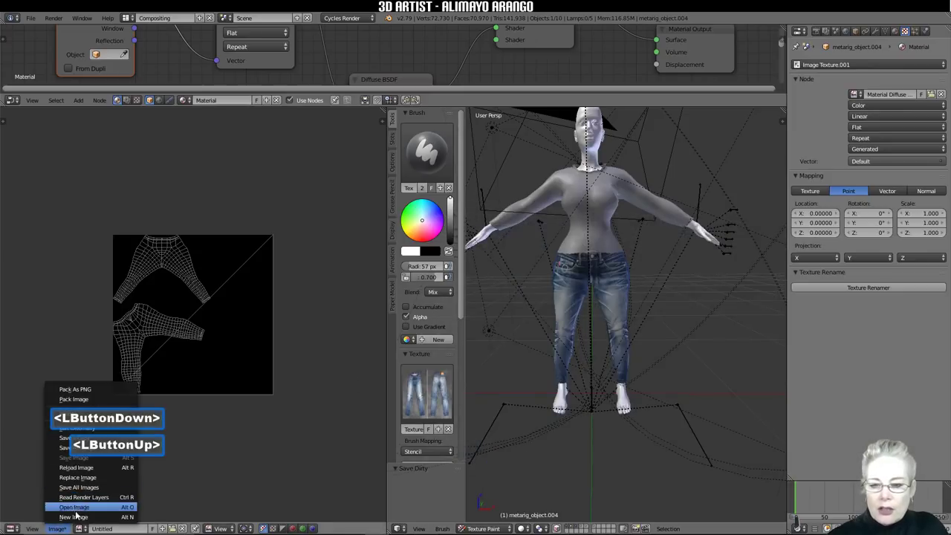
{"action": "left_click", "coordinate": [80, 518]}
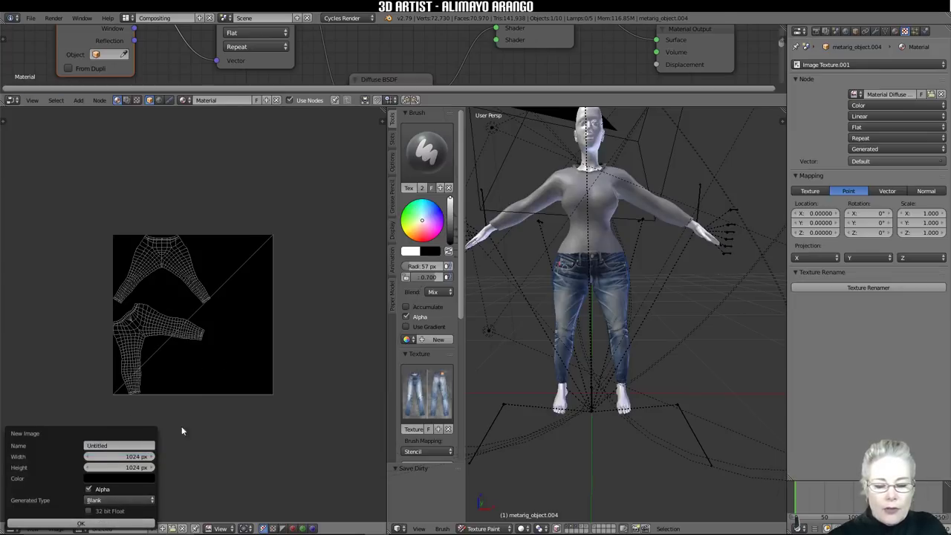
{"action": "left_click", "coordinate": [208, 457]}
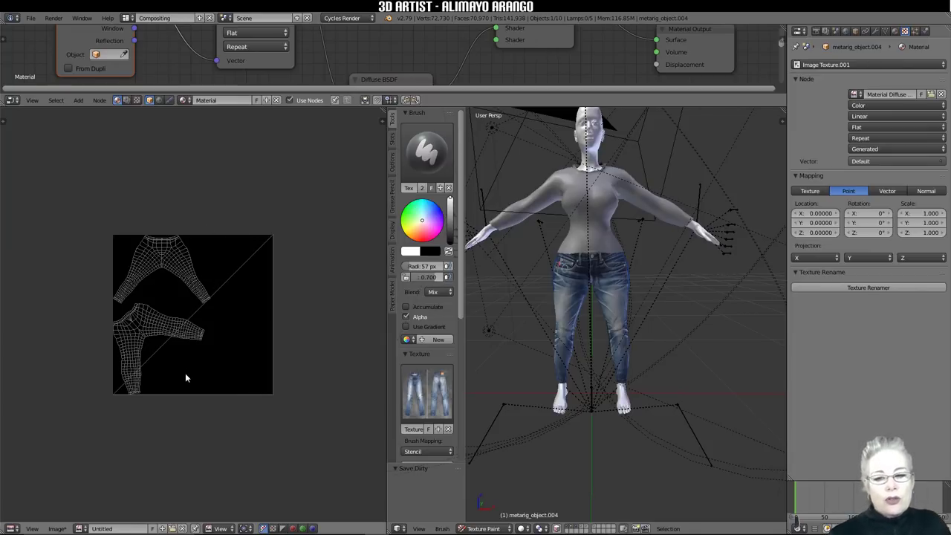
Step: Save the painted texture image as Untitled.png in the Desktop folder
{"action": "left_click", "coordinate": [60, 528]}
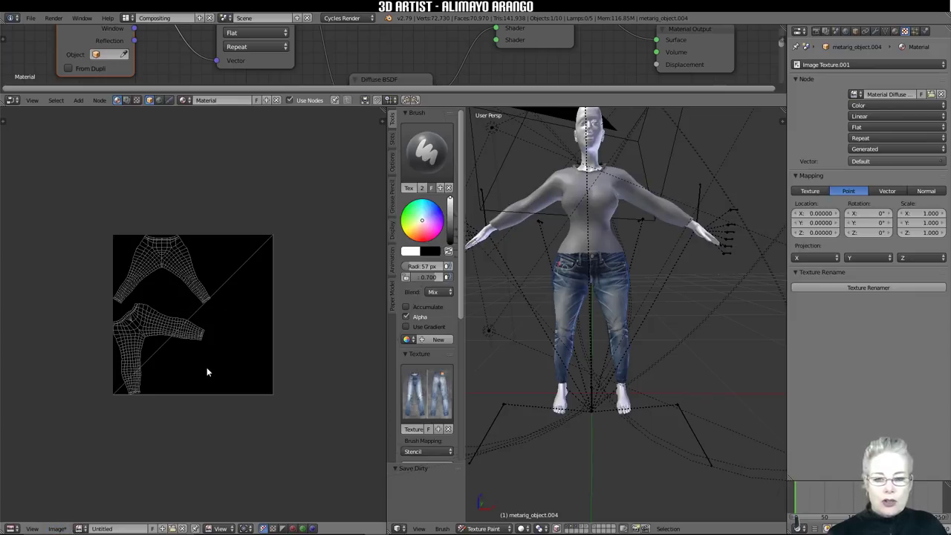
{"action": "left_click", "coordinate": [58, 529]}
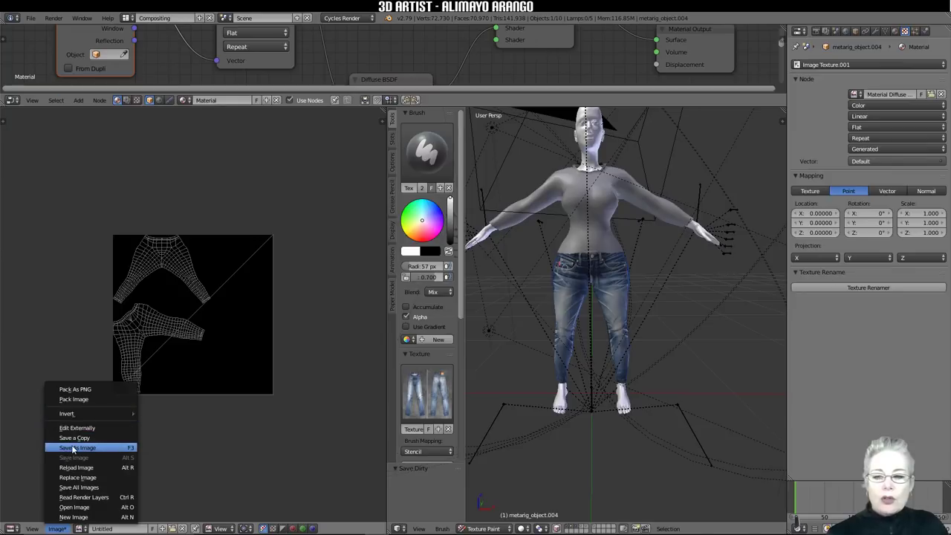
{"action": "left_click", "coordinate": [74, 449]}
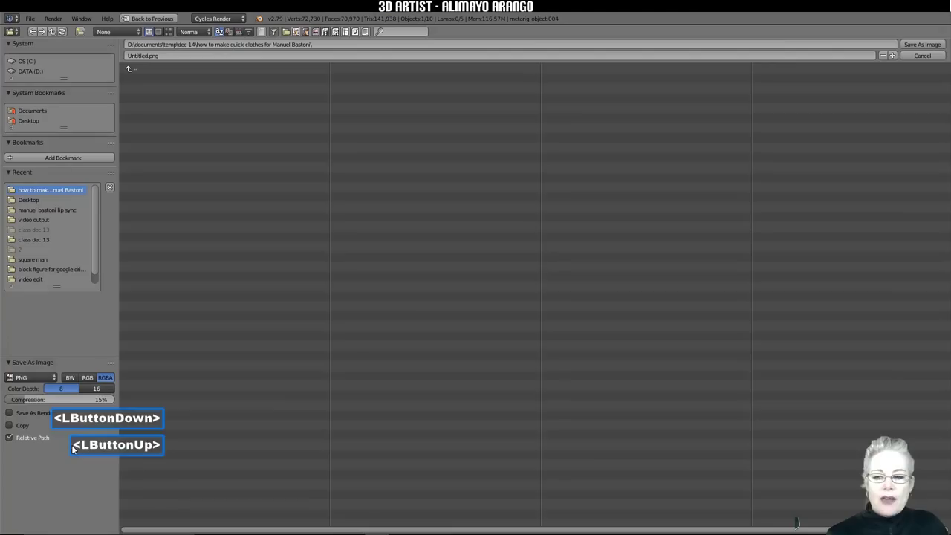
{"action": "left_click", "coordinate": [40, 201]}
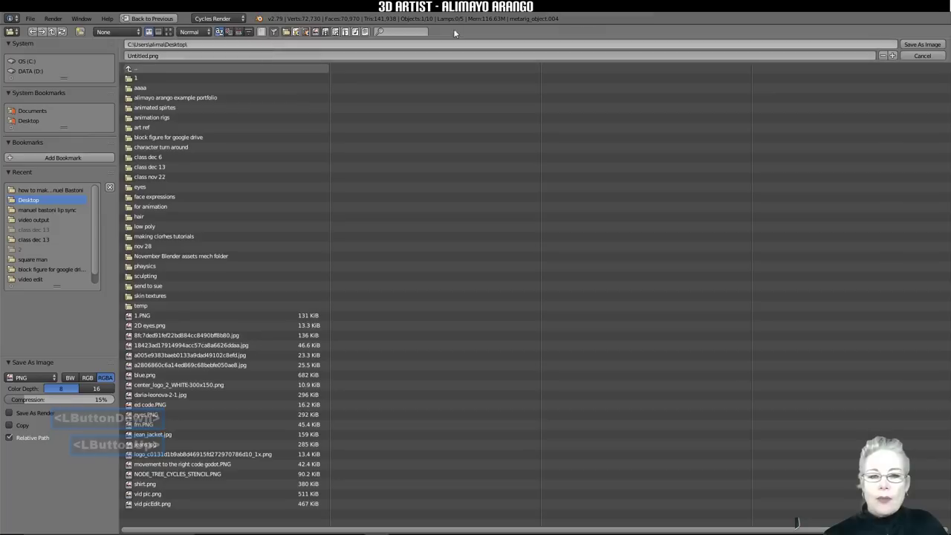
{"action": "left_click", "coordinate": [920, 44]}
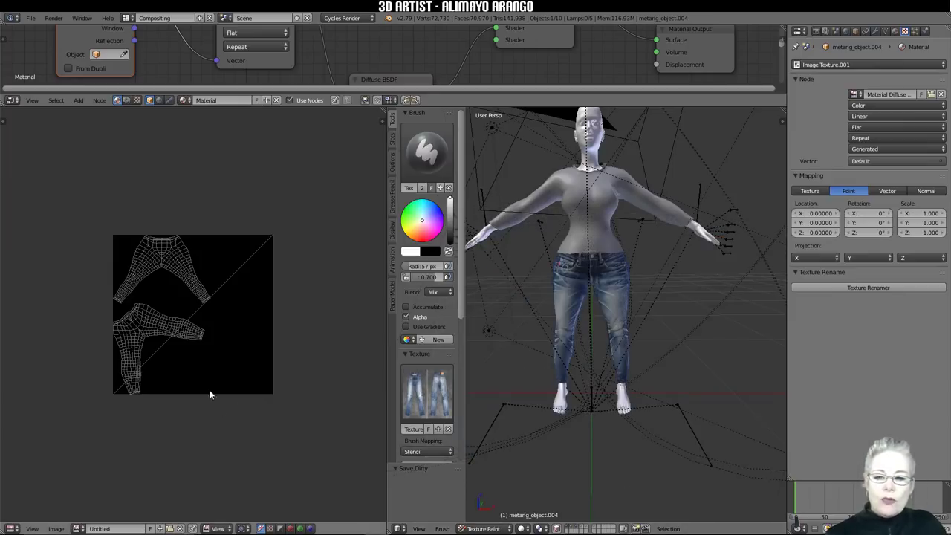
Step: Set the image editor showing the Untitled texture to Paint mode
{"action": "scroll", "coordinate": [211, 416], "scroll_direction": "up", "scroll_amount": 1}
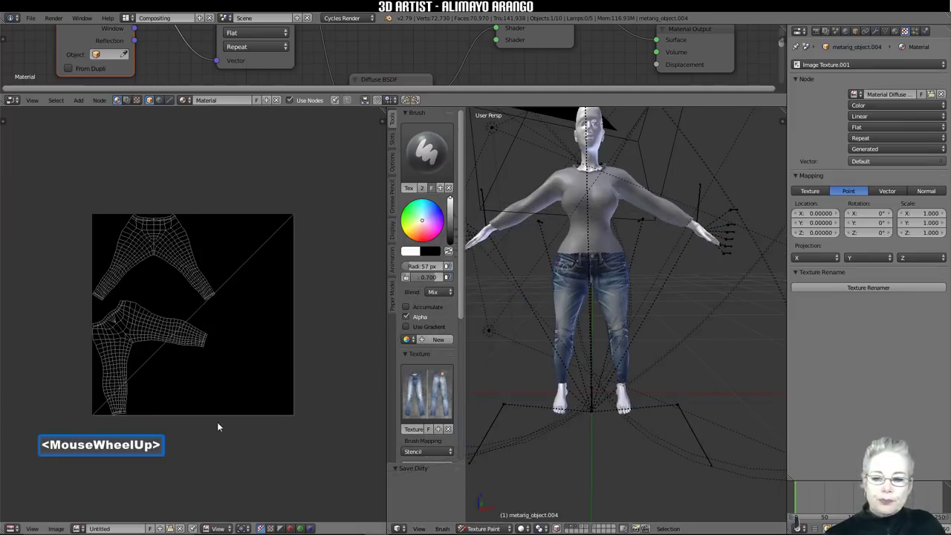
{"action": "left_click", "coordinate": [219, 528]}
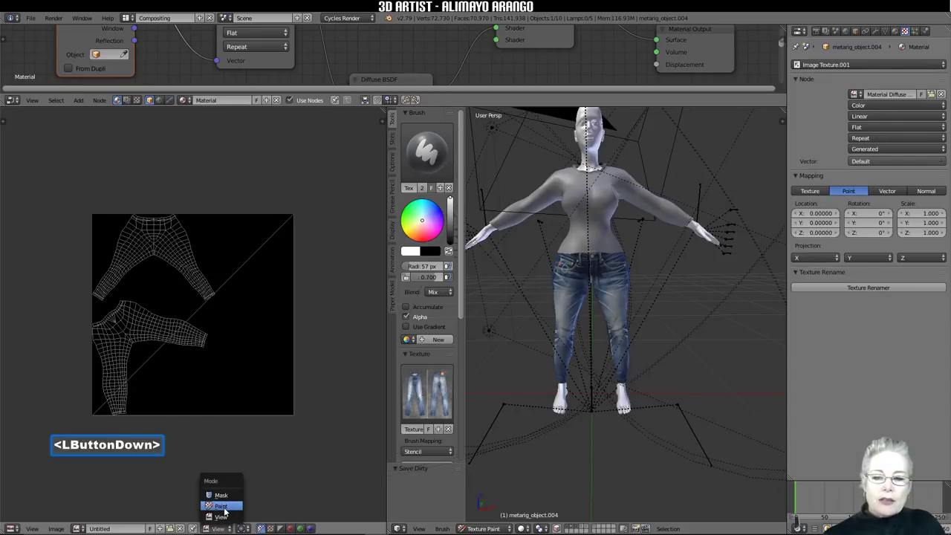
{"action": "left_click", "coordinate": [223, 508]}
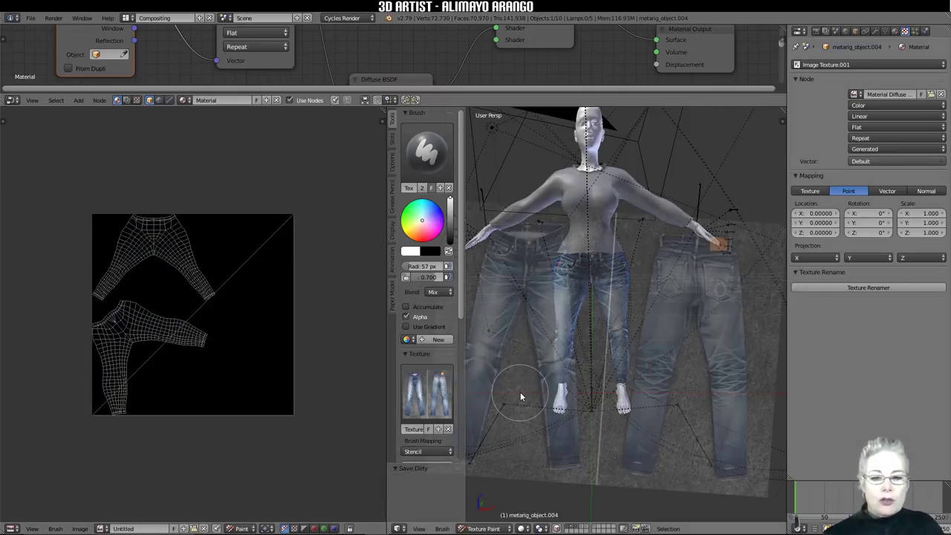
{"action": "left_click", "coordinate": [520, 395]}
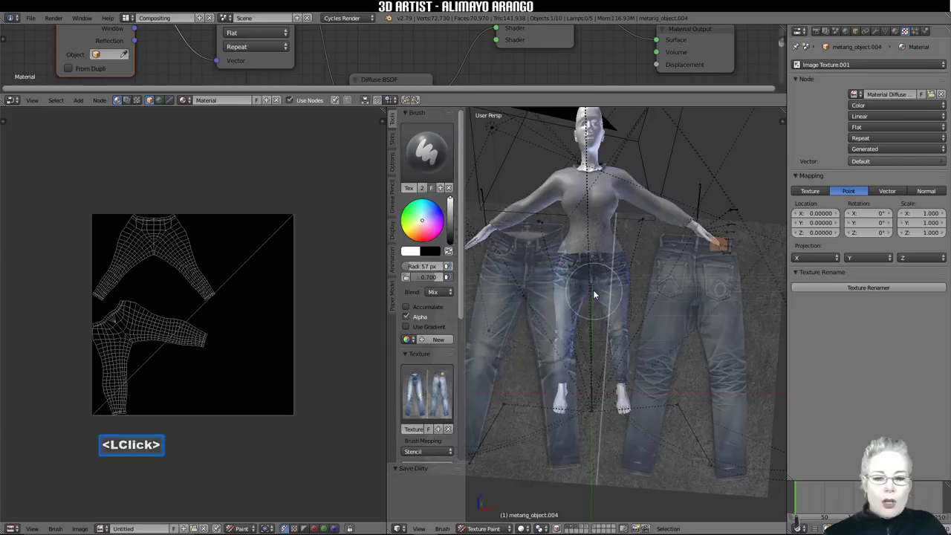
Step: Return the pants to Object Mode, select the shirt and enter Edit Mode on it
{"action": "left_click", "coordinate": [483, 529]}
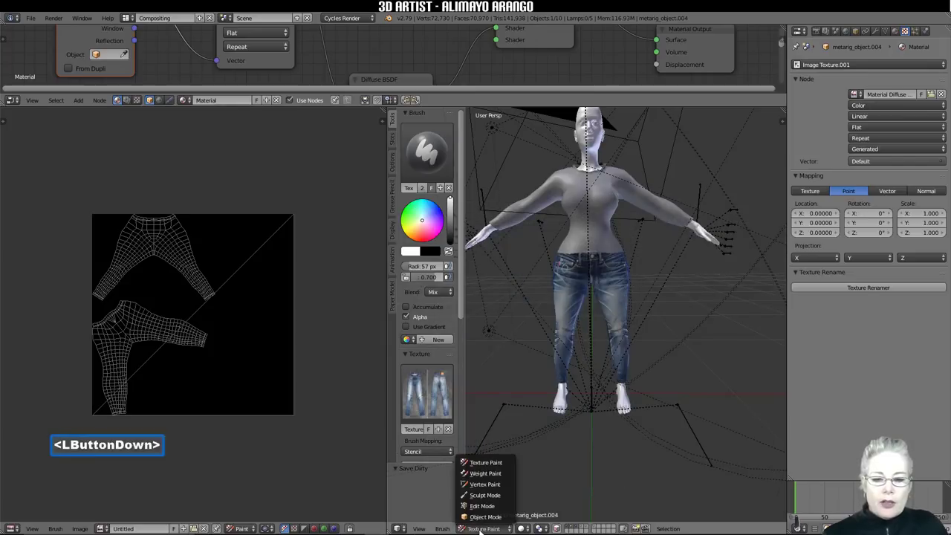
{"action": "left_click", "coordinate": [485, 517]}
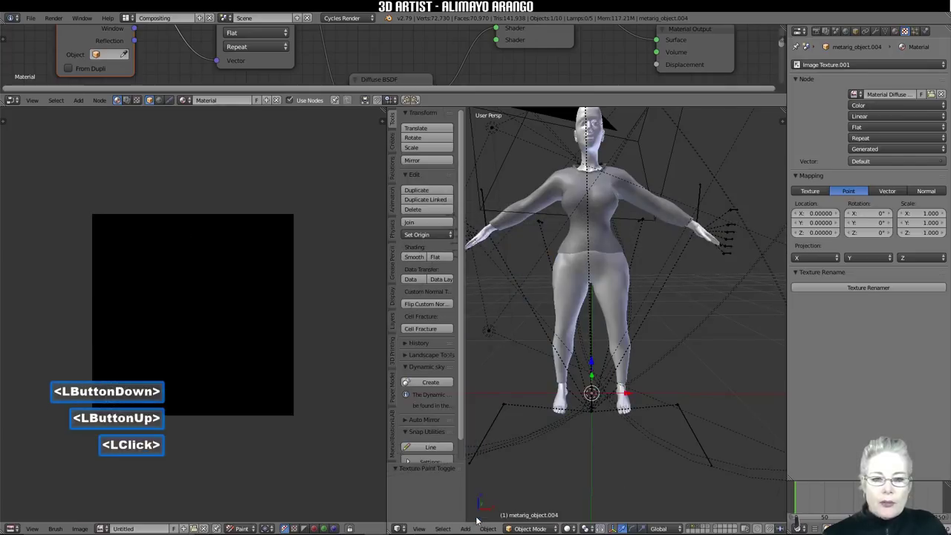
{"action": "left_click", "coordinate": [572, 241]}
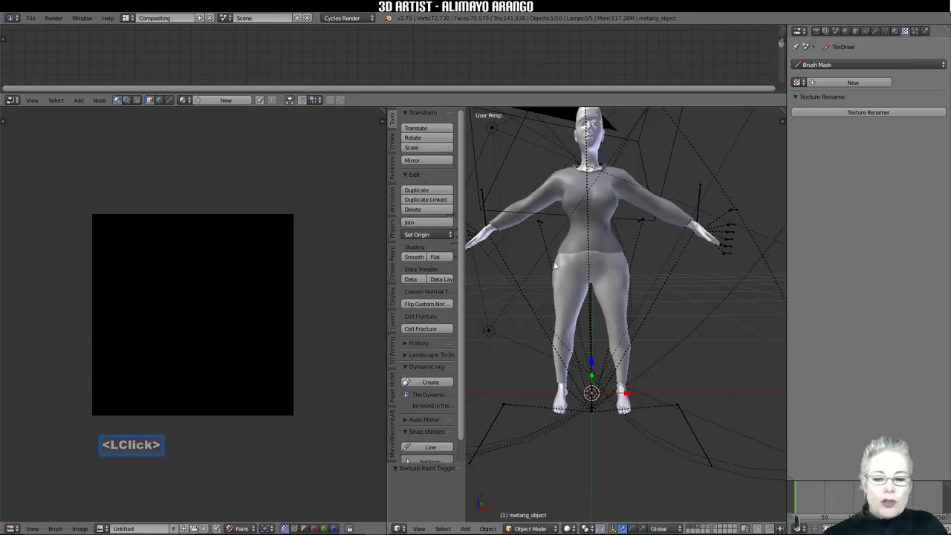
{"action": "mouse_move", "coordinate": [525, 530]}
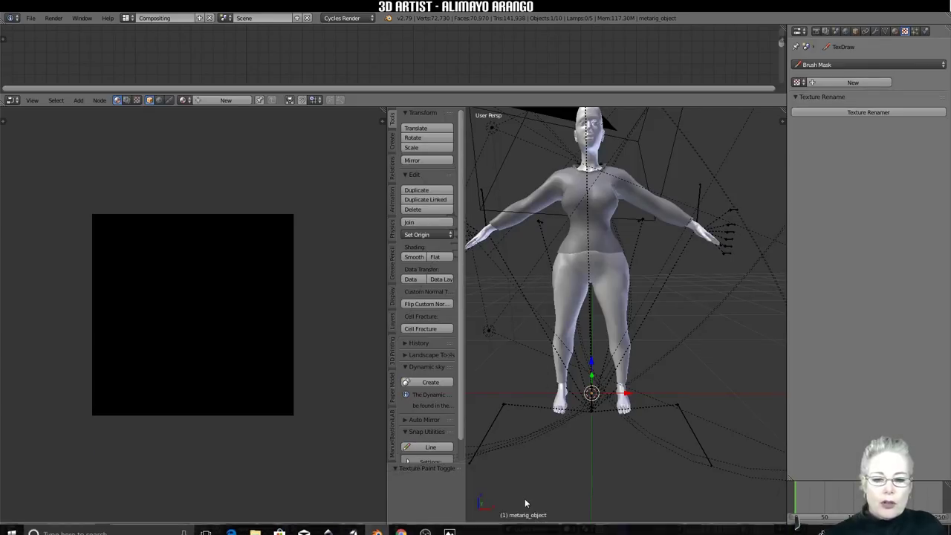
{"action": "left_click", "coordinate": [523, 528]}
{"action": "left_click", "coordinate": [532, 505]}
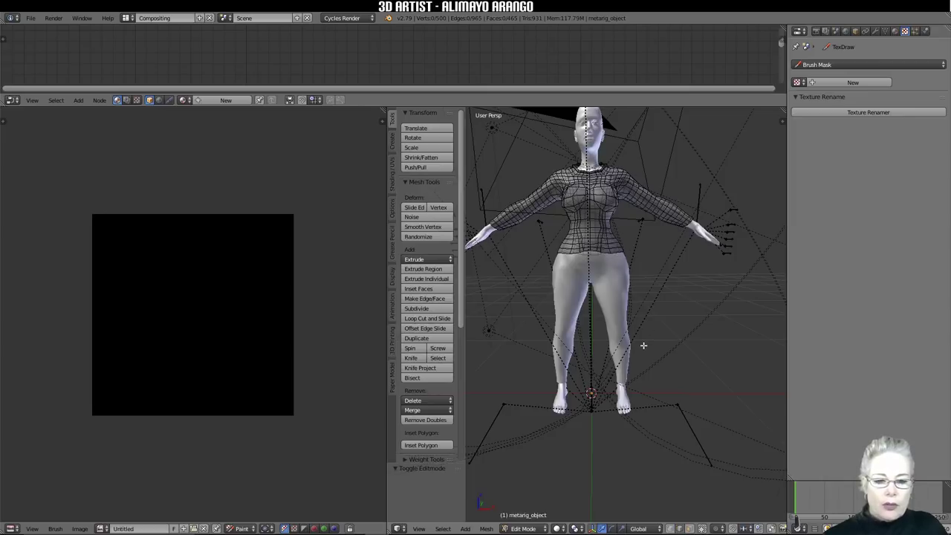
Step: Apply the shirt's Mirror modifier from Object Mode
{"action": "left_click", "coordinate": [701, 529]}
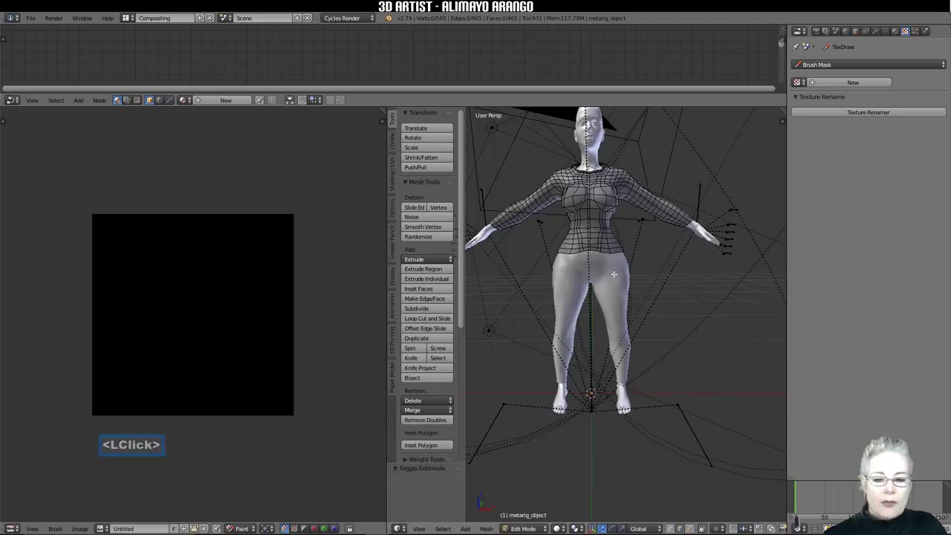
{"action": "left_click", "coordinate": [876, 31]}
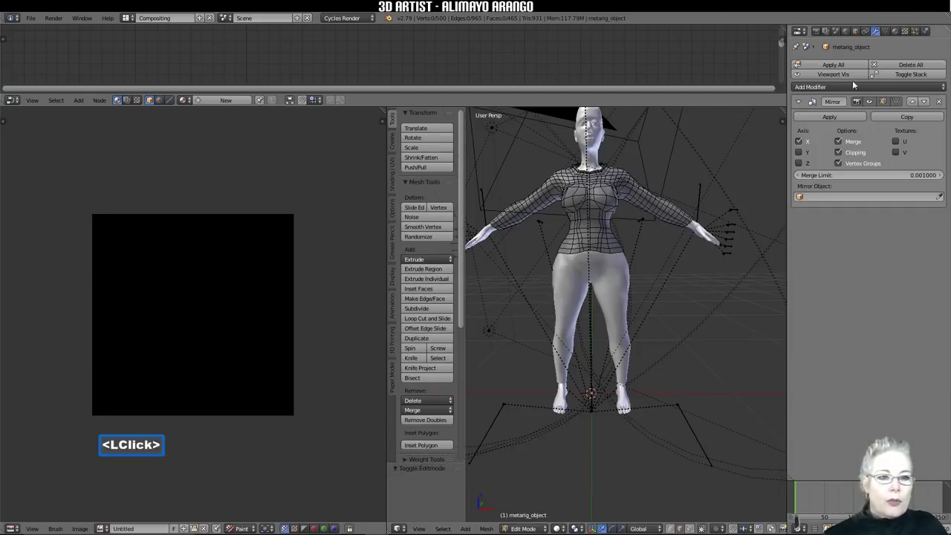
{"action": "left_click", "coordinate": [826, 116]}
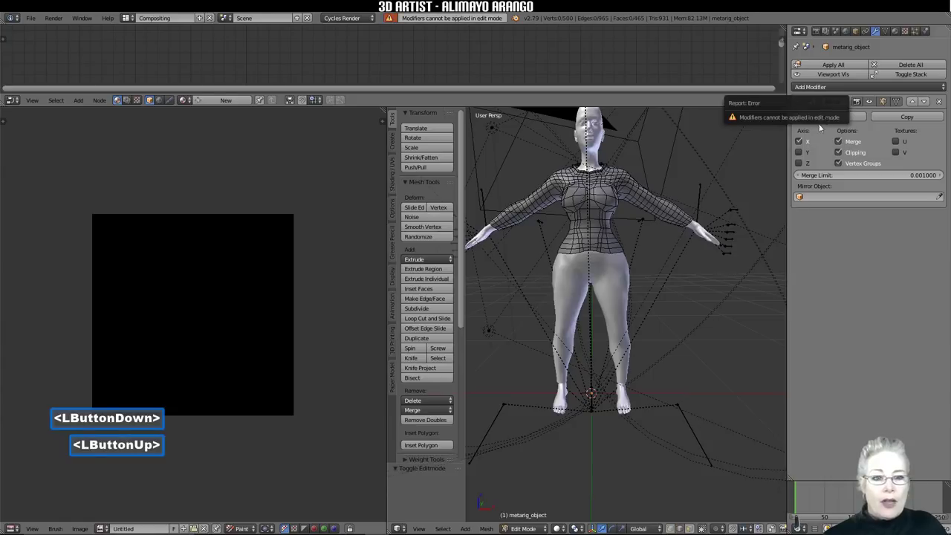
{"action": "left_click", "coordinate": [523, 528]}
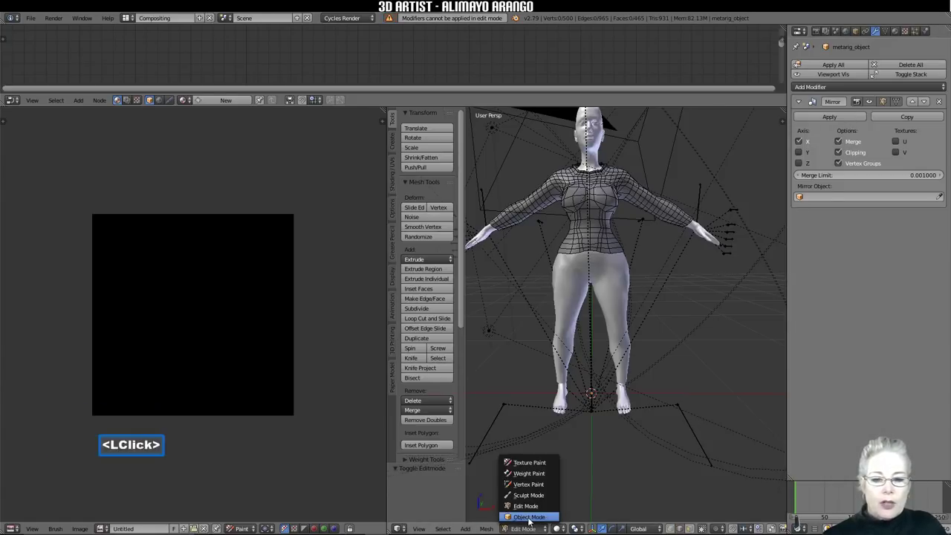
{"action": "left_click", "coordinate": [526, 518]}
{"action": "left_click", "coordinate": [829, 117]}
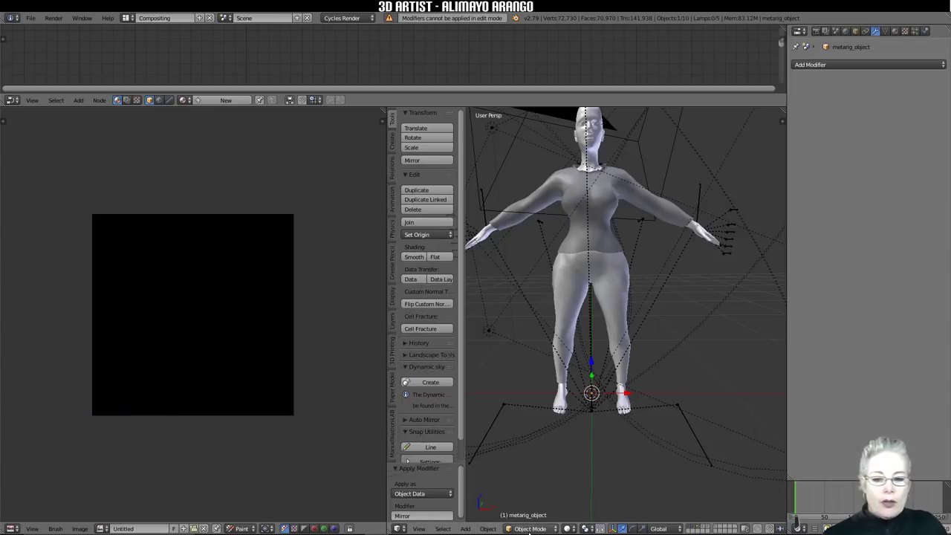
Step: In Edit Mode, select the edge loops around the shirt's armholes and down its sides and mark them as seams
{"action": "left_click", "coordinate": [527, 529]}
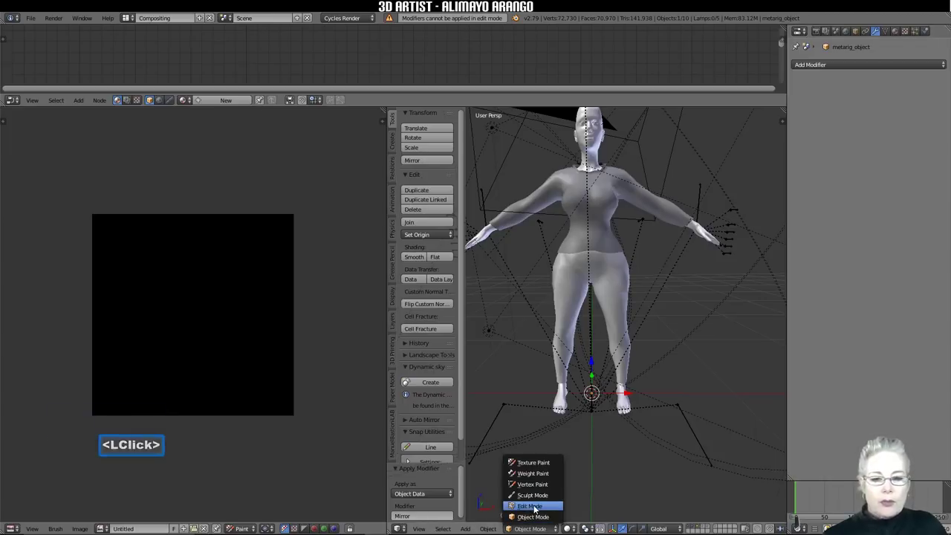
{"action": "left_click", "coordinate": [532, 510]}
{"action": "middle_click_drag", "start_coordinate": [628, 290], "coordinate": [552, 327]}
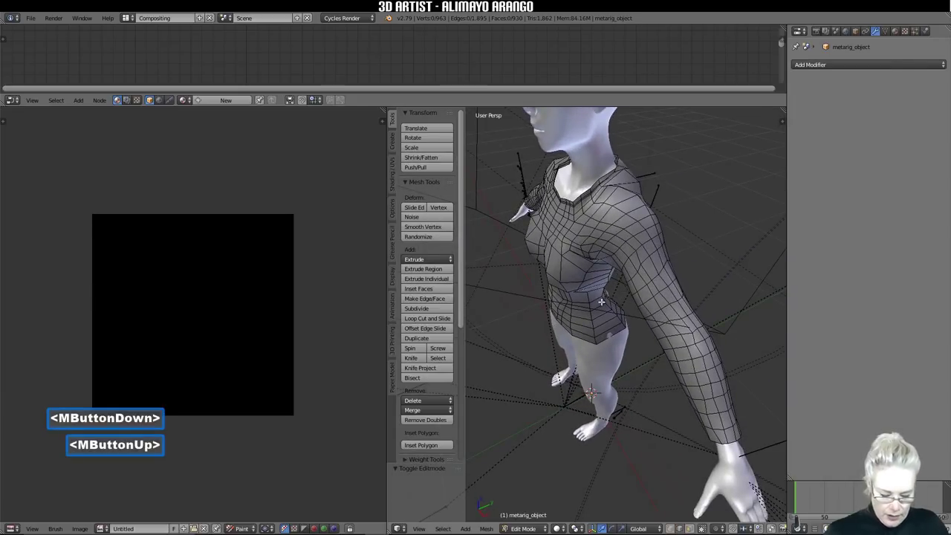
{"action": "key", "text": "alt"}
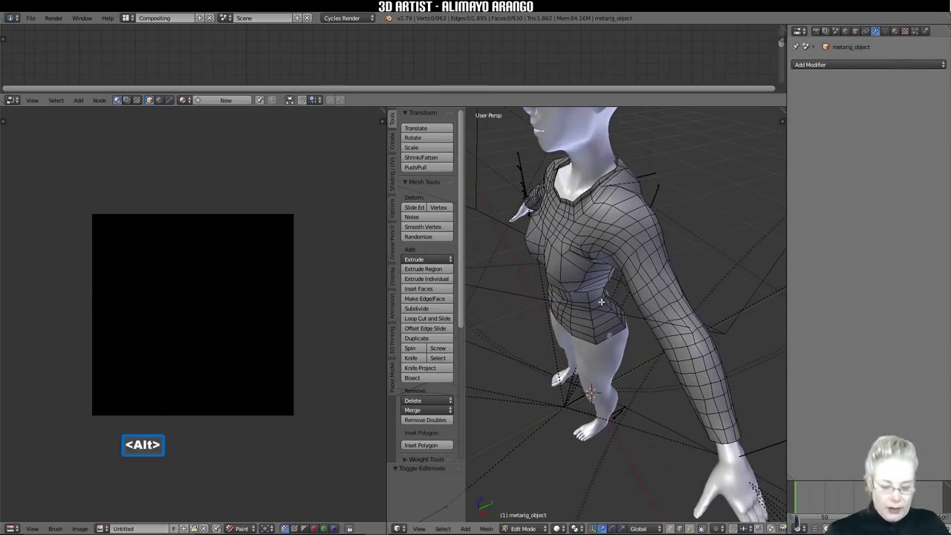
{"action": "left_click", "coordinate": [629, 191], "text": "alt"}
{"action": "middle_click_drag", "start_coordinate": [575, 274], "coordinate": [540, 252]}
{"action": "left_click", "coordinate": [608, 324], "text": "alt+shift"}
{"action": "middle_click_drag", "start_coordinate": [608, 325], "coordinate": [645, 276]}
{"action": "scroll", "coordinate": [607, 371], "scroll_direction": "down", "scroll_amount": 2}
{"action": "left_click", "coordinate": [603, 348], "text": "alt+shift"}
{"action": "left_click", "coordinate": [593, 326], "text": "alt+shift"}
{"action": "key", "text": "ctrl+e"}
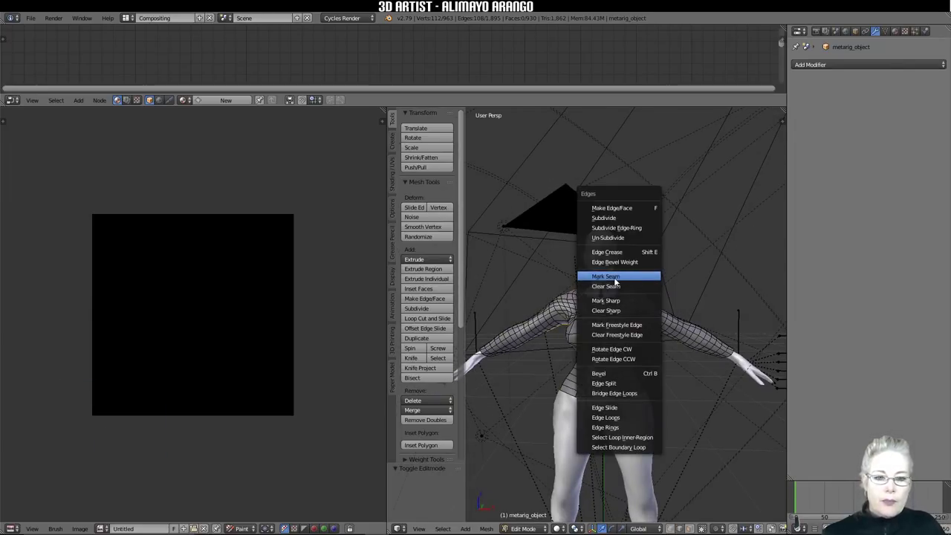
{"action": "left_click", "coordinate": [615, 281]}
Step: Clear the current edge selection, select the entire linked shirt mesh and unwrap its UVs with the standard Unwrap
{"action": "key", "text": "a"}
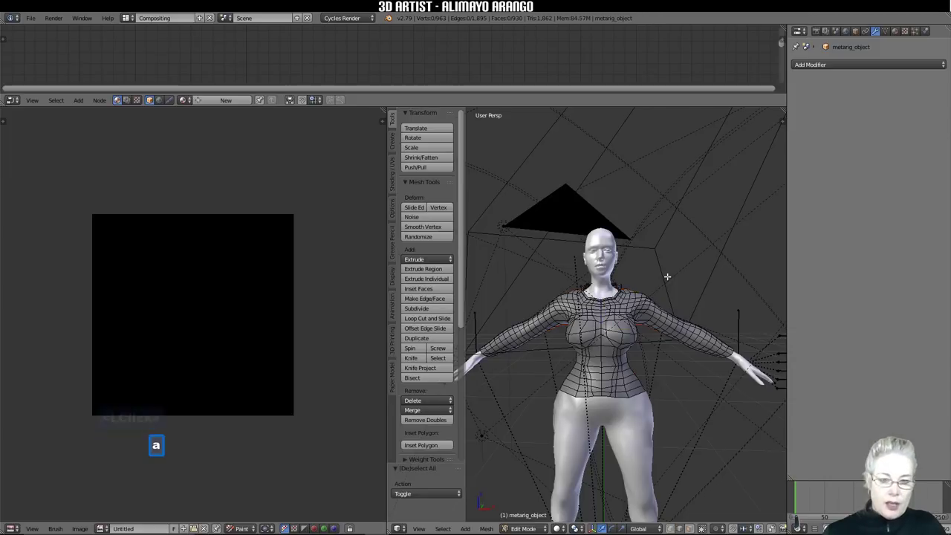
{"action": "key", "text": "a"}
{"action": "key", "text": "a"}
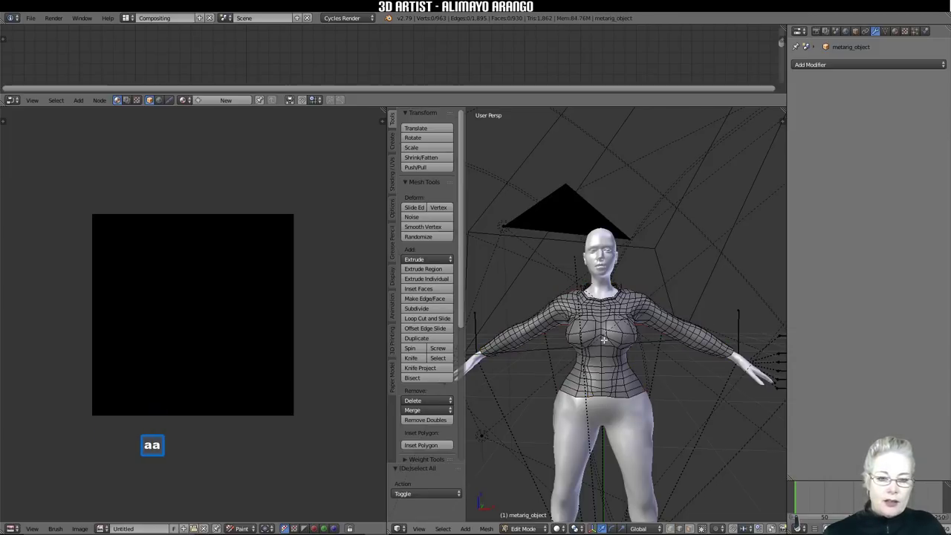
{"action": "key", "text": "l"}
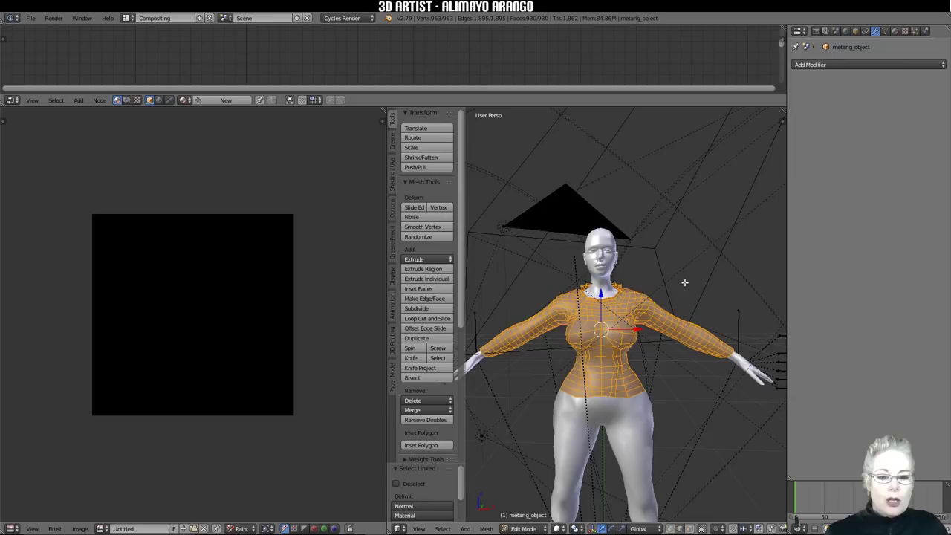
{"action": "key", "text": "u"}
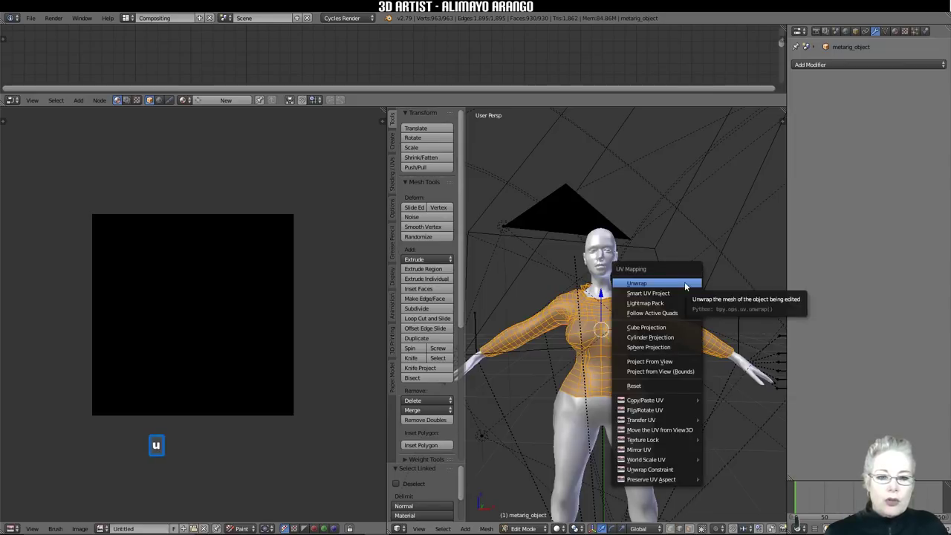
{"action": "left_click", "coordinate": [684, 282]}
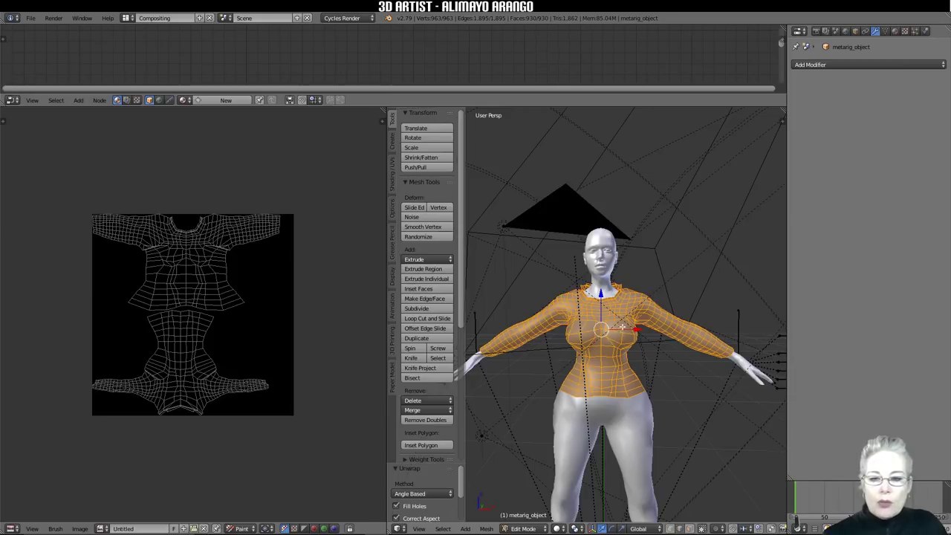
Step: Show the TexDraw brush's texture settings and unlink the jeans.jpg image from the texture
{"action": "left_click", "coordinate": [894, 31]}
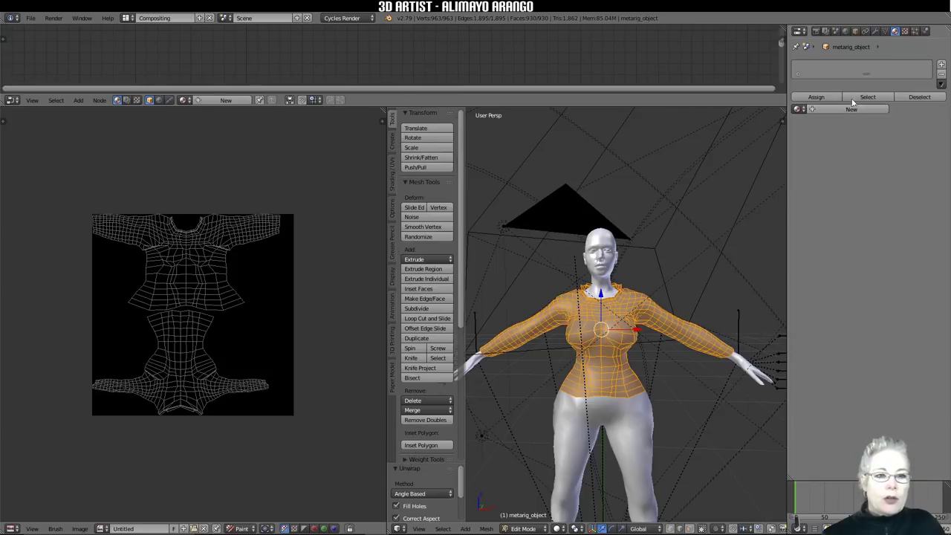
{"action": "left_click", "coordinate": [905, 33]}
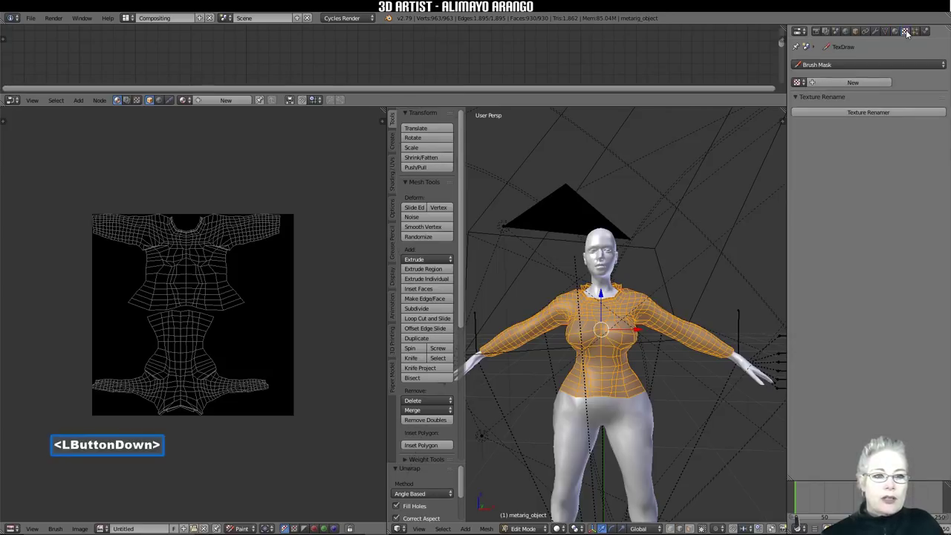
{"action": "left_click", "coordinate": [830, 64]}
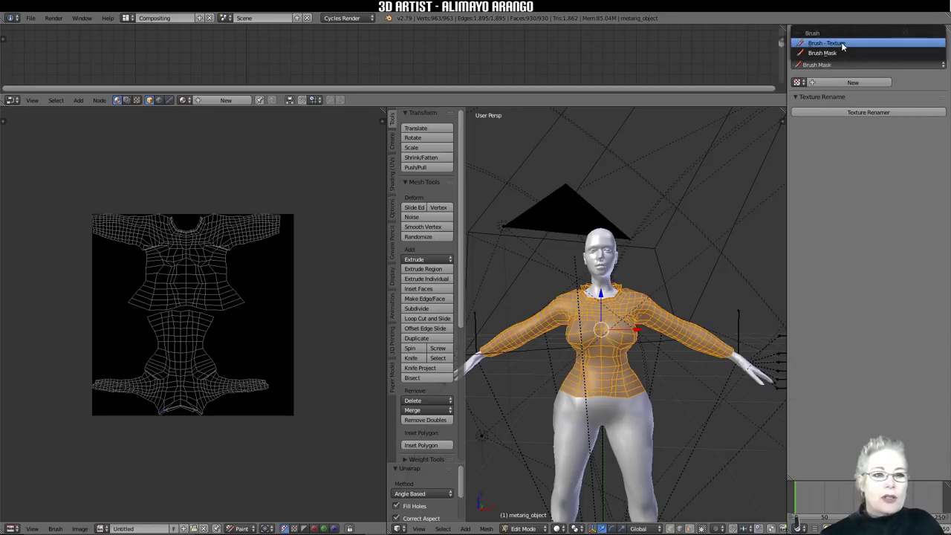
{"action": "left_click", "coordinate": [841, 42]}
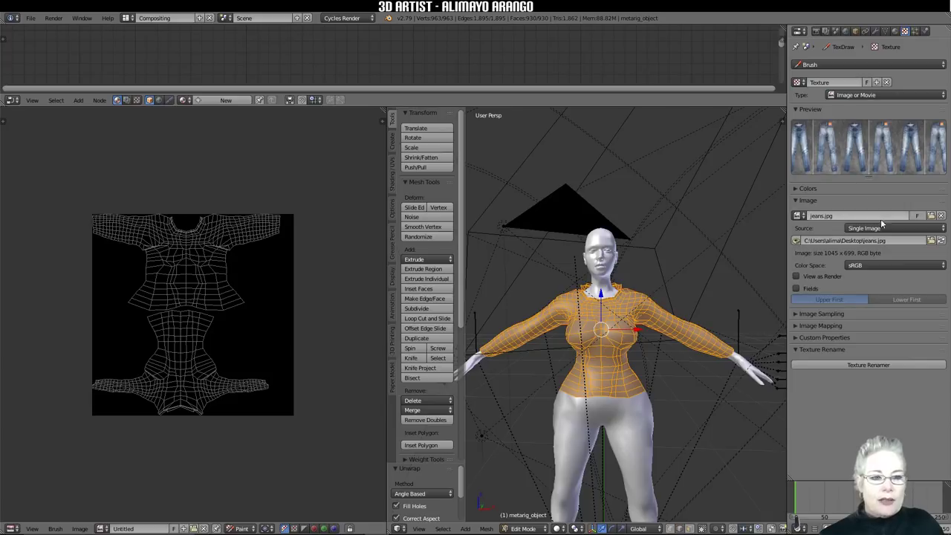
{"action": "left_click", "coordinate": [940, 215]}
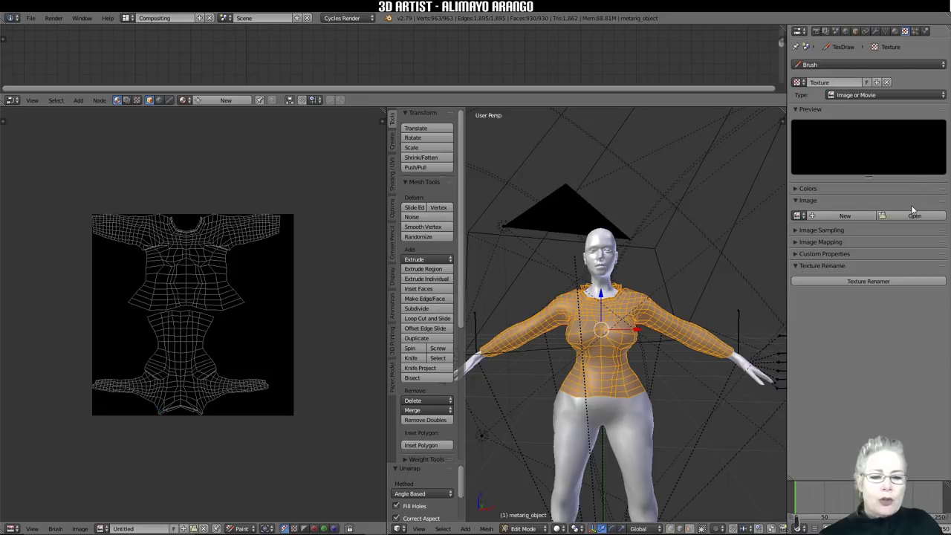
Step: Load shirt.png from the Desktop folder as the brush texture's image, browsing the files as thumbnails
{"action": "left_click", "coordinate": [801, 215]}
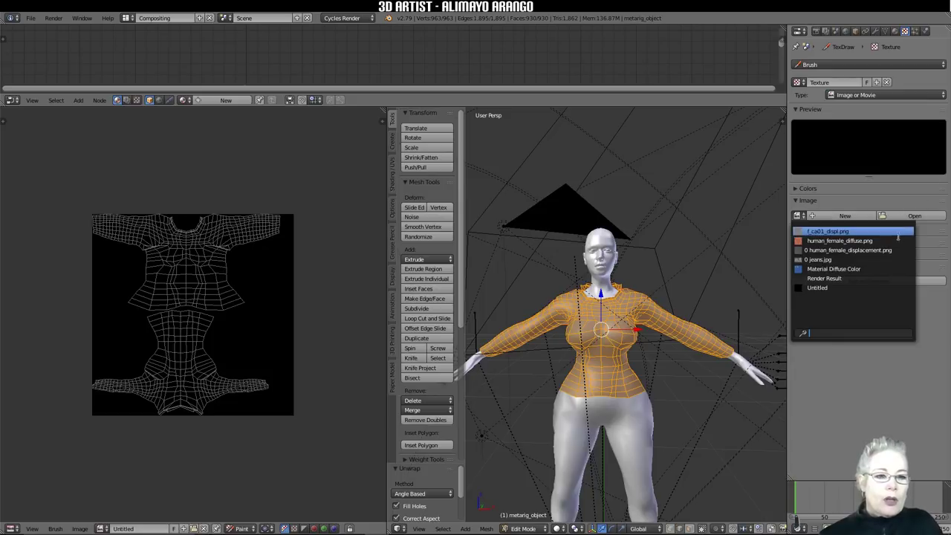
{"action": "left_click", "coordinate": [915, 217]}
{"action": "left_click", "coordinate": [915, 215]}
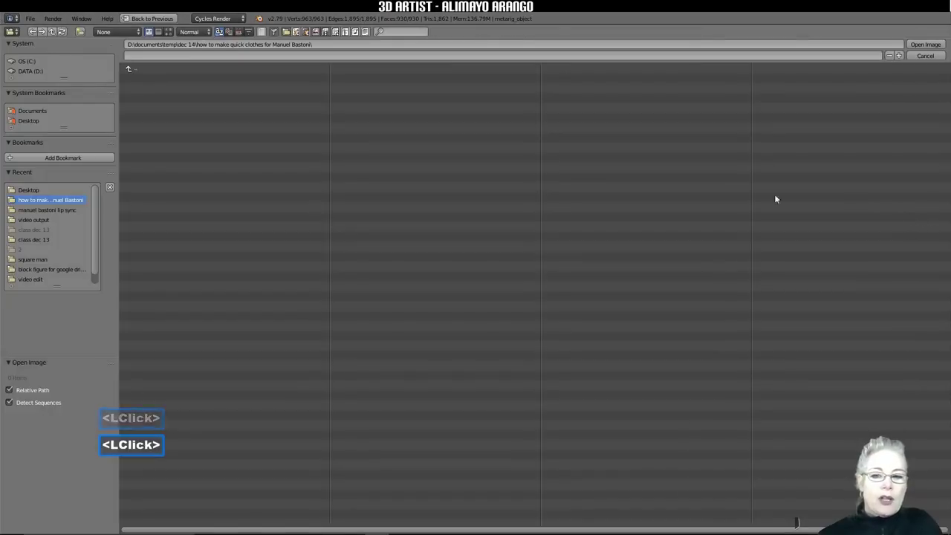
{"action": "left_click", "coordinate": [169, 32]}
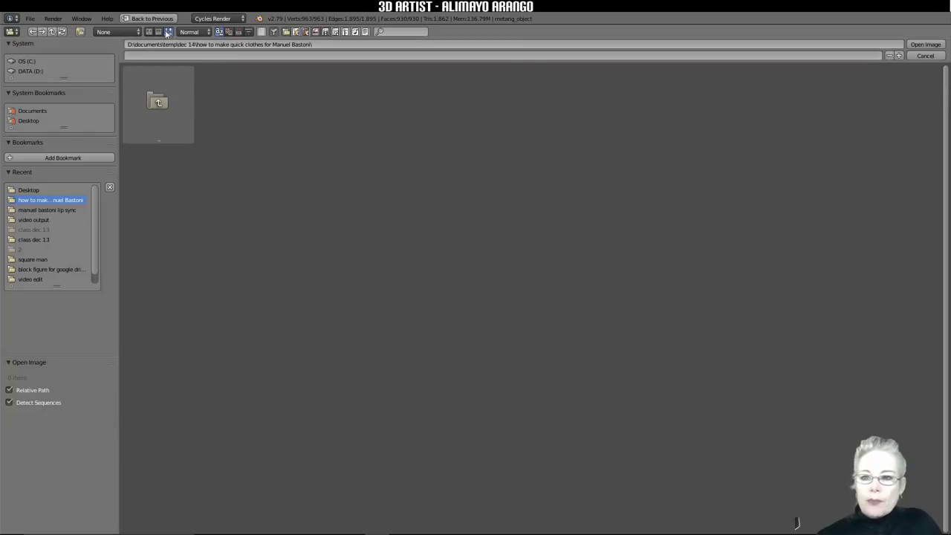
{"action": "left_click", "coordinate": [28, 190]}
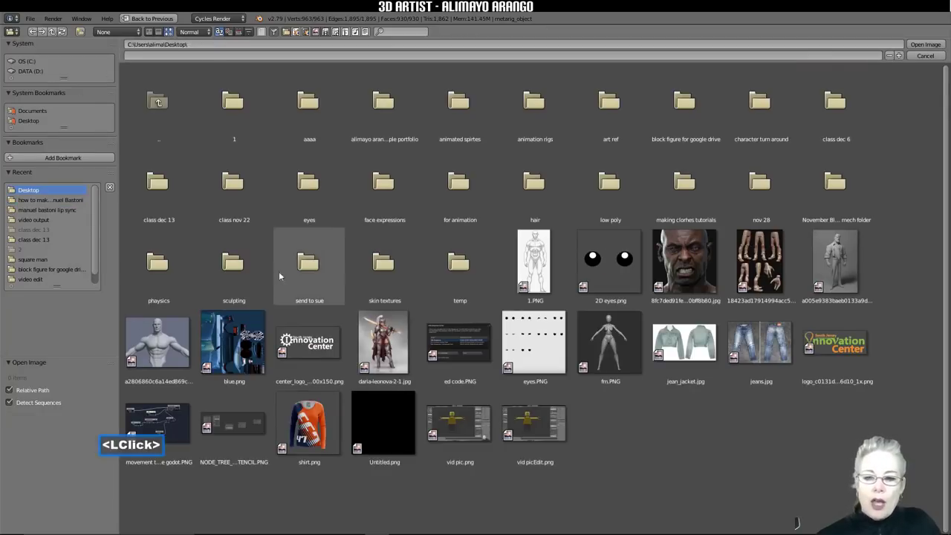
{"action": "left_click", "coordinate": [304, 405]}
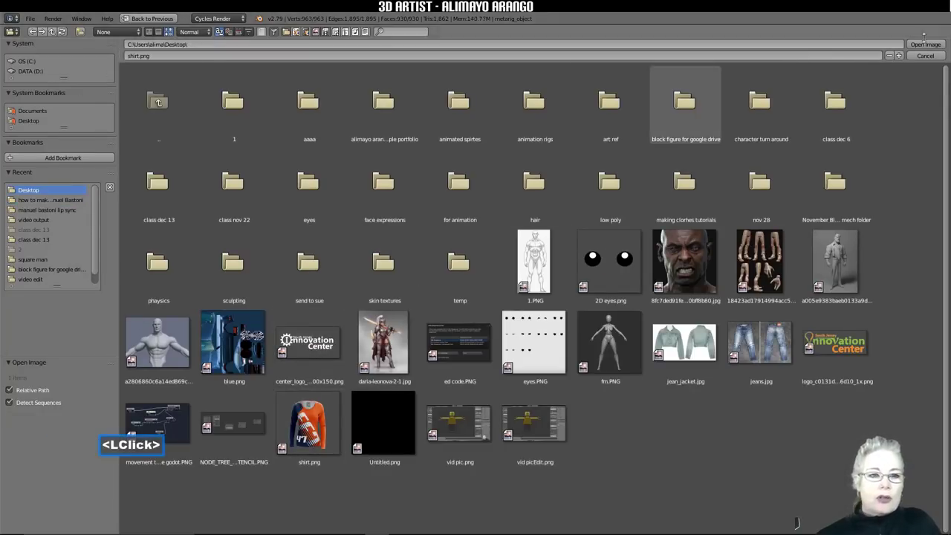
{"action": "left_click", "coordinate": [309, 424]}
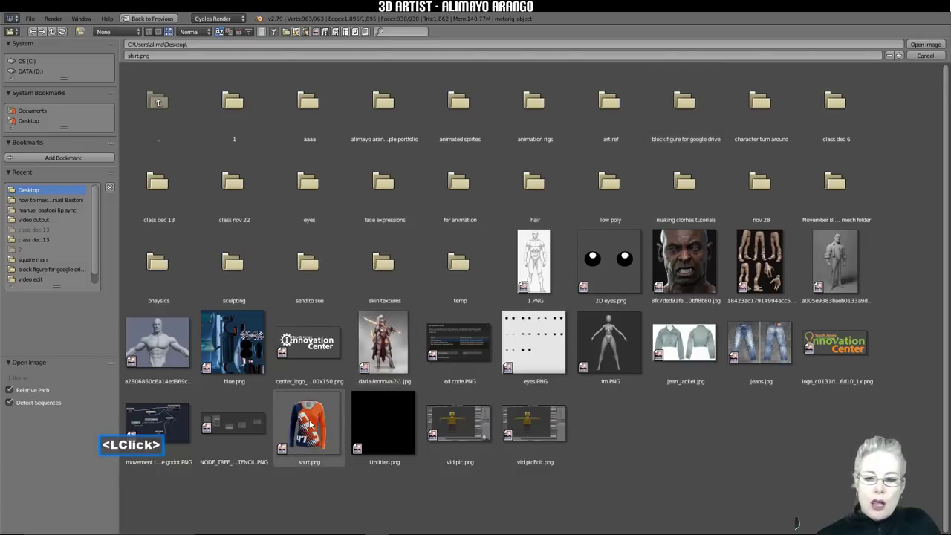
{"action": "left_click", "coordinate": [926, 45]}
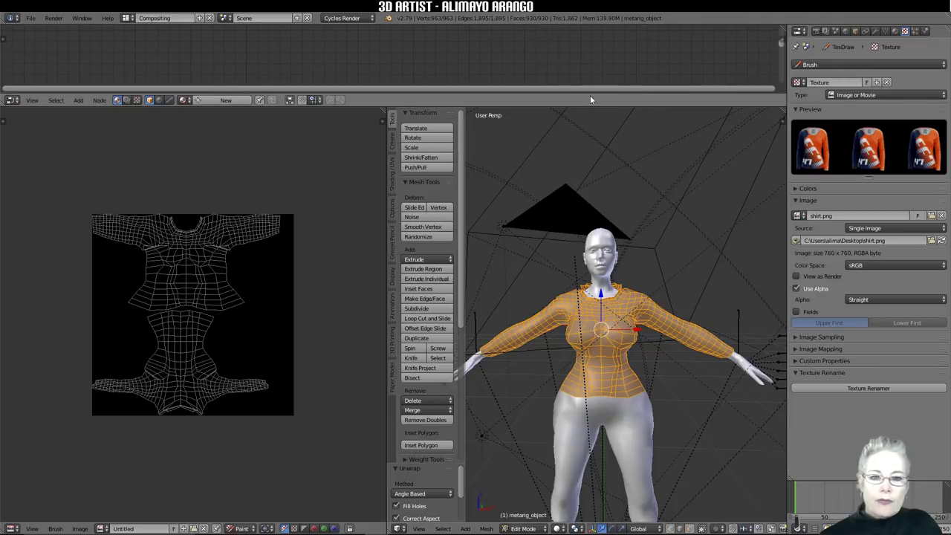
Step: Switch the shirt to Texture Paint mode and move the shirt stencil away from the body
{"action": "left_click", "coordinate": [523, 528]}
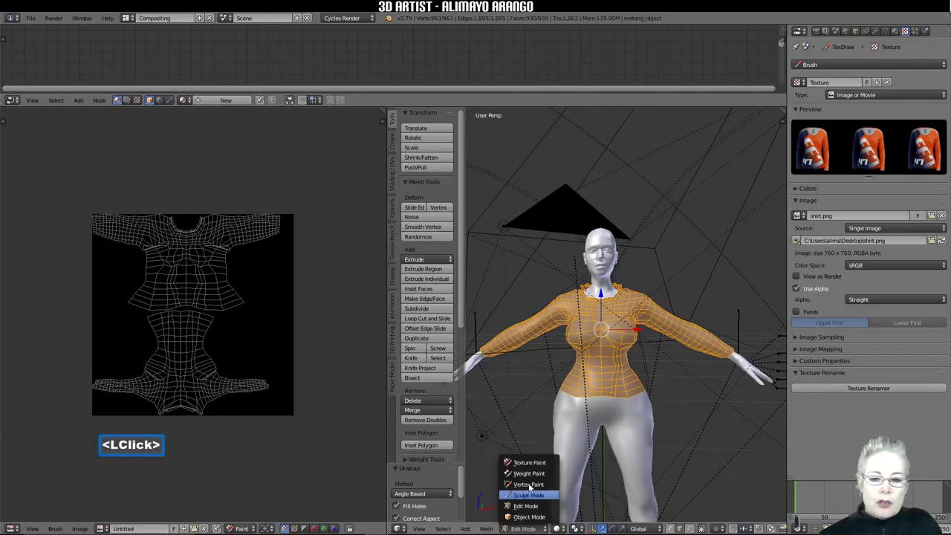
{"action": "left_click", "coordinate": [530, 462]}
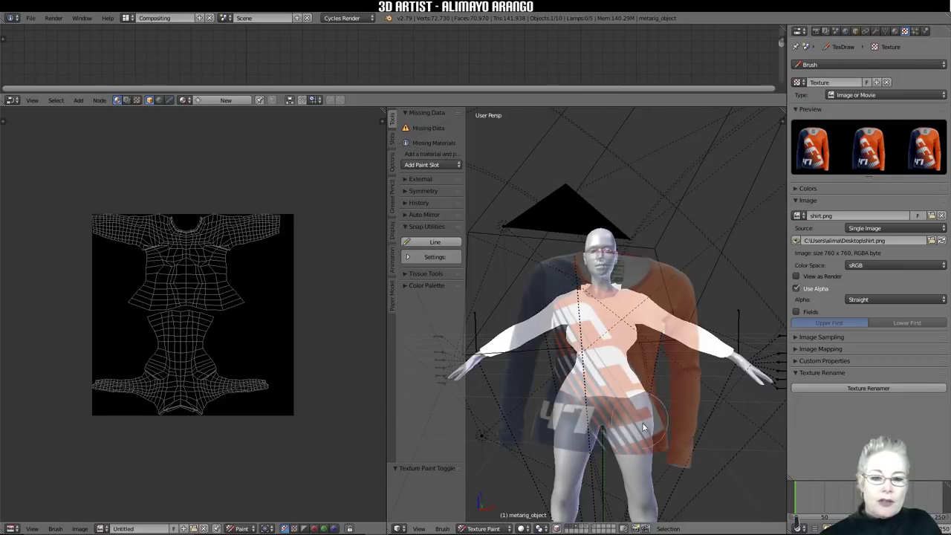
{"action": "right_click_drag", "start_coordinate": [666, 440], "coordinate": [674, 468]}
{"action": "middle_click_drag", "start_coordinate": [676, 392], "coordinate": [667, 375], "text": "shift"}
{"action": "right_click_drag", "start_coordinate": [667, 374], "coordinate": [654, 267]}
Step: Add a 1024 x 1024 px Diffuse Color paint slot to the shirt with a near-white base color
{"action": "left_click", "coordinate": [427, 164]}
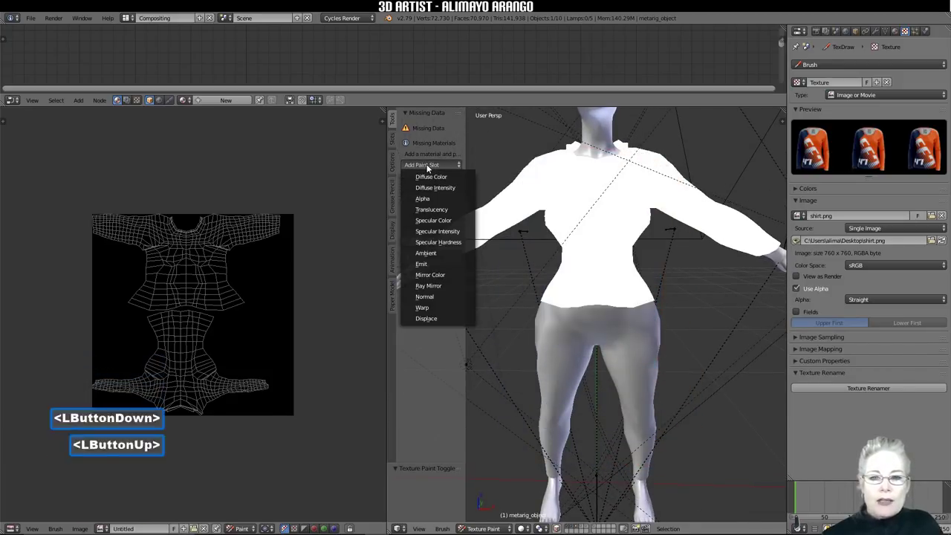
{"action": "left_click", "coordinate": [427, 178]}
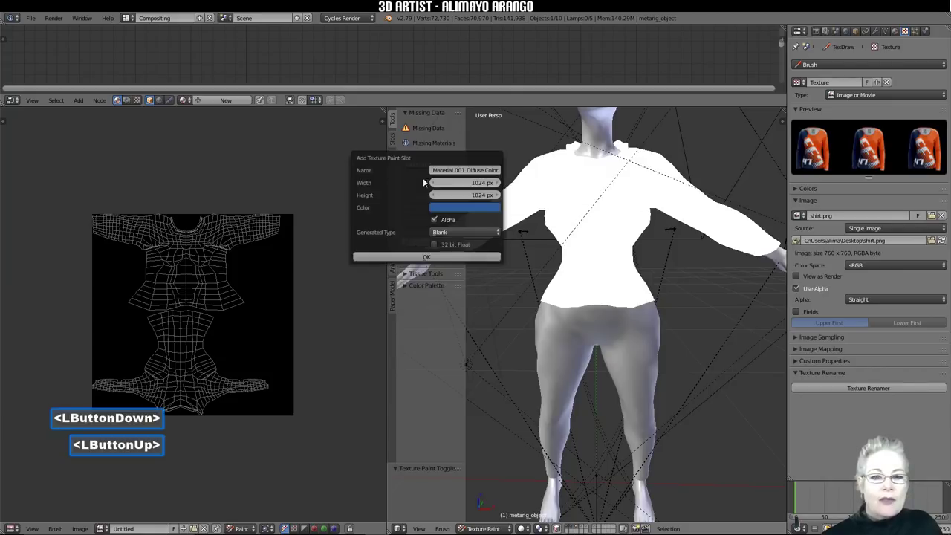
{"action": "left_click", "coordinate": [460, 206]}
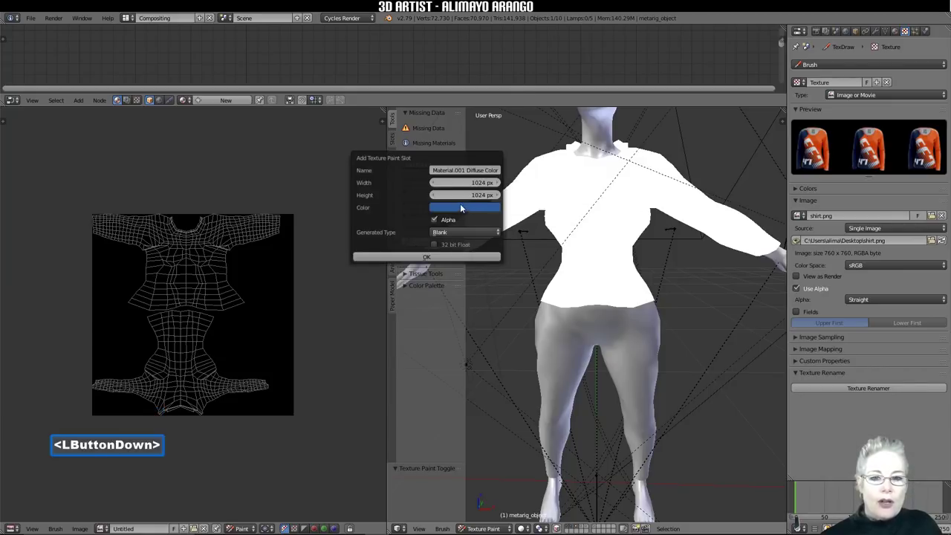
{"action": "mouse_move", "coordinate": [513, 91]}
{"action": "left_mouse_down"}
{"action": "mouse_move", "coordinate": [513, 71]}
{"action": "mouse_move", "coordinate": [511, 91]}
{"action": "mouse_move", "coordinate": [479, 89]}
{"action": "mouse_move", "coordinate": [468, 103]}
{"action": "left_mouse_up"}
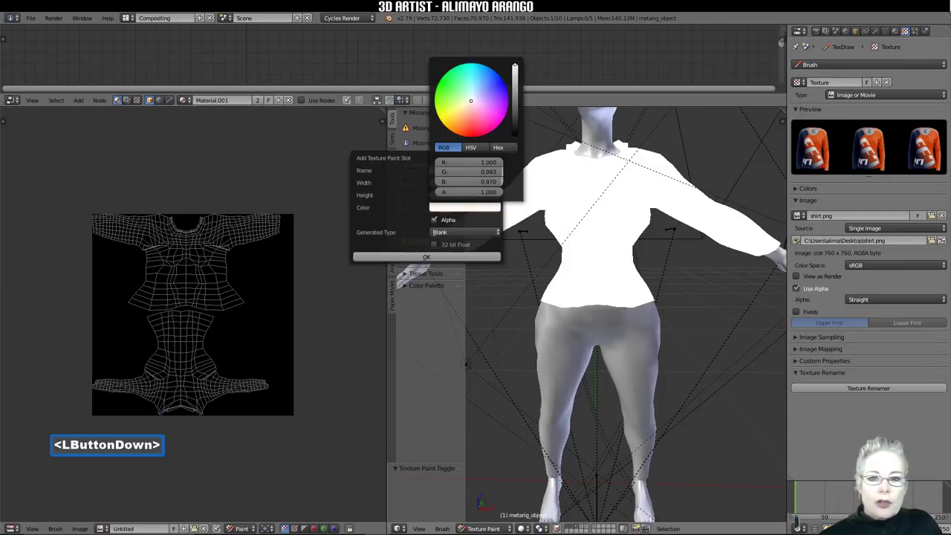
{"action": "left_click", "coordinate": [398, 257]}
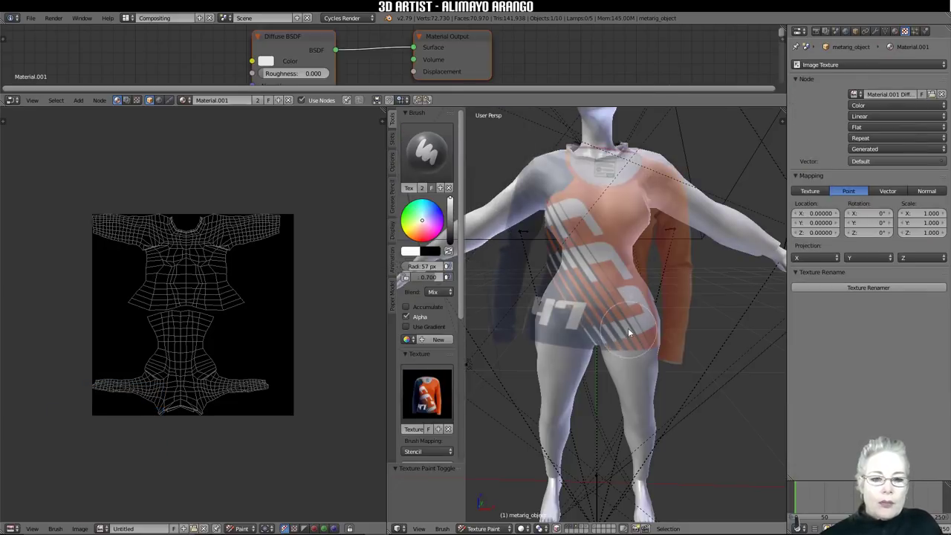
Step: Fit the shirt stencil over the torso and paint the sweater pattern onto the shirt's front from neckline to hem
{"action": "right_click_drag", "start_coordinate": [636, 329], "coordinate": [669, 337]}
{"action": "right_click_drag", "start_coordinate": [668, 337], "coordinate": [677, 319], "text": "ctrl"}
{"action": "double_click", "coordinate": [602, 171]}
{"action": "double_click", "coordinate": [589, 166]}
{"action": "double_click", "coordinate": [571, 162]}
{"action": "mouse_move", "coordinate": [569, 161]}
{"action": "left_mouse_down"}
{"action": "mouse_move", "coordinate": [646, 167]}
{"action": "mouse_move", "coordinate": [603, 186]}
{"action": "left_mouse_up"}
{"action": "double_click", "coordinate": [639, 158]}
{"action": "double_click", "coordinate": [565, 194]}
{"action": "mouse_move", "coordinate": [568, 214]}
{"action": "left_mouse_down"}
{"action": "mouse_move", "coordinate": [581, 235]}
{"action": "mouse_move", "coordinate": [630, 205]}
{"action": "mouse_move", "coordinate": [621, 272]}
{"action": "mouse_move", "coordinate": [634, 313]}
{"action": "mouse_move", "coordinate": [550, 297]}
{"action": "mouse_move", "coordinate": [565, 242]}
{"action": "mouse_move", "coordinate": [593, 283]}
{"action": "mouse_move", "coordinate": [617, 297]}
{"action": "mouse_move", "coordinate": [587, 279]}
{"action": "mouse_move", "coordinate": [613, 223]}
{"action": "mouse_move", "coordinate": [602, 216]}
{"action": "left_mouse_up"}
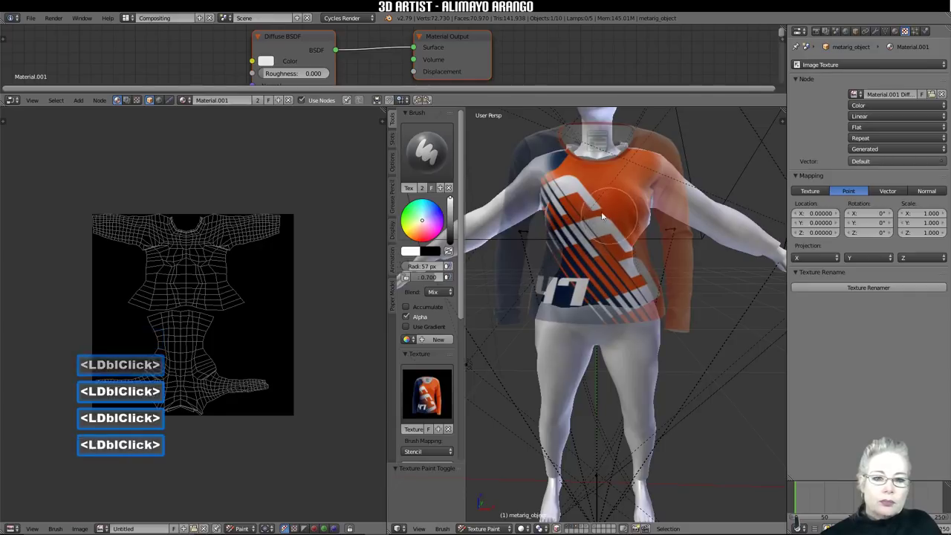
{"action": "mouse_move", "coordinate": [548, 162]}
{"action": "left_mouse_down"}
{"action": "mouse_move", "coordinate": [560, 179]}
{"action": "mouse_move", "coordinate": [546, 208]}
{"action": "mouse_move", "coordinate": [554, 178]}
{"action": "mouse_move", "coordinate": [583, 198]}
{"action": "left_mouse_up"}
Step: Align the stencil with the character's left side and paint the orange fabric over the side of the chest toward the underarm
{"action": "right_click_drag", "start_coordinate": [584, 198], "coordinate": [614, 410]}
{"action": "middle_click_drag", "start_coordinate": [614, 315], "coordinate": [627, 299]}
{"action": "middle_click_drag", "start_coordinate": [639, 295], "coordinate": [556, 314]}
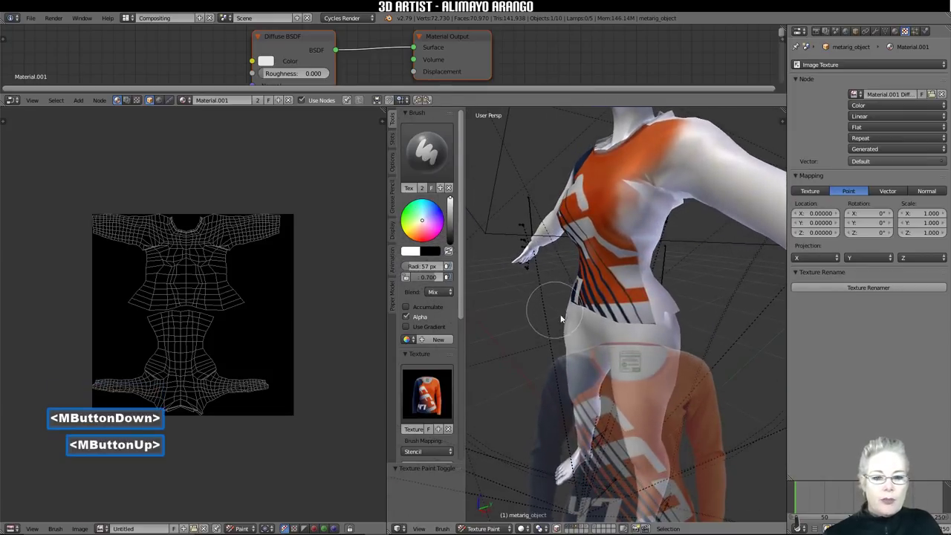
{"action": "right_click", "coordinate": [634, 444]}
{"action": "right_click_drag", "start_coordinate": [634, 444], "coordinate": [613, 244]}
{"action": "double_click", "coordinate": [638, 192]}
{"action": "double_click", "coordinate": [632, 184]}
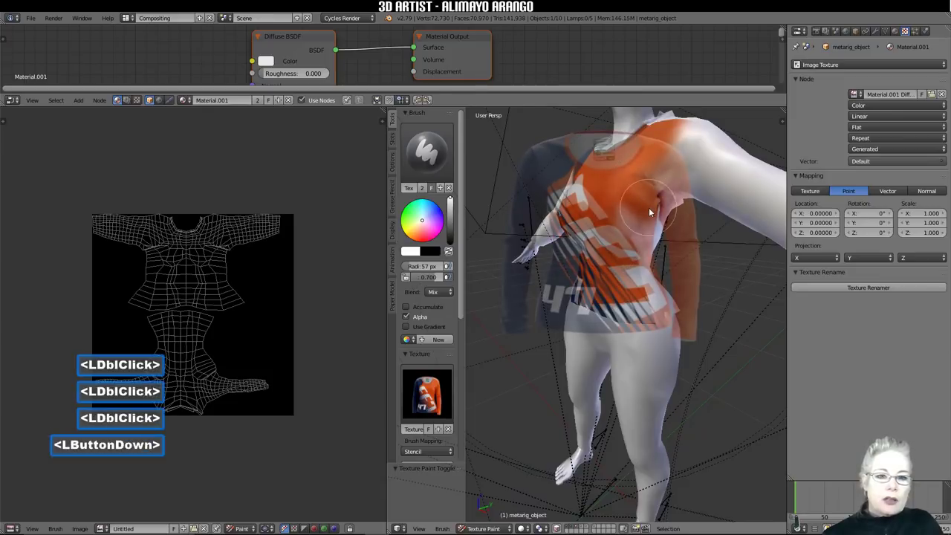
{"action": "left_click", "coordinate": [639, 223]}
Step: Rotate and shift the stencil to match the waist, and paint the striped pattern onto the shirt's lower left side
{"action": "right_click_drag", "start_coordinate": [639, 223], "coordinate": [607, 245]}
{"action": "right_click_drag", "start_coordinate": [639, 299], "coordinate": [632, 308], "text": "ctrl"}
{"action": "right_click_drag", "start_coordinate": [631, 309], "coordinate": [650, 307]}
{"action": "right_click_drag", "start_coordinate": [651, 309], "coordinate": [653, 297], "text": "ctrl"}
{"action": "left_click", "coordinate": [654, 299]}
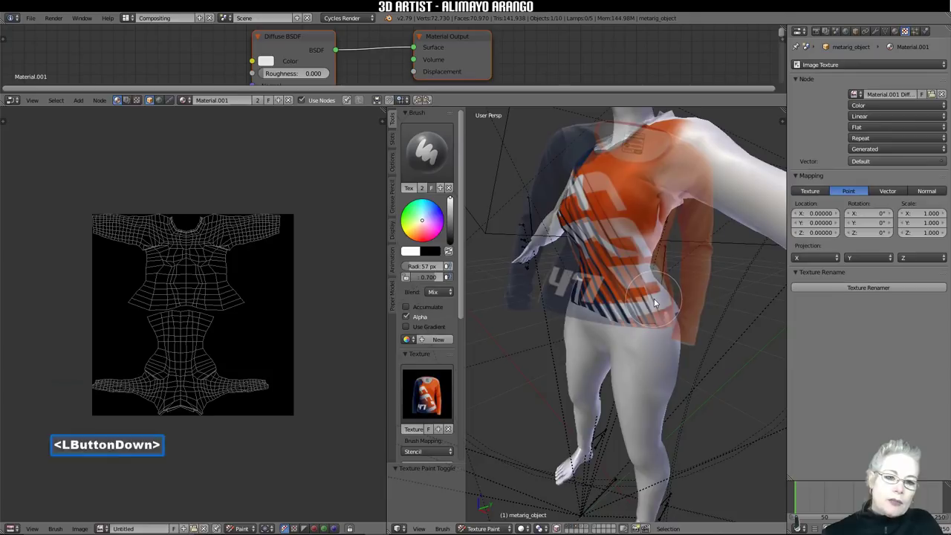
{"action": "double_click", "coordinate": [650, 287]}
{"action": "double_click", "coordinate": [646, 275]}
{"action": "double_click", "coordinate": [653, 277]}
{"action": "left_click_drag", "start_coordinate": [653, 278], "coordinate": [666, 302]}
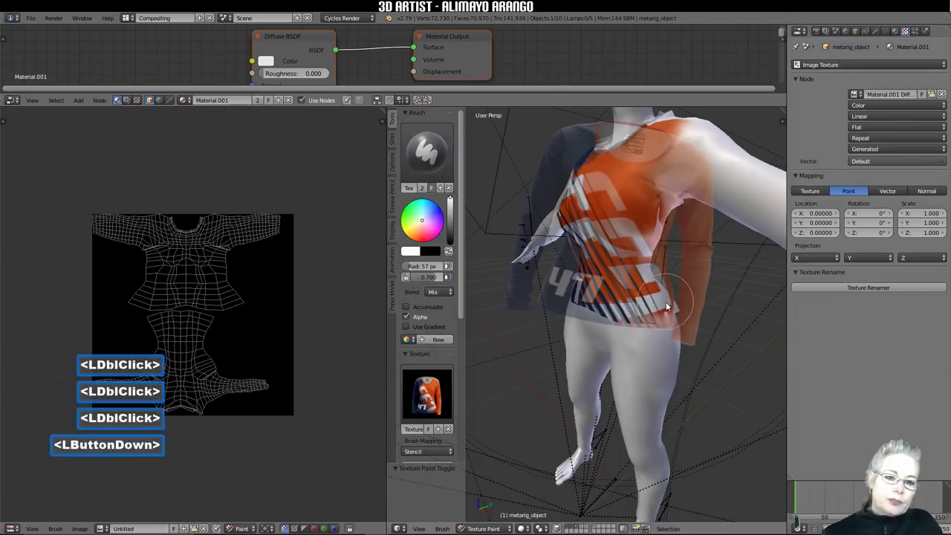
Step: Realign the stencil over the waist, reduce the brush radius to 29 px and touch up the smeared white area there
{"action": "right_click_drag", "start_coordinate": [658, 286], "coordinate": [612, 356]}
{"action": "right_click_drag", "start_coordinate": [520, 361], "coordinate": [637, 282]}
{"action": "key", "text": "f"}
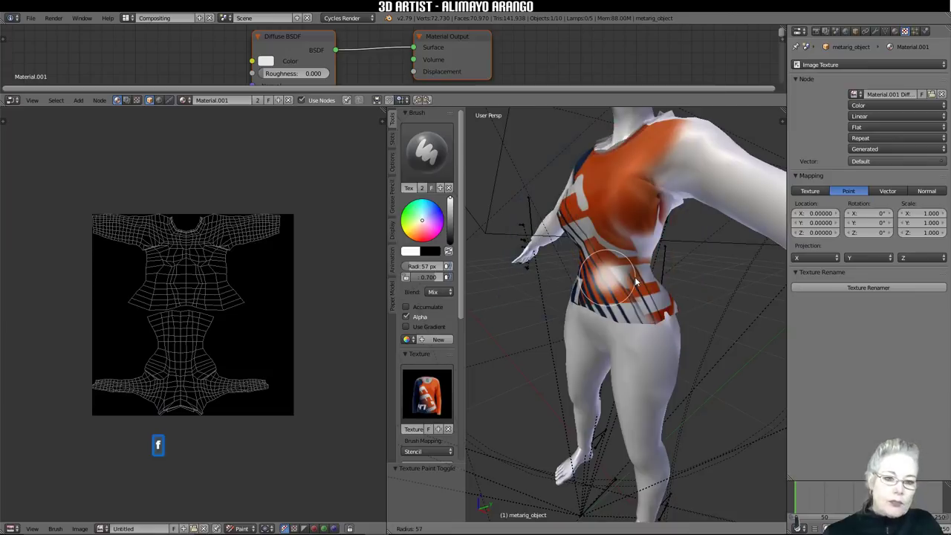
{"action": "left_click", "coordinate": [628, 280]}
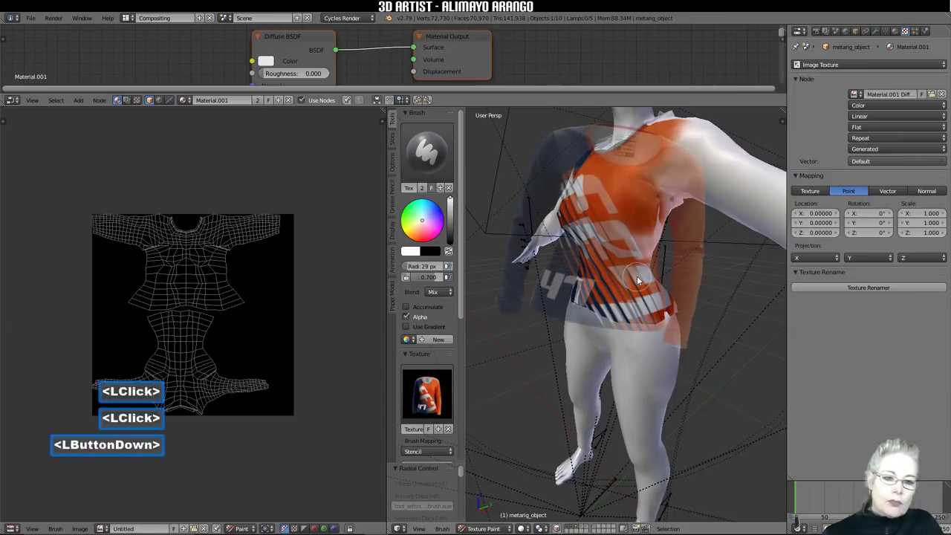
{"action": "left_click", "coordinate": [621, 276]}
{"action": "left_click", "coordinate": [617, 274]}
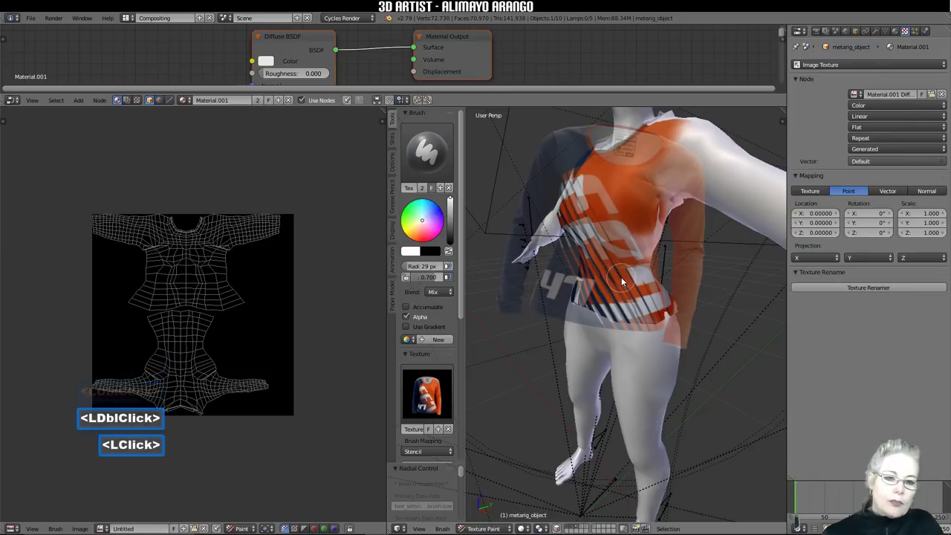
{"action": "left_click_drag", "start_coordinate": [626, 285], "coordinate": [628, 291]}
{"action": "left_click", "coordinate": [631, 294]}
Step: Turn the character to its back and move, rotate and fit the shirt stencil over the back of the torso
{"action": "right_click_drag", "start_coordinate": [631, 295], "coordinate": [573, 366]}
{"action": "middle_click_drag", "start_coordinate": [573, 366], "coordinate": [667, 331]}
{"action": "middle_click_drag", "start_coordinate": [637, 276], "coordinate": [468, 290]}
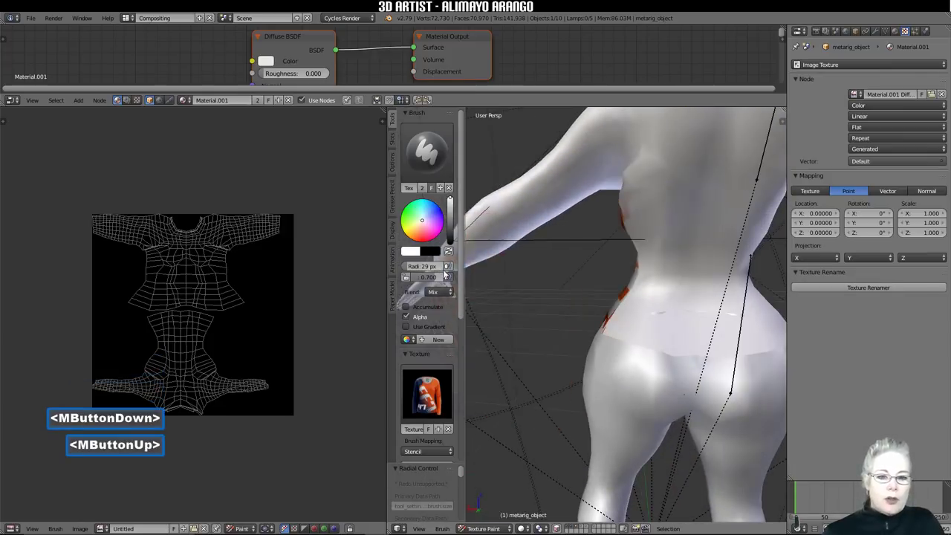
{"action": "right_click_drag", "start_coordinate": [511, 309], "coordinate": [677, 274]}
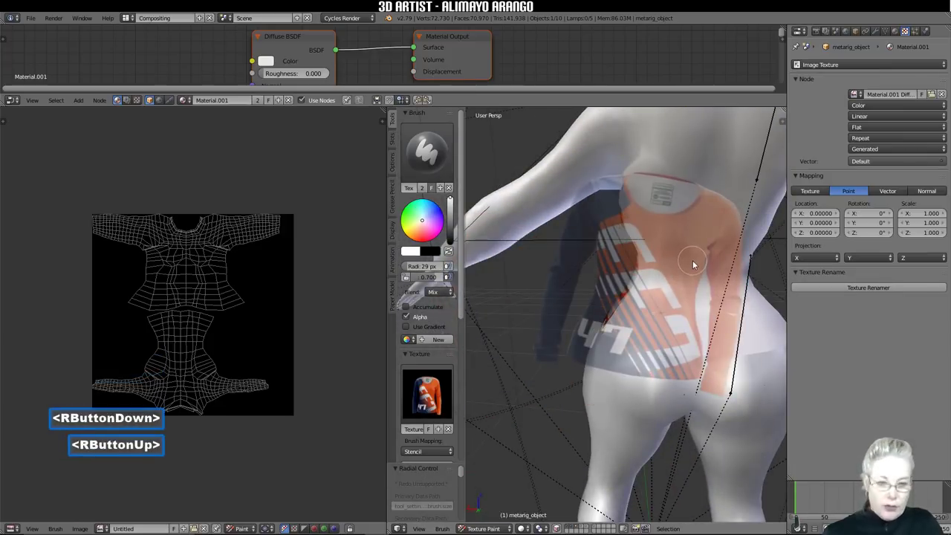
{"action": "scroll", "coordinate": [693, 264], "scroll_direction": "down", "scroll_amount": 4}
{"action": "middle_click_drag", "start_coordinate": [677, 274], "coordinate": [672, 283]}
{"action": "mouse_move", "coordinate": [680, 349]}
{"action": "right_mouse_down", "text": "ctrl"}
{"action": "mouse_move", "coordinate": [691, 354]}
{"action": "mouse_move", "coordinate": [696, 338]}
{"action": "mouse_move", "coordinate": [688, 346]}
{"action": "right_mouse_up", "text": "ctrl"}
{"action": "mouse_move", "coordinate": [687, 345]}
{"action": "right_mouse_down"}
{"action": "mouse_move", "coordinate": [668, 364]}
{"action": "mouse_move", "coordinate": [678, 365]}
{"action": "mouse_move", "coordinate": [679, 340]}
{"action": "right_mouse_up"}
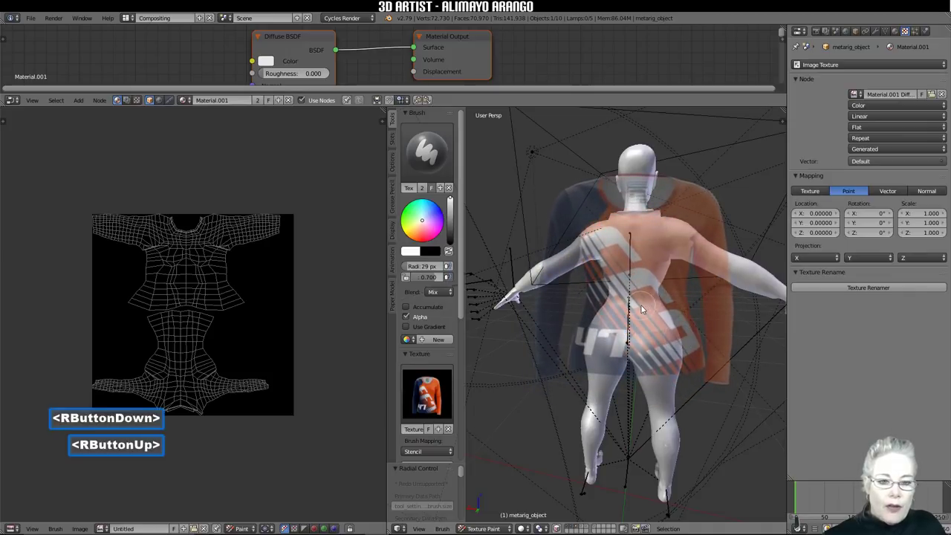
Step: Paint the orange fabric from the shirt stencil across the character's upper back, from shoulder to shoulder
{"action": "mouse_move", "coordinate": [603, 232]}
{"action": "left_mouse_down"}
{"action": "mouse_move", "coordinate": [647, 220]}
{"action": "mouse_move", "coordinate": [677, 231]}
{"action": "mouse_move", "coordinate": [590, 240]}
{"action": "mouse_move", "coordinate": [650, 255]}
{"action": "mouse_move", "coordinate": [668, 244]}
{"action": "mouse_move", "coordinate": [649, 234]}
{"action": "mouse_move", "coordinate": [625, 245]}
{"action": "mouse_move", "coordinate": [677, 254]}
{"action": "left_mouse_up"}
{"action": "double_click", "coordinate": [611, 231]}
{"action": "double_click", "coordinate": [654, 232]}
{"action": "double_click", "coordinate": [590, 241]}
{"action": "double_click", "coordinate": [672, 249]}
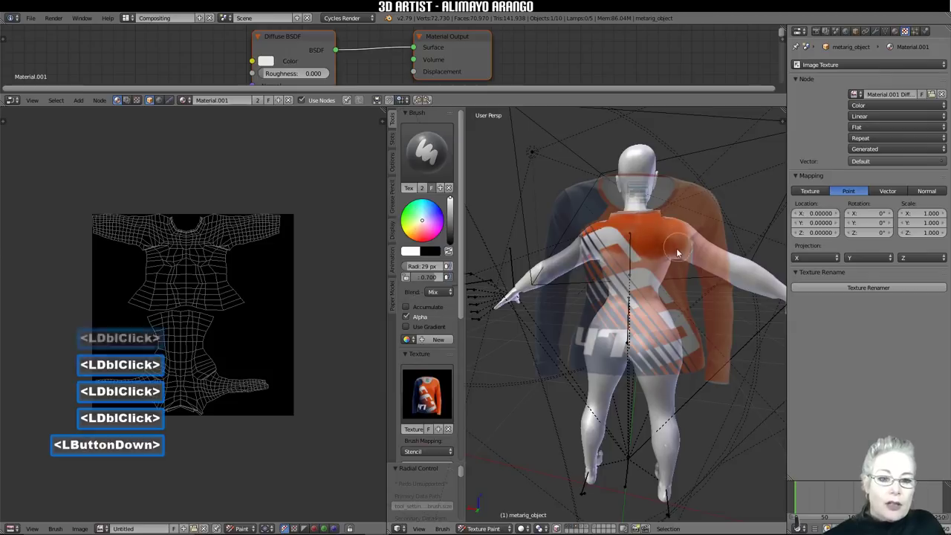
Step: Paint the striped shirt pattern down the middle and lower back to the waist
{"action": "double_click", "coordinate": [605, 265]}
{"action": "mouse_move", "coordinate": [605, 265]}
{"action": "left_mouse_down"}
{"action": "mouse_move", "coordinate": [618, 294]}
{"action": "mouse_move", "coordinate": [655, 309]}
{"action": "left_mouse_up"}
{"action": "double_click", "coordinate": [630, 286]}
{"action": "left_click", "coordinate": [655, 309]}
{"action": "double_click", "coordinate": [654, 309]}
{"action": "double_click", "coordinate": [655, 308]}
{"action": "double_click", "coordinate": [596, 313]}
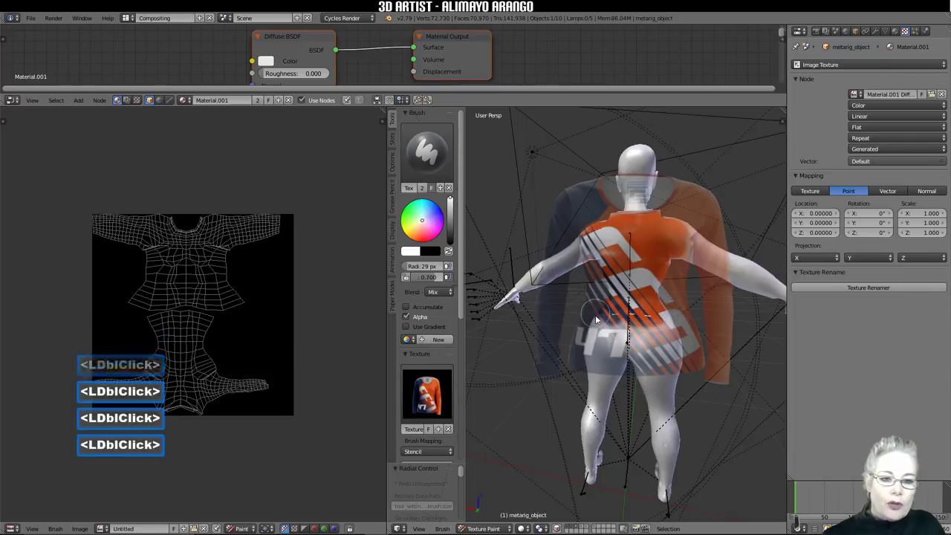
{"action": "left_click_drag", "start_coordinate": [603, 320], "coordinate": [621, 309]}
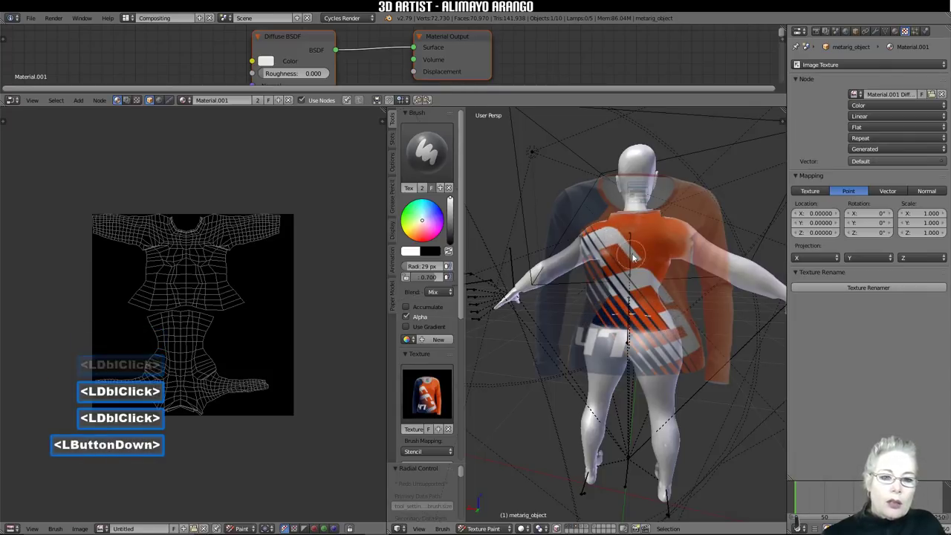
Step: Turn the character to its front and rotate and move the shirt stencil so its navy sleeve covers the right arm
{"action": "middle_click_drag", "start_coordinate": [658, 269], "coordinate": [479, 321]}
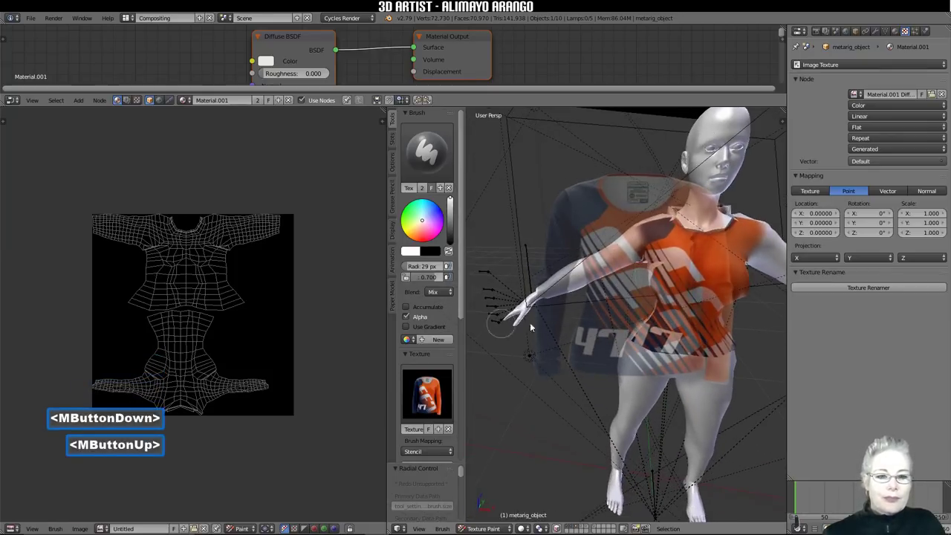
{"action": "scroll", "coordinate": [587, 322], "scroll_direction": "down", "scroll_amount": 2}
{"action": "right_click_drag", "start_coordinate": [633, 348], "coordinate": [674, 385], "text": "ctrl"}
{"action": "scroll", "coordinate": [656, 393], "scroll_direction": "up", "scroll_amount": 3}
{"action": "right_click_drag", "start_coordinate": [674, 385], "coordinate": [685, 379], "text": "ctrl"}
{"action": "right_click_drag", "start_coordinate": [685, 379], "coordinate": [697, 377]}
Step: Paint the navy sleeve fabric along the character's right arm from the wrist to the upper arm
{"action": "double_click", "coordinate": [605, 271]}
{"action": "double_click", "coordinate": [605, 272]}
{"action": "mouse_move", "coordinate": [605, 271]}
{"action": "left_mouse_down"}
{"action": "mouse_move", "coordinate": [640, 237]}
{"action": "mouse_move", "coordinate": [540, 294]}
{"action": "mouse_move", "coordinate": [587, 263]}
{"action": "mouse_move", "coordinate": [590, 274]}
{"action": "mouse_move", "coordinate": [564, 293]}
{"action": "mouse_move", "coordinate": [582, 271]}
{"action": "mouse_move", "coordinate": [599, 264]}
{"action": "mouse_move", "coordinate": [586, 279]}
{"action": "mouse_move", "coordinate": [610, 265]}
{"action": "mouse_move", "coordinate": [590, 260]}
{"action": "mouse_move", "coordinate": [639, 249]}
{"action": "left_mouse_up"}
{"action": "double_click", "coordinate": [604, 271]}
{"action": "double_click", "coordinate": [563, 277]}
{"action": "left_click", "coordinate": [561, 277]}
{"action": "double_click", "coordinate": [563, 276]}
{"action": "double_click", "coordinate": [591, 271]}
{"action": "double_click", "coordinate": [595, 269]}
{"action": "double_click", "coordinate": [639, 249]}
Step: Shift the stencil upward and paint the remaining navy fabric over the right shoulder
{"action": "right_click_drag", "start_coordinate": [645, 247], "coordinate": [648, 228]}
{"action": "double_click", "coordinate": [648, 228]}
{"action": "left_click", "coordinate": [648, 227]}
{"action": "double_click", "coordinate": [654, 225]}
{"action": "left_click", "coordinate": [661, 221]}
Step: Rotate and move the stencil's orange sleeve over the character's left arm and paint it from the shoulder to the wrist
{"action": "middle_click_drag", "start_coordinate": [704, 247], "coordinate": [667, 301], "text": "shift"}
{"action": "right_click_drag", "start_coordinate": [667, 302], "coordinate": [704, 322], "text": "ctrl"}
{"action": "right_click_drag", "start_coordinate": [705, 322], "coordinate": [651, 289]}
{"action": "right_click_drag", "start_coordinate": [695, 354], "coordinate": [718, 341], "text": "ctrl"}
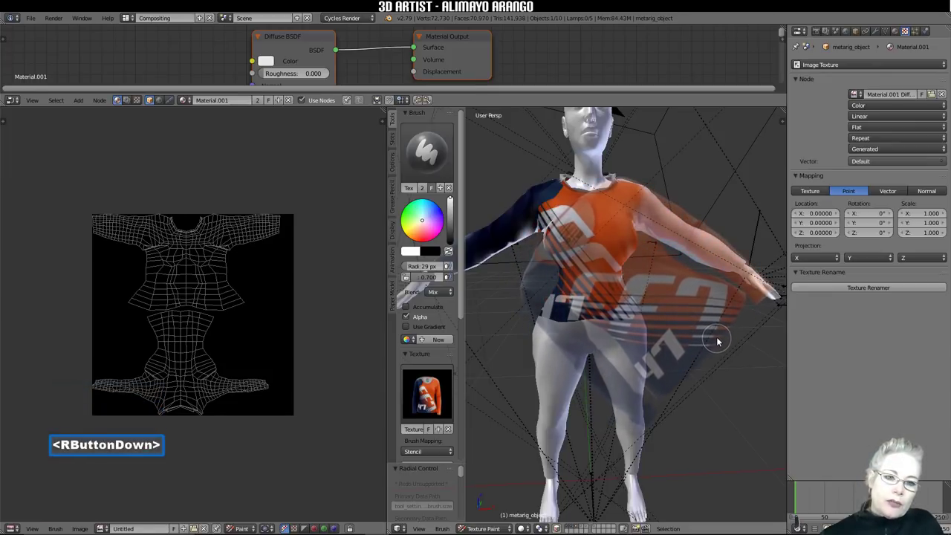
{"action": "double_click", "coordinate": [636, 195]}
{"action": "left_click_drag", "start_coordinate": [639, 198], "coordinate": [642, 200]}
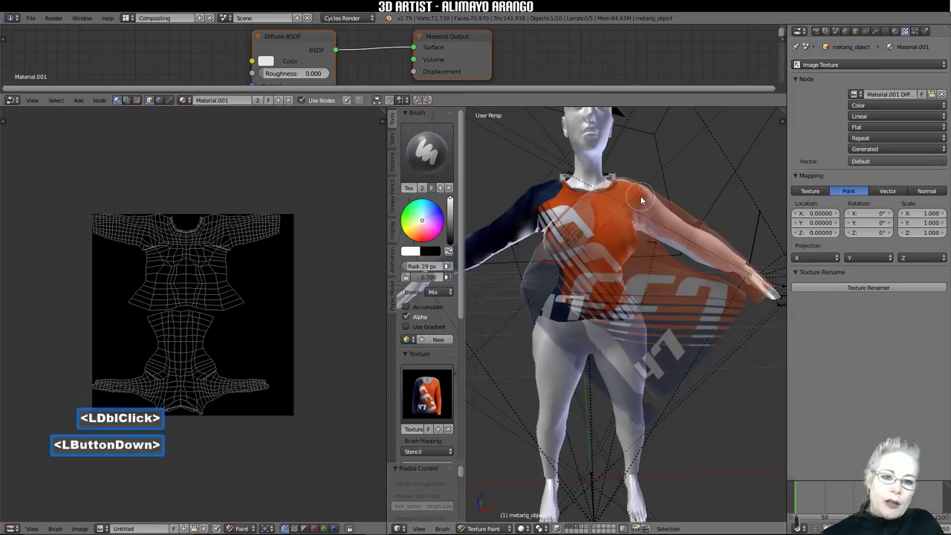
{"action": "double_click", "coordinate": [678, 225]}
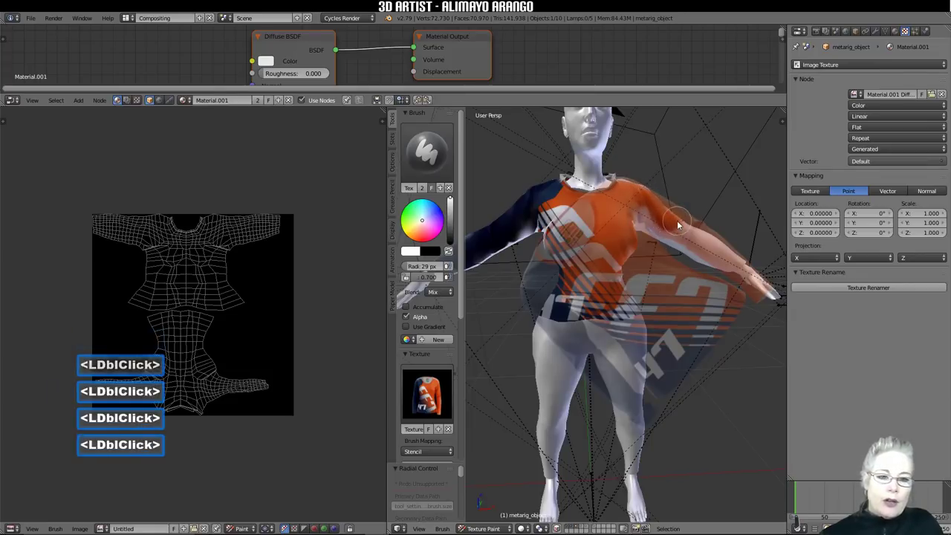
{"action": "double_click", "coordinate": [714, 257]}
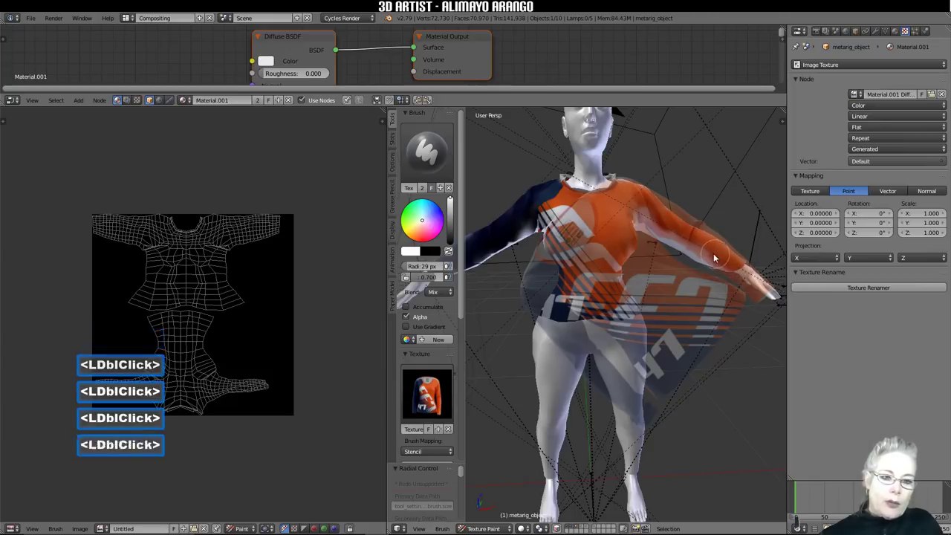
{"action": "left_click_drag", "start_coordinate": [670, 235], "coordinate": [638, 215]}
Step: Turn to the character's left side, rotate the stencil upright and paint orange over the side of the chest
{"action": "middle_click_drag", "start_coordinate": [694, 244], "coordinate": [578, 240]}
{"action": "right_click_drag", "start_coordinate": [578, 240], "coordinate": [643, 312], "text": "ctrl"}
{"action": "double_click", "coordinate": [646, 235]}
{"action": "left_click", "coordinate": [645, 235]}
{"action": "double_click", "coordinate": [640, 235]}
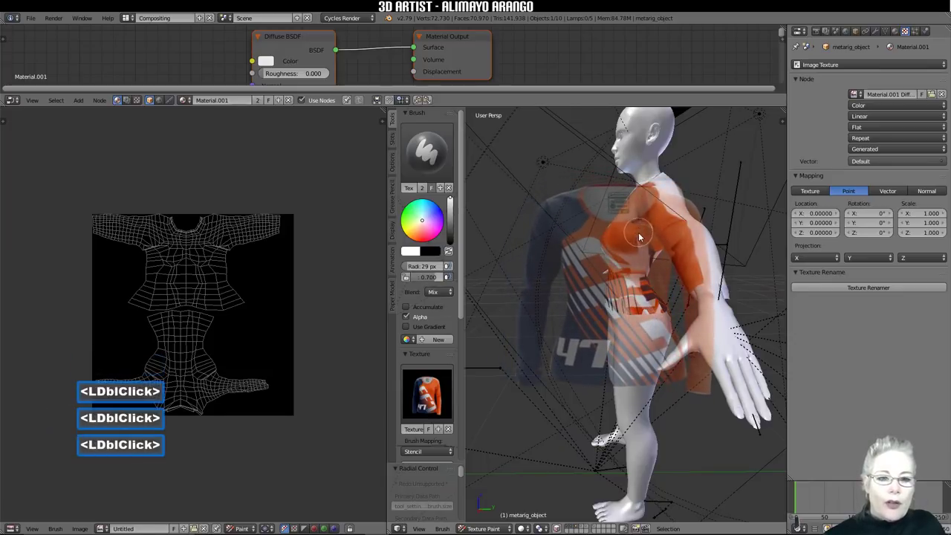
{"action": "left_click", "coordinate": [634, 271]}
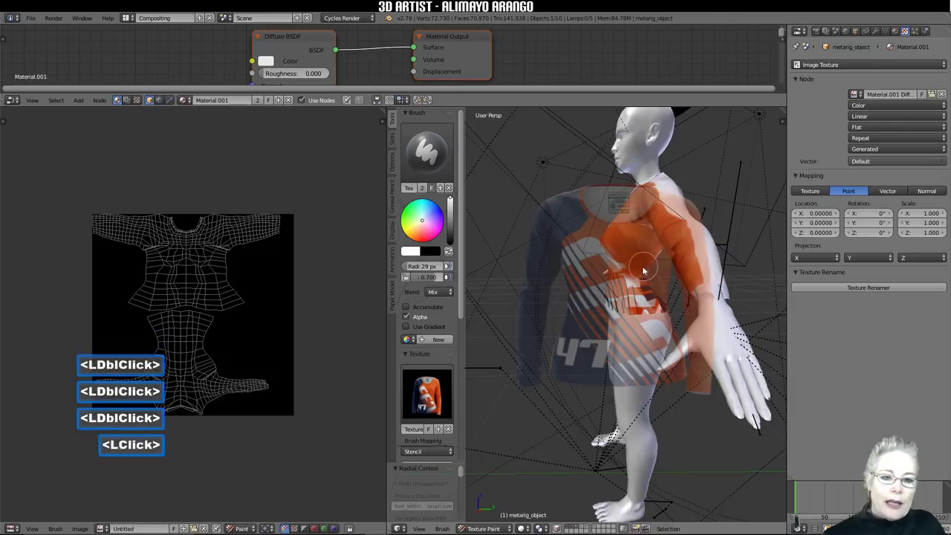
Step: Reposition the stencil over the left side of the waist and cover the patchy area there with orange fabric
{"action": "middle_click_drag", "start_coordinate": [644, 277], "coordinate": [661, 278]}
{"action": "right_click_drag", "start_coordinate": [661, 278], "coordinate": [568, 275]}
{"action": "middle_click_drag", "start_coordinate": [572, 277], "coordinate": [615, 297]}
{"action": "mouse_move", "coordinate": [584, 339]}
{"action": "right_mouse_down"}
{"action": "mouse_move", "coordinate": [622, 327]}
{"action": "mouse_move", "coordinate": [642, 360]}
{"action": "mouse_move", "coordinate": [639, 293]}
{"action": "right_mouse_up"}
{"action": "double_click", "coordinate": [639, 295]}
{"action": "left_click", "coordinate": [639, 297]}
{"action": "double_click", "coordinate": [638, 308]}
{"action": "left_click_drag", "start_coordinate": [641, 310], "coordinate": [643, 312]}
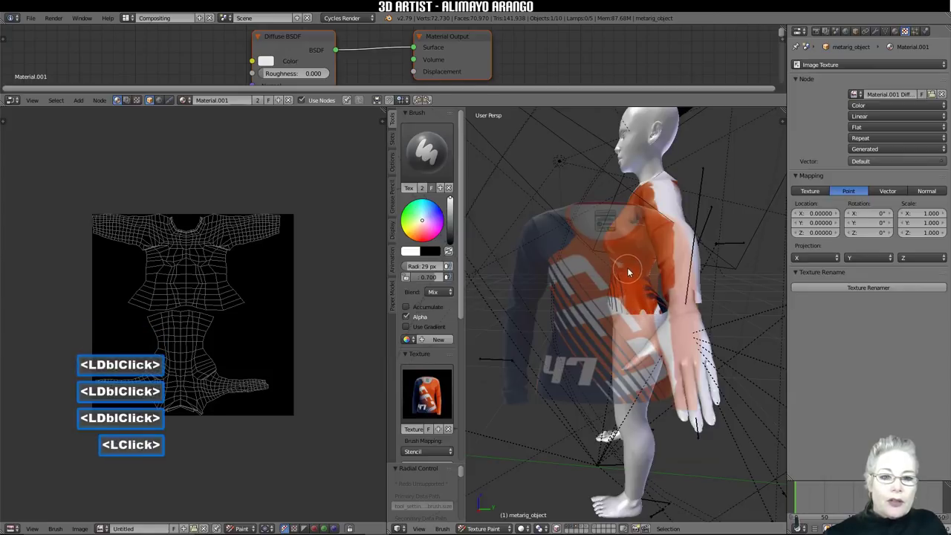
Step: Turn to the character's right side, move the stencil's navy sleeve over the underarm and paint the bare area navy
{"action": "middle_click_drag", "start_coordinate": [648, 262], "coordinate": [461, 266]}
{"action": "mouse_move", "coordinate": [609, 282]}
{"action": "right_mouse_down"}
{"action": "mouse_move", "coordinate": [678, 294]}
{"action": "mouse_move", "coordinate": [676, 270]}
{"action": "right_mouse_up"}
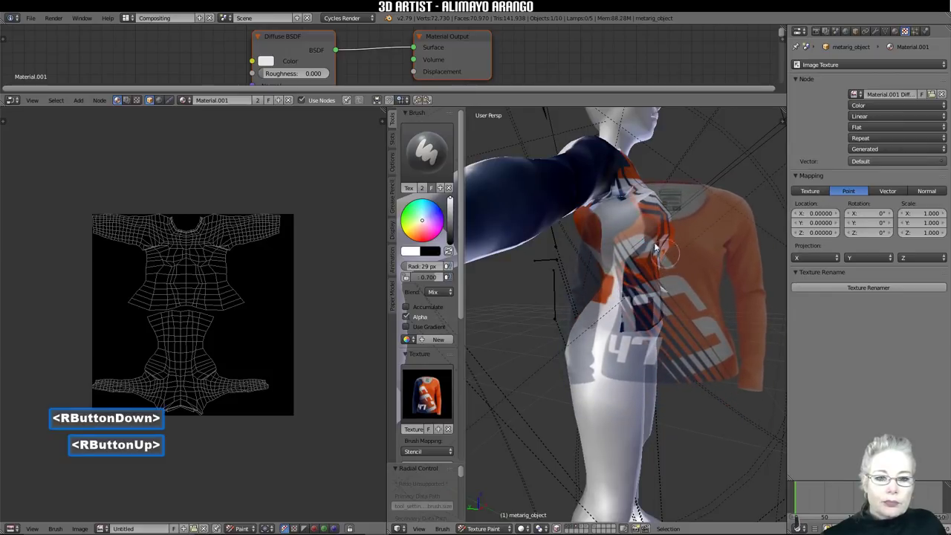
{"action": "left_click", "coordinate": [604, 211]}
{"action": "double_click", "coordinate": [600, 216]}
{"action": "double_click", "coordinate": [600, 216]}
{"action": "left_click", "coordinate": [600, 216]}
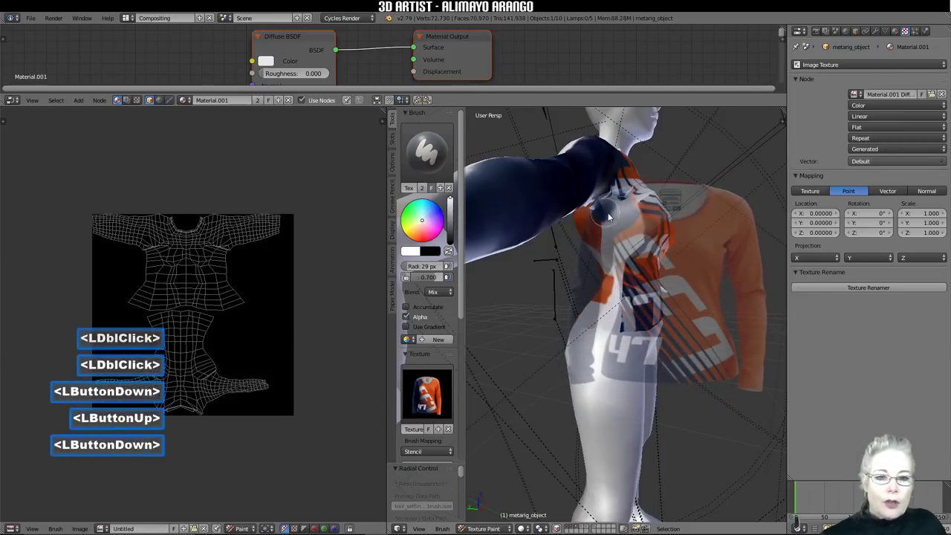
{"action": "double_click", "coordinate": [611, 214]}
{"action": "double_click", "coordinate": [625, 216]}
{"action": "left_click", "coordinate": [632, 221]}
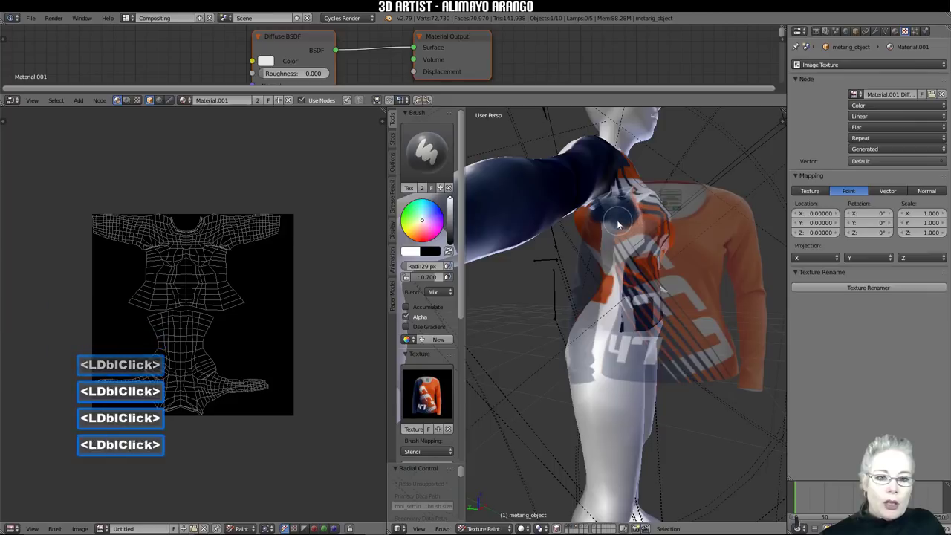
Step: Shift the stencil slightly and extend the navy fabric from the right underarm down the side of the chest
{"action": "right_click_drag", "start_coordinate": [607, 241], "coordinate": [636, 248]}
{"action": "double_click", "coordinate": [635, 211]}
{"action": "left_click", "coordinate": [635, 210]}
{"action": "double_click", "coordinate": [638, 229]}
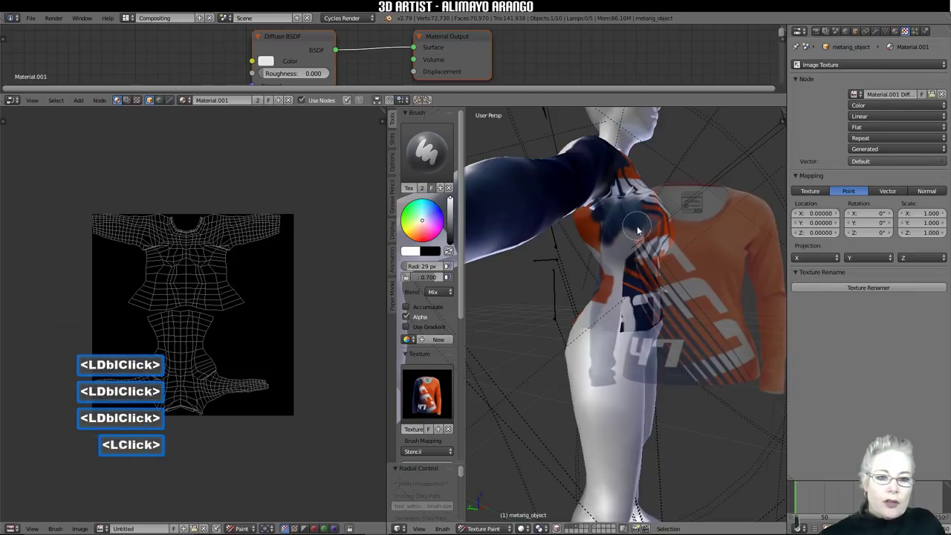
{"action": "left_click_drag", "start_coordinate": [623, 239], "coordinate": [612, 258]}
{"action": "double_click", "coordinate": [614, 260]}
{"action": "double_click", "coordinate": [624, 248]}
{"action": "double_click", "coordinate": [645, 250]}
Step: Move the stencil lower and paint the navy fabric down the right side of the waist to the shirt's hem
{"action": "right_click_drag", "start_coordinate": [648, 249], "coordinate": [616, 267]}
{"action": "left_click", "coordinate": [614, 268]}
{"action": "double_click", "coordinate": [615, 274]}
{"action": "double_click", "coordinate": [619, 285]}
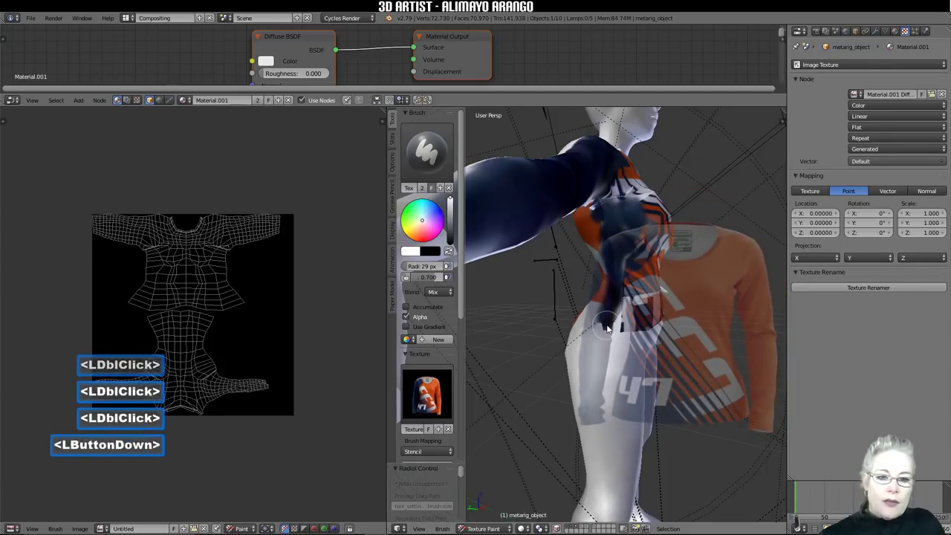
{"action": "mouse_move", "coordinate": [607, 329]}
{"action": "right_mouse_down"}
{"action": "mouse_move", "coordinate": [654, 342]}
{"action": "mouse_move", "coordinate": [619, 320]}
{"action": "mouse_move", "coordinate": [651, 300]}
{"action": "mouse_move", "coordinate": [579, 301]}
{"action": "right_mouse_up"}
{"action": "double_click", "coordinate": [619, 320]}
{"action": "double_click", "coordinate": [619, 320]}
{"action": "double_click", "coordinate": [619, 320]}
Step: Move the stencil clear of the character and examine the whole painted shirt from the front
{"action": "middle_click_drag", "start_coordinate": [579, 301], "coordinate": [527, 313]}
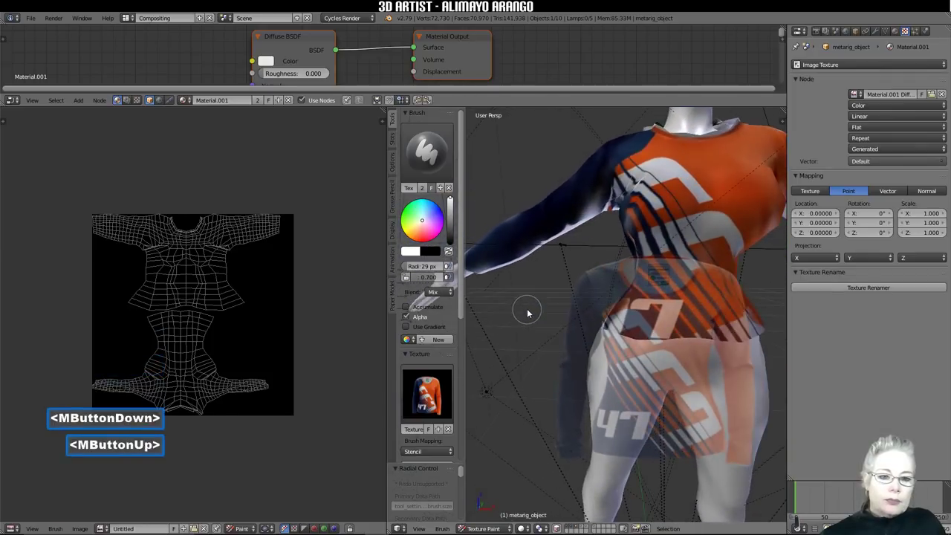
{"action": "scroll", "coordinate": [731, 266], "scroll_direction": "down", "scroll_amount": 4}
{"action": "scroll", "coordinate": [706, 286], "scroll_direction": "up", "scroll_amount": 1}
{"action": "middle_click_drag", "start_coordinate": [669, 297], "coordinate": [654, 305]}
{"action": "right_click_drag", "start_coordinate": [654, 304], "coordinate": [567, 417]}
{"action": "middle_click_drag", "start_coordinate": [566, 416], "coordinate": [641, 333]}
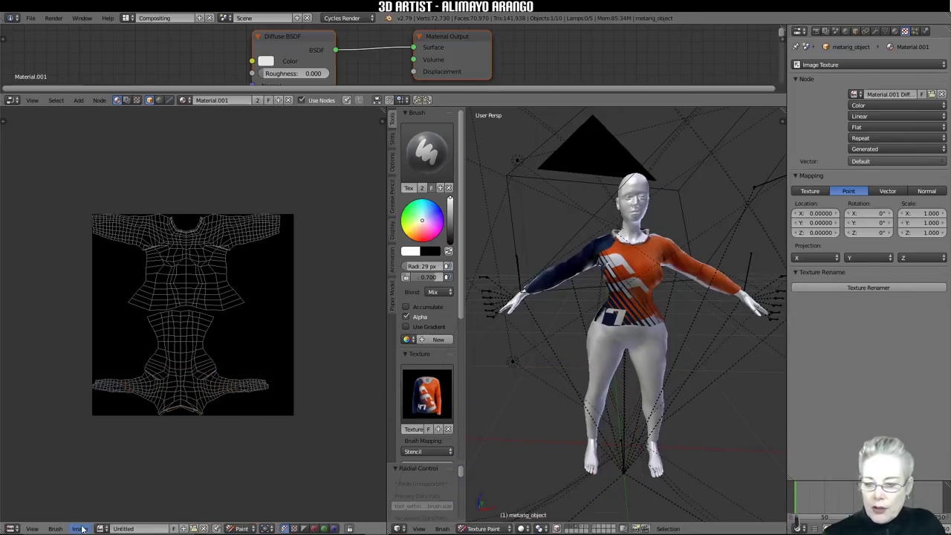
Step: Save the image in the image editor to the Desktop as 2Untitled.png
{"action": "left_click", "coordinate": [79, 528]}
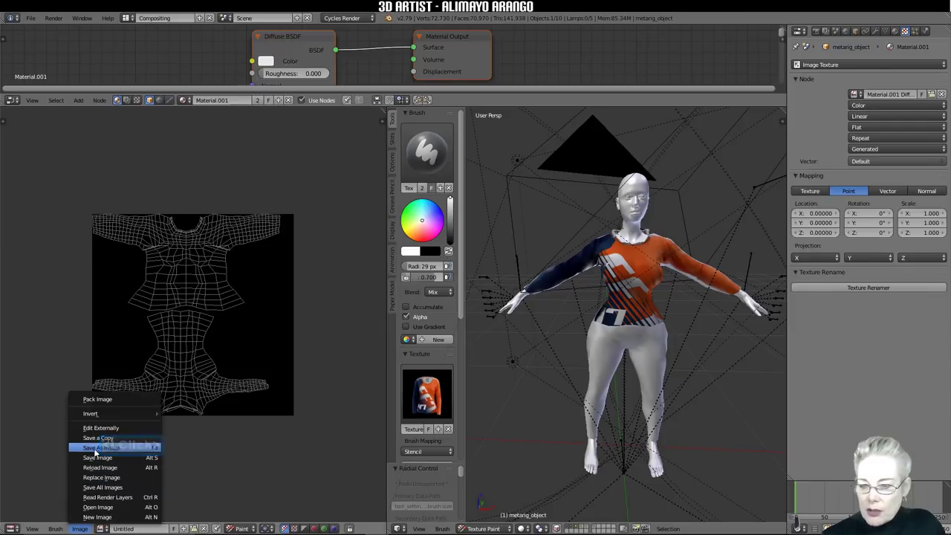
{"action": "left_click", "coordinate": [89, 448]}
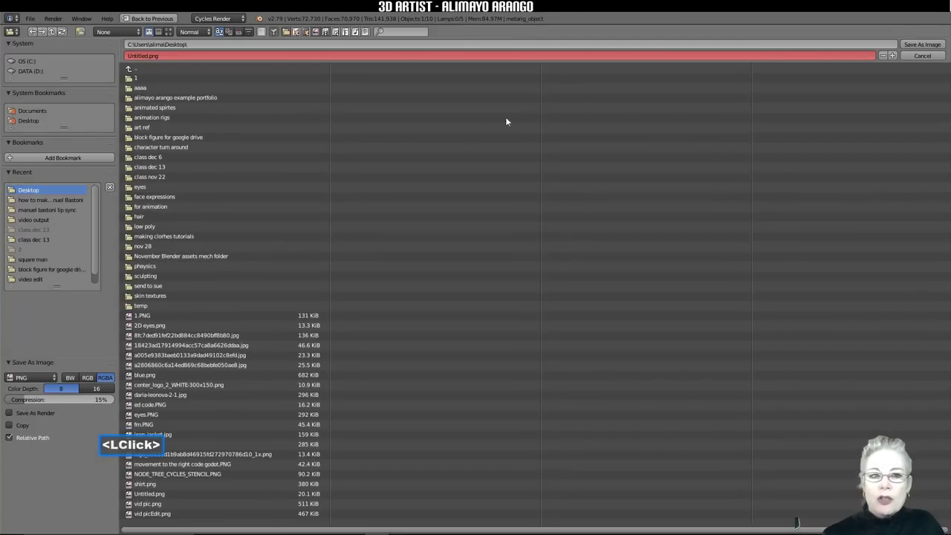
{"action": "left_click", "coordinate": [125, 55]}
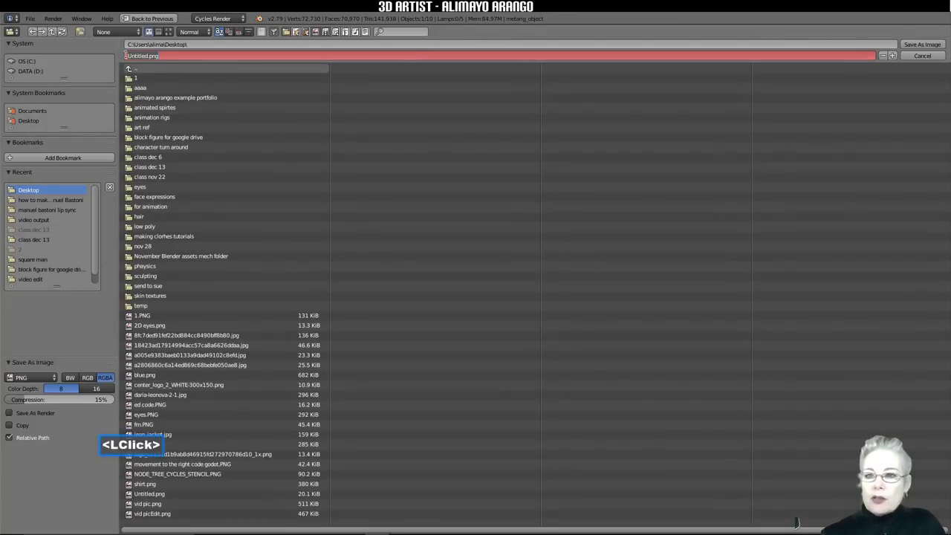
{"action": "type", "text": "2"}
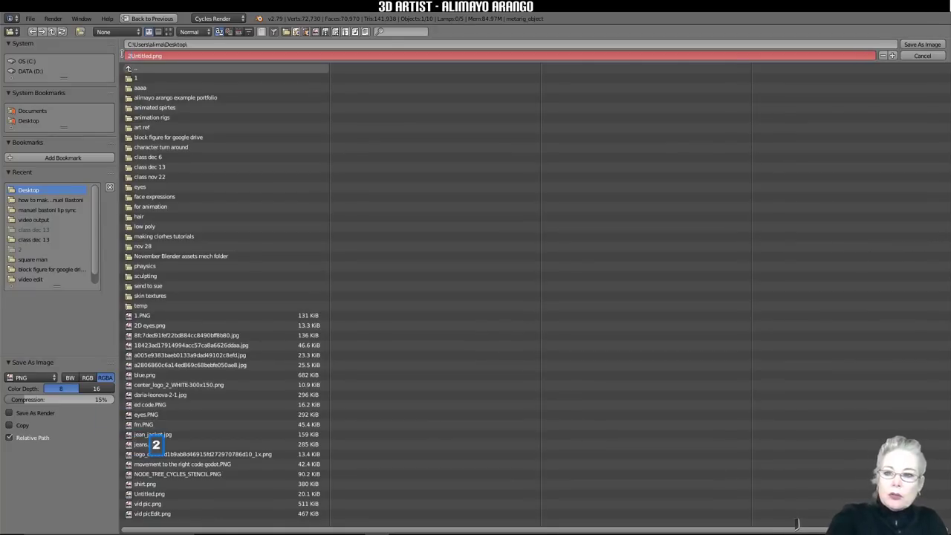
{"action": "double_click", "coordinate": [922, 44]}
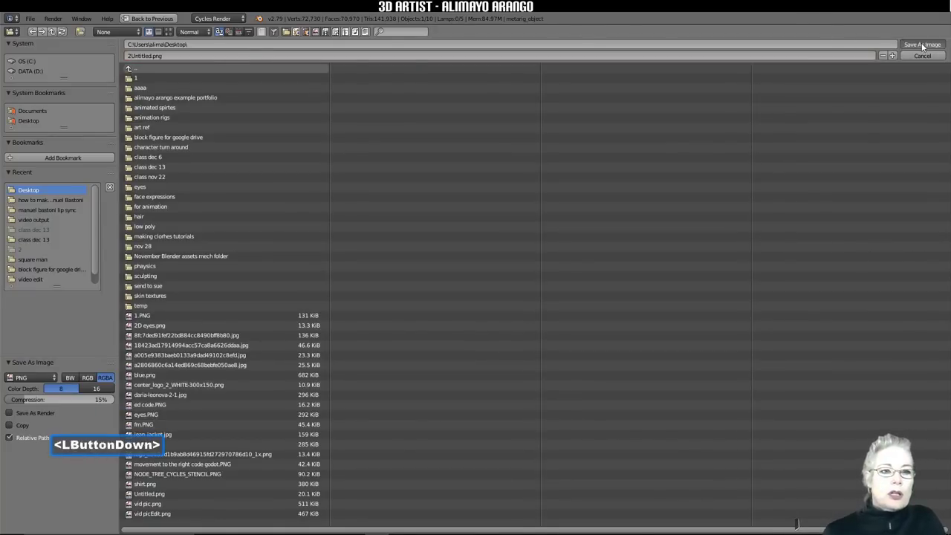
{"action": "left_click", "coordinate": [926, 35]}
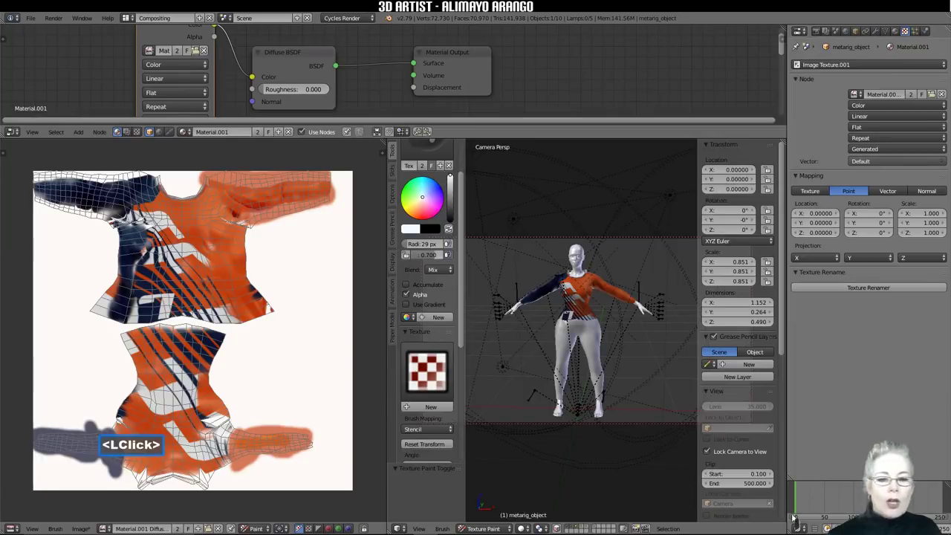
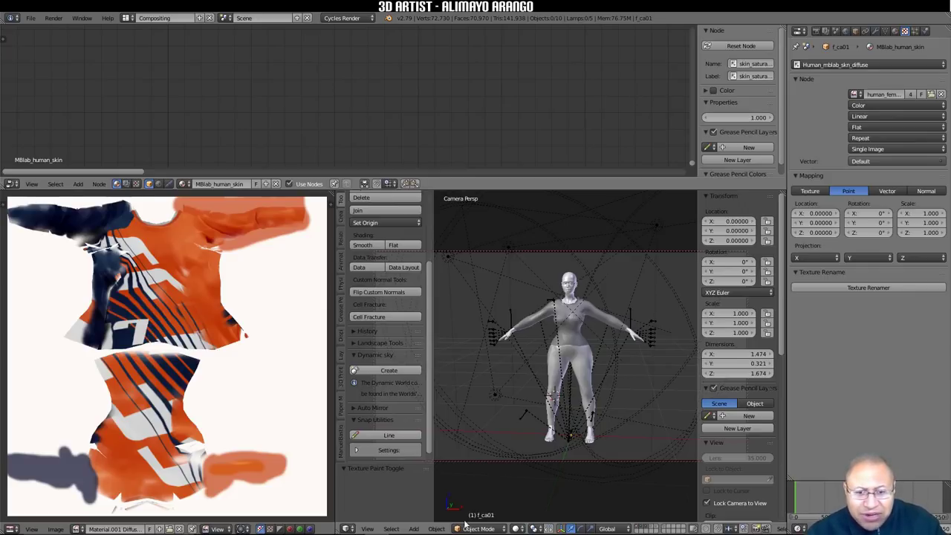
Step: Give the white shirt object a new material and move its Diffuse BSDF and Material Output nodes to make room
{"action": "left_click", "coordinate": [586, 341]}
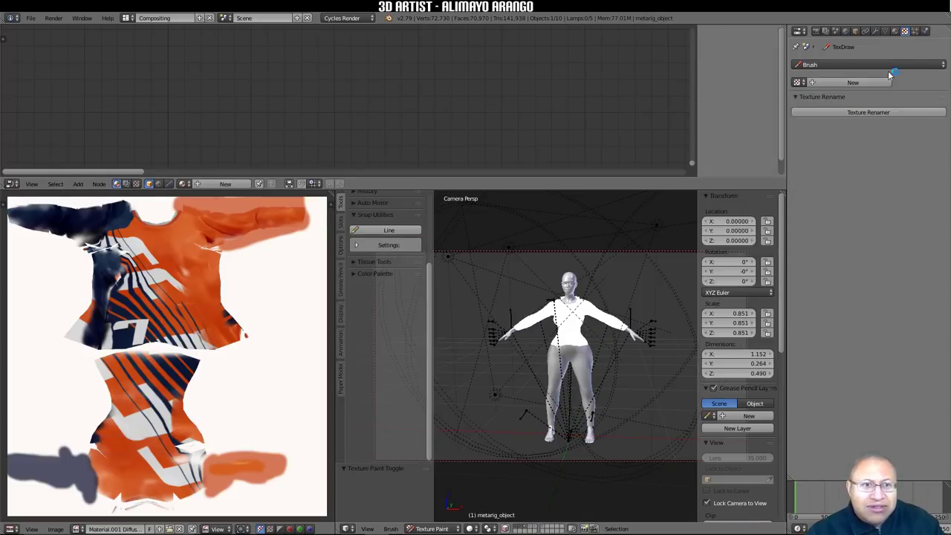
{"action": "left_click", "coordinate": [896, 31]}
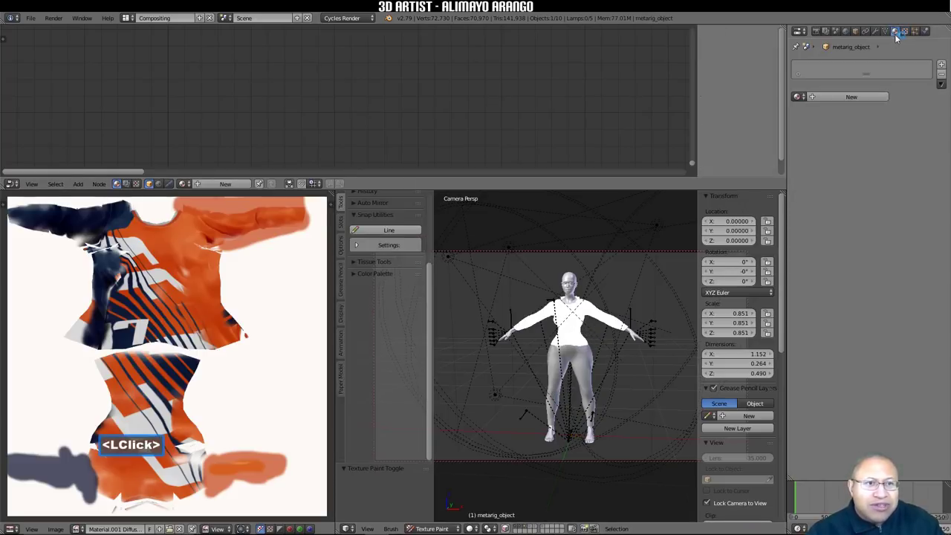
{"action": "left_click", "coordinate": [874, 98]}
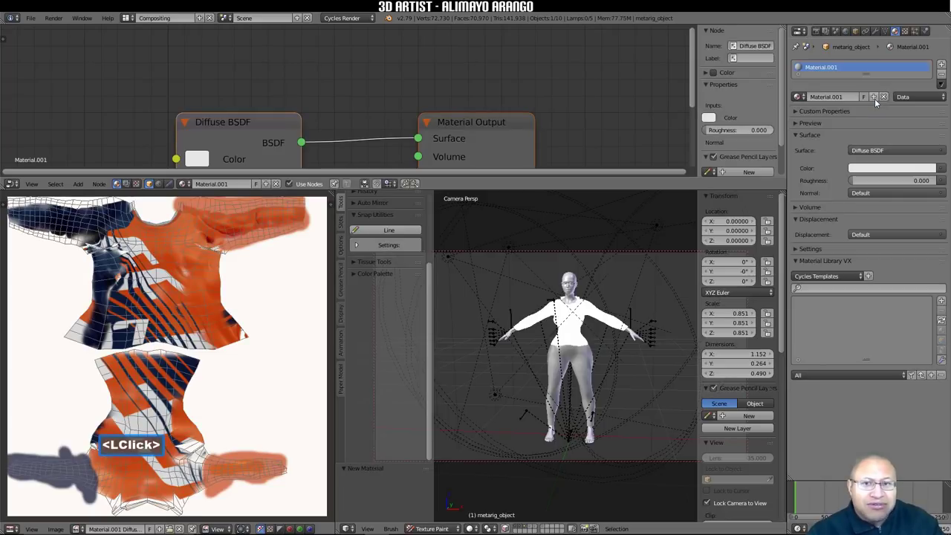
{"action": "scroll", "coordinate": [535, 120], "scroll_direction": "down", "scroll_amount": 5}
{"action": "left_click_drag", "start_coordinate": [446, 130], "coordinate": [592, 87]}
{"action": "left_click_drag", "start_coordinate": [295, 109], "coordinate": [422, 65]}
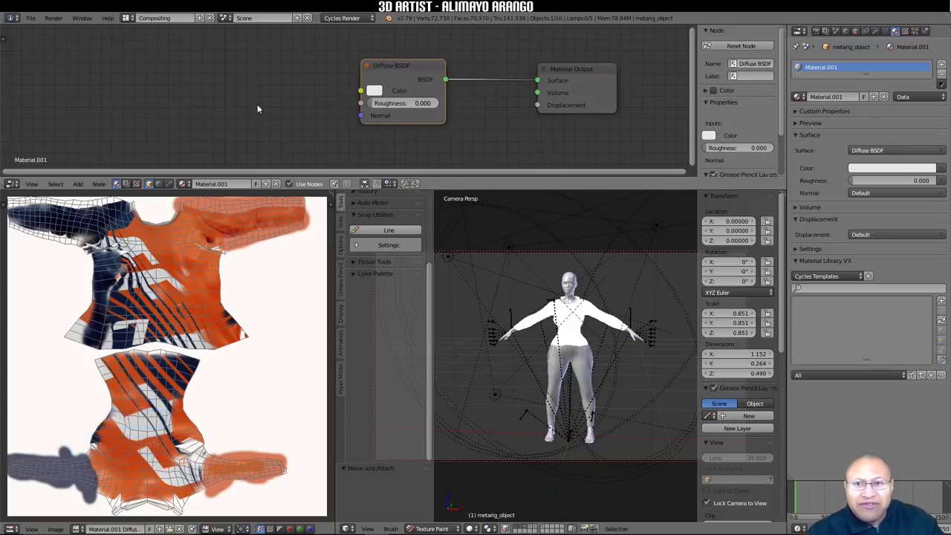
Step: Add an Image Texture node and connect its Color output to the Diffuse BSDF's Color input
{"action": "left_click", "coordinate": [79, 184]}
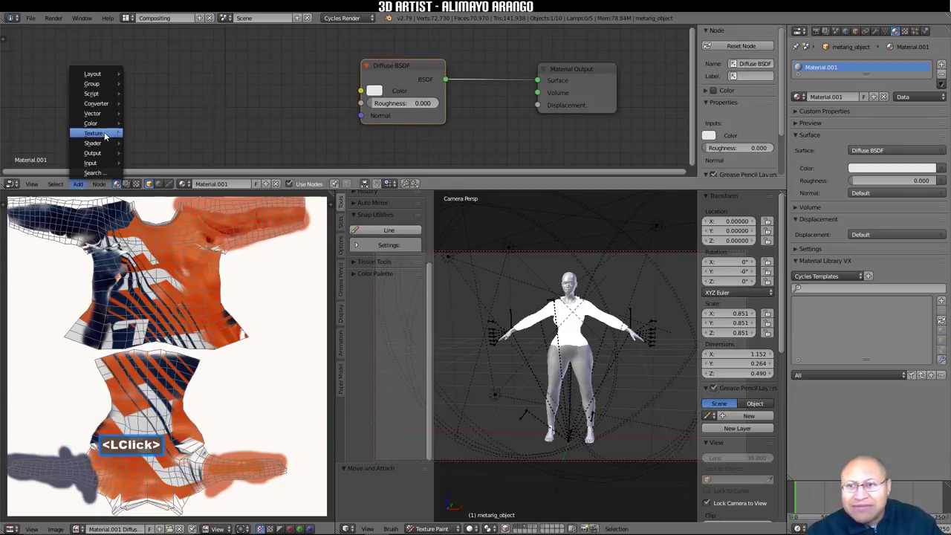
{"action": "mouse_move", "coordinate": [106, 135]}
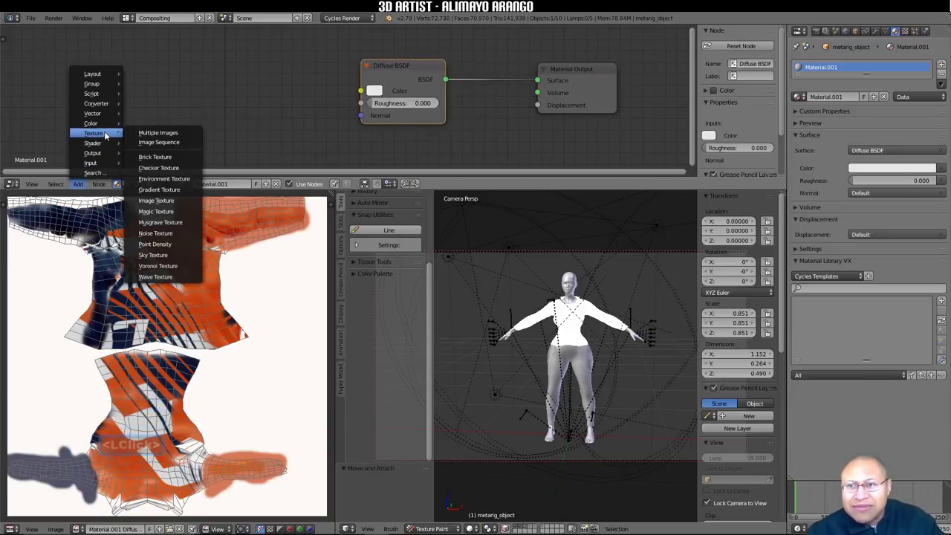
{"action": "left_click", "coordinate": [156, 200]}
{"action": "left_click", "coordinate": [205, 46]}
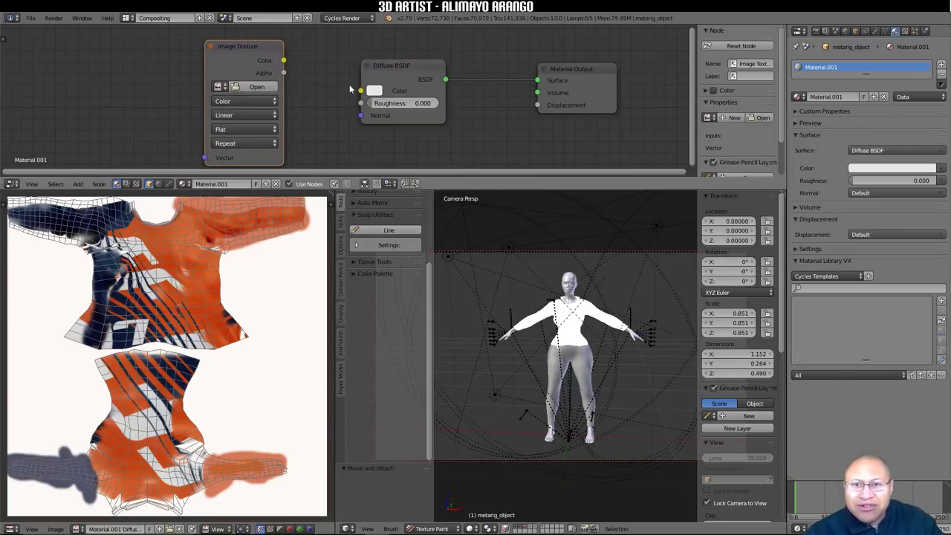
{"action": "left_click_drag", "start_coordinate": [285, 61], "coordinate": [360, 90]}
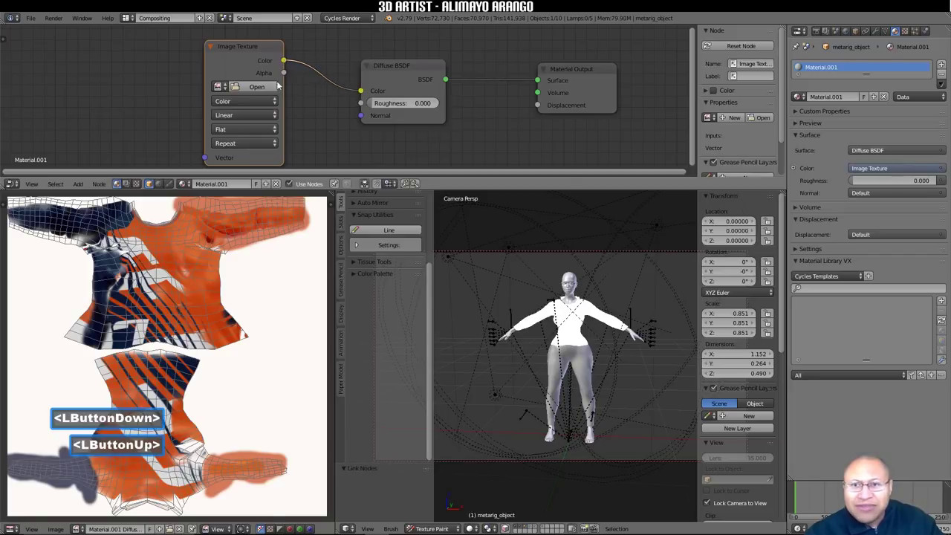
Step: Load Material.001 Diffuse Color.png from the Desktop into the shirt's Image Texture node, using the thumbnail view to find it
{"action": "left_click", "coordinate": [267, 86]}
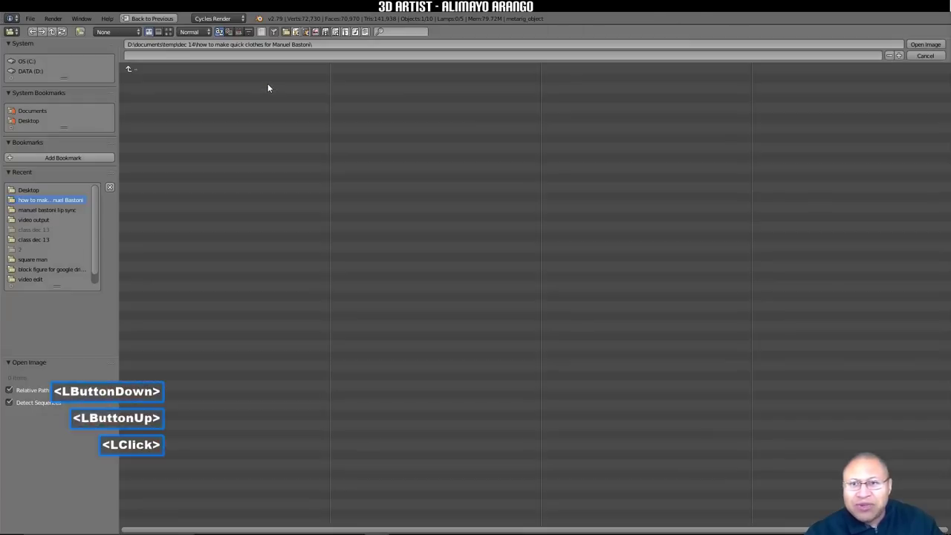
{"action": "left_click", "coordinate": [33, 121]}
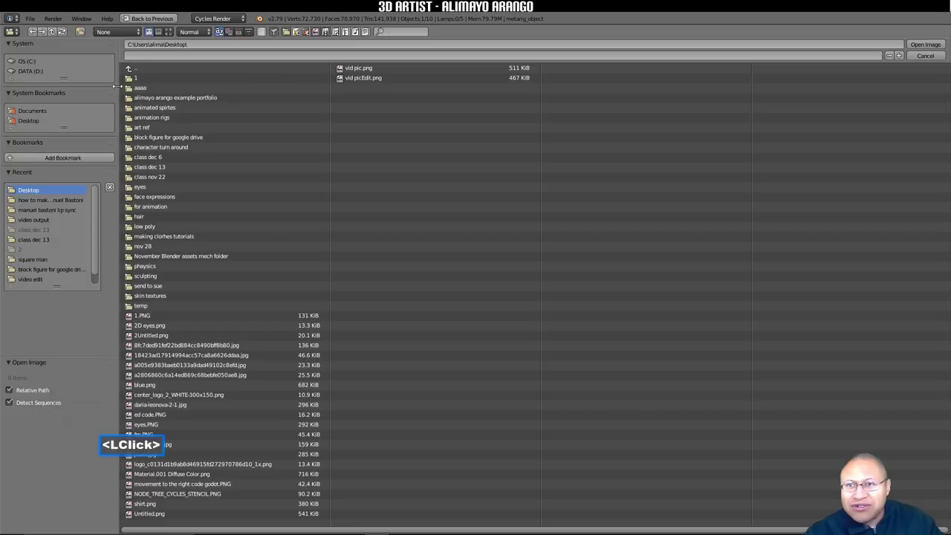
{"action": "left_click", "coordinate": [167, 31]}
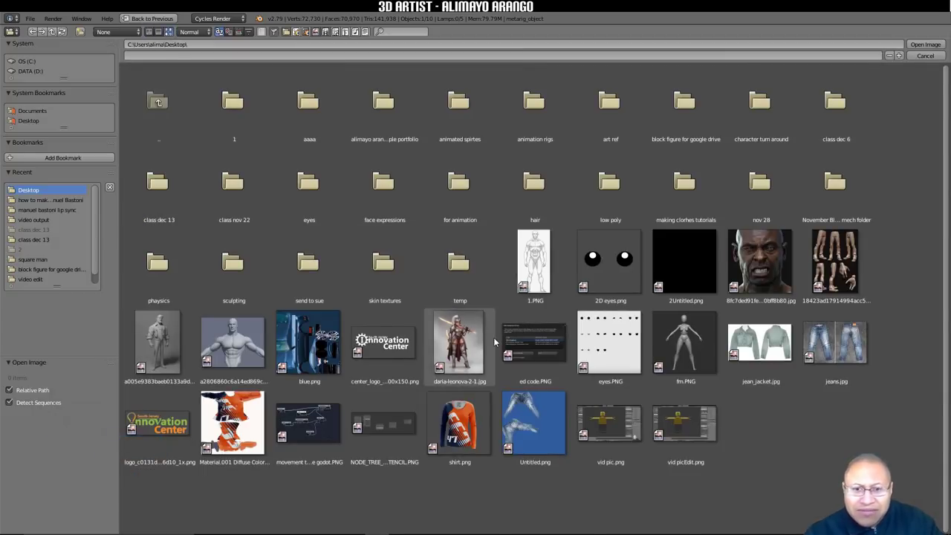
{"action": "left_click", "coordinate": [255, 411]}
{"action": "left_click", "coordinate": [914, 44]}
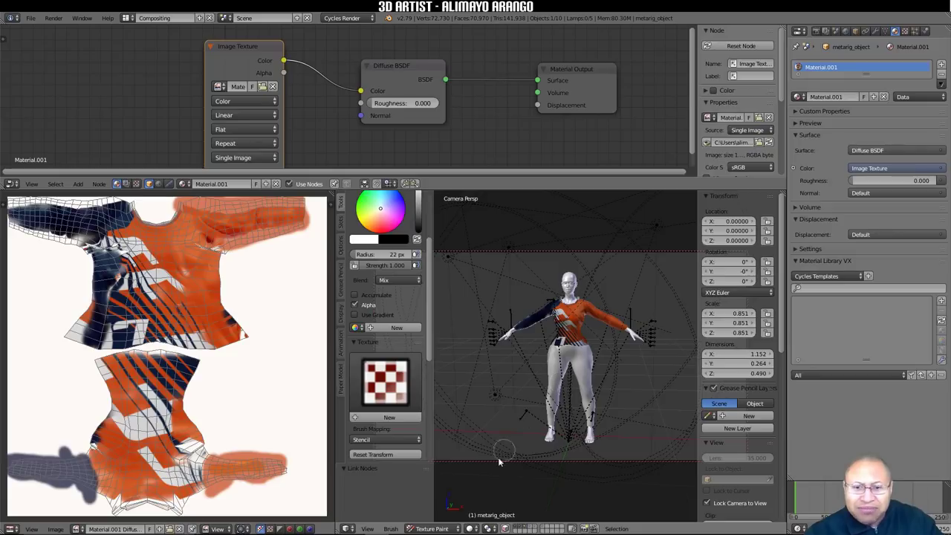
Step: In Object Mode, replace the pants' material with a new one and move its Diffuse BSDF and Material Output nodes to make room
{"action": "left_click", "coordinate": [449, 528]}
{"action": "left_click", "coordinate": [450, 517]}
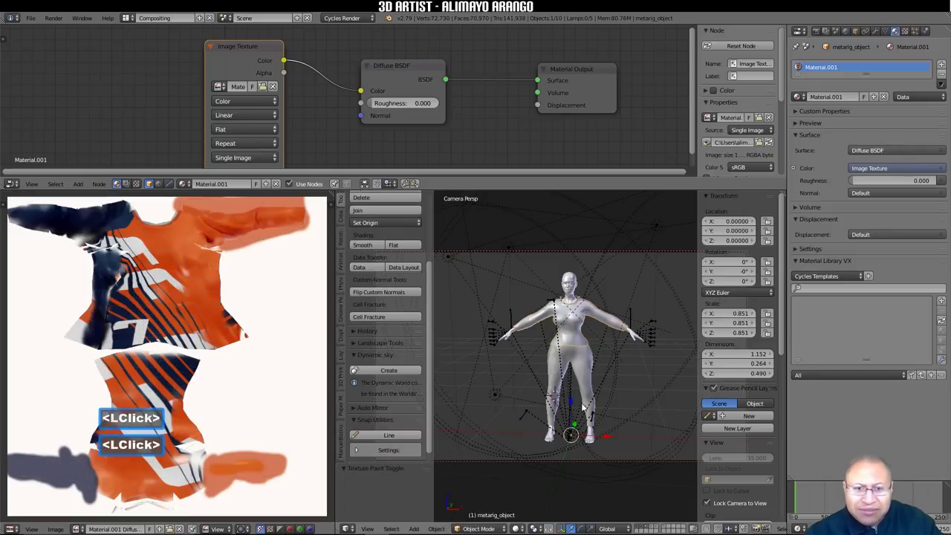
{"action": "left_click", "coordinate": [589, 378]}
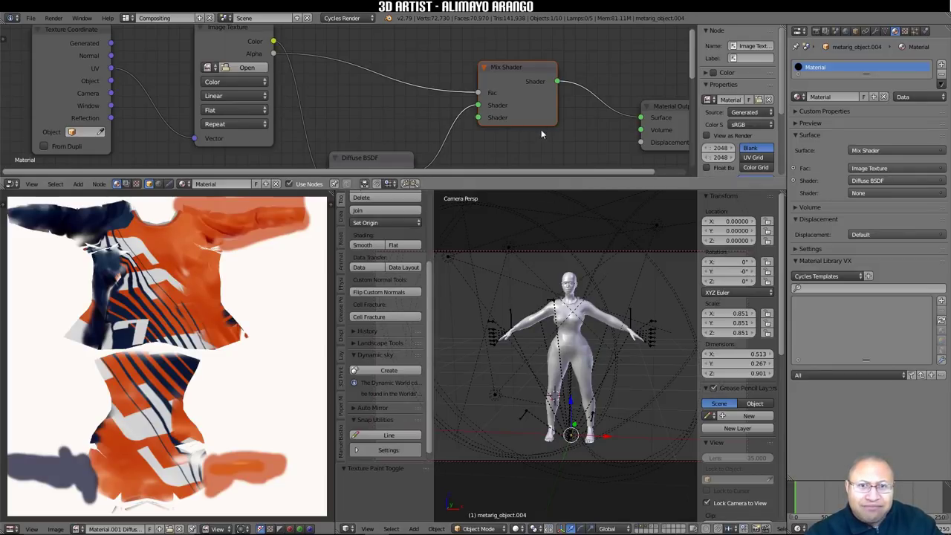
{"action": "left_click", "coordinate": [940, 74]}
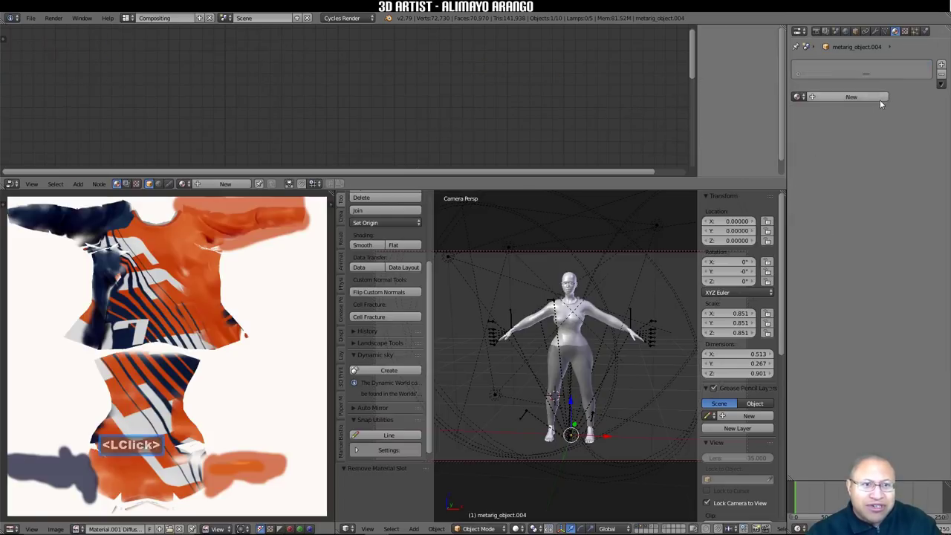
{"action": "left_click", "coordinate": [880, 99]}
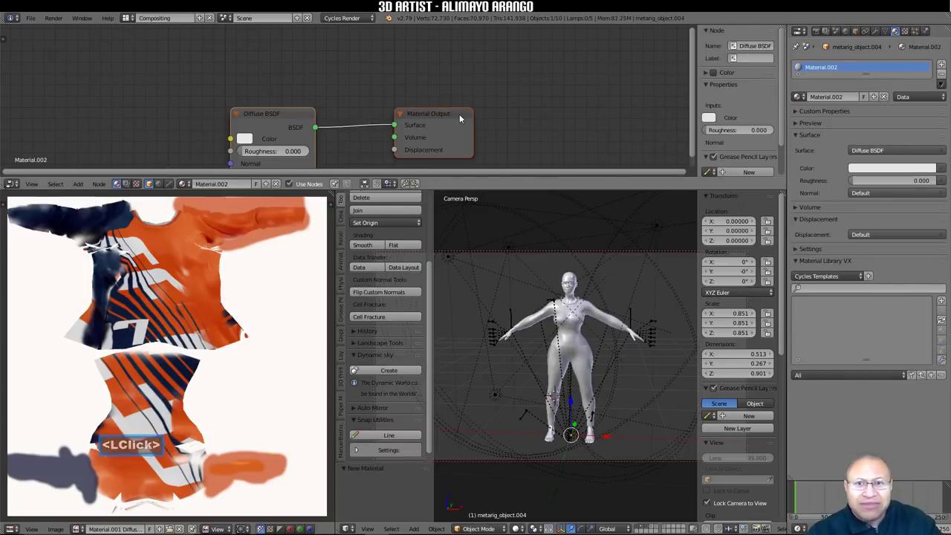
{"action": "left_click_drag", "start_coordinate": [459, 114], "coordinate": [584, 73]}
{"action": "left_click_drag", "start_coordinate": [295, 109], "coordinate": [427, 69]}
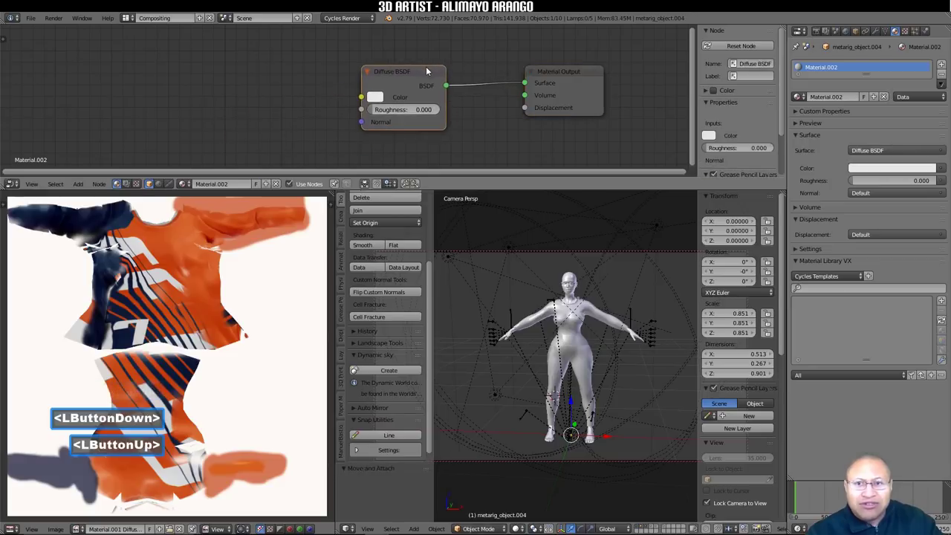
Step: Add an Image Texture node to the pants' material and connect its Color output to the Diffuse BSDF's Color input
{"action": "left_click", "coordinate": [78, 183]}
{"action": "left_click", "coordinate": [97, 133]}
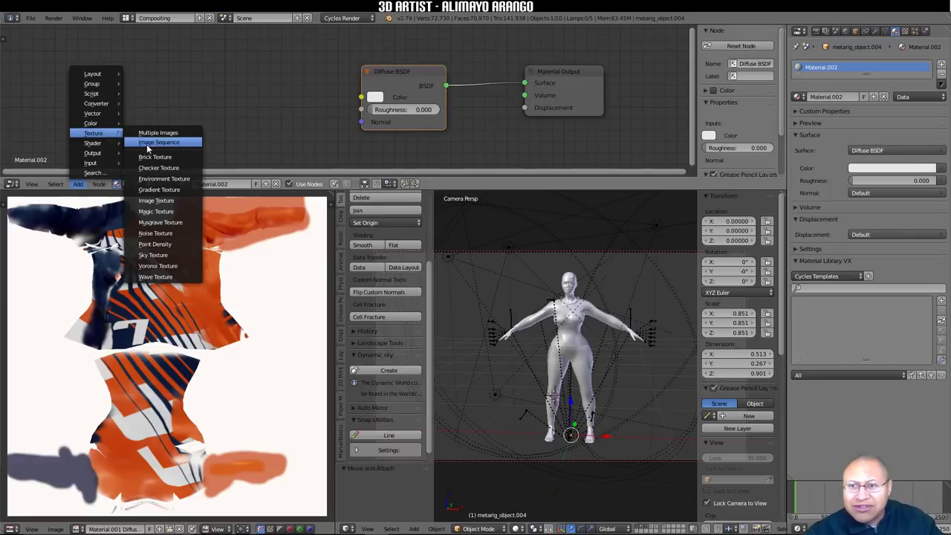
{"action": "left_click", "coordinate": [178, 200]}
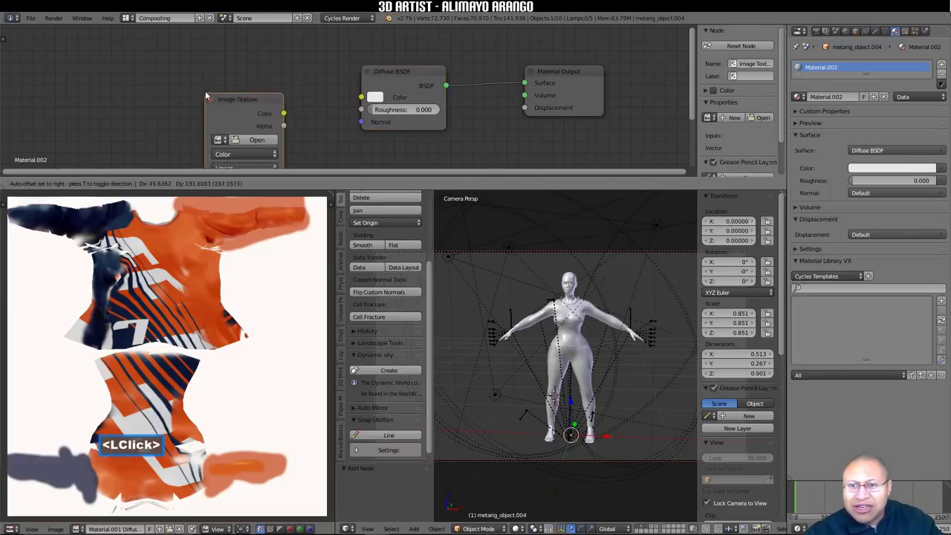
{"action": "left_click", "coordinate": [193, 42]}
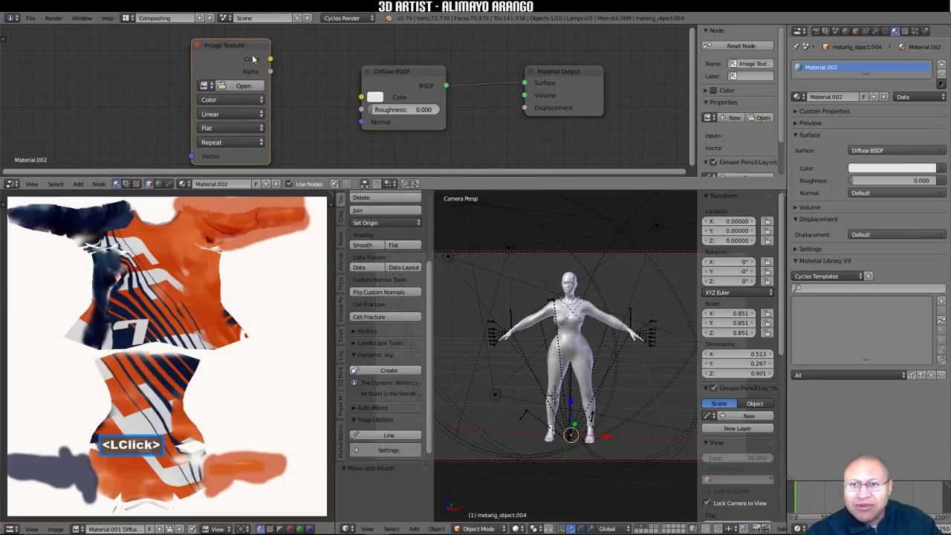
{"action": "left_click_drag", "start_coordinate": [271, 59], "coordinate": [362, 98]}
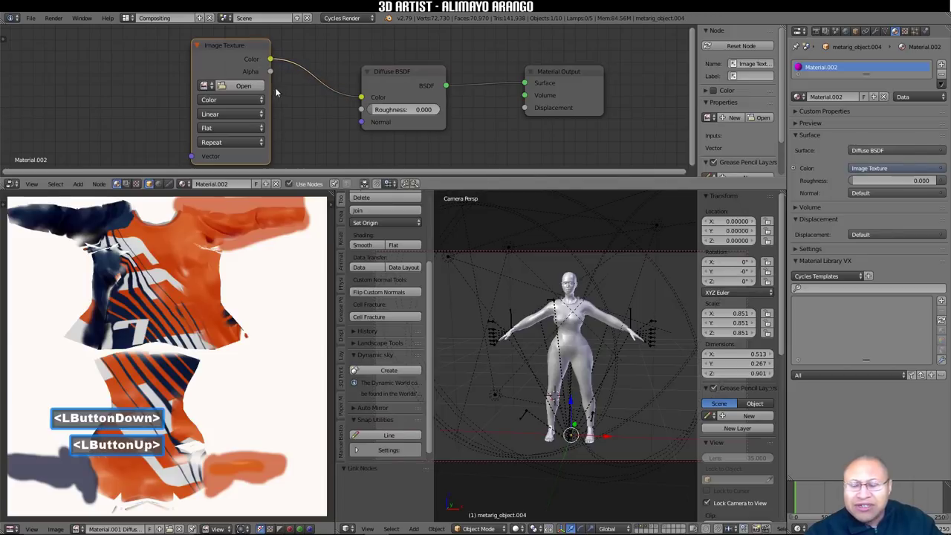
Step: Load Untitled.png from the Desktop into the pants' Image Texture node
{"action": "left_click", "coordinate": [251, 87]}
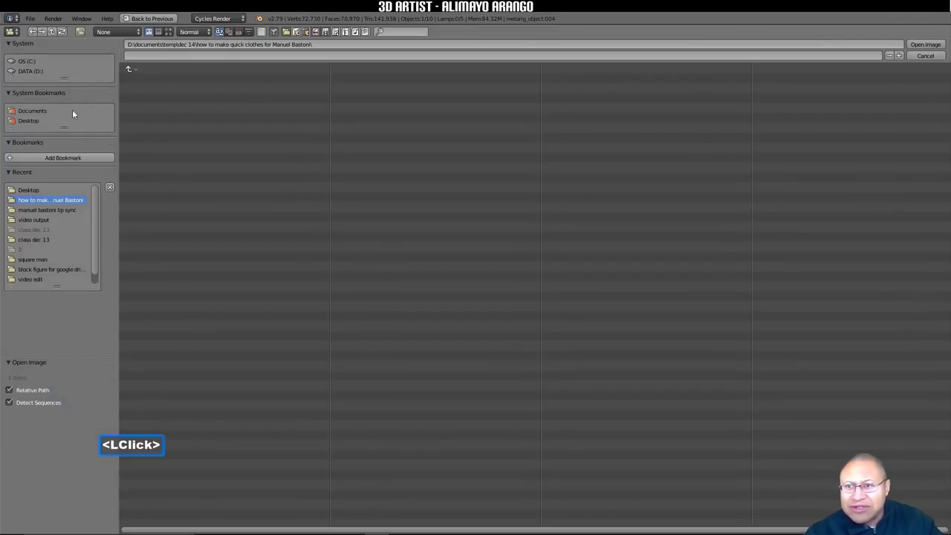
{"action": "left_click", "coordinate": [37, 120]}
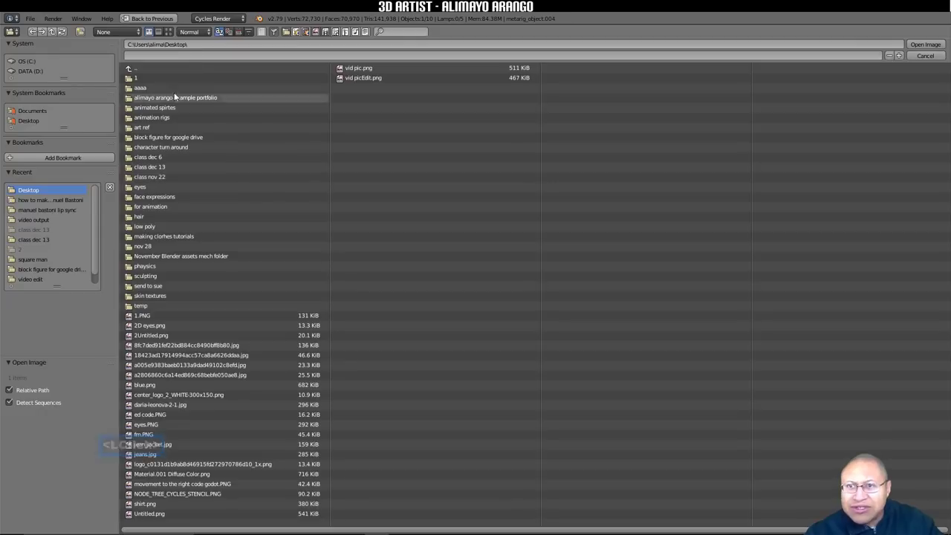
{"action": "left_click", "coordinate": [169, 32]}
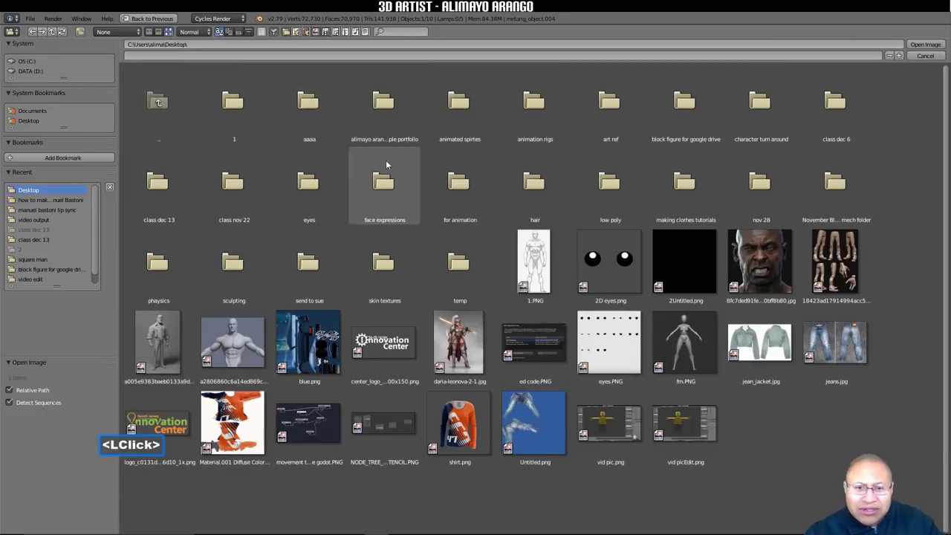
{"action": "left_click", "coordinate": [533, 423]}
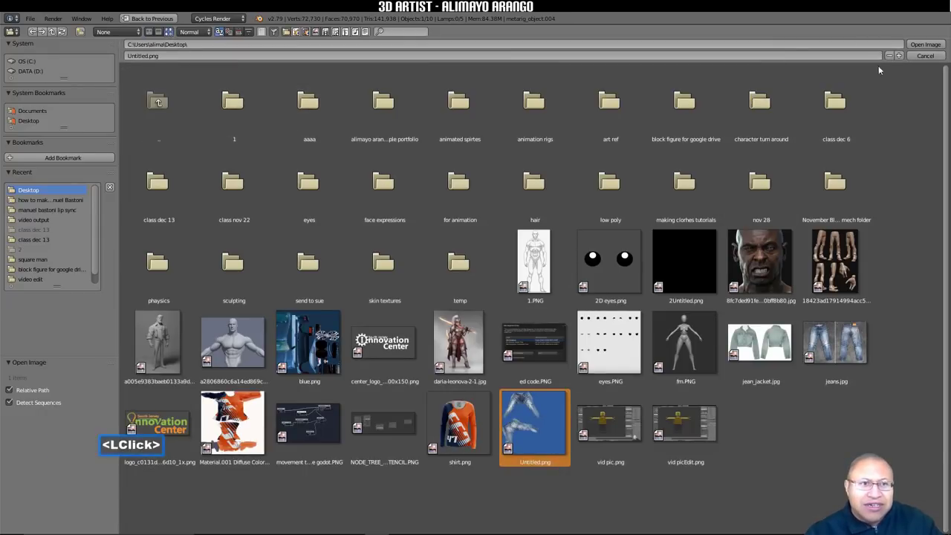
{"action": "left_click", "coordinate": [925, 45]}
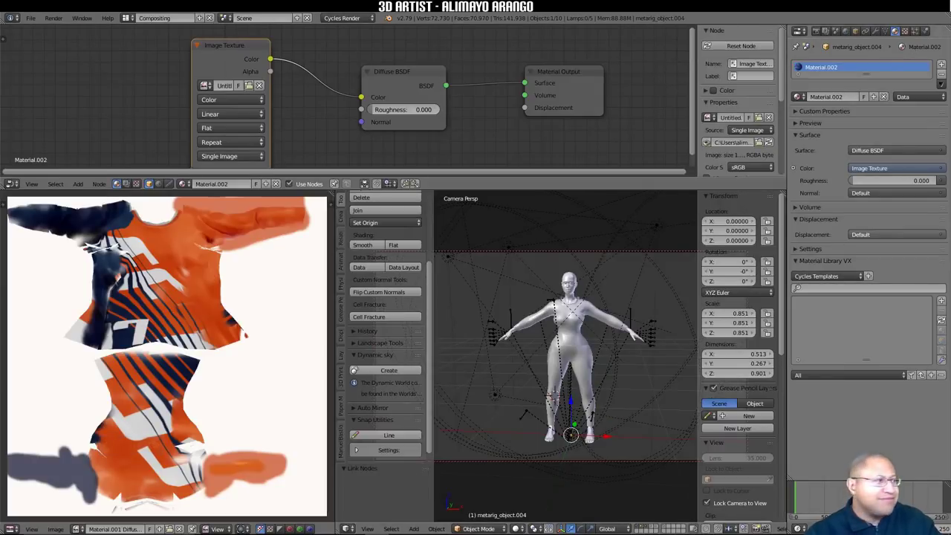
Step: Select the character's body, switch to the Default screen layout and view the scene through the camera
{"action": "left_click", "coordinate": [568, 350]}
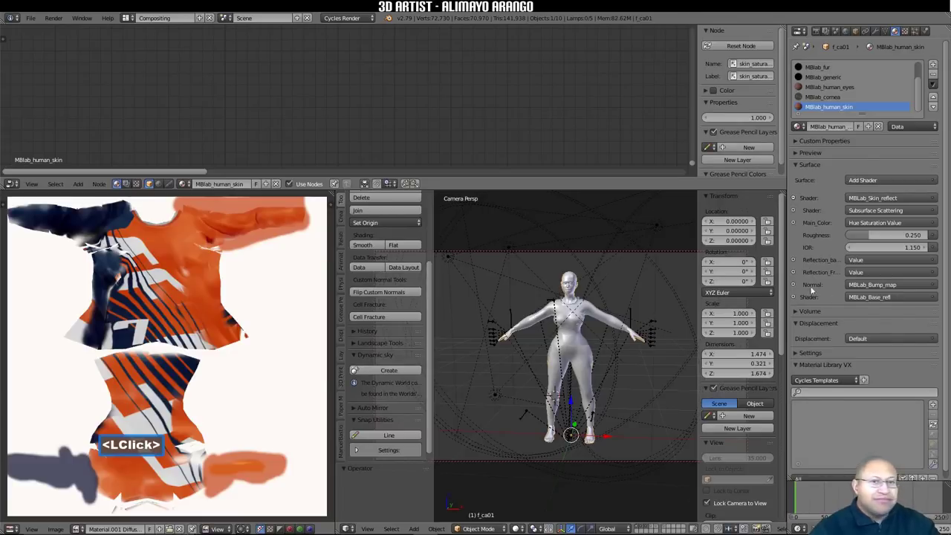
{"action": "left_click", "coordinate": [633, 100]}
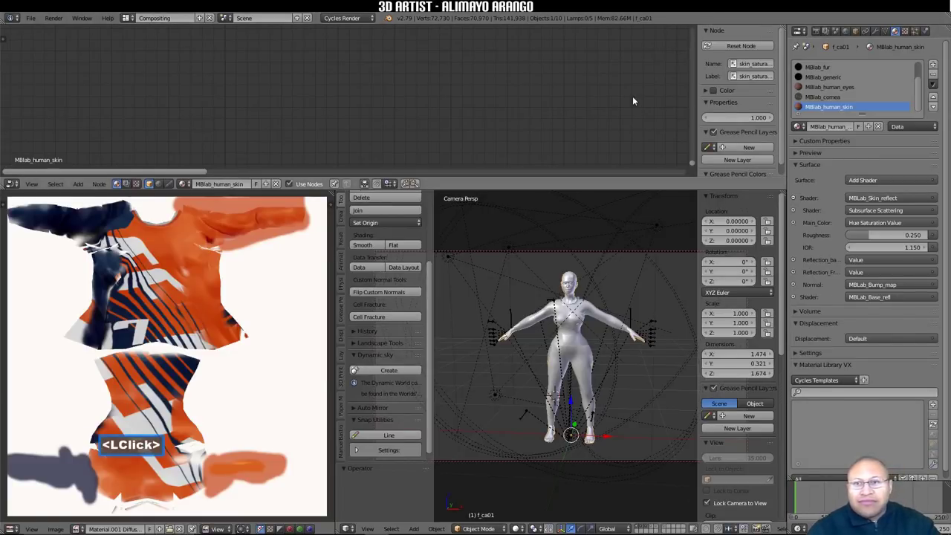
{"action": "left_click", "coordinate": [128, 17]}
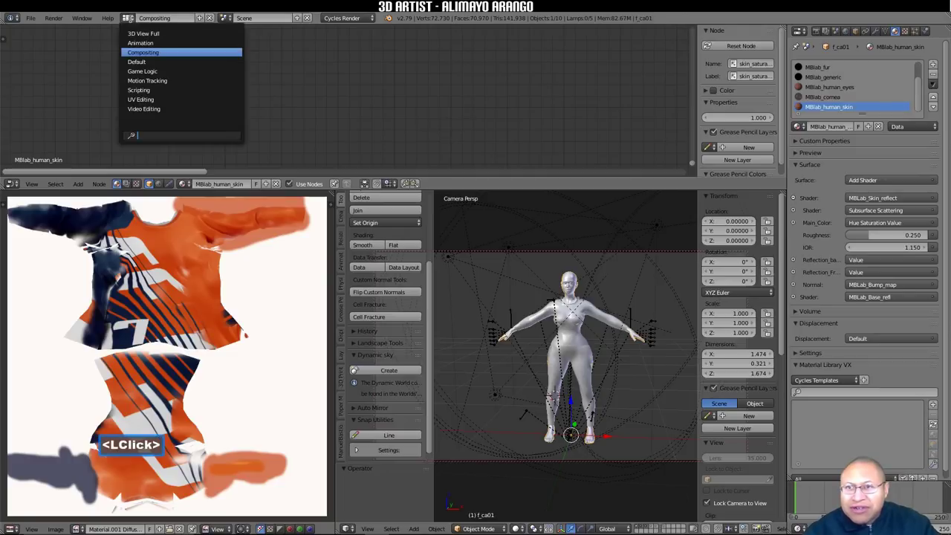
{"action": "left_click", "coordinate": [161, 62]}
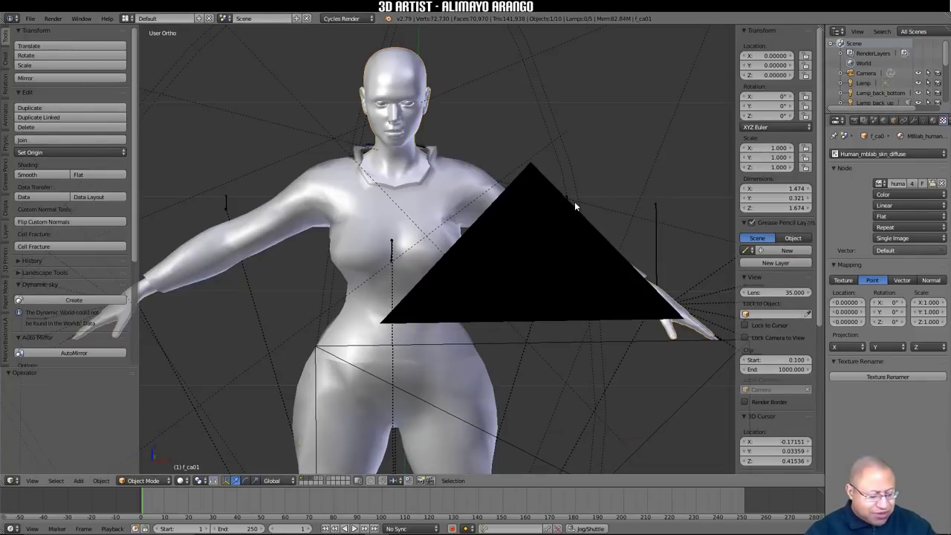
{"action": "key", "text": "KP_0"}
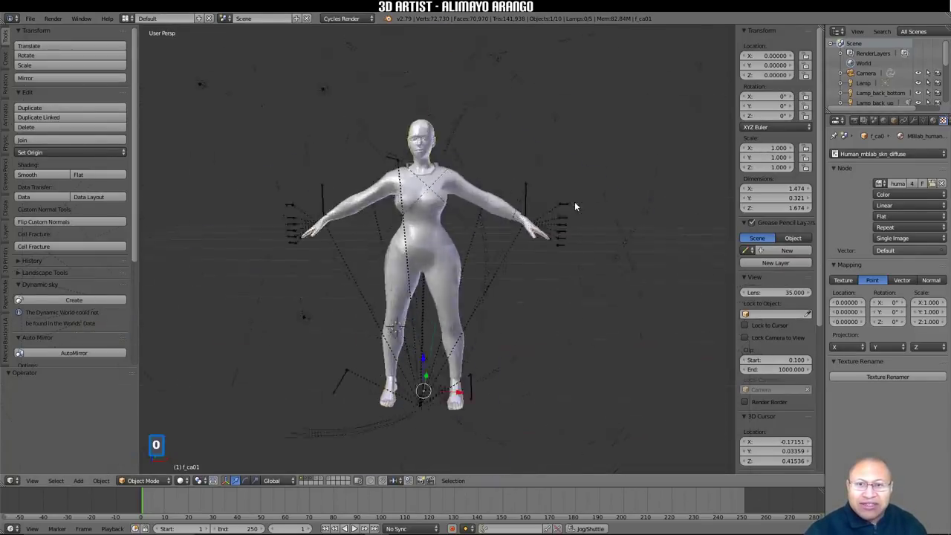
{"action": "left_click", "coordinate": [5, 209]}
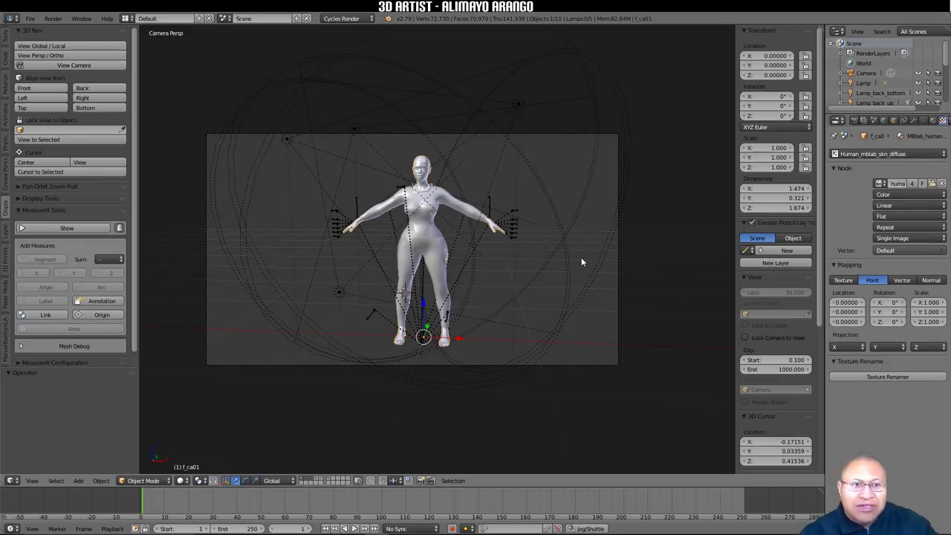
Step: Set the render display to New Window and the render resolution scale to 100%, and expand the Sampling settings
{"action": "left_click", "coordinate": [855, 121]}
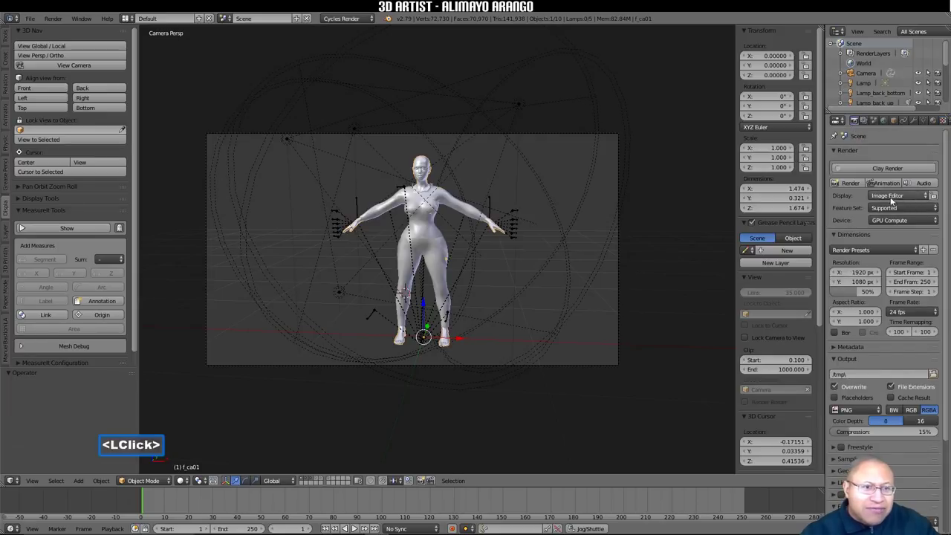
{"action": "left_click", "coordinate": [925, 199]}
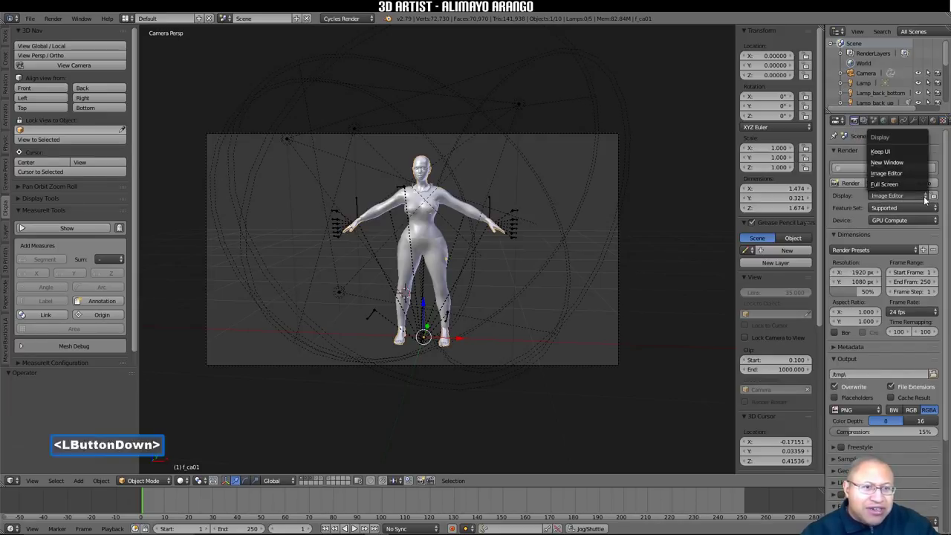
{"action": "left_click", "coordinate": [921, 163]}
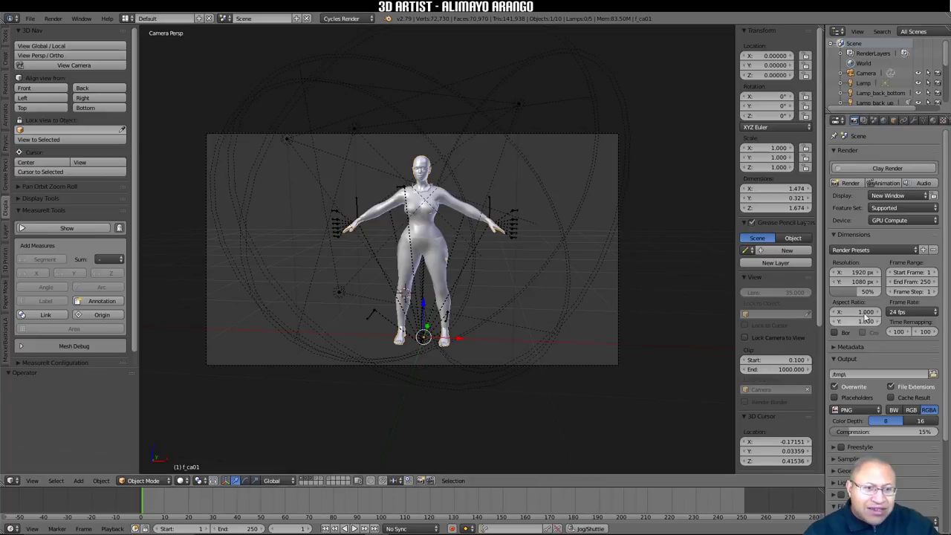
{"action": "left_click_drag", "start_coordinate": [855, 291], "coordinate": [882, 290]}
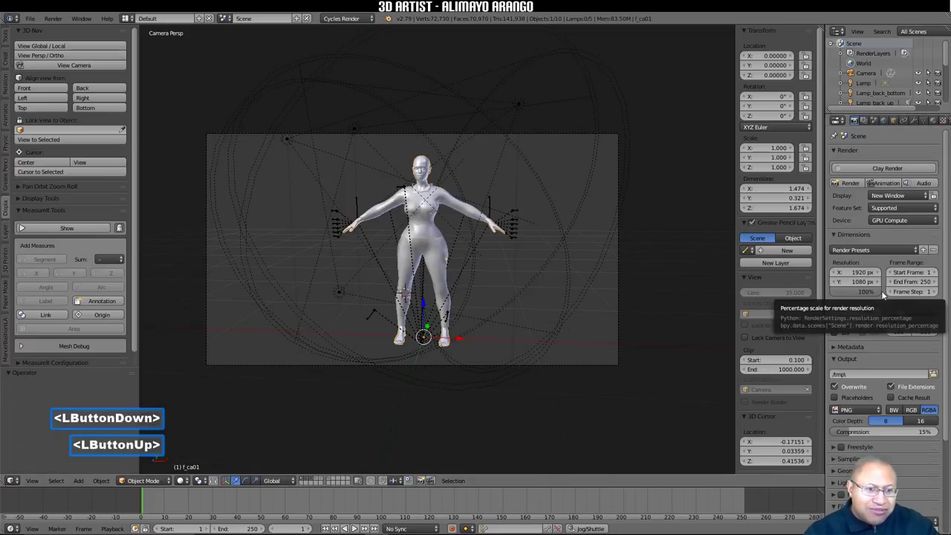
{"action": "left_click", "coordinate": [837, 459]}
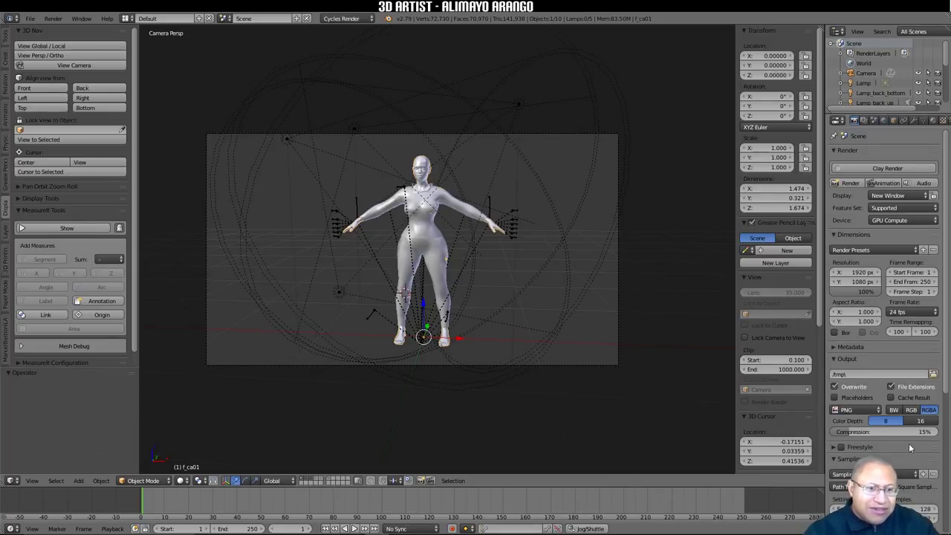
Step: Check the render layer settings and render a still image of the clothed character
{"action": "left_click", "coordinate": [862, 121]}
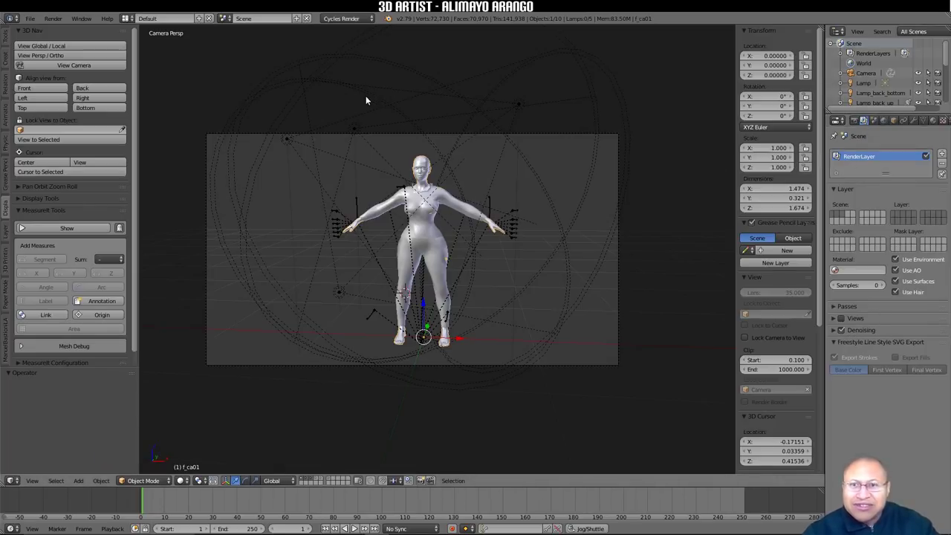
{"action": "left_click", "coordinate": [52, 19]}
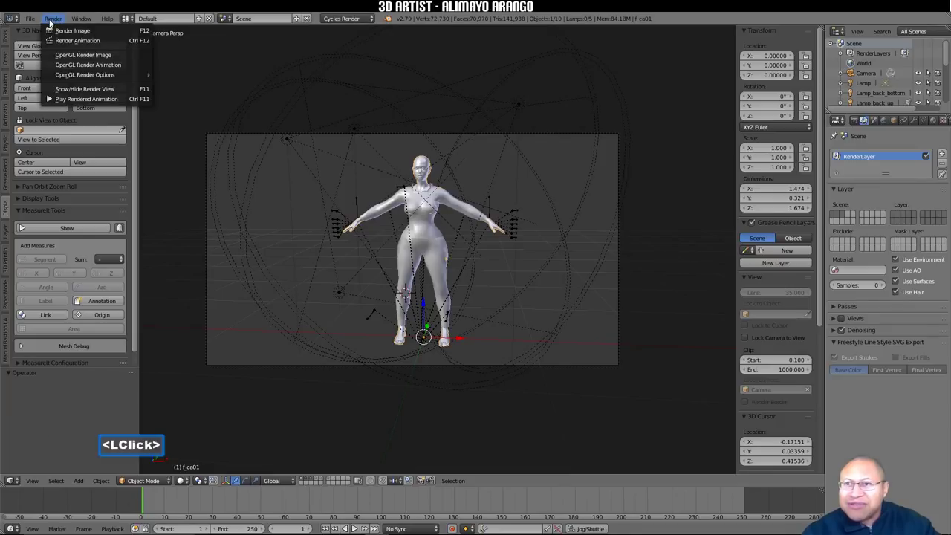
{"action": "left_click", "coordinate": [110, 31]}
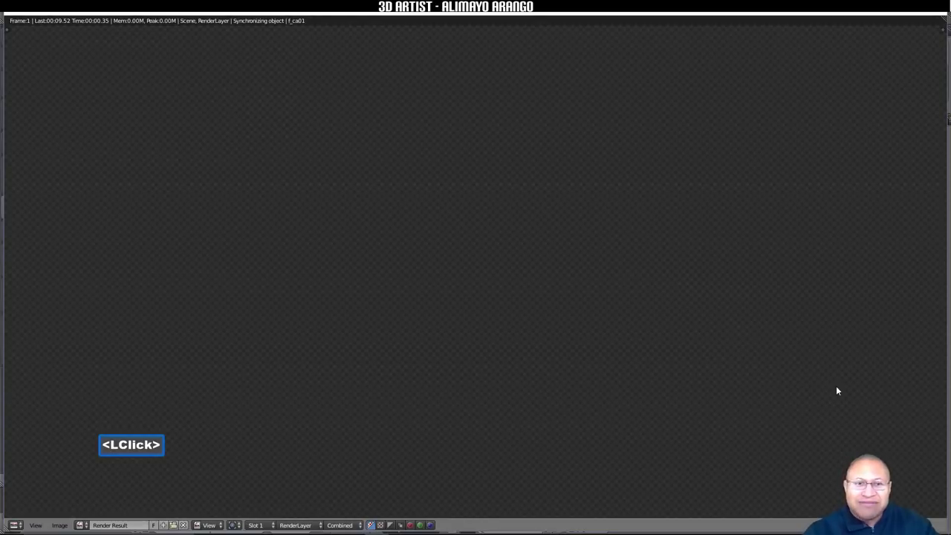